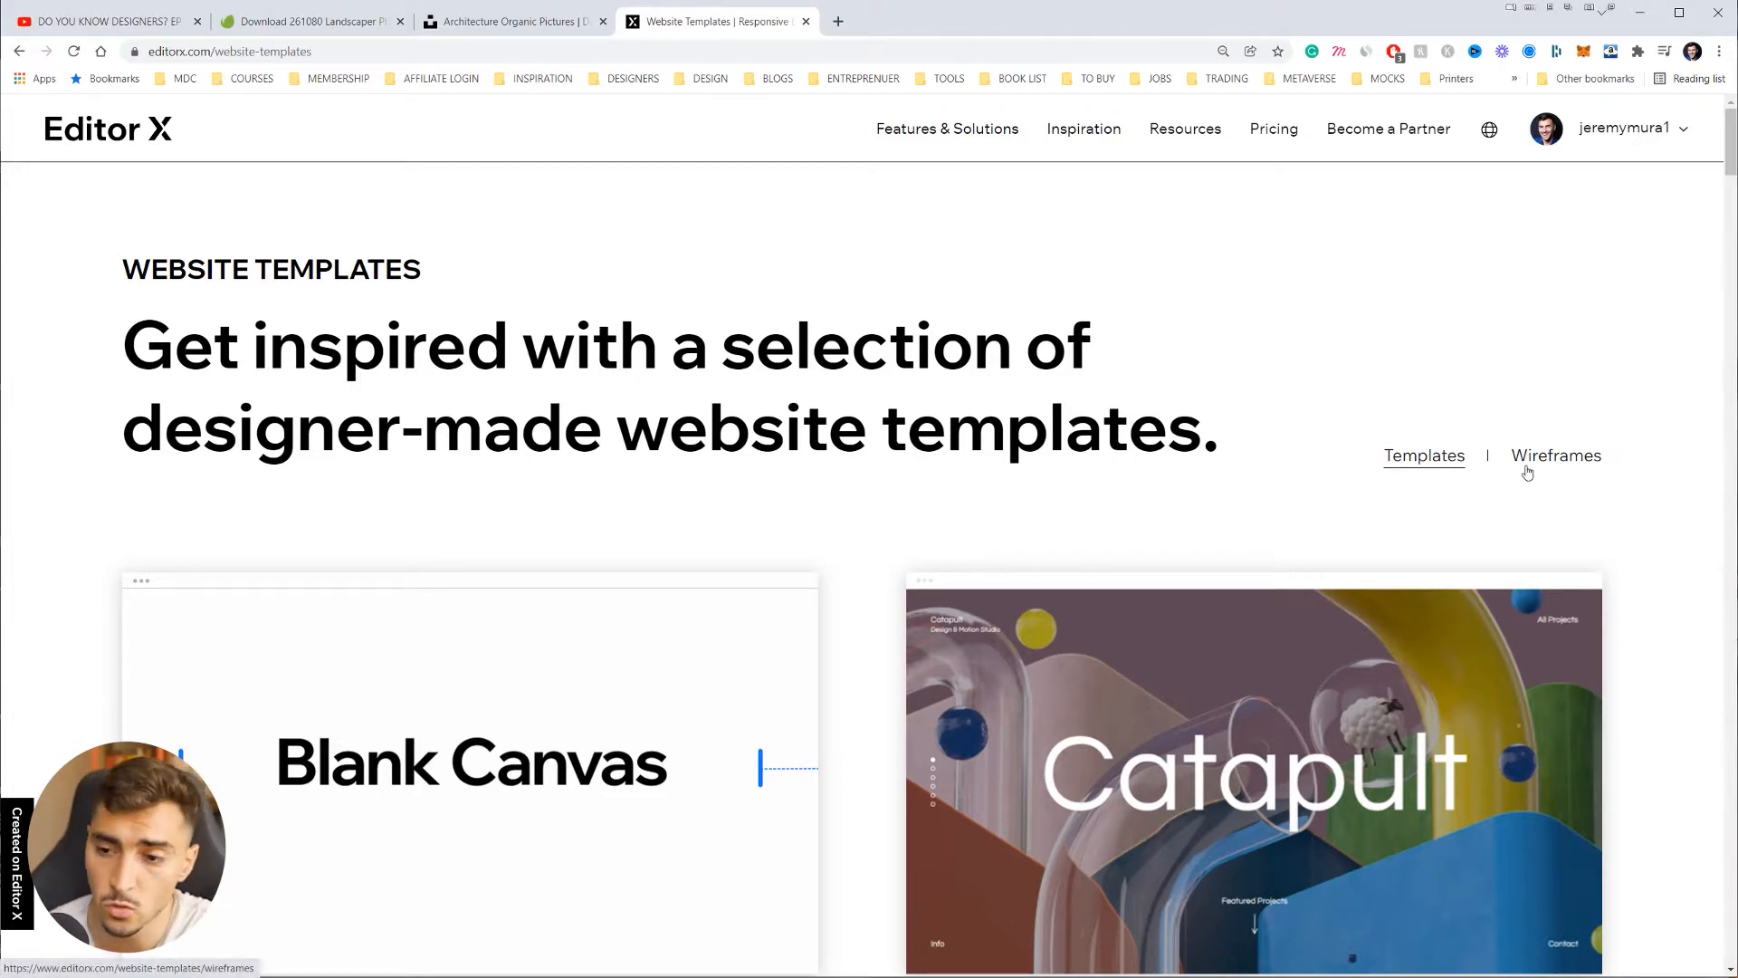
Step: Zoom the browser out and browse the wireframe templates list
left_click(1543, 457)
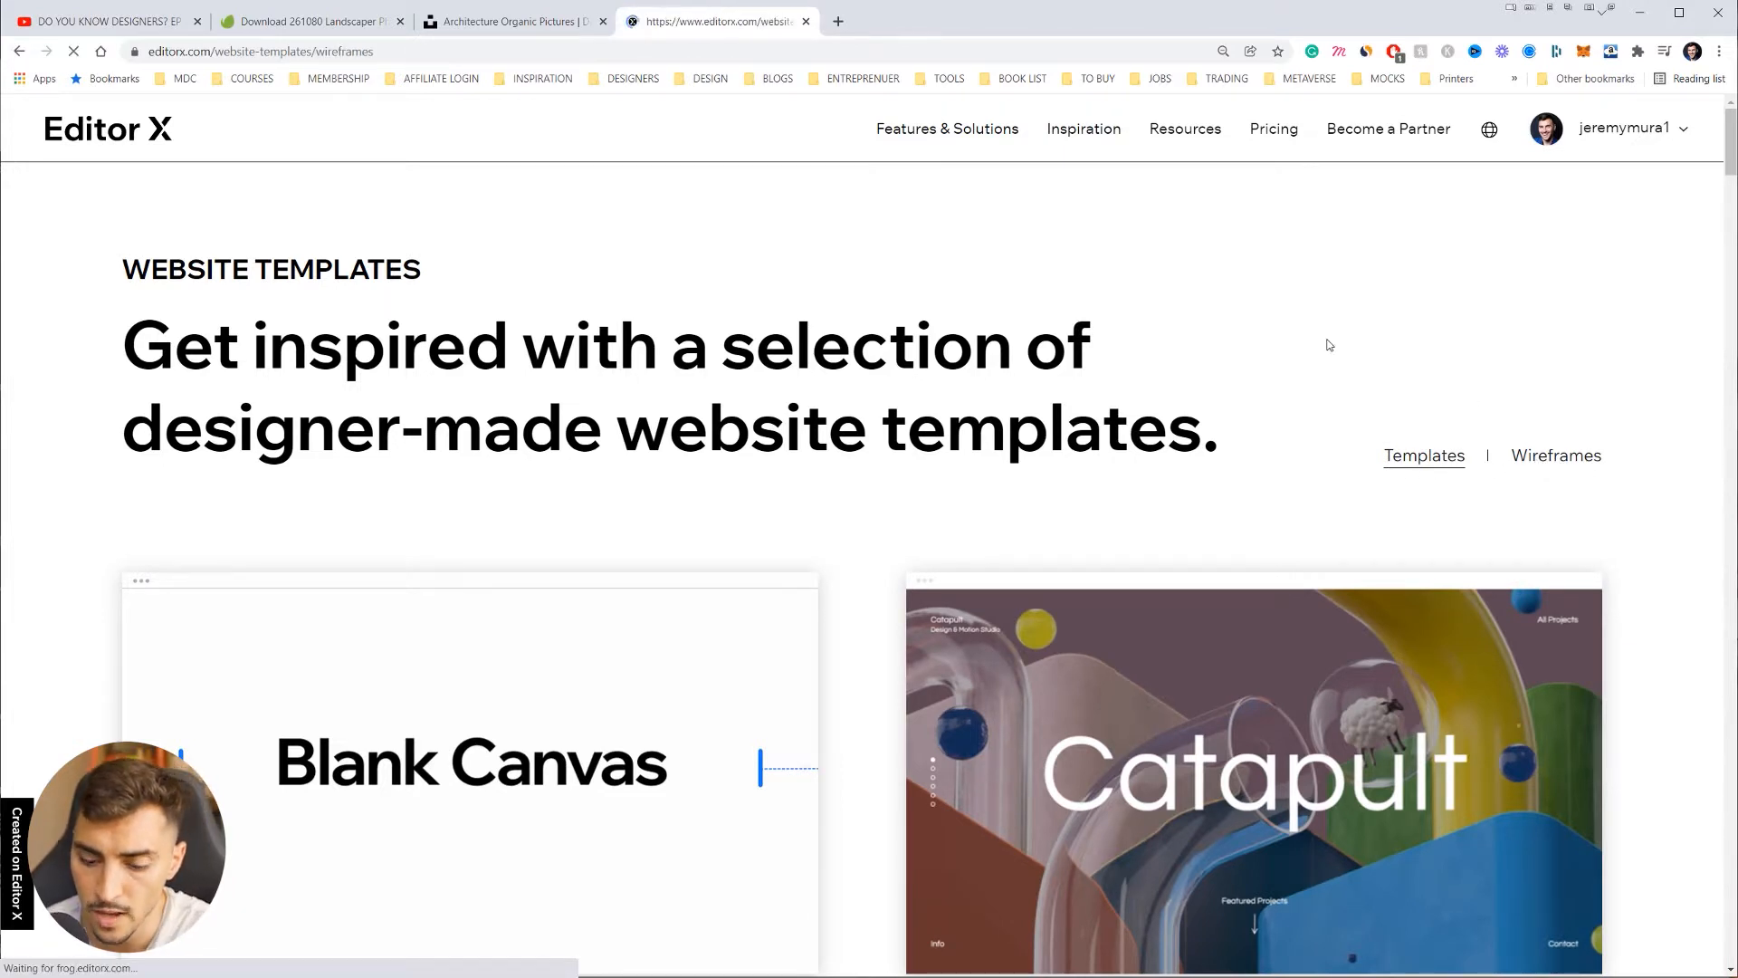
key("ctrl+minus")
key("ctrl+minus")
scroll(1328, 344, "down", 5)
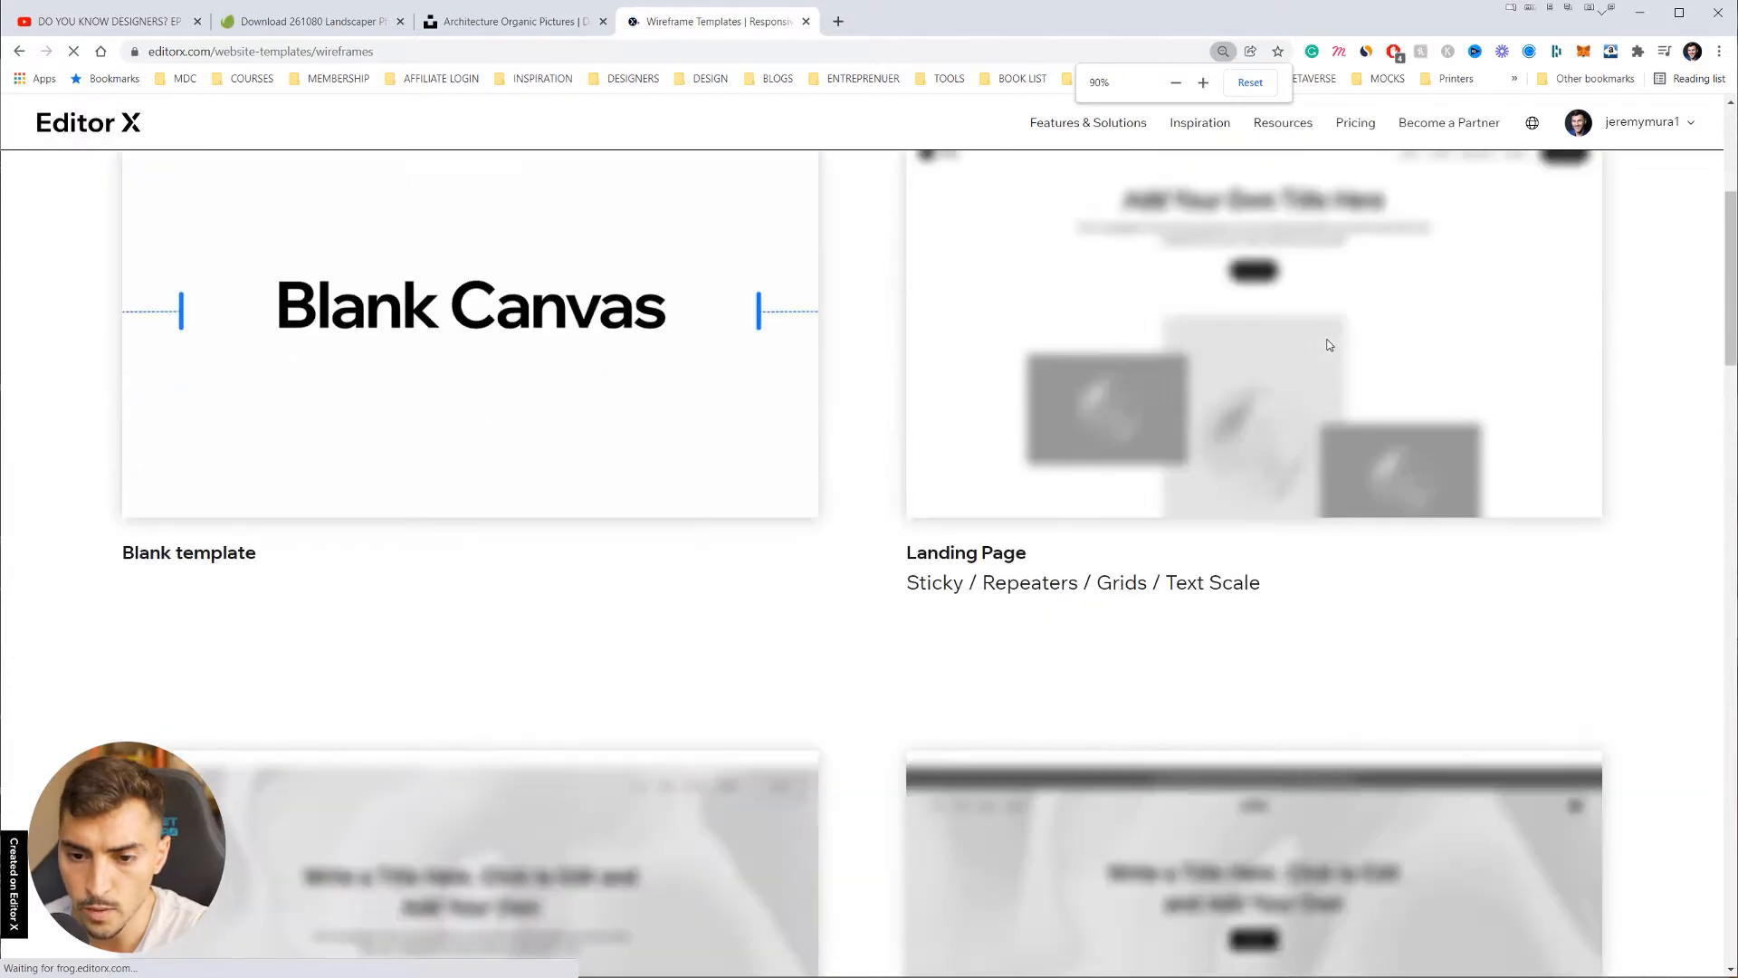
scroll(1280, 489, "up", 3)
scroll(1109, 369, "down", 8)
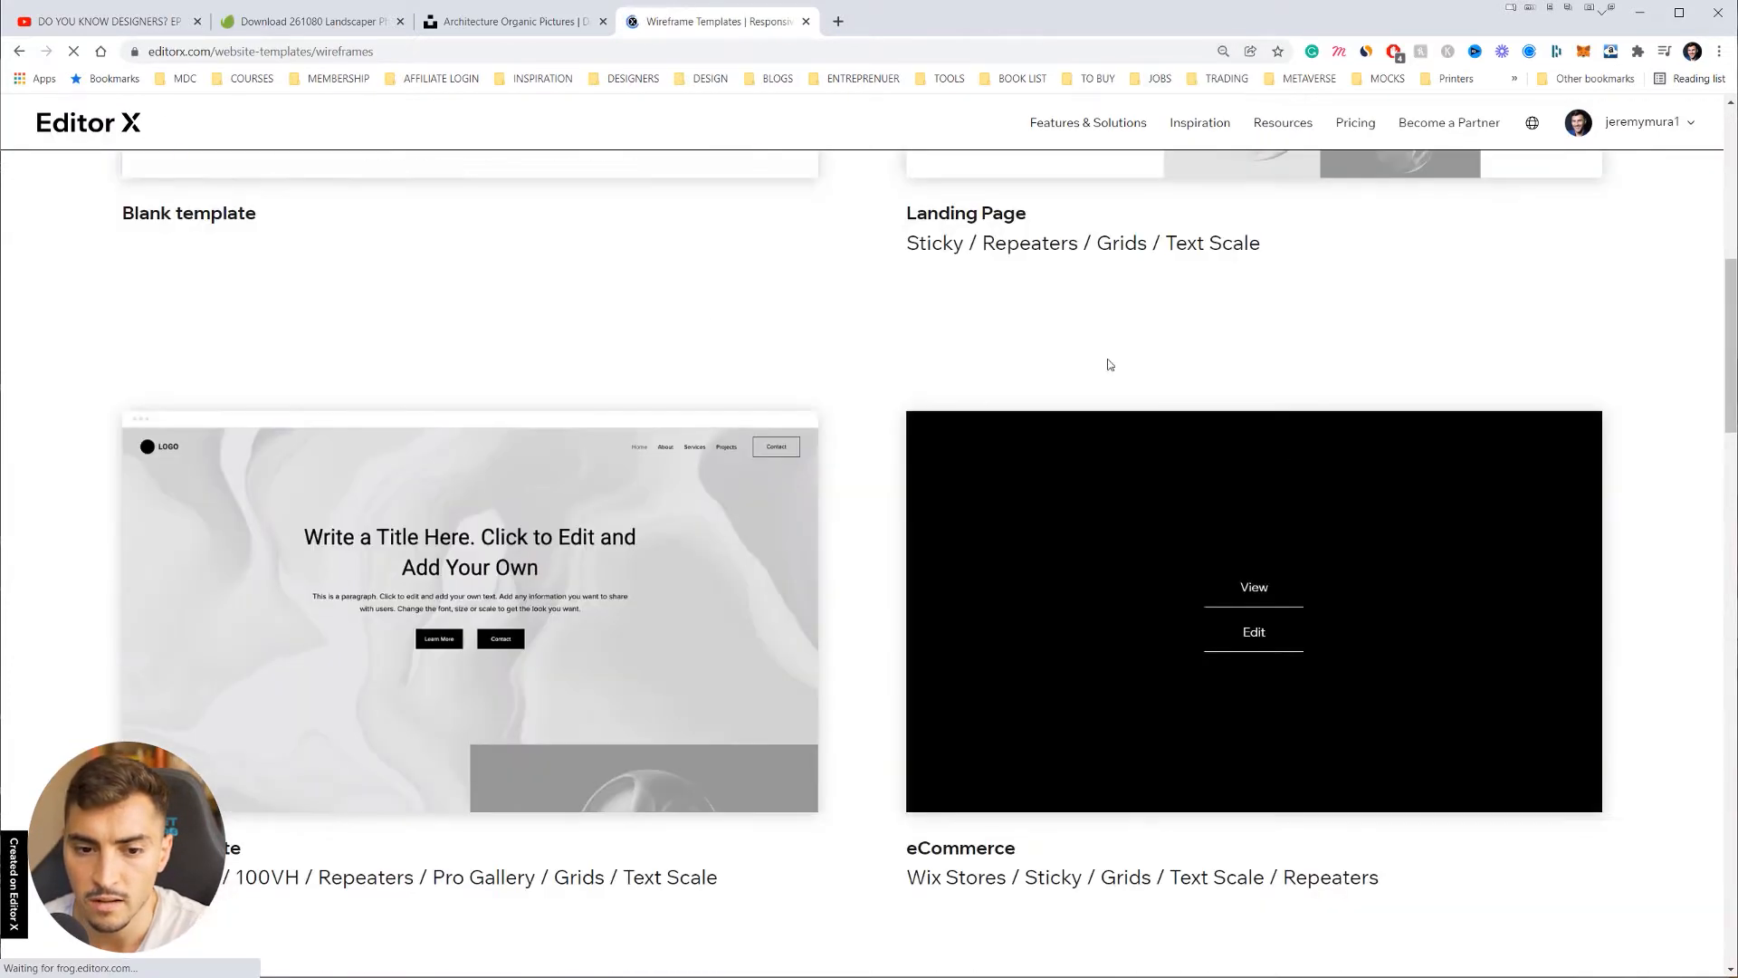
scroll(1410, 637, "down", 5)
scroll(1416, 447, "down", 2)
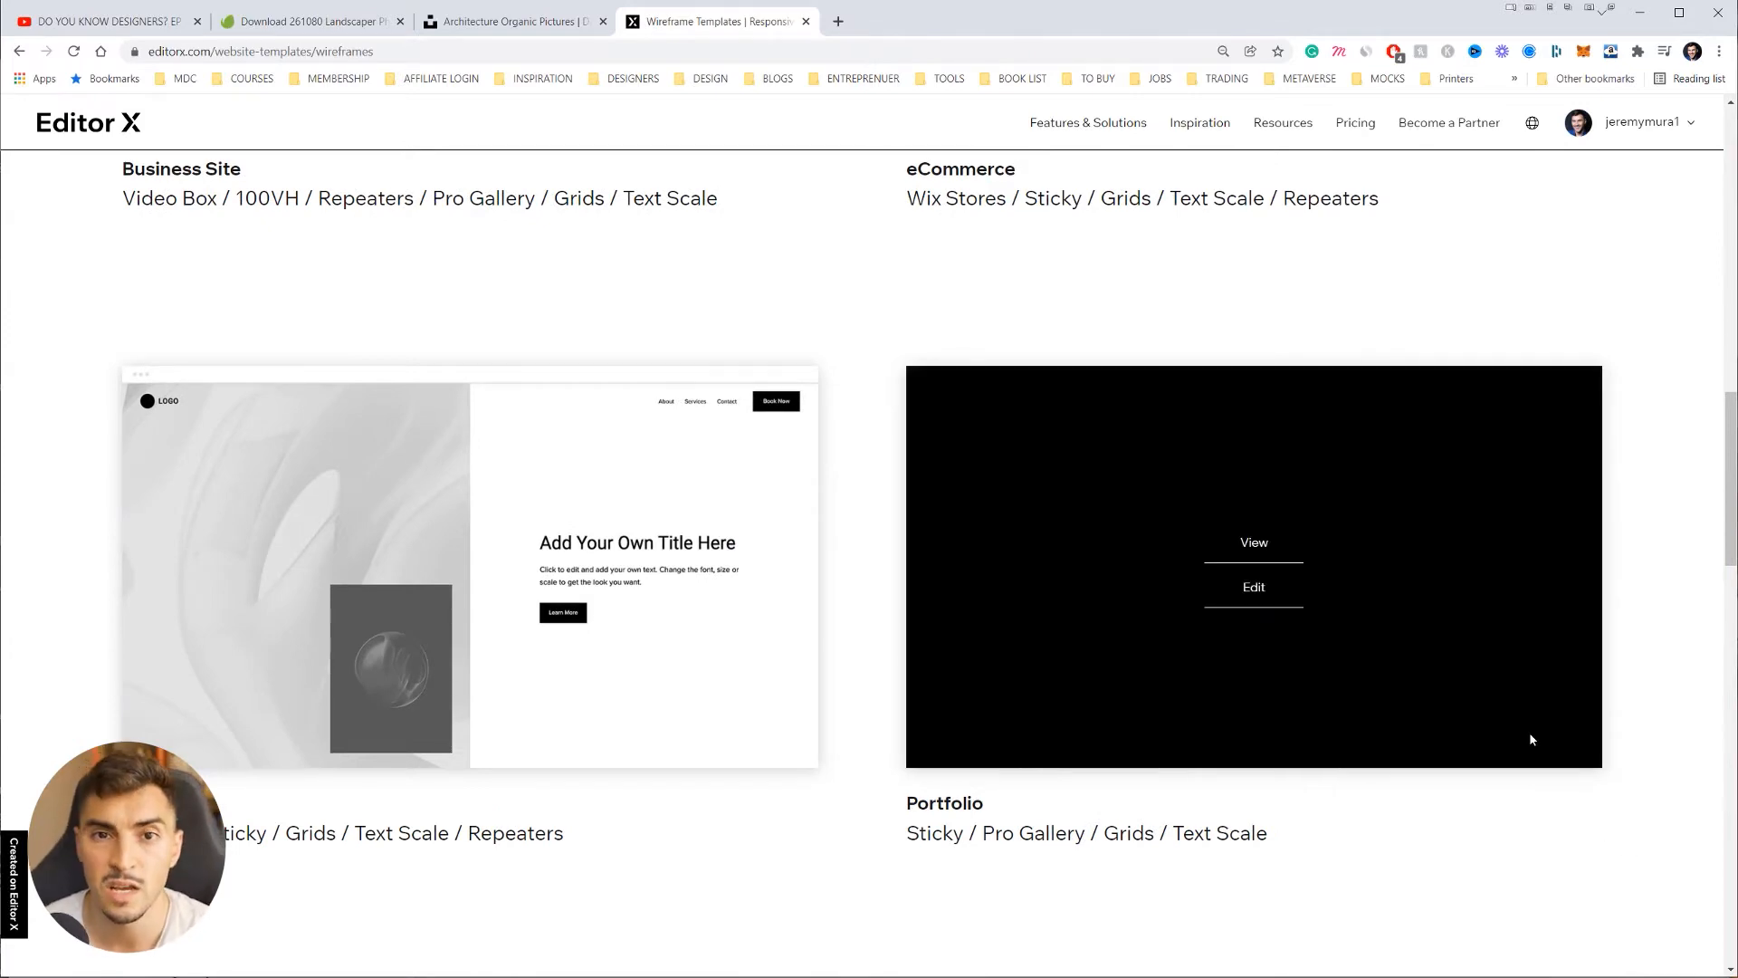
scroll(1529, 731, "down", 10)
scroll(741, 687, "up", 2)
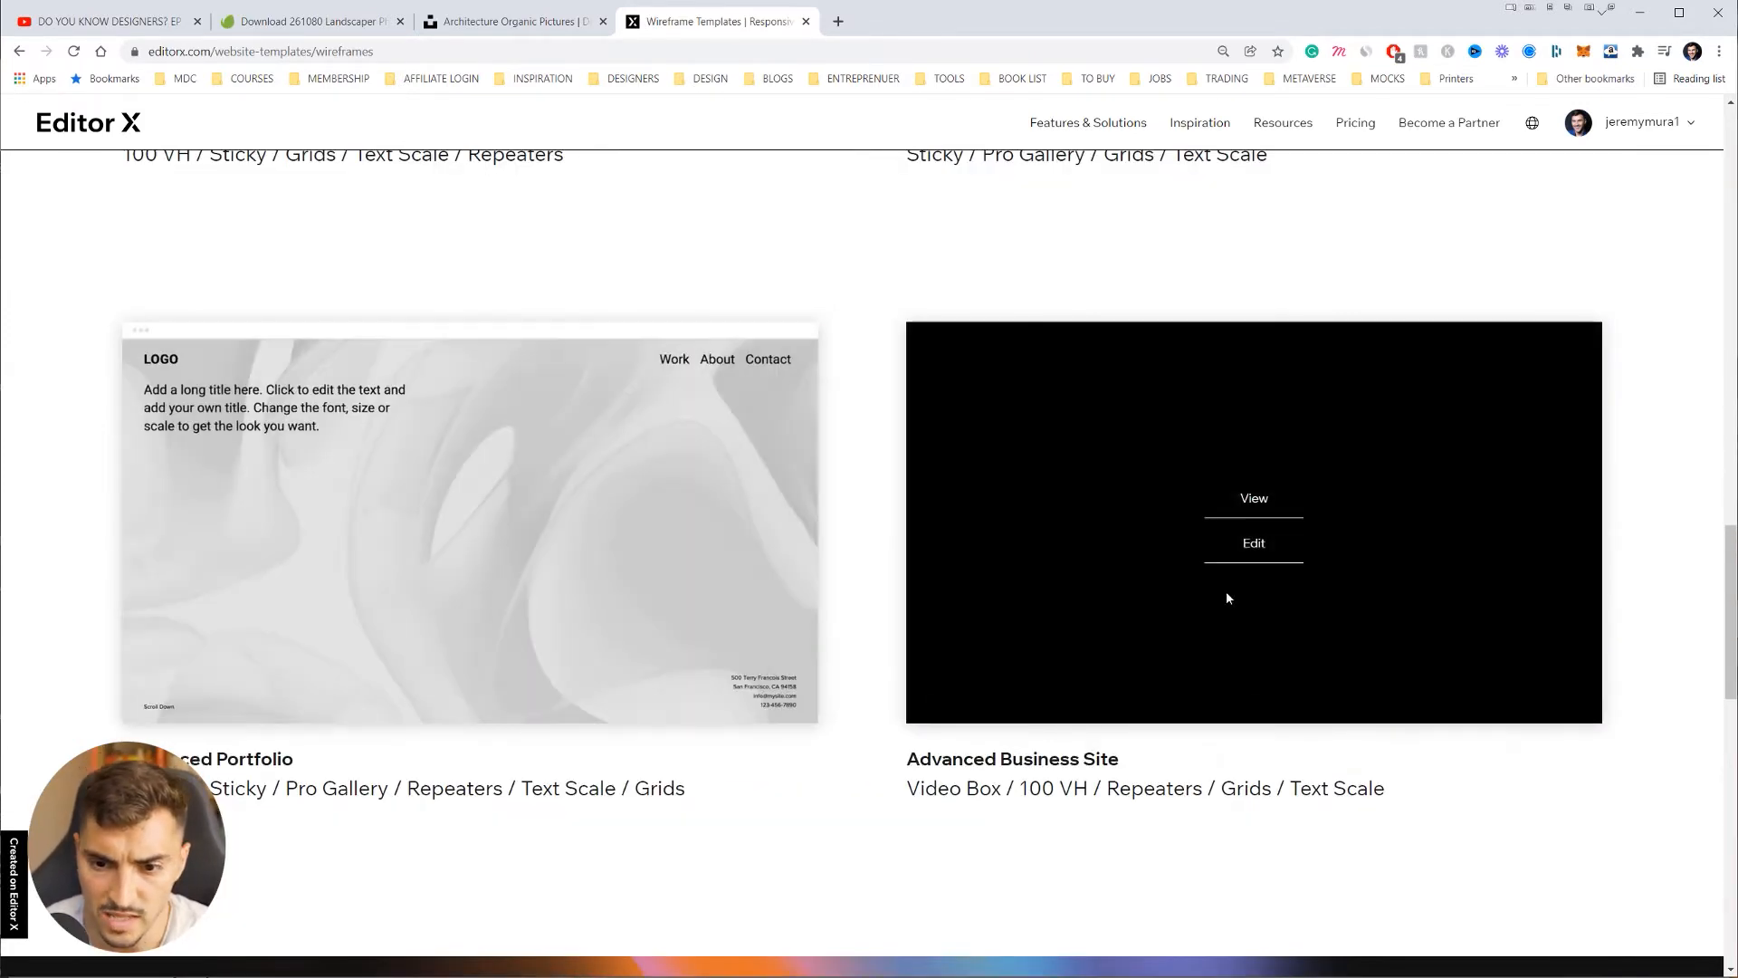
scroll(1439, 609, "down", 9)
scroll(1440, 677, "up", 7)
scroll(1441, 677, "up", 15)
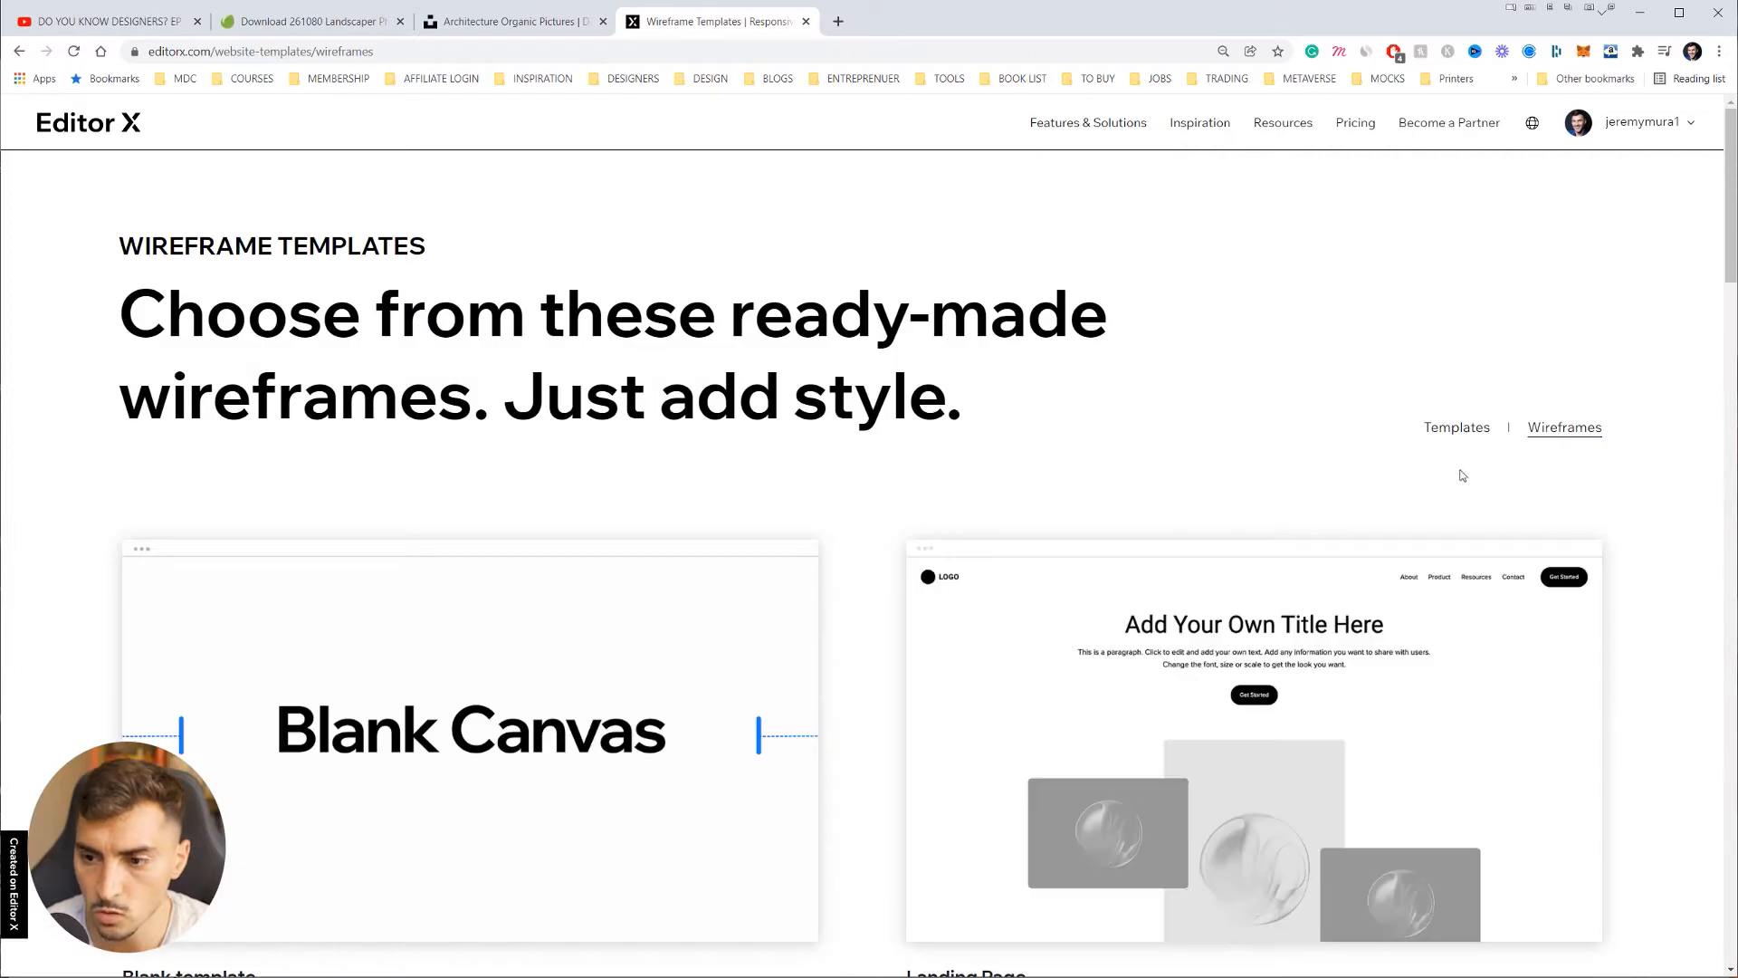
Step: Go back to the website templates and scroll to Landscape Architecture Firm
left_click(1472, 439)
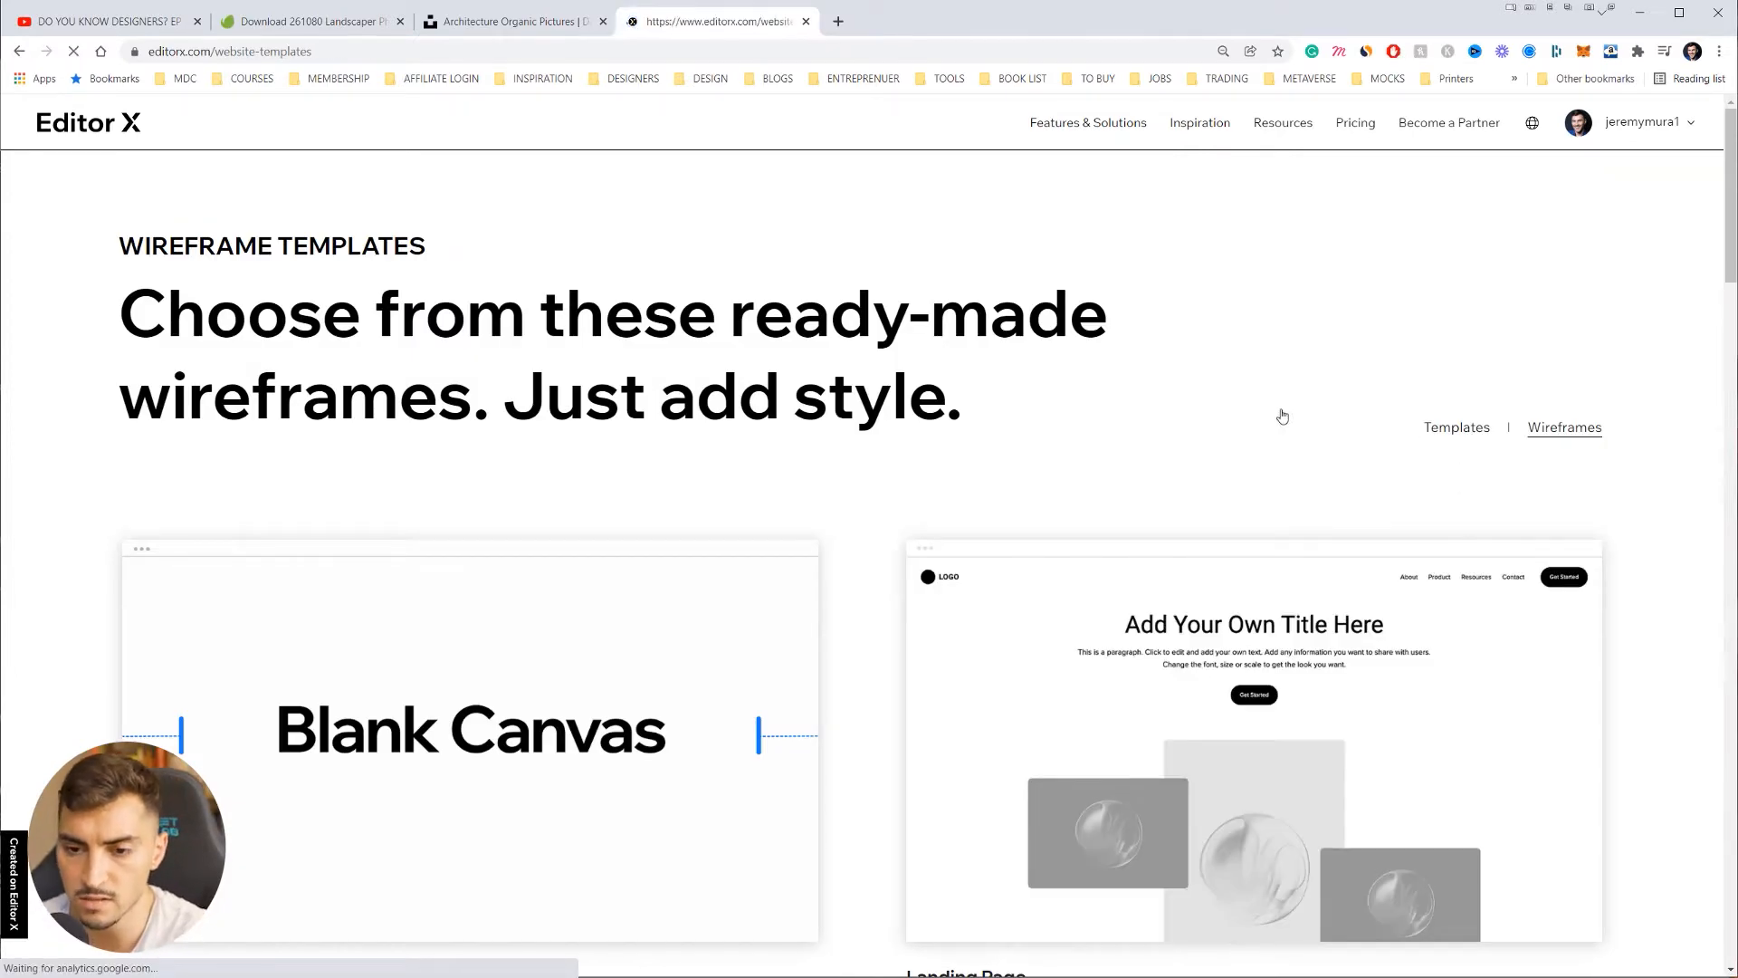
key("ctrl+minus")
scroll(1444, 461, "down", 20)
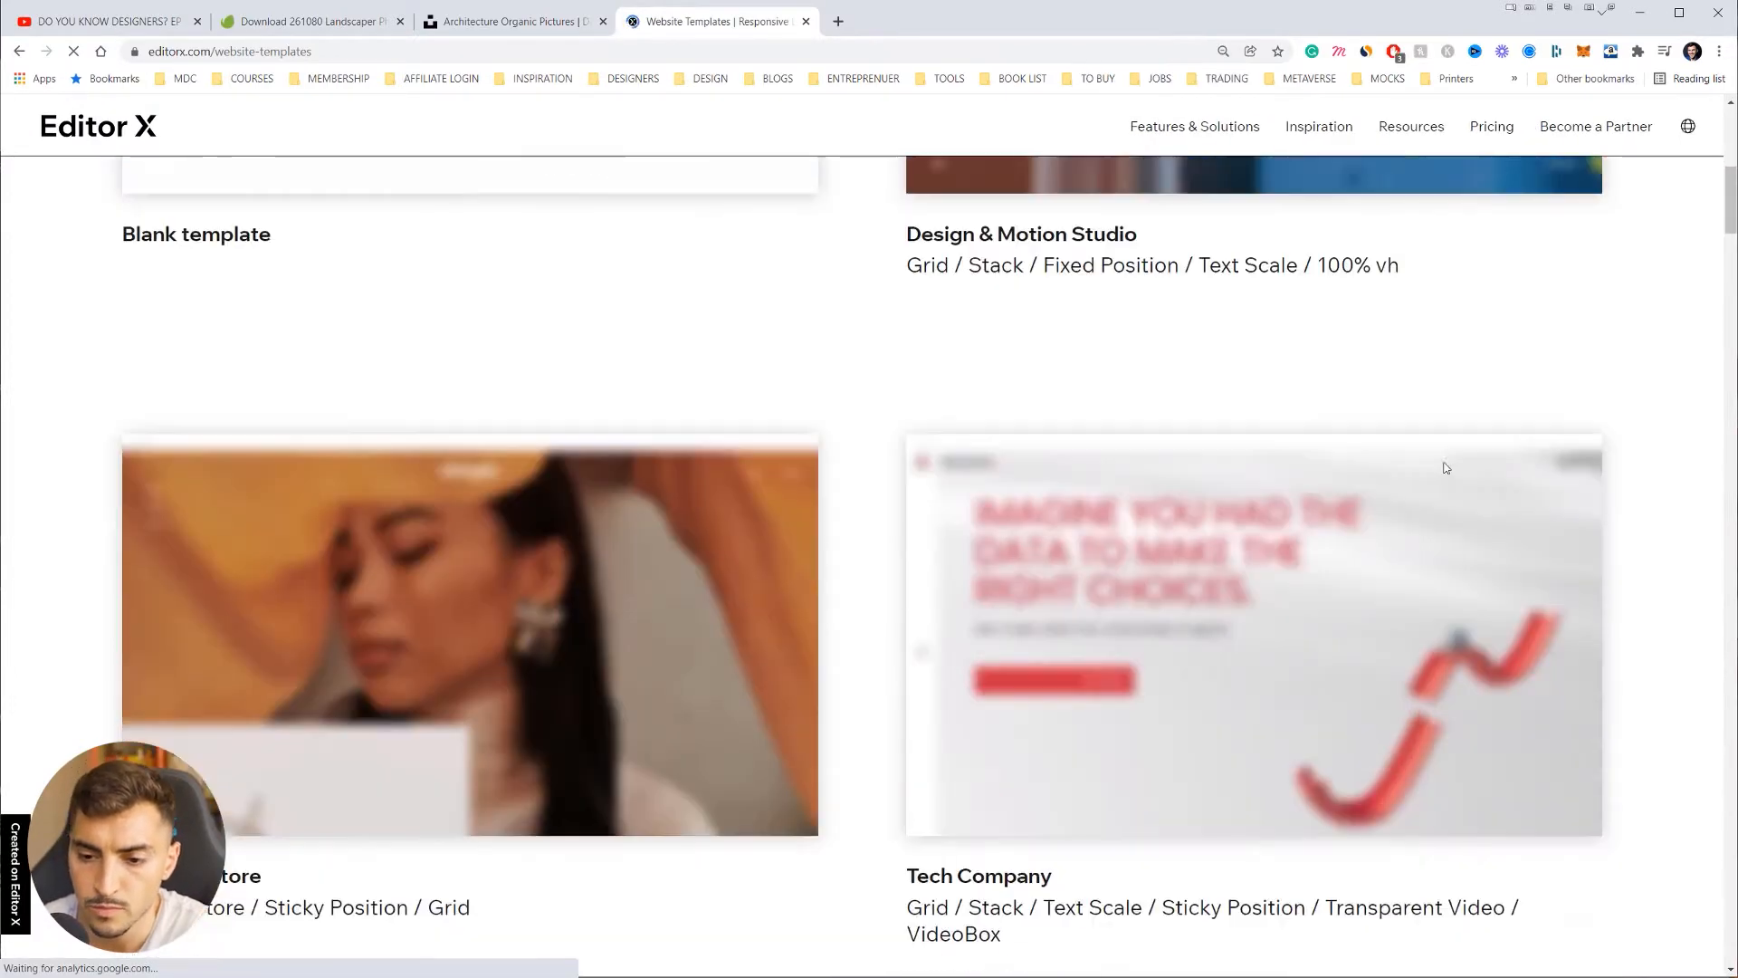
scroll(1444, 469, "down", 6)
scroll(1444, 469, "up", 2)
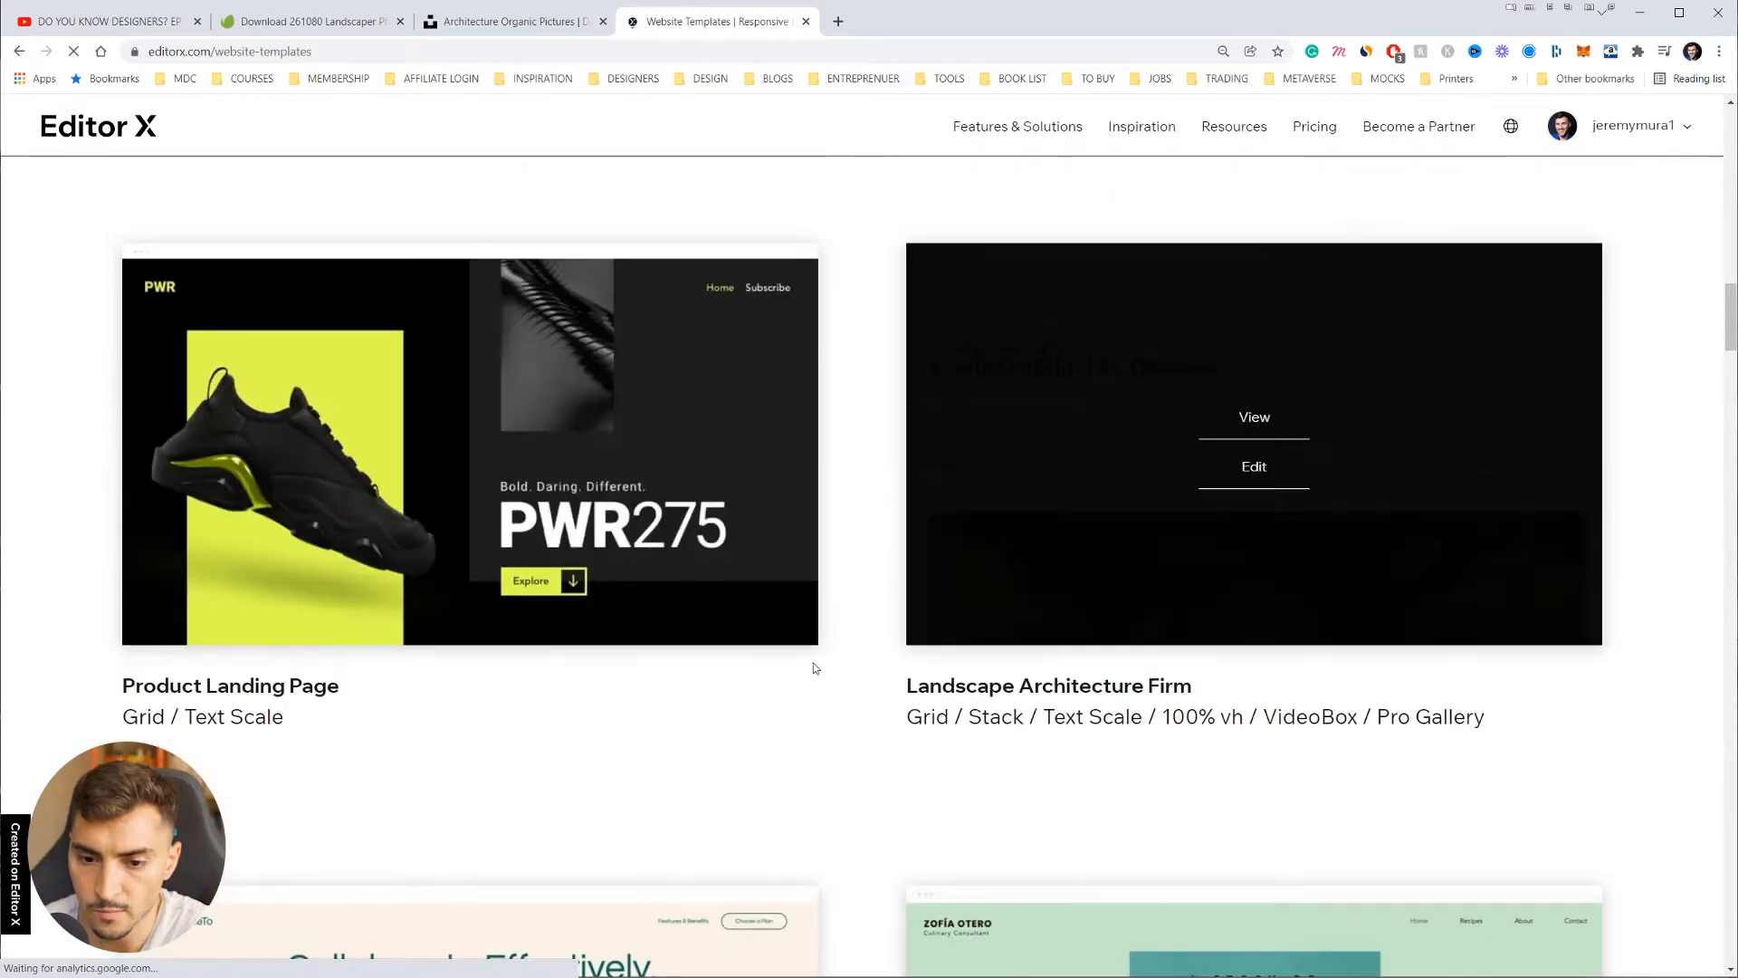
Step: Open the Landscape Architecture Firm template in the editor and dismiss the Autosave popup
mouse_move(1202, 398)
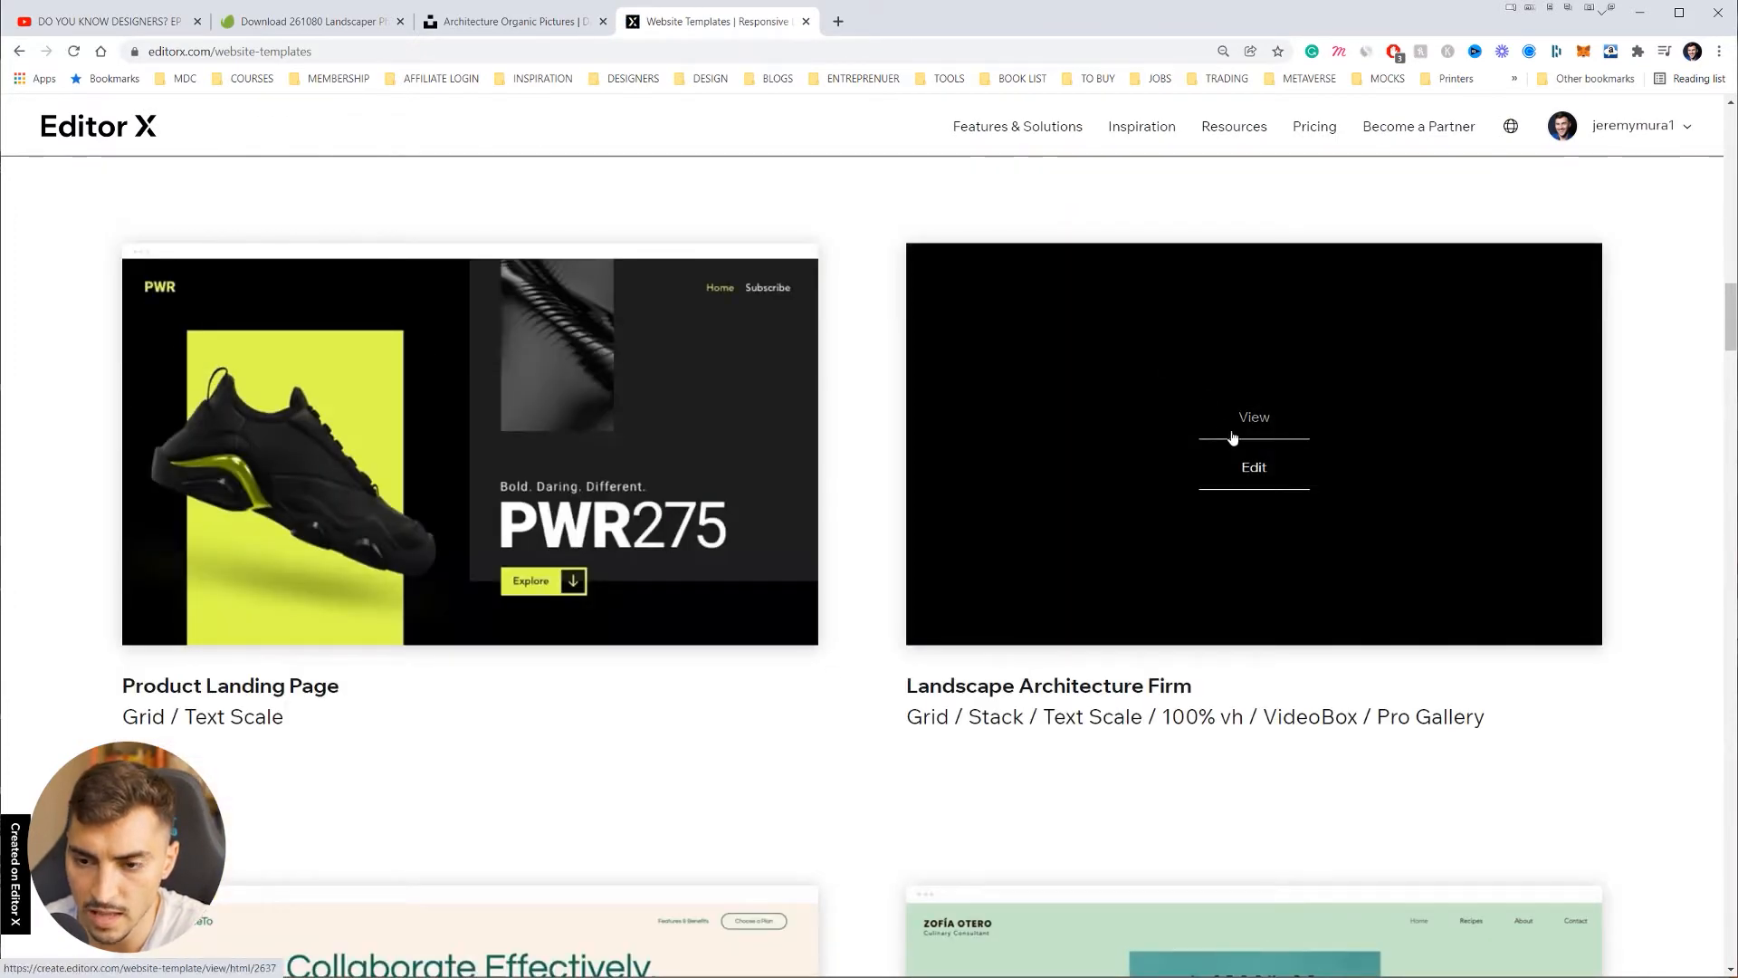
left_click(1265, 470)
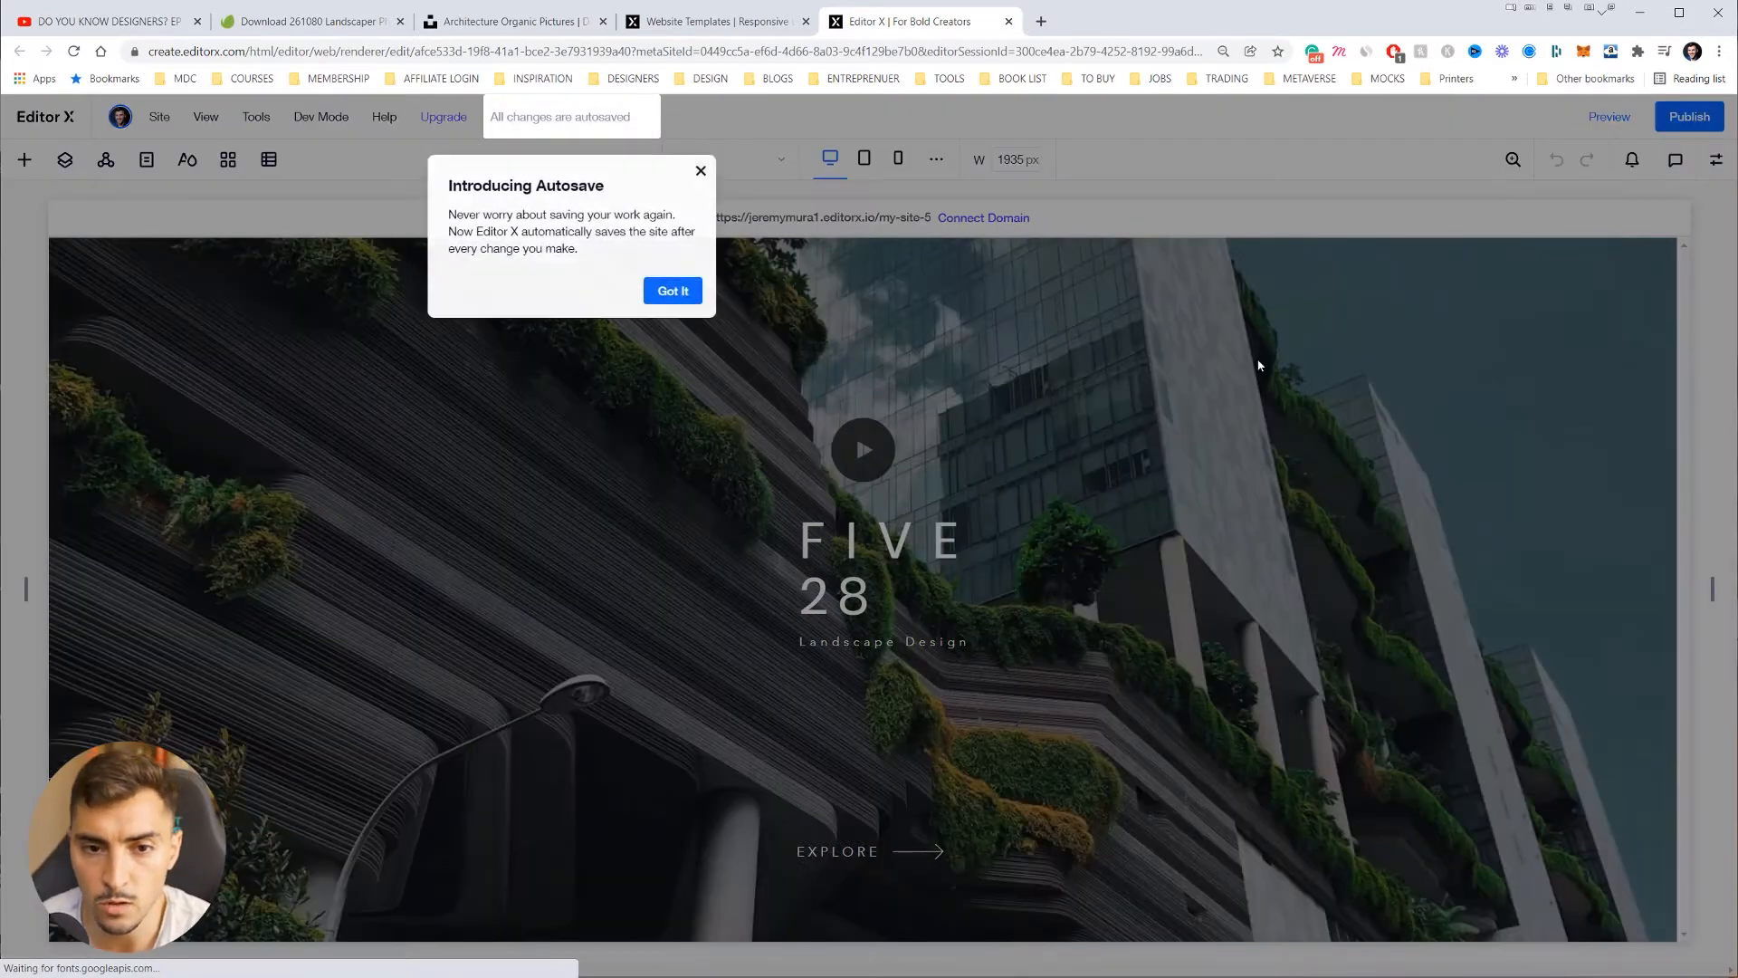
left_click(699, 173)
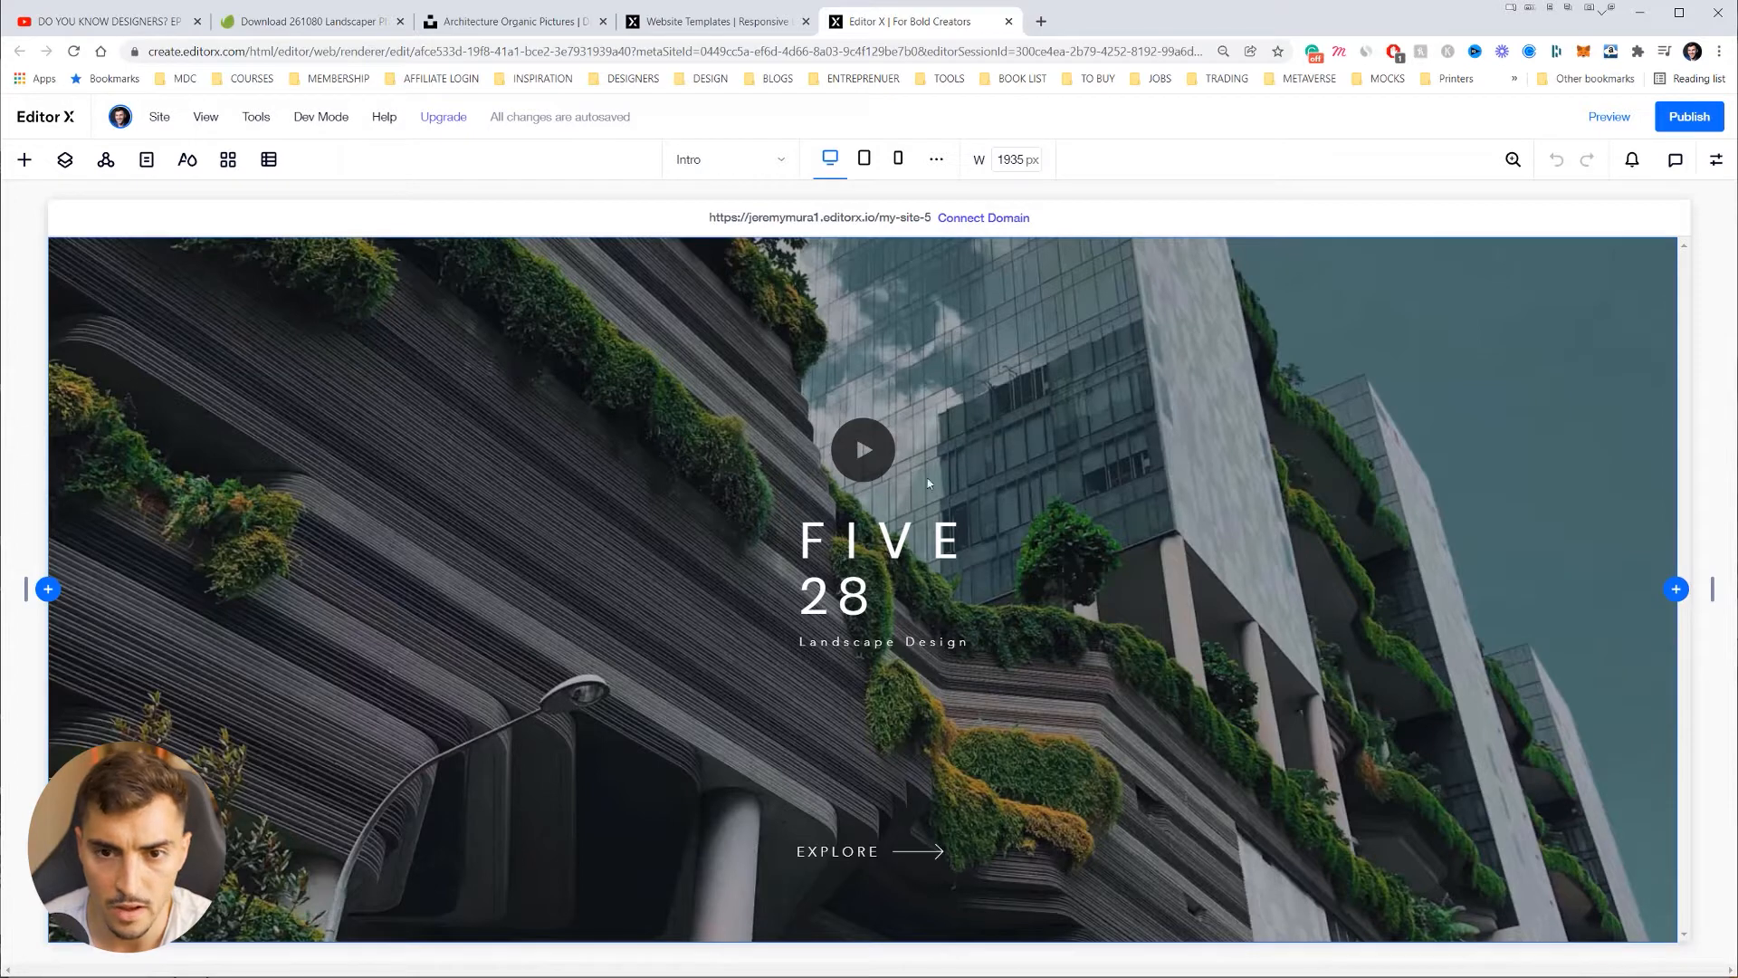
Step: Preview the page at tablet and mobile breakpoints, then return to desktop width
left_click(860, 163)
left_click(898, 160)
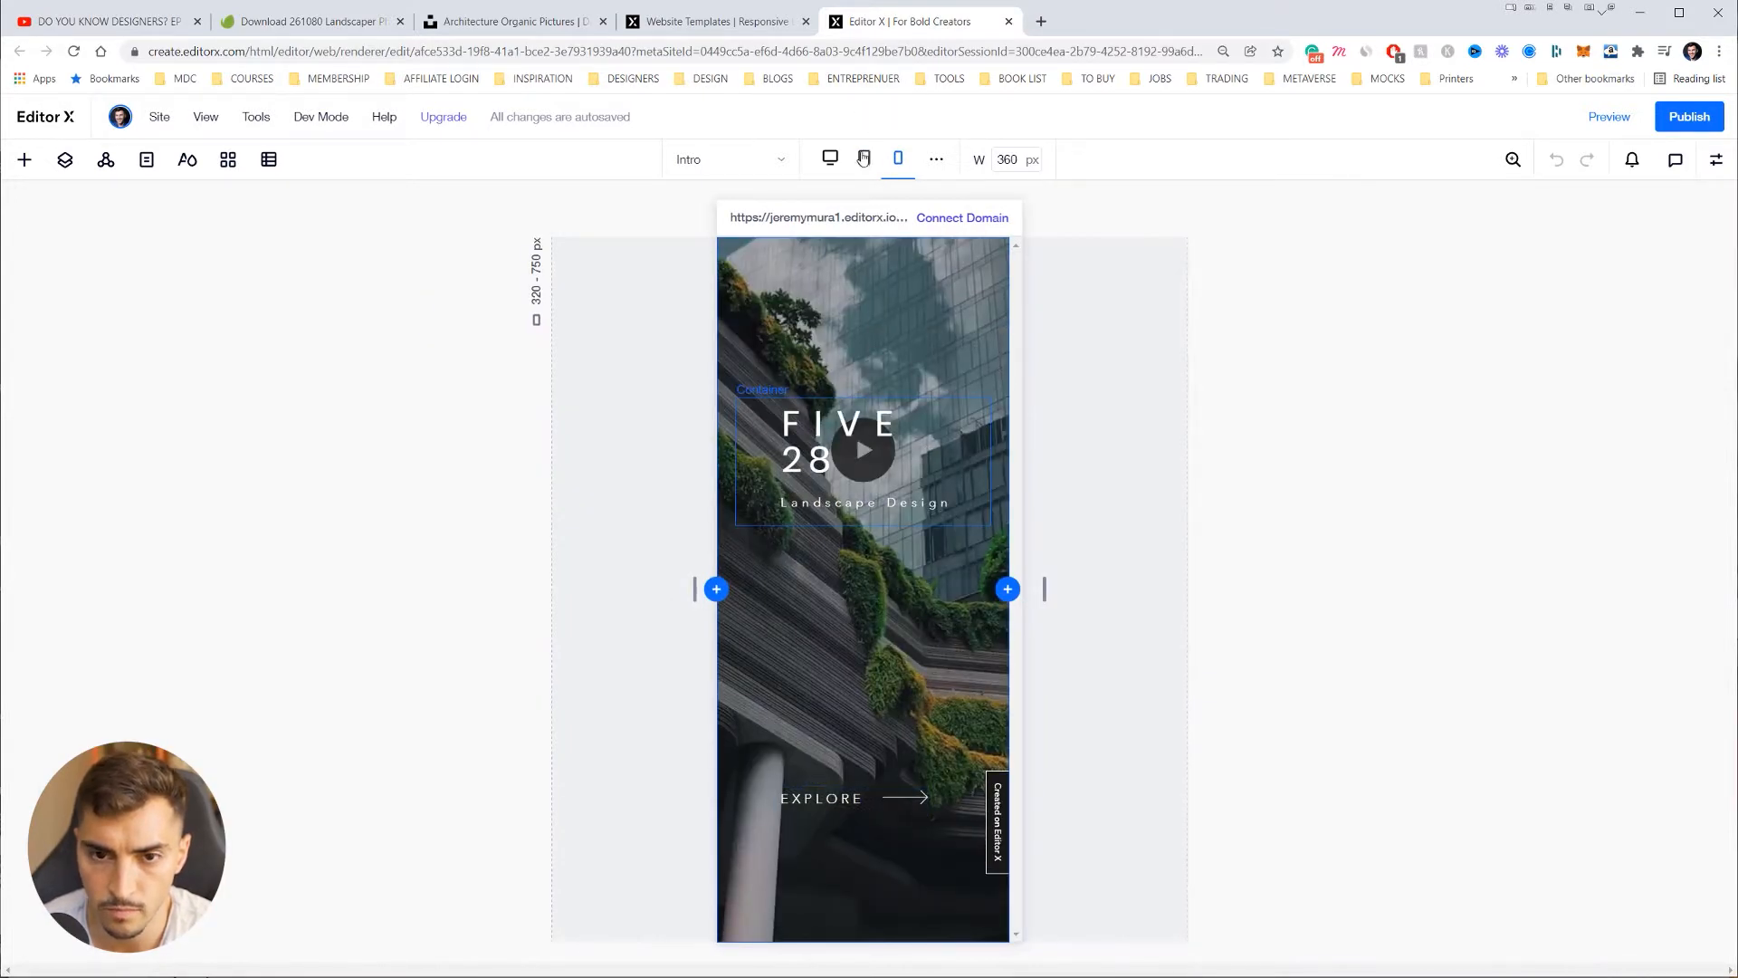
left_click(830, 158)
Step: Switch to the HOME page from the Pages panel
left_click(150, 168)
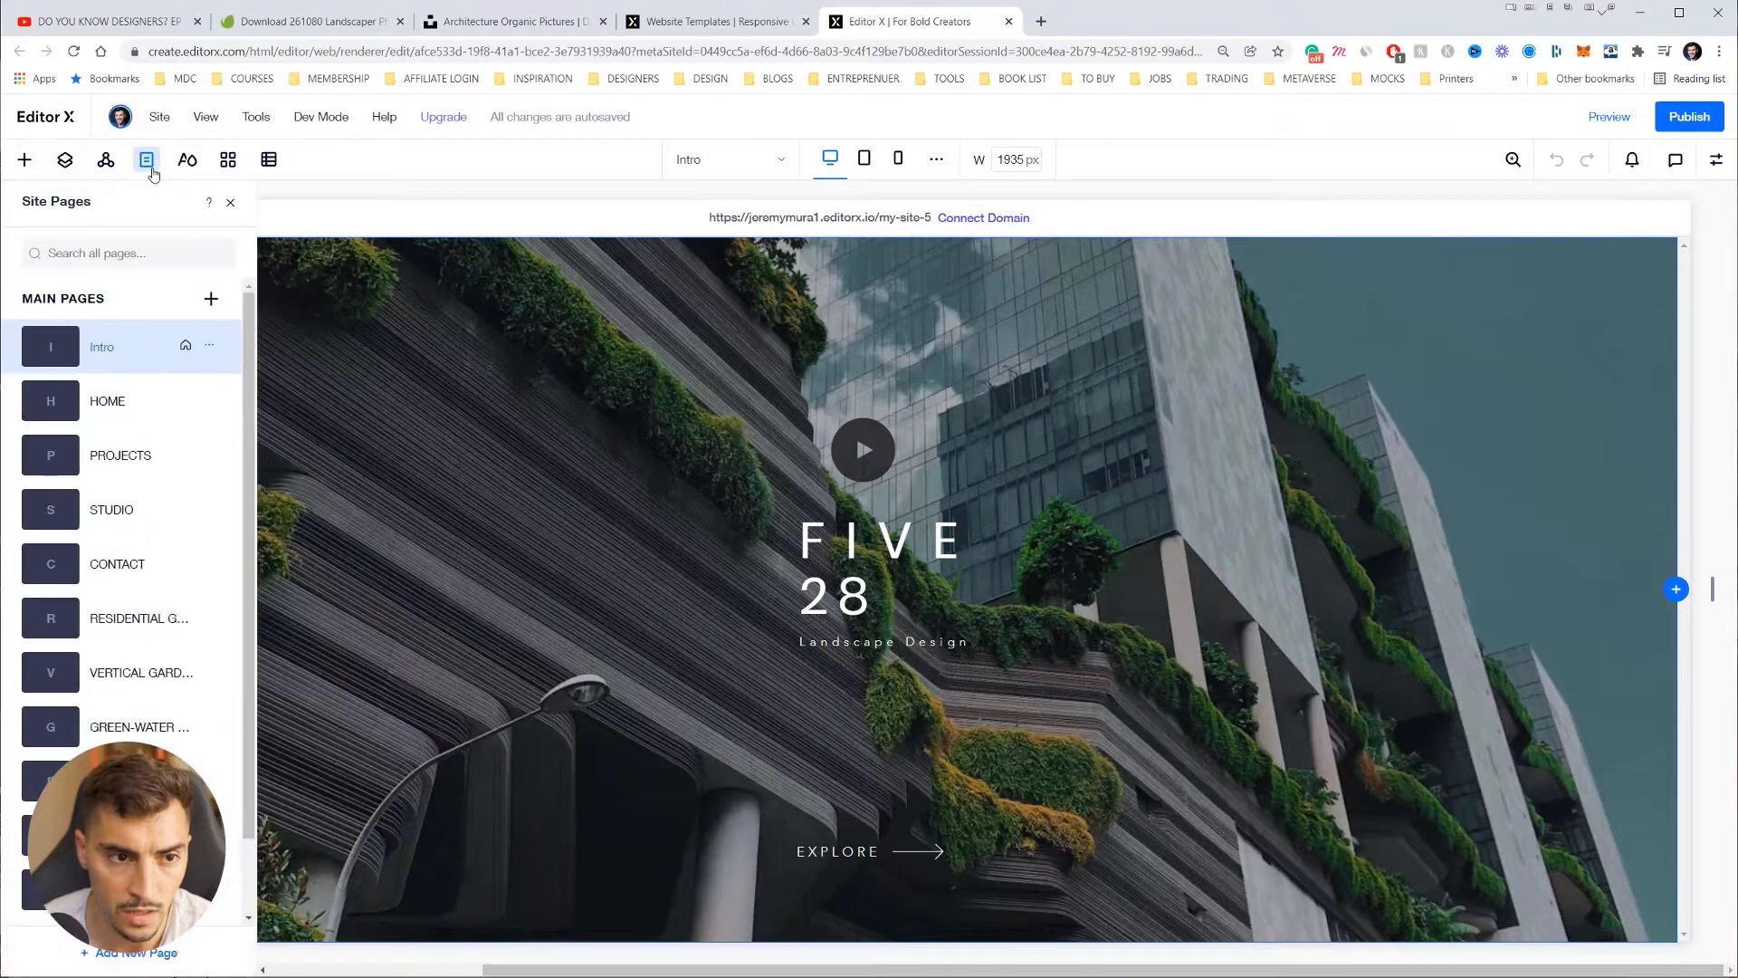
scroll(135, 313, "down", 1)
scroll(208, 362, "up", 1)
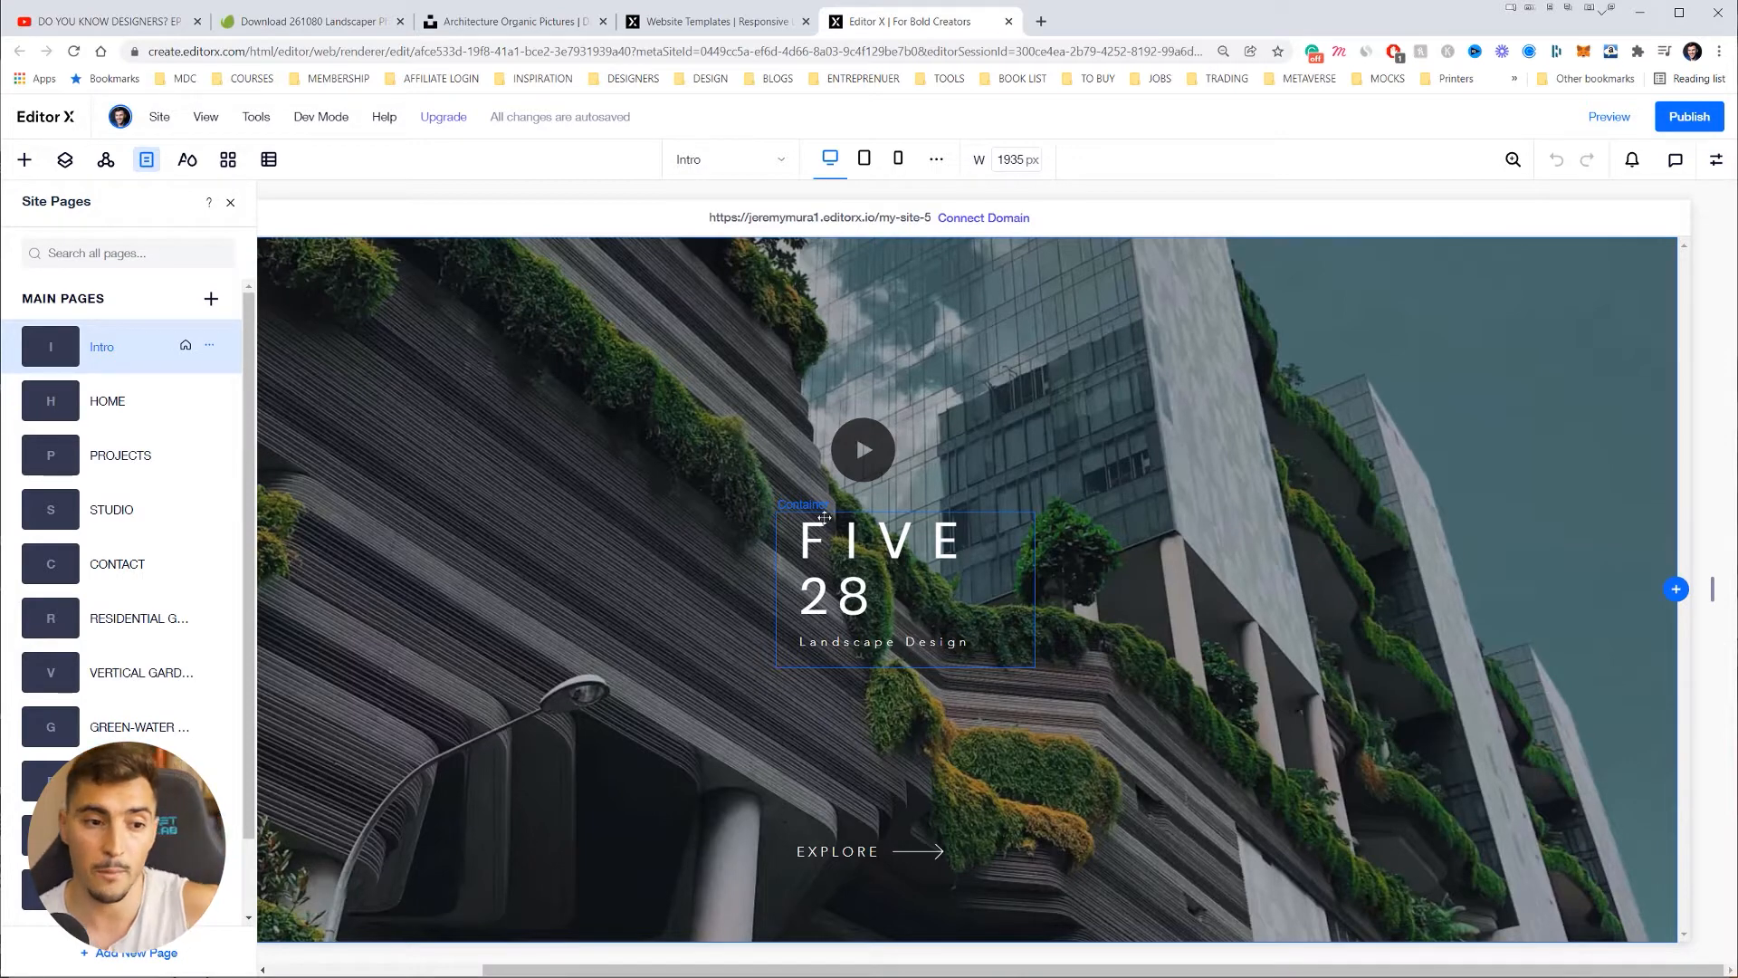
left_click(128, 391)
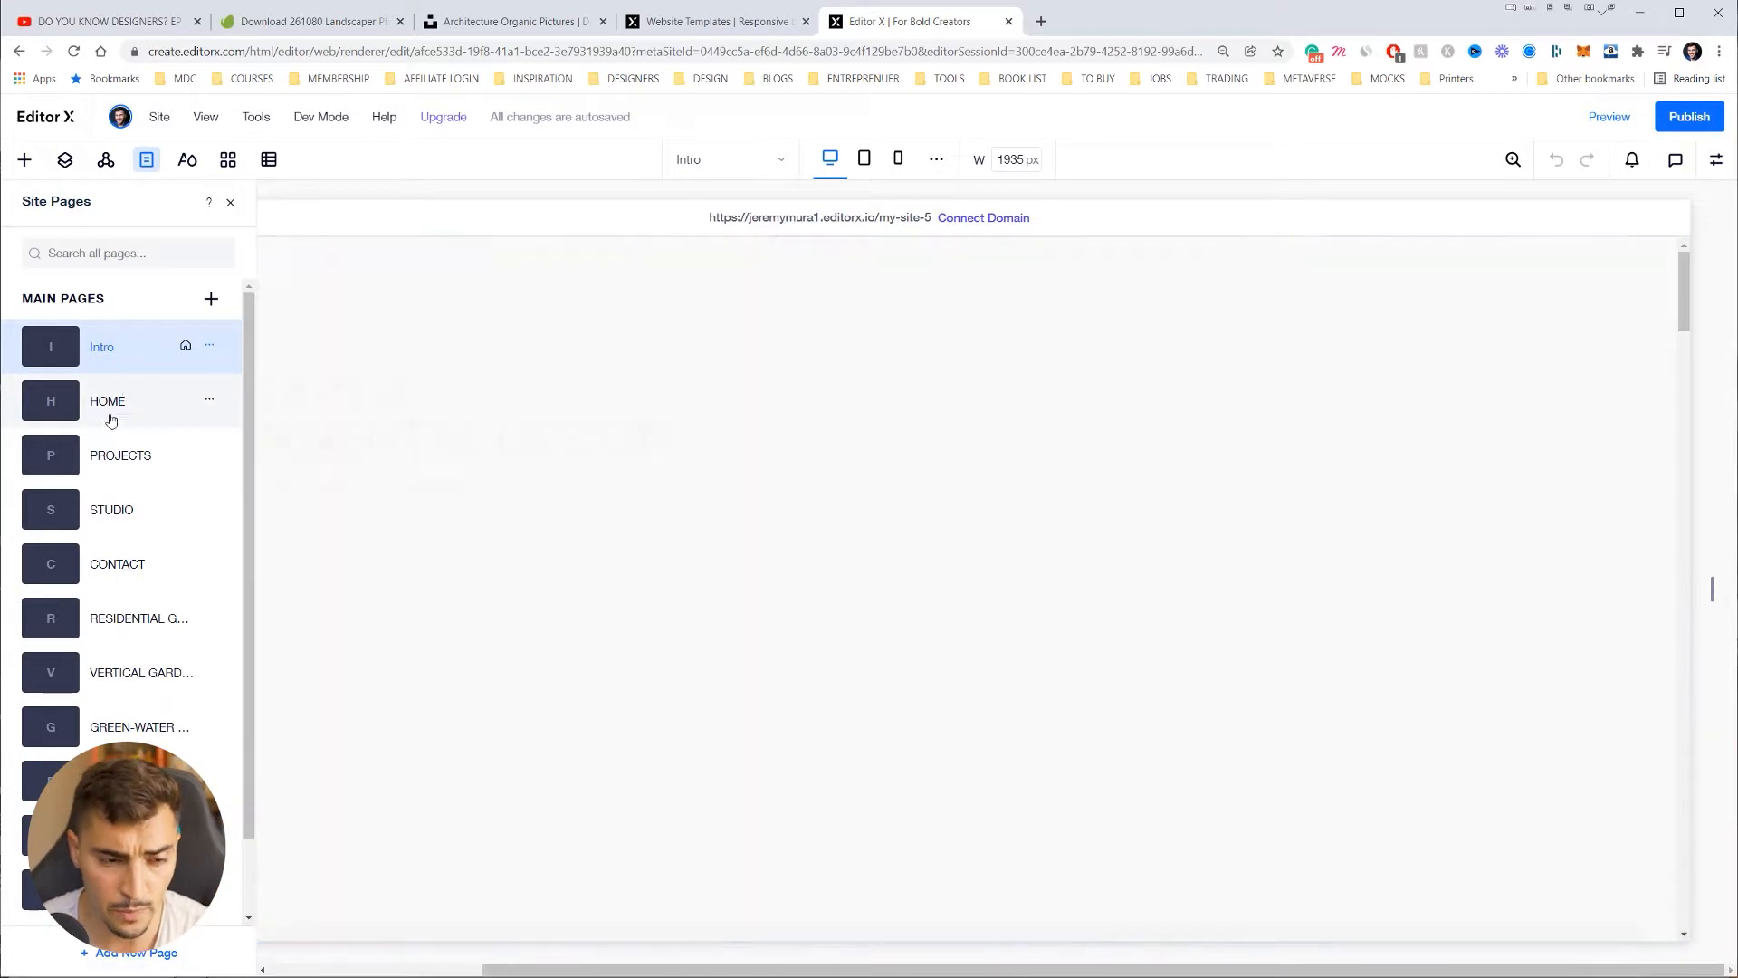
left_click(771, 432)
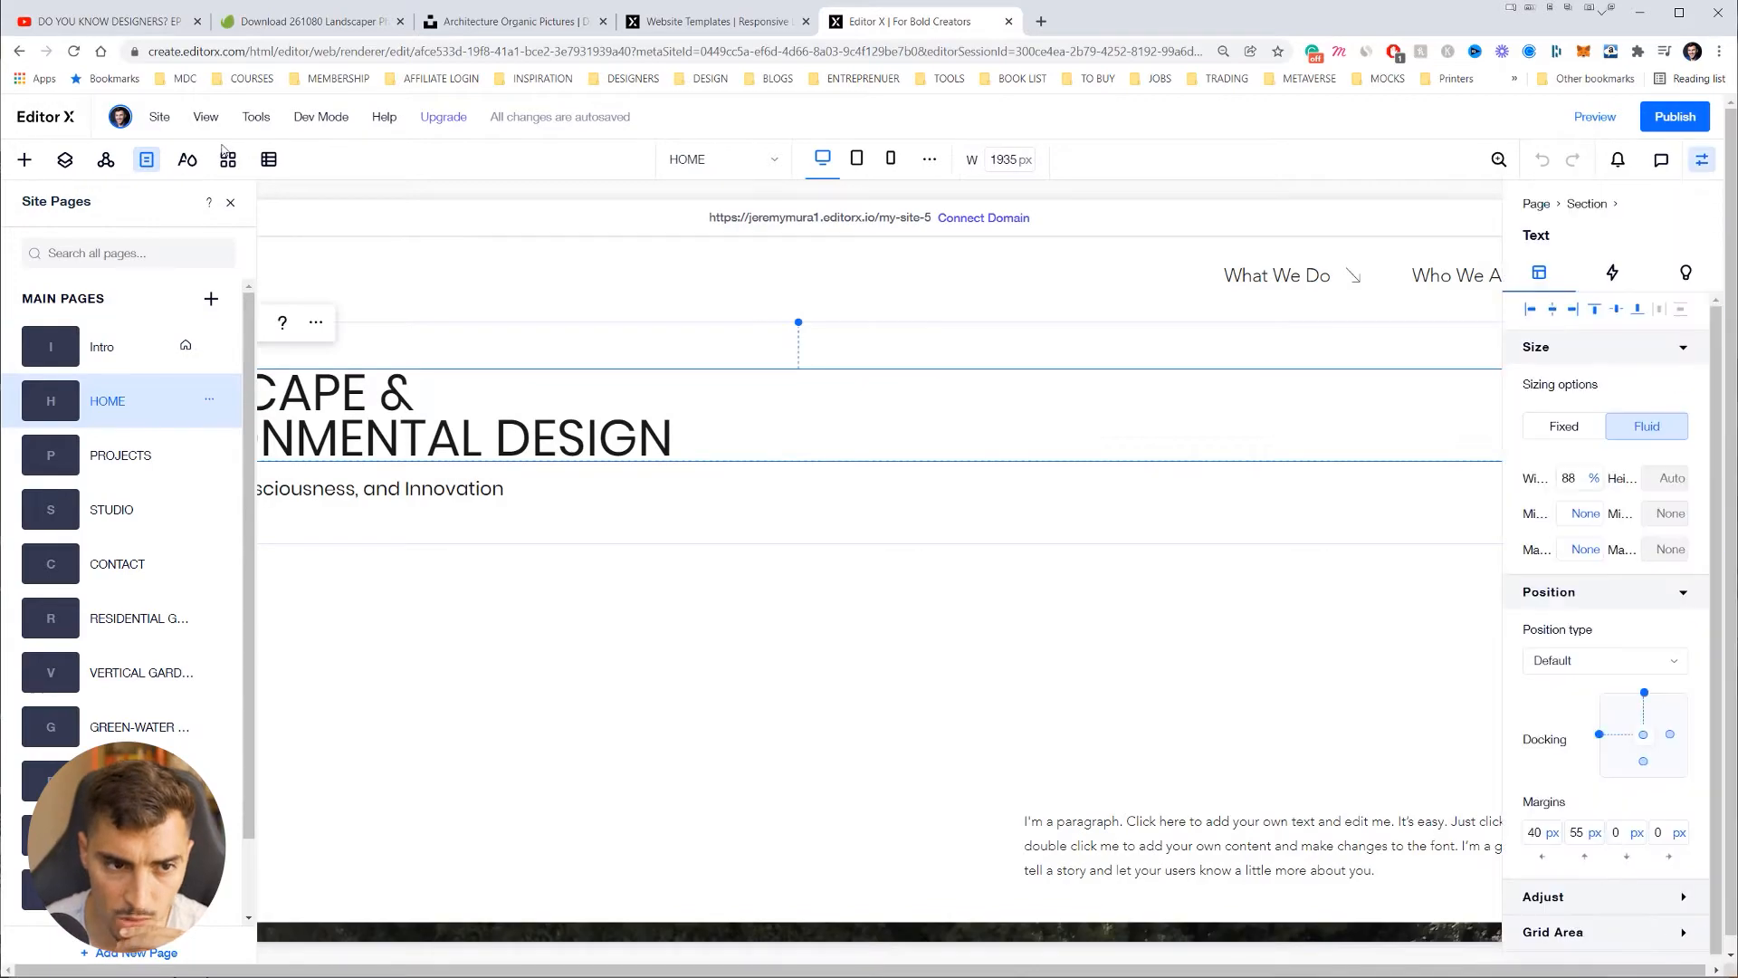
left_click(230, 201)
Step: Scroll down through the HOME page sections to the footer, hiding the settings panel
scroll(1015, 470, "down", 15)
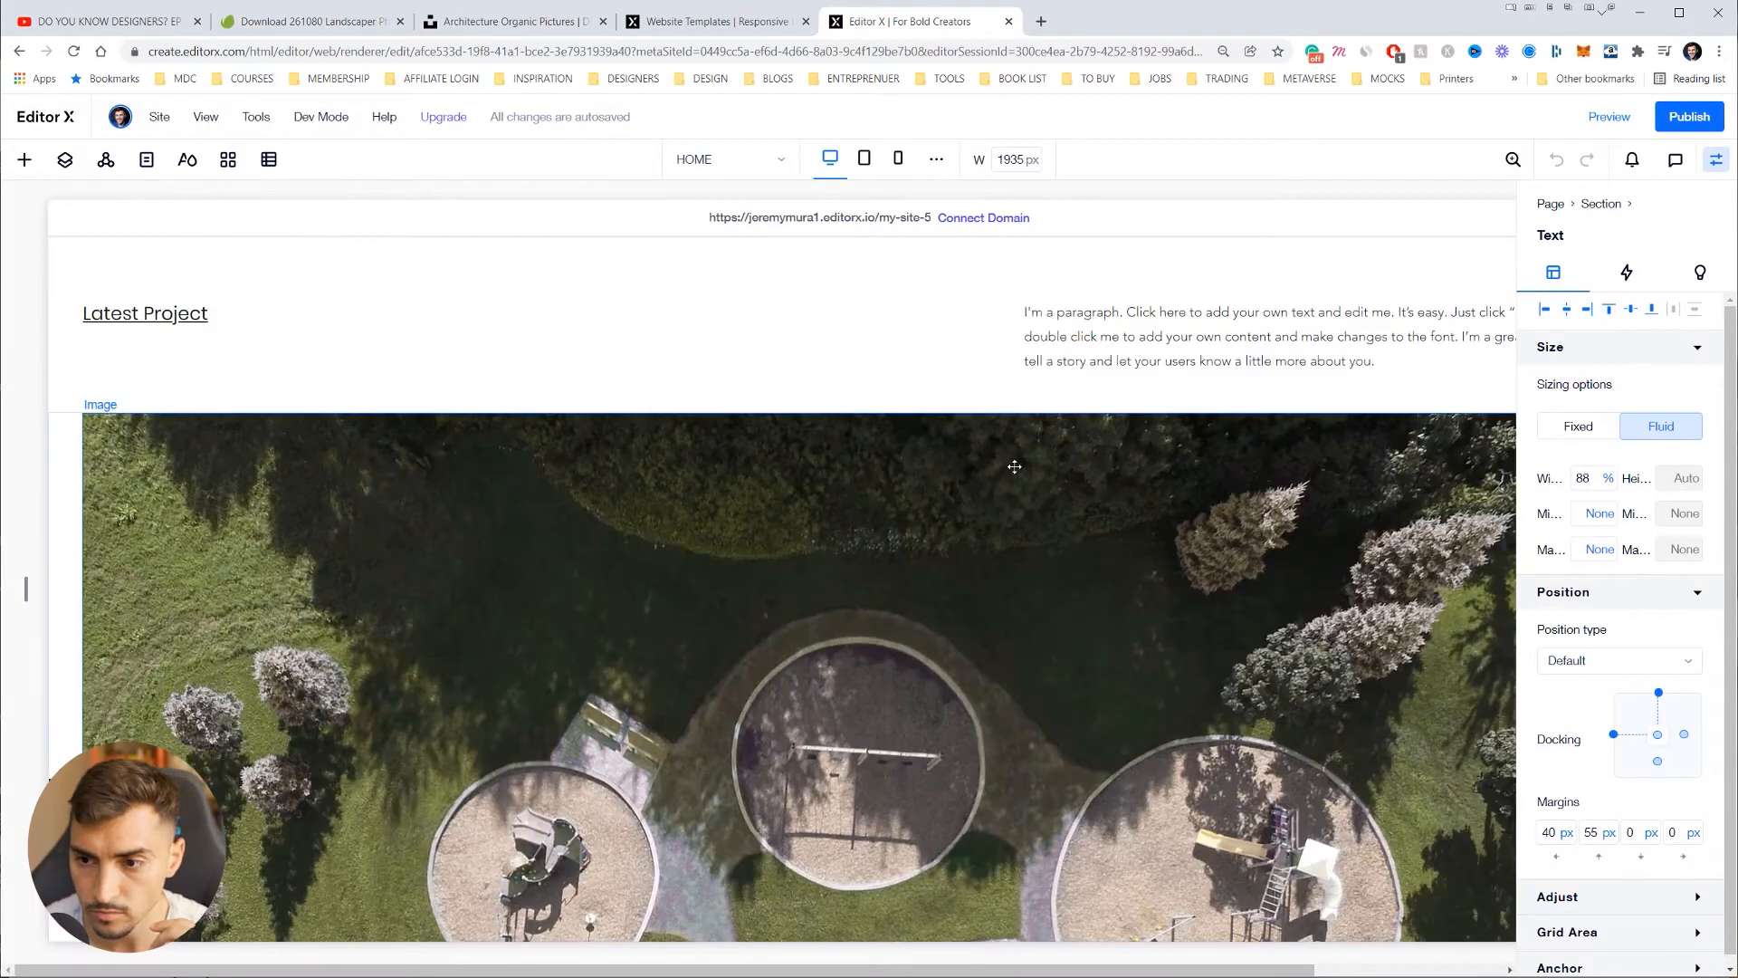
scroll(1015, 471, "down", 10)
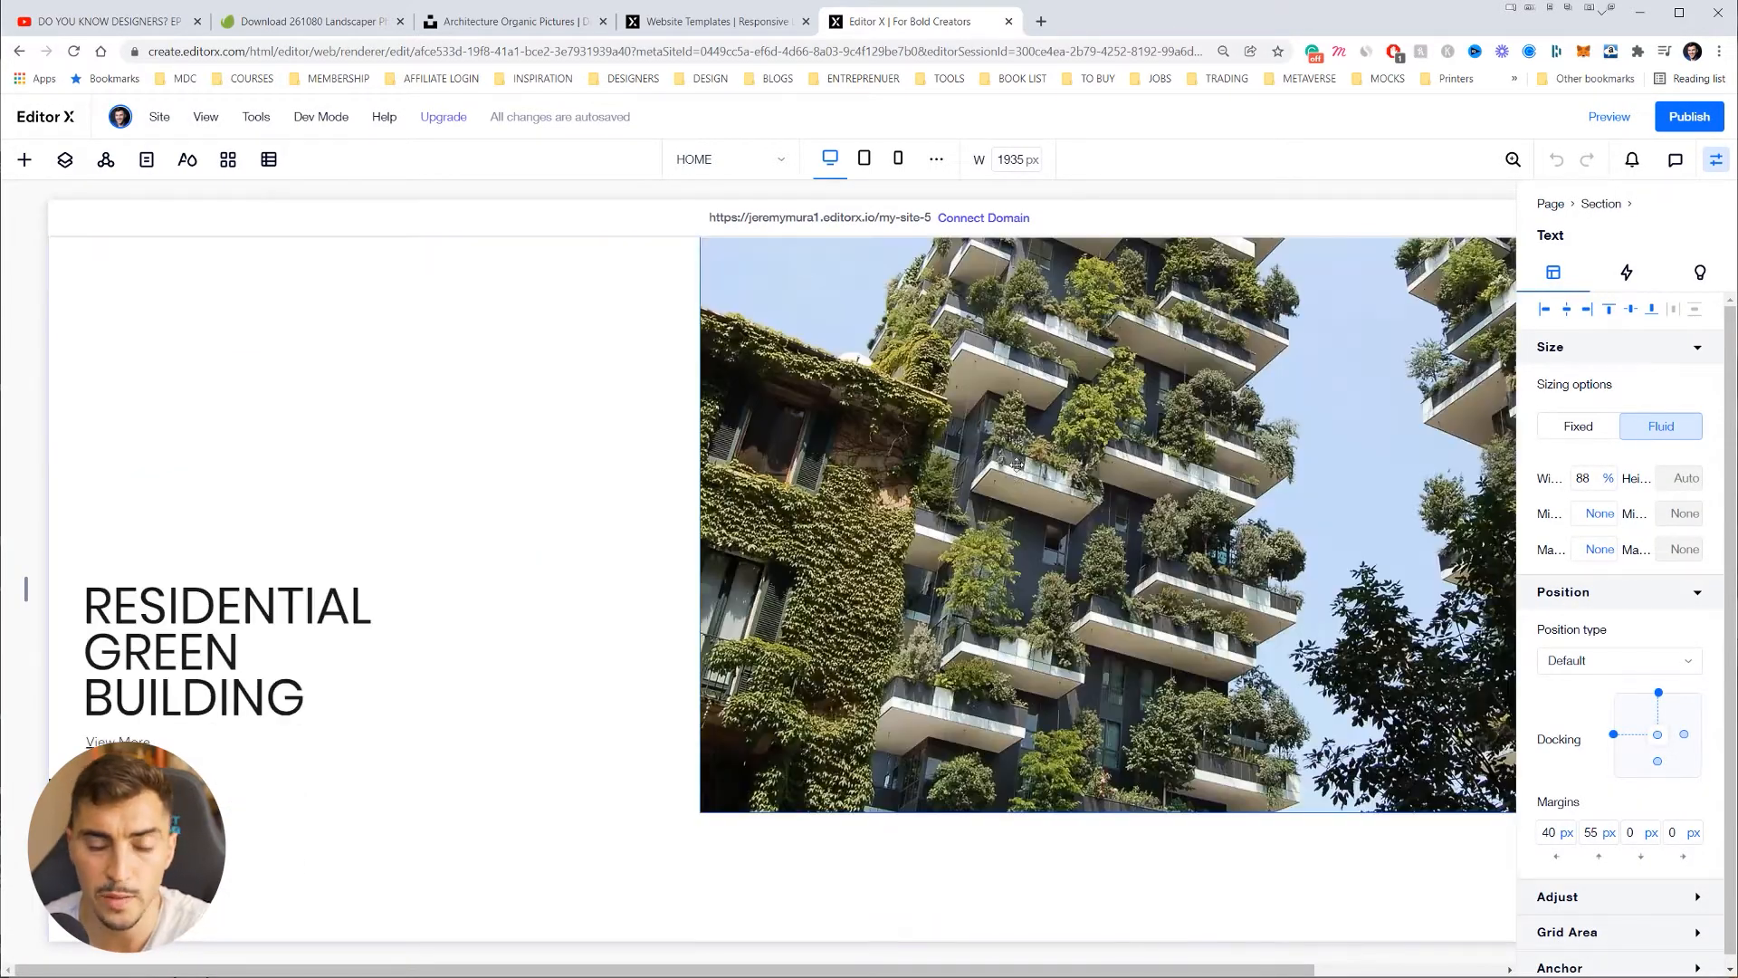
scroll(1019, 482, "down", 15)
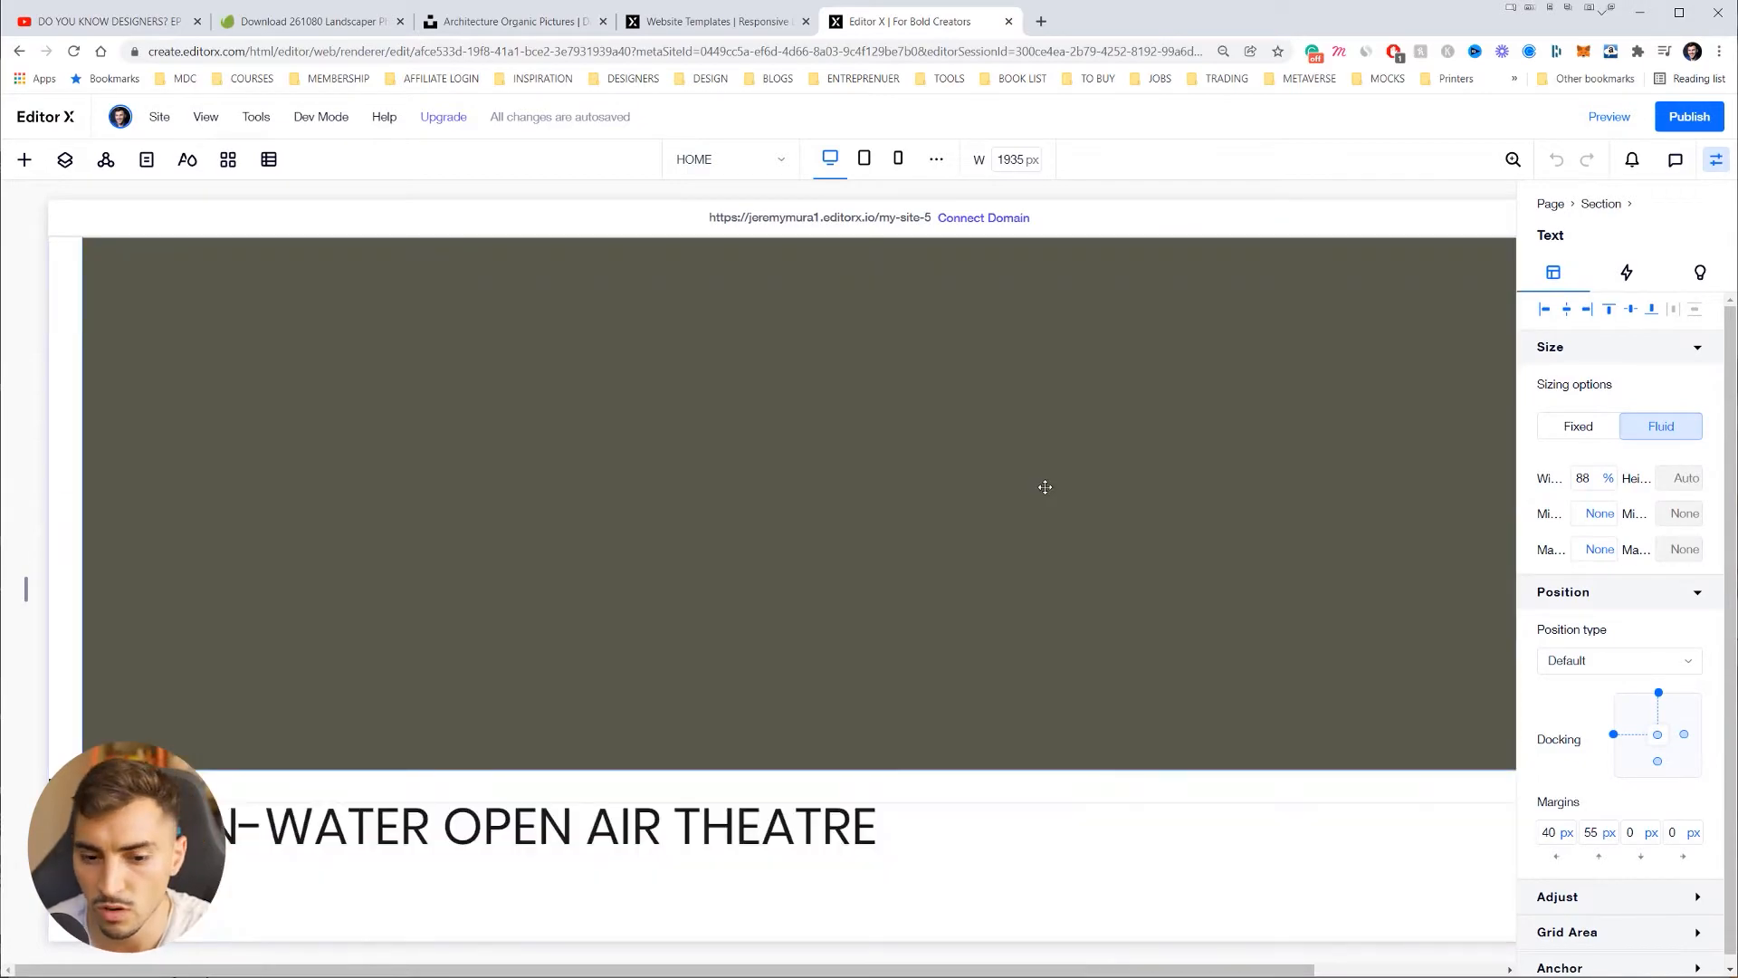
scroll(1045, 487, "down", 10)
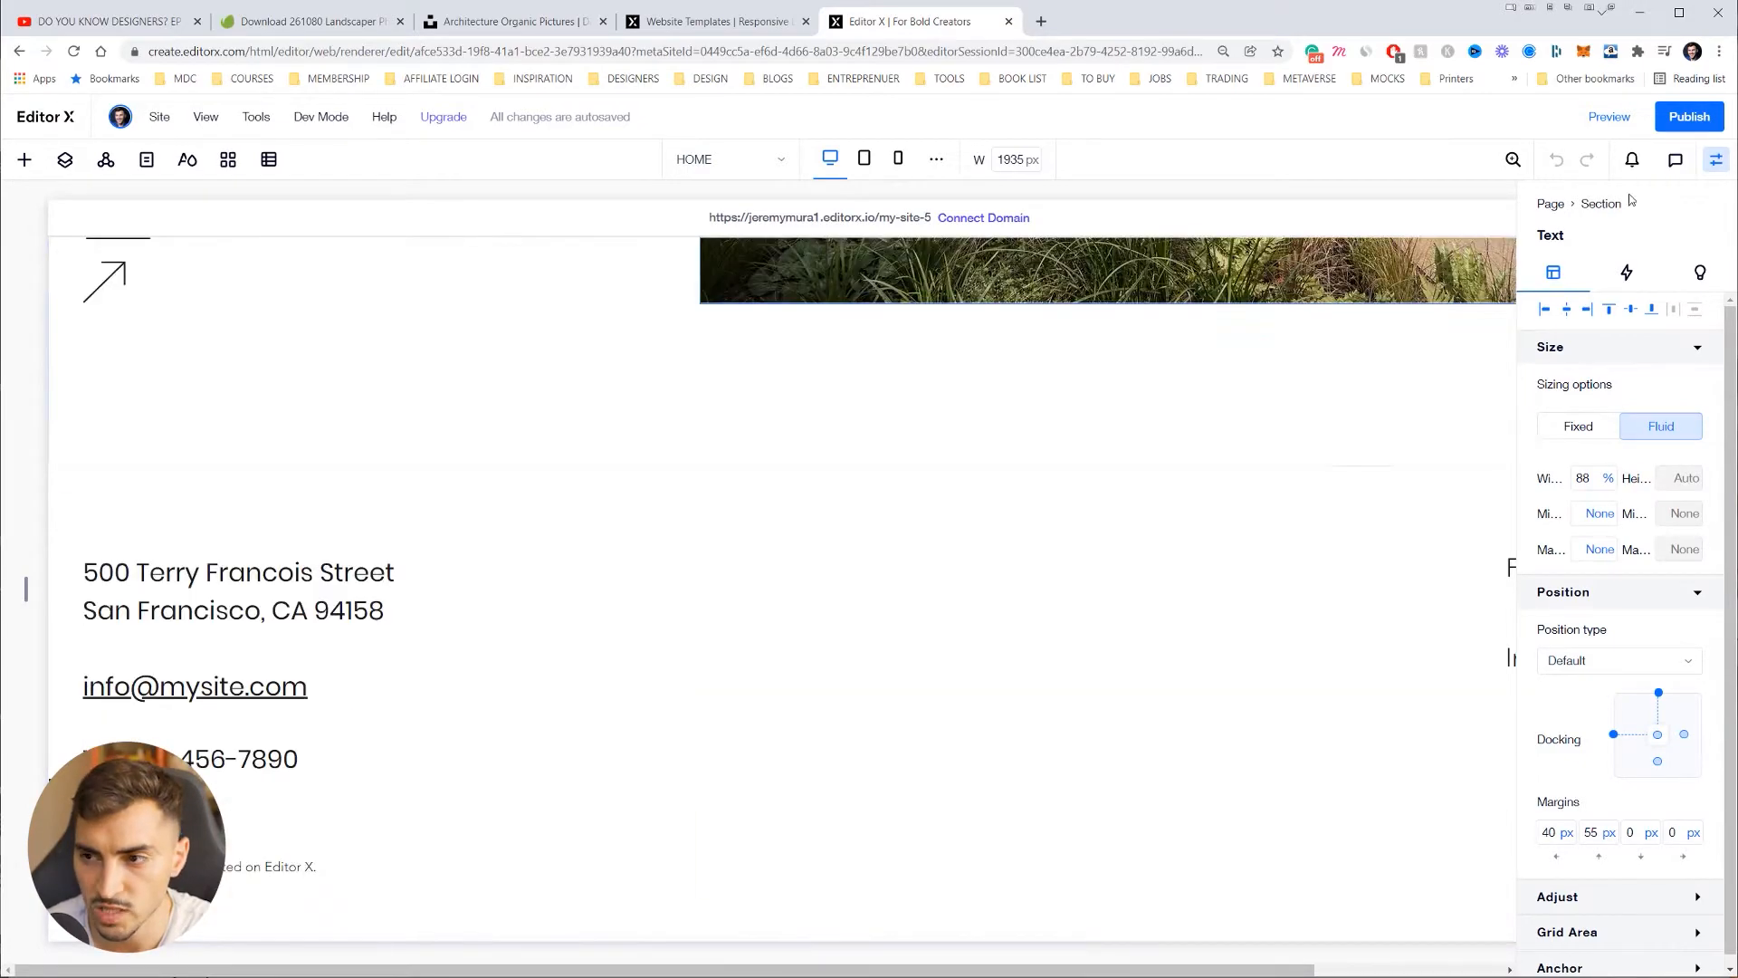
left_click(1715, 159)
scroll(437, 617, "up", 20)
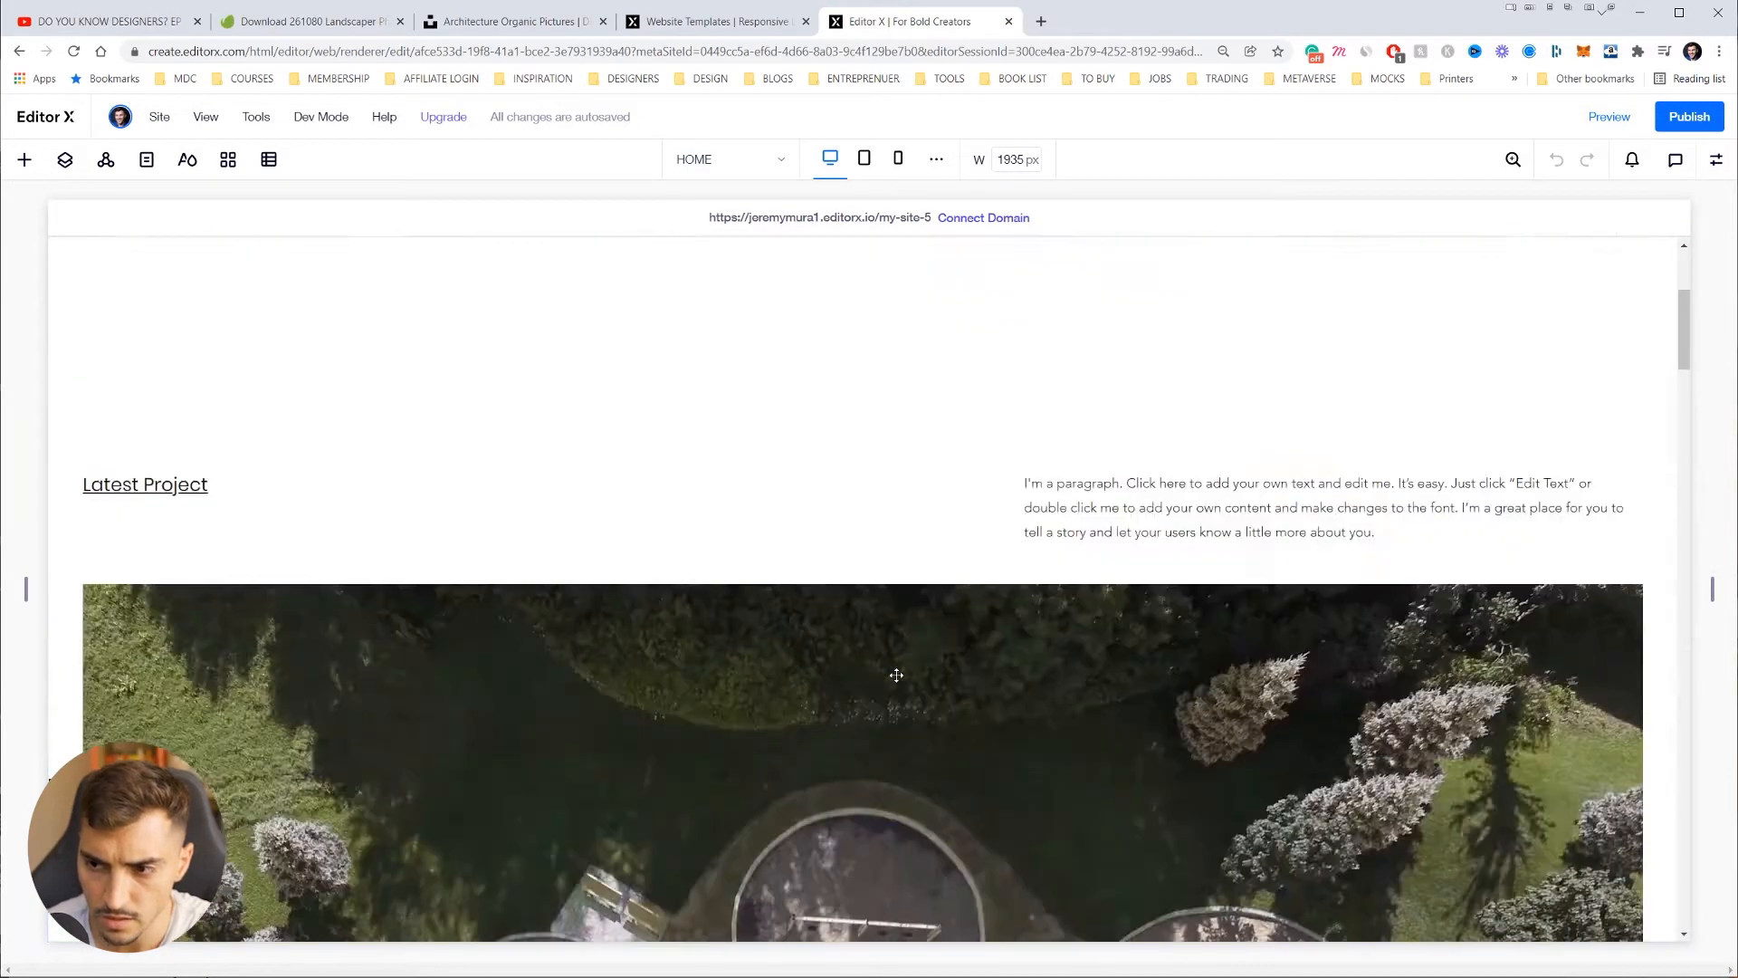
Step: Select the heading, the header and the FIVE 28 logo, then show the Add elements panel
left_click(942, 381)
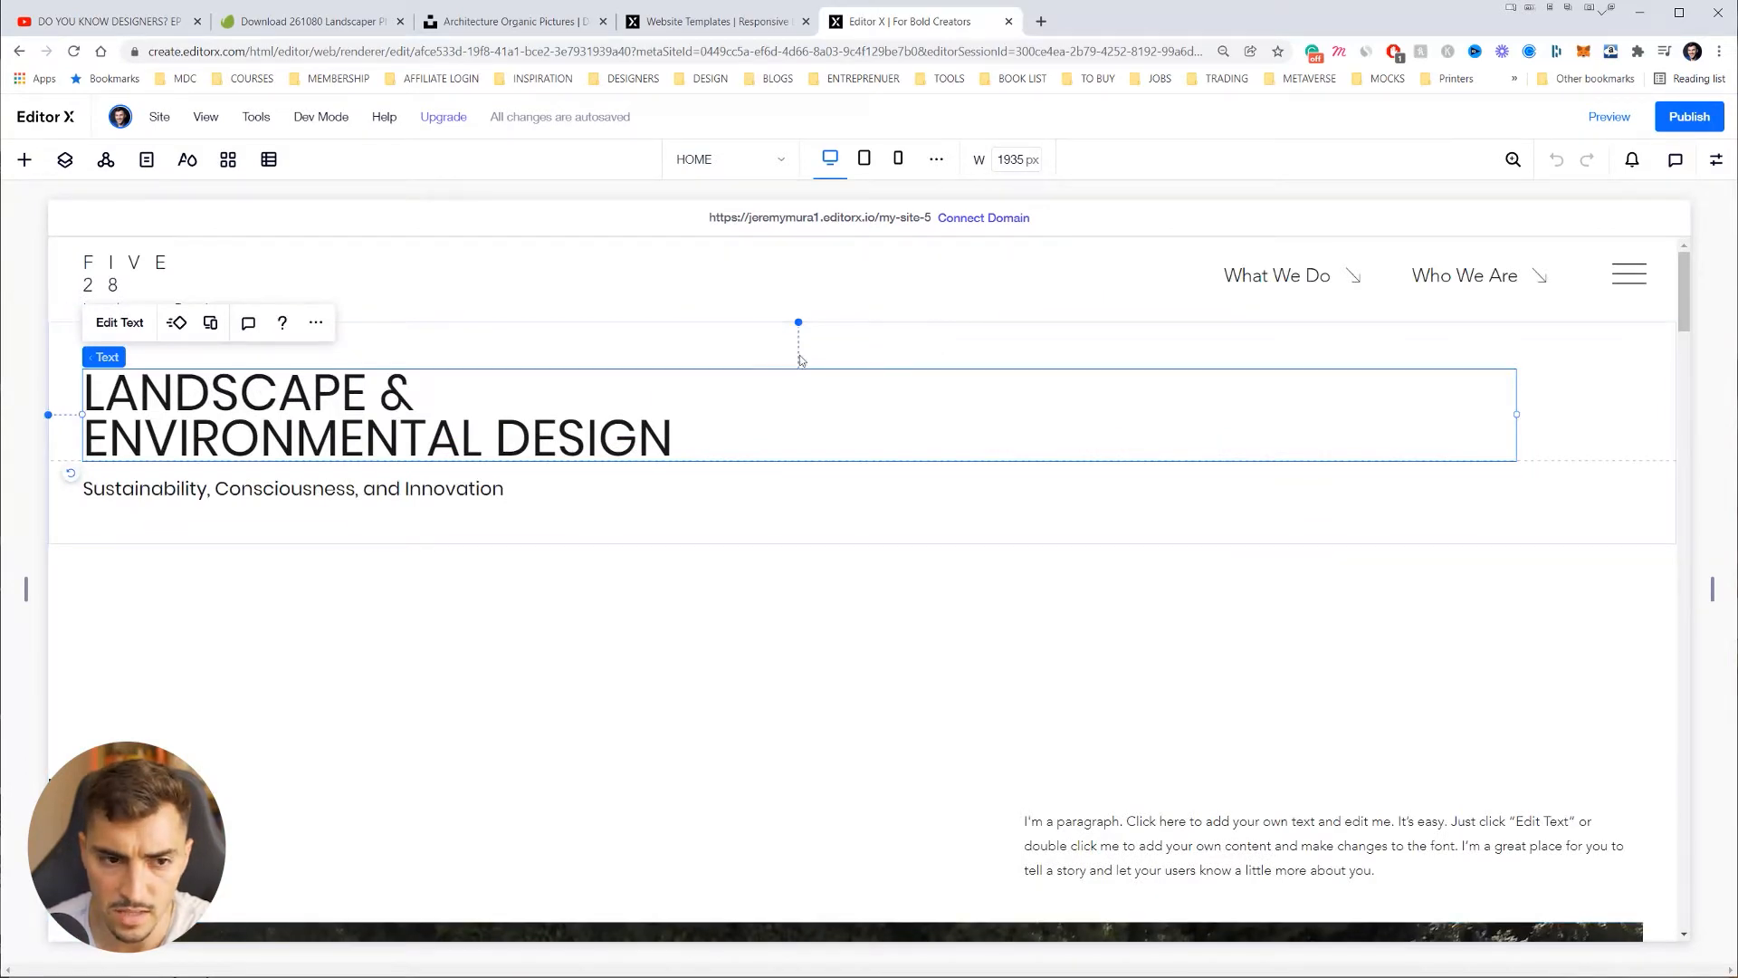
left_click(156, 267)
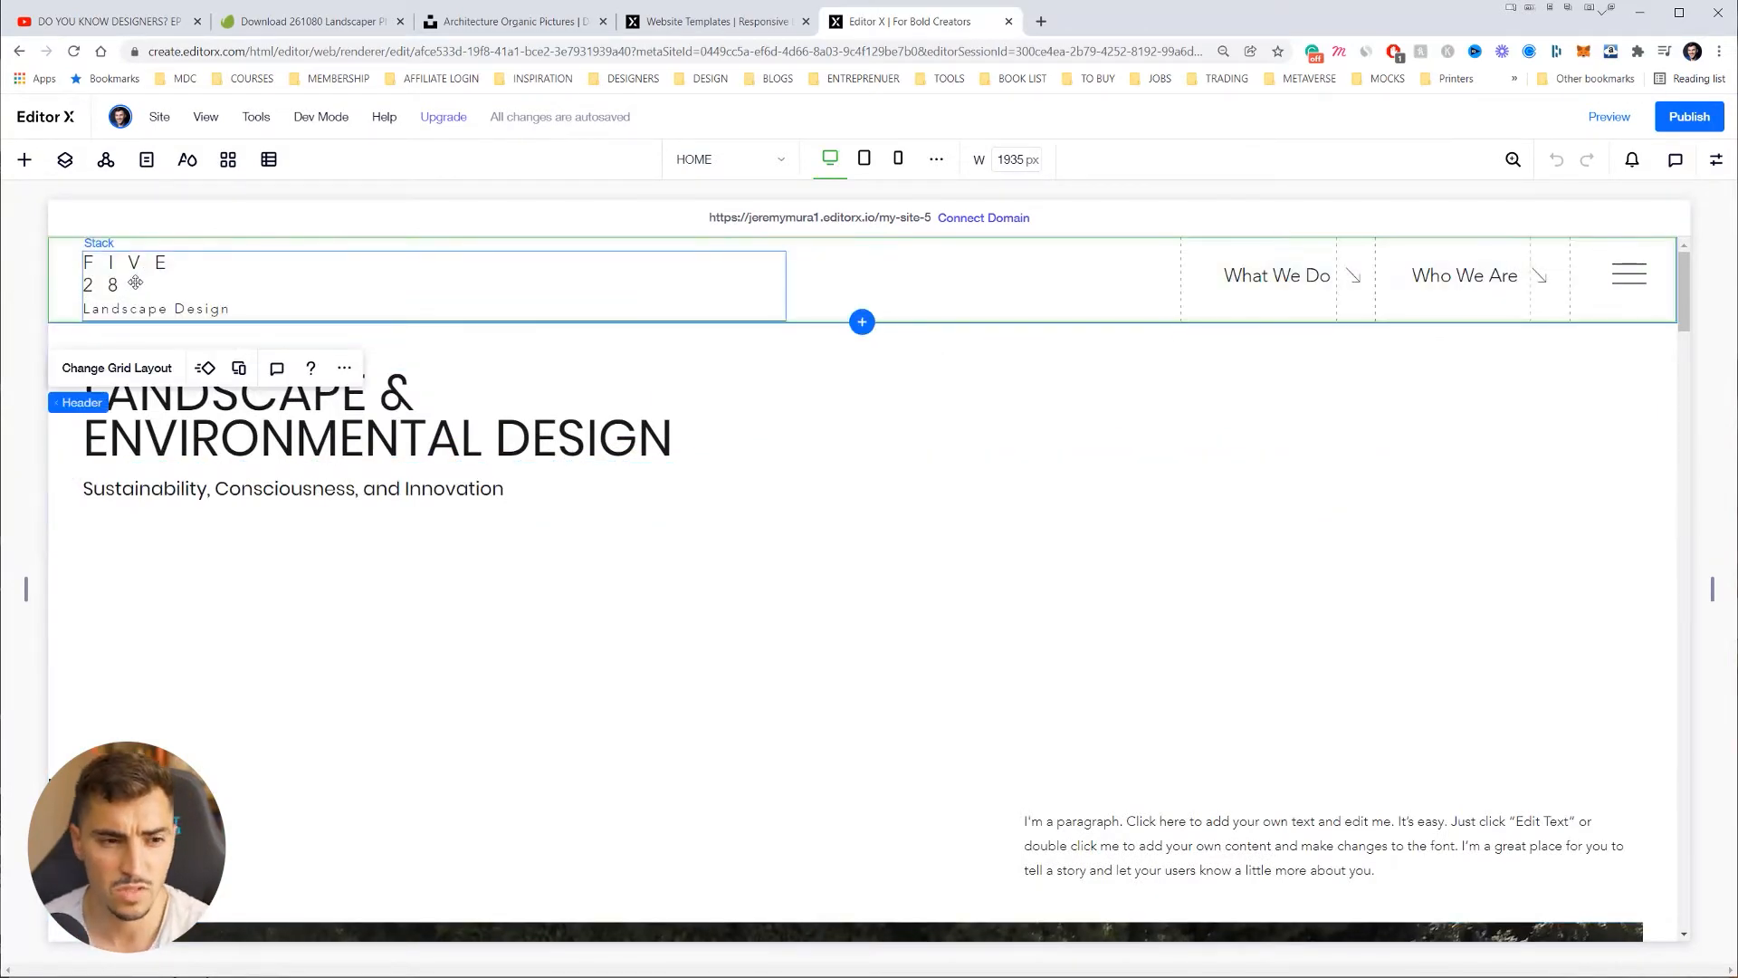
left_click(135, 283)
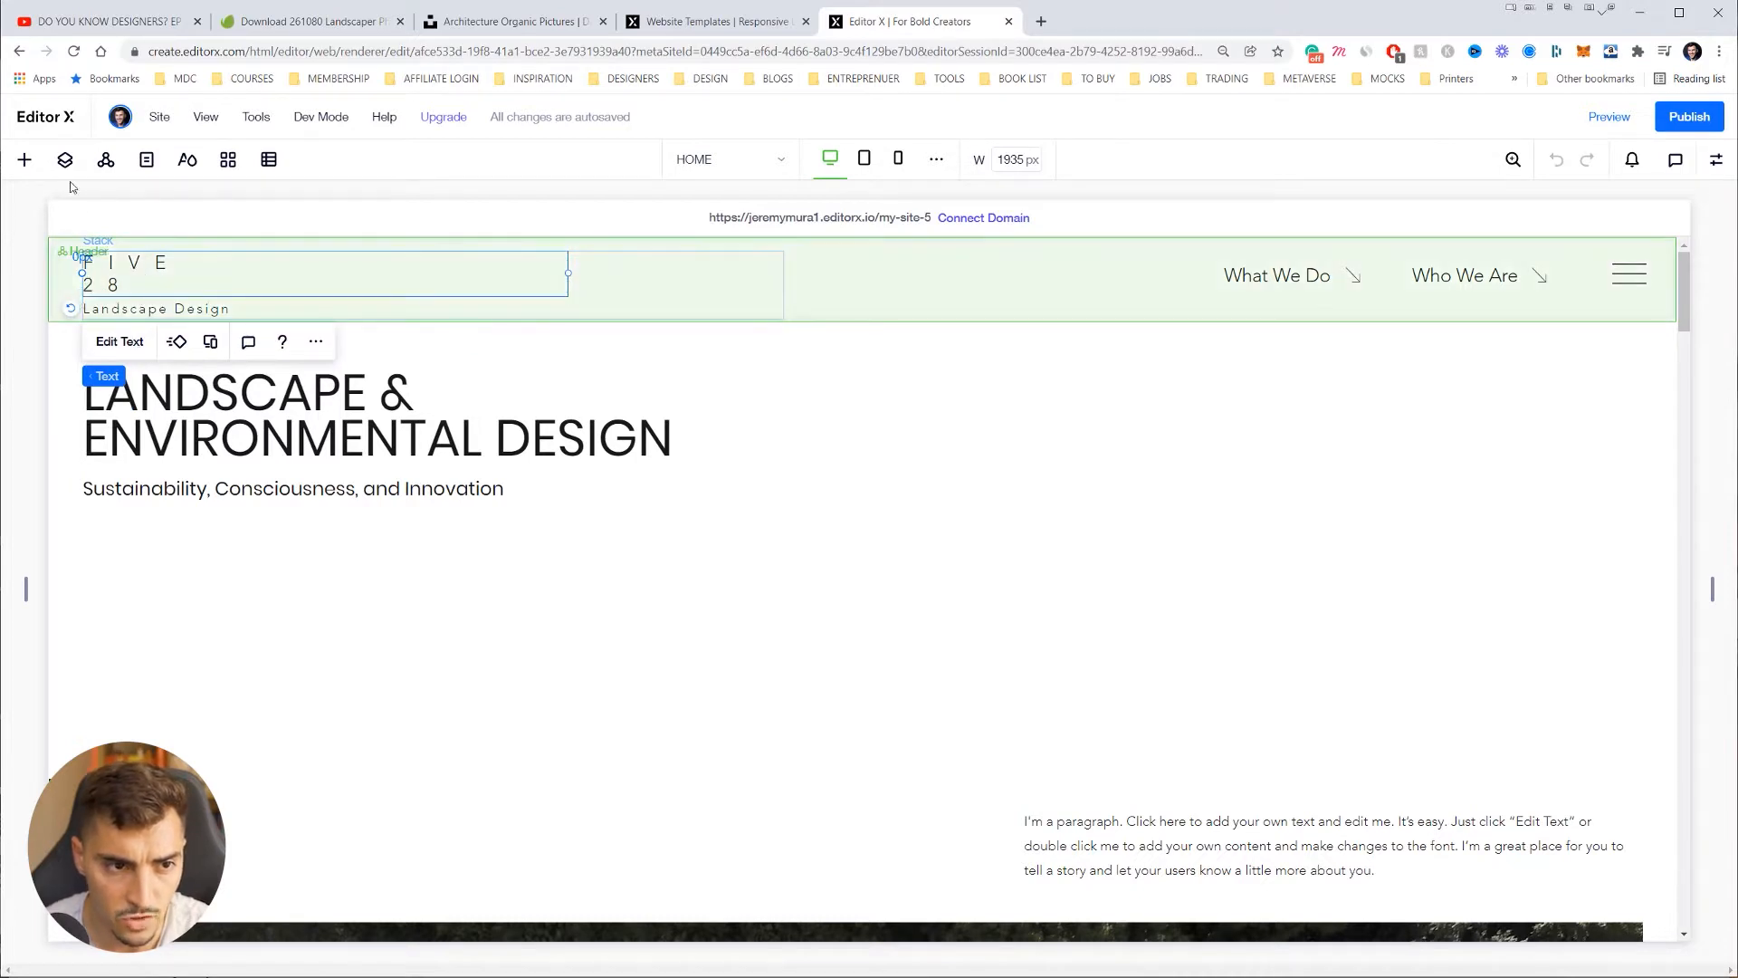
left_click(25, 159)
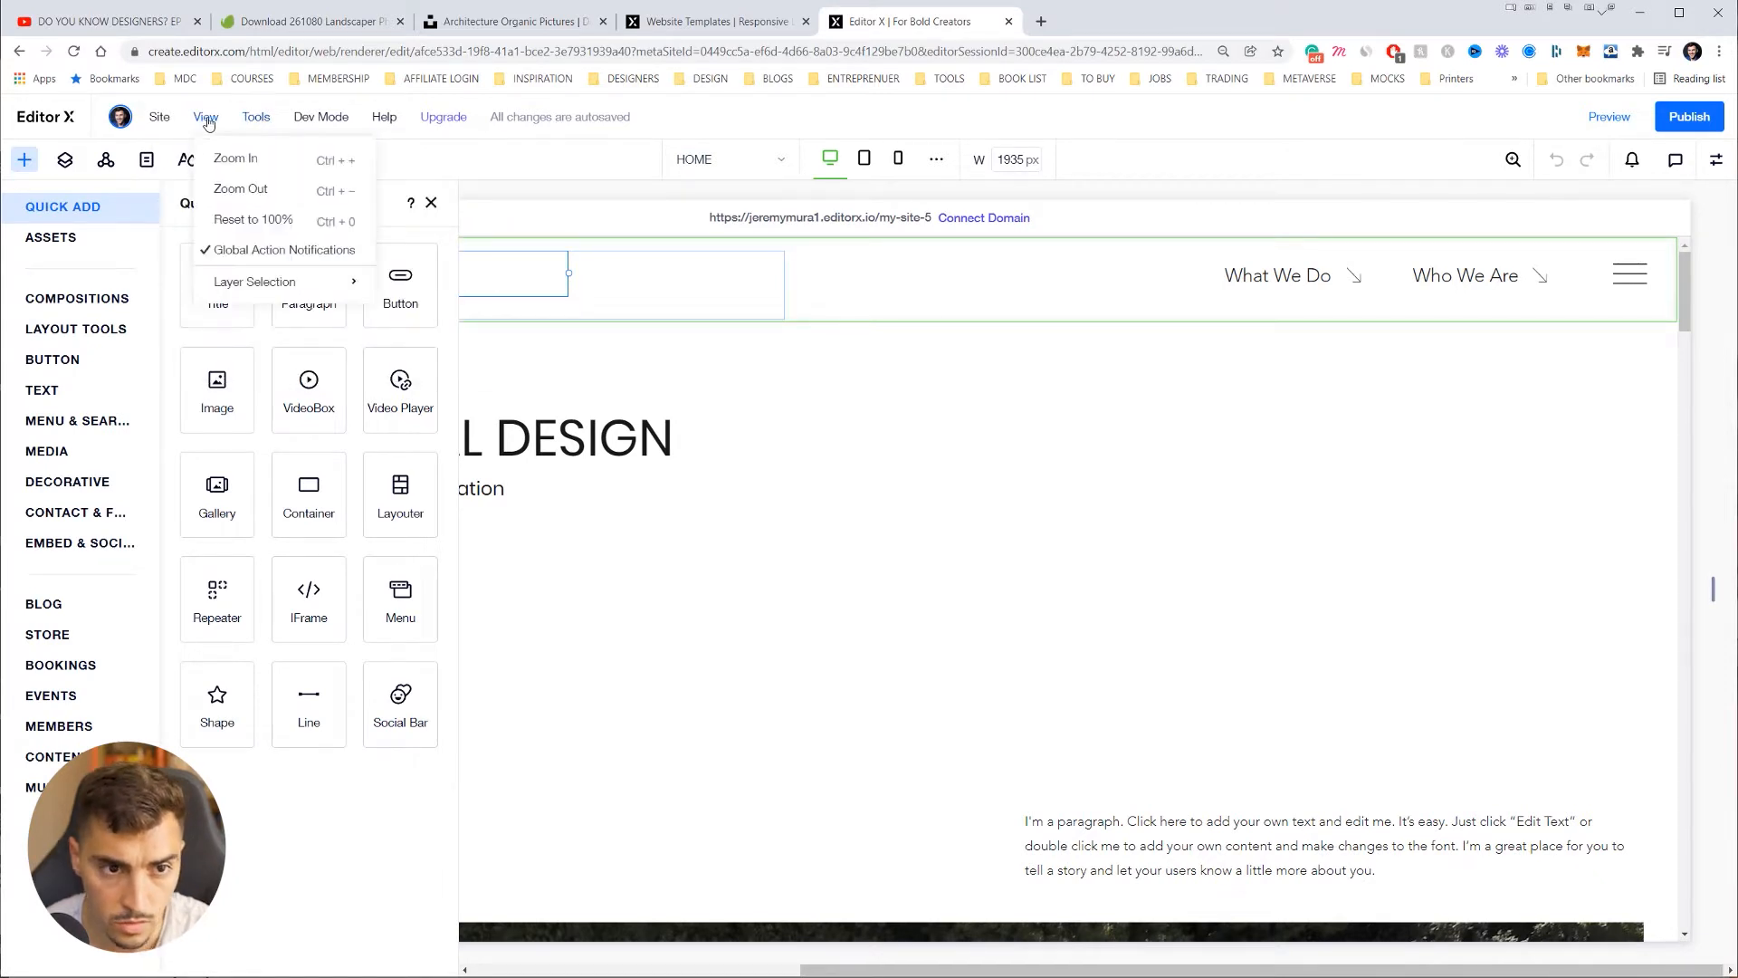
Step: Open the site's media library to the Site Files
mouse_move(264, 118)
left_click(294, 189)
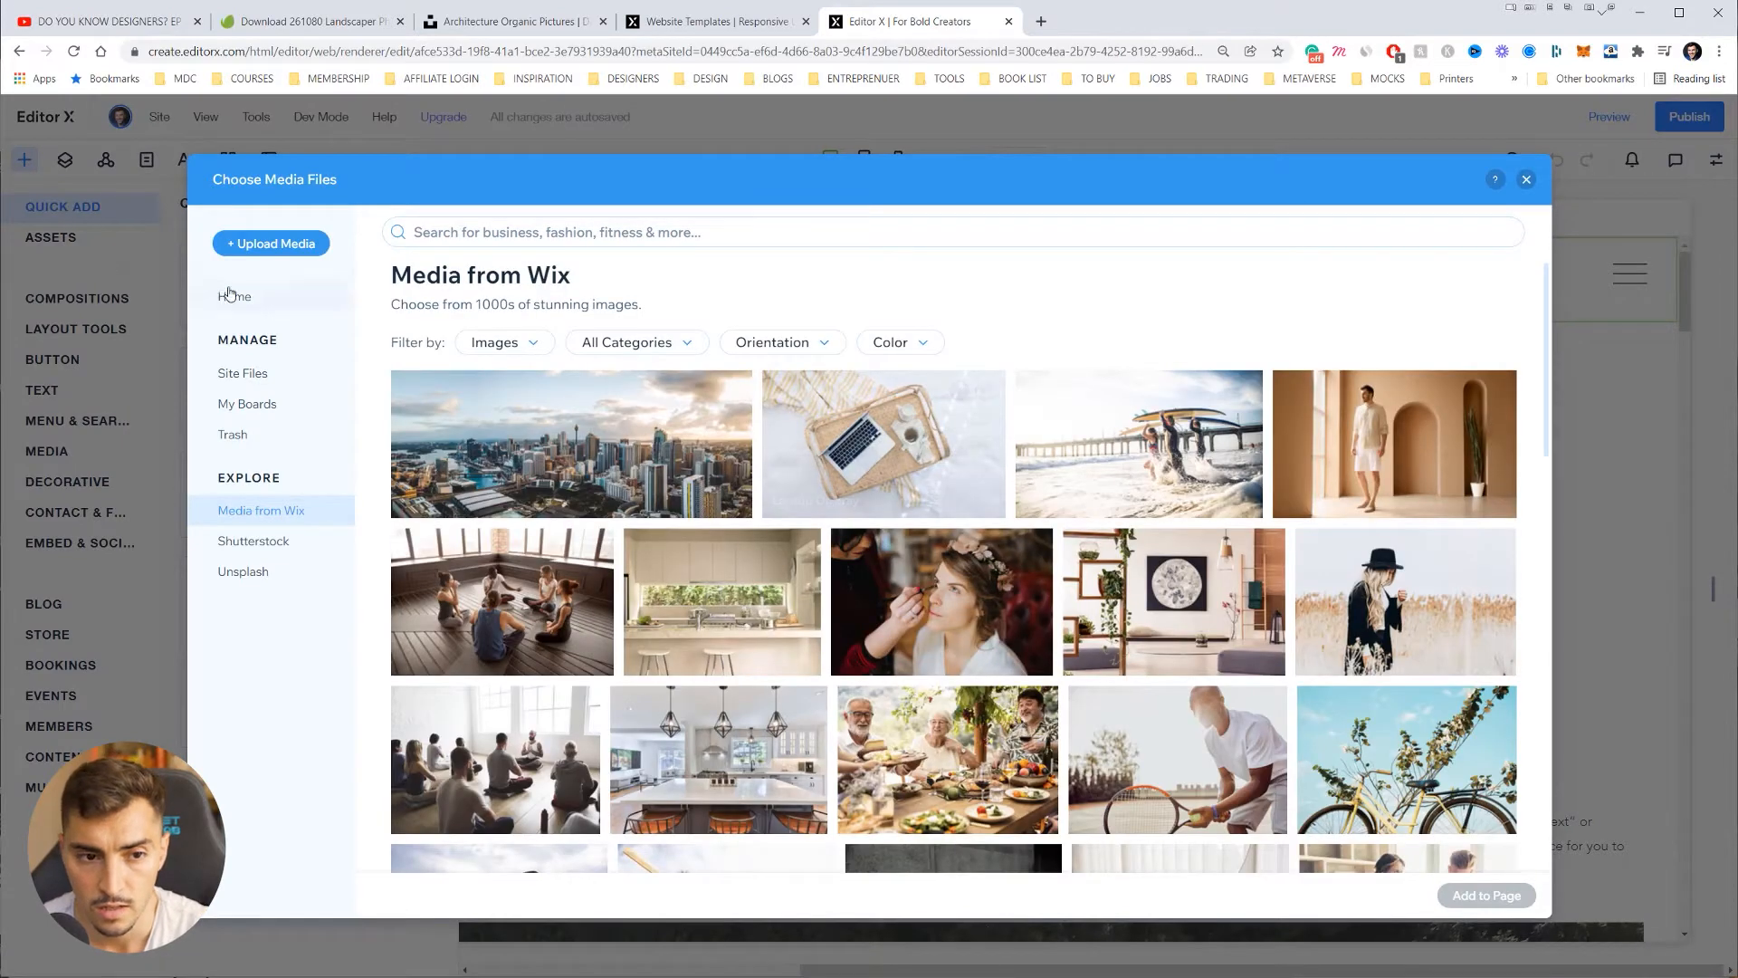
left_click(242, 373)
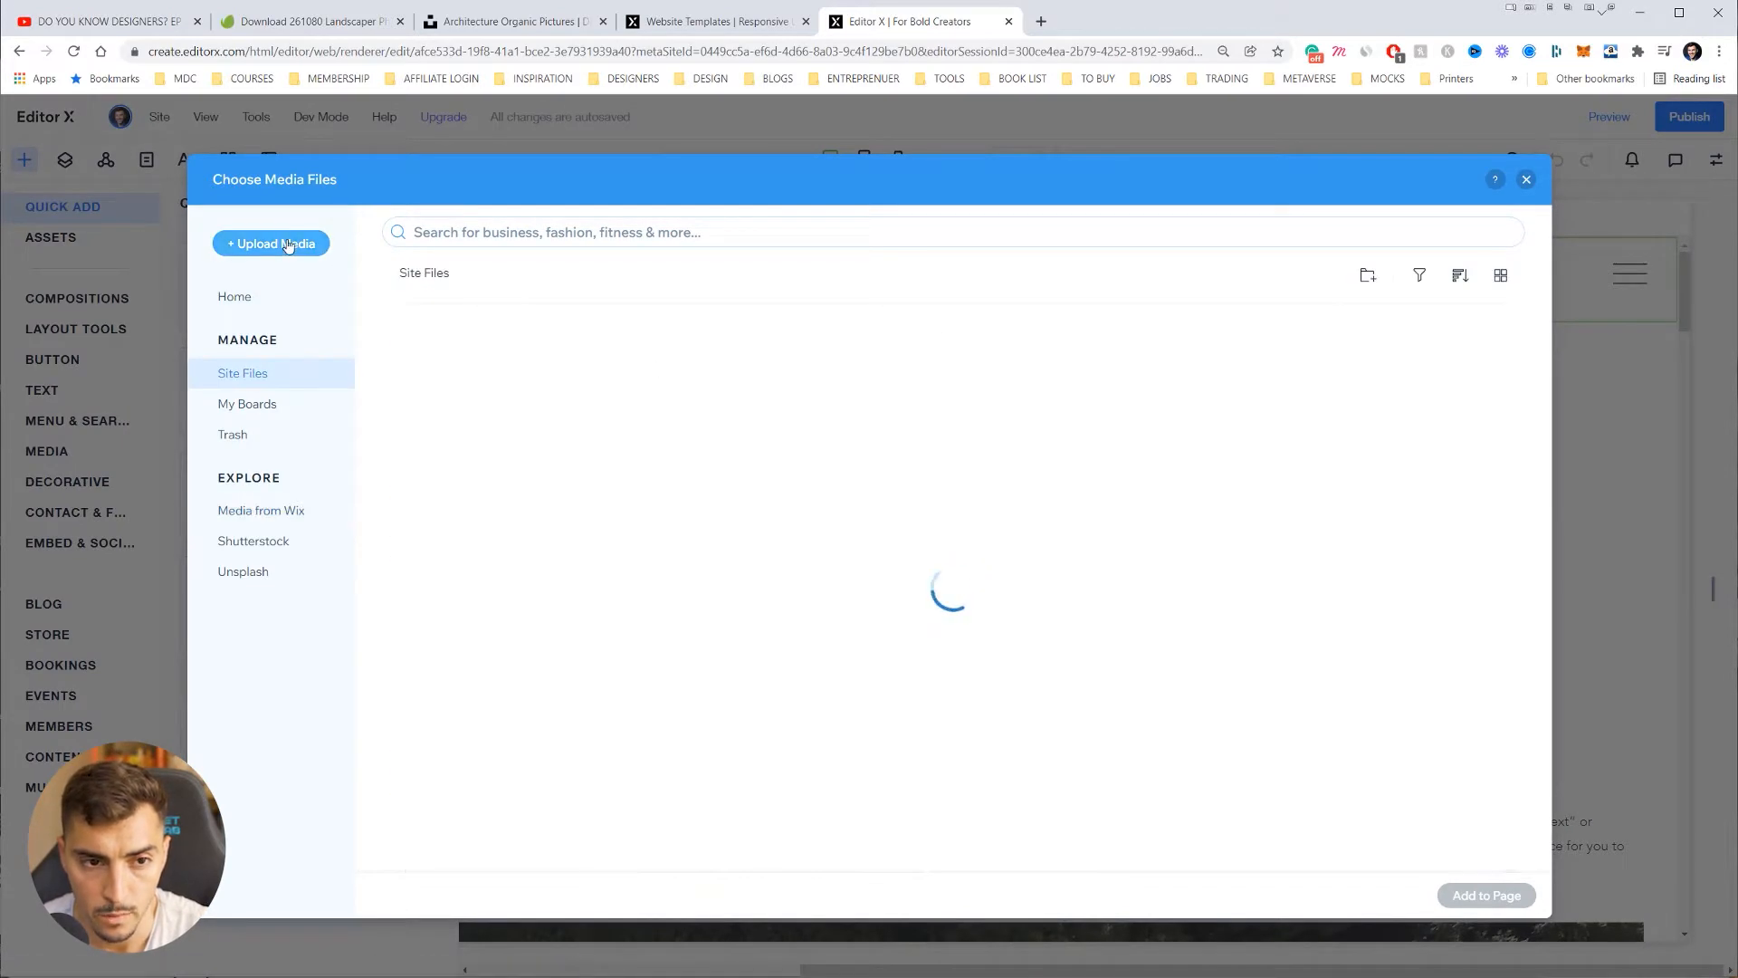
Step: Upload ten logo and photo files from Downloads and add SHIFTR.svg to the page
left_click(272, 243)
key("alt+Tab")
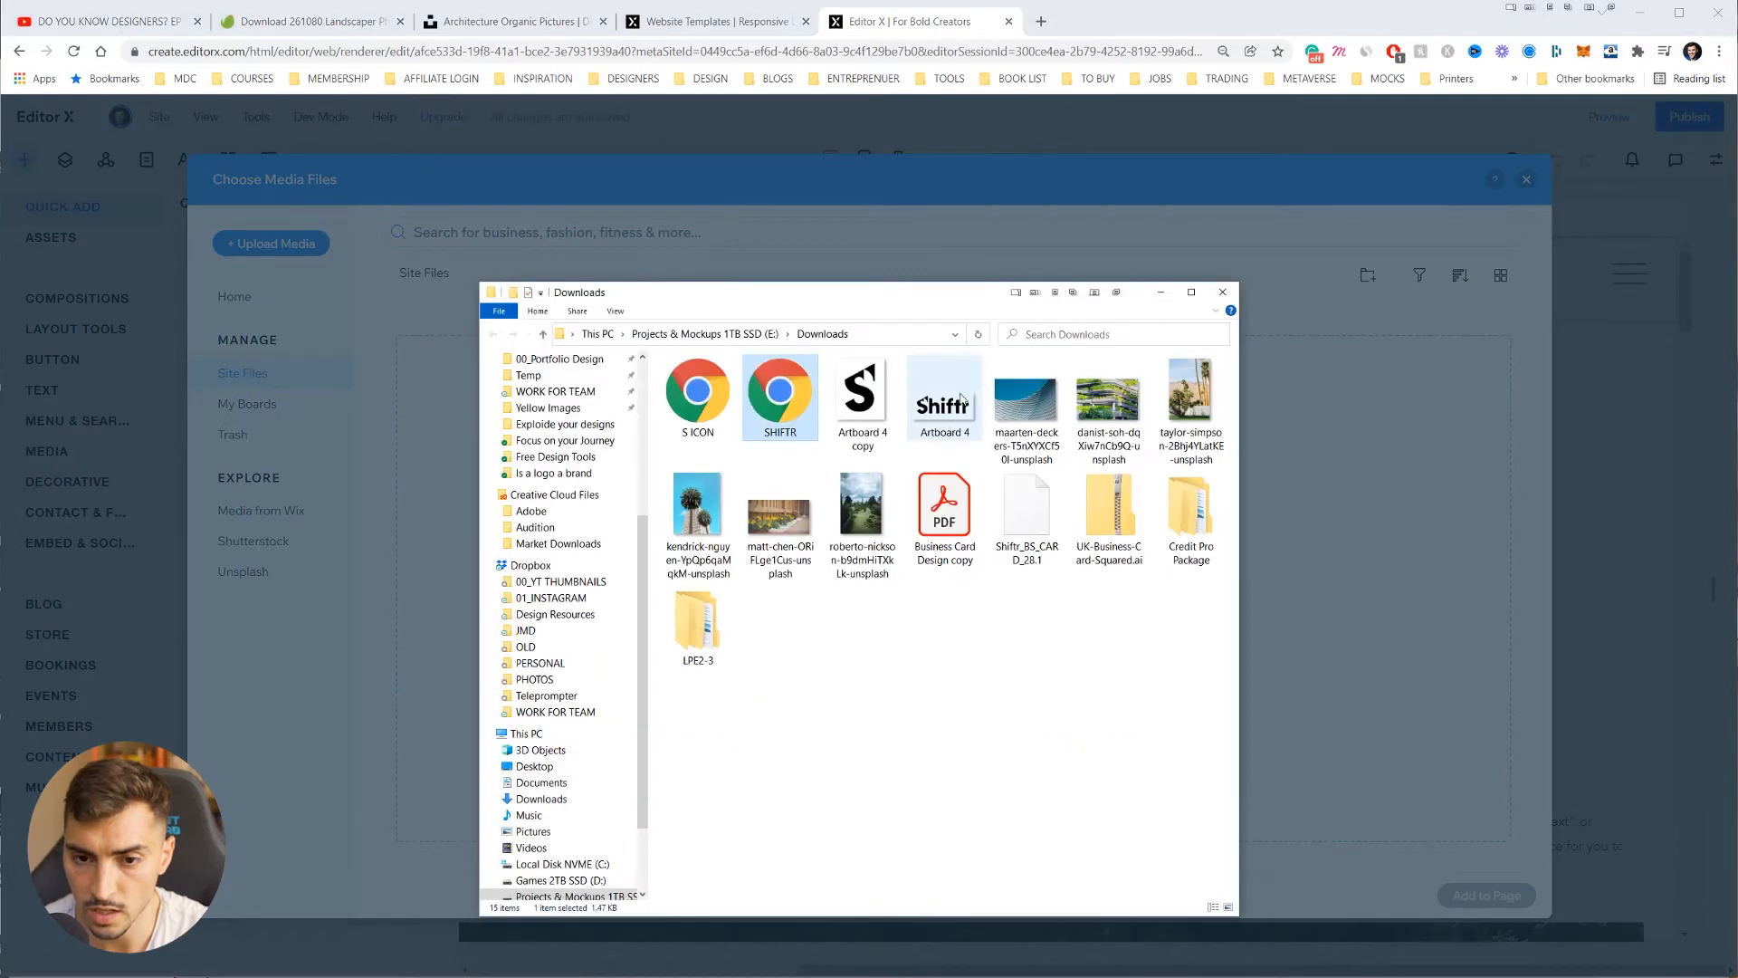
left_click_drag(863, 298, 1245, 298)
left_click(1076, 379)
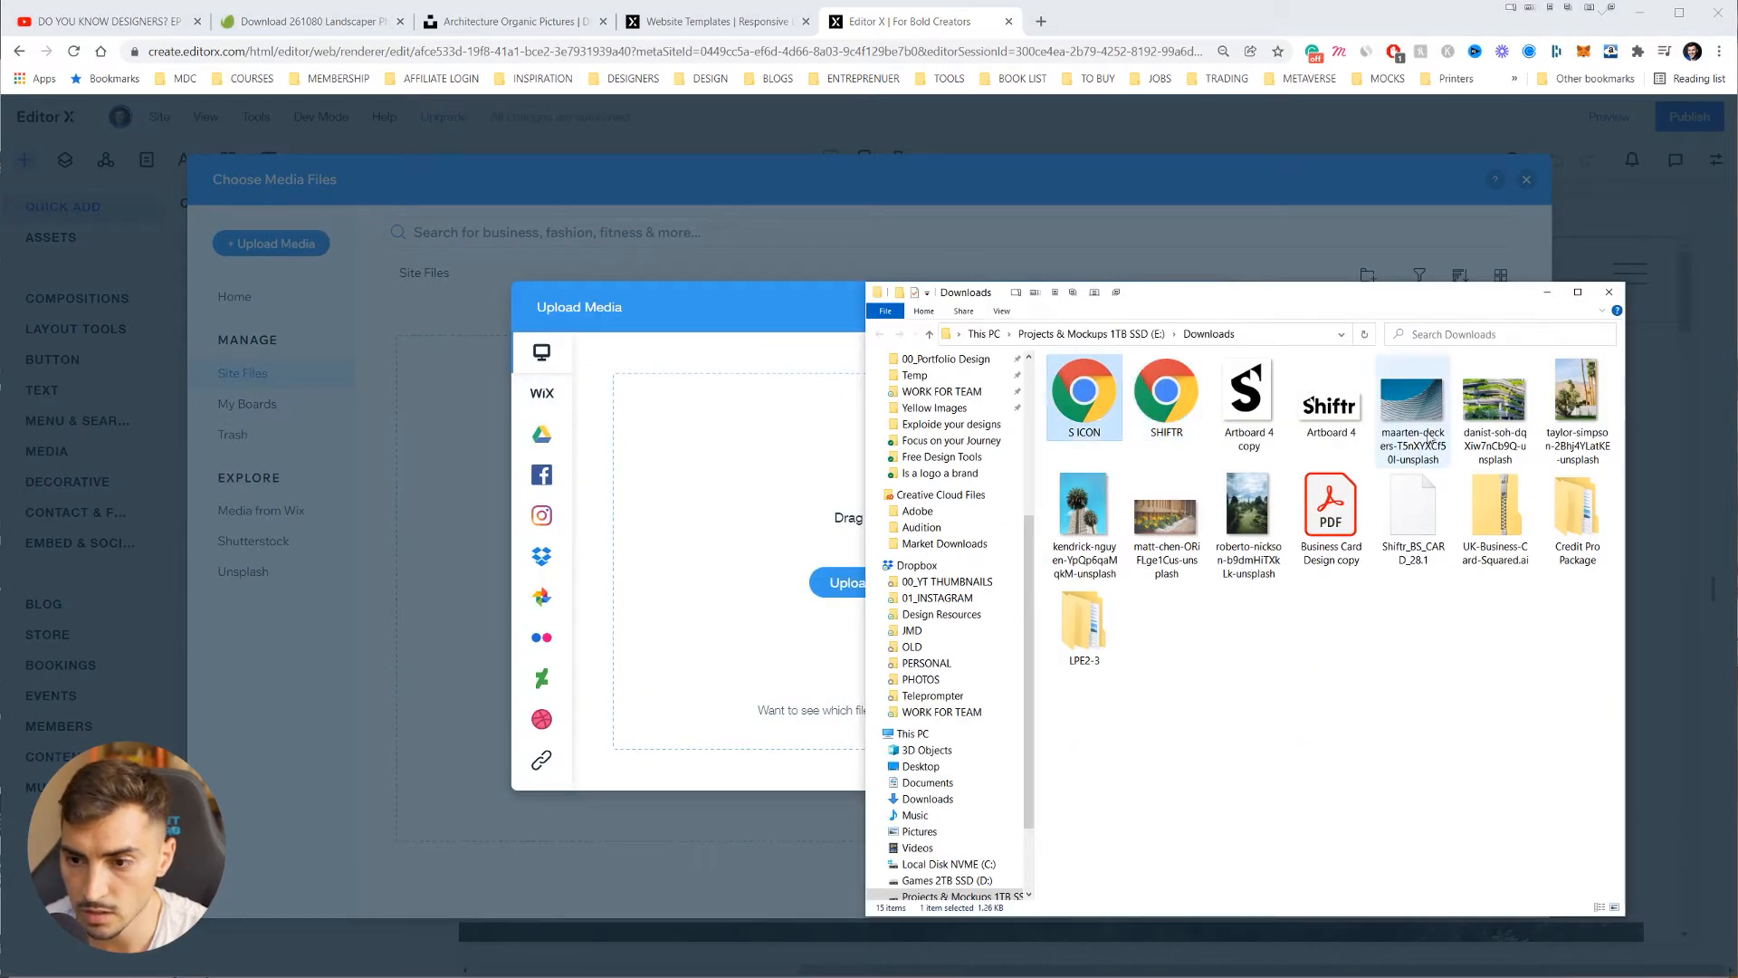
left_click(1248, 525, "shift")
left_click_drag(1248, 525, 805, 576)
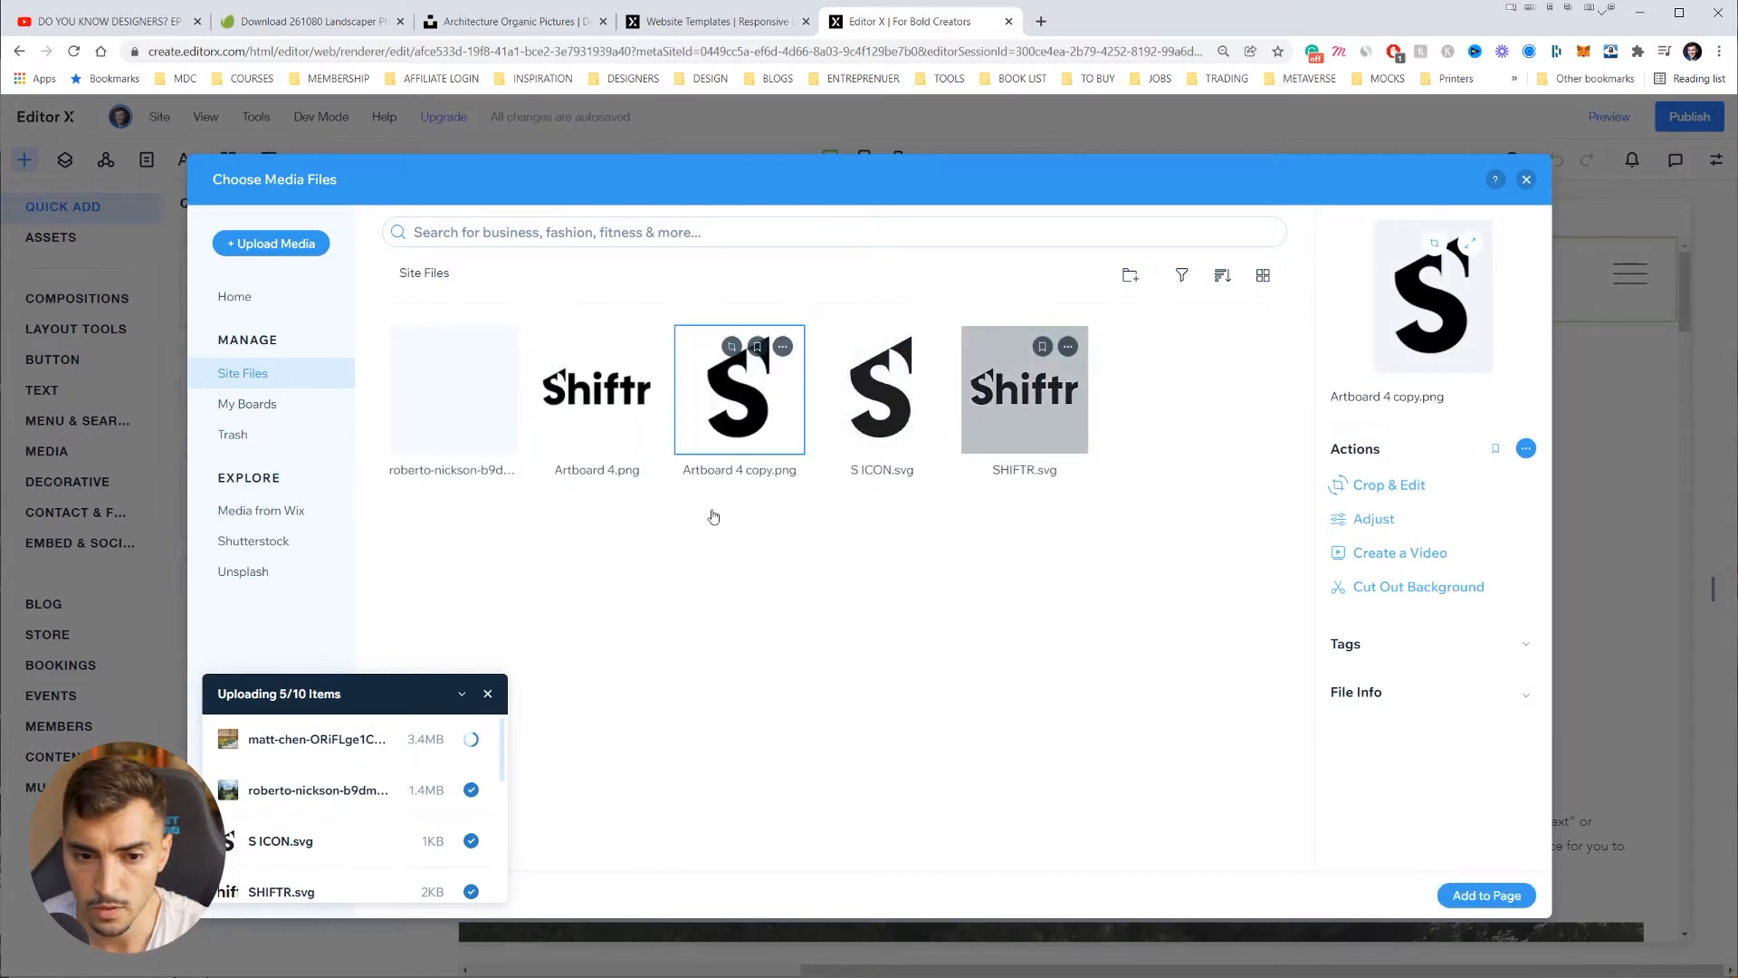
double_click(1017, 425)
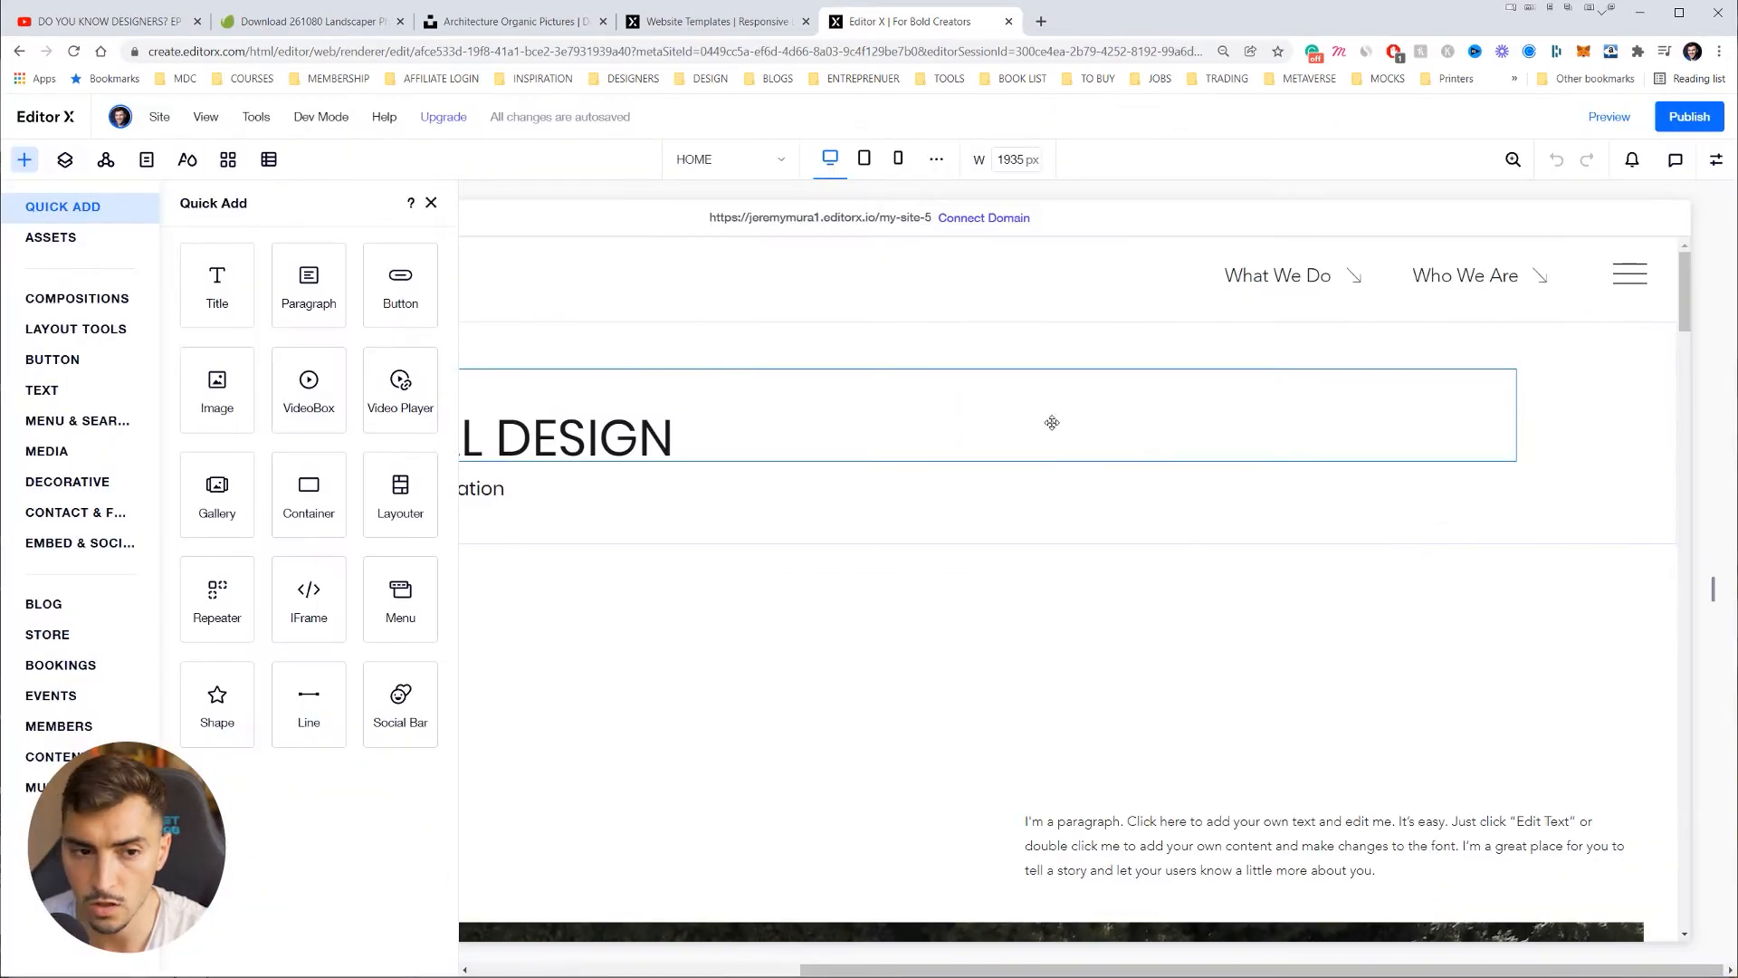
Step: Delete the FIVE 28 logo text and move the Shiftr logo into the header
left_click_drag(811, 630, 255, 313)
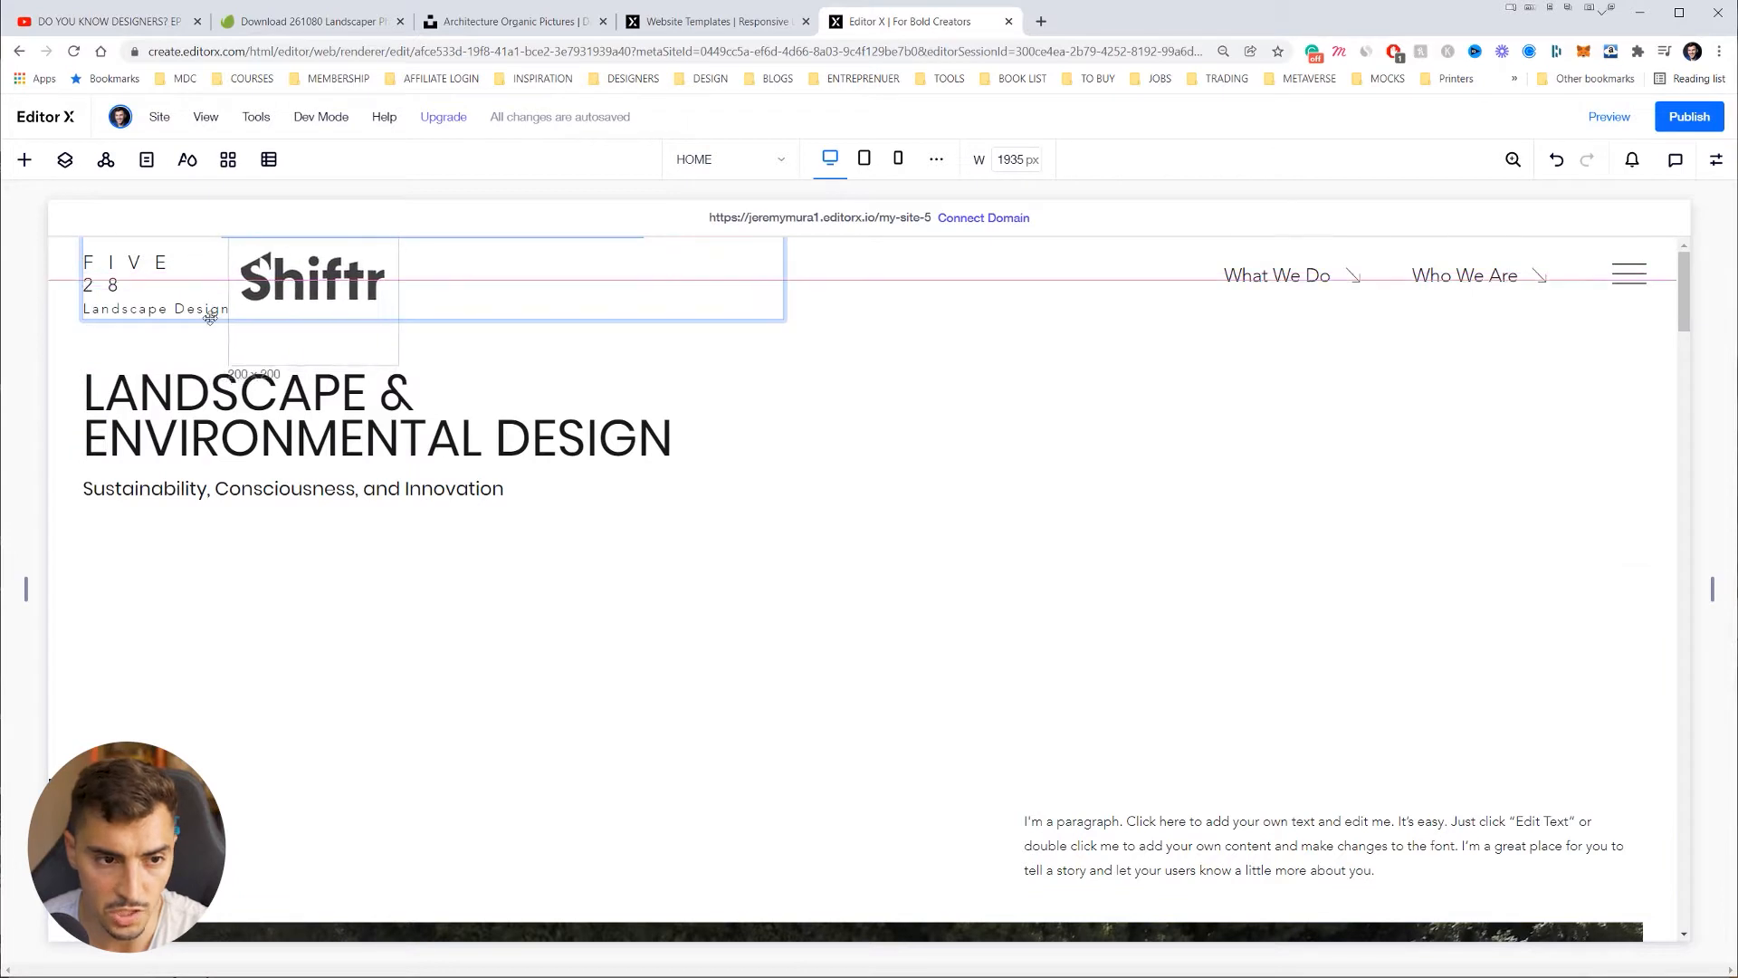
left_click(155, 311)
left_click(122, 271)
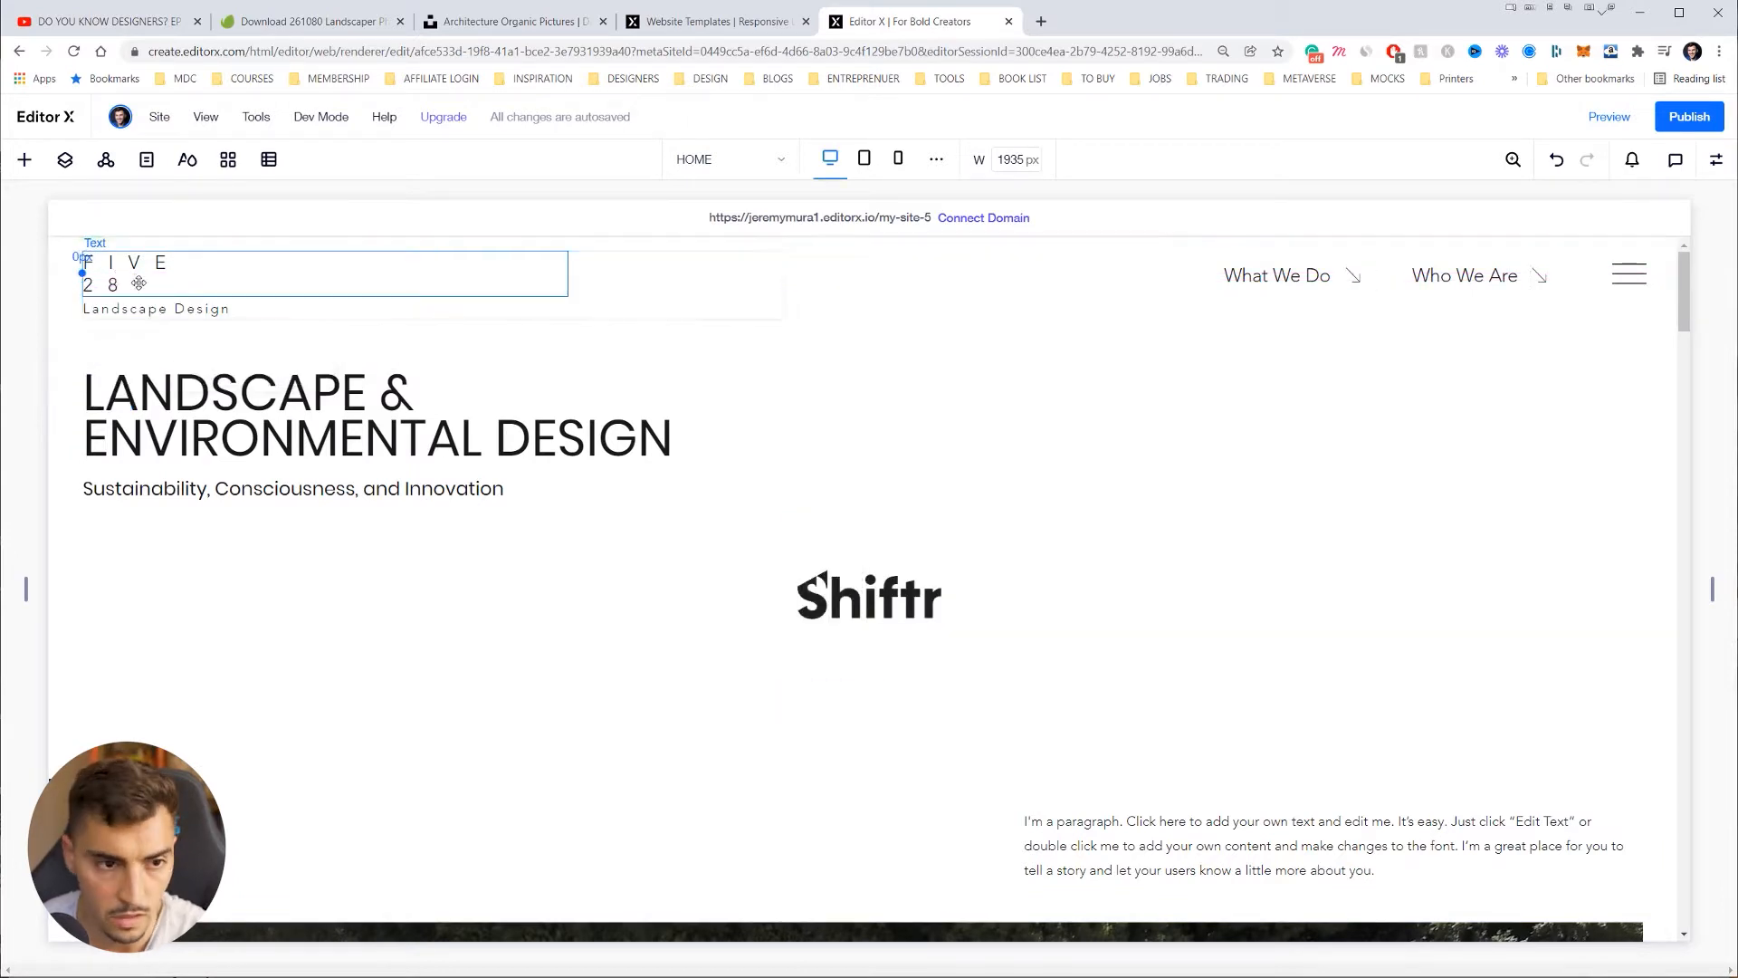
key("Delete")
left_click_drag(869, 597, 181, 295)
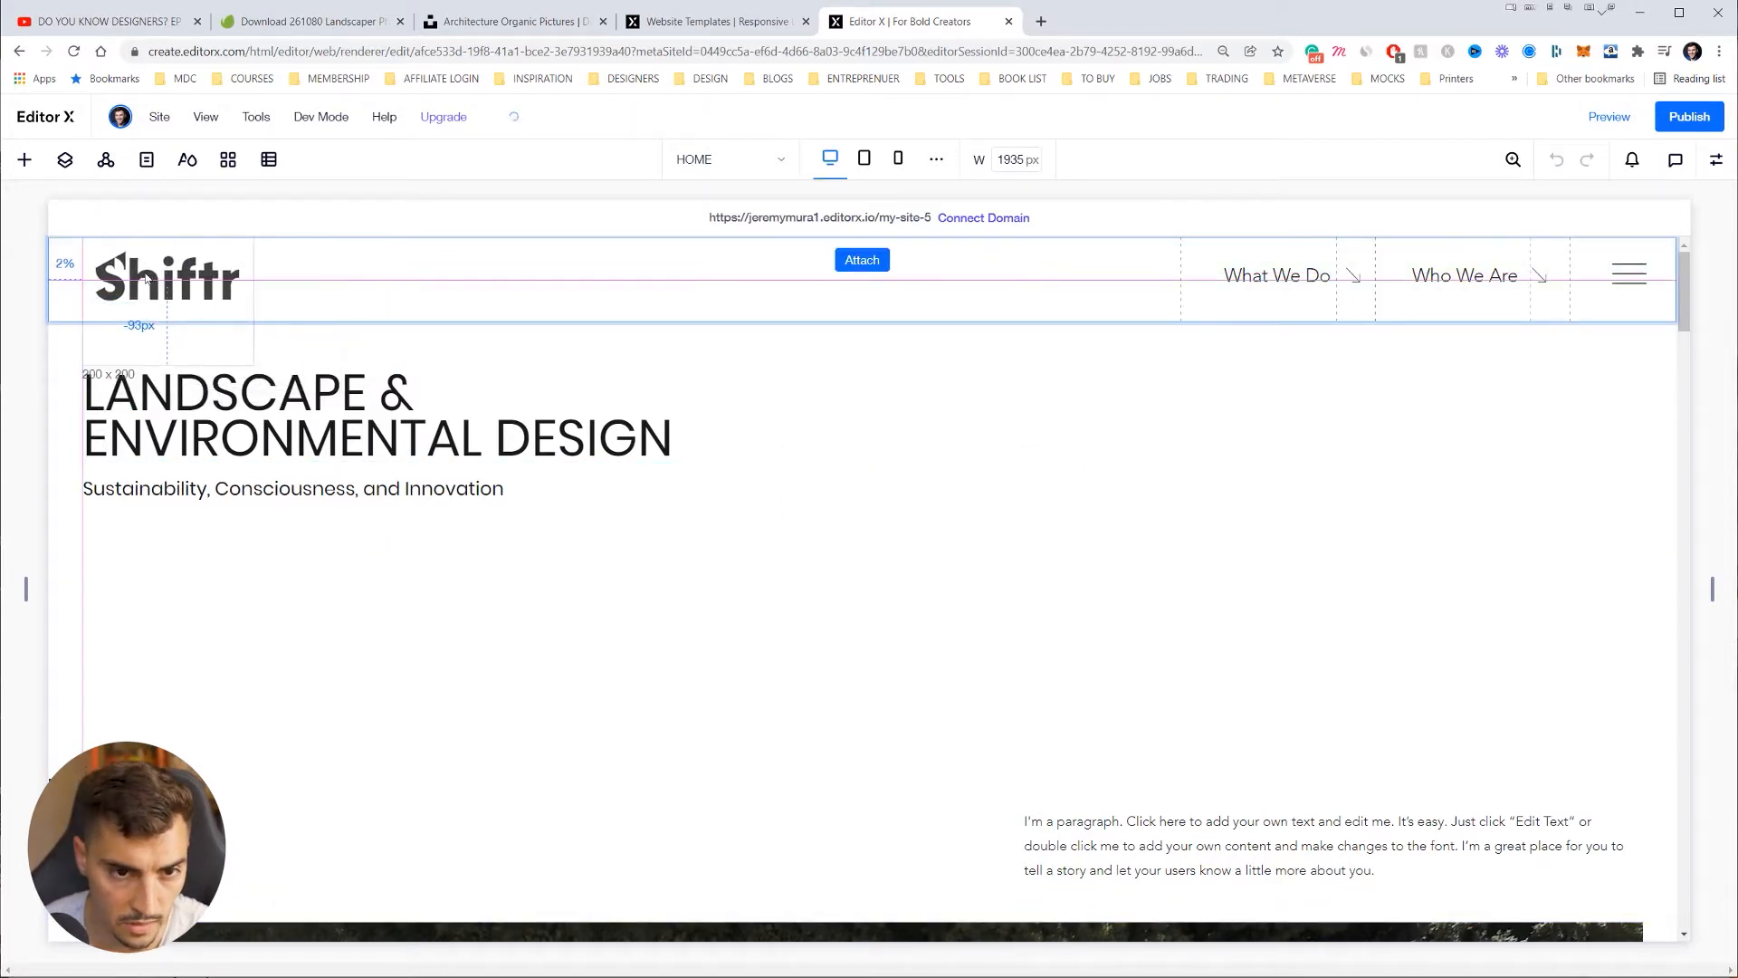
Step: Select the header in the layer structure and reposition the Shiftr logo within it
left_click(65, 161)
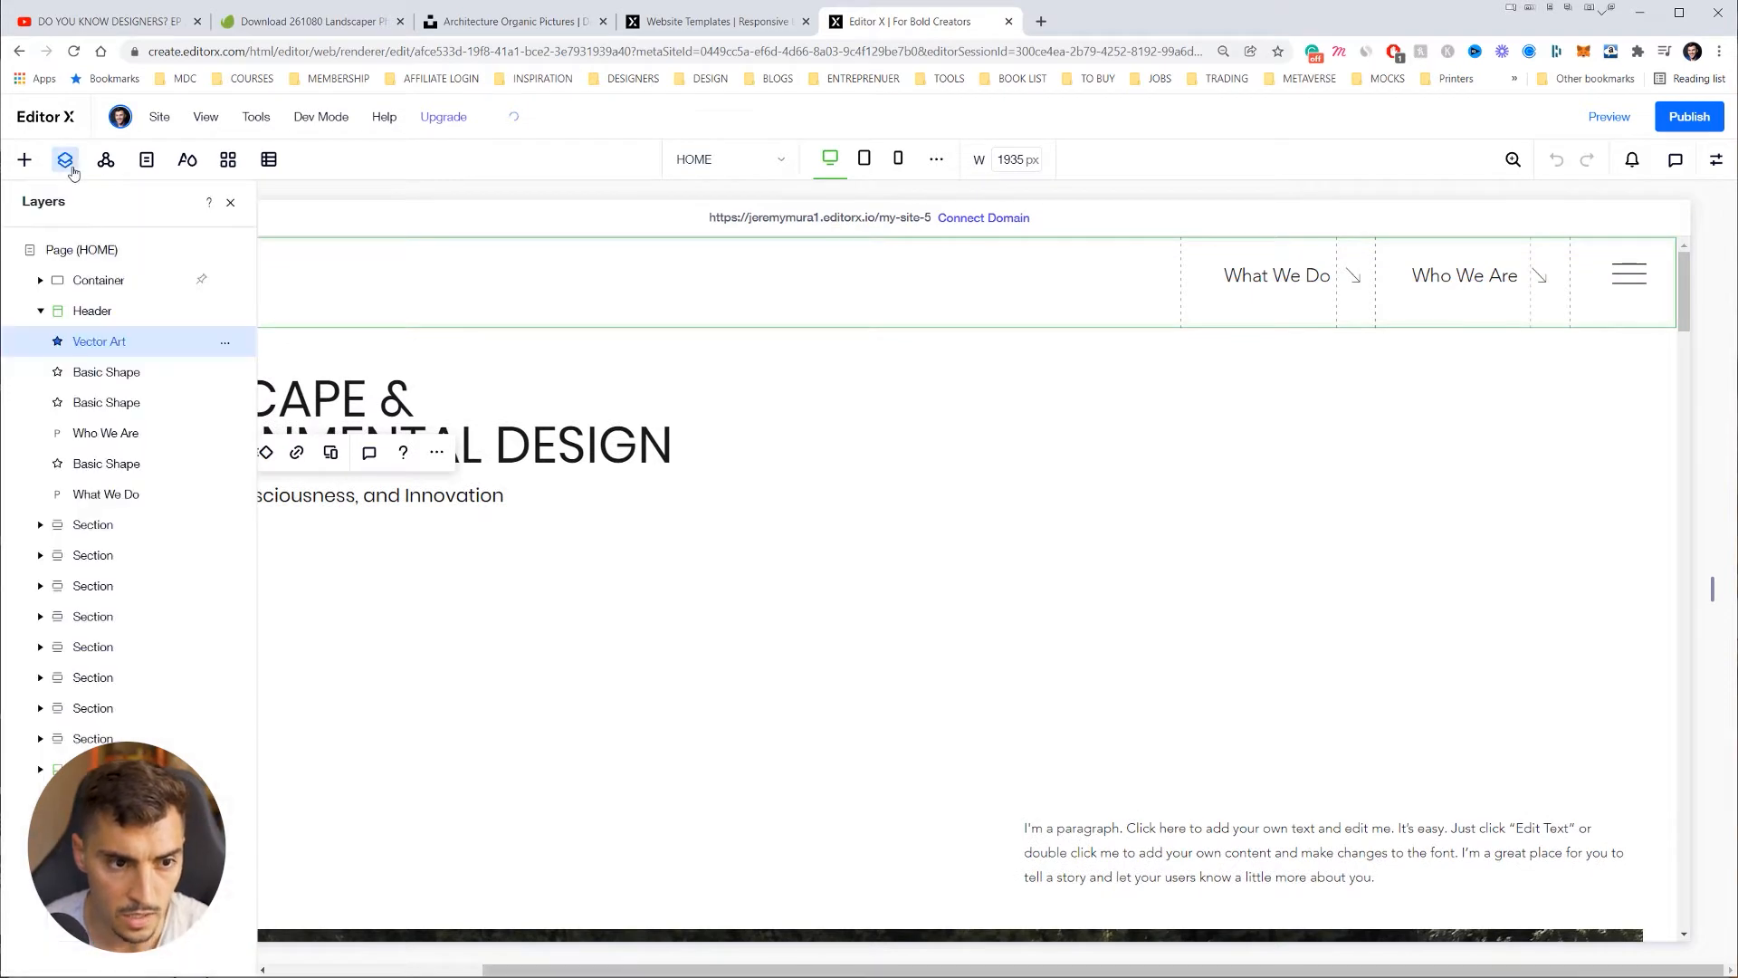
left_click(41, 311)
left_click(41, 310)
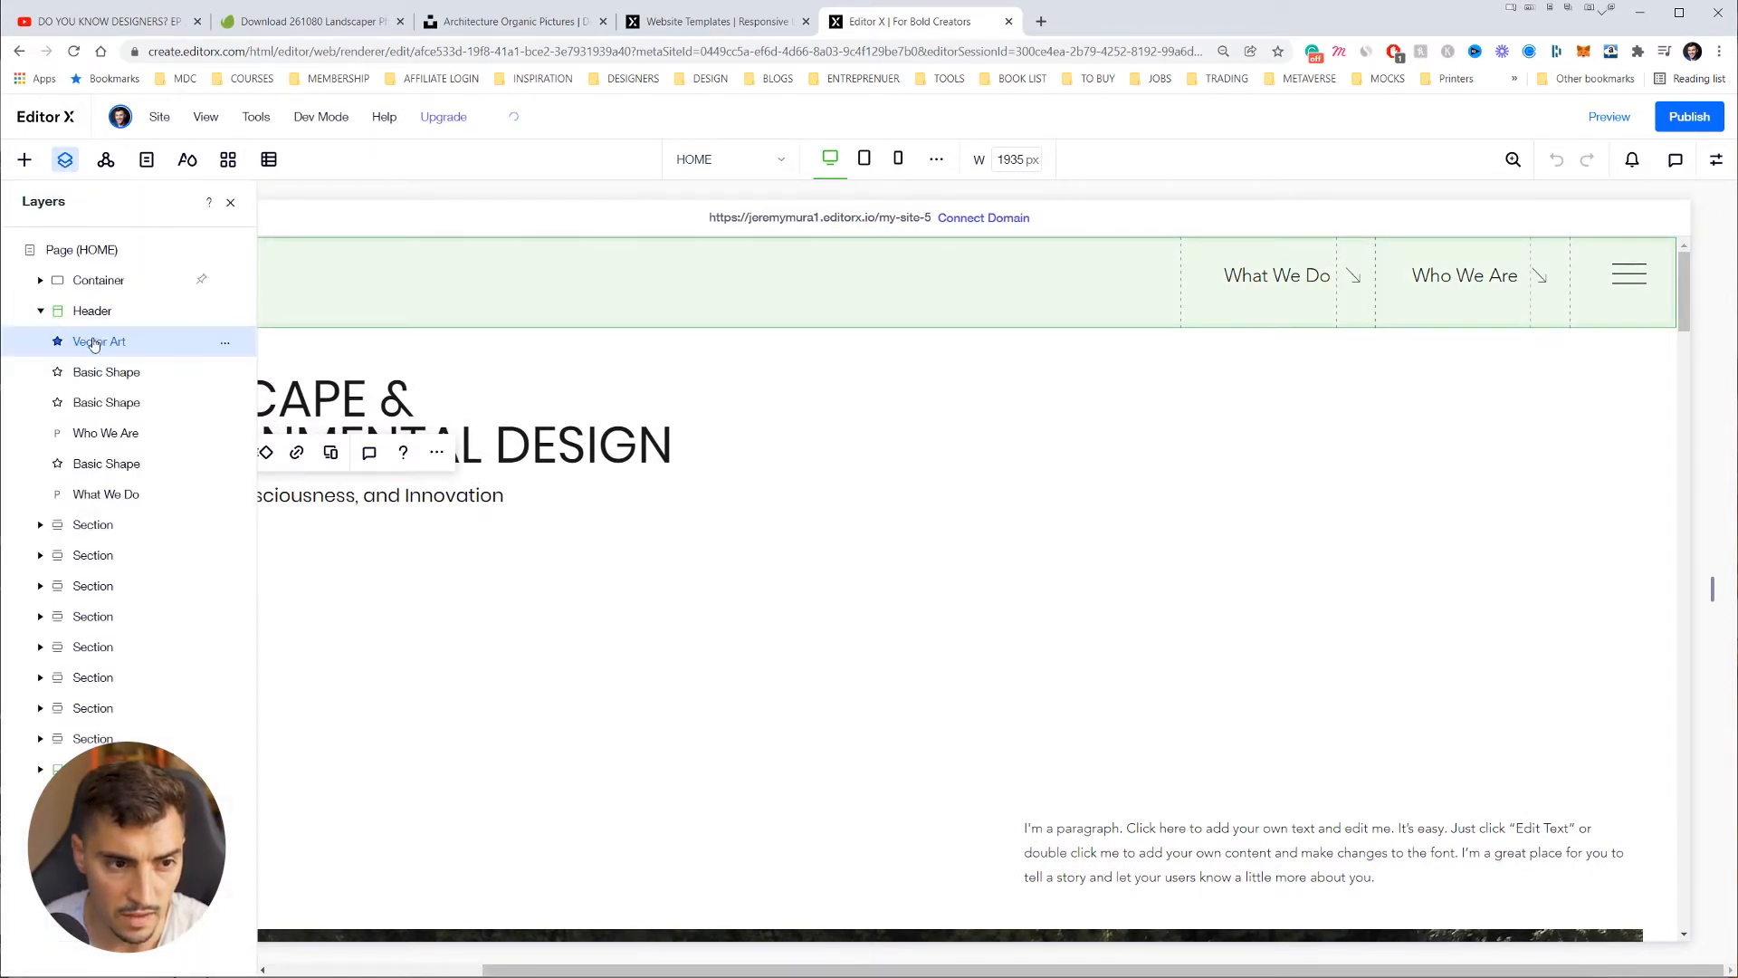
left_click(91, 310)
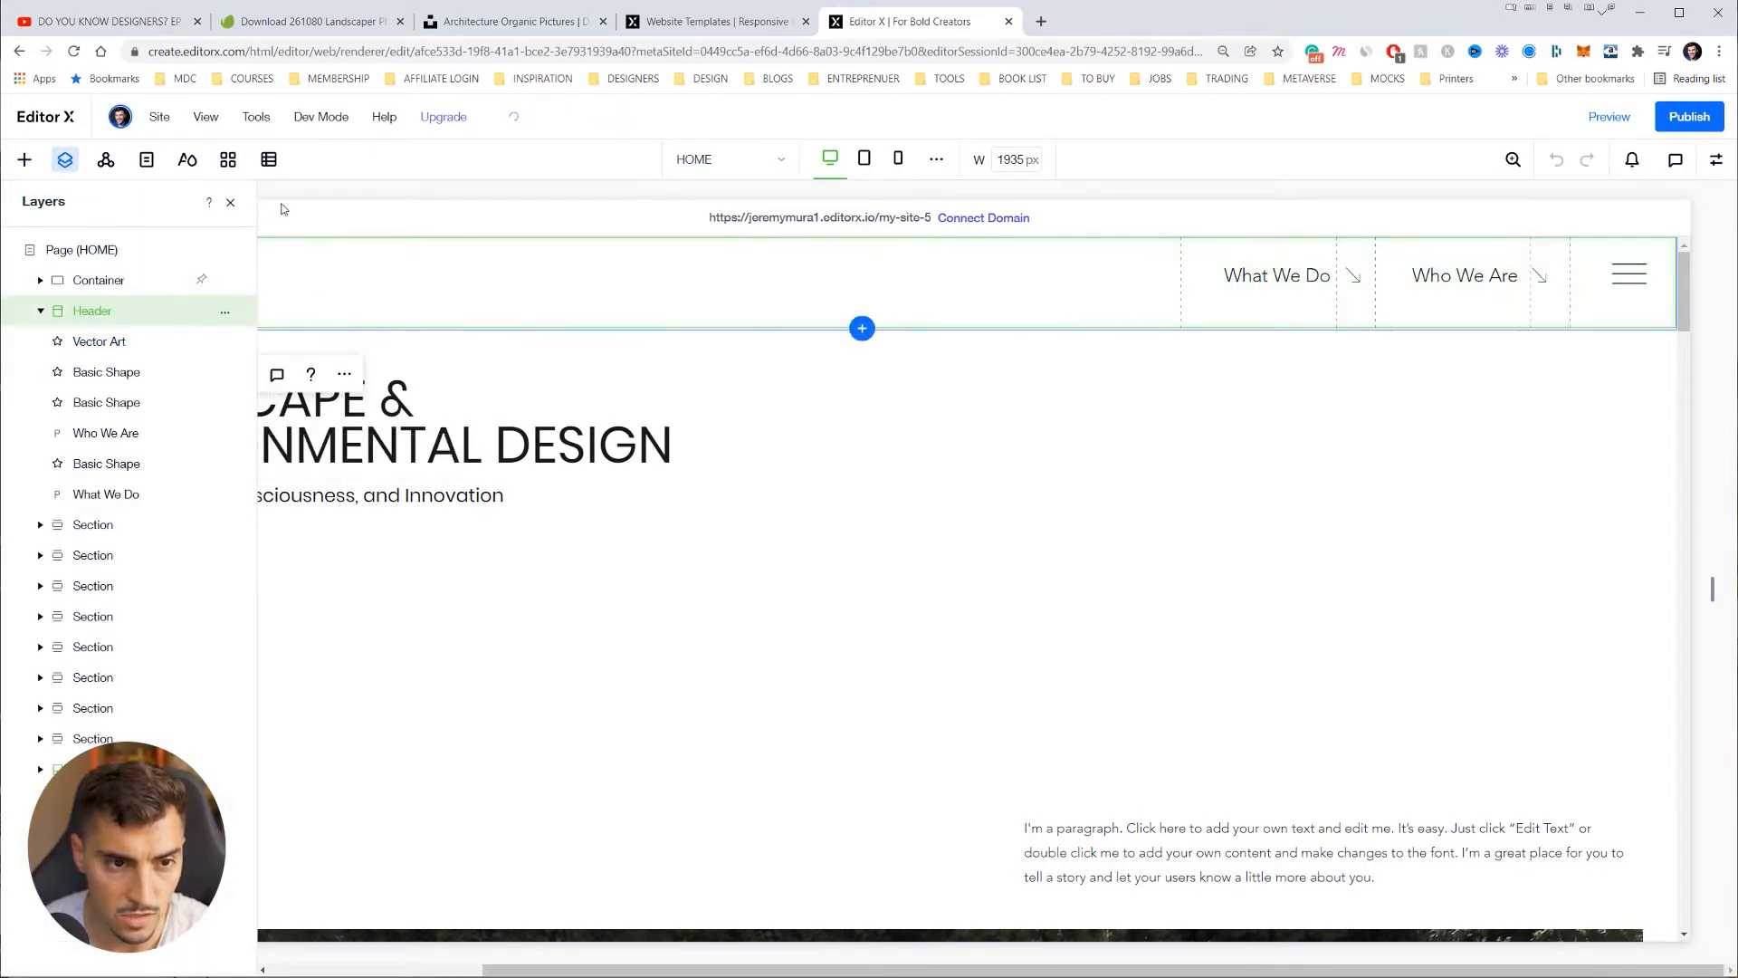
left_click(228, 203)
left_click_drag(169, 315, 342, 286)
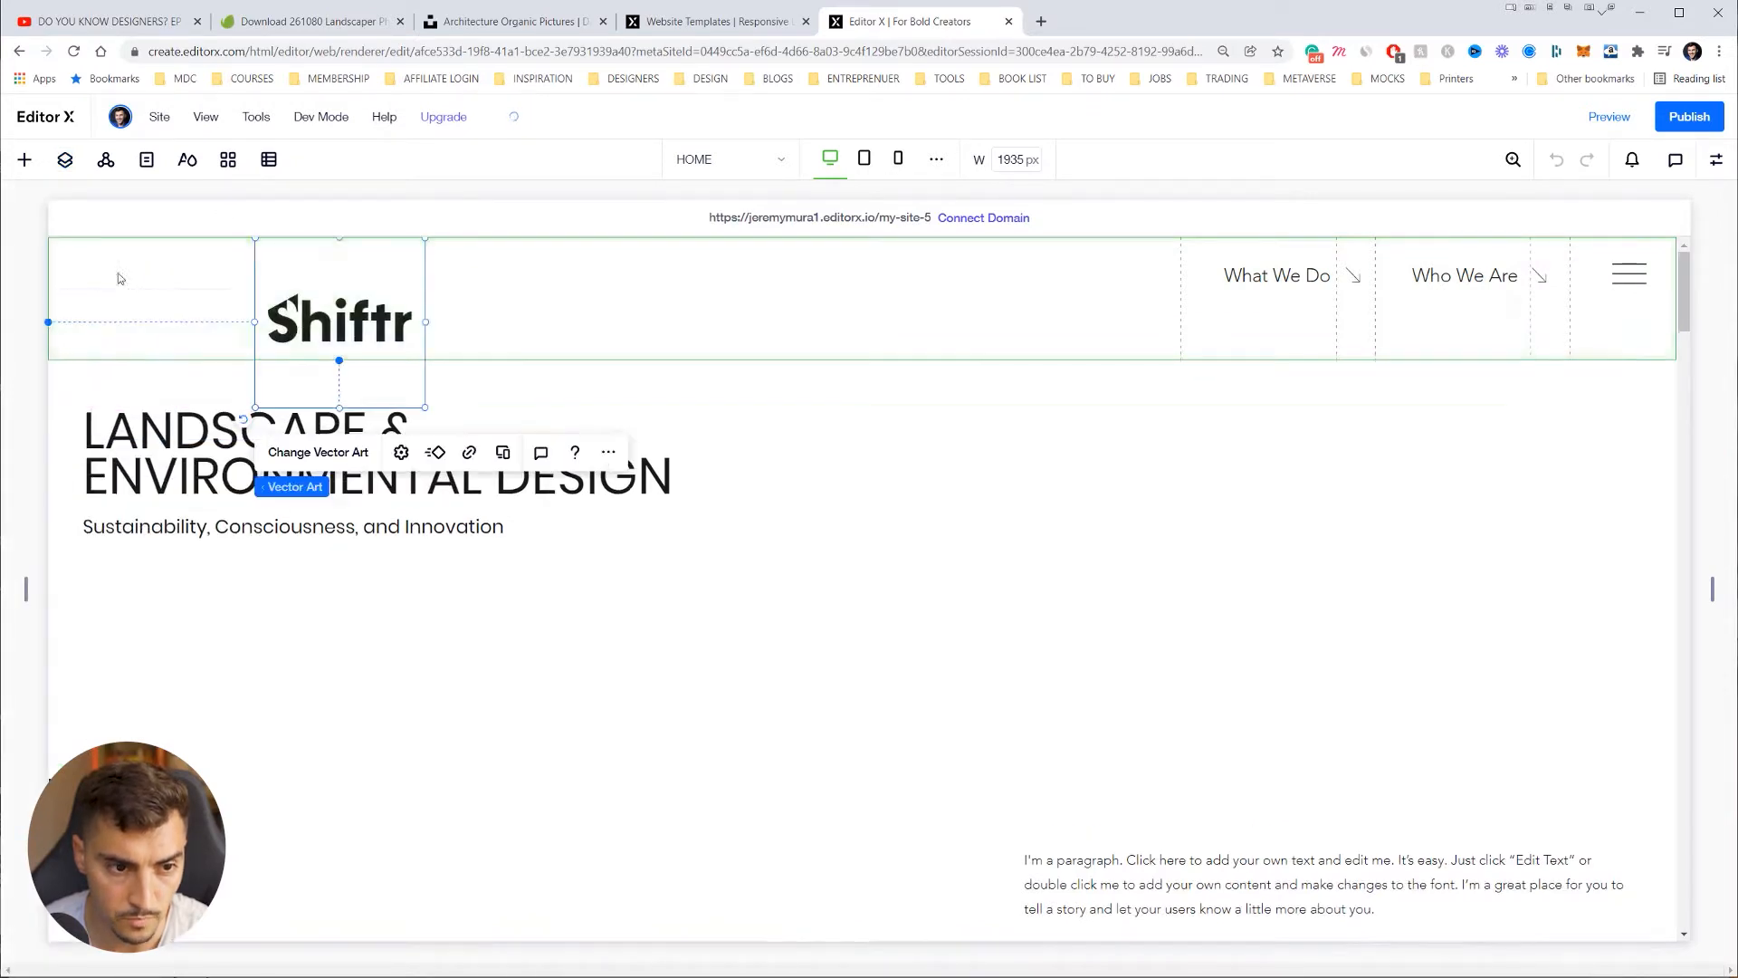
Step: Move the Shiftr Vector Art logo to the header's left edge and resize it to 169 × 102
left_click(71, 168)
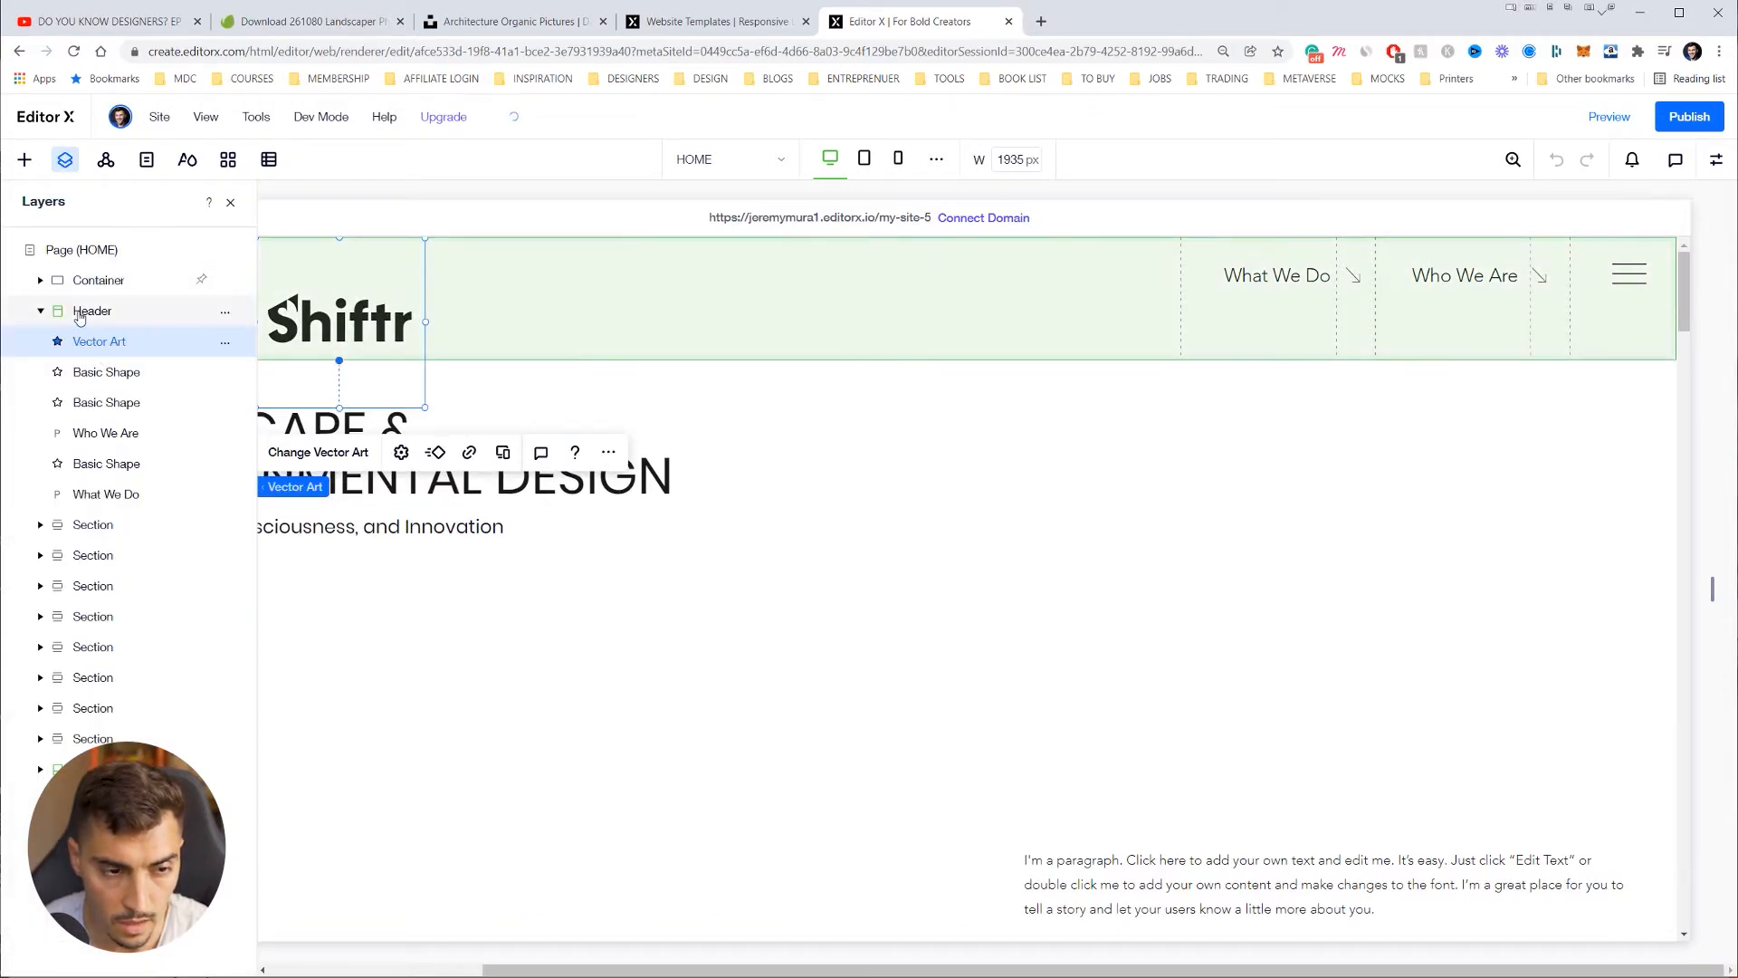
left_click(39, 311)
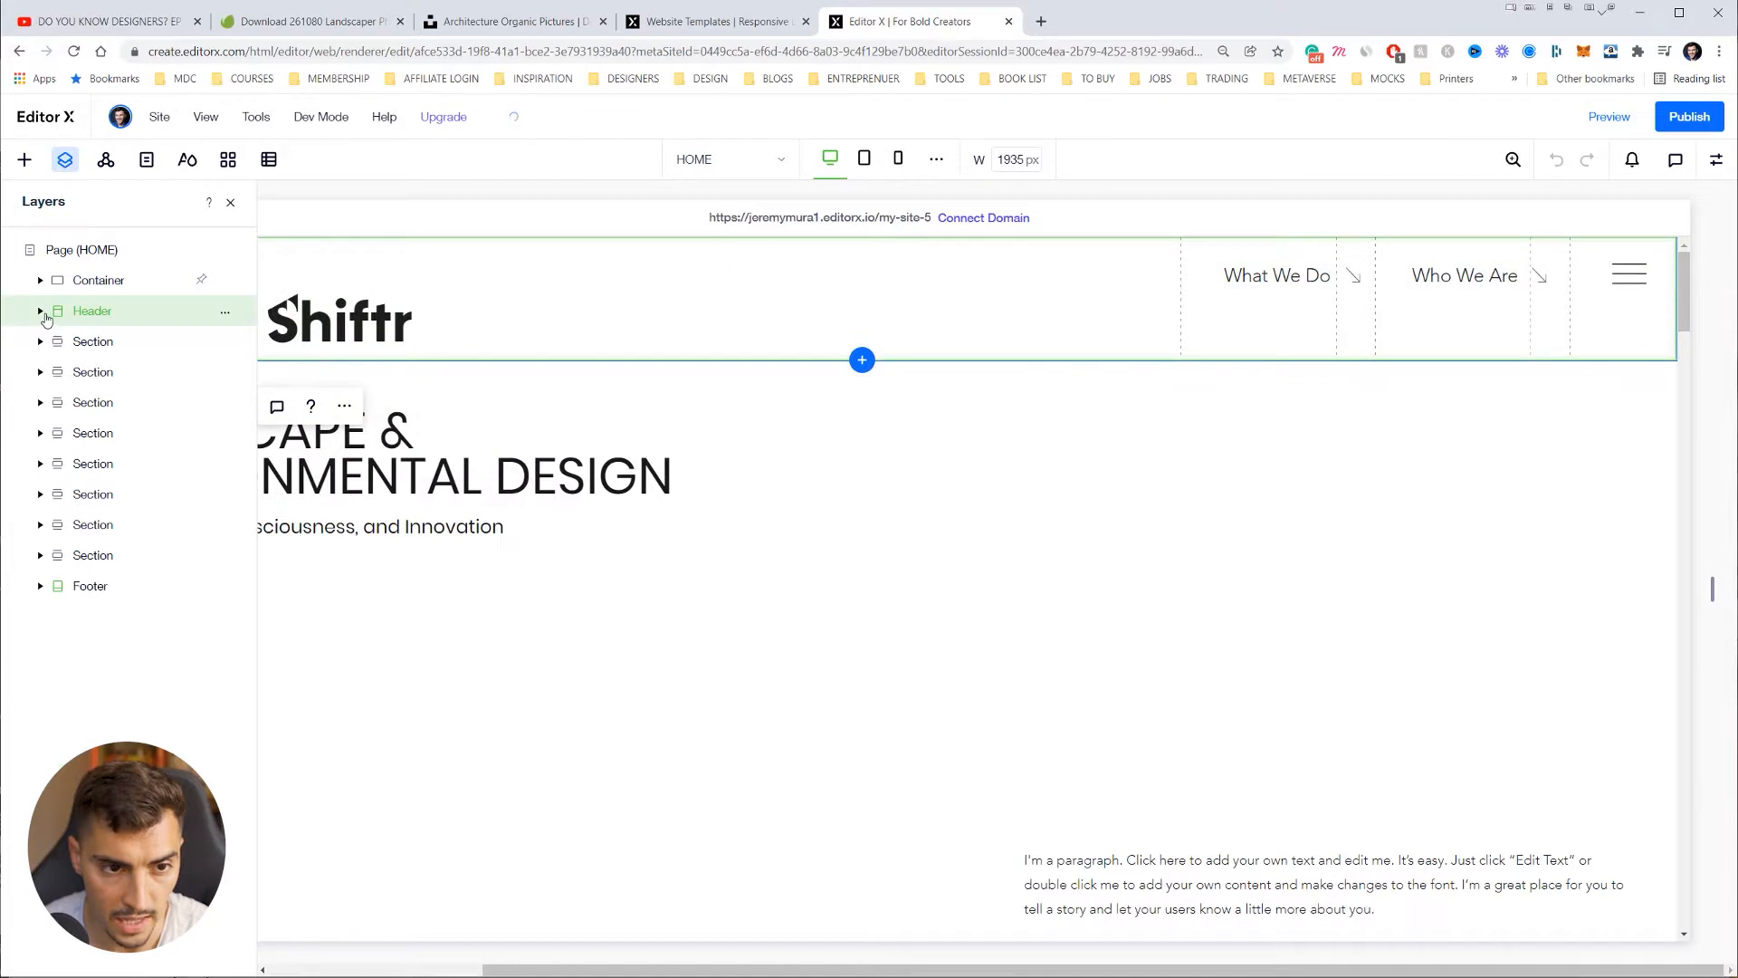
left_click(40, 311)
left_click(93, 340)
left_click(230, 202)
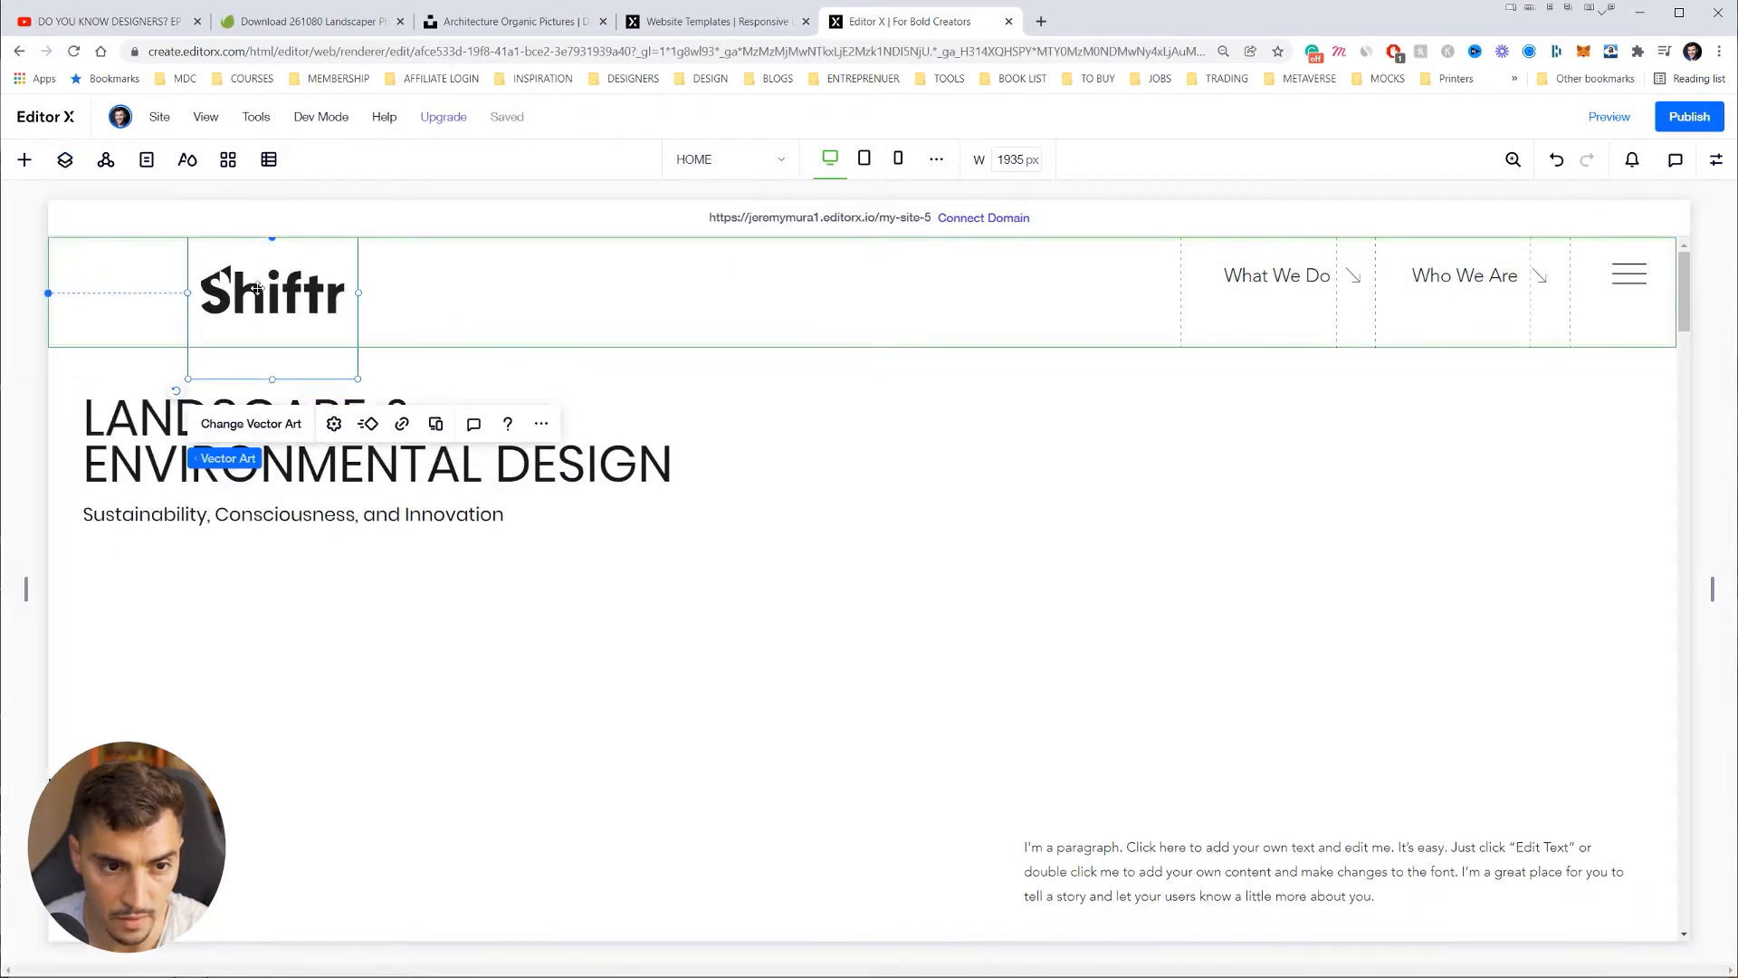
left_click_drag(257, 288, 127, 308)
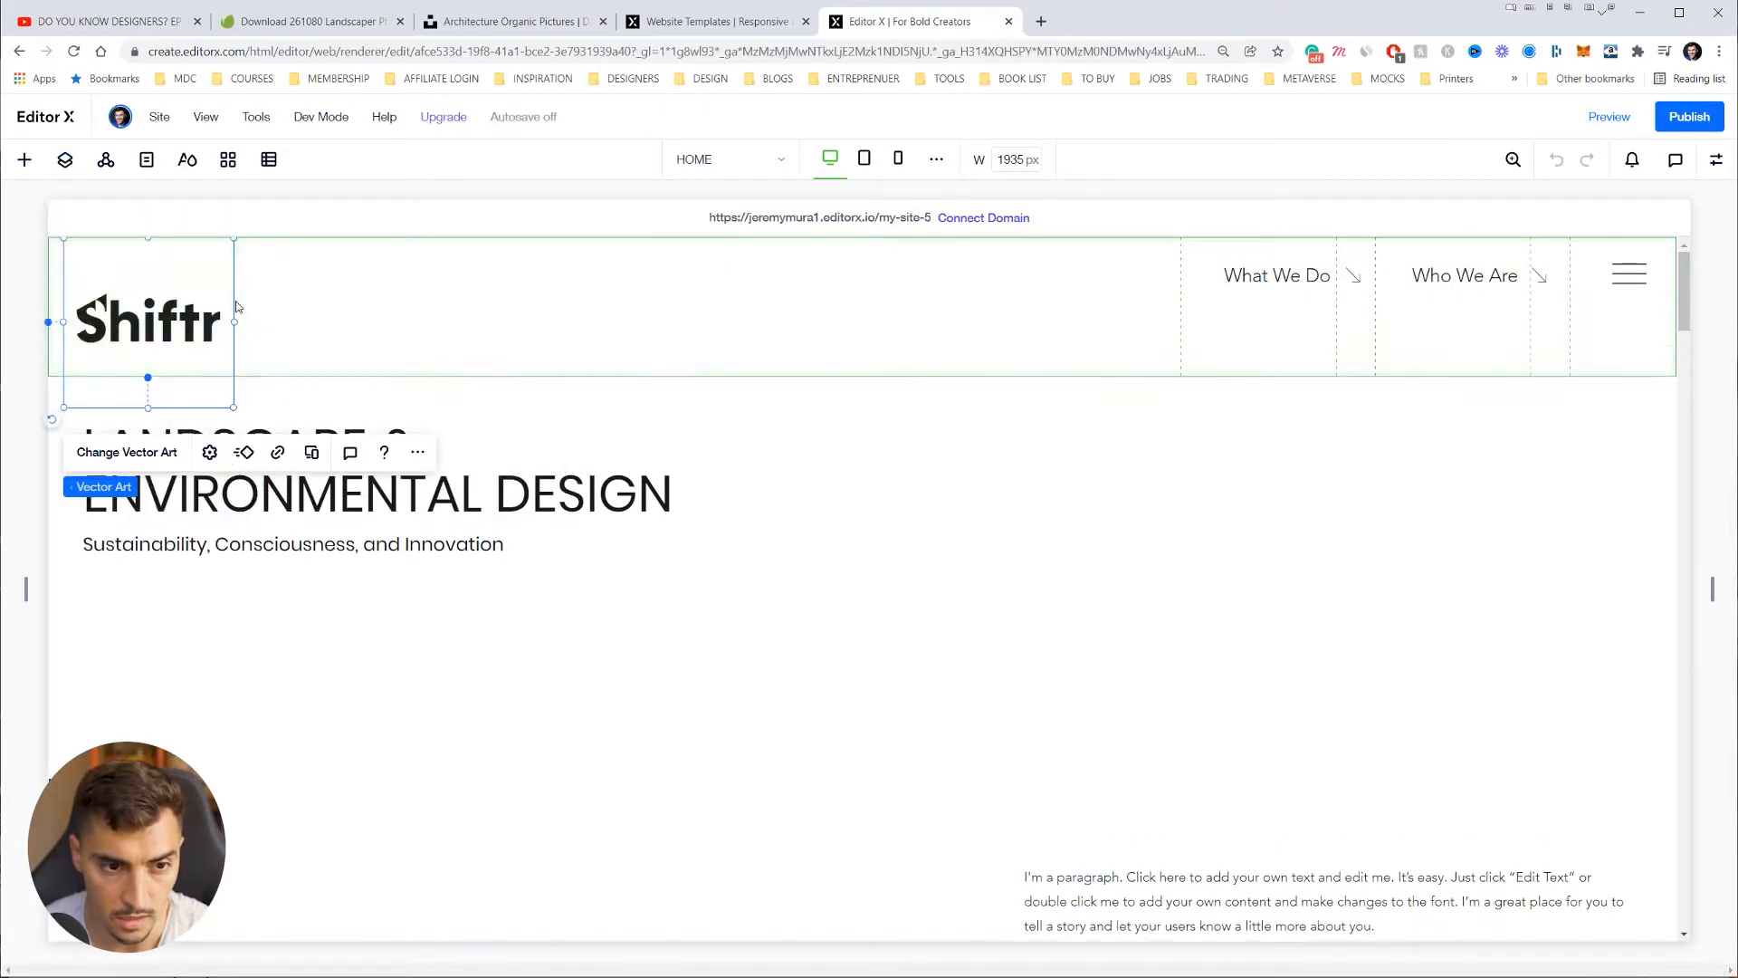
left_click_drag(234, 322, 209, 326)
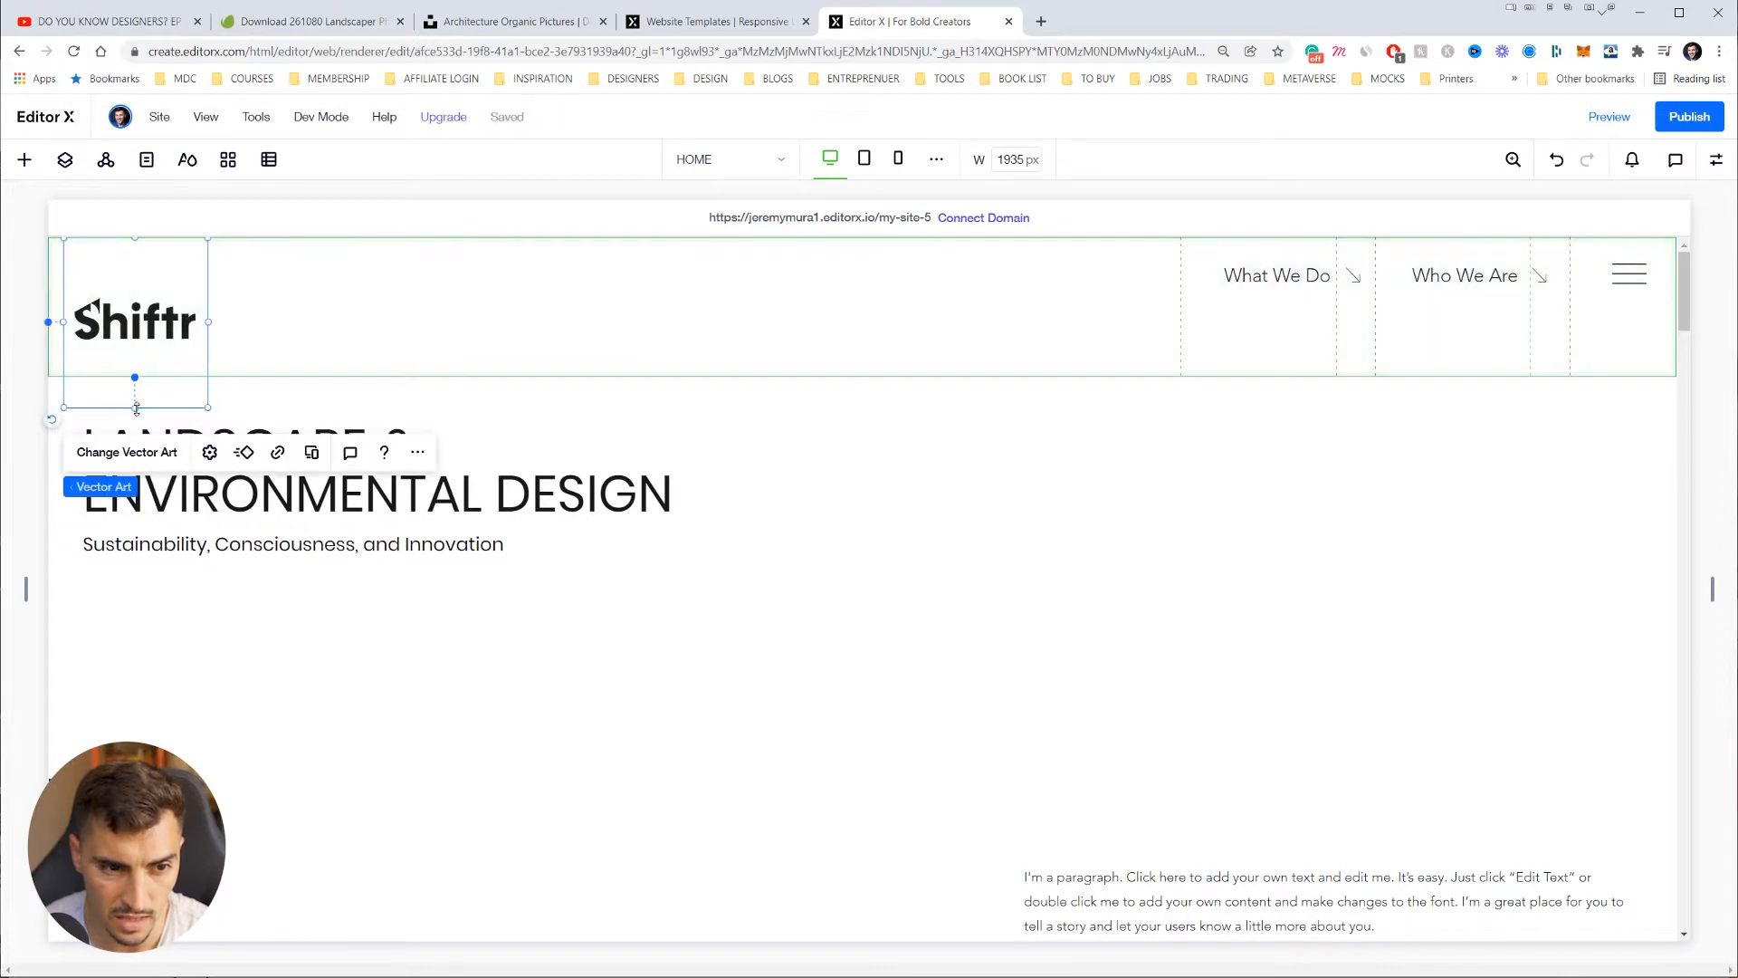
left_click_drag(136, 407, 145, 314)
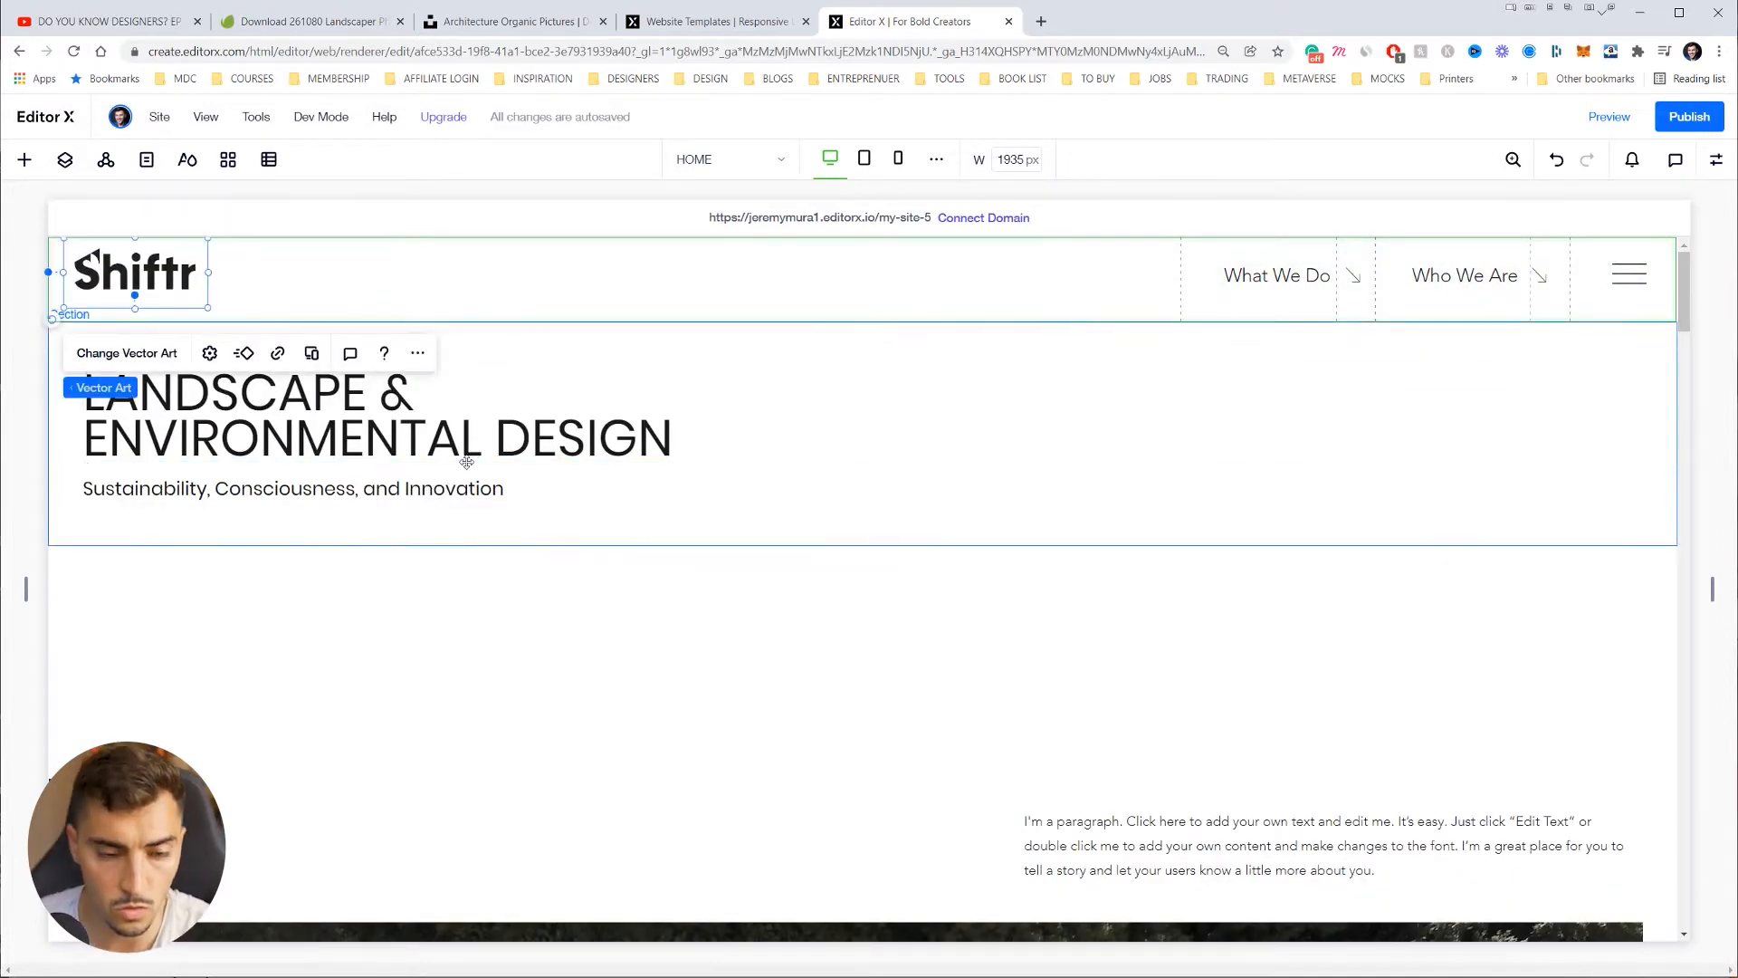
Step: Change the heading to 'LANDSCAPE DESIGN' with a second line 'BASED IN SYDNEY'
double_click(430, 442)
left_click(425, 425)
left_click_drag(389, 395, 806, 463)
key("BackSpace")
type("DEISGN")
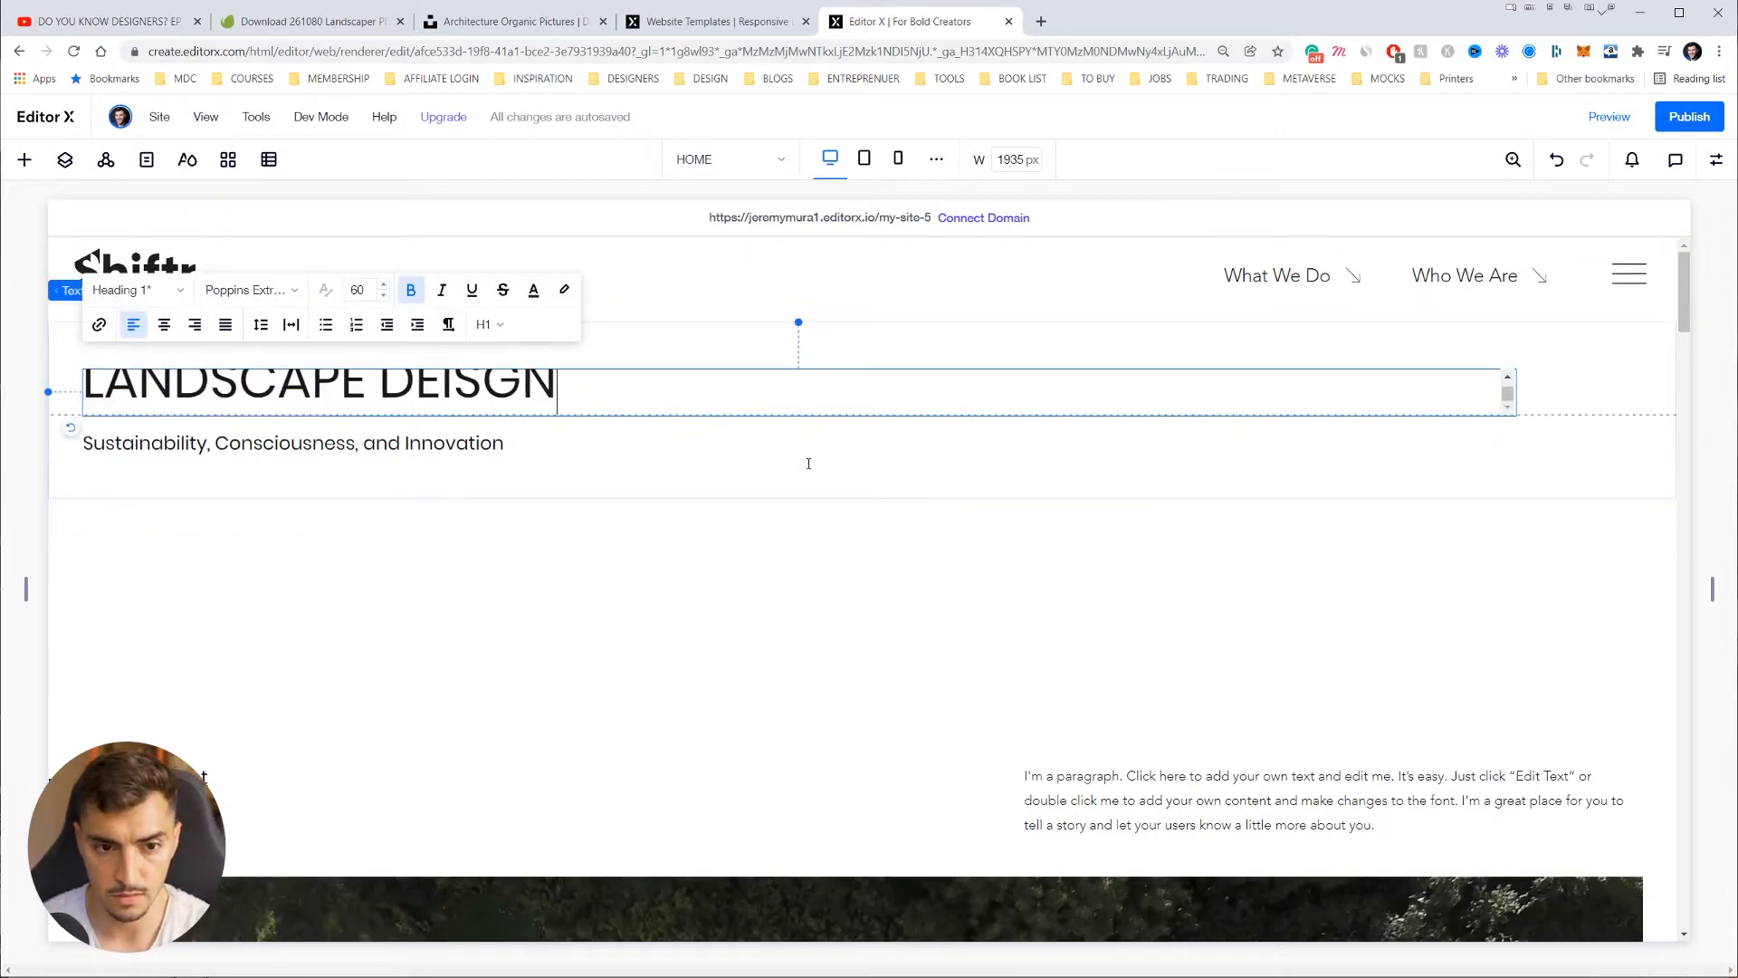
key("BackSpace")
key("BackSpace")
key("BackSpace")
key("BackSpace")
type("SIGN")
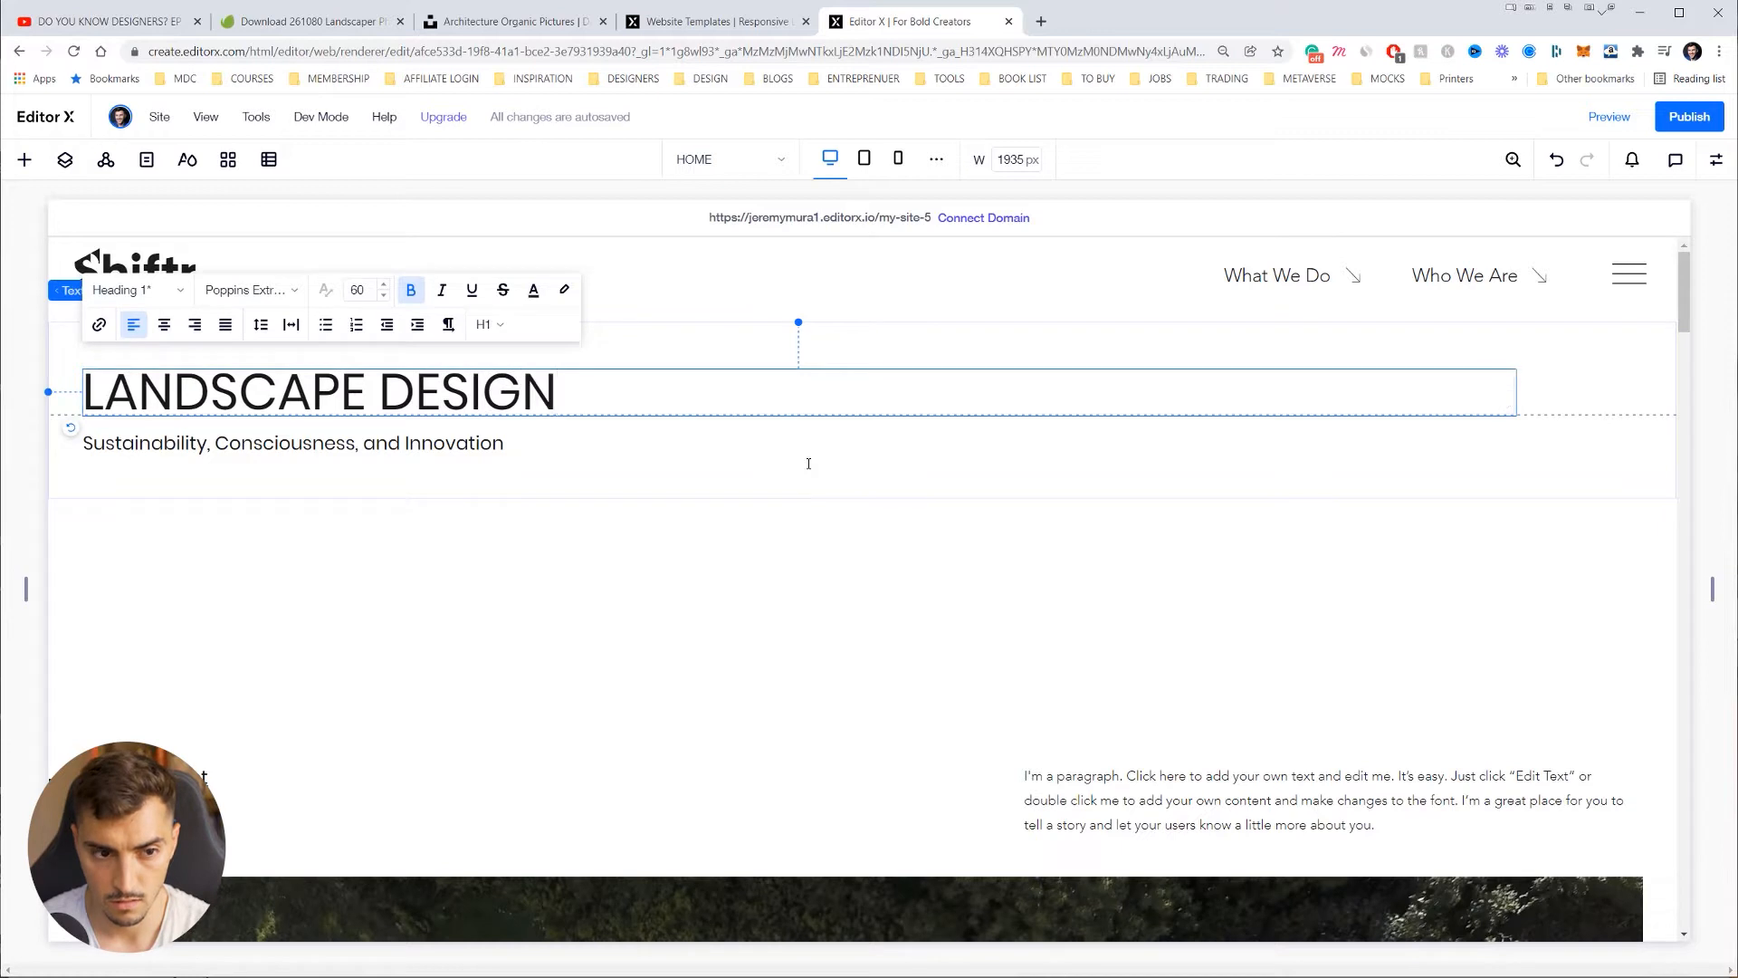
key("Return")
type("BASED IN SYDNEY")
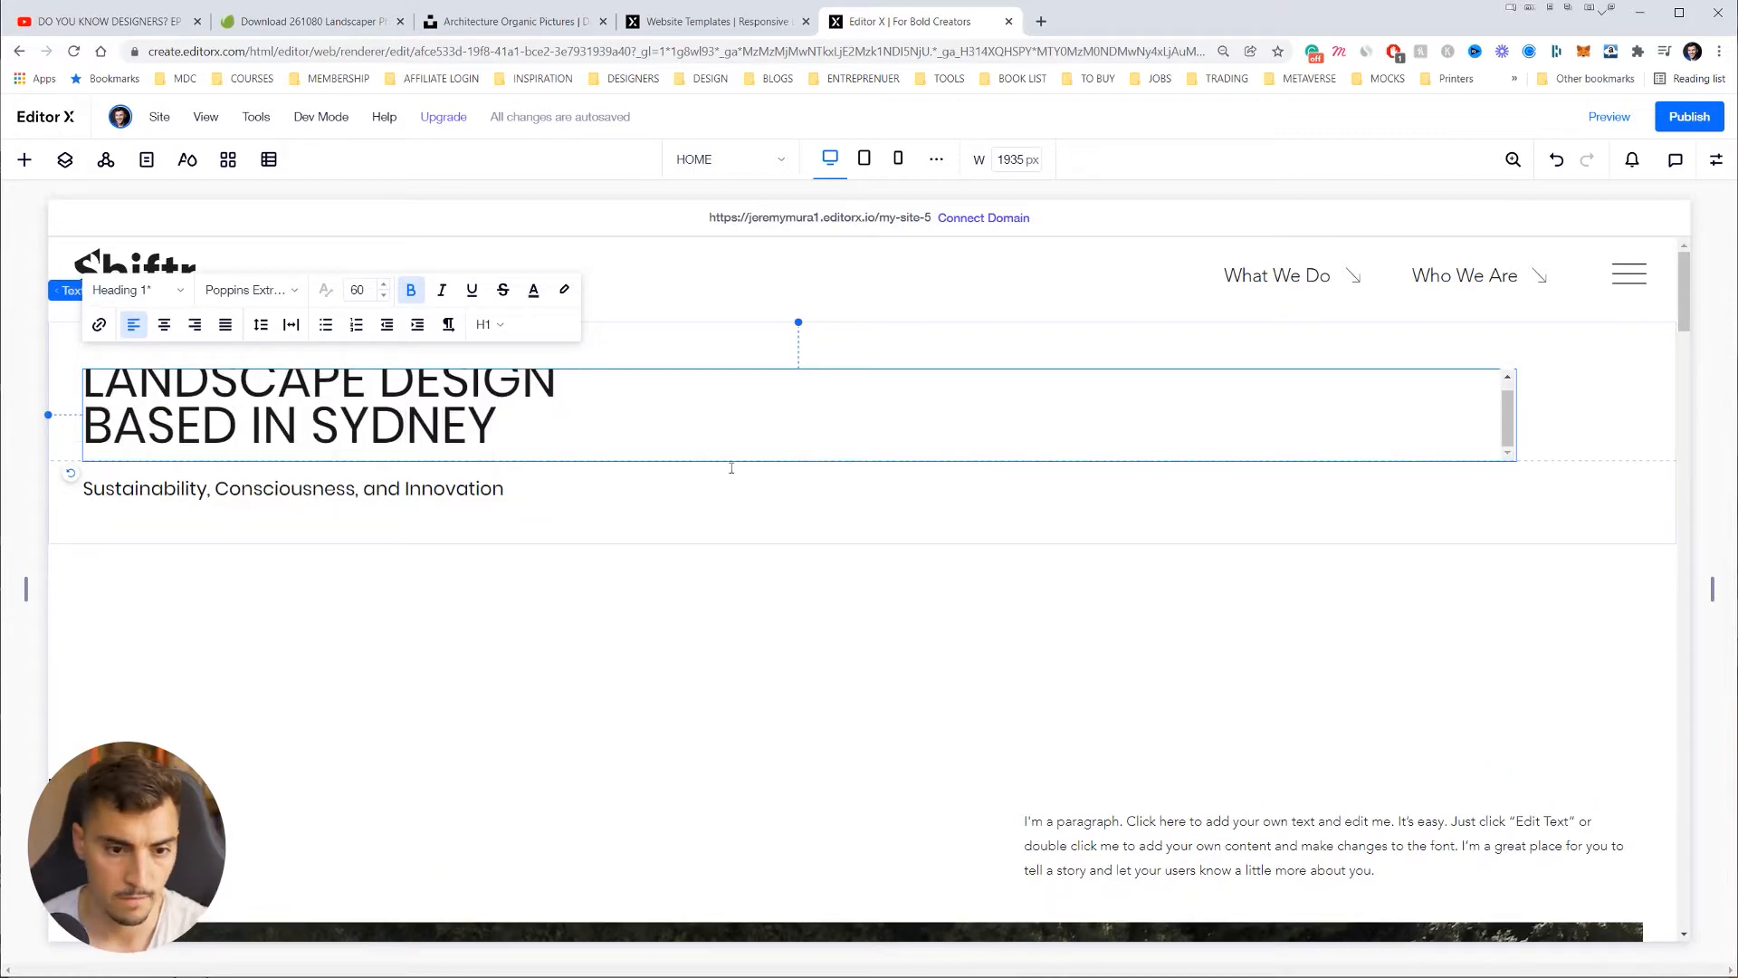
Step: Replace the subtitle text with 'Building landscapes with intention'
left_click(379, 491)
double_click(379, 491)
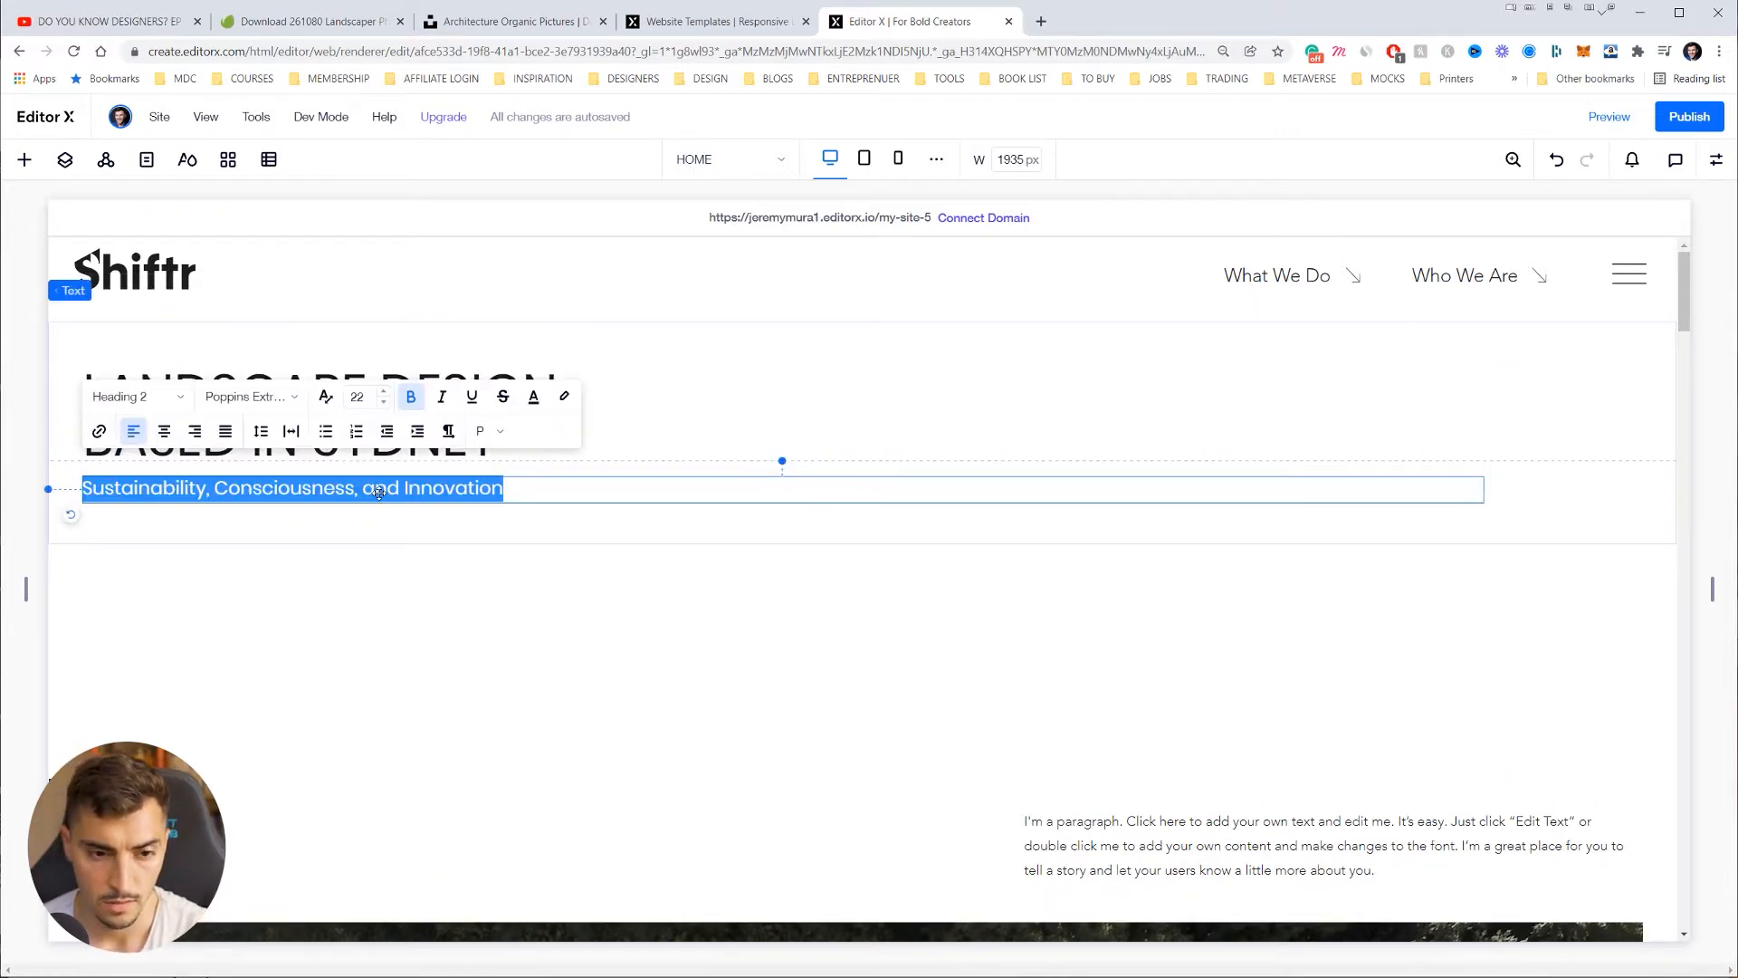
left_click(378, 490)
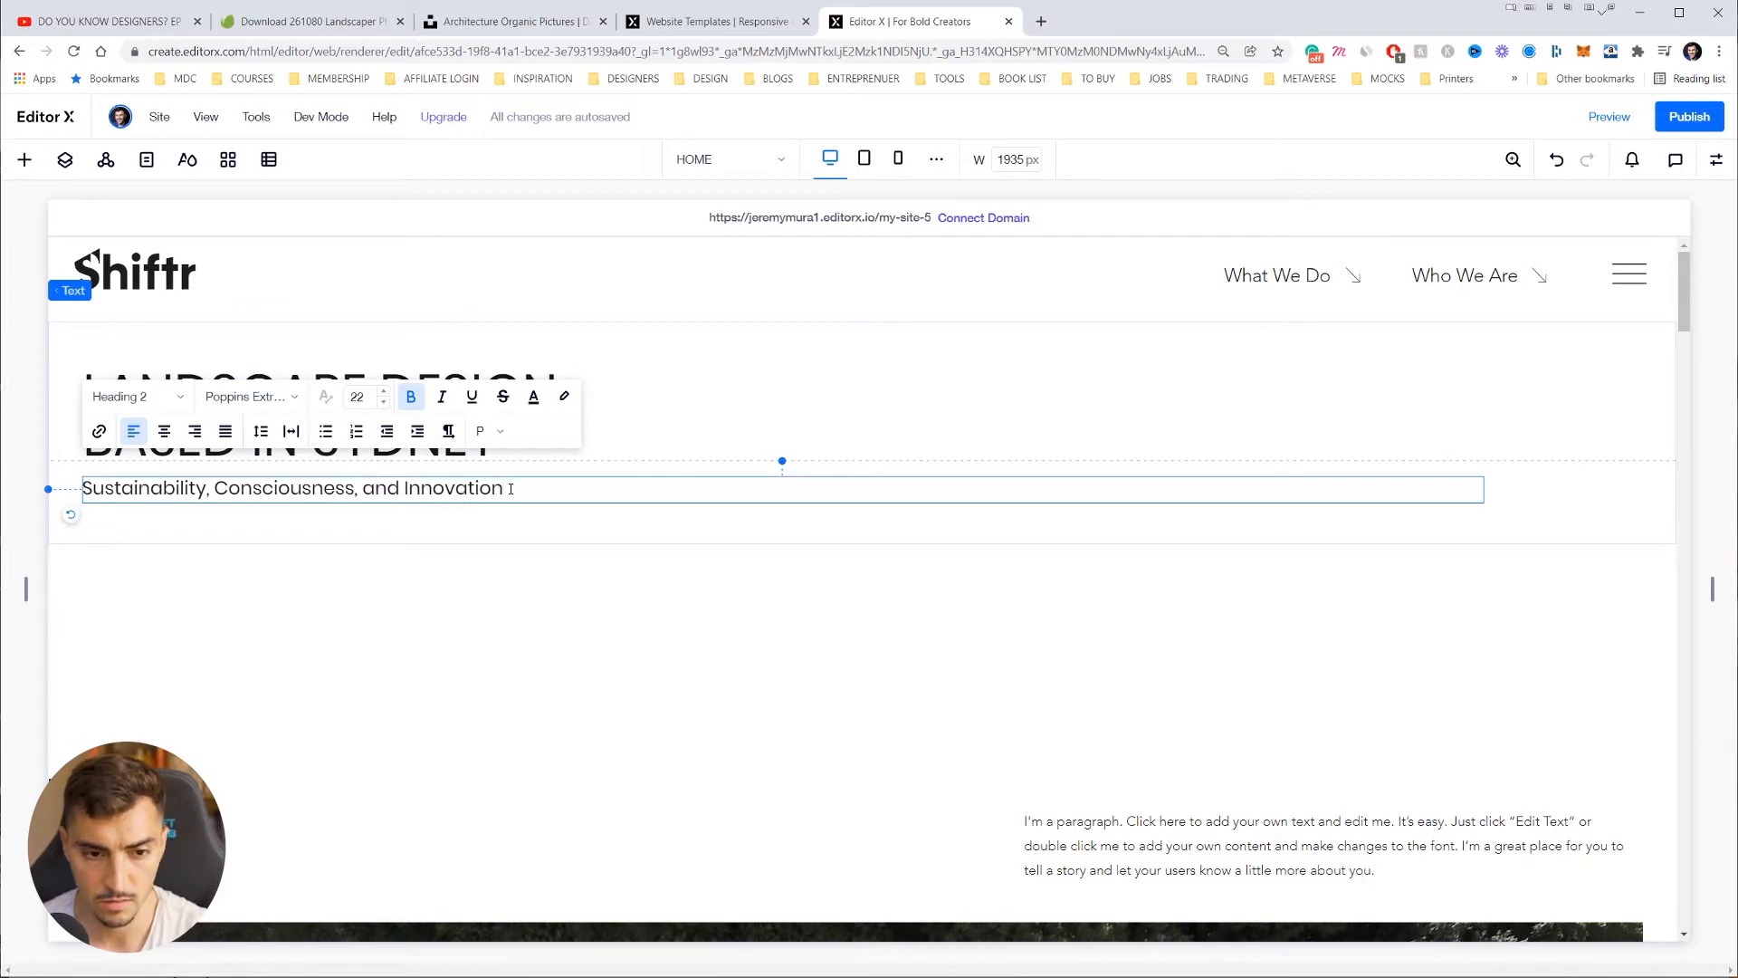
key("ctrl+a")
type("b")
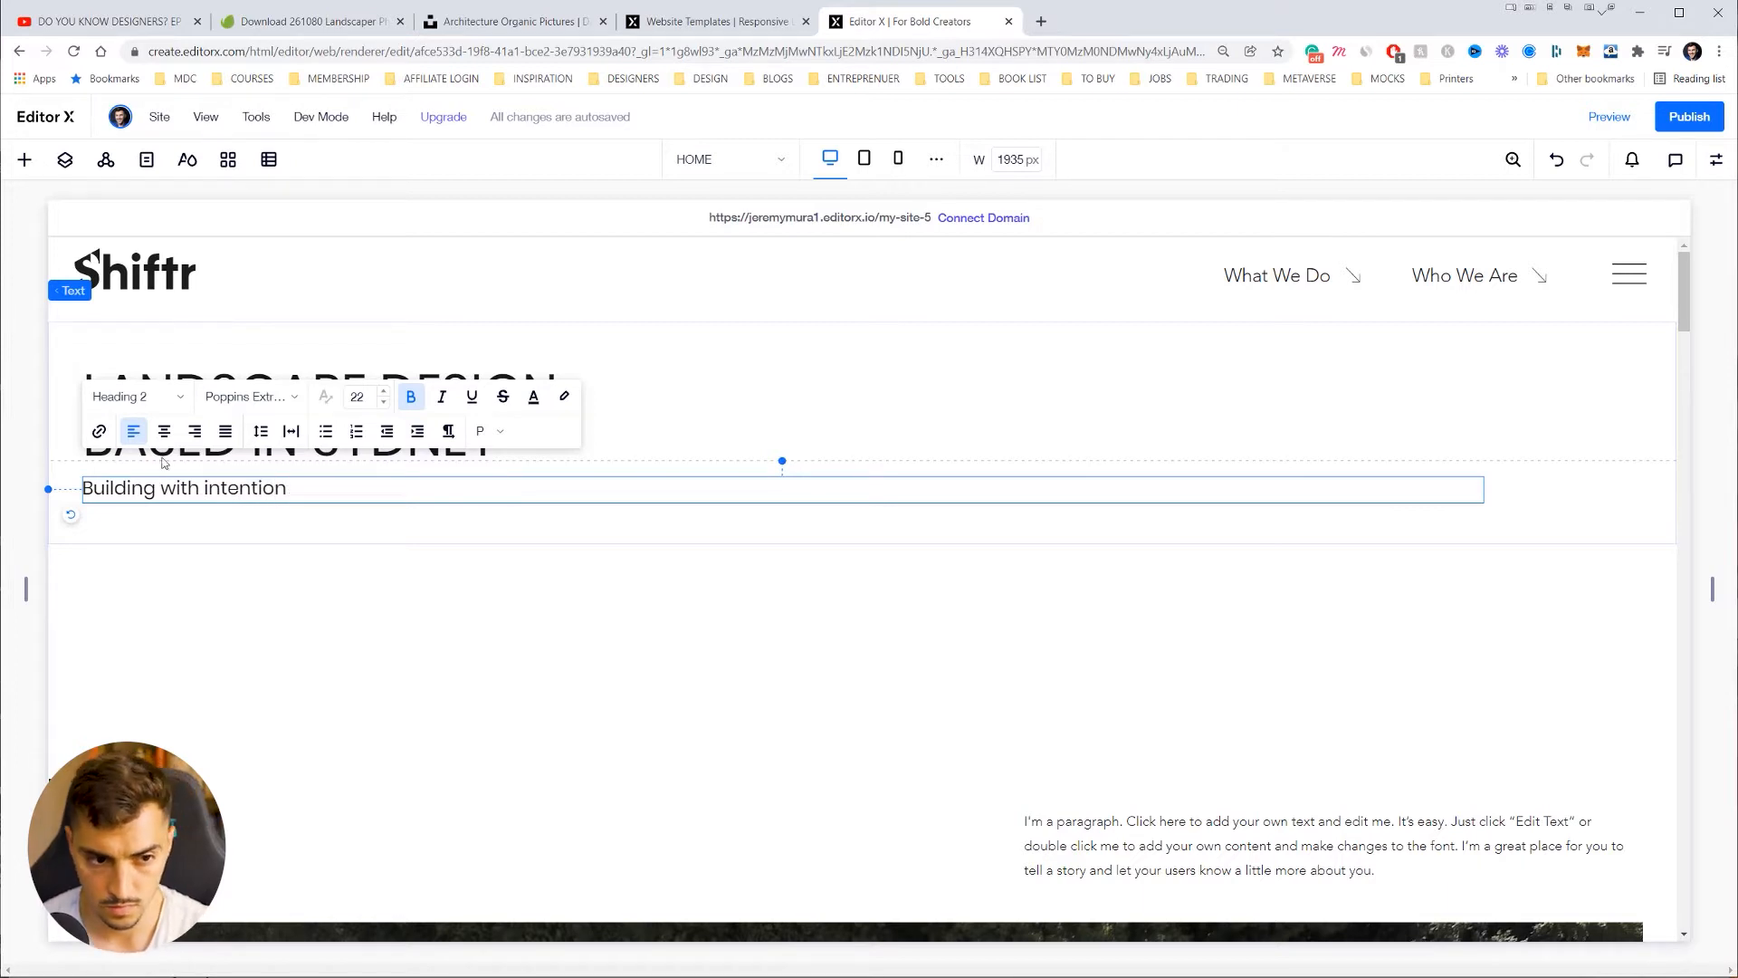
type("landscapes")
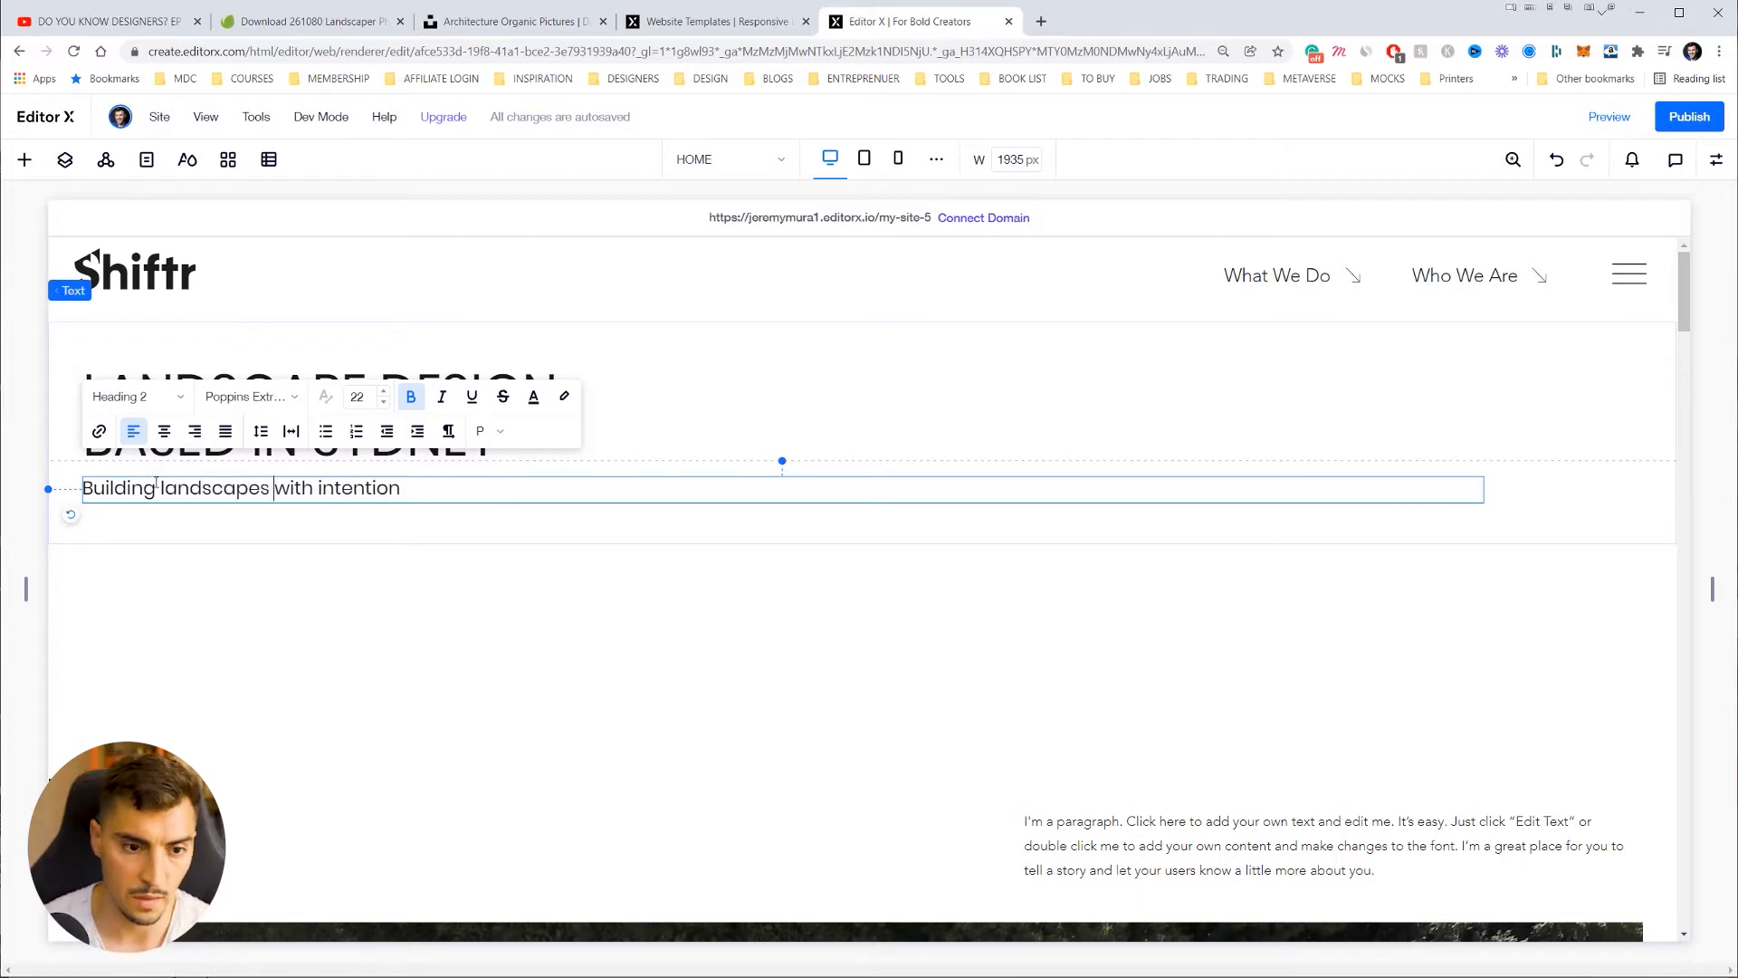
left_click(619, 381)
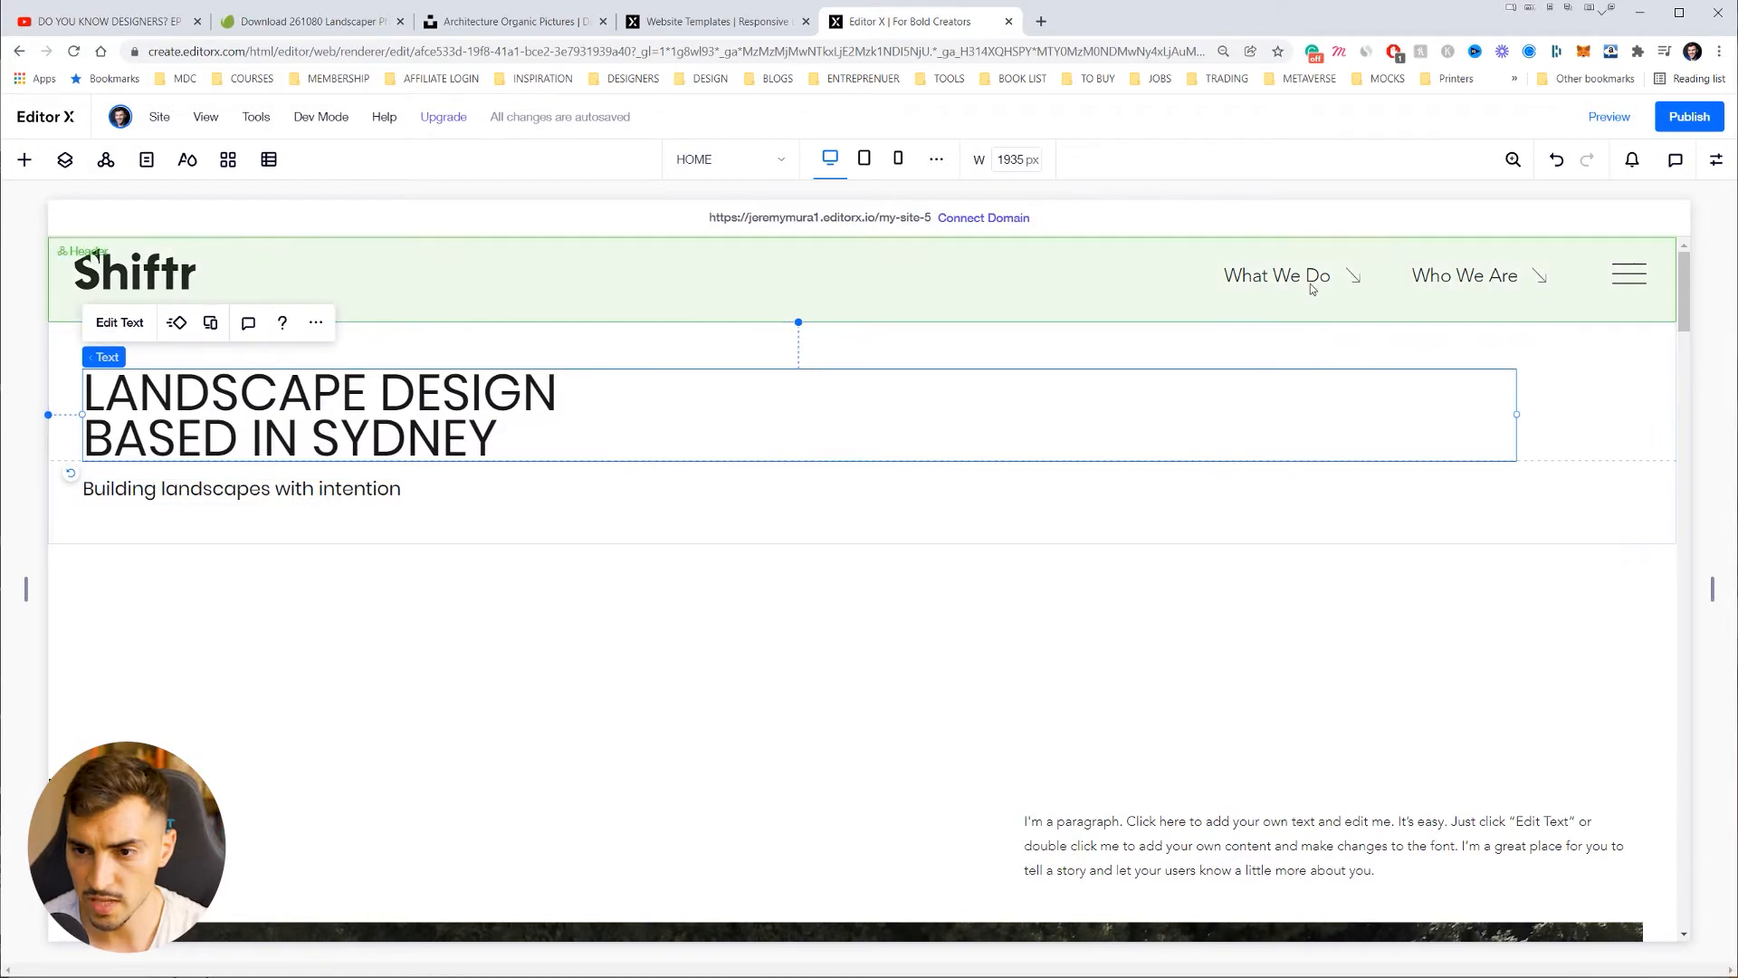
Step: Select the placeholder paragraph and copy the Shiftr description from the notes
scroll(1284, 356, "down", 1)
scroll(1312, 344, "up", 1)
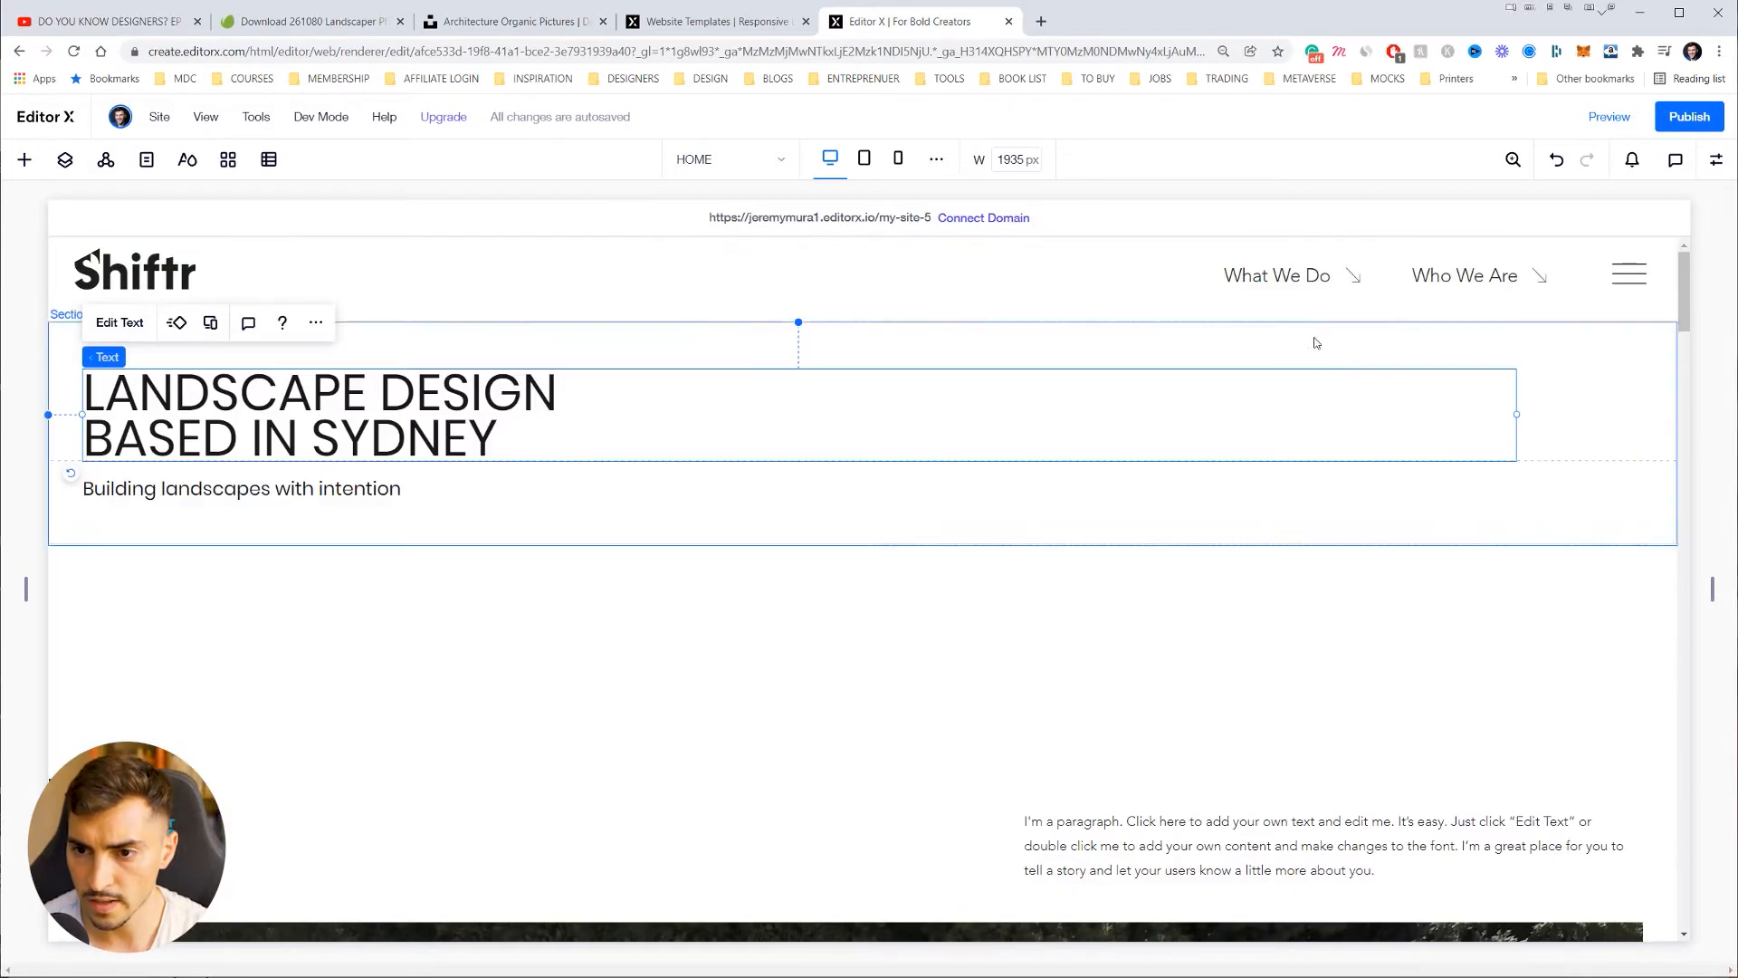
scroll(543, 465, "down", 2)
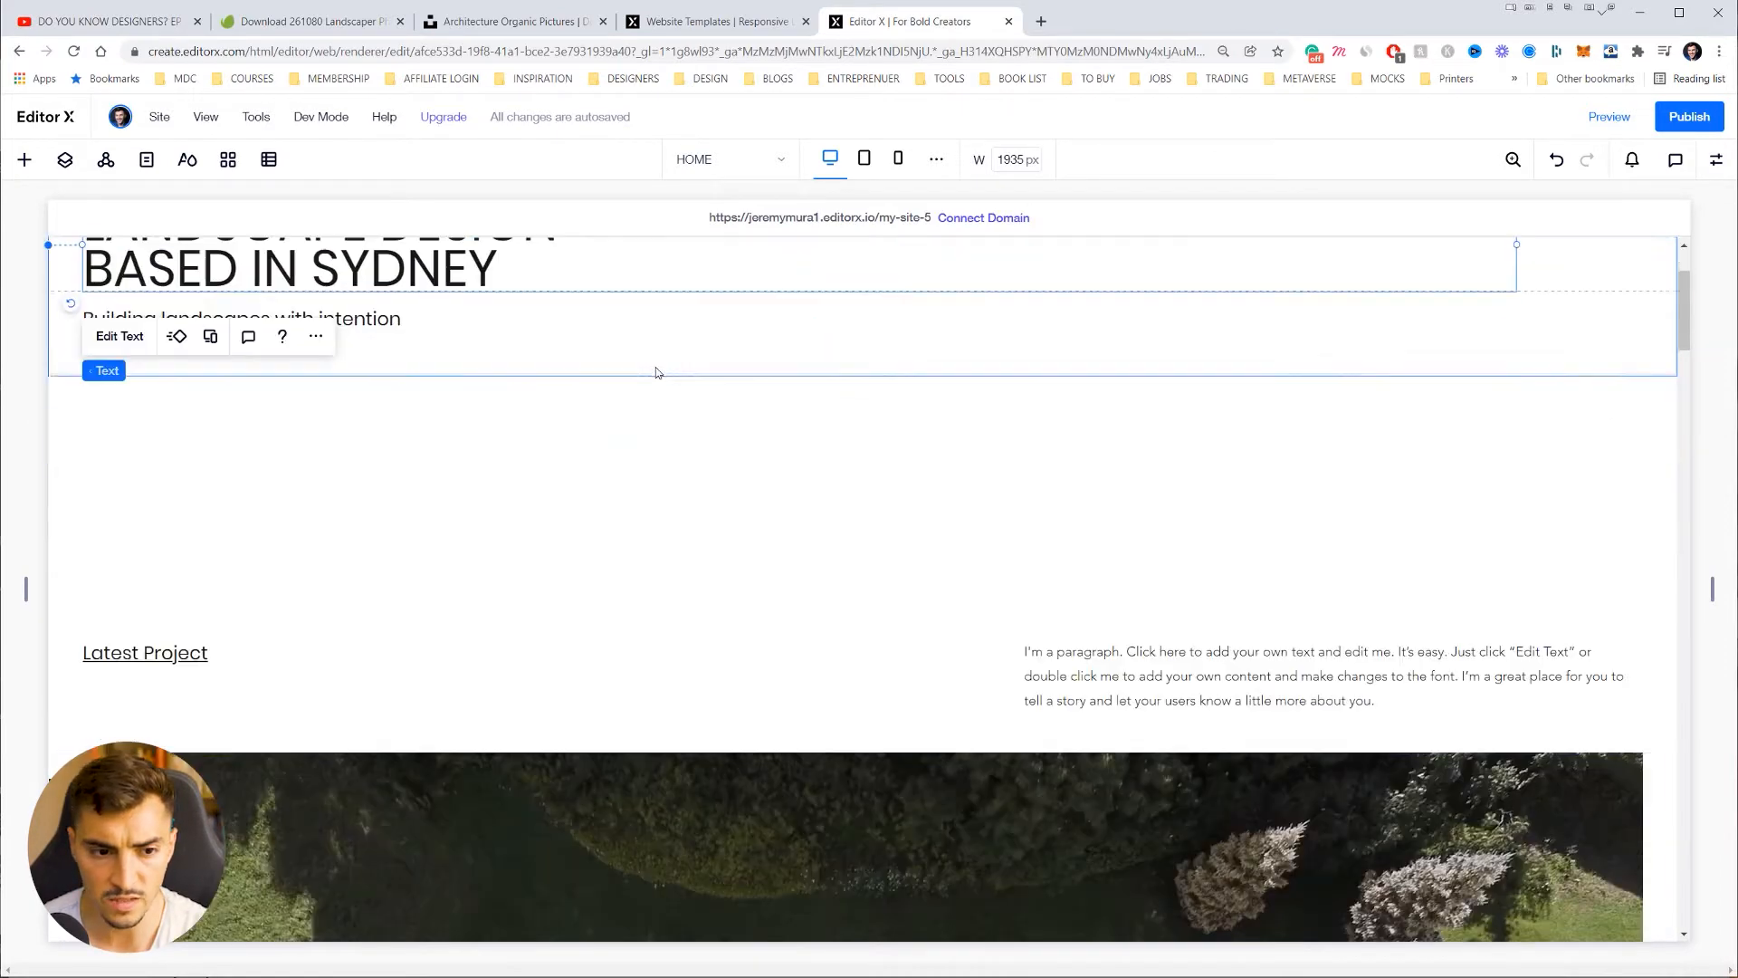
left_click(557, 431)
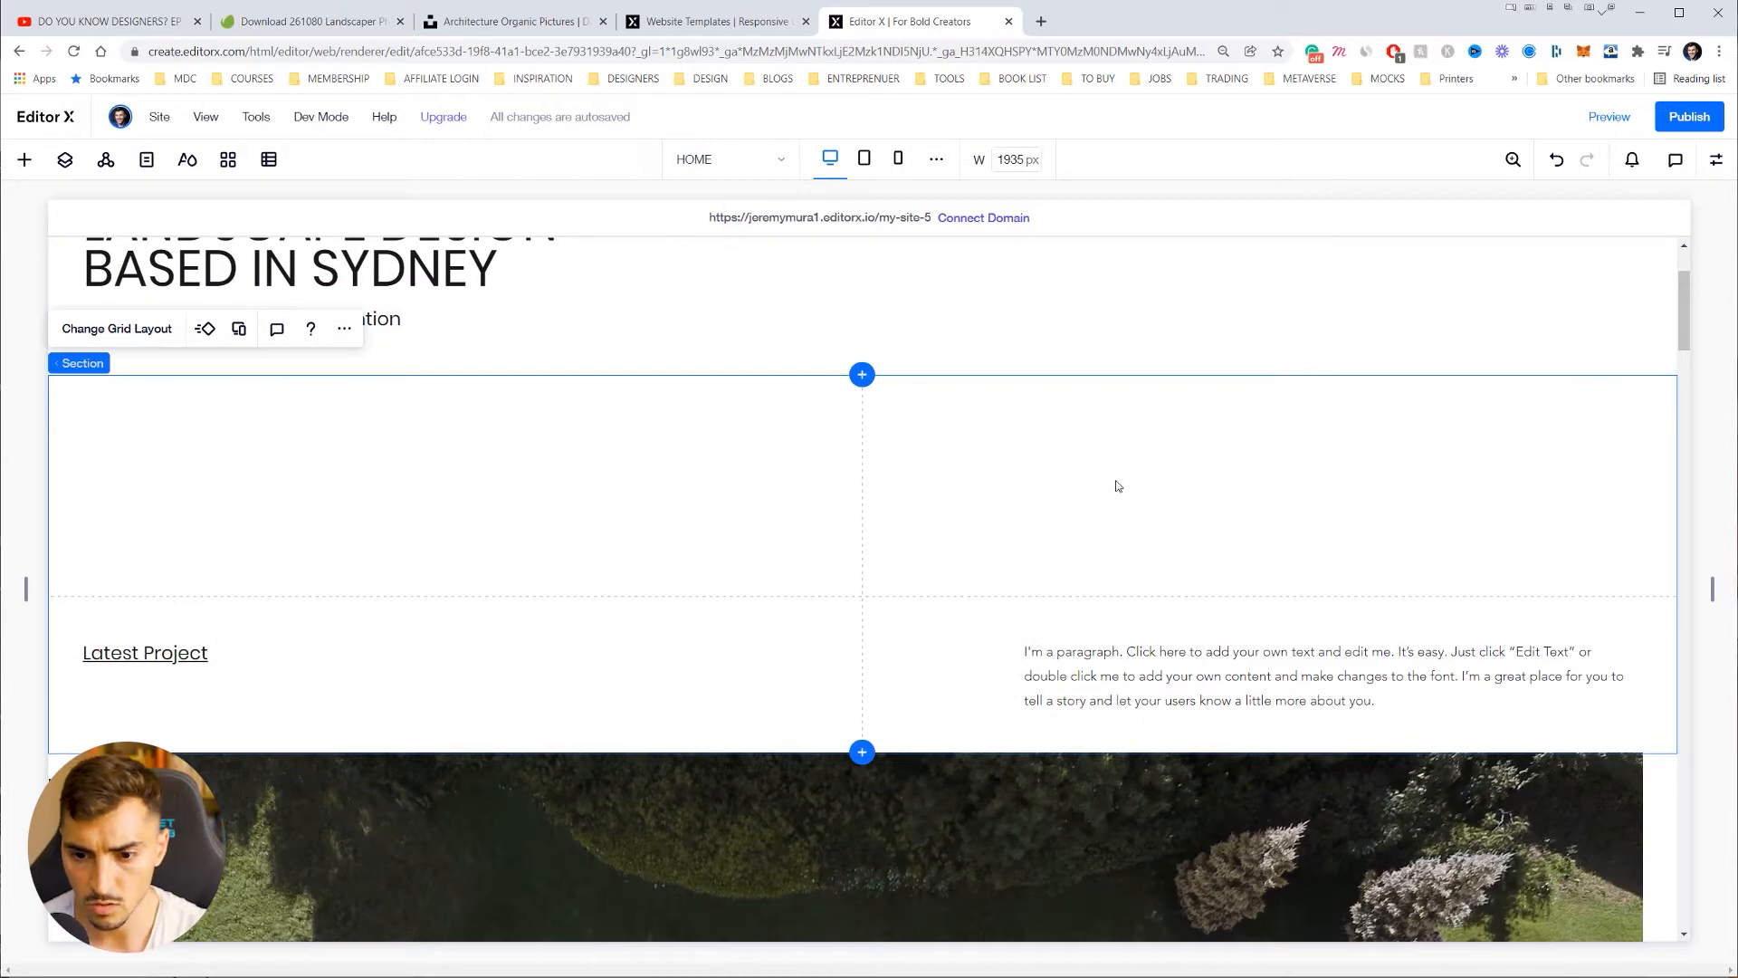
scroll(1118, 487, "down", 1)
left_click(1138, 563)
key("alt+Tab")
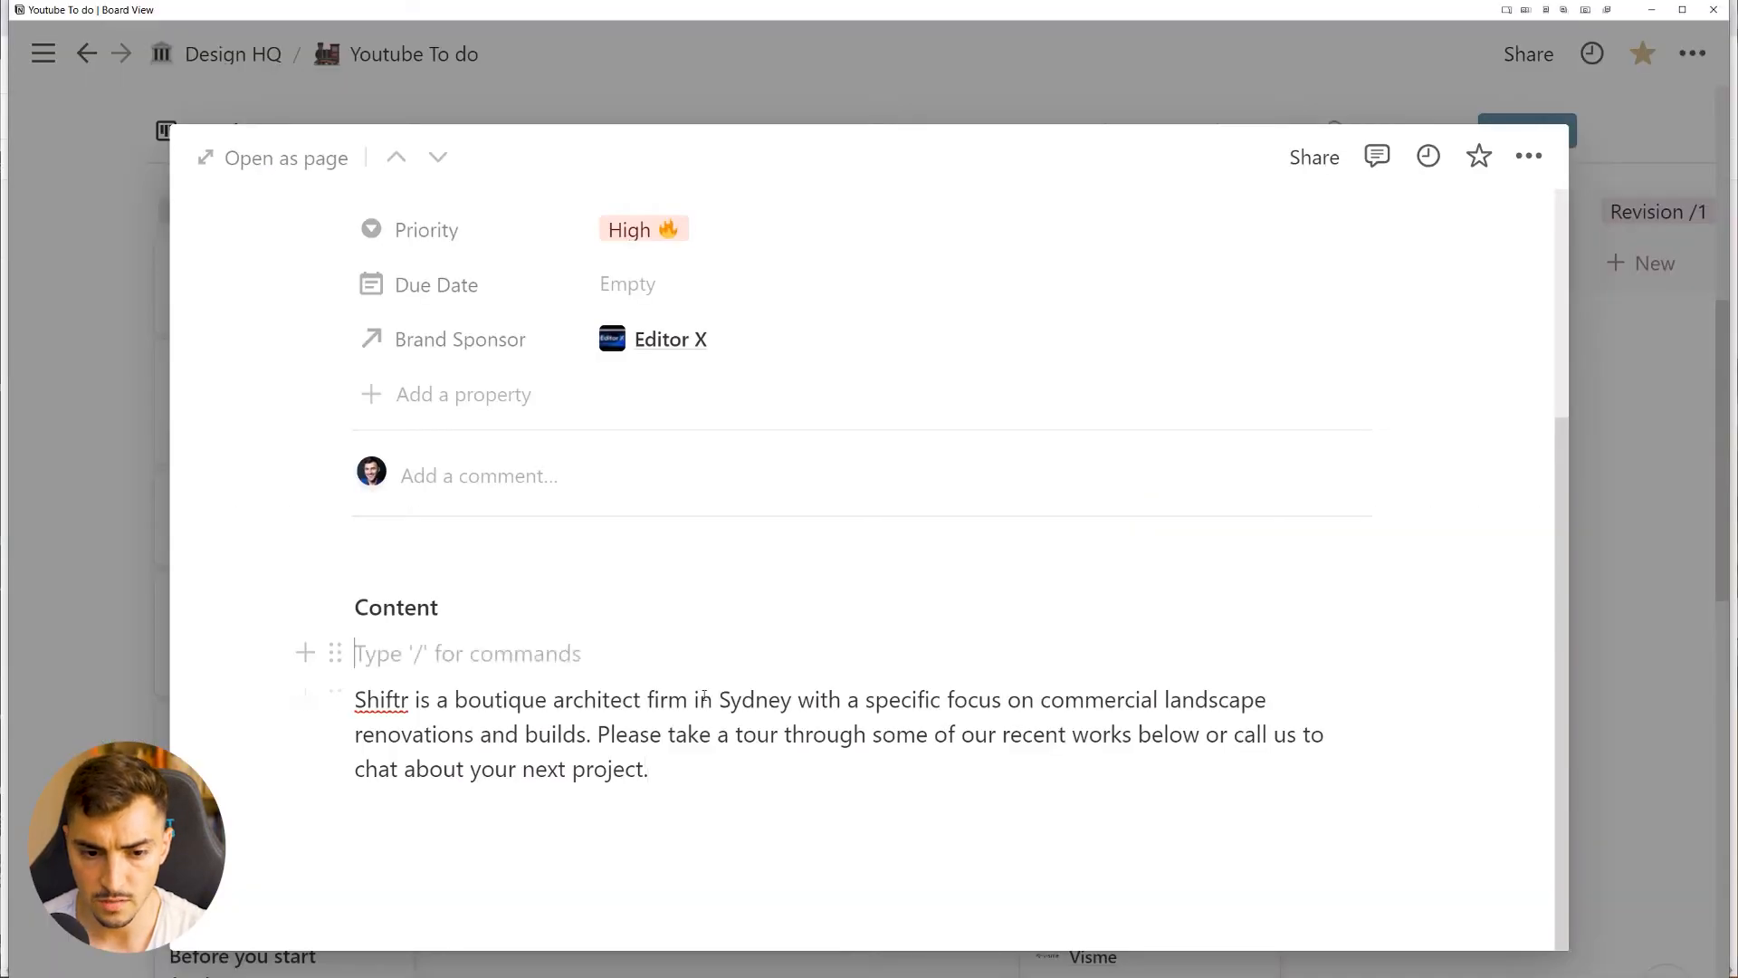
left_click_drag(649, 770, 295, 687)
key("ctrl+c")
key("alt+Tab")
Step: Replace the placeholder paragraph with the Shiftr boutique Sydney architect description
double_click(1276, 605)
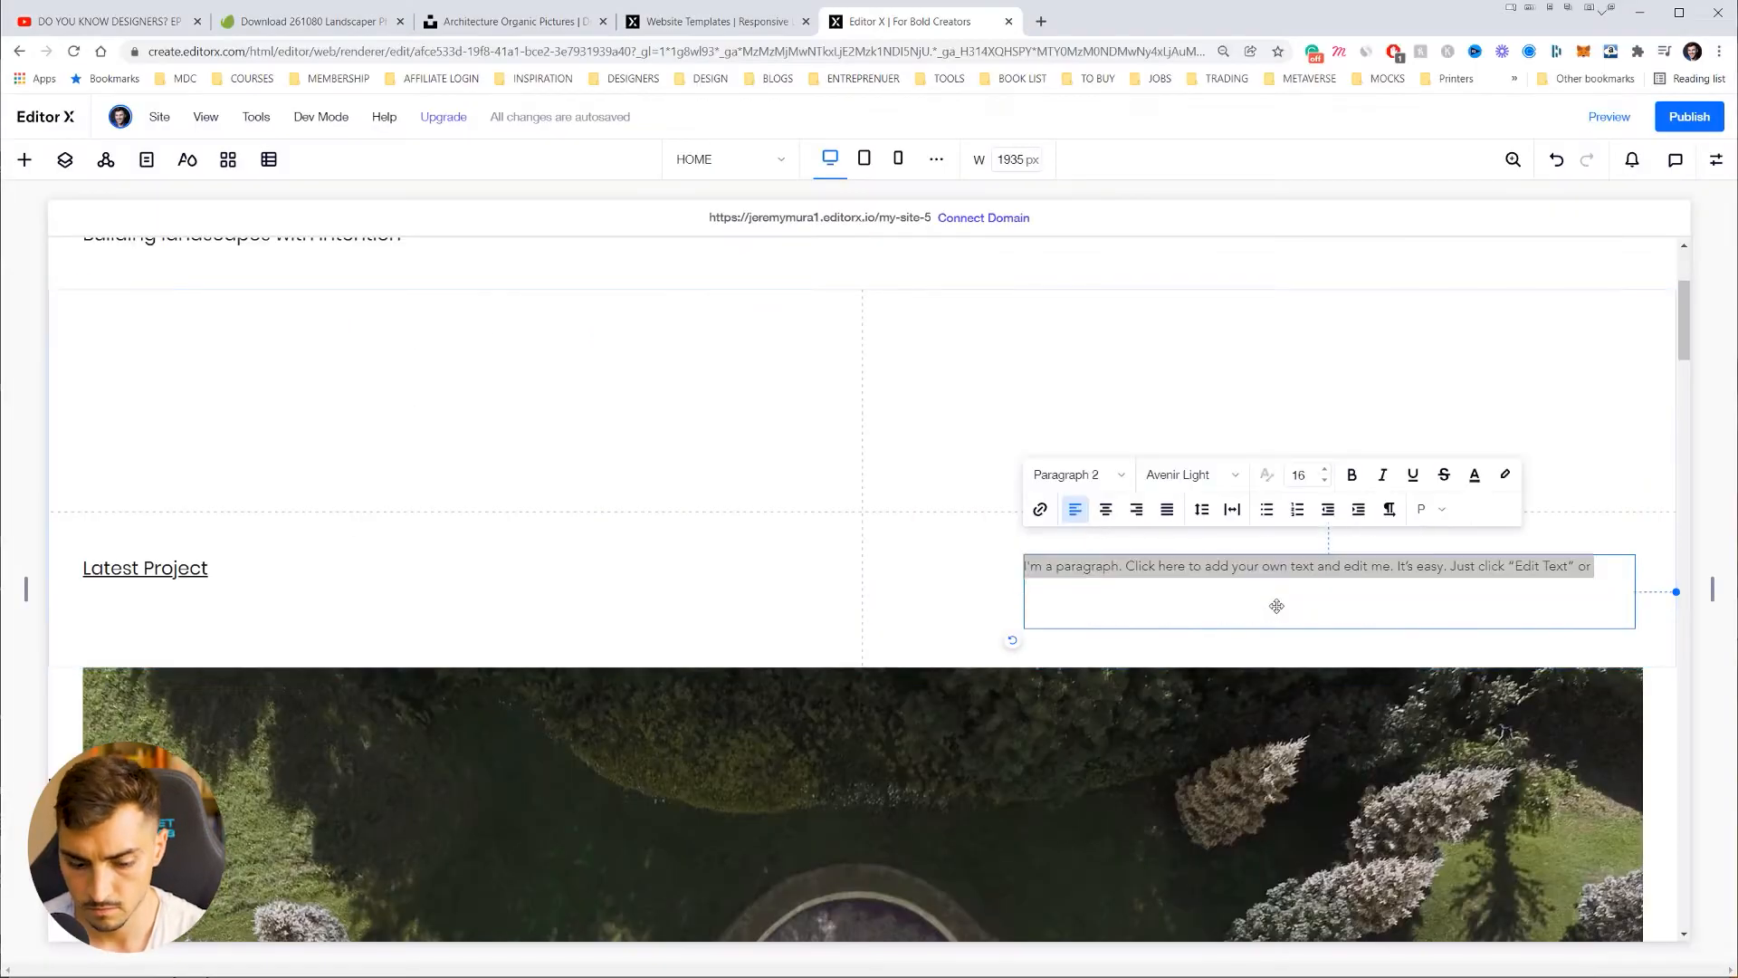
key("ctrl+v")
left_click(1263, 583)
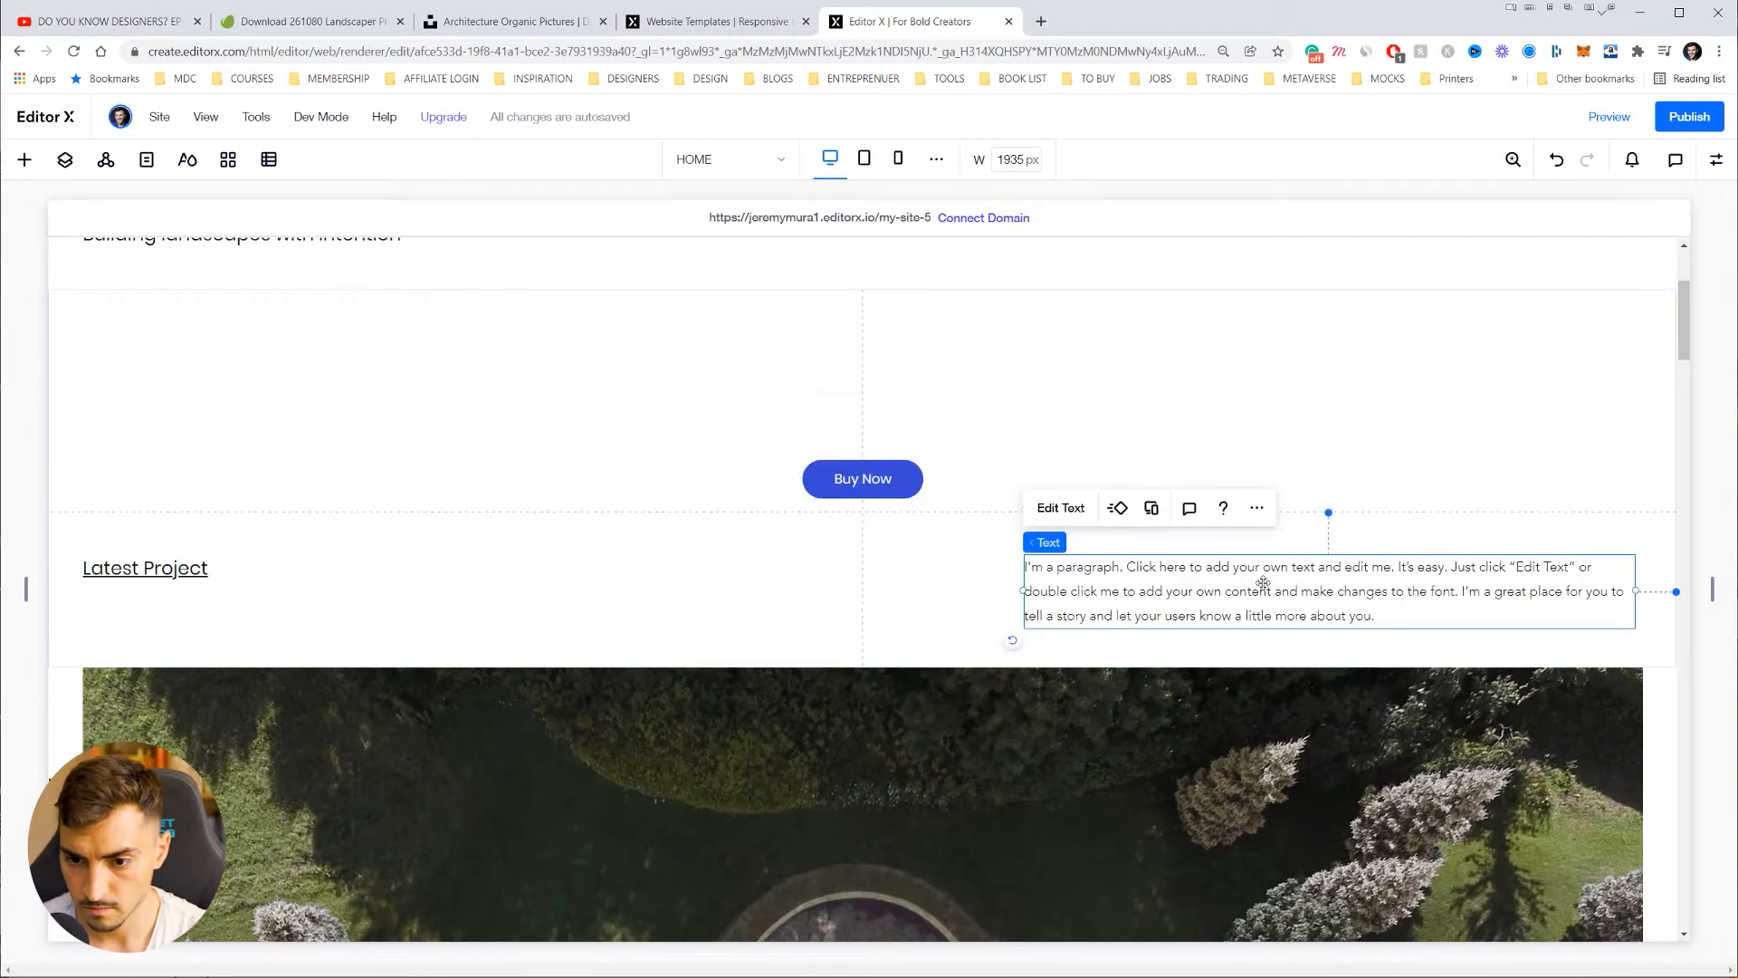
double_click(1189, 568)
key("ctrl+v")
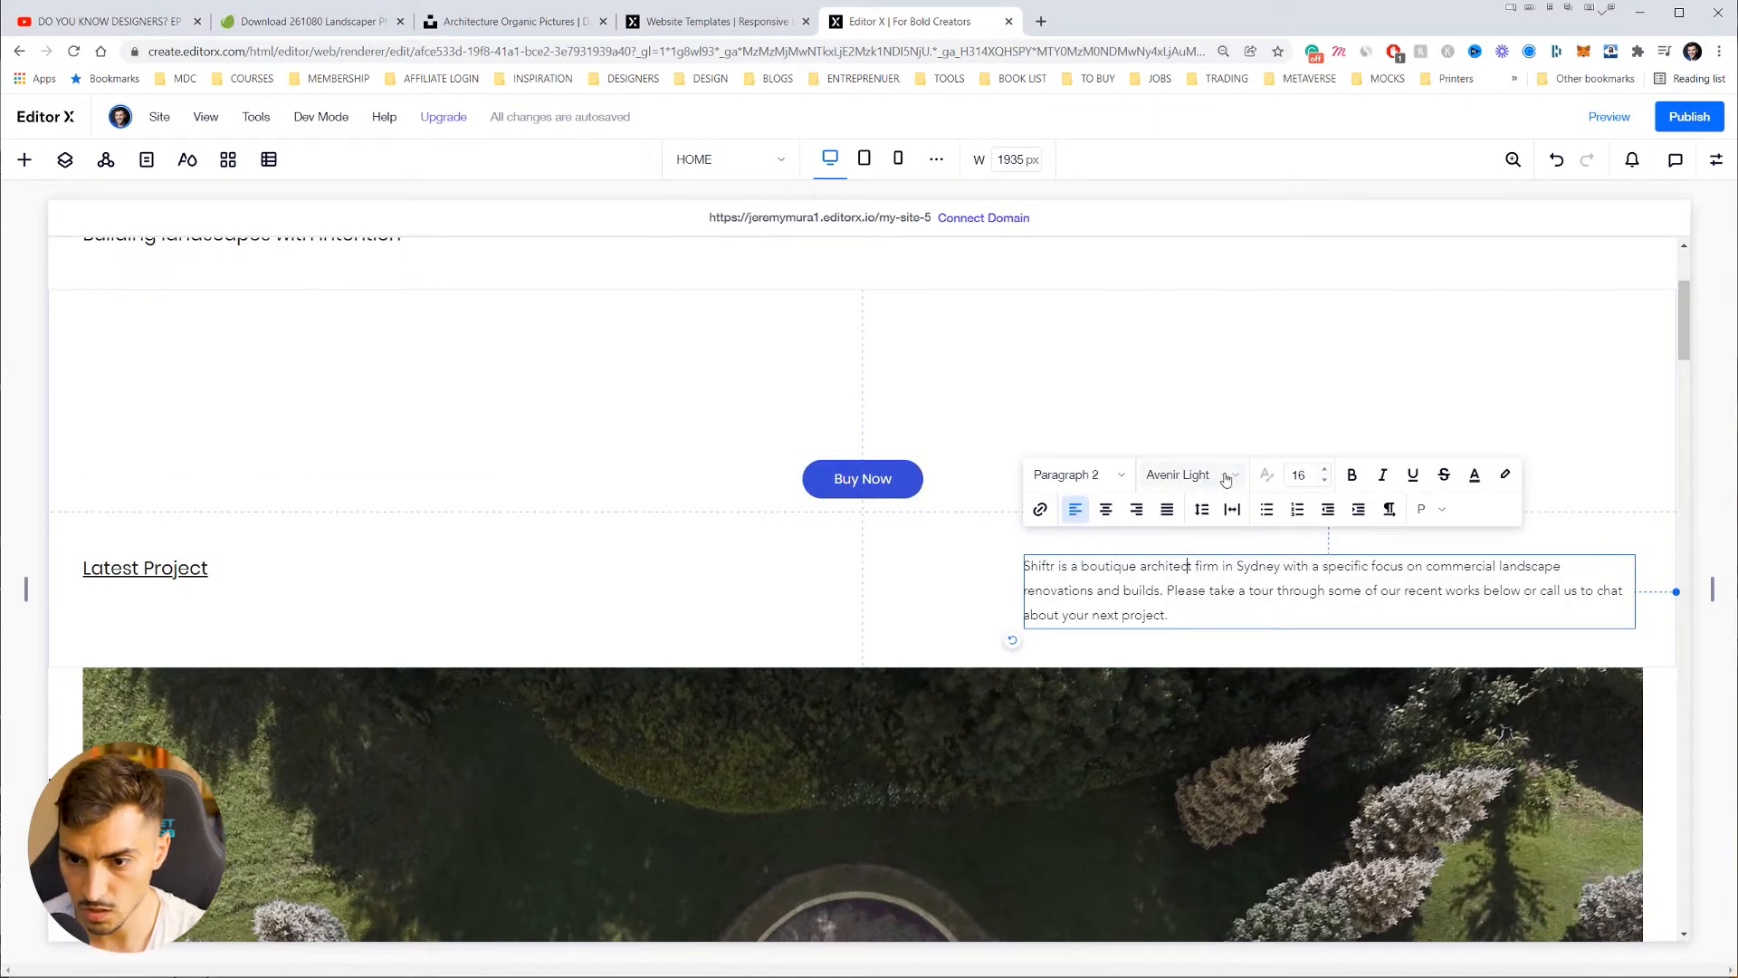
Step: Increase the paragraph's font size to 18
key("ctrl+a")
left_click(1324, 469)
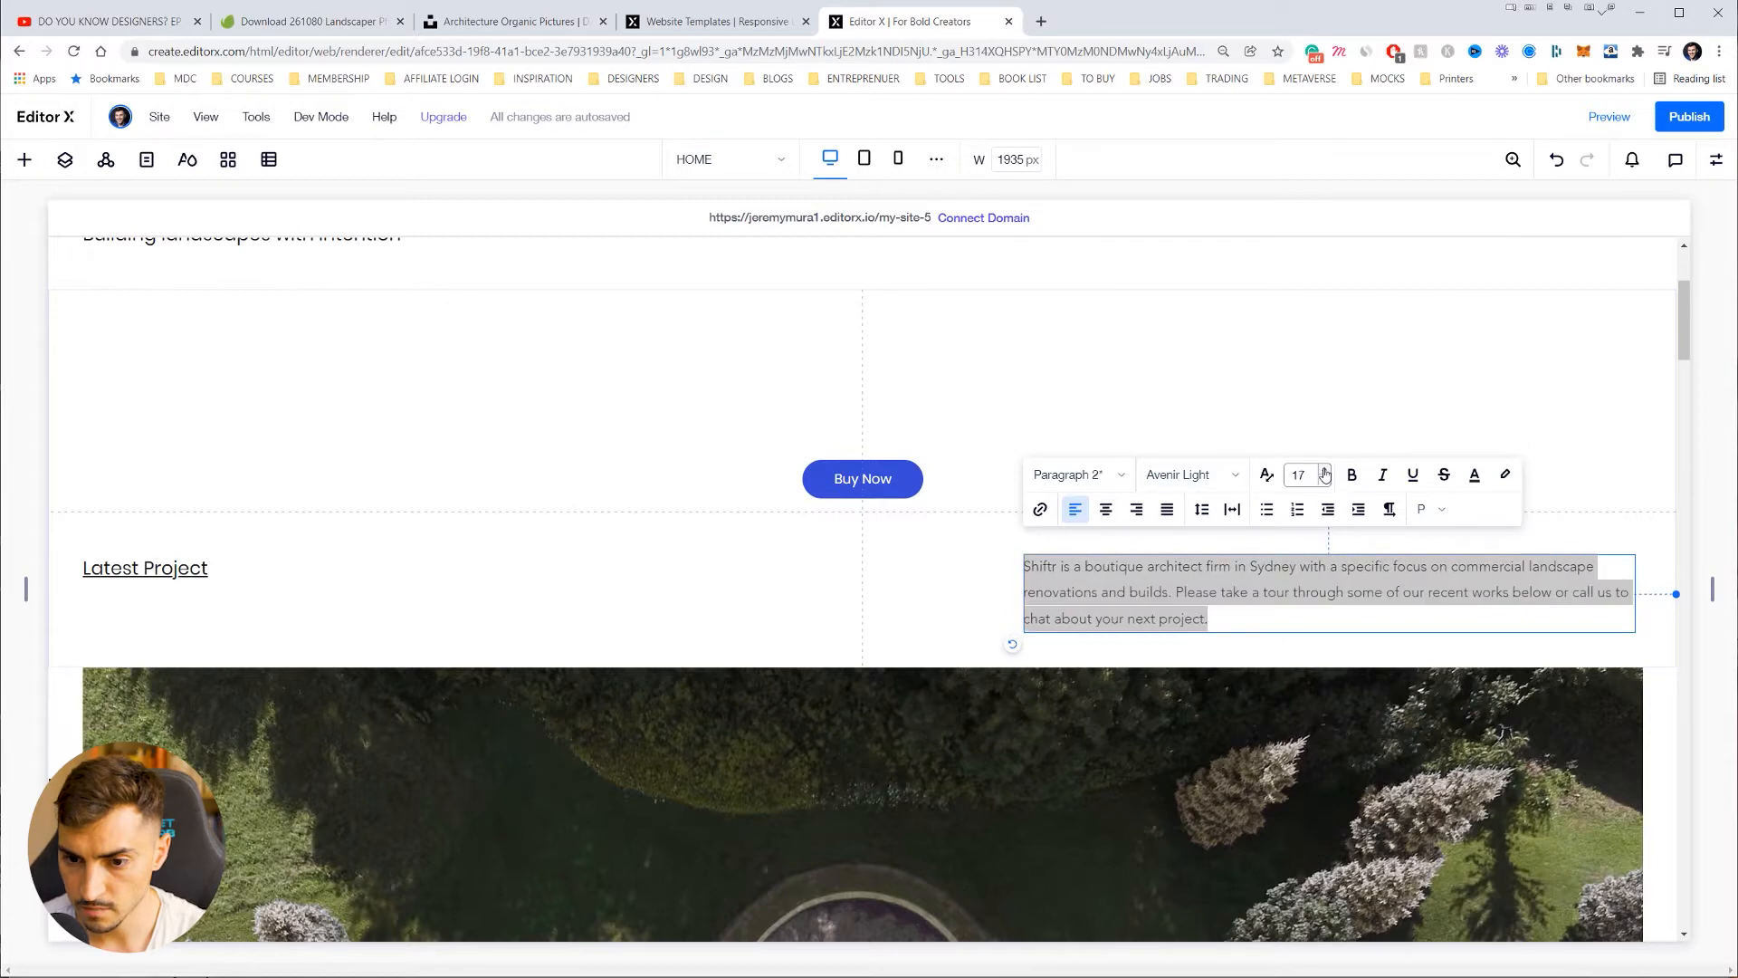
left_click(1324, 469)
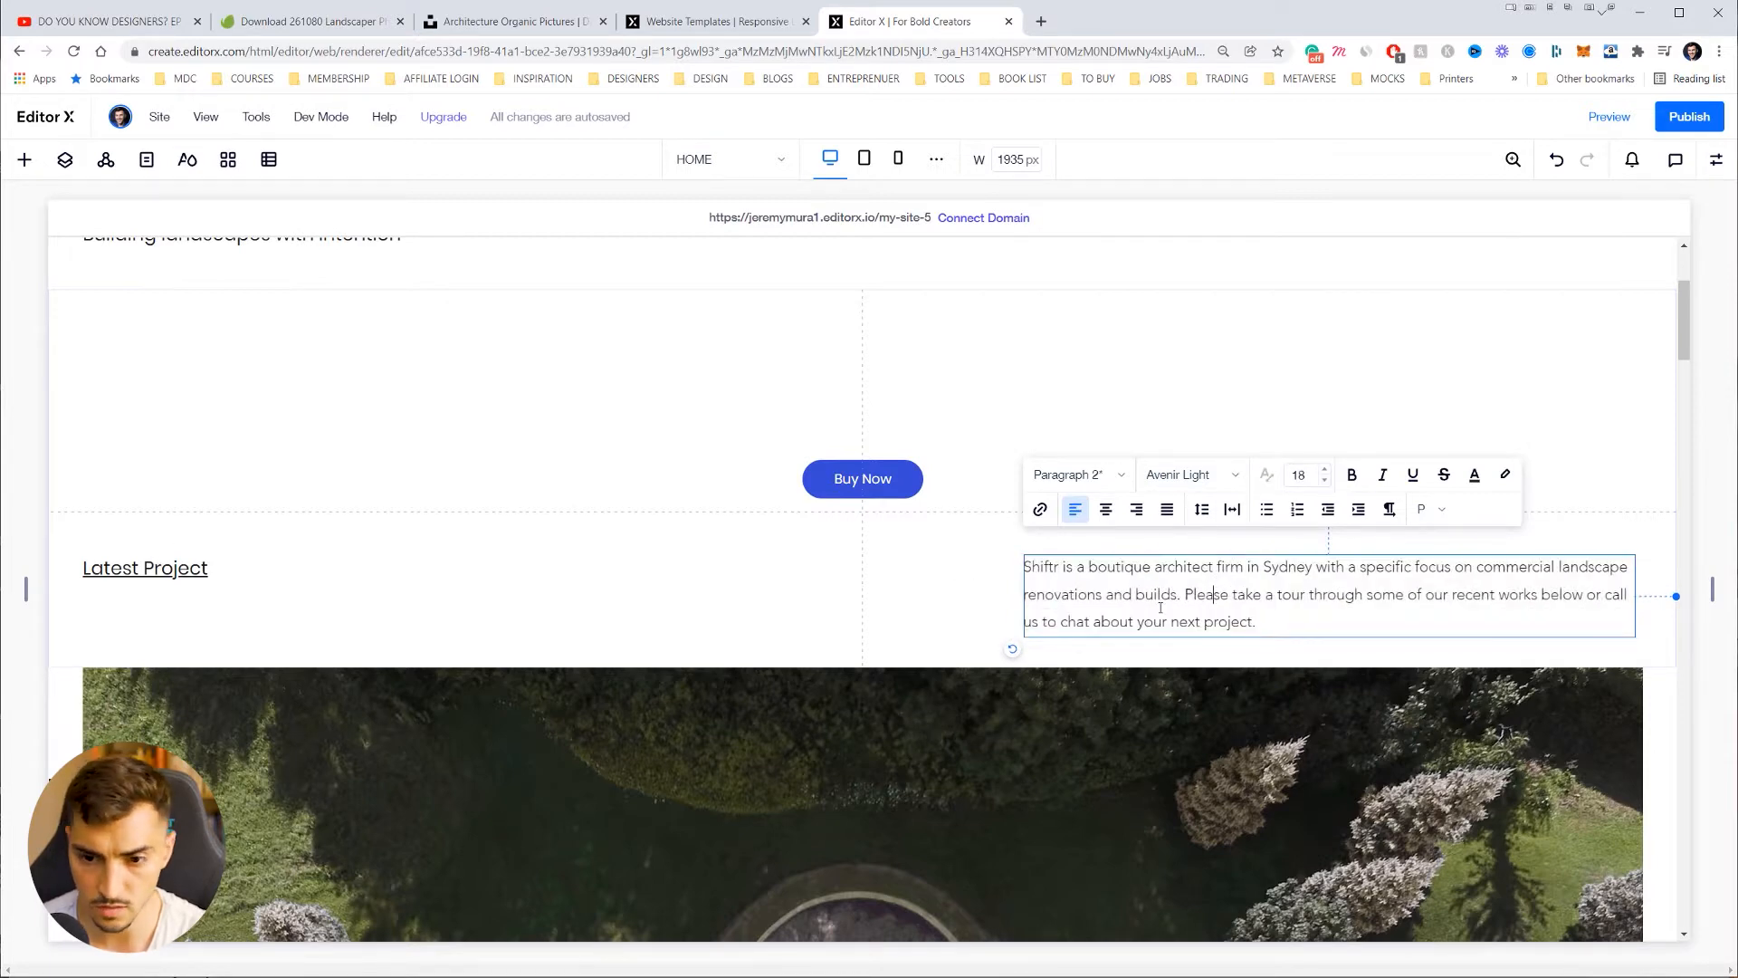
scroll(496, 411, "up", 3)
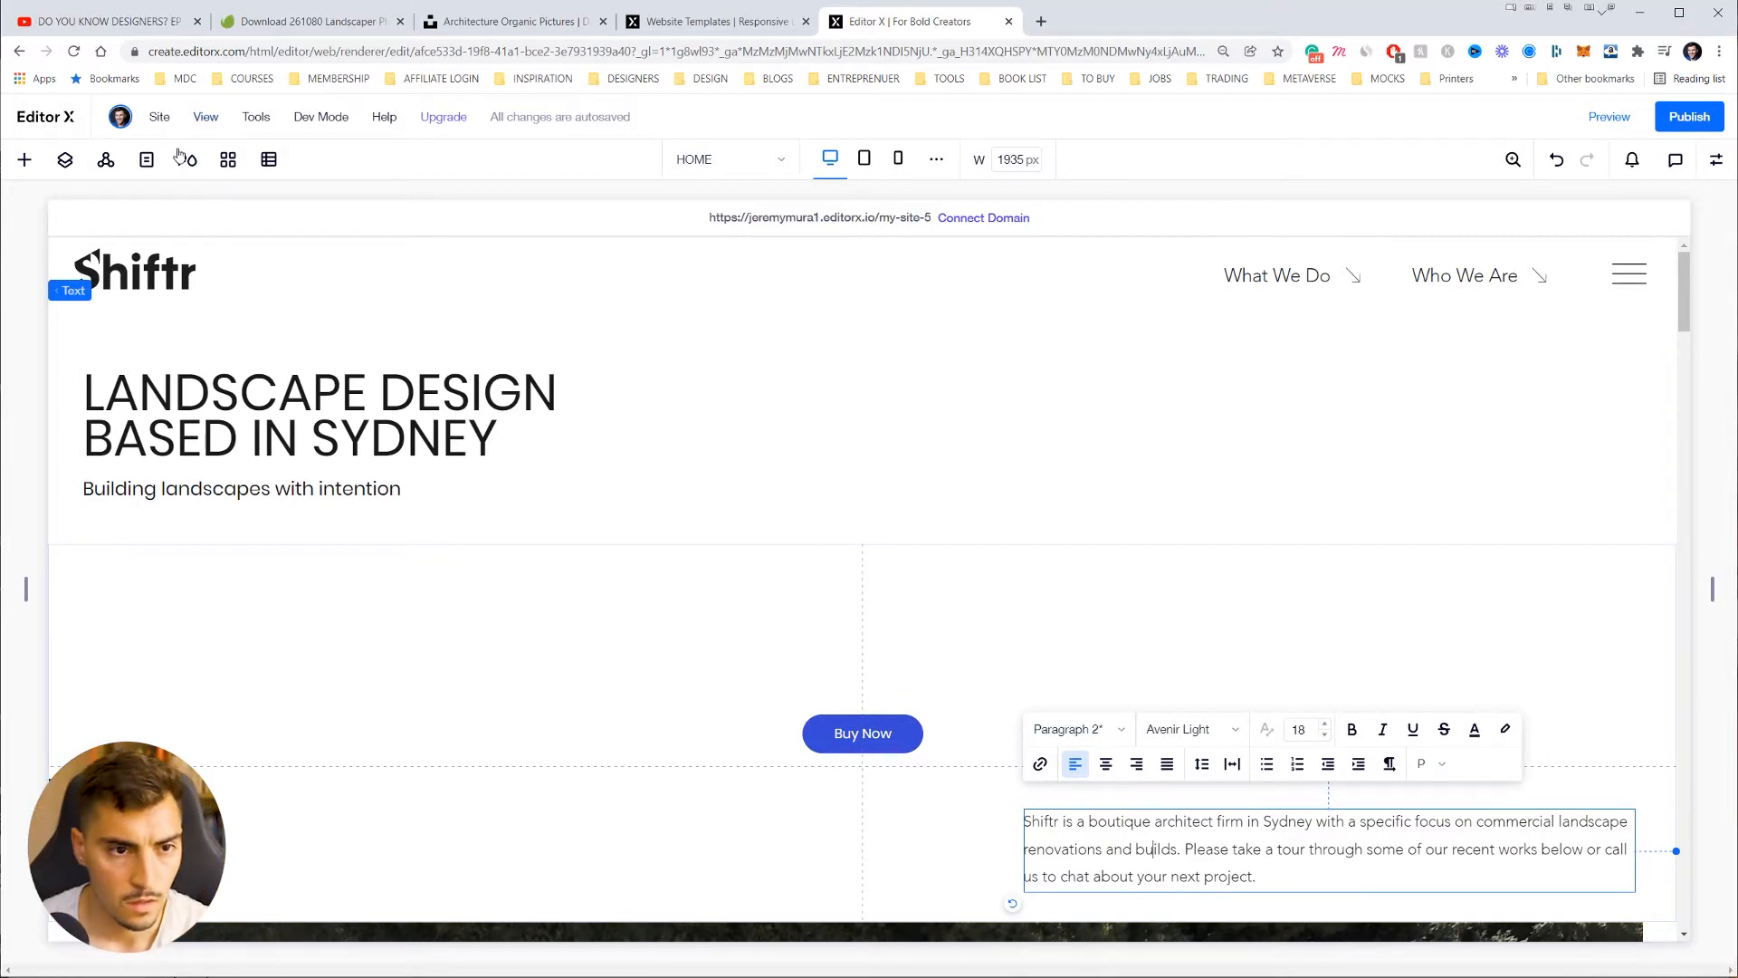
left_click(186, 159)
Step: Edit the site's Heading 1 style, browsing fonts and trying Noticia Text
left_click(188, 163)
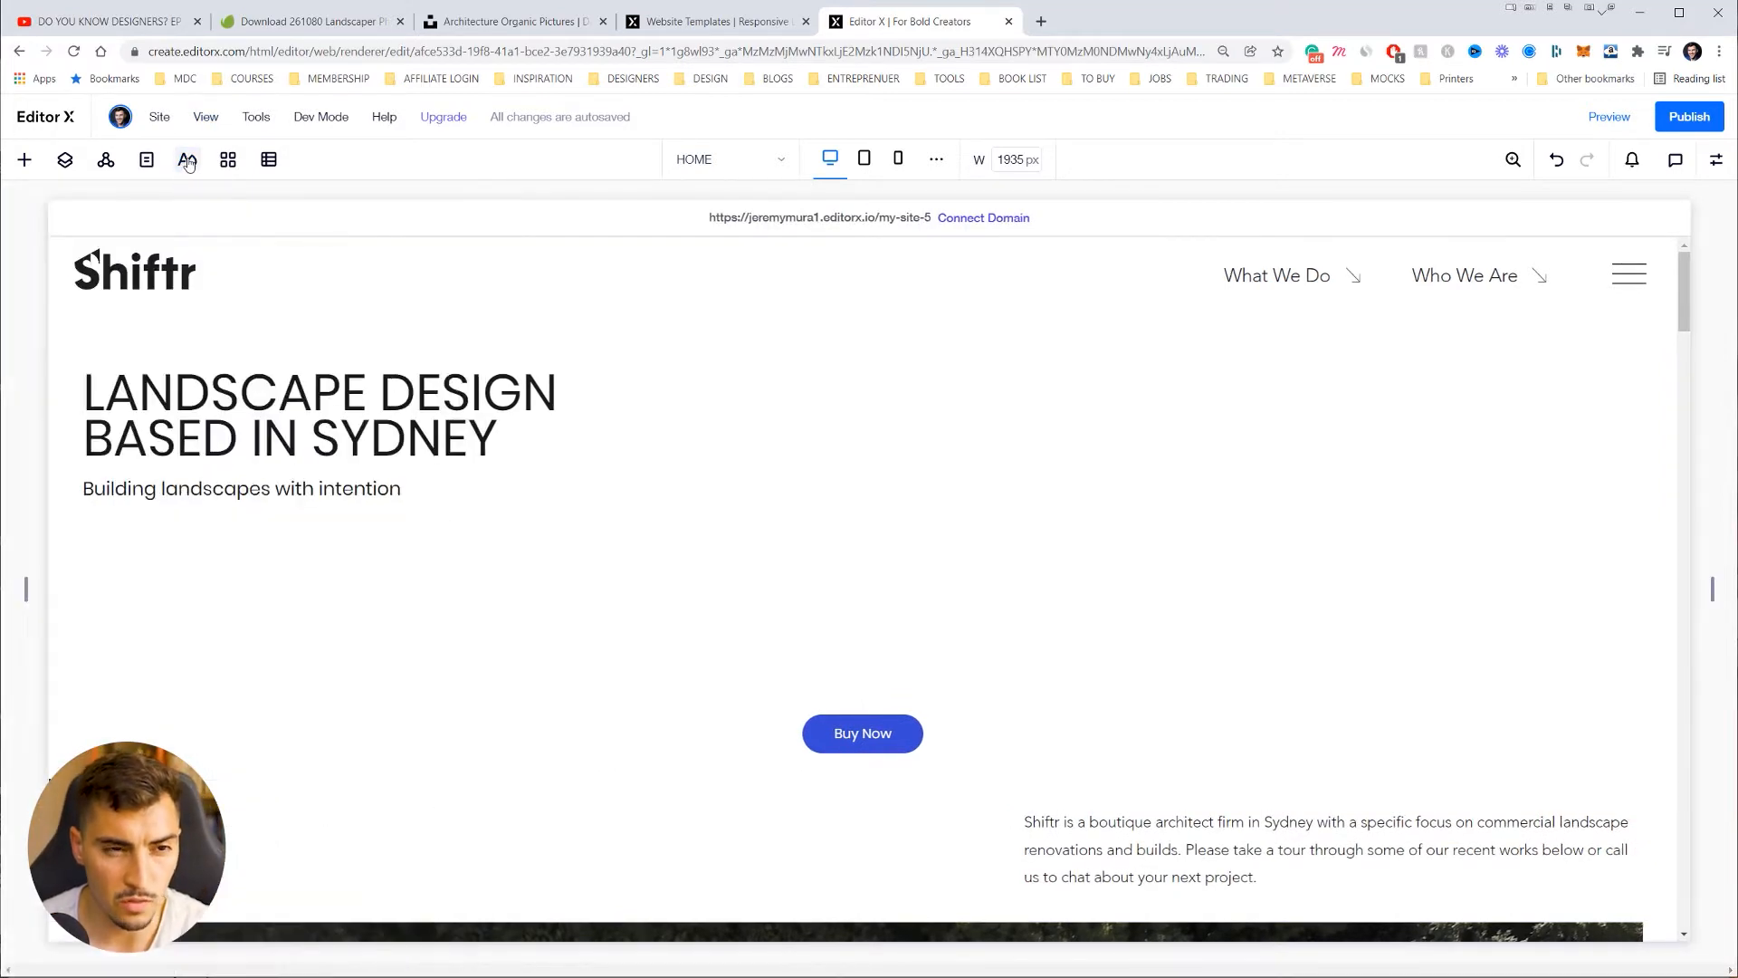
left_click(187, 162)
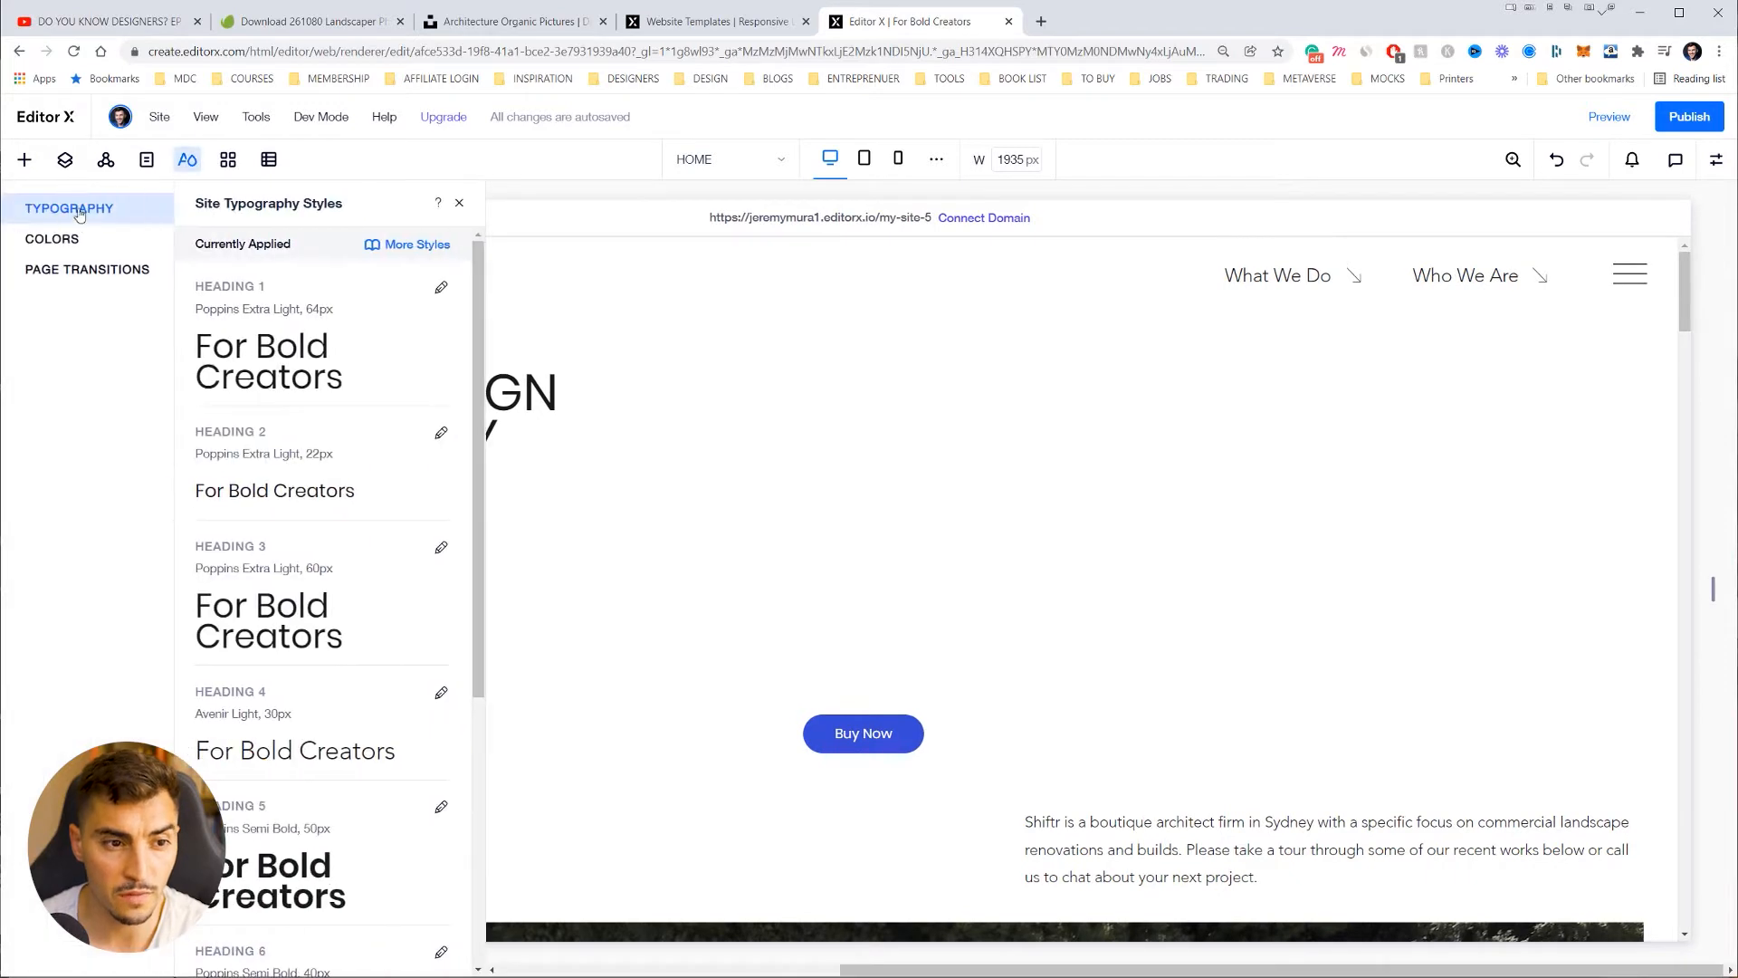
left_click(306, 353)
left_click(717, 334)
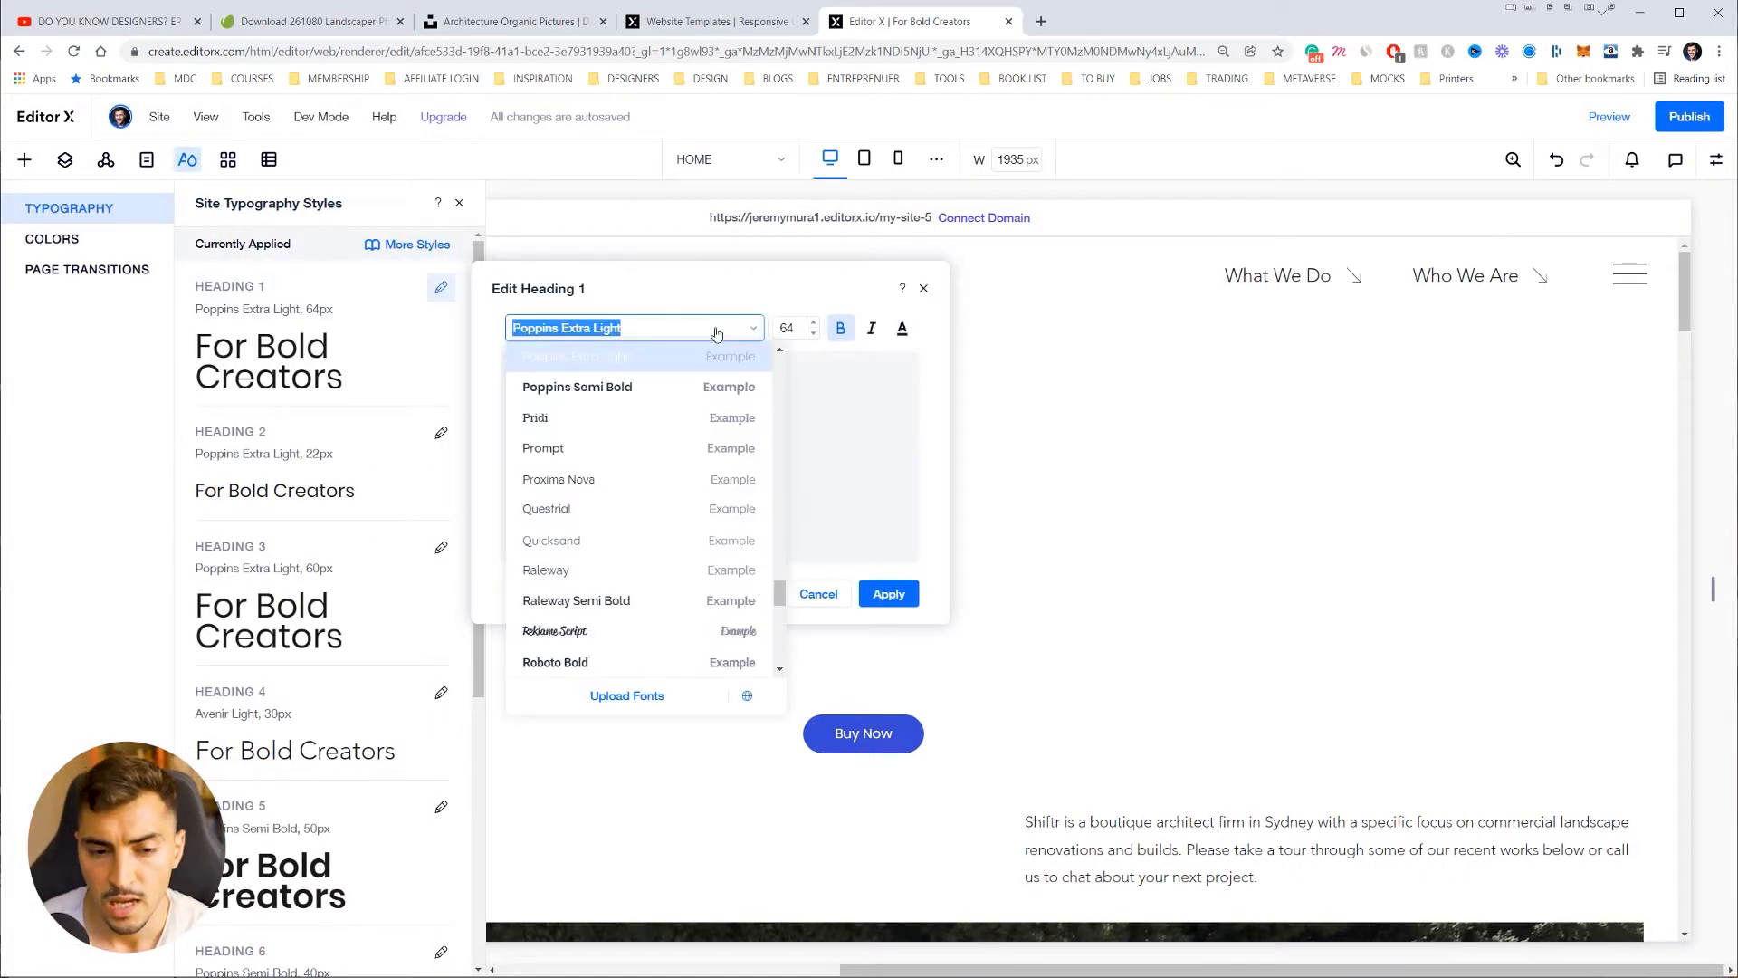
scroll(606, 416, "down", 5)
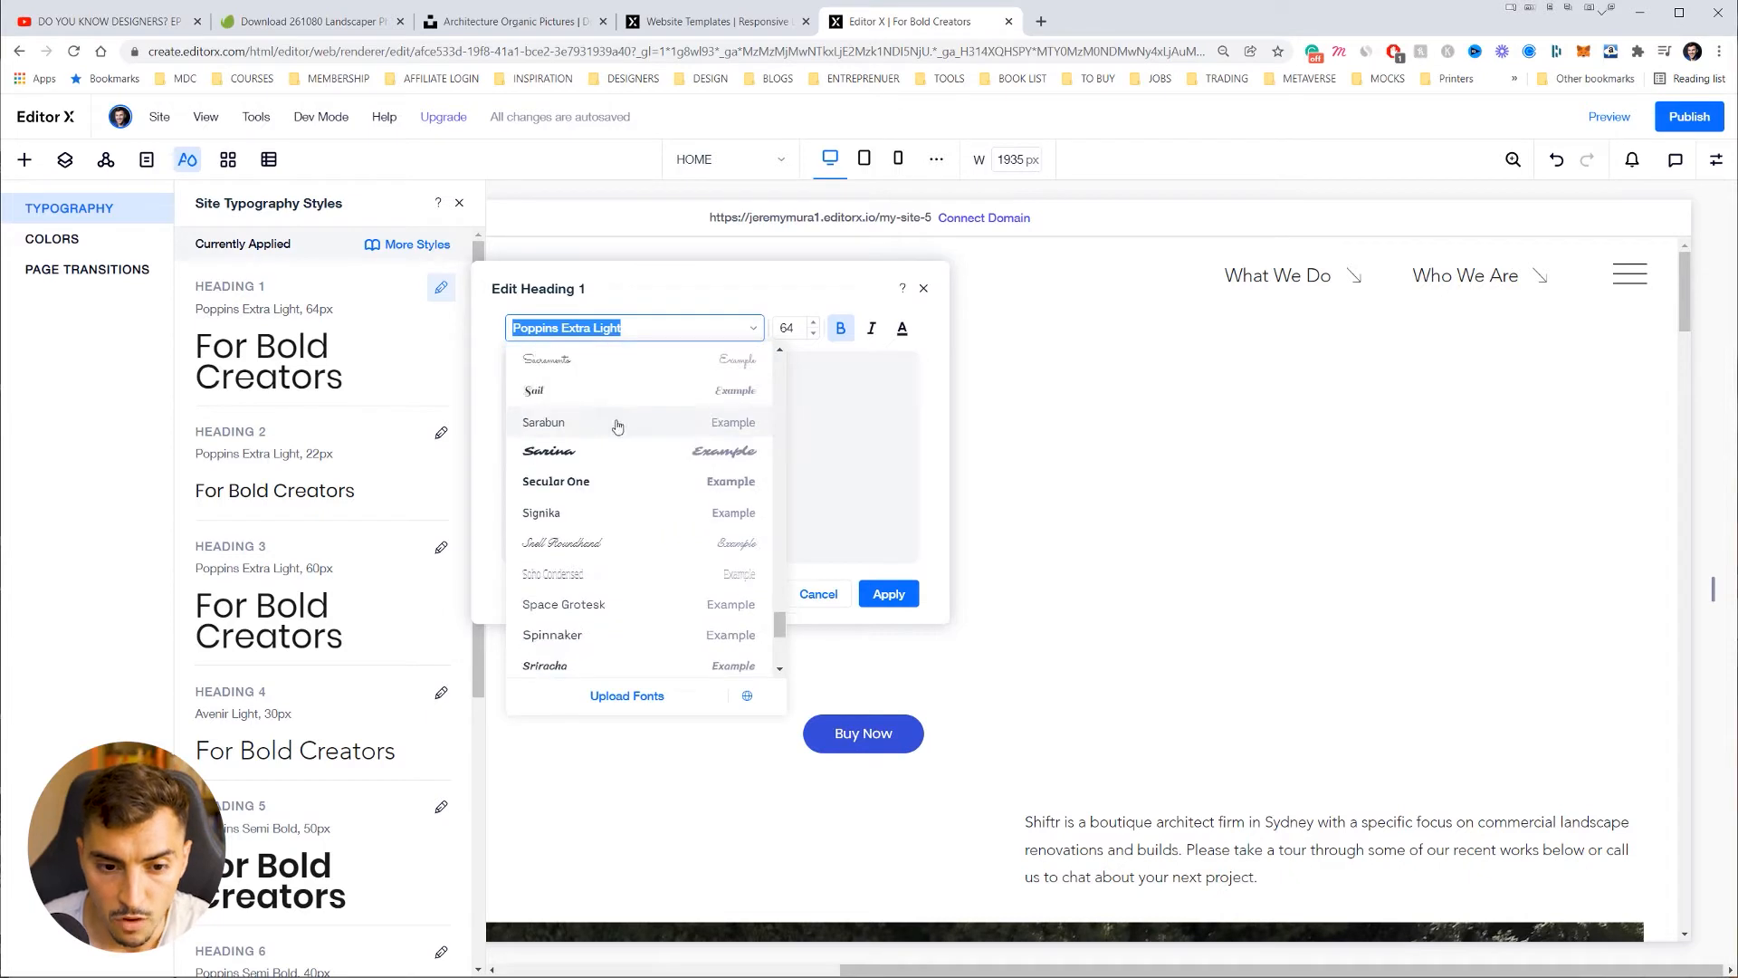
scroll(634, 439, "down", 3)
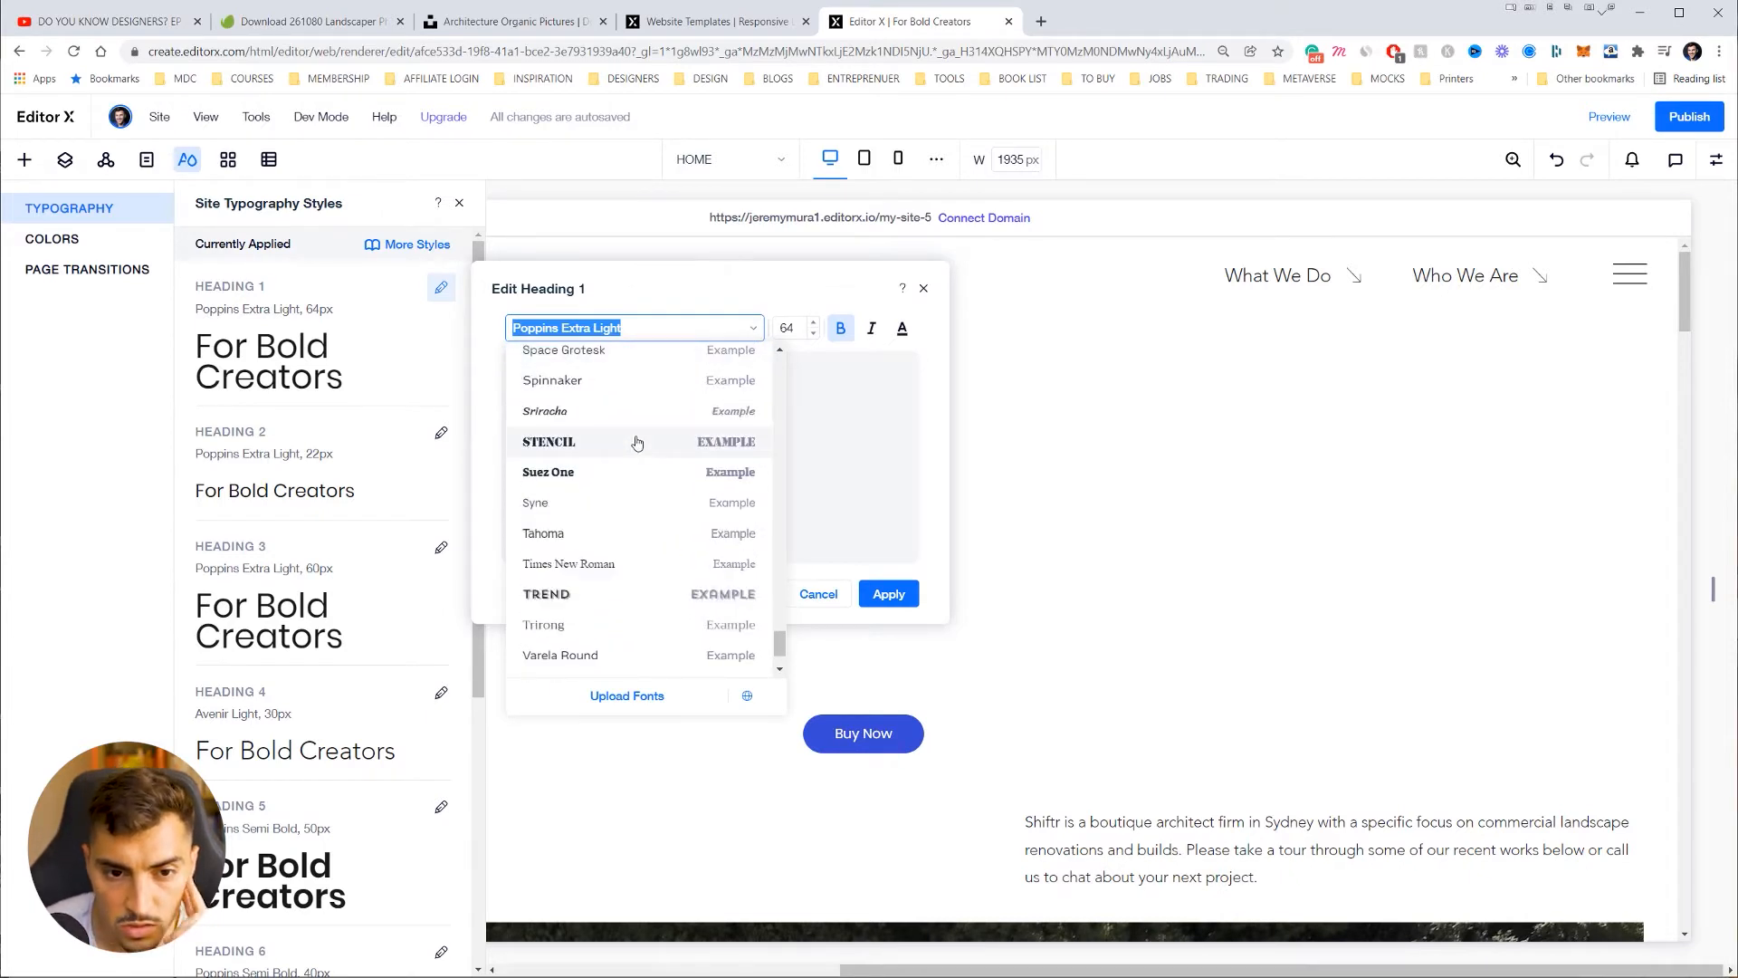
scroll(636, 418, "down", 1)
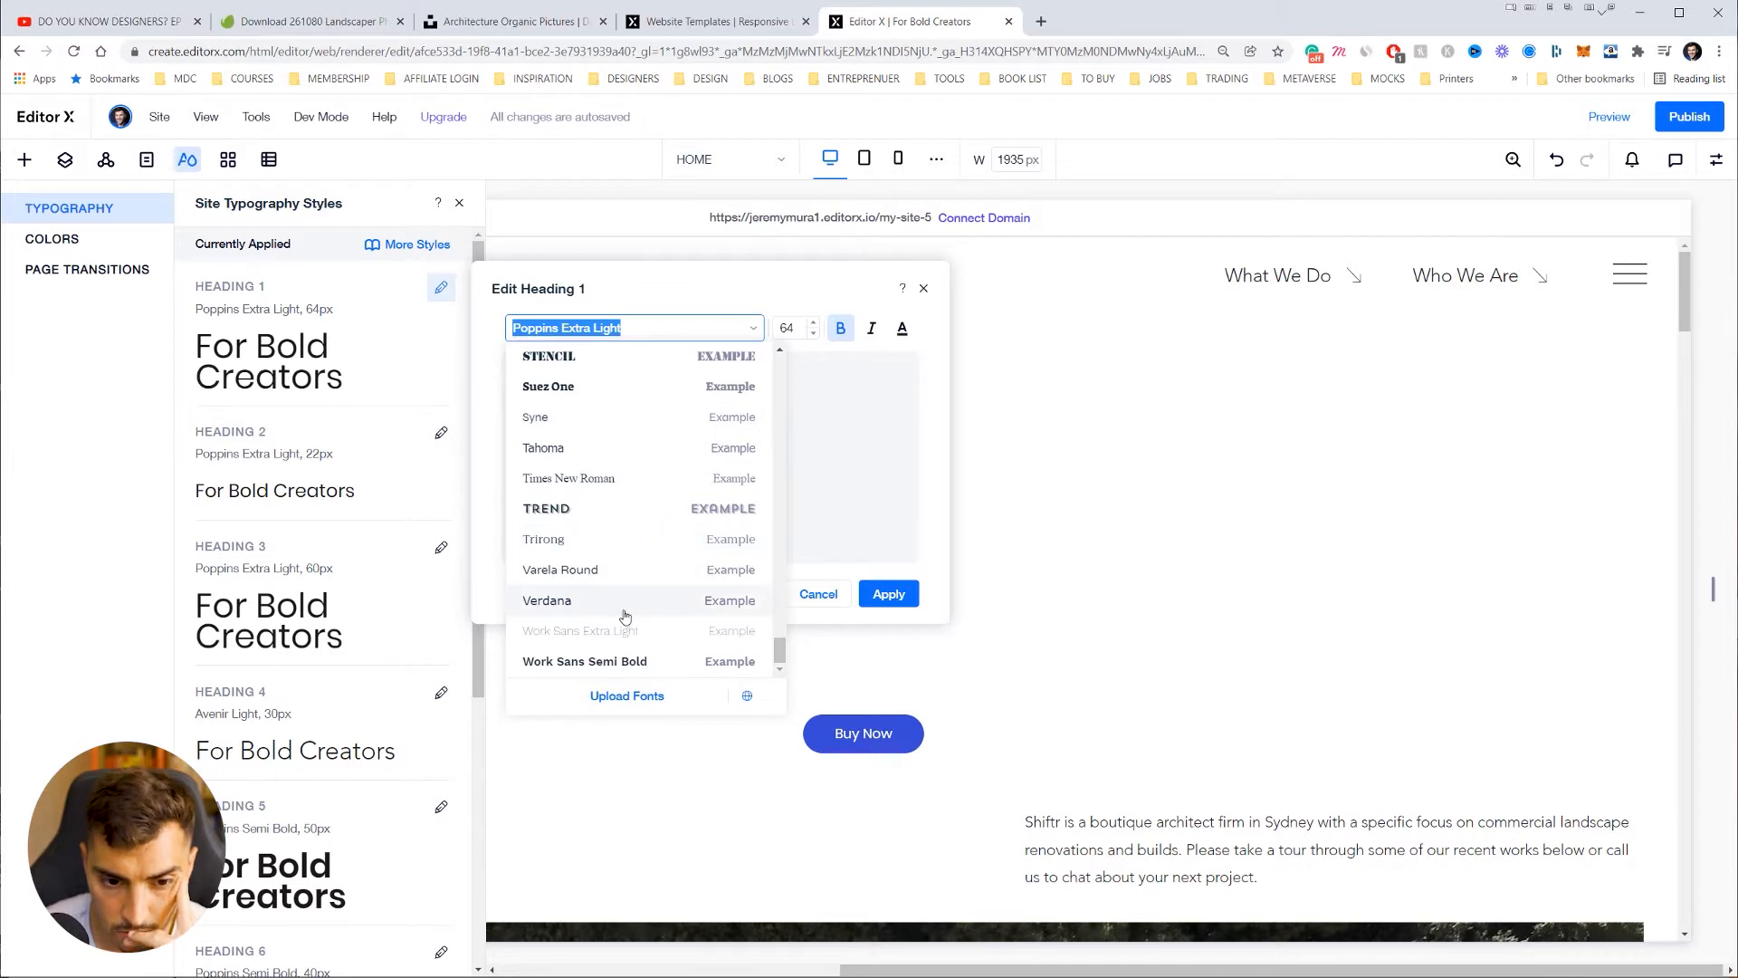
scroll(645, 640, "up", 5)
scroll(612, 501, "up", 10)
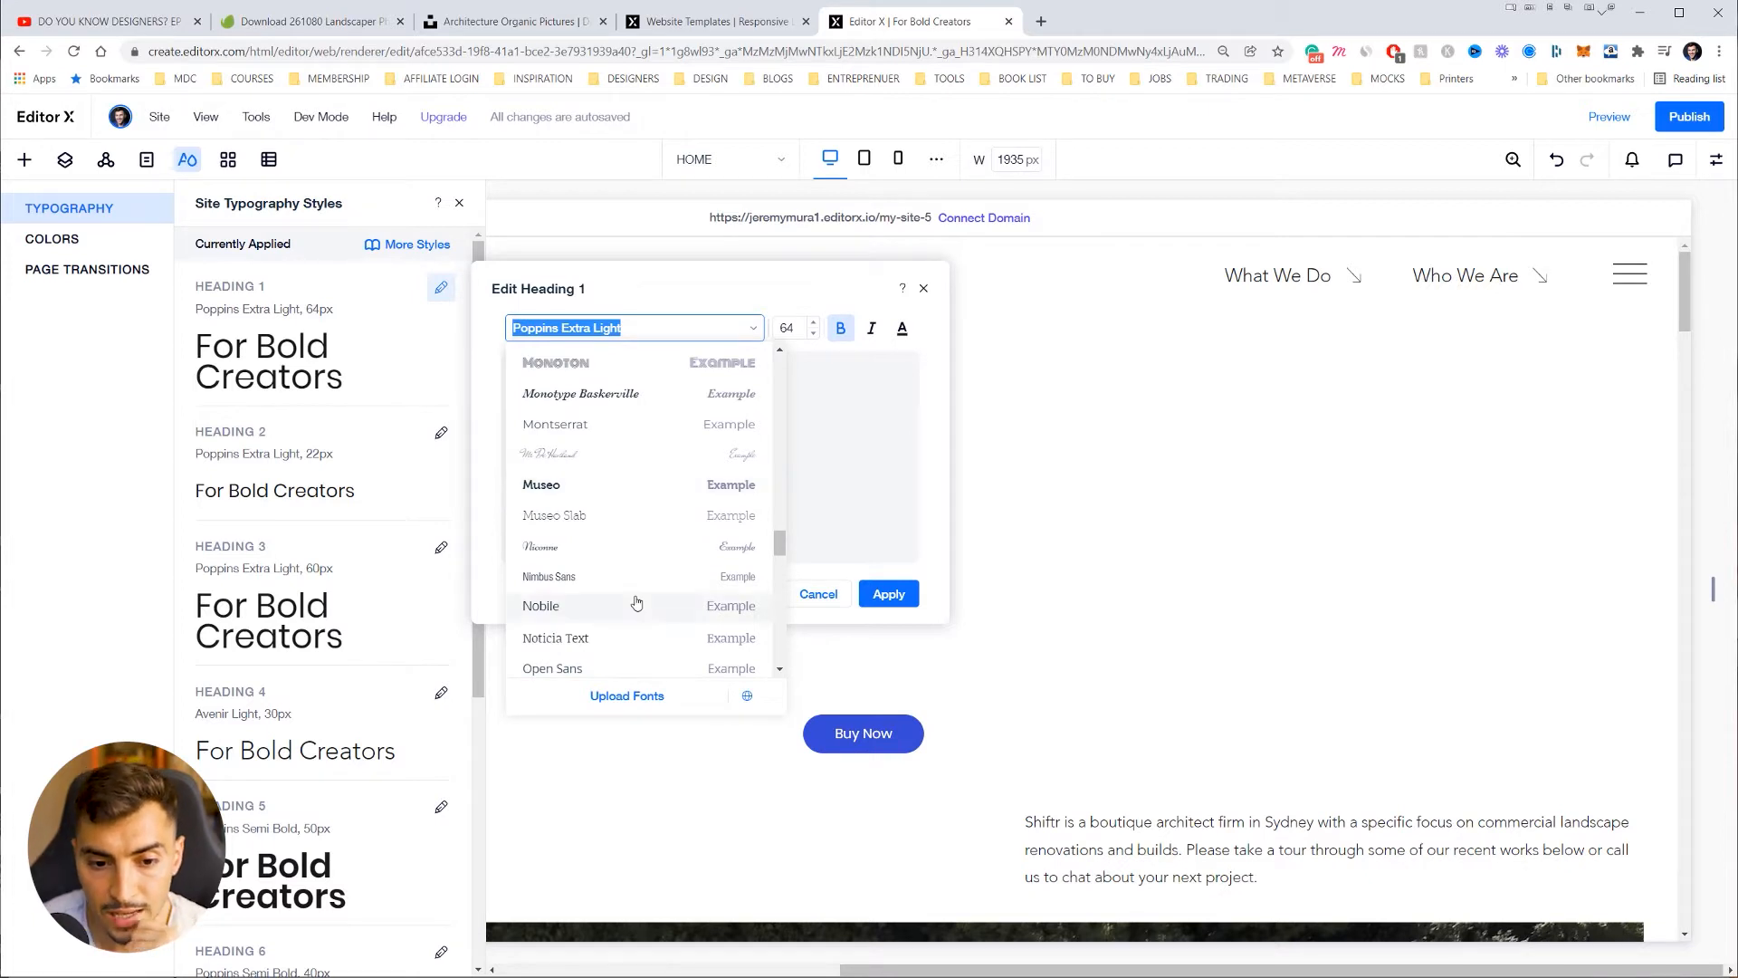
left_click(584, 639)
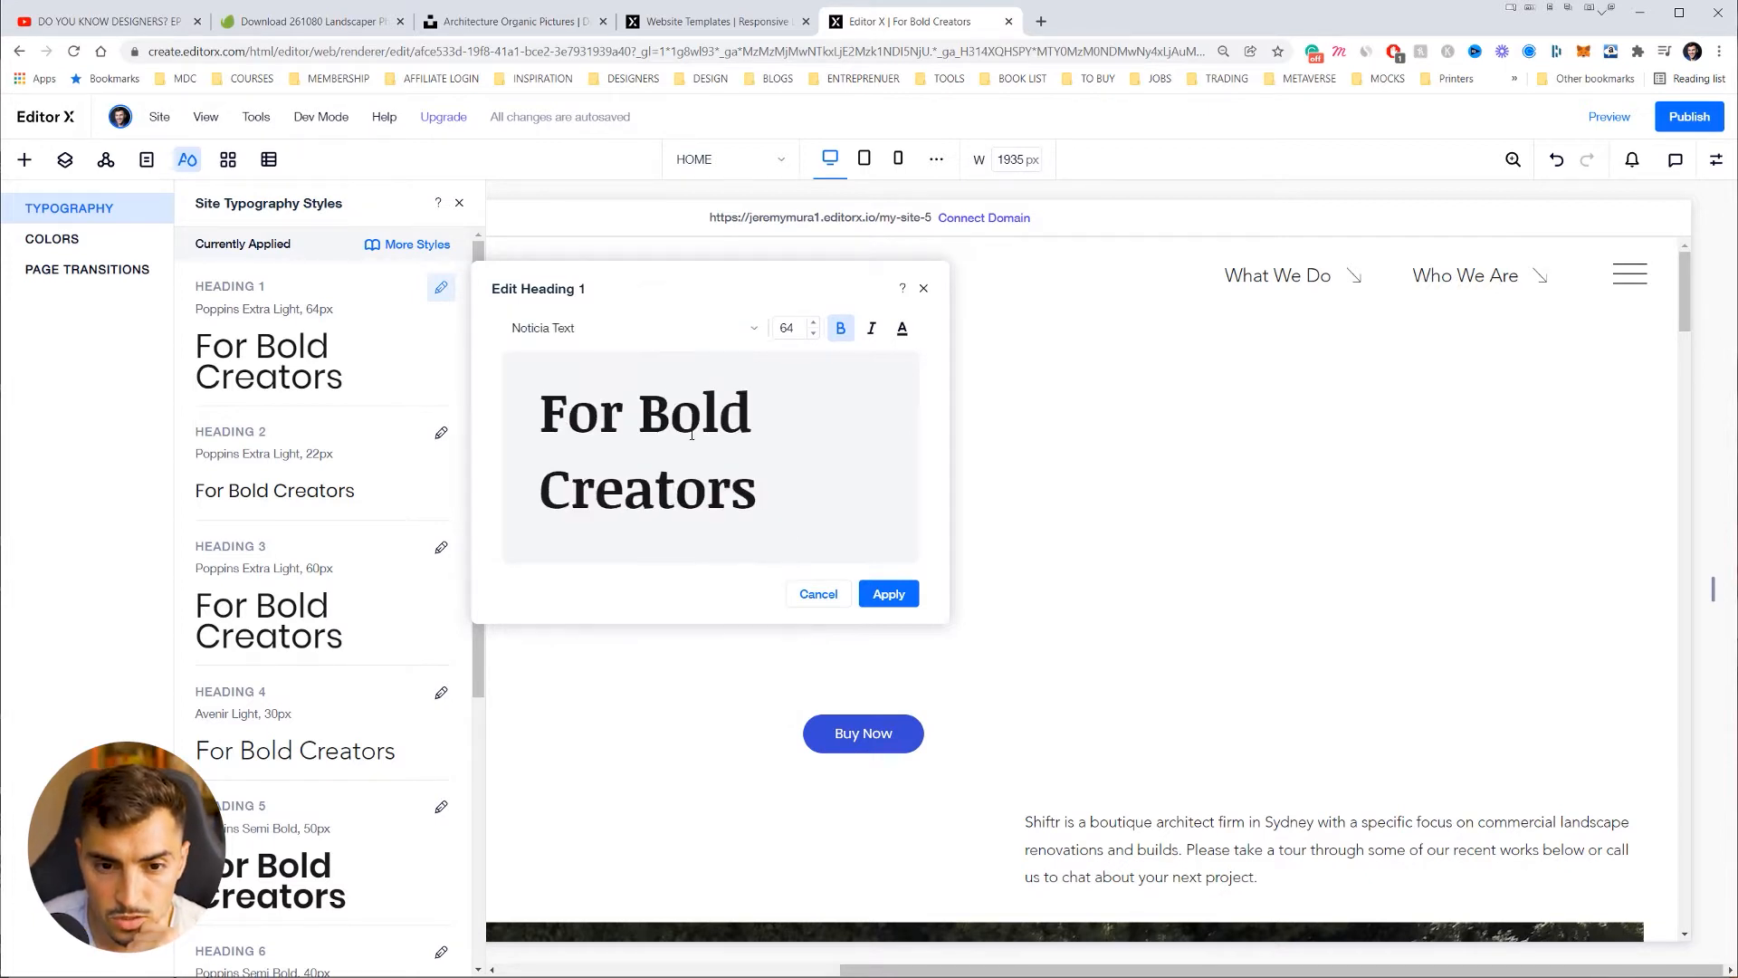
Step: Switch Heading 1 to Libre Baskerville and apply it
left_click(643, 327)
scroll(715, 468, "up", 5)
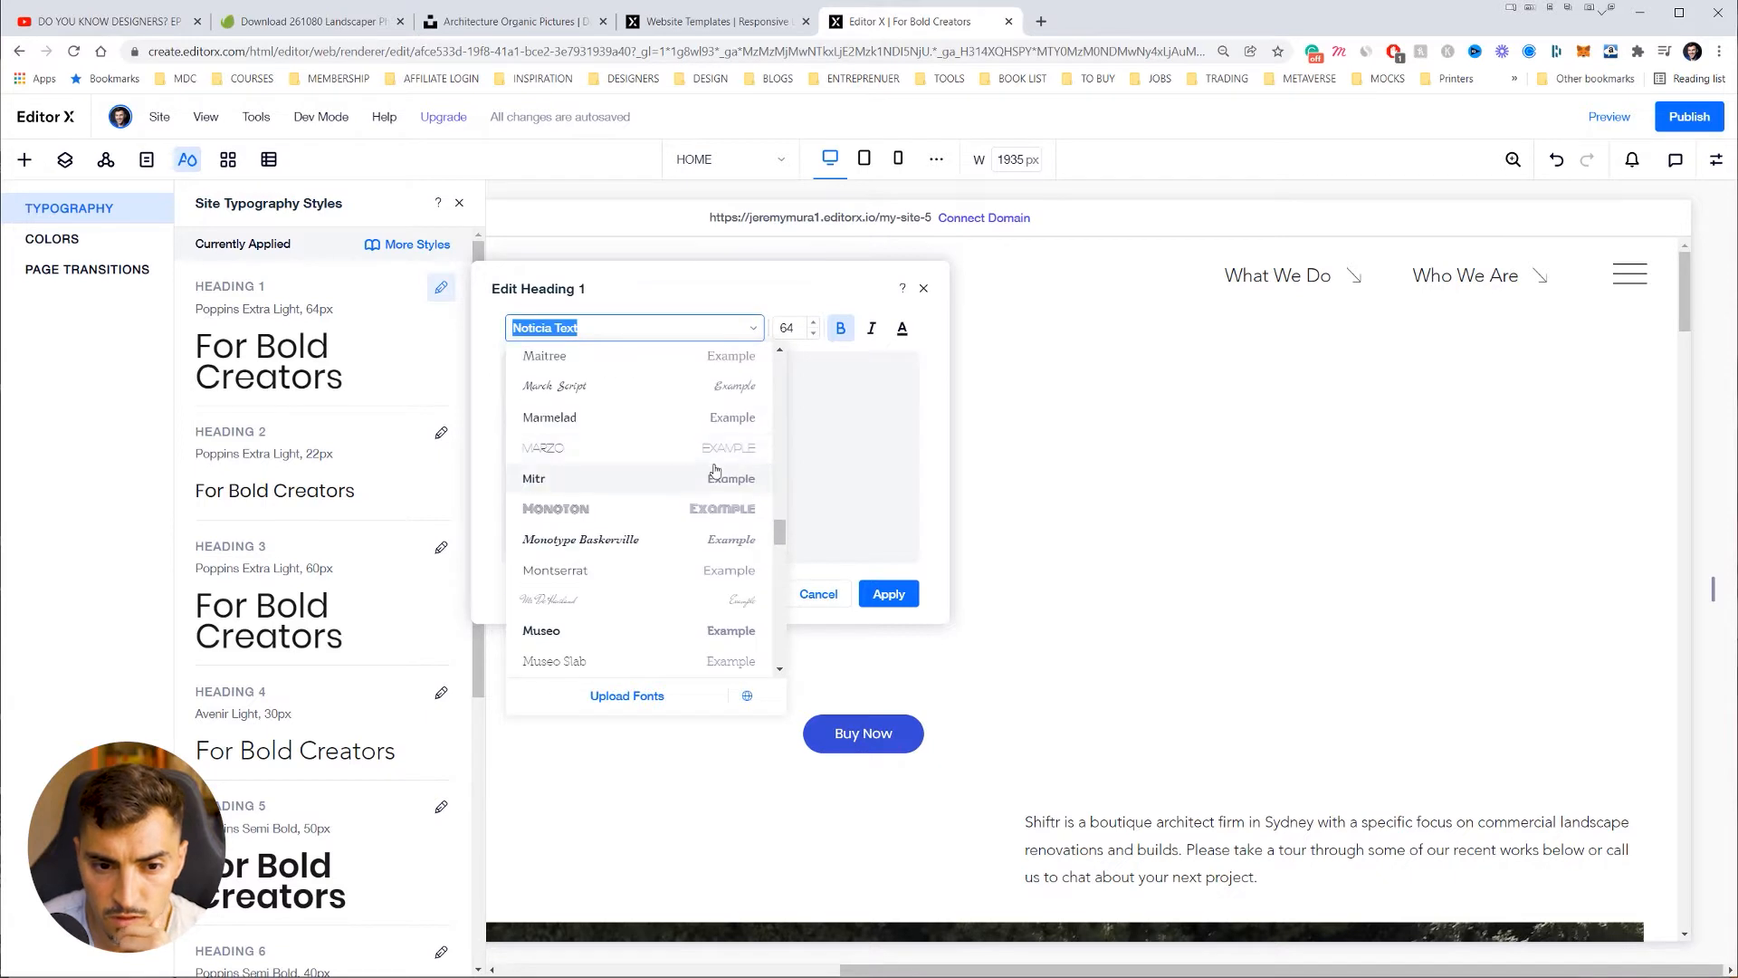
scroll(715, 469, "up", 1)
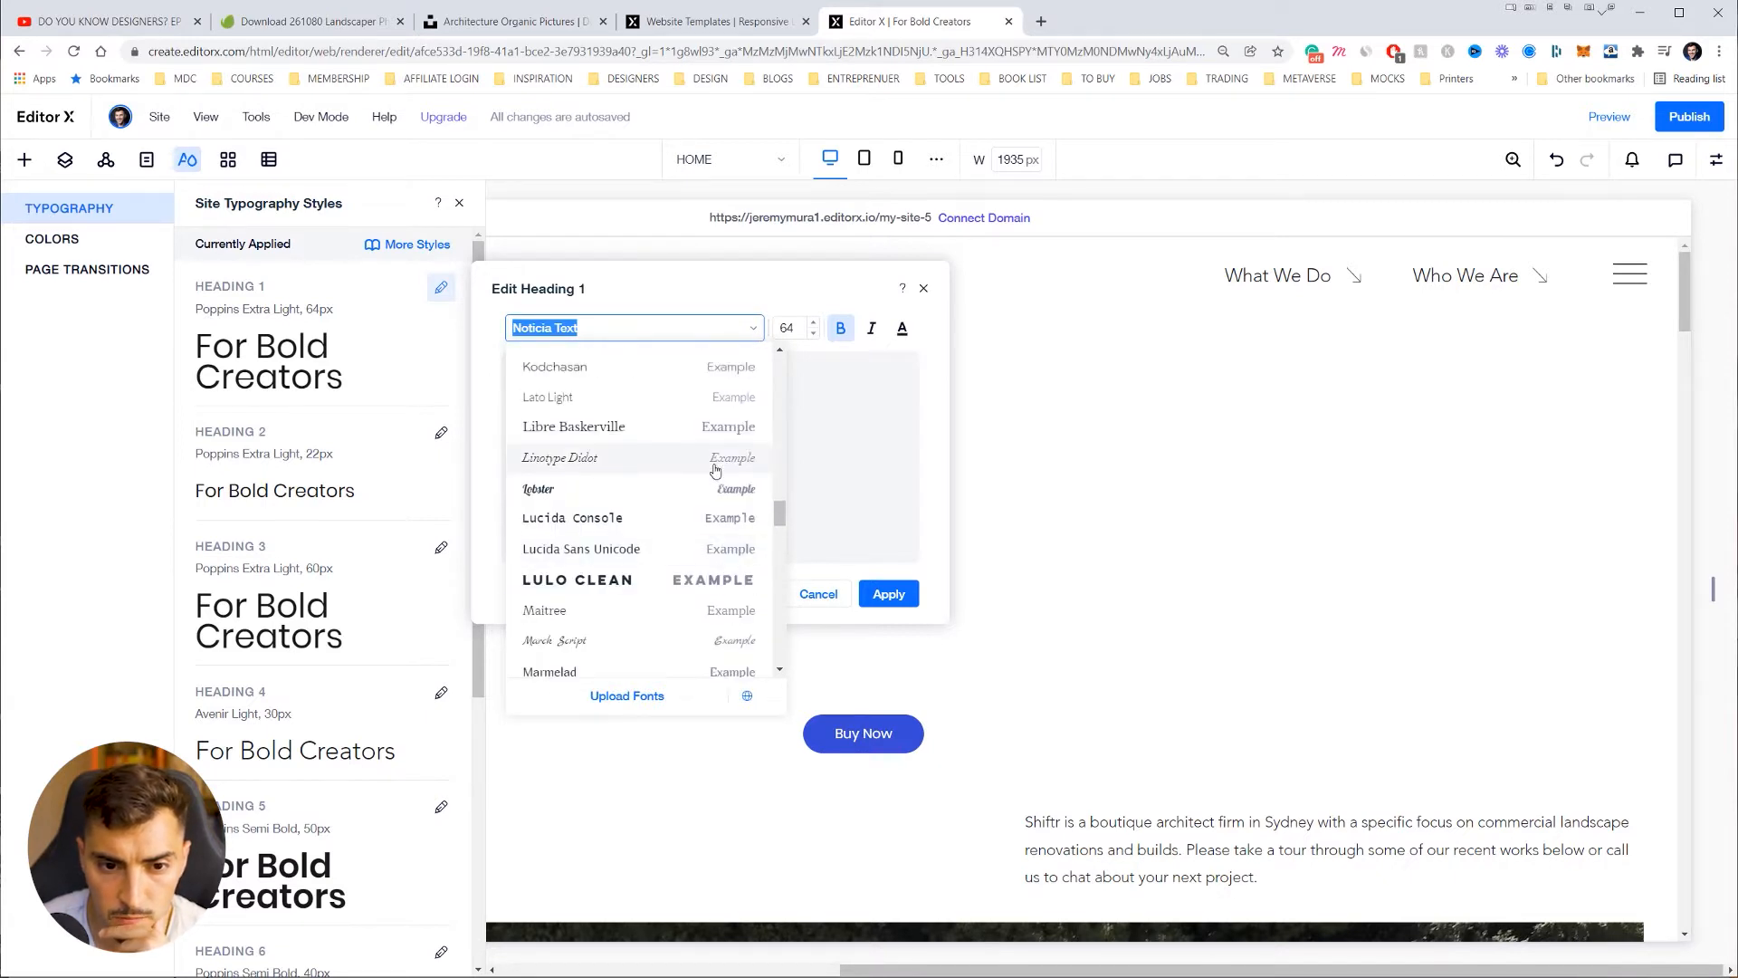
scroll(688, 461, "up", 1)
left_click(657, 509)
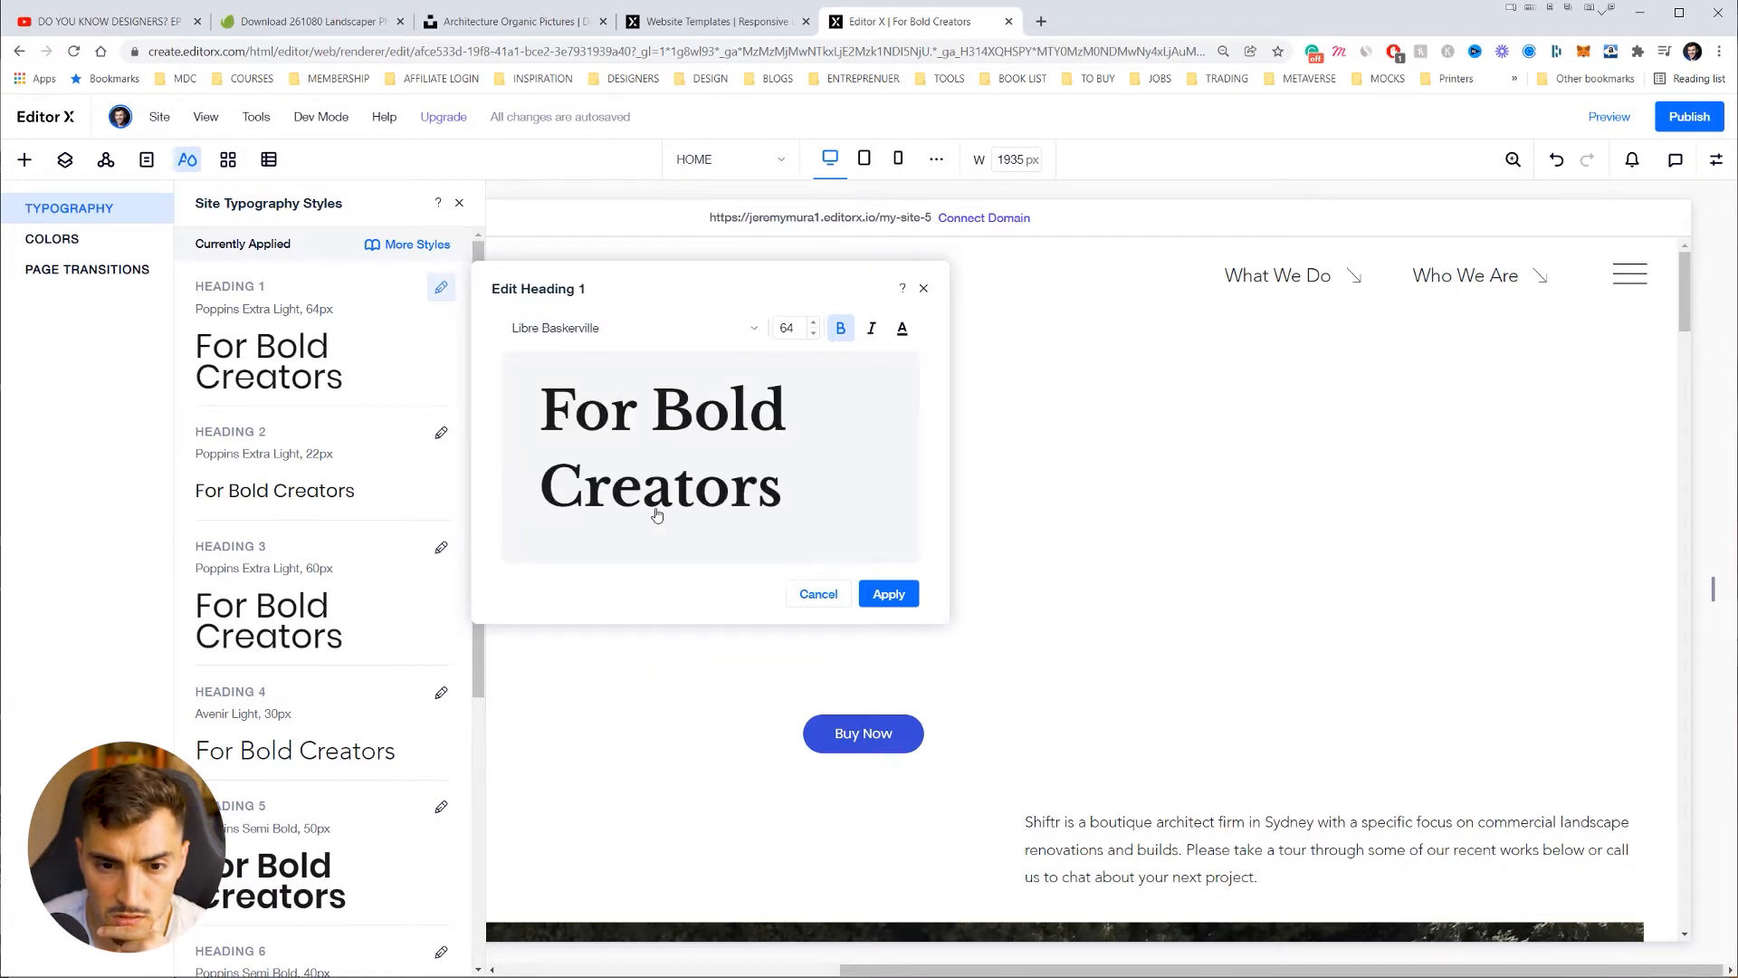
left_click(889, 593)
left_click(441, 432)
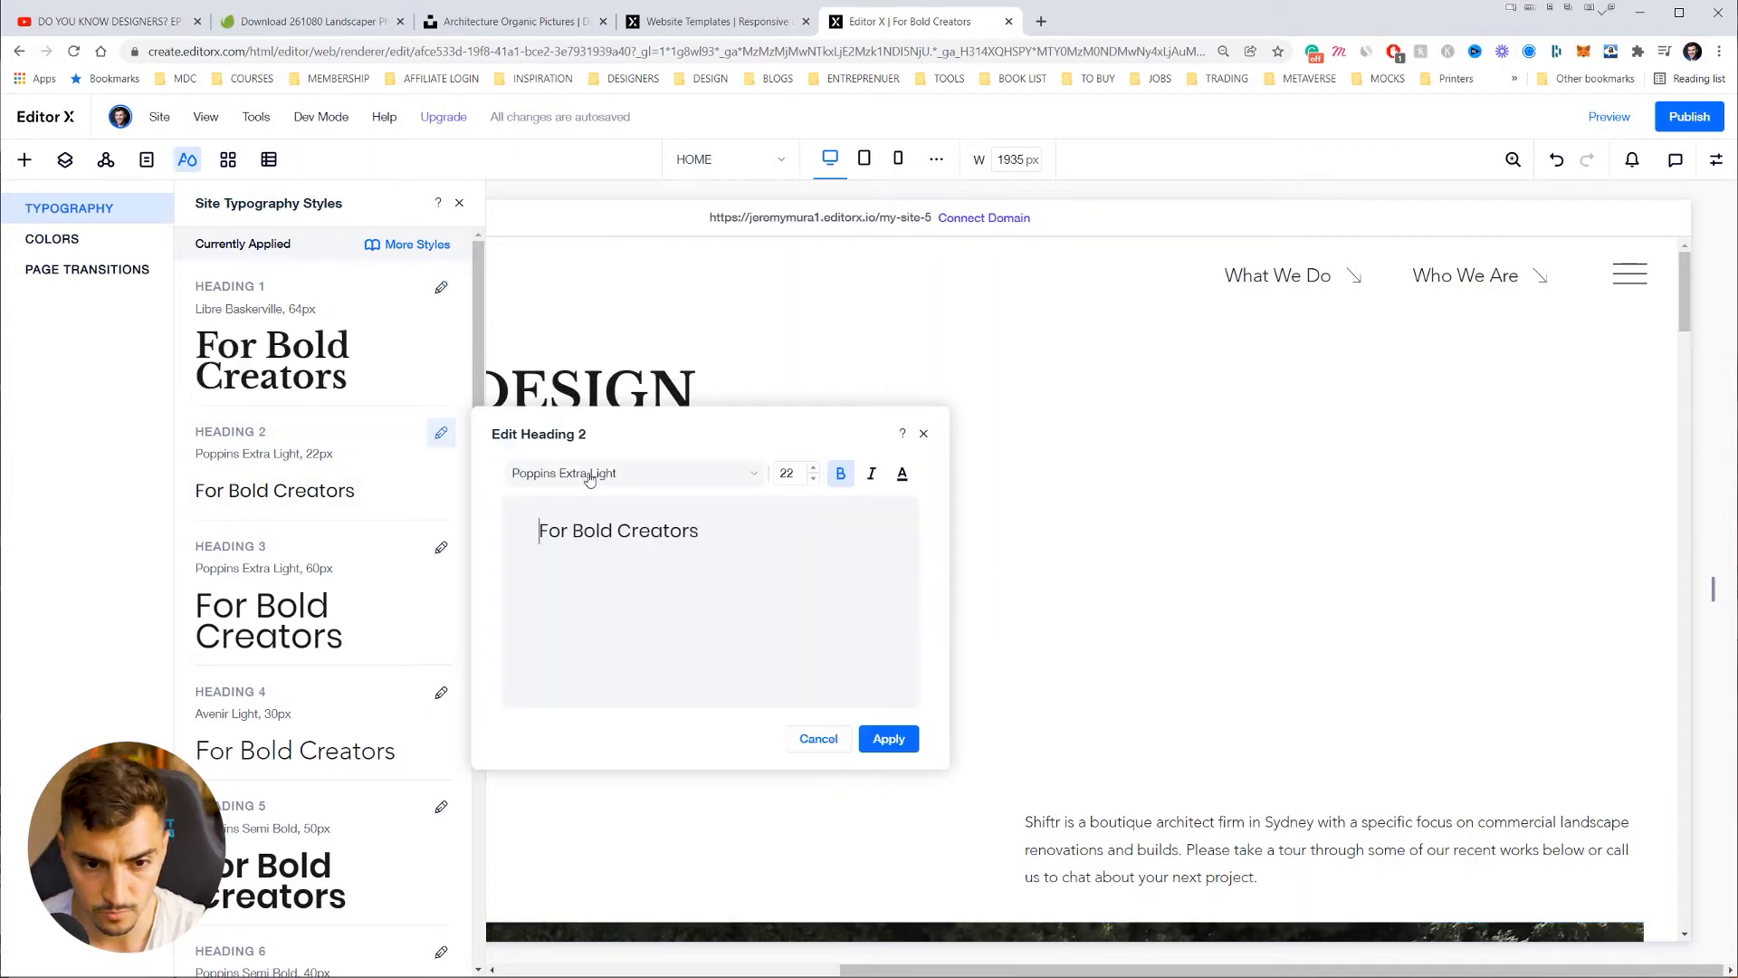
left_click(589, 473)
type("Baskerville")
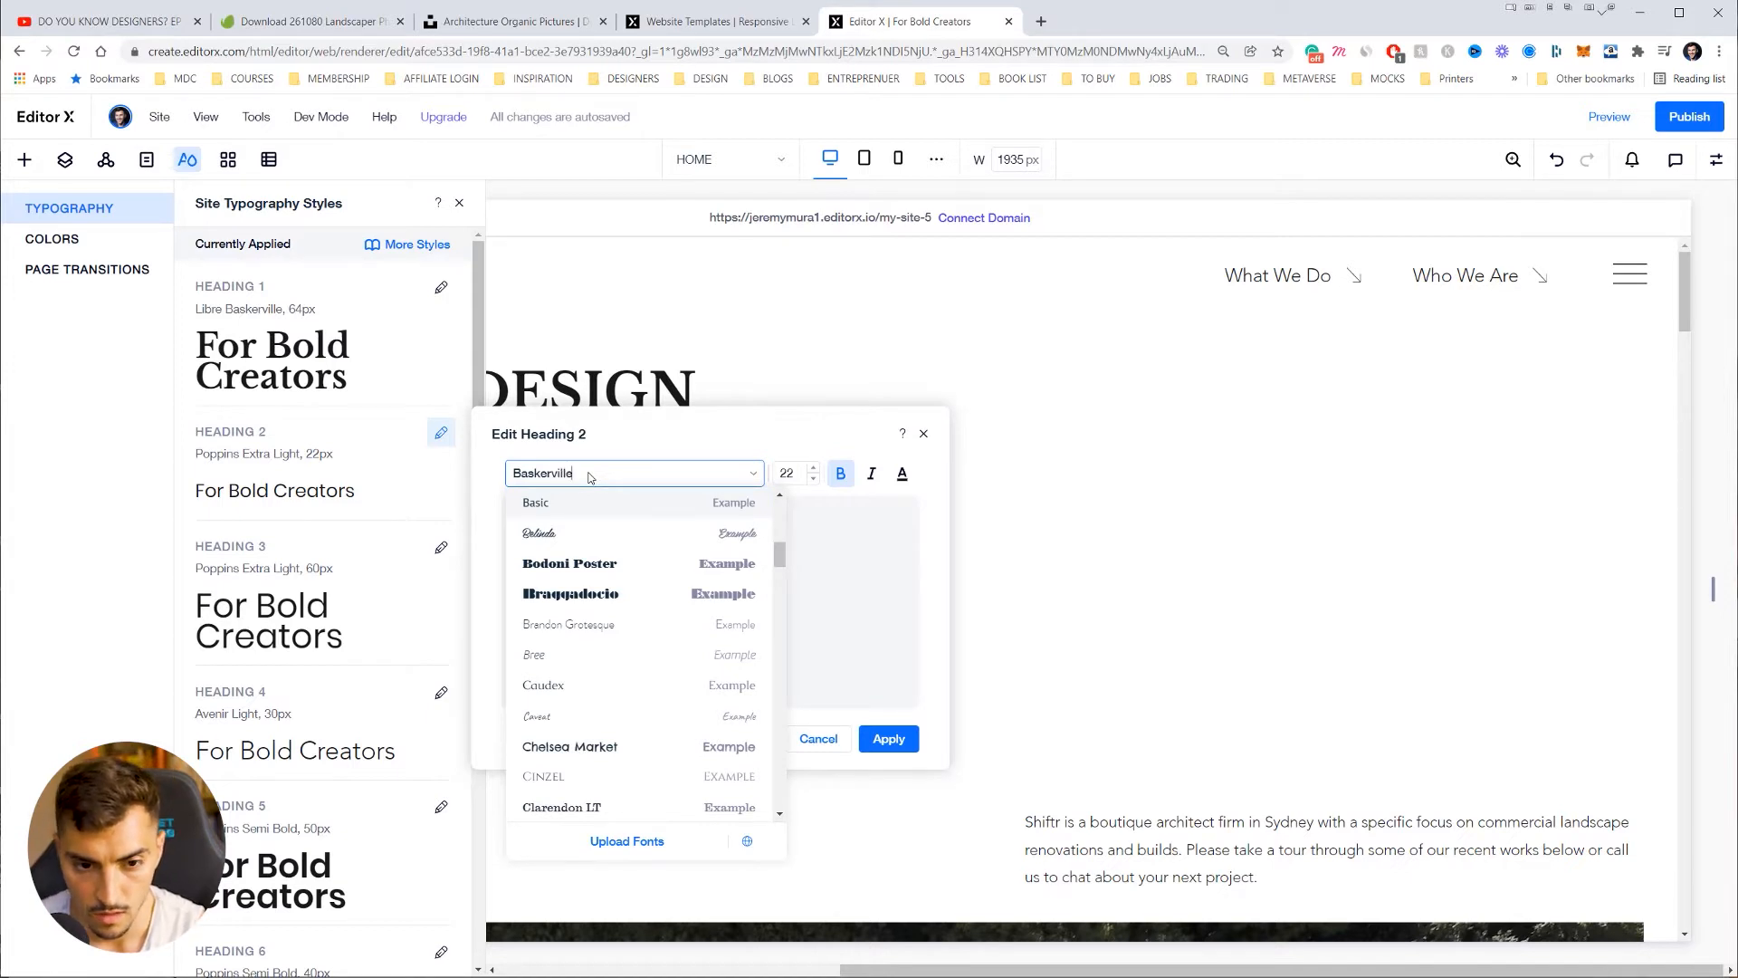
scroll(594, 525, "up", 4)
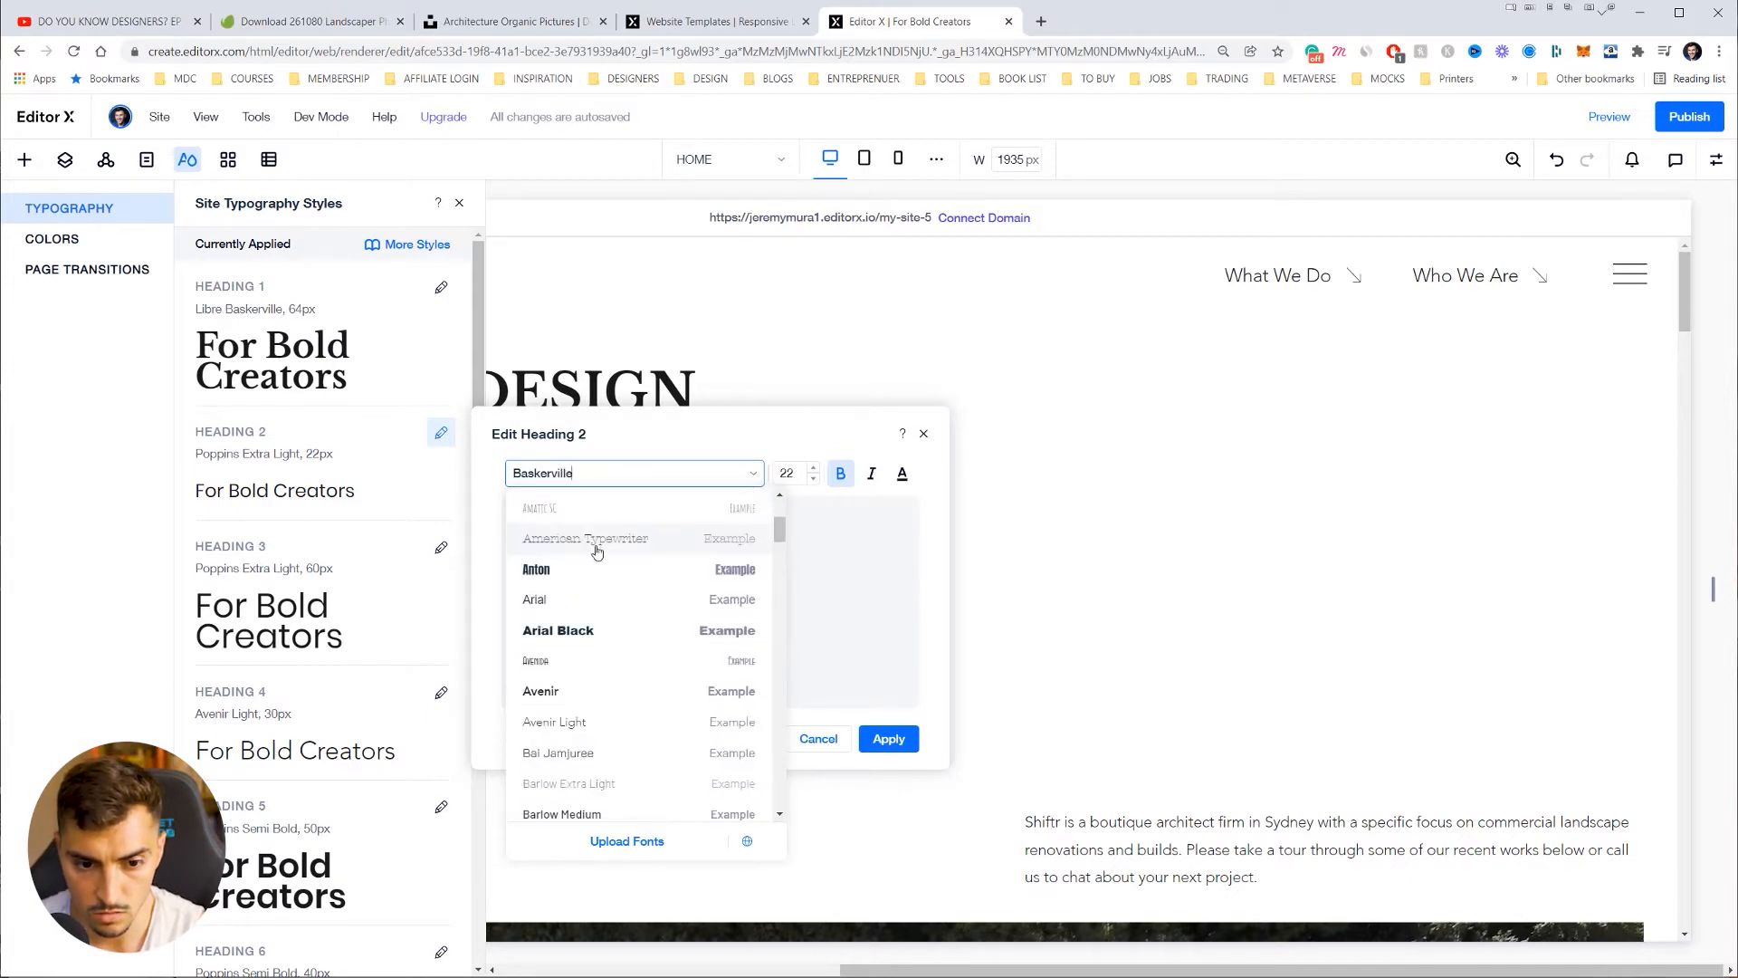
scroll(597, 551, "up", 3)
left_click(619, 473)
type("B")
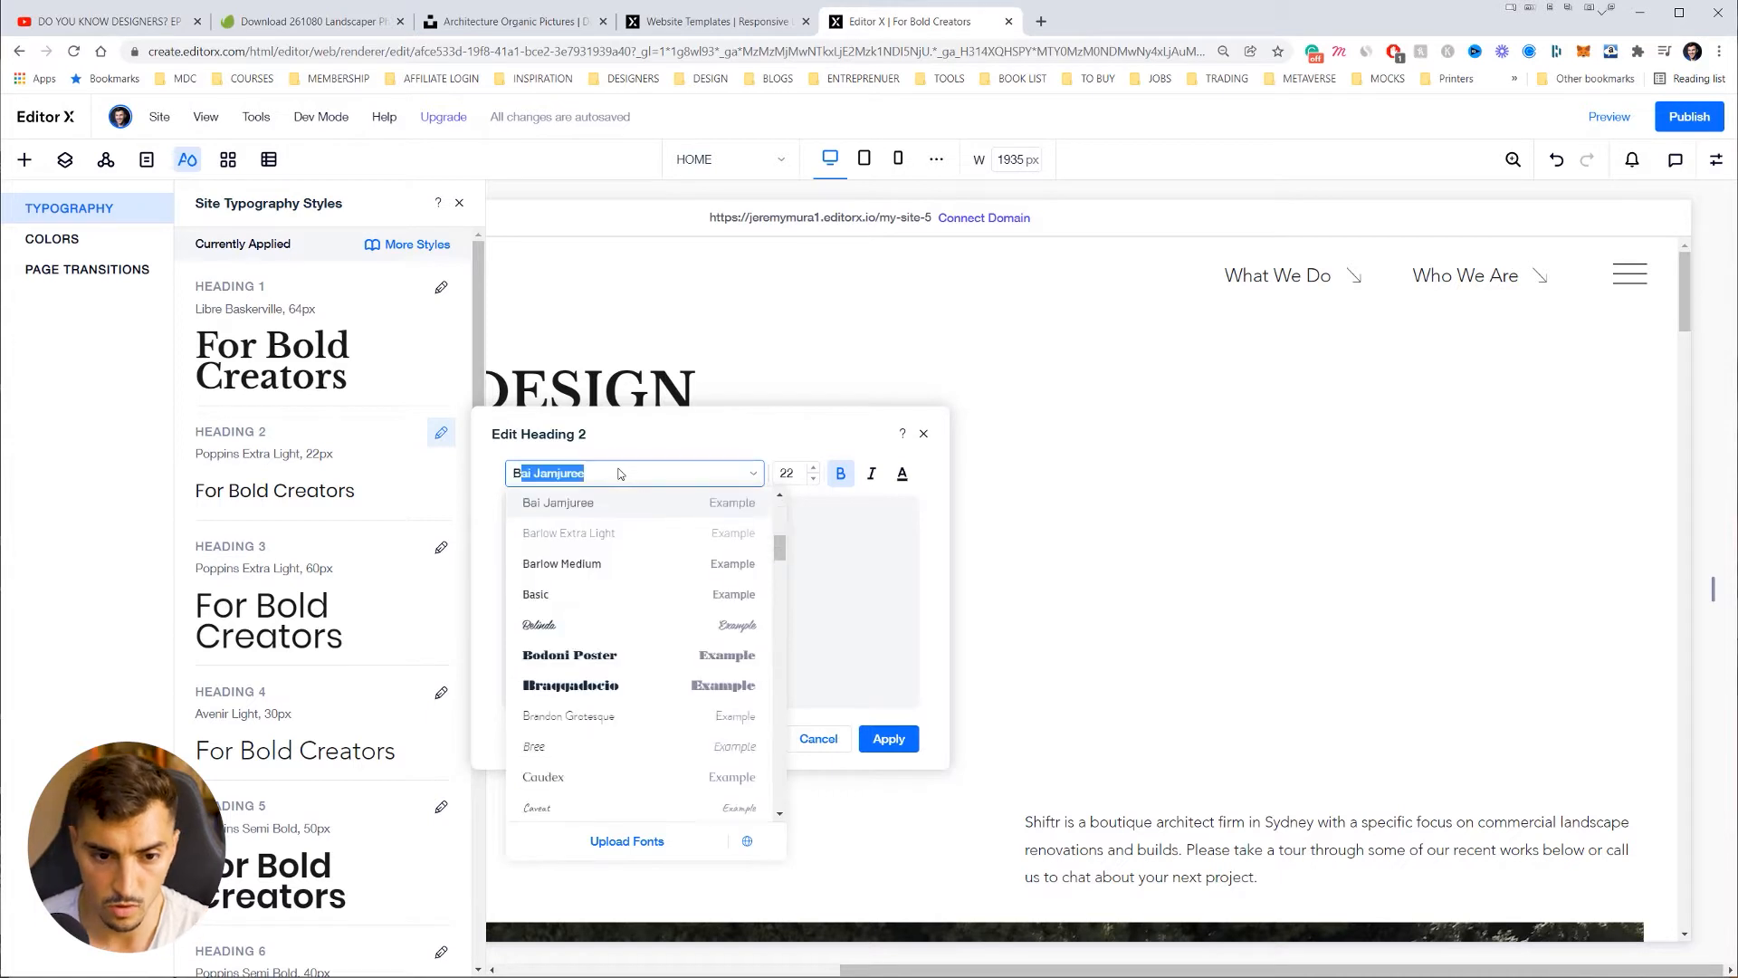
type("as")
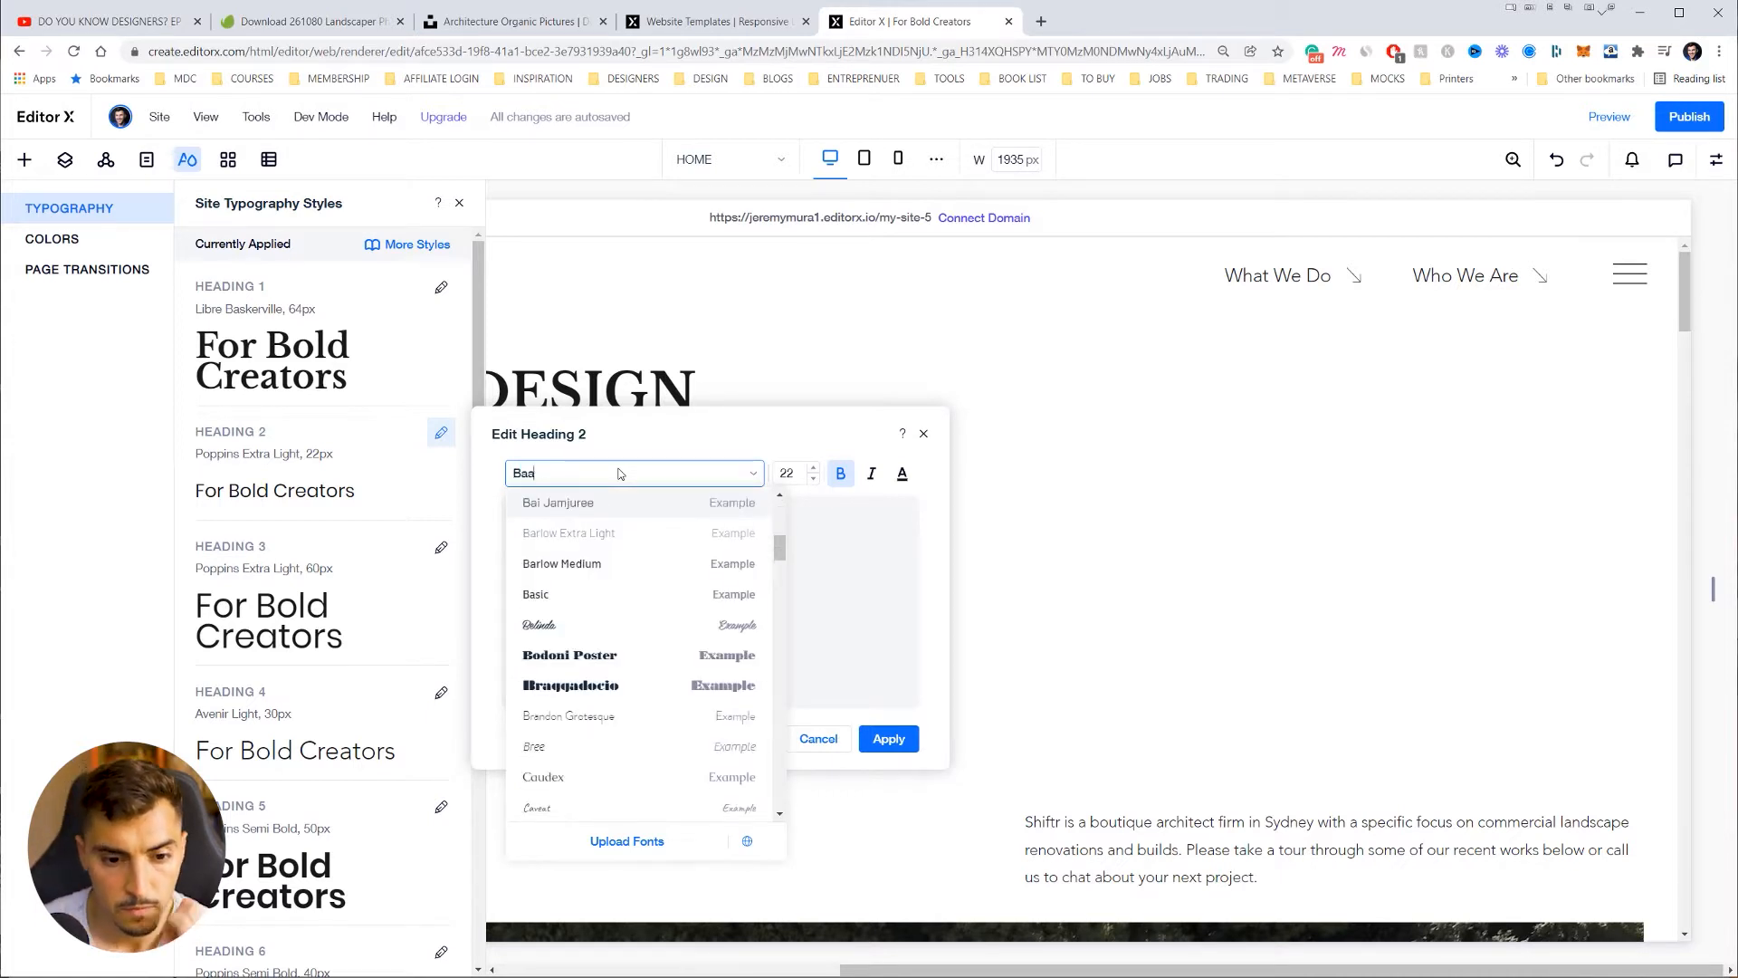
key("BackSpace")
scroll(656, 659, "down", 2)
scroll(680, 703, "up", 4)
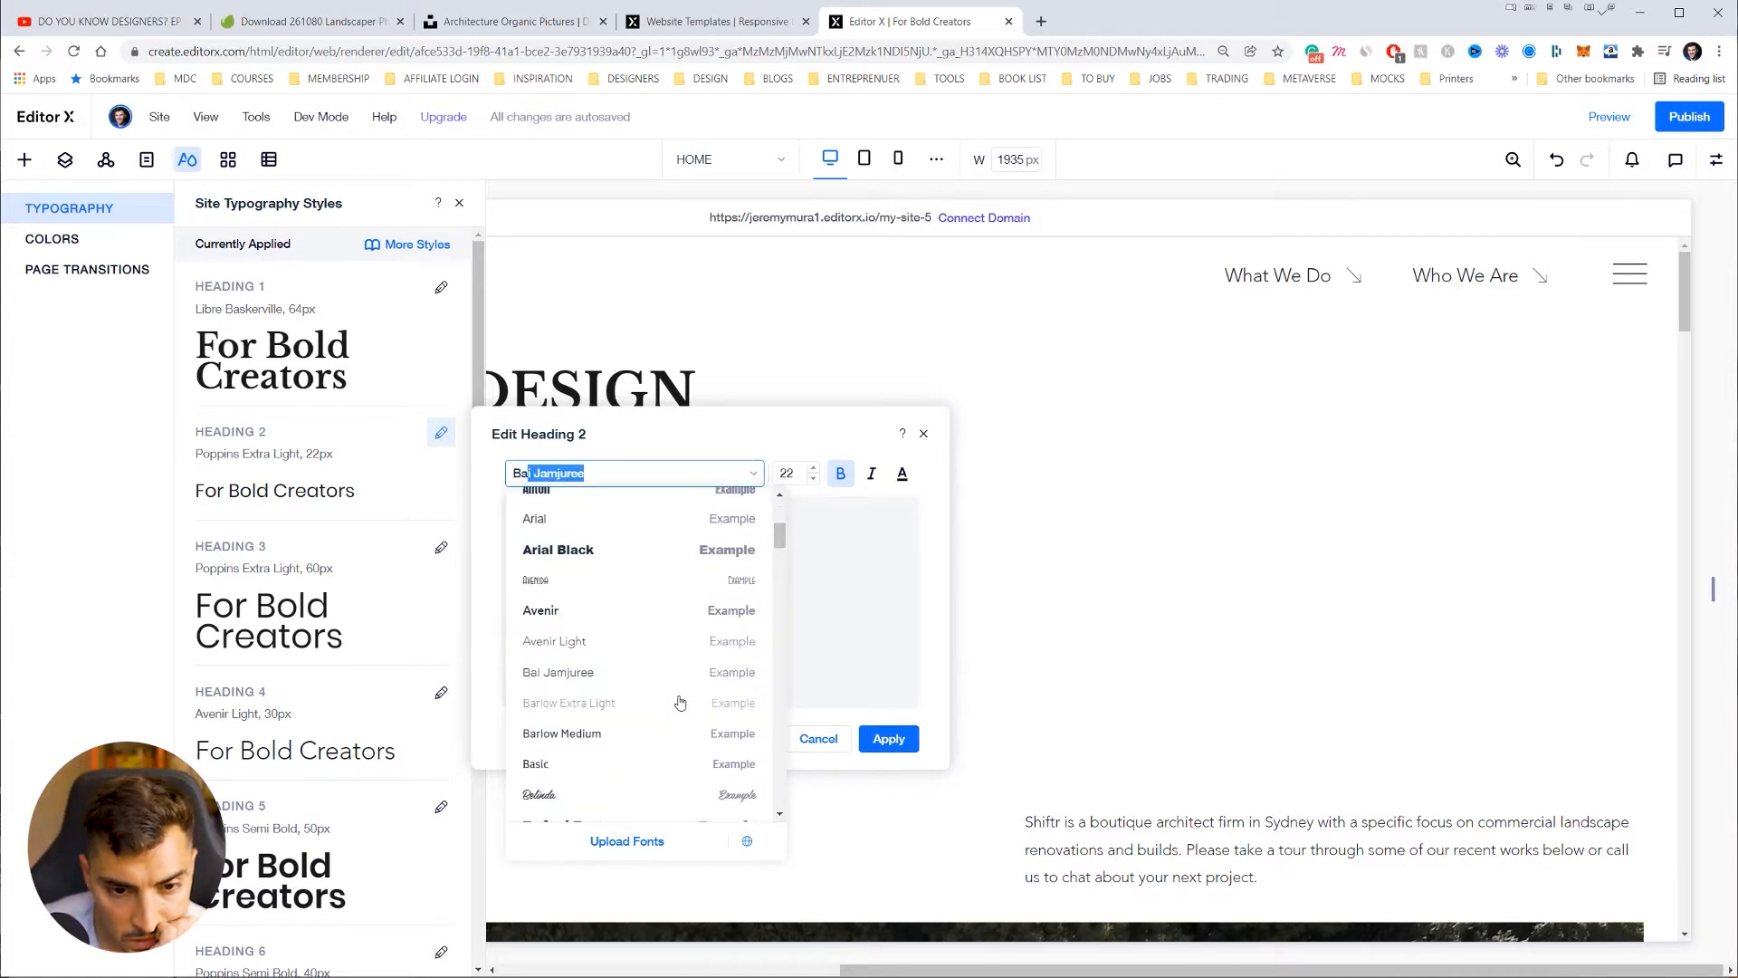
scroll(680, 702, "up", 4)
scroll(688, 693, "down", 5)
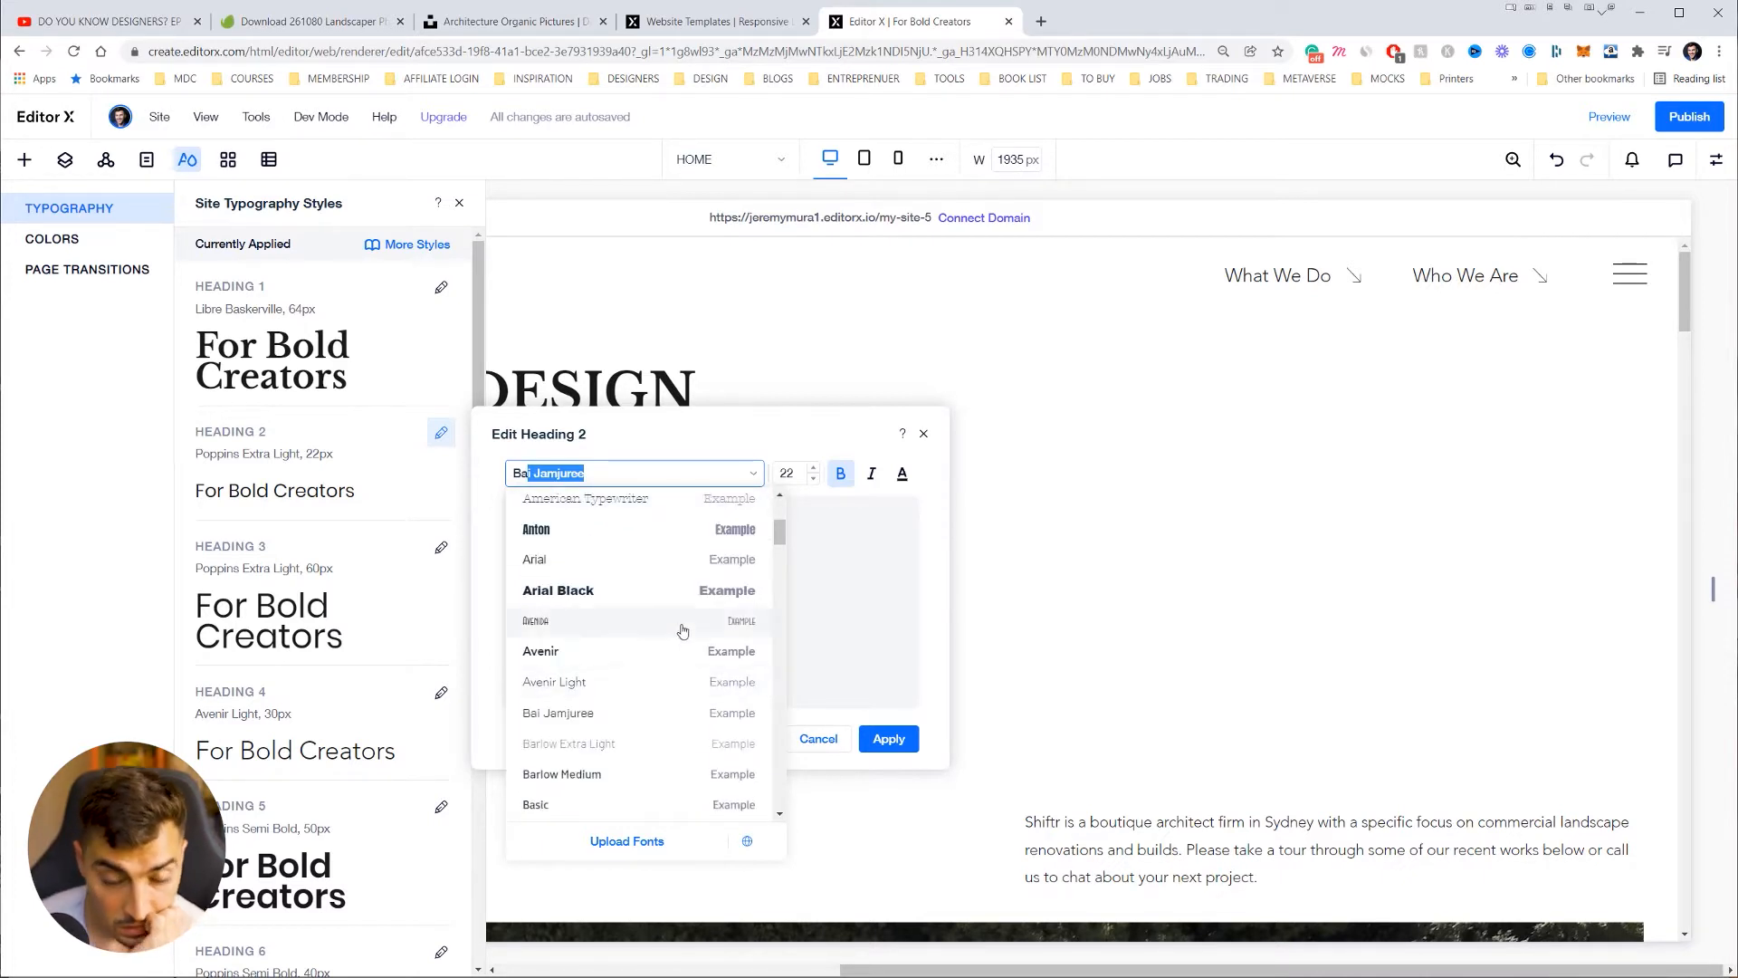
scroll(635, 659, "down", 1)
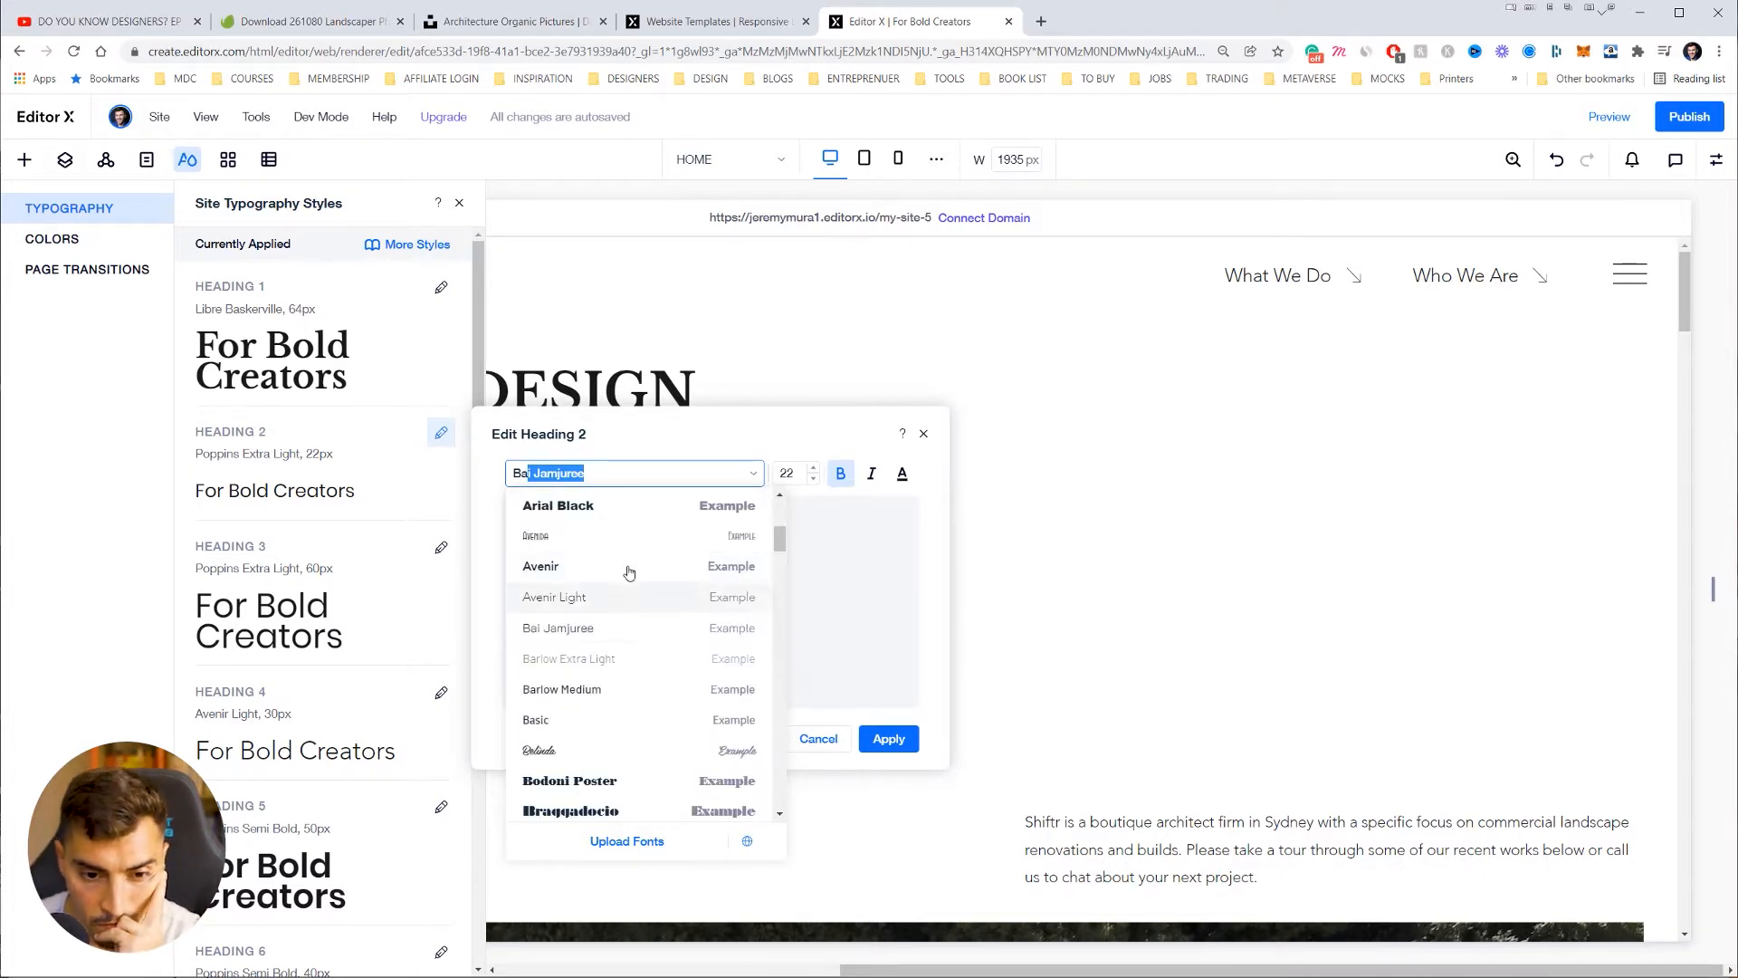
scroll(624, 723, "down", 1)
scroll(624, 722, "down", 3)
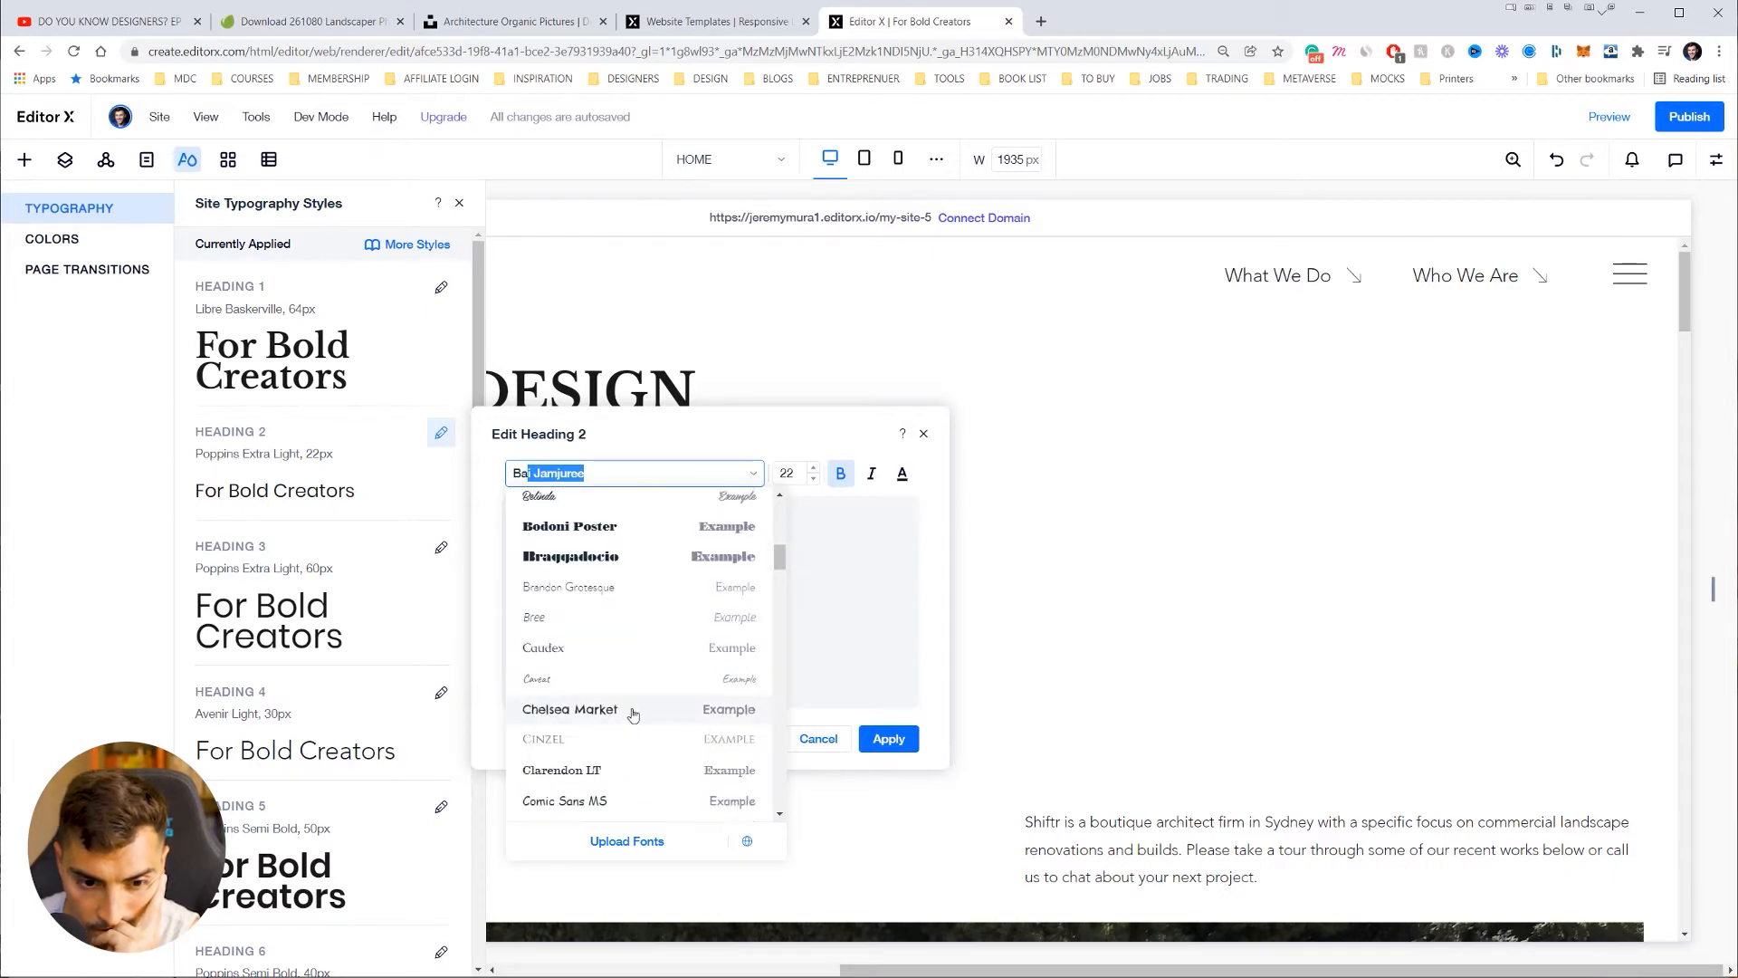
scroll(639, 710, "down", 5)
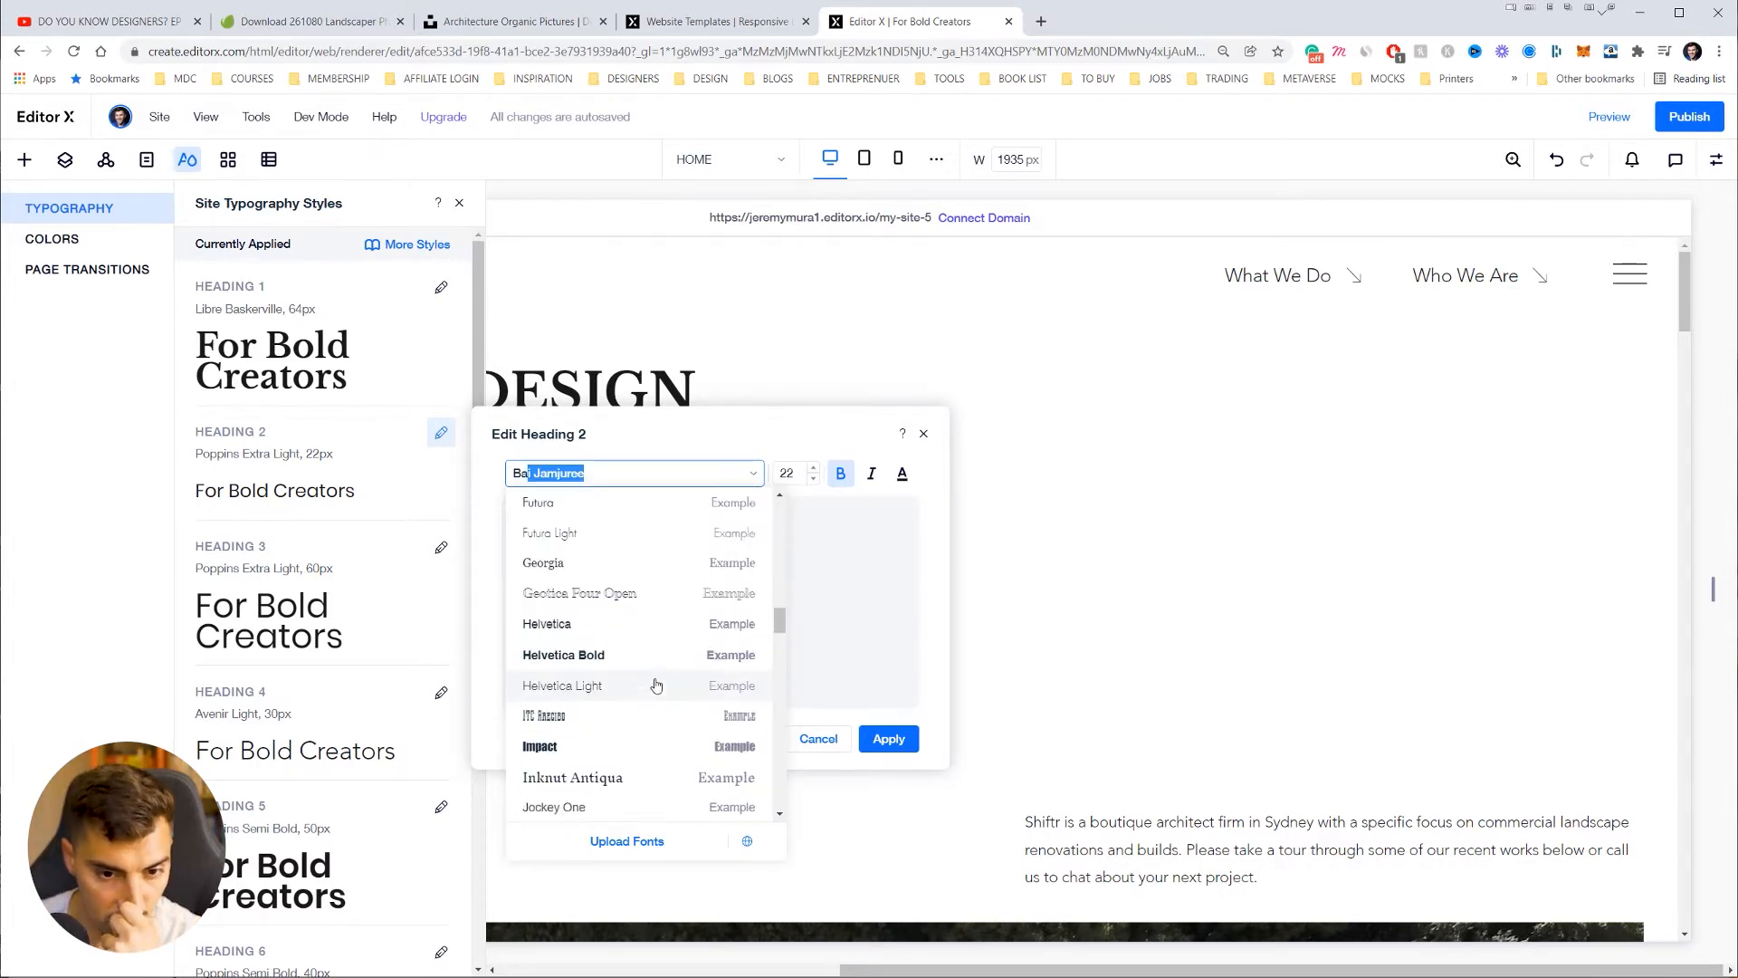
left_click(760, 445)
left_click(652, 473)
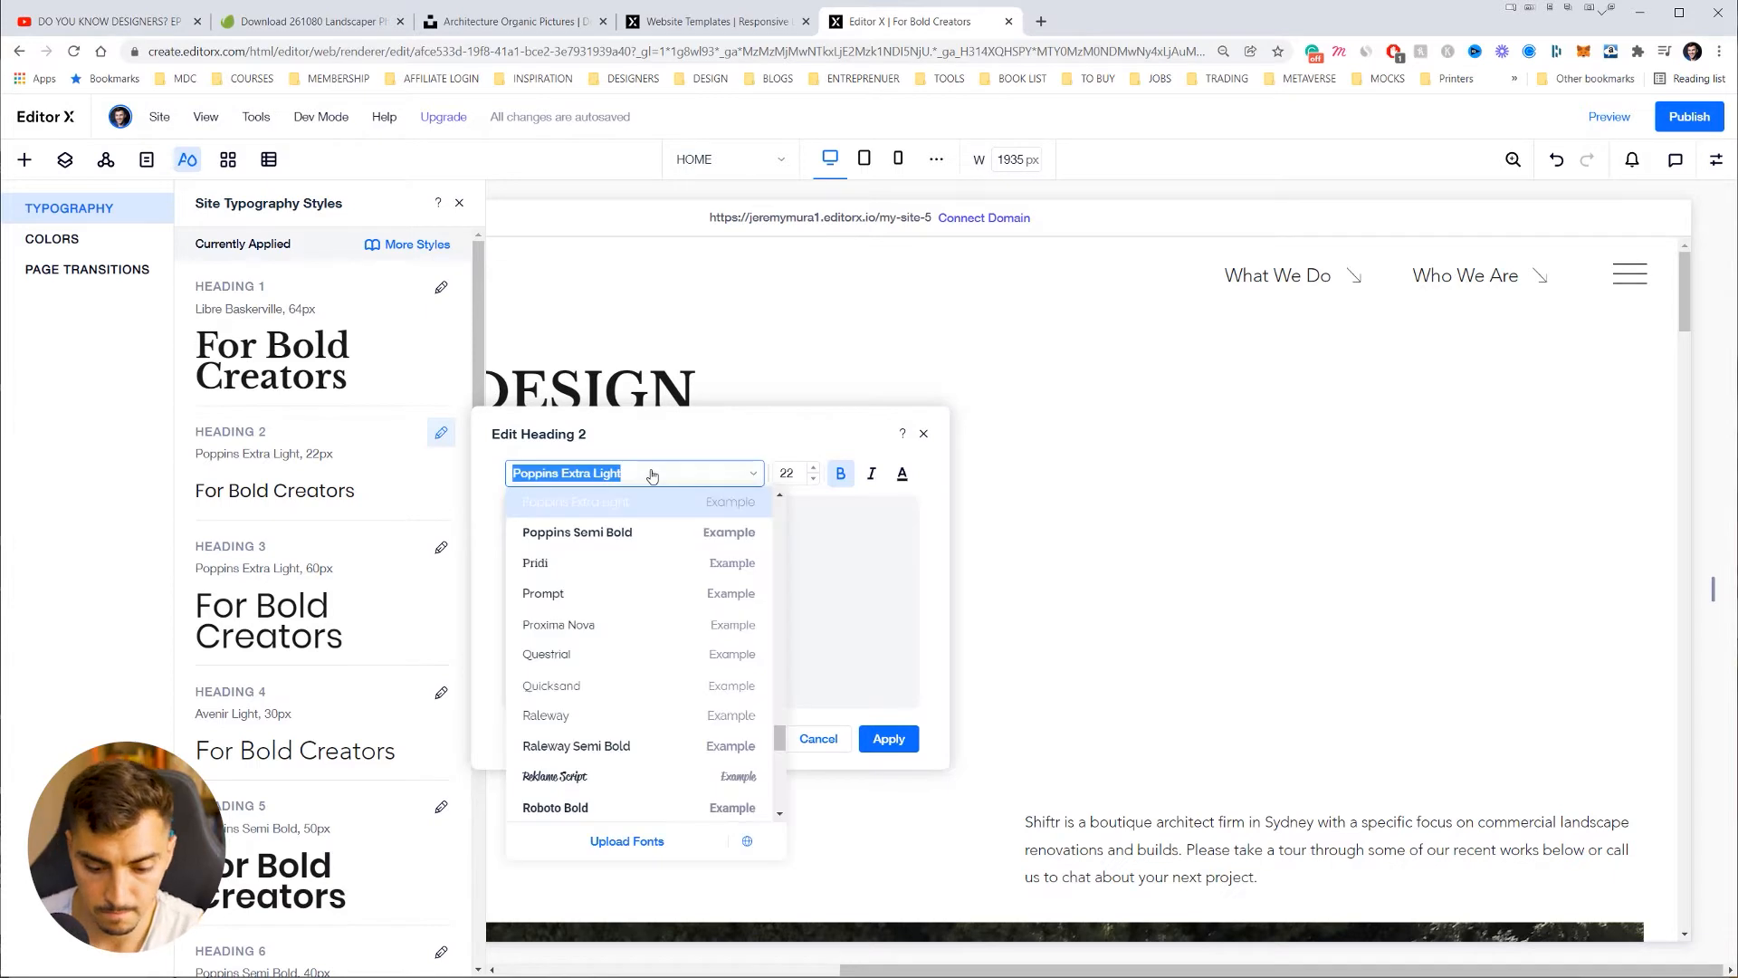
type("Baskerviller")
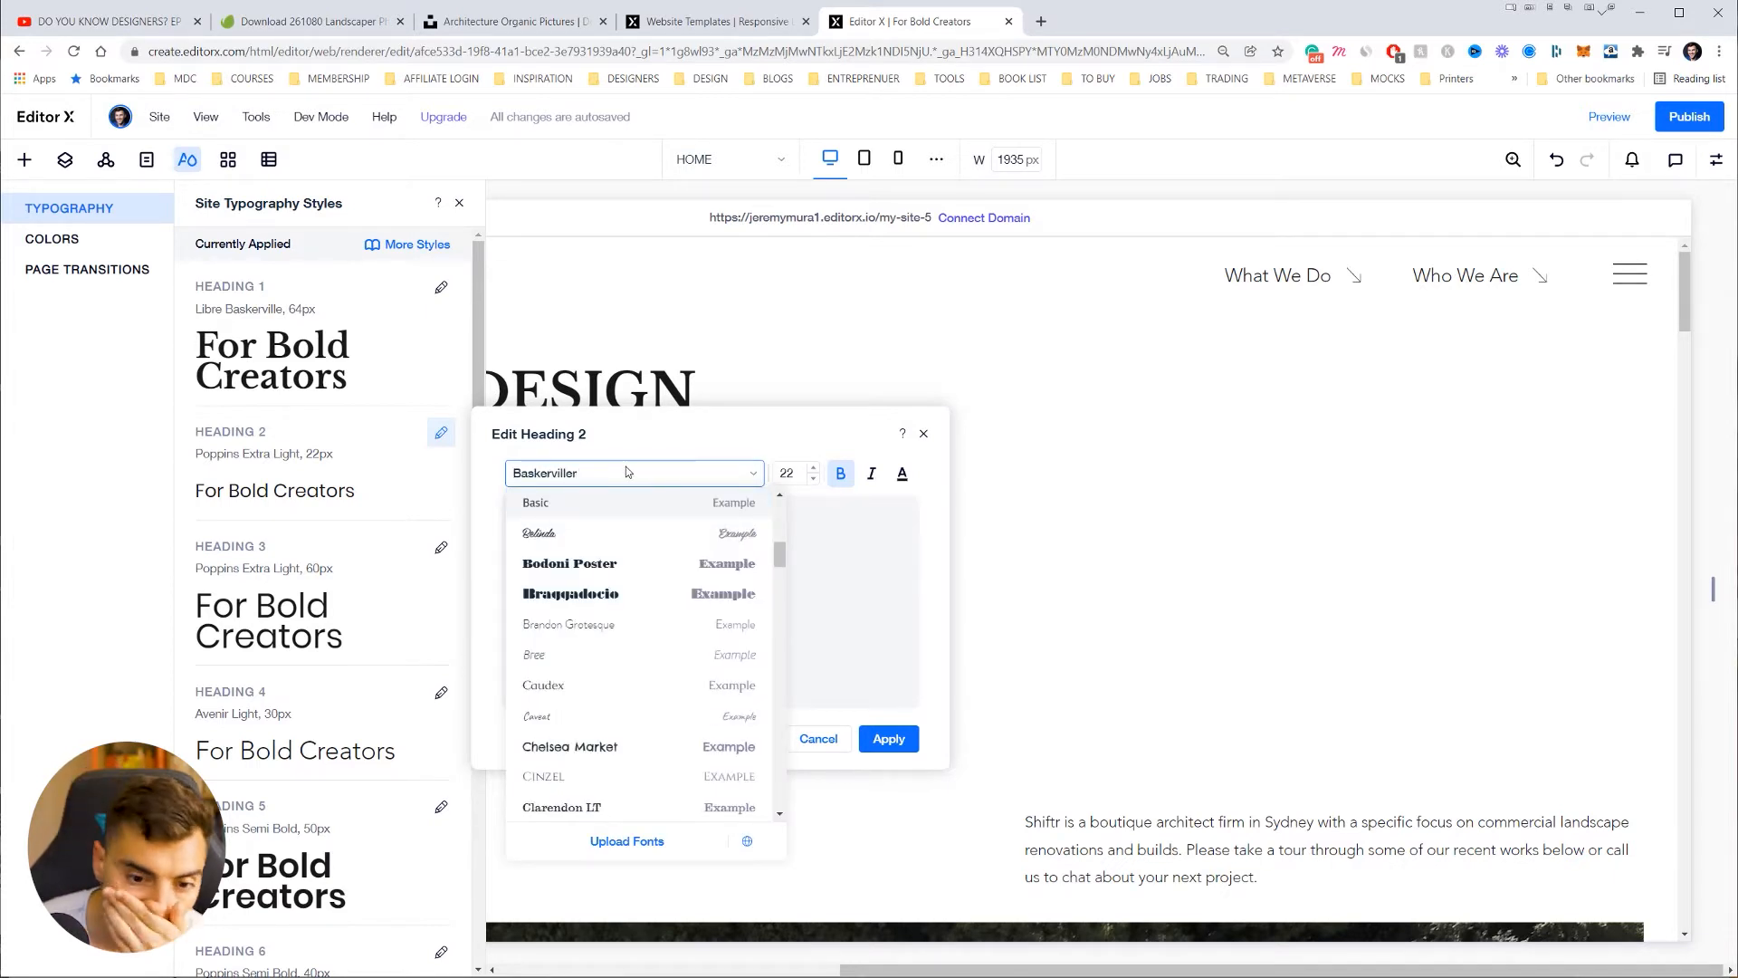
left_click(796, 409)
left_click(812, 334)
left_click(613, 415)
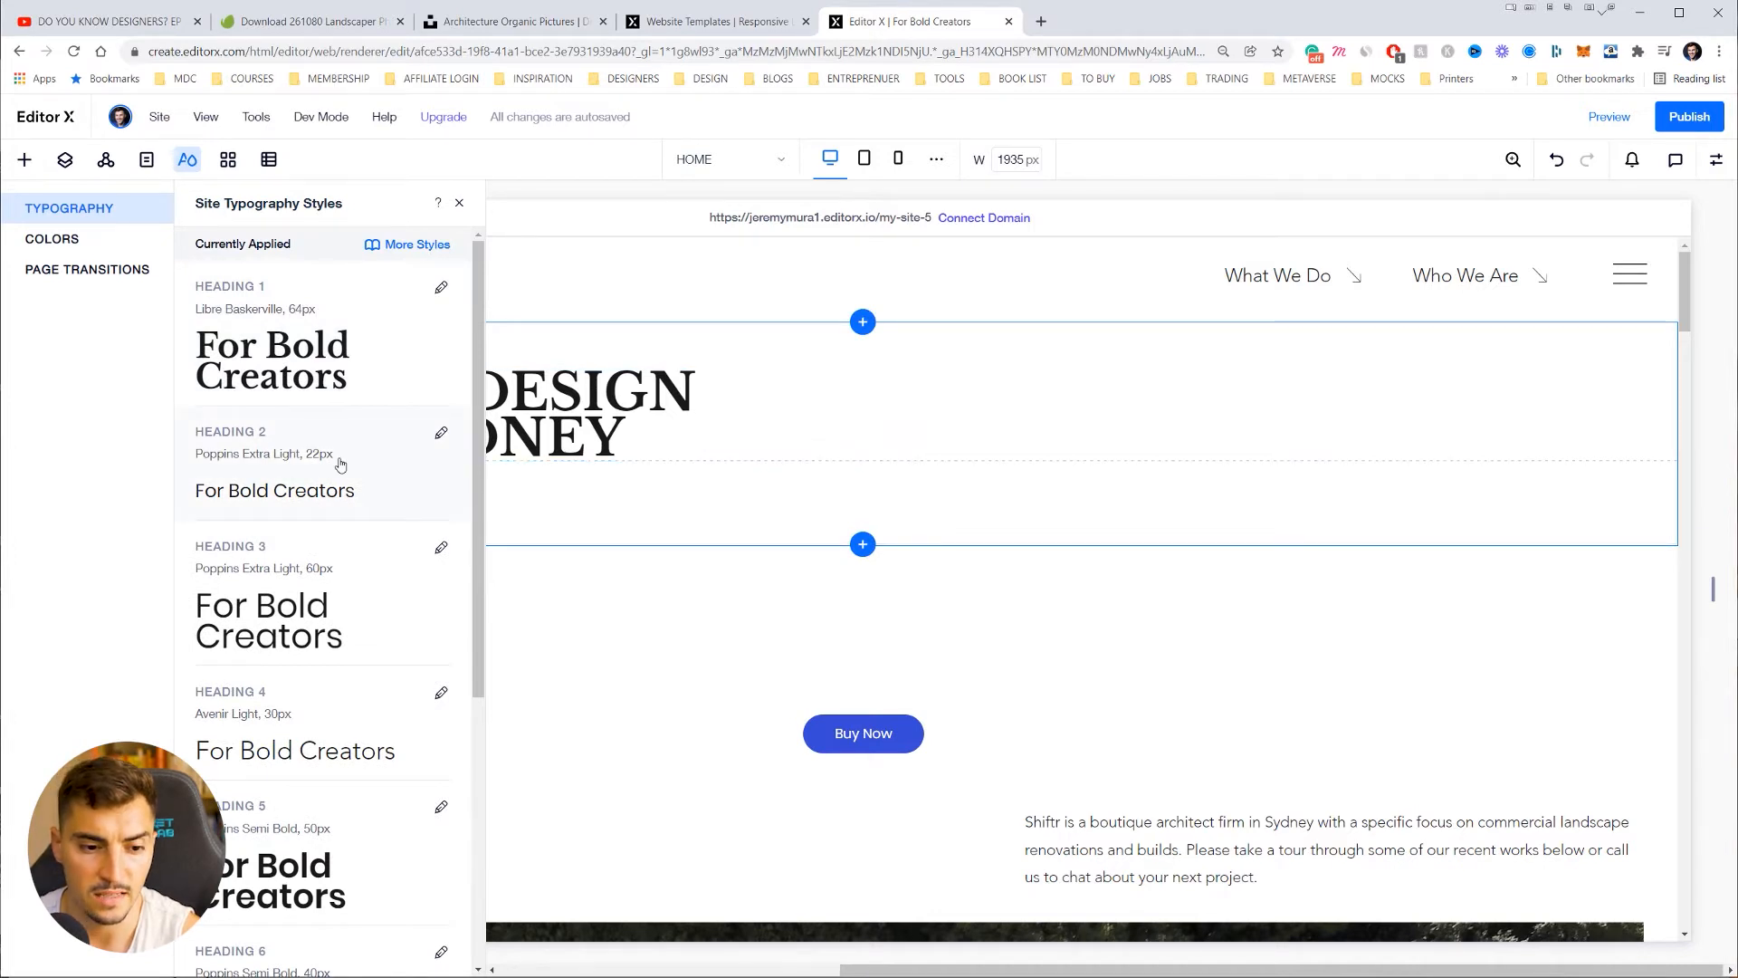
Step: Open the Paragraph 1 style and search its fonts for Baskerville
left_click(1125, 840)
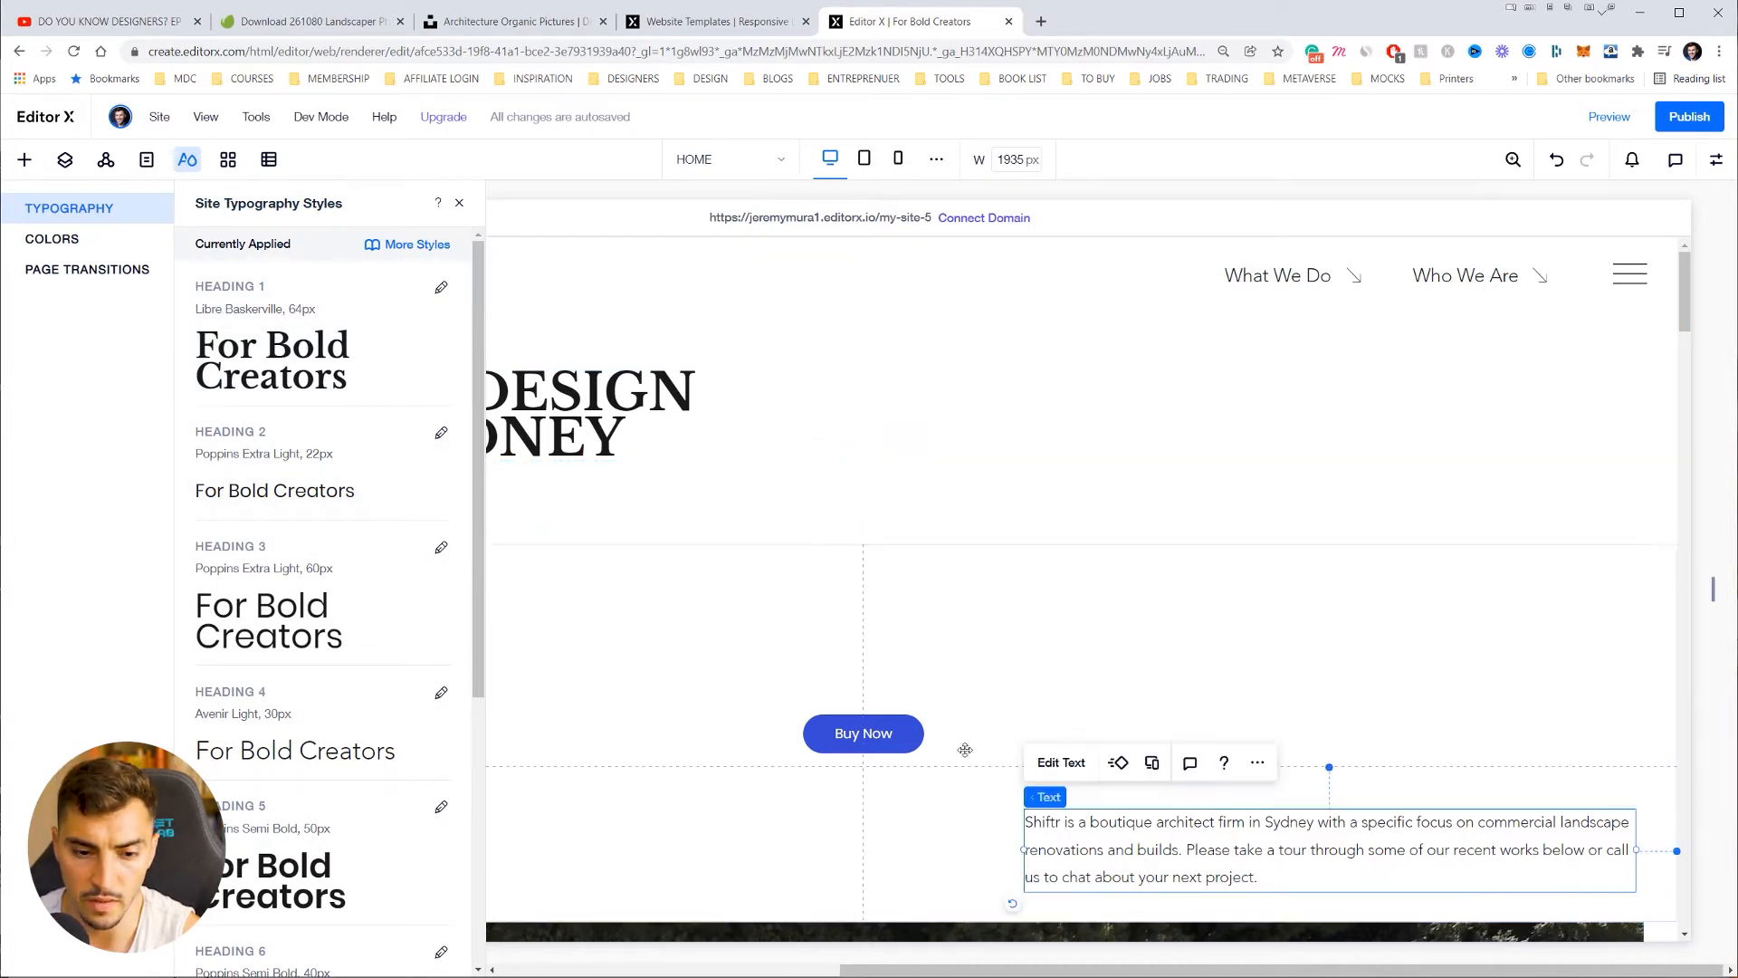
scroll(326, 654, "down", 2)
scroll(326, 653, "down", 3)
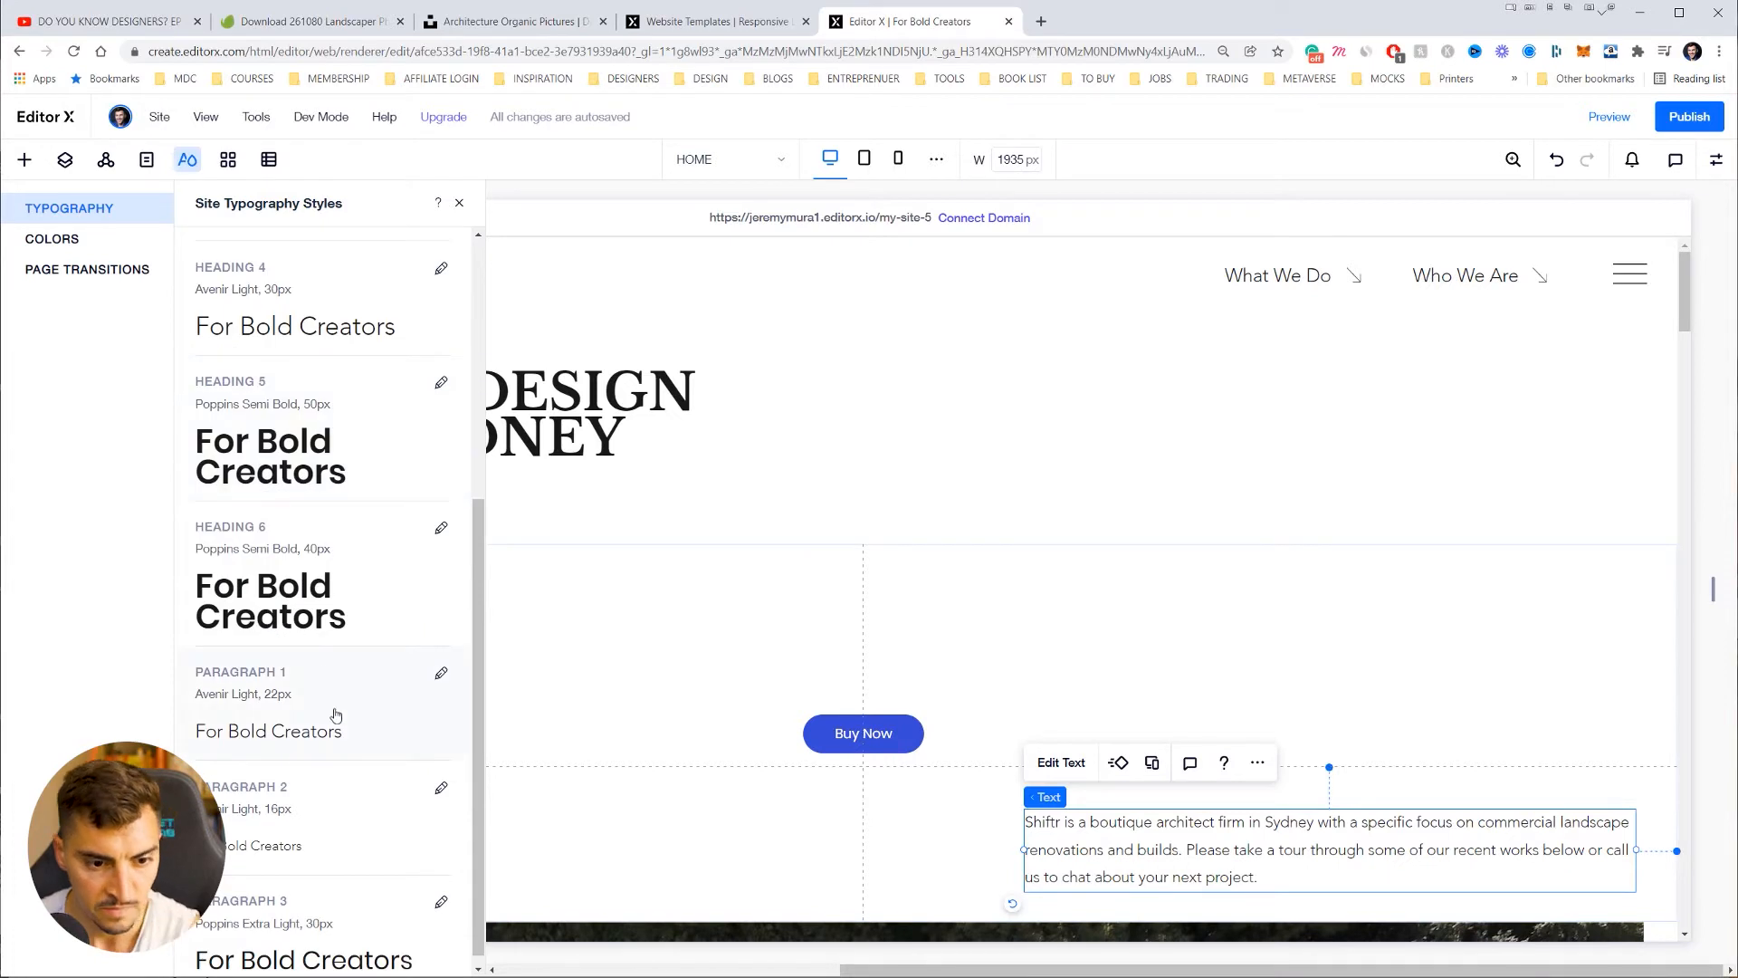
left_click(441, 672)
left_click(563, 677)
type("Baskerv")
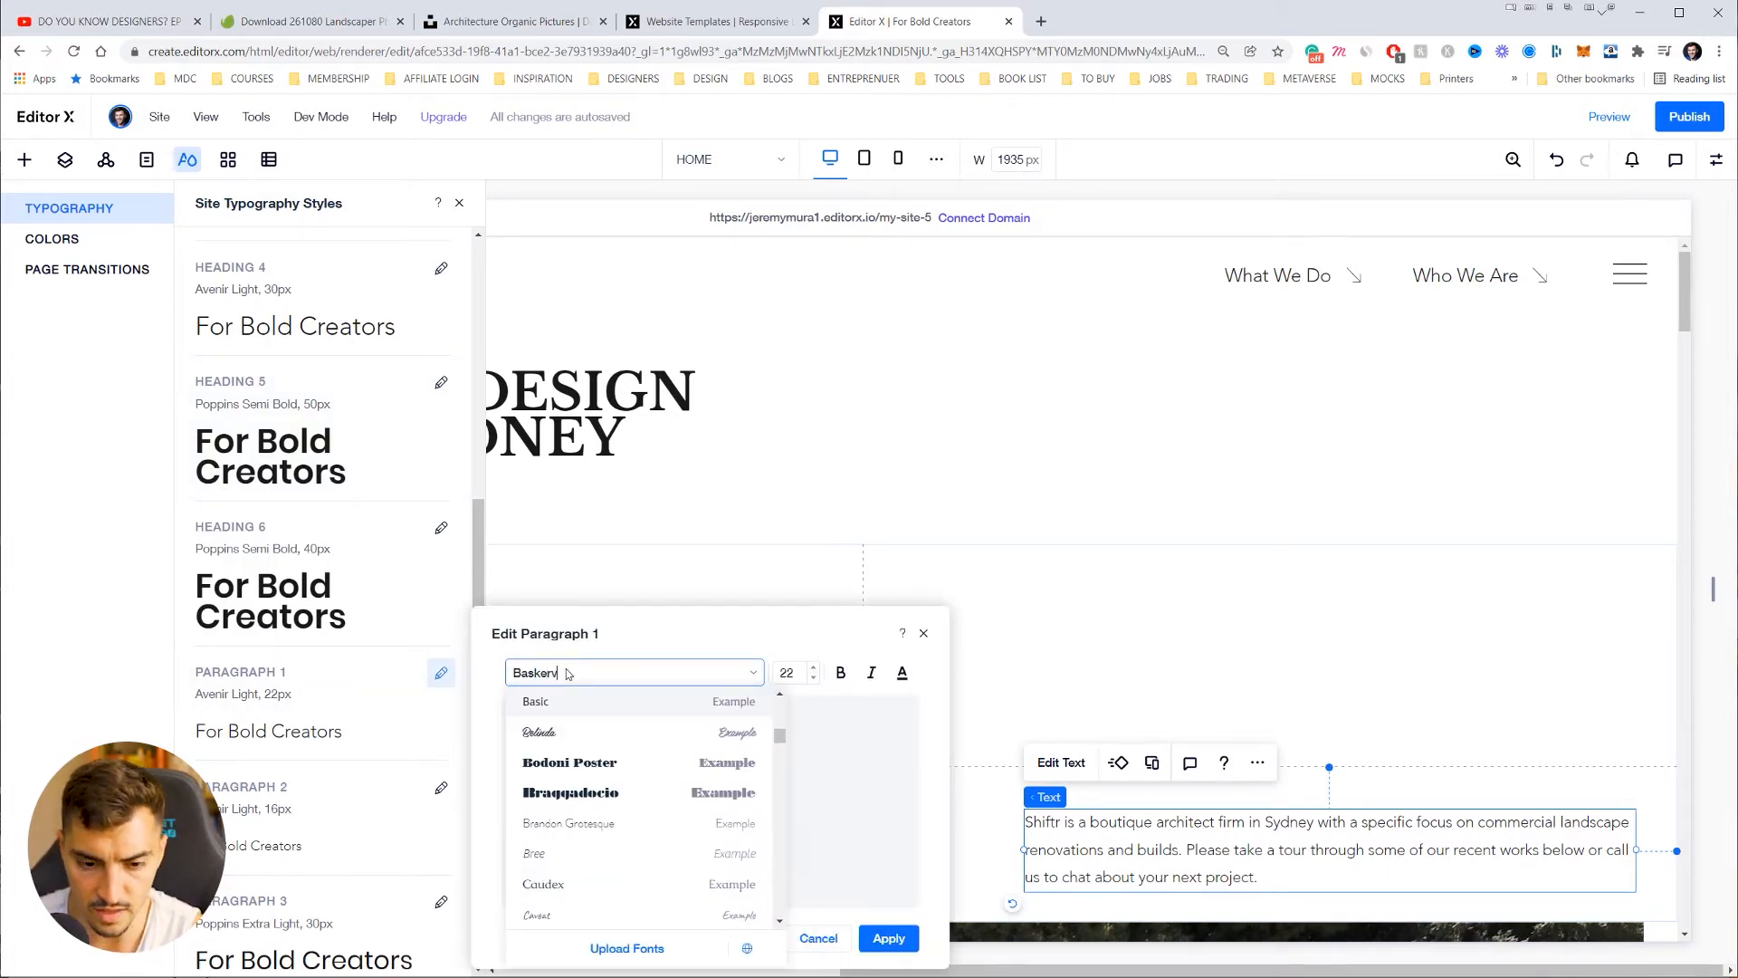
type("ille")
scroll(591, 719, "down", 6)
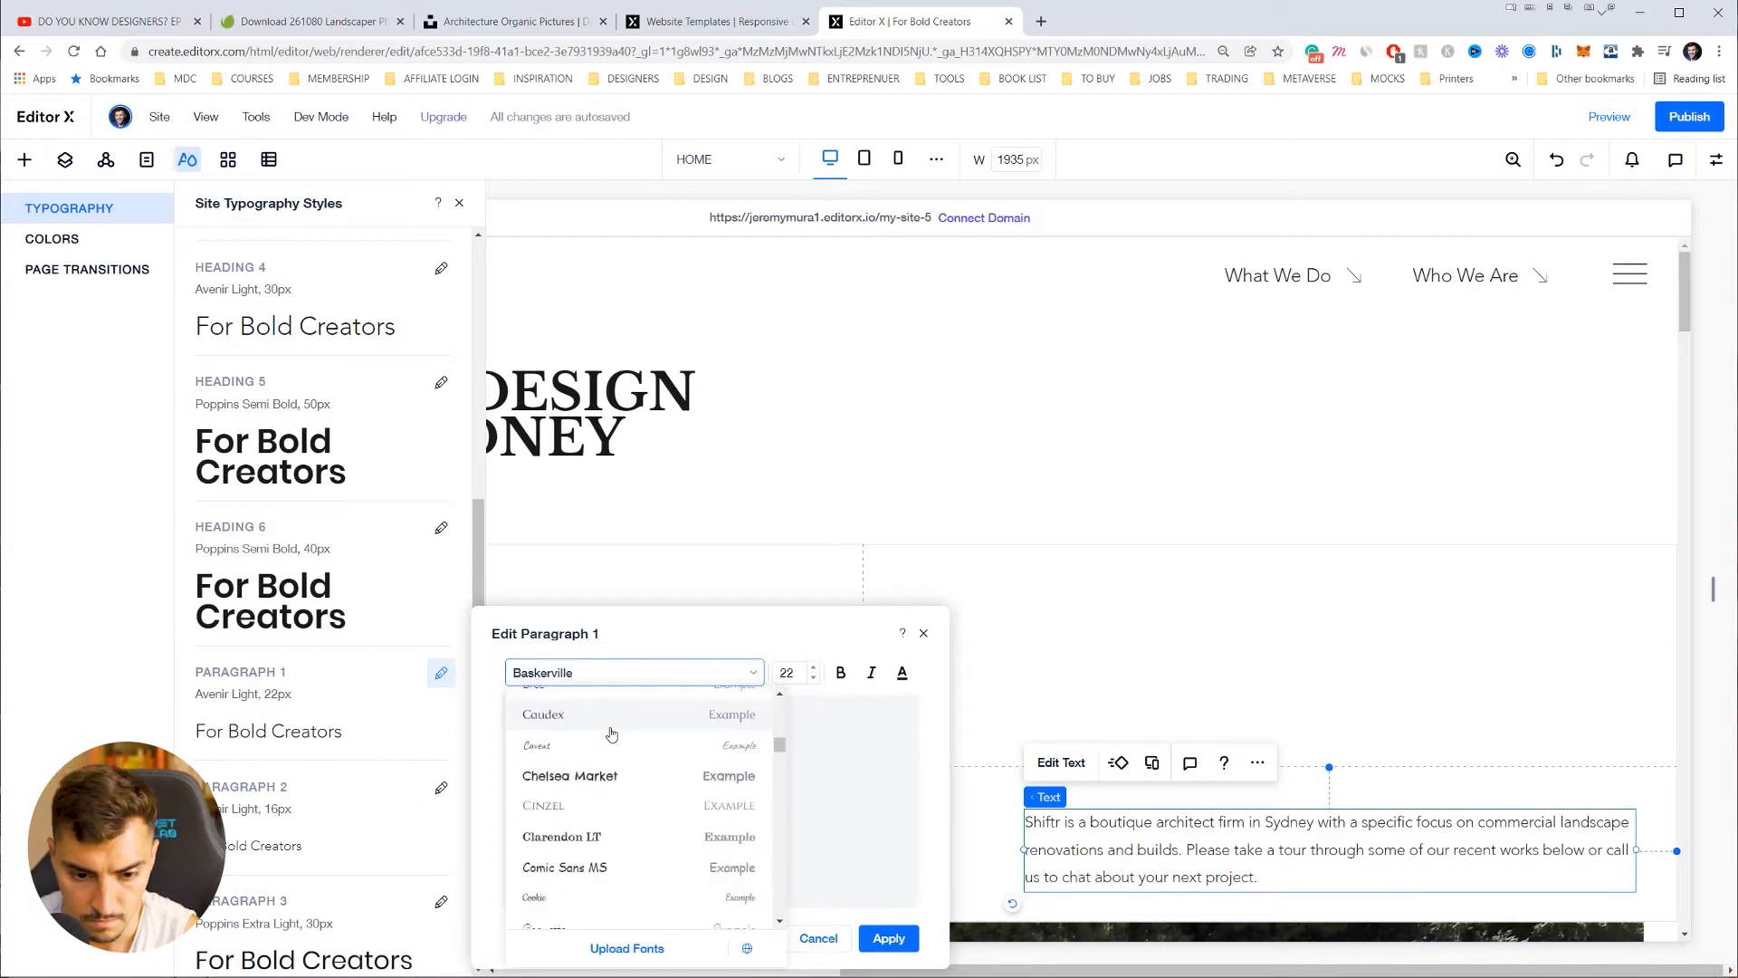
scroll(629, 761, "down", 2)
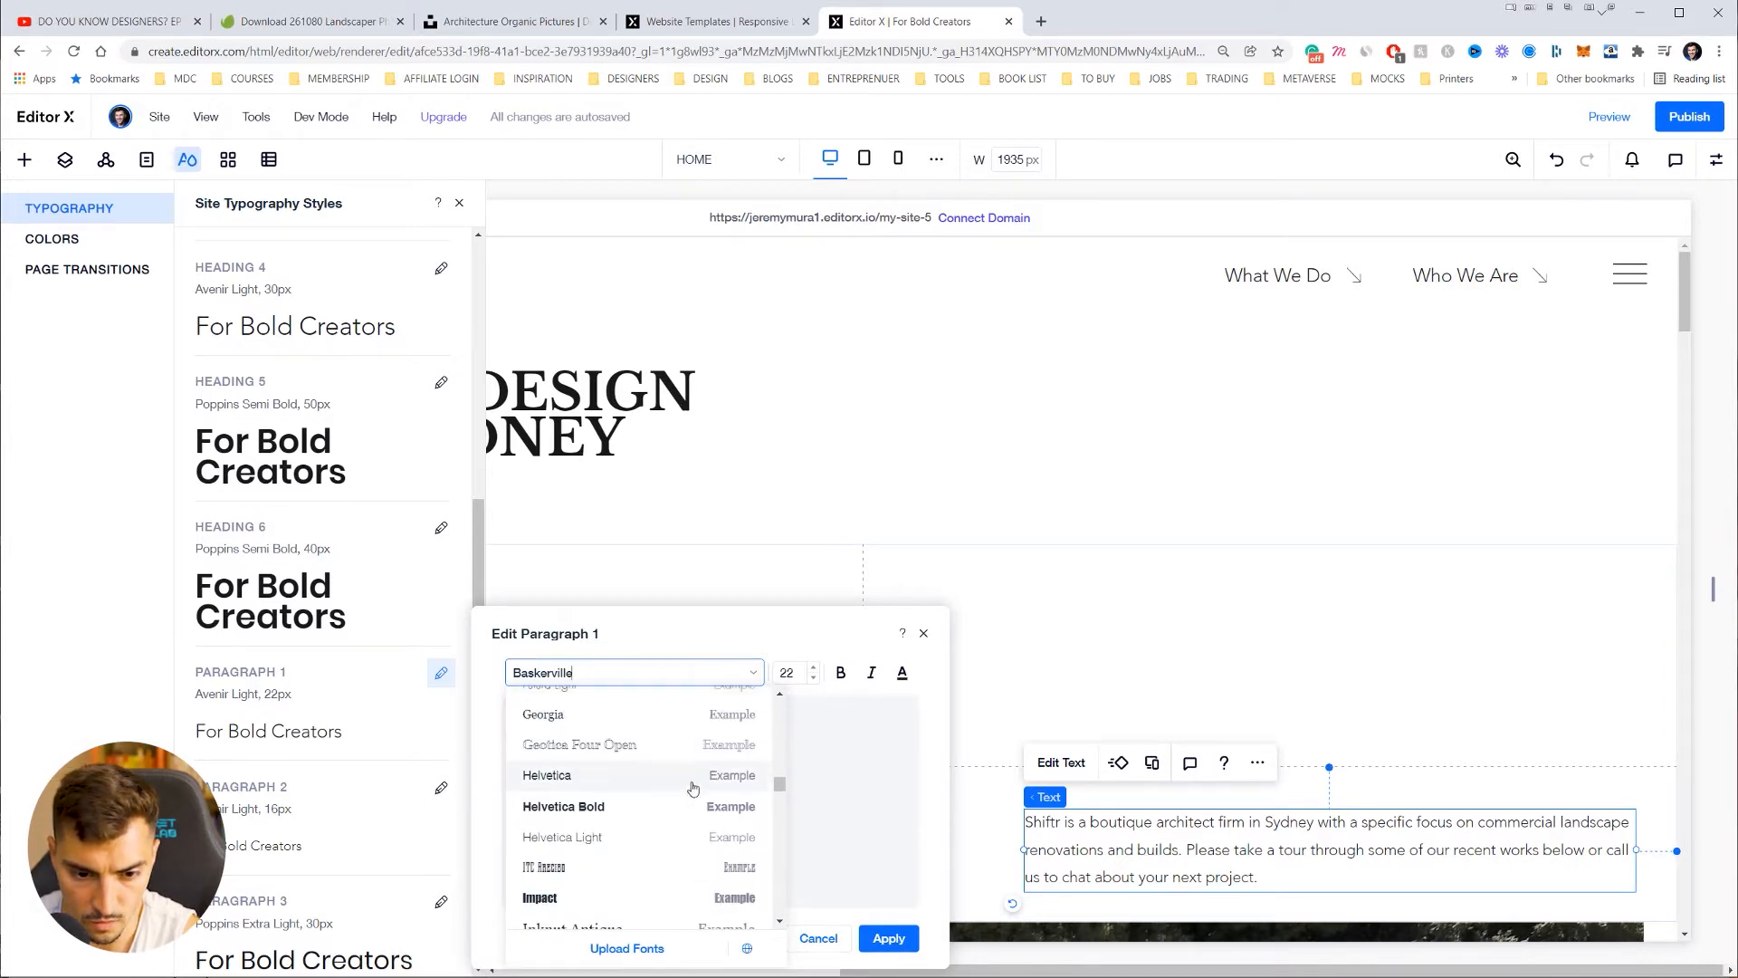
Step: Close typography styles without changing Paragraph 1, then select the LANDSCAPE DESIGN heading
left_click(766, 519)
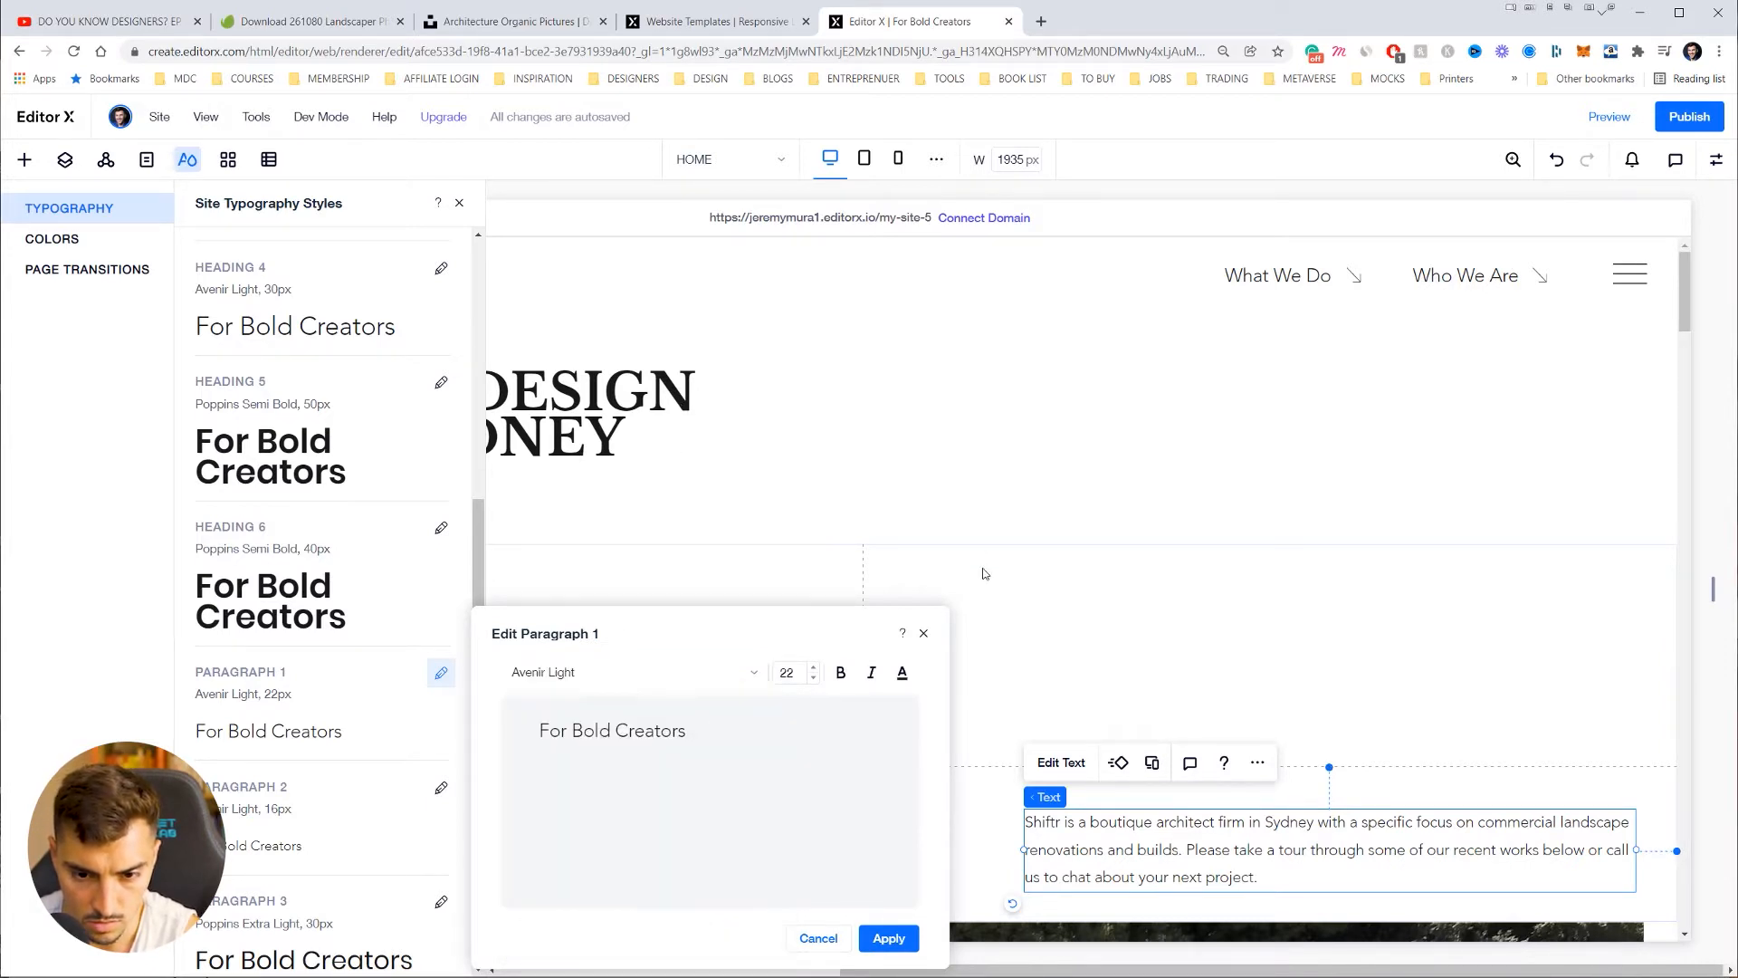
left_click(985, 571)
left_click(459, 203)
left_click(457, 404)
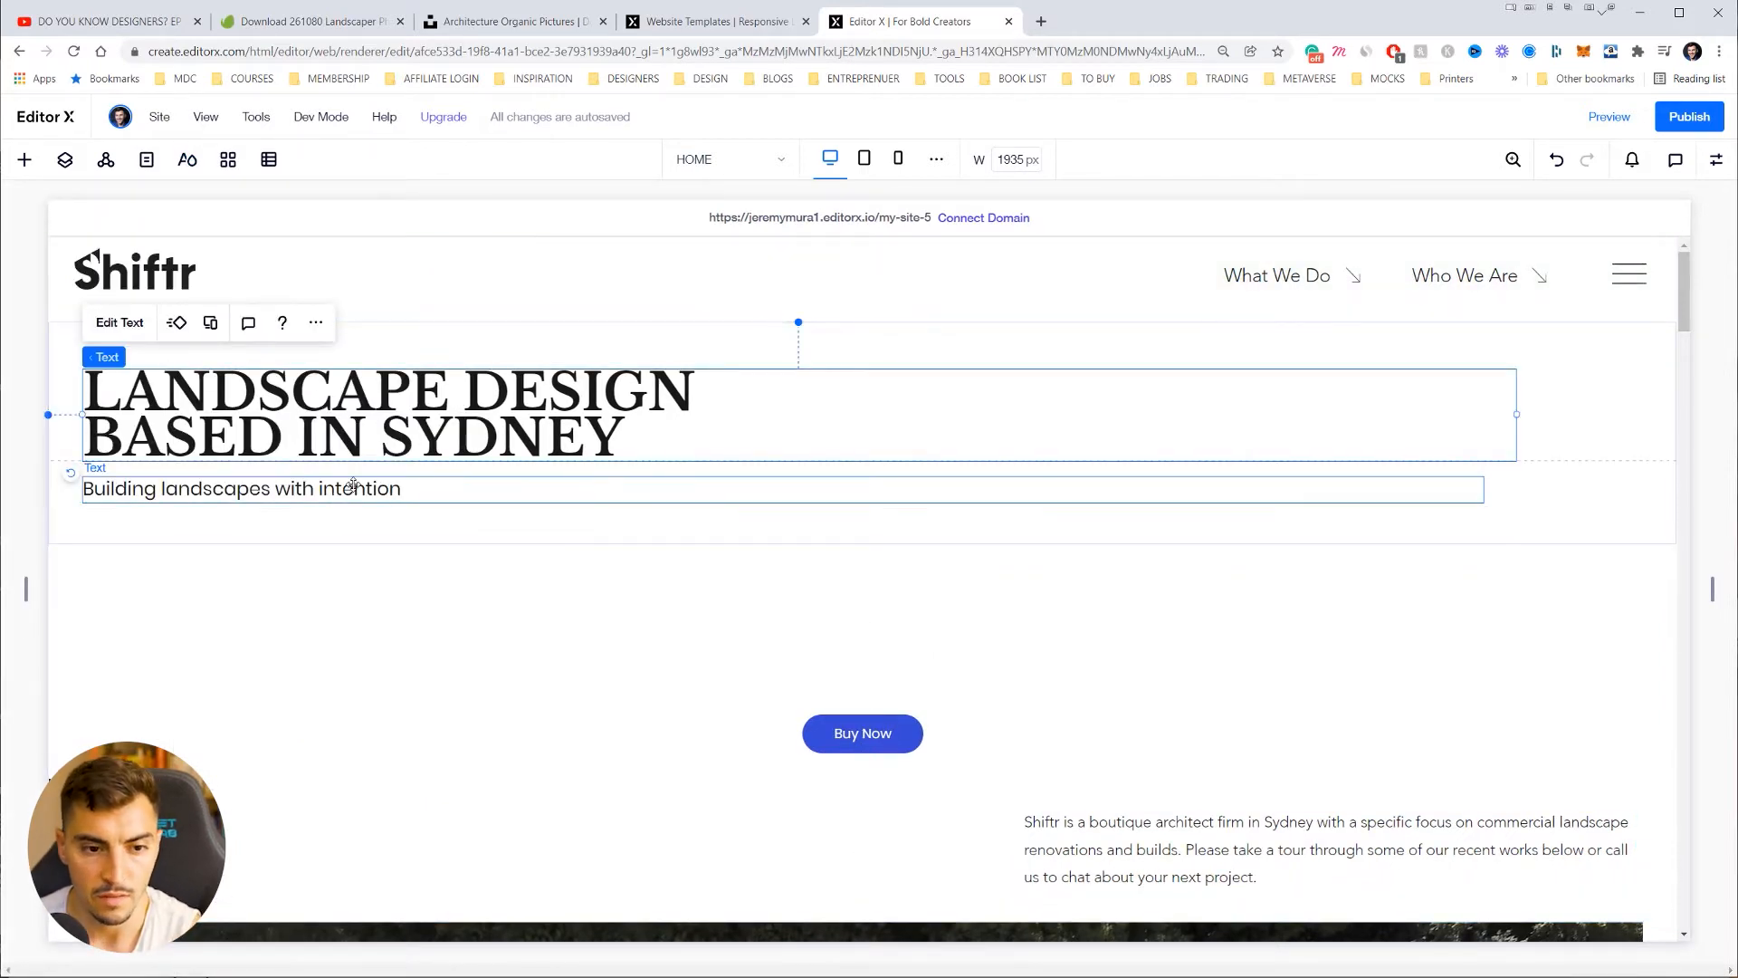
Step: Delete the Buy Now button from the intro section
left_click(407, 489)
scroll(1301, 342, "down", 2)
left_click(861, 568)
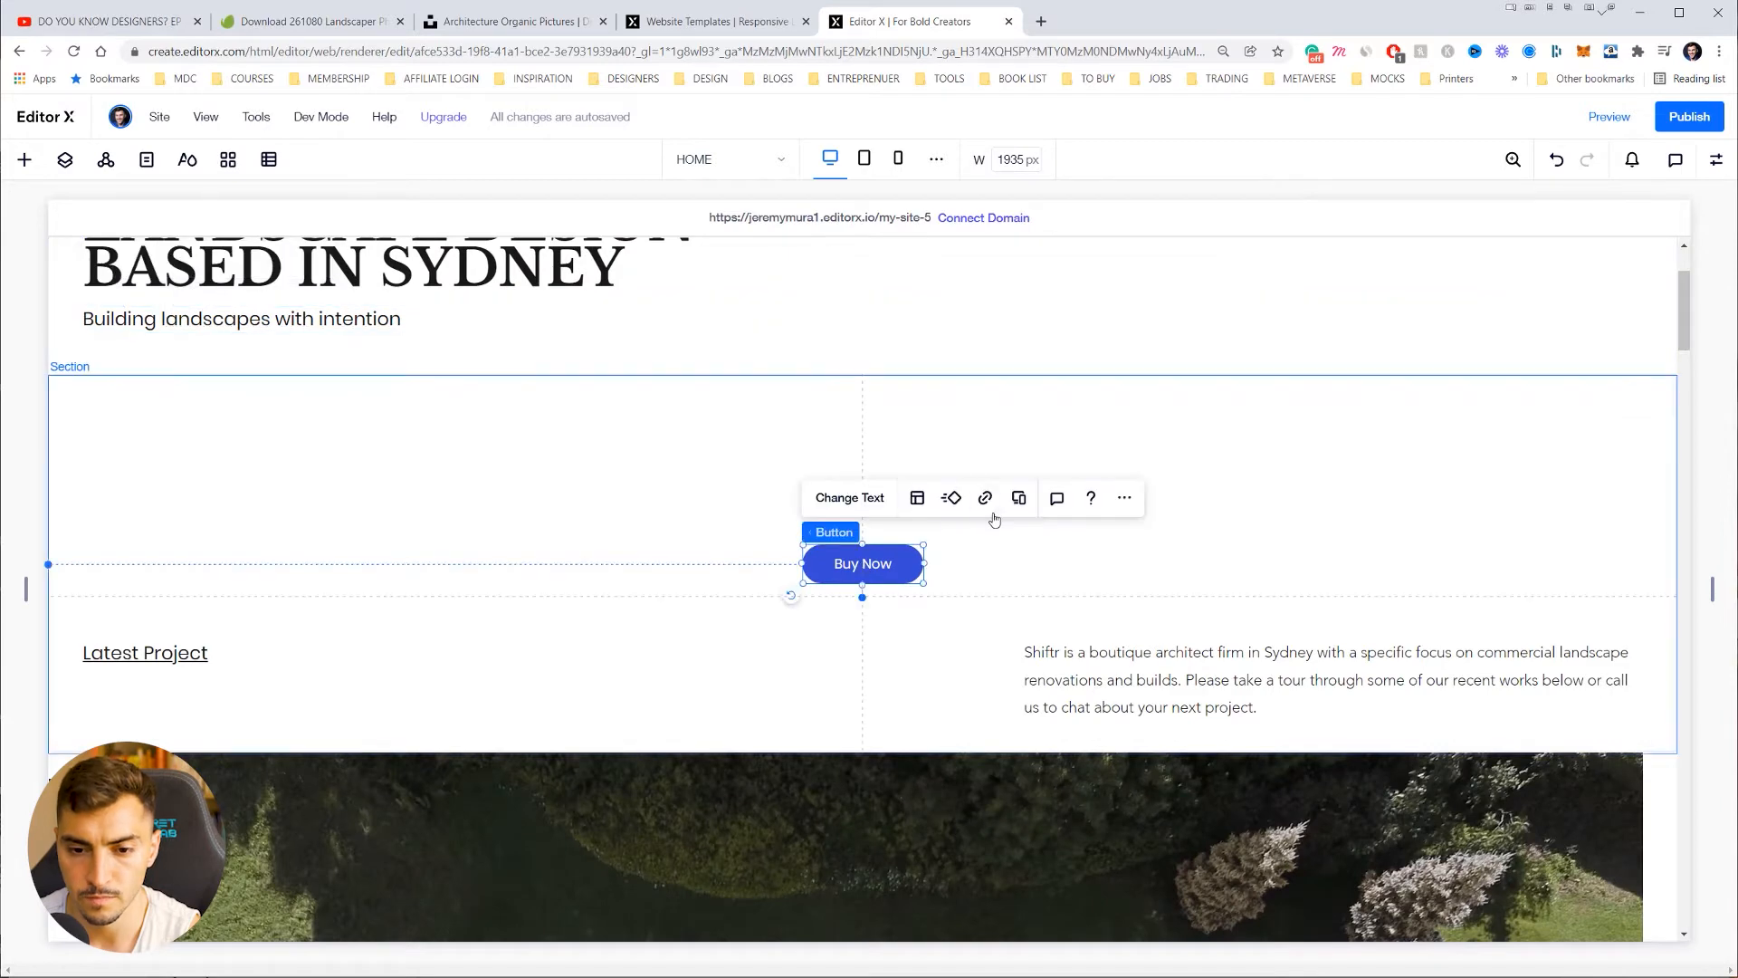
key("Delete")
Step: Replace the aerial playground photo with the plant-covered building image from Site Files
scroll(843, 498, "down", 6)
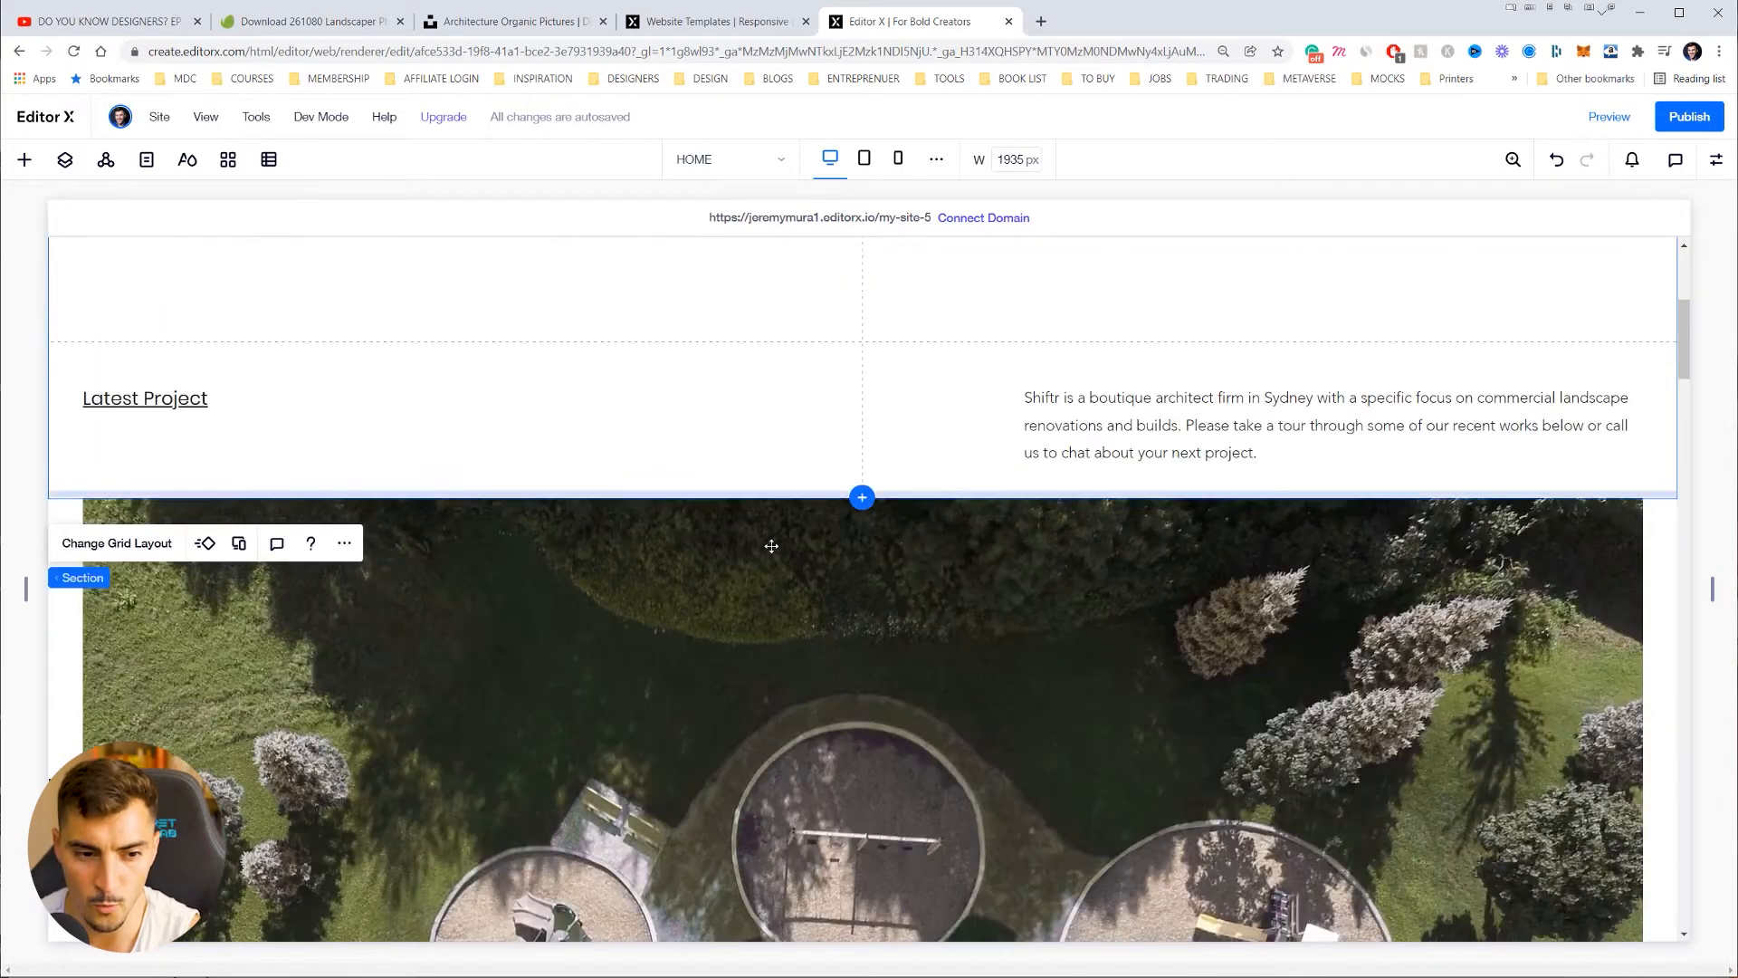
left_click(497, 431)
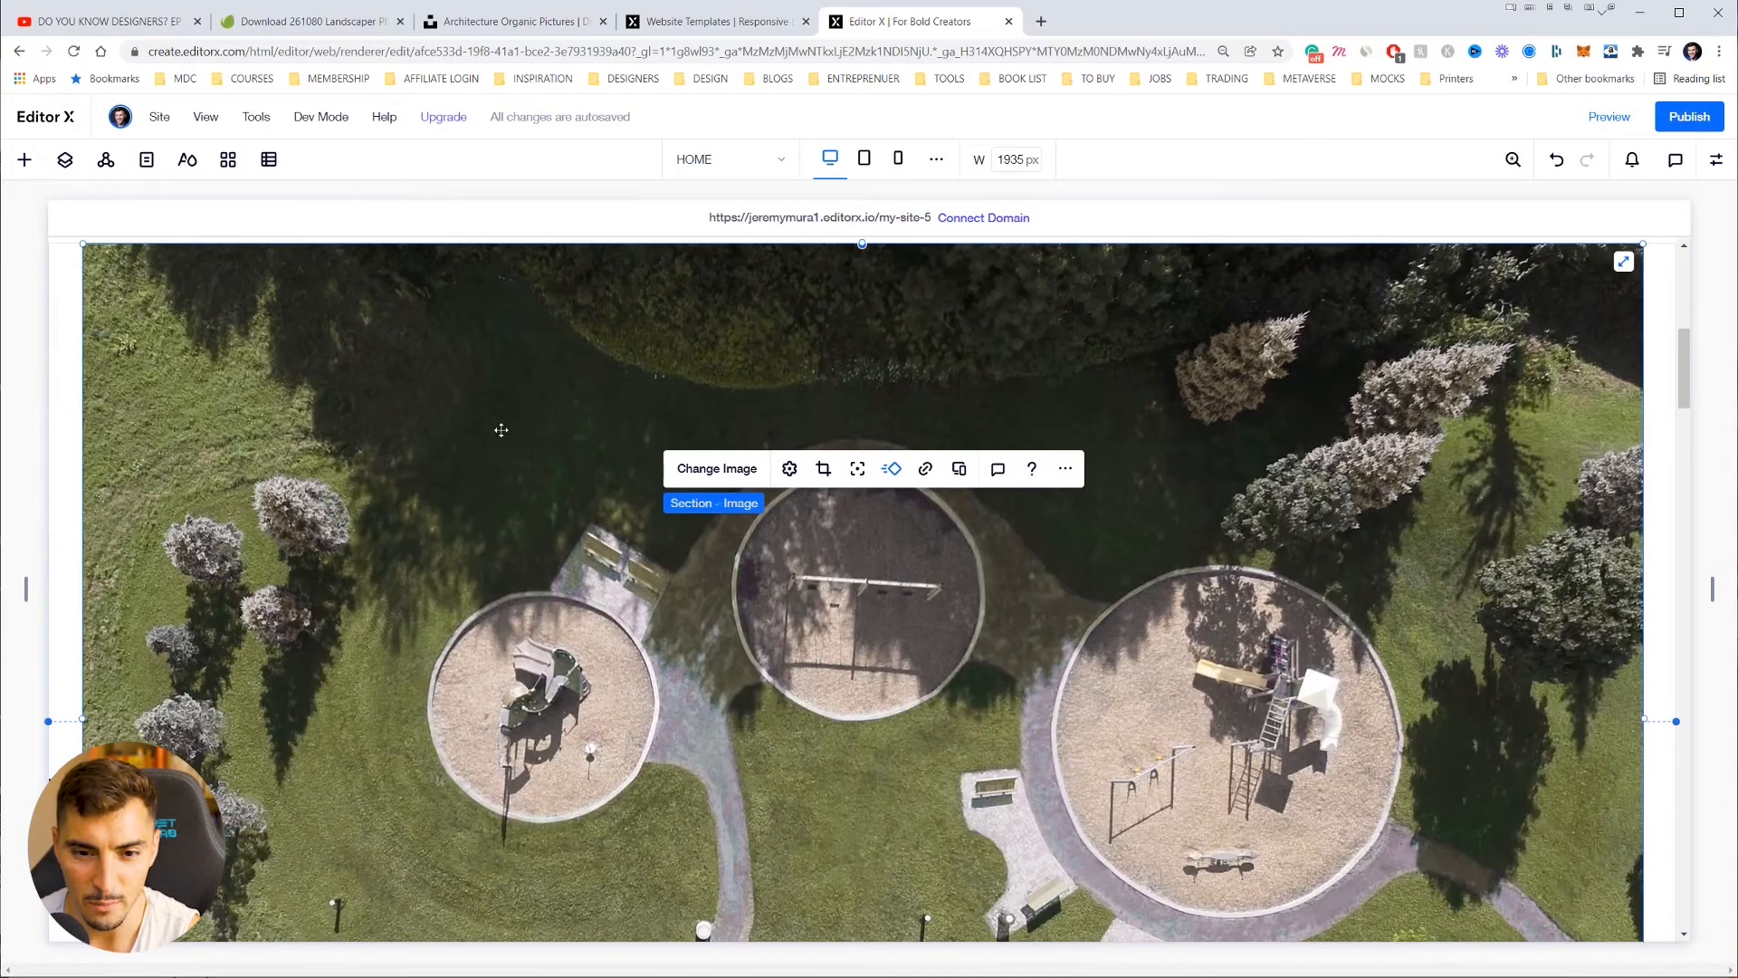
left_click(712, 475)
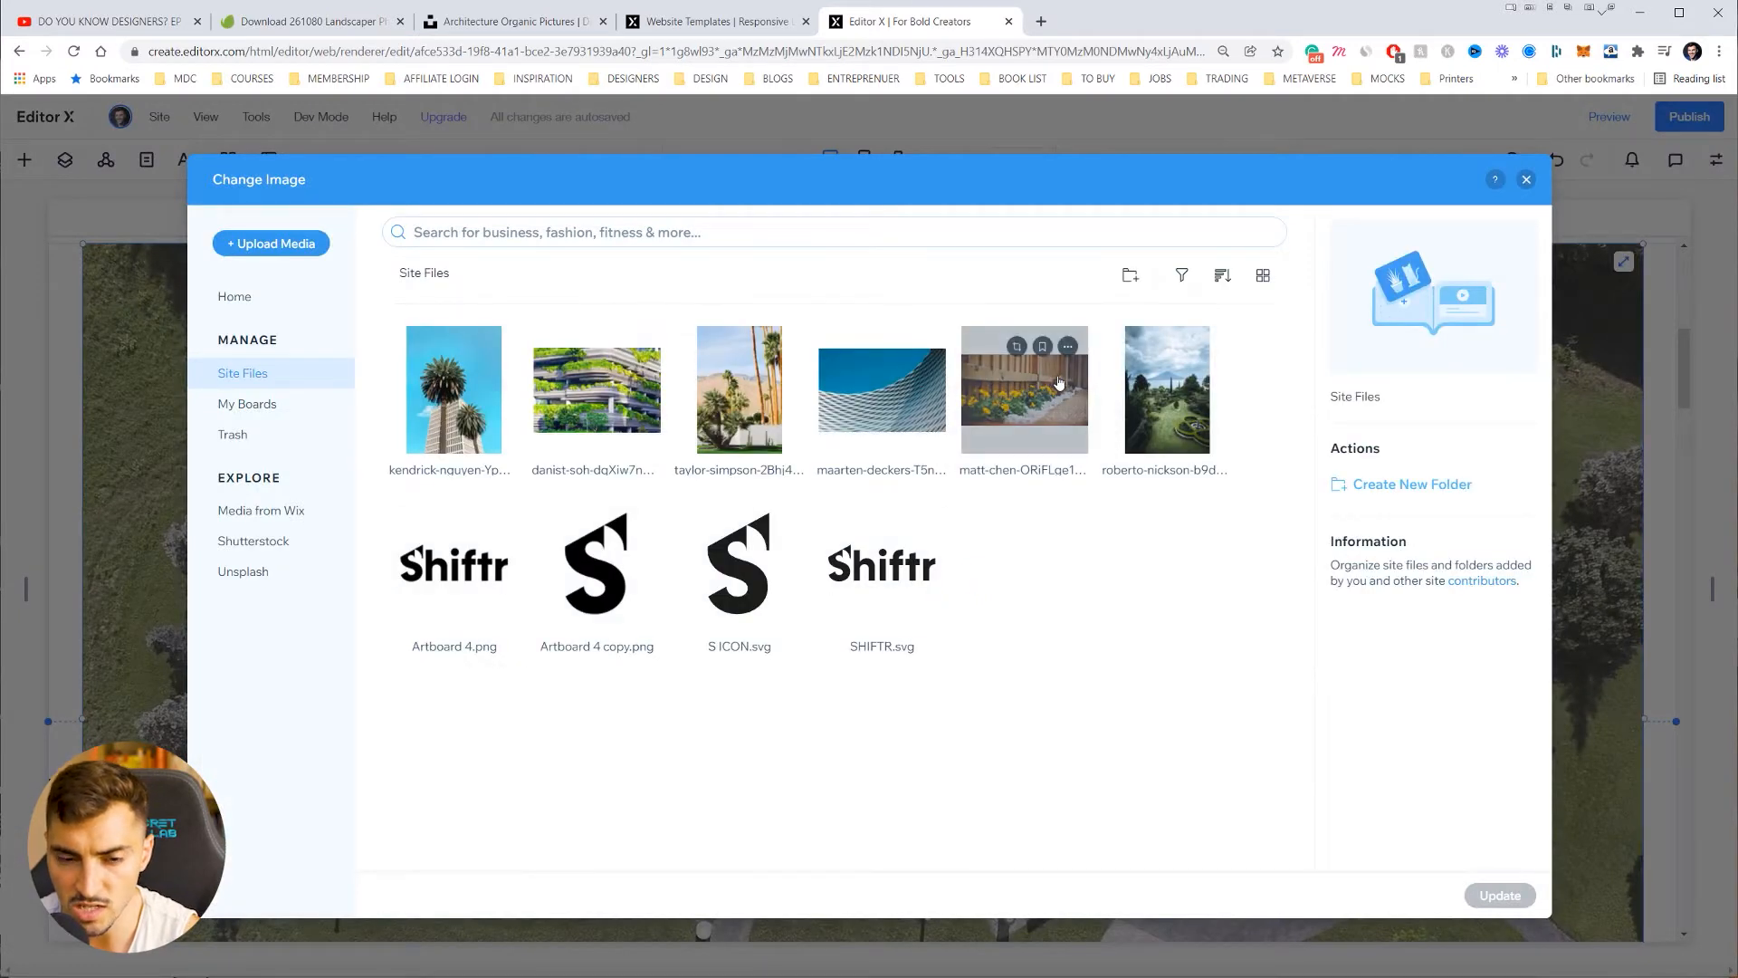
left_click(597, 389)
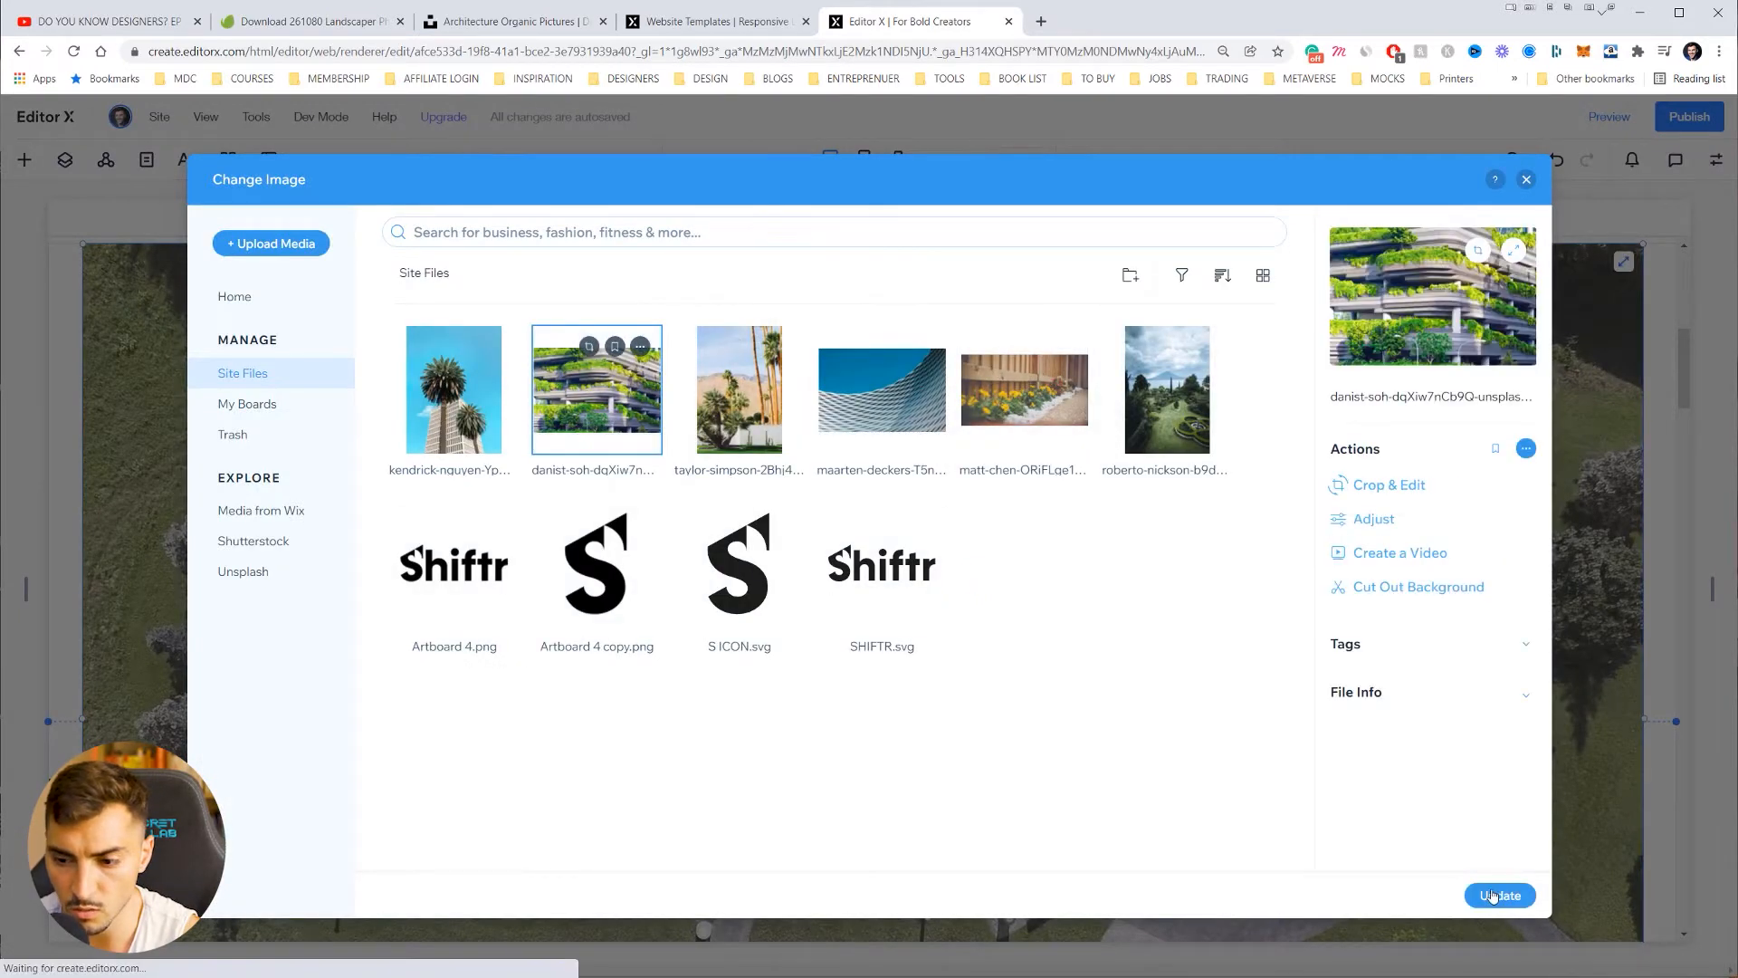
left_click(1500, 895)
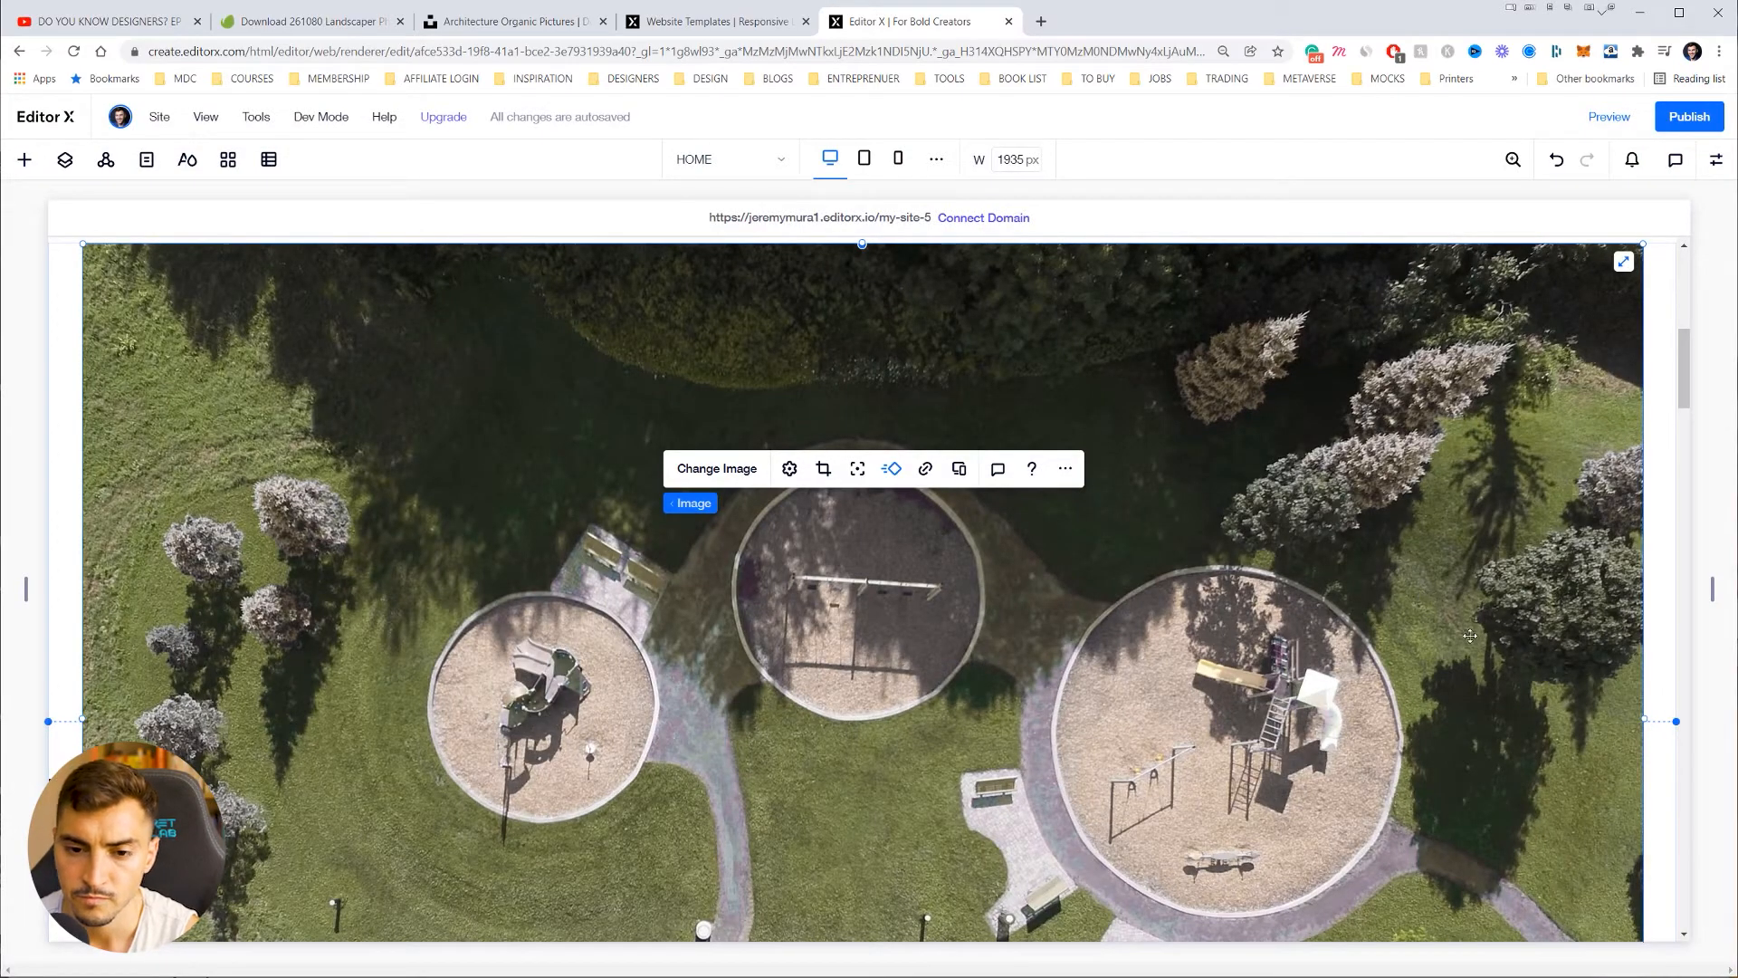
scroll(996, 487, "up", 2)
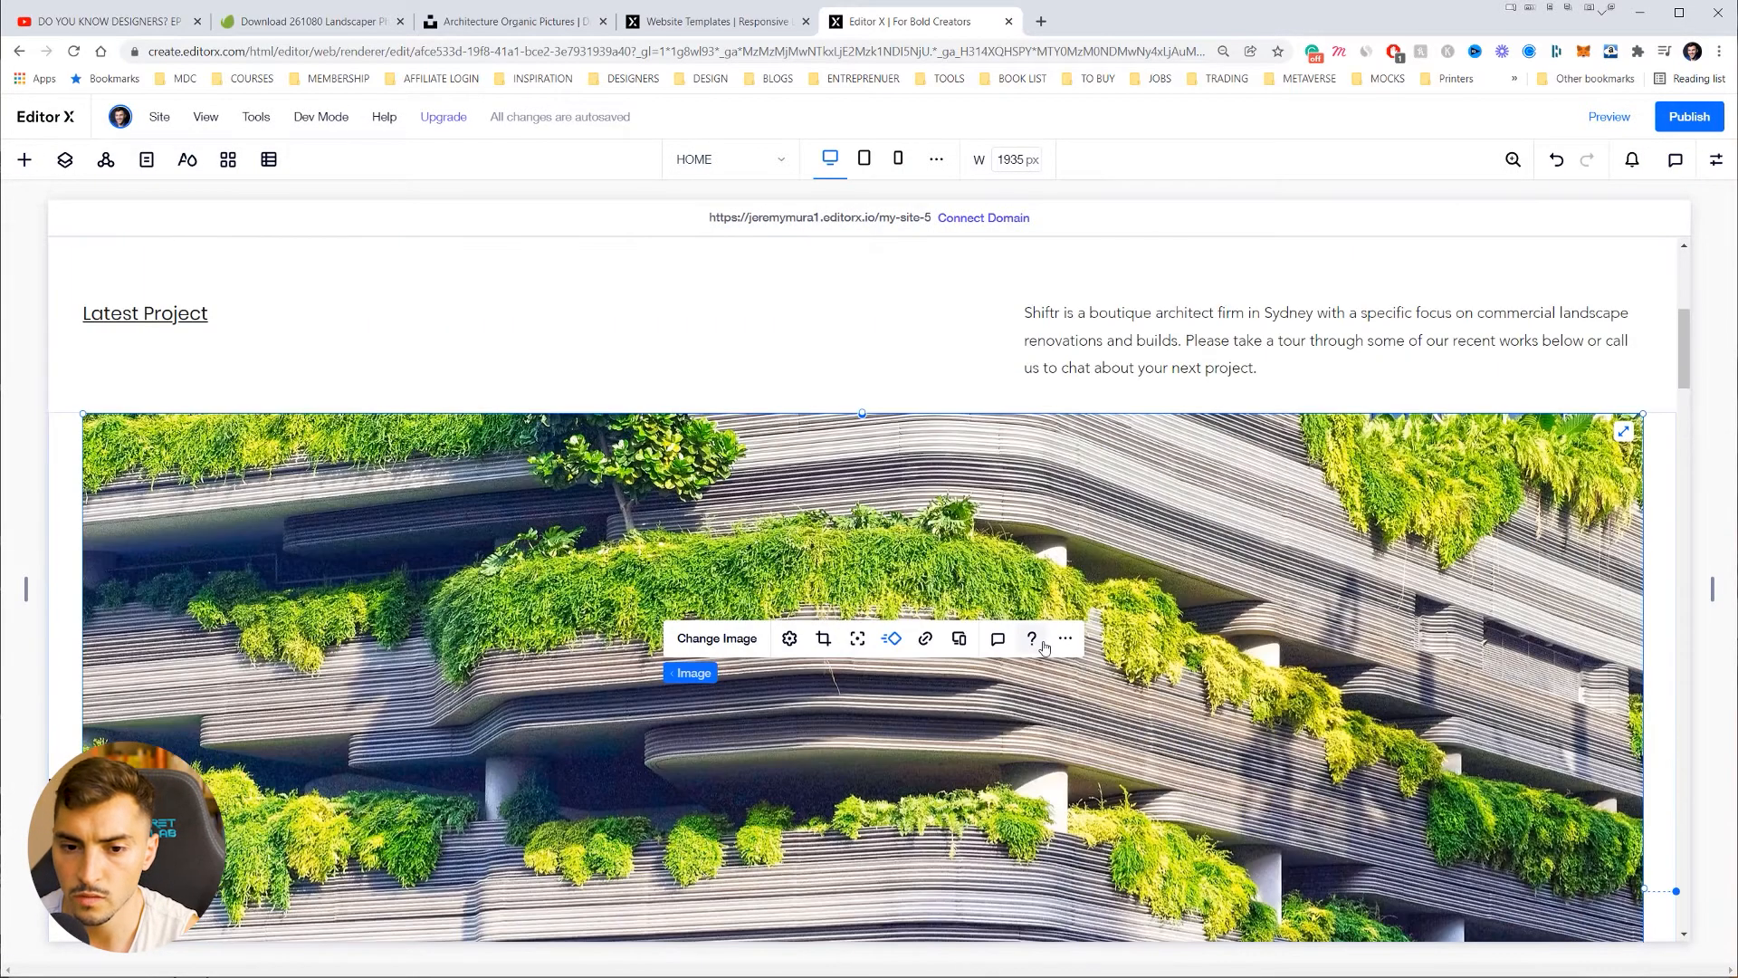
left_click(789, 638)
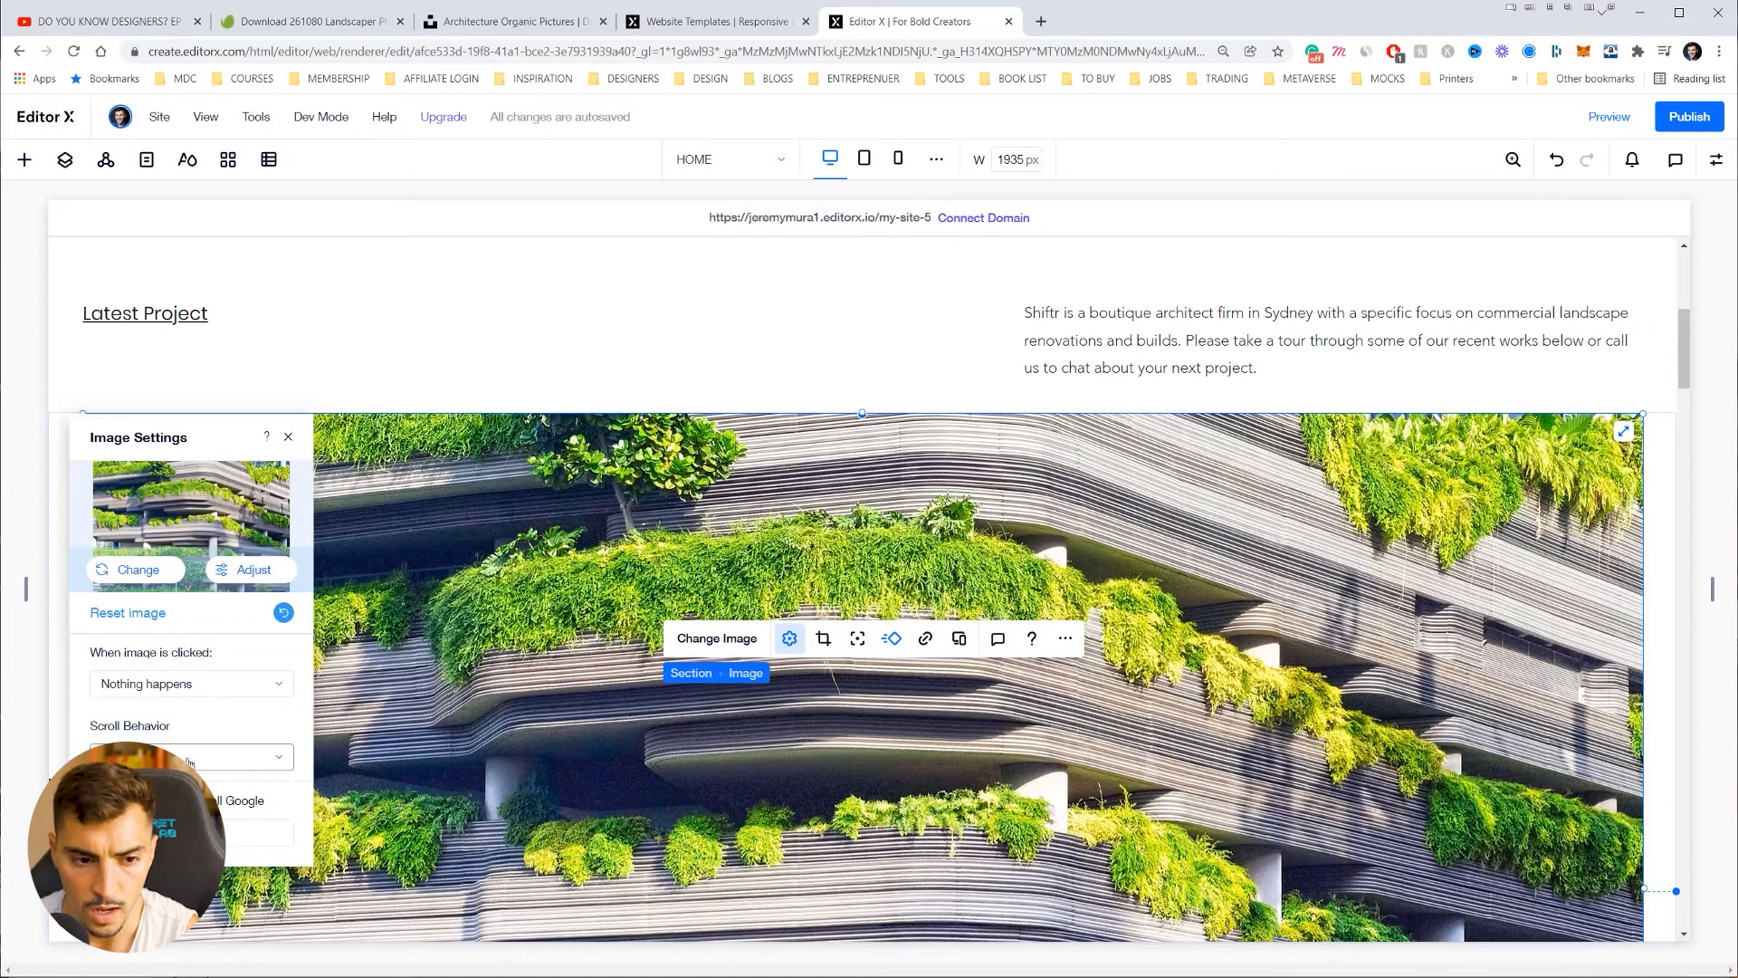
Step: In Photo Studio, lower brightness and highlights, reset temperature, raise the vignette and zero the grain
left_click(244, 572)
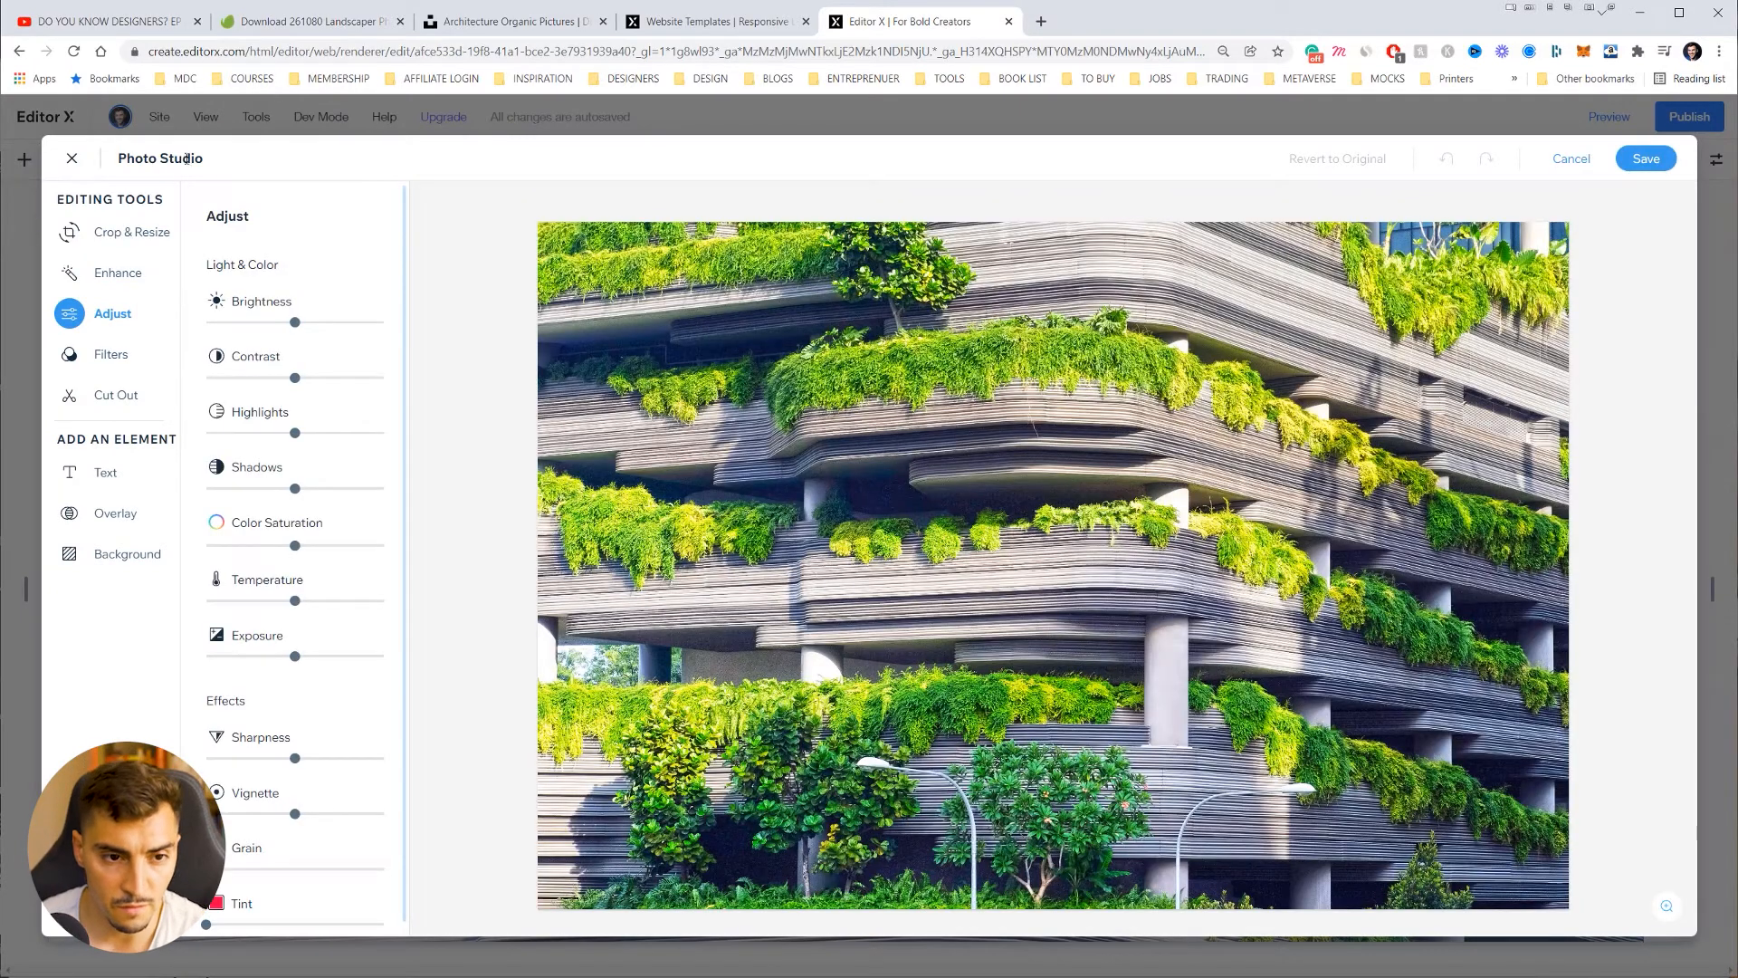
left_click_drag(271, 330, 244, 326)
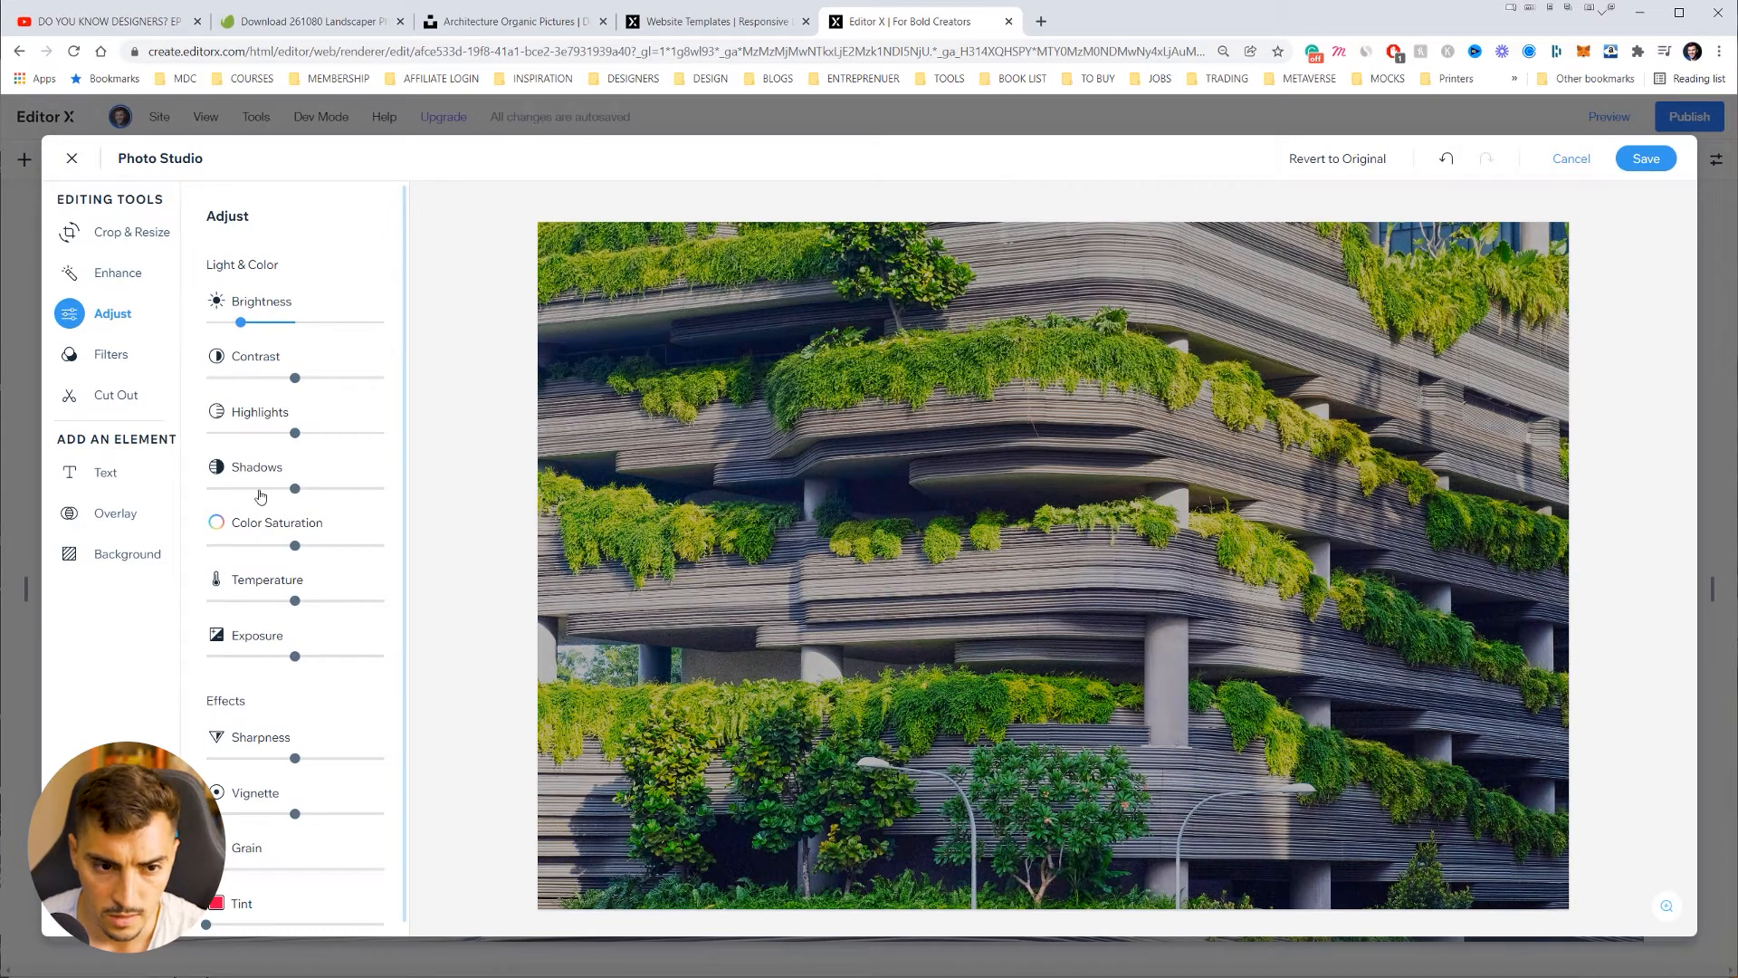
left_click(260, 434)
scroll(299, 480, "down", 1)
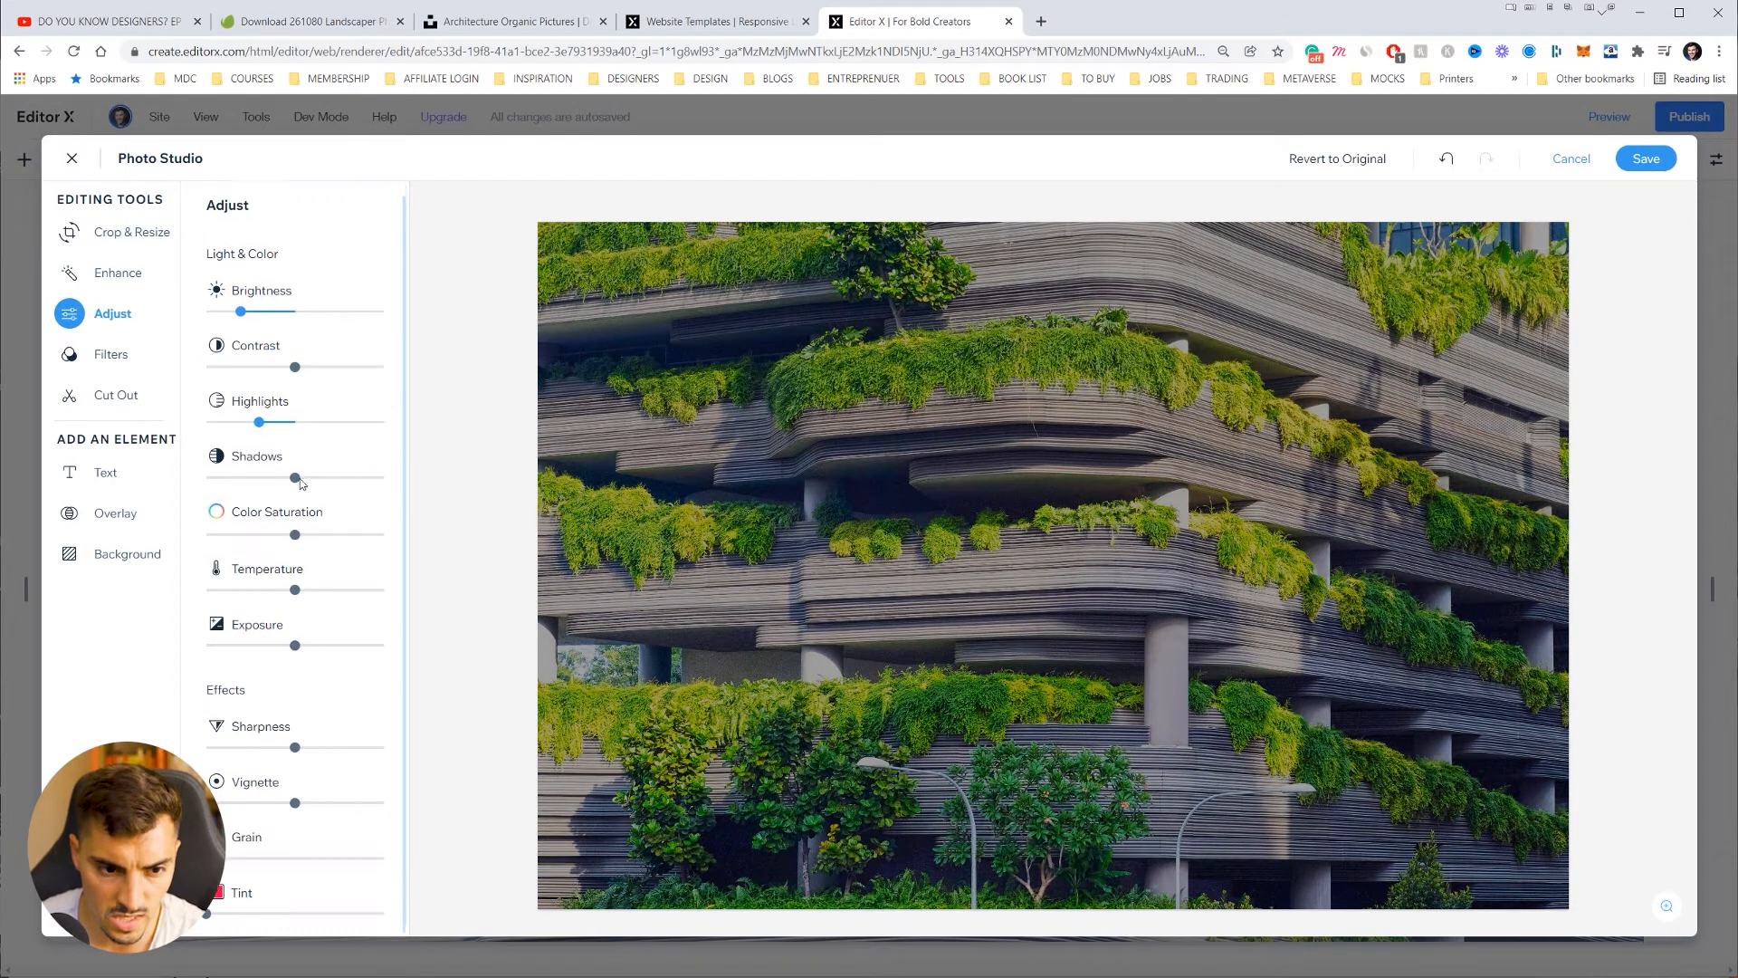
mouse_move(294, 589)
left_mouse_down()
mouse_move(257, 590)
mouse_move(314, 589)
left_mouse_up()
left_click(295, 590)
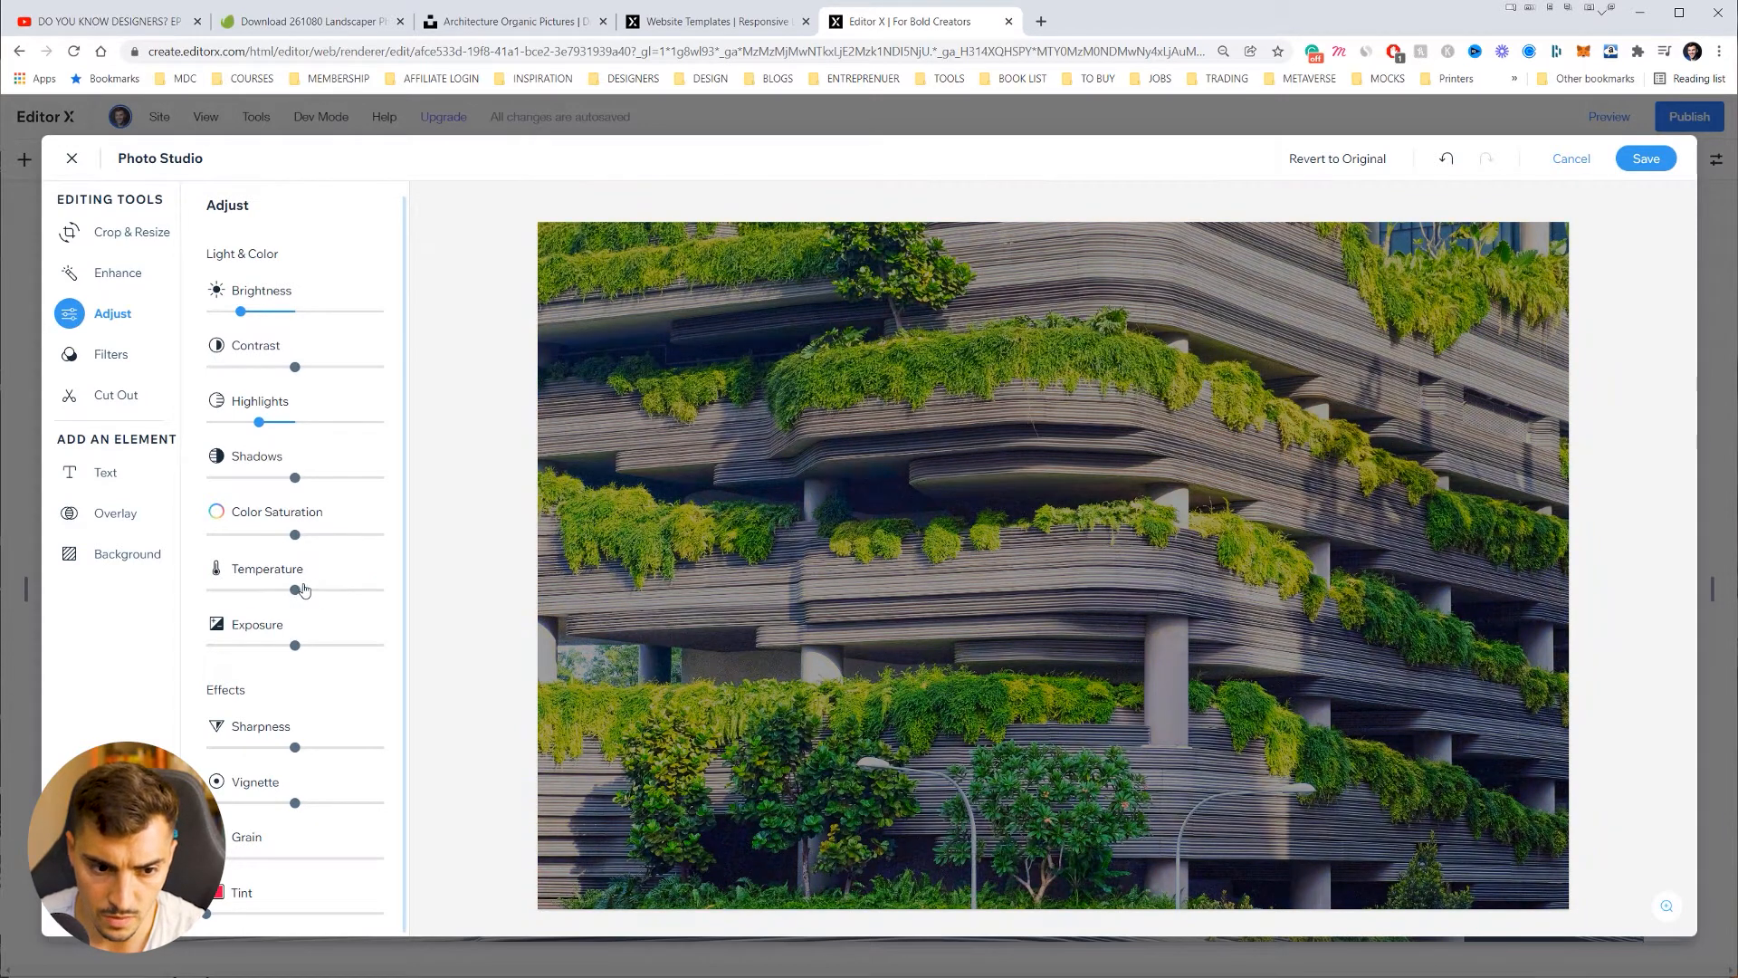
left_click_drag(323, 805, 315, 858)
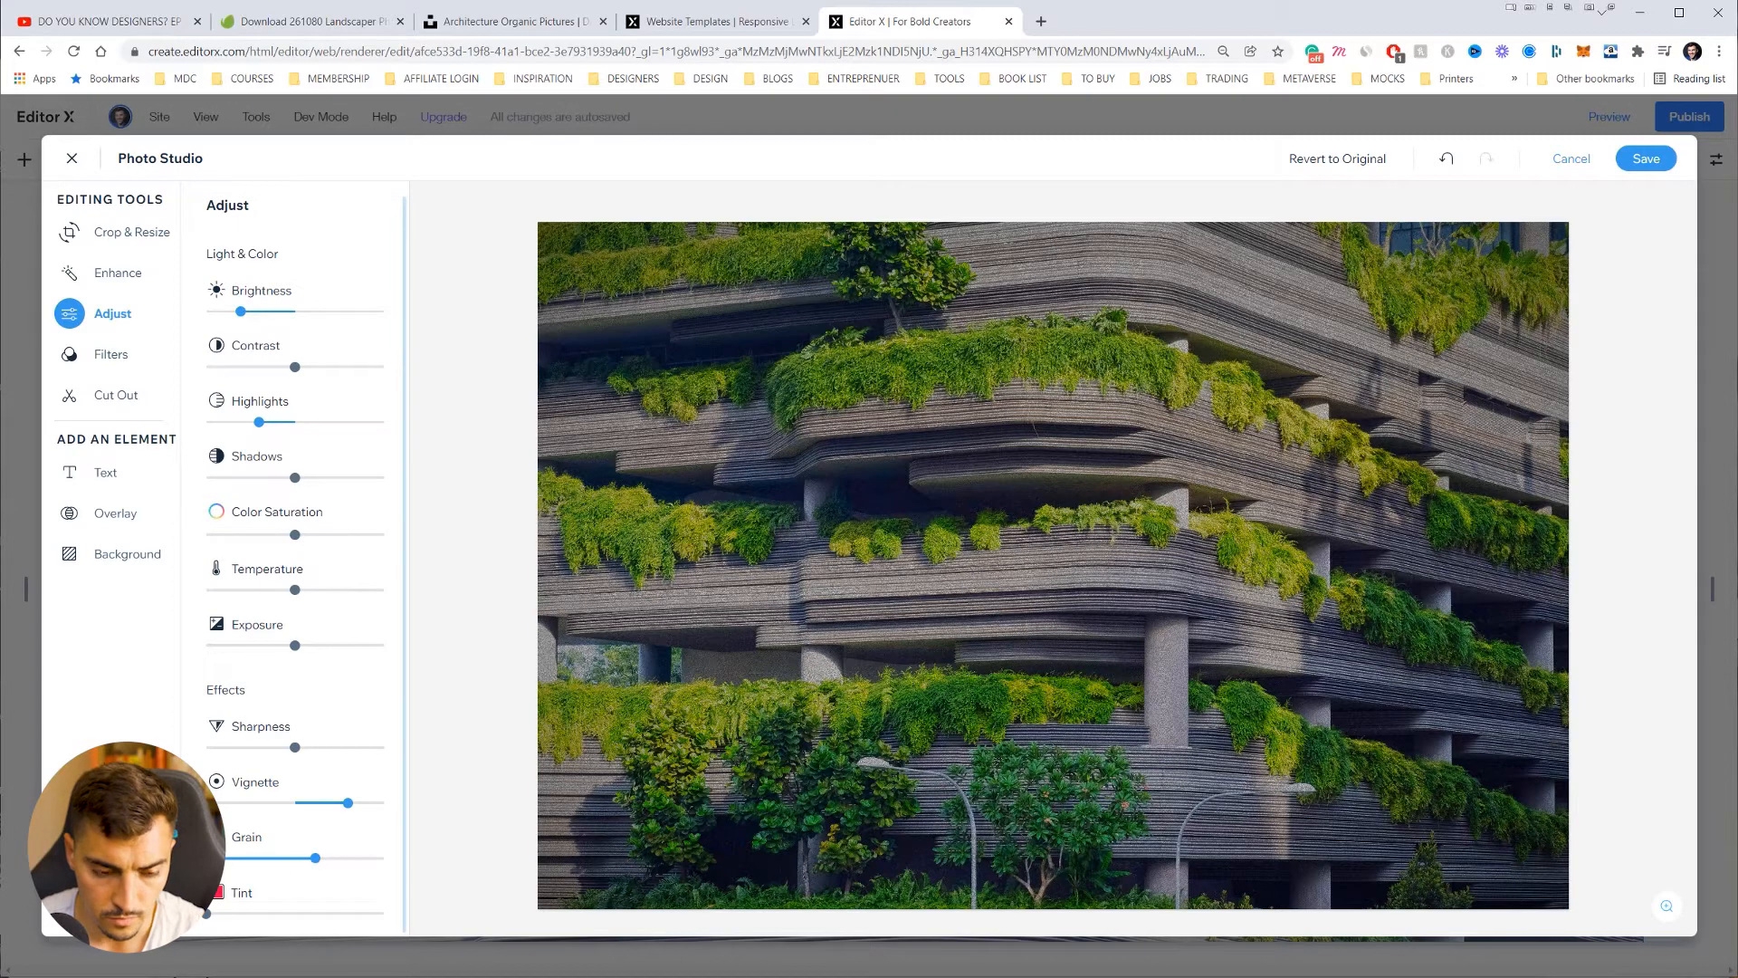
left_click_drag(233, 870, 197, 867)
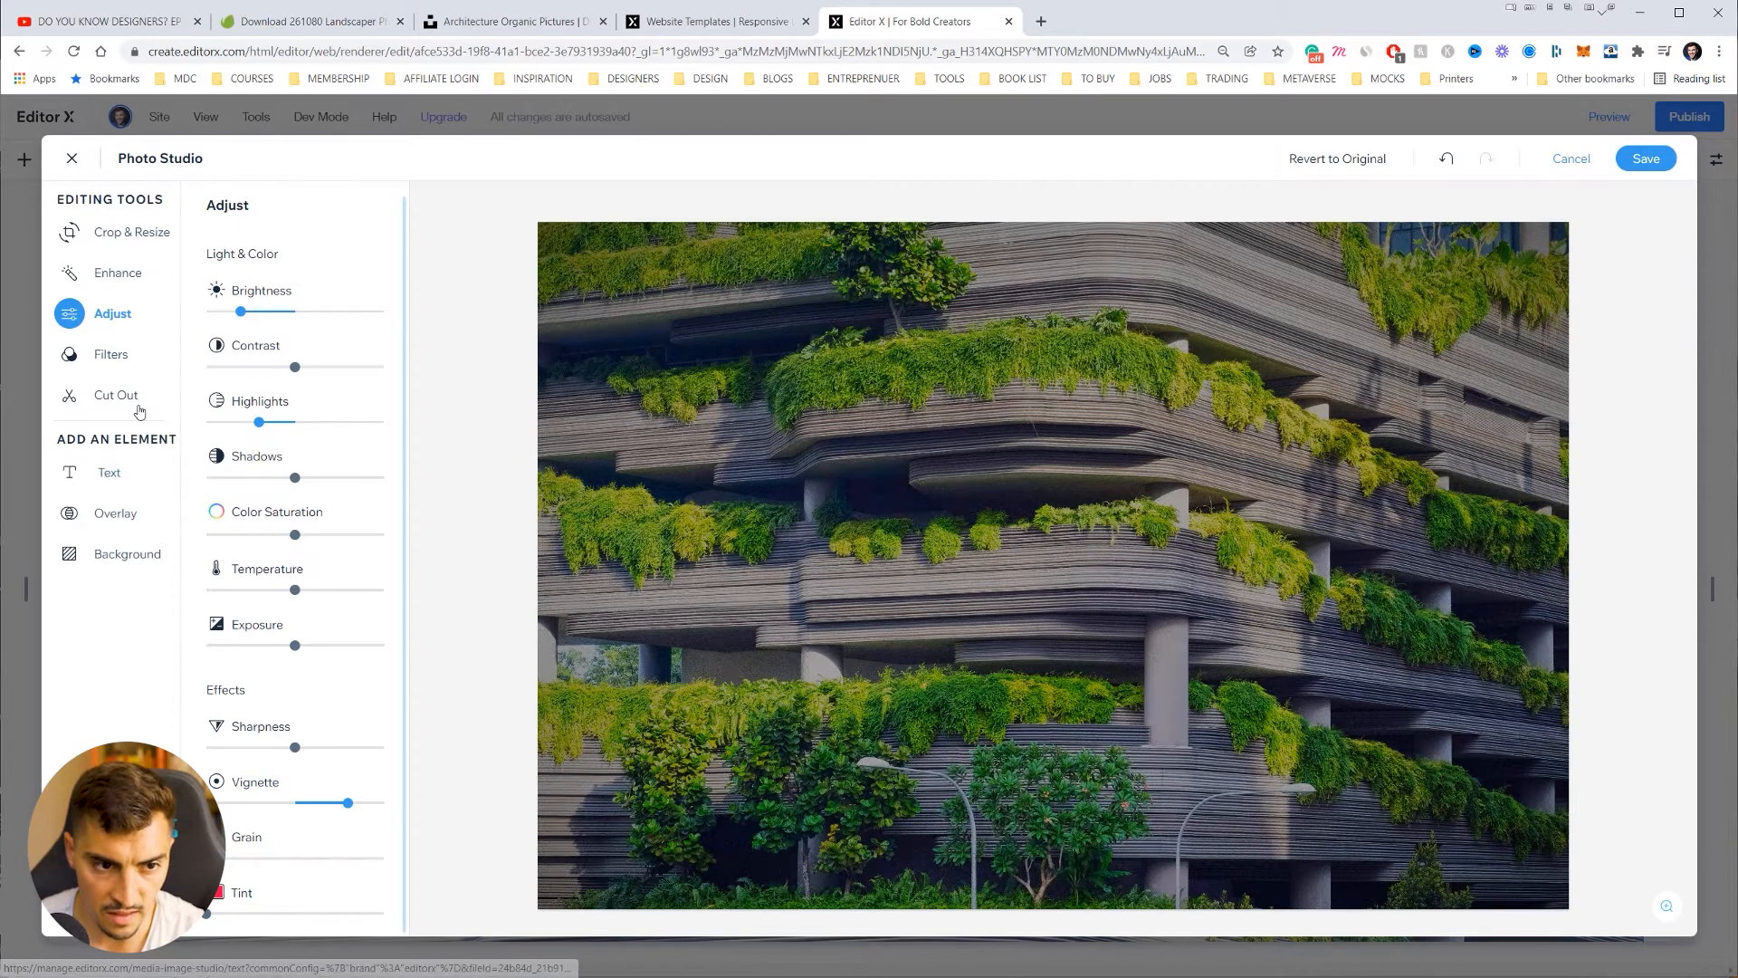
Step: Preview the Concrete, Newspaper, Bright and Marge filters on the building photo
left_click(105, 357)
scroll(314, 349, "down", 1)
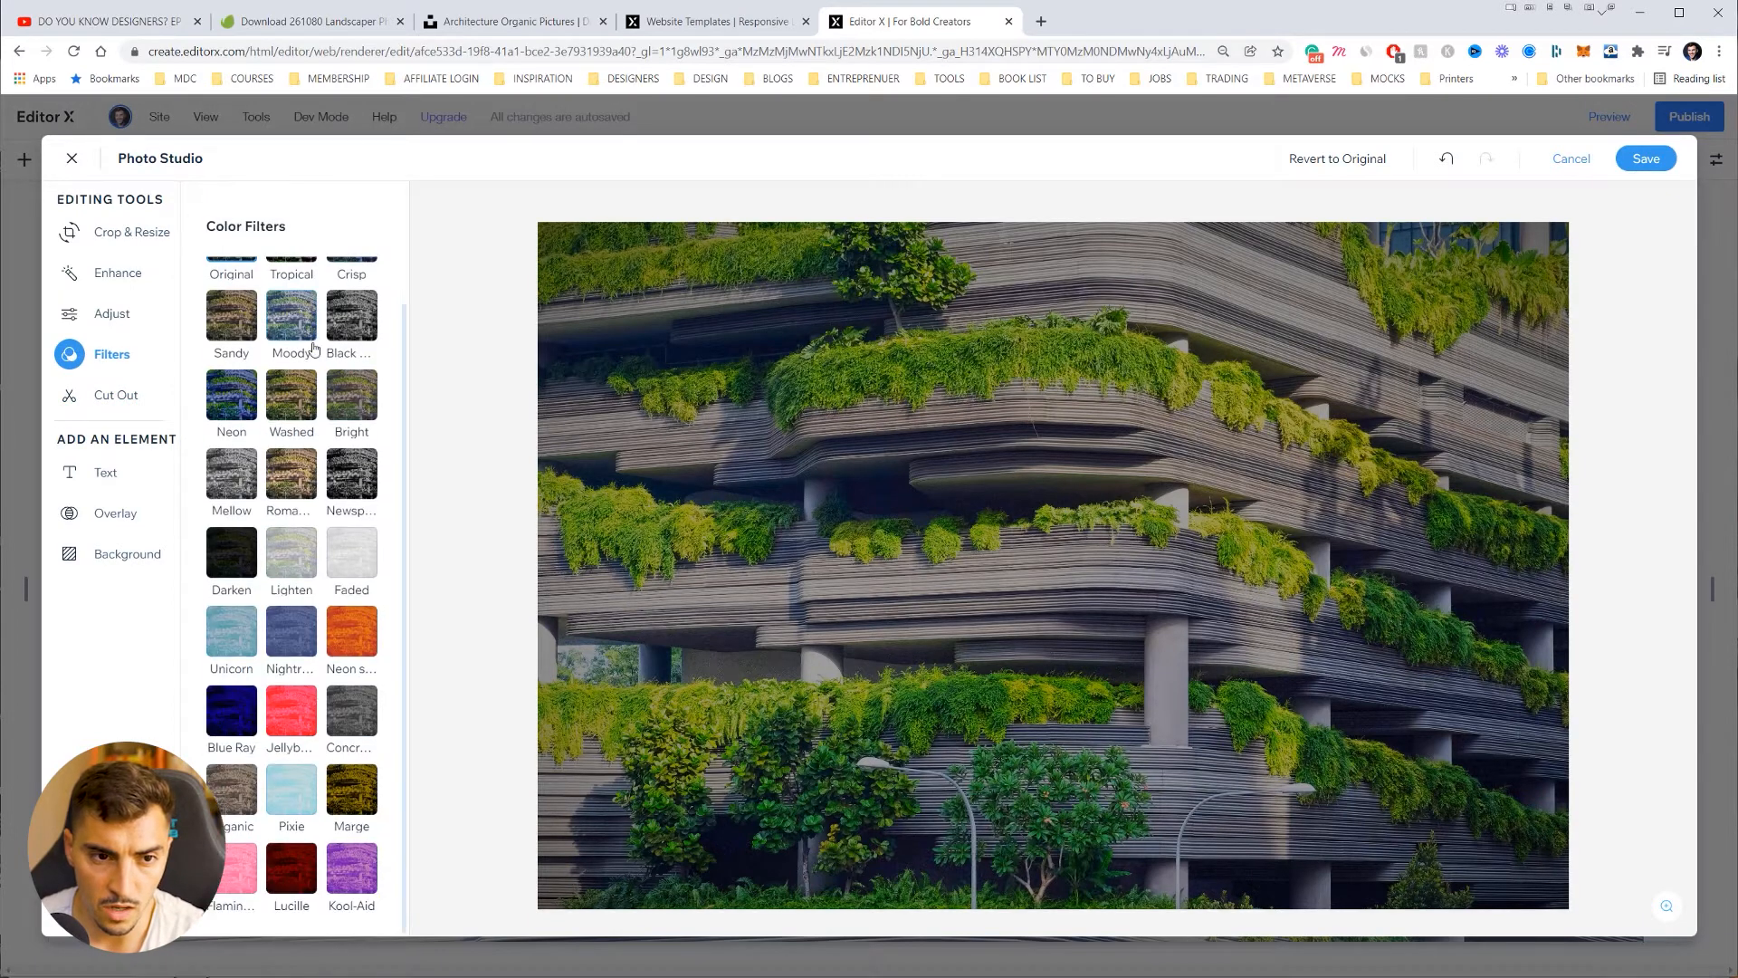
left_click(347, 725)
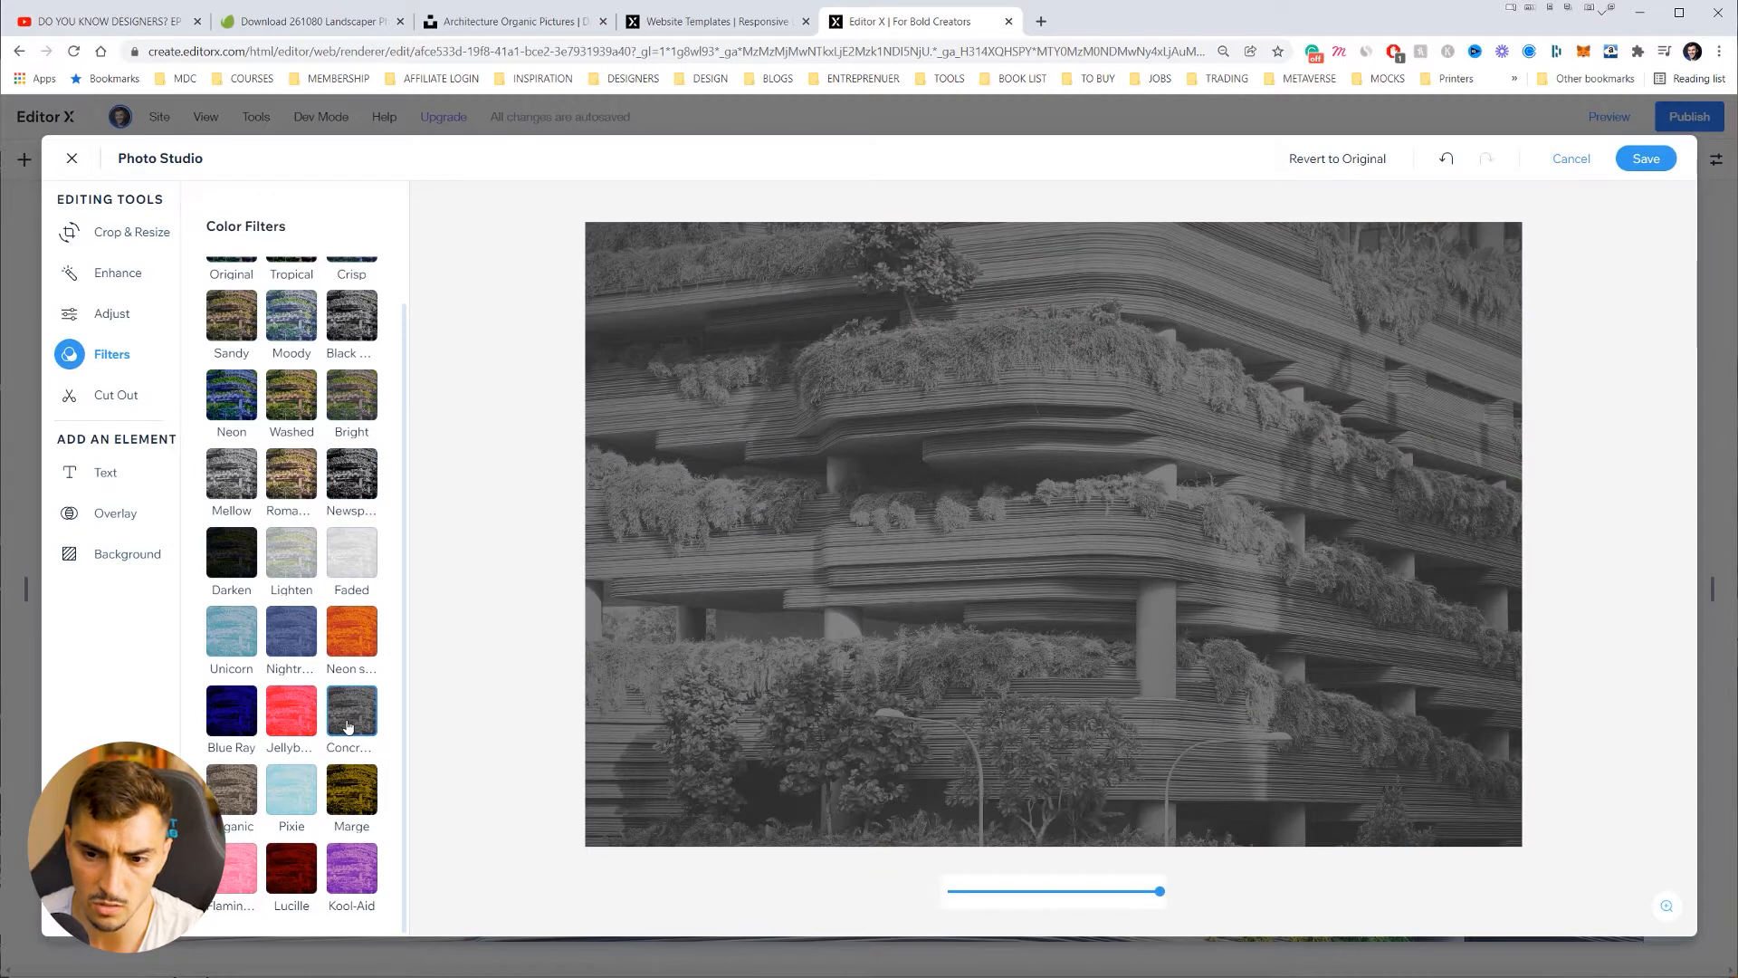
left_click(349, 475)
left_click(297, 485)
left_click(292, 395)
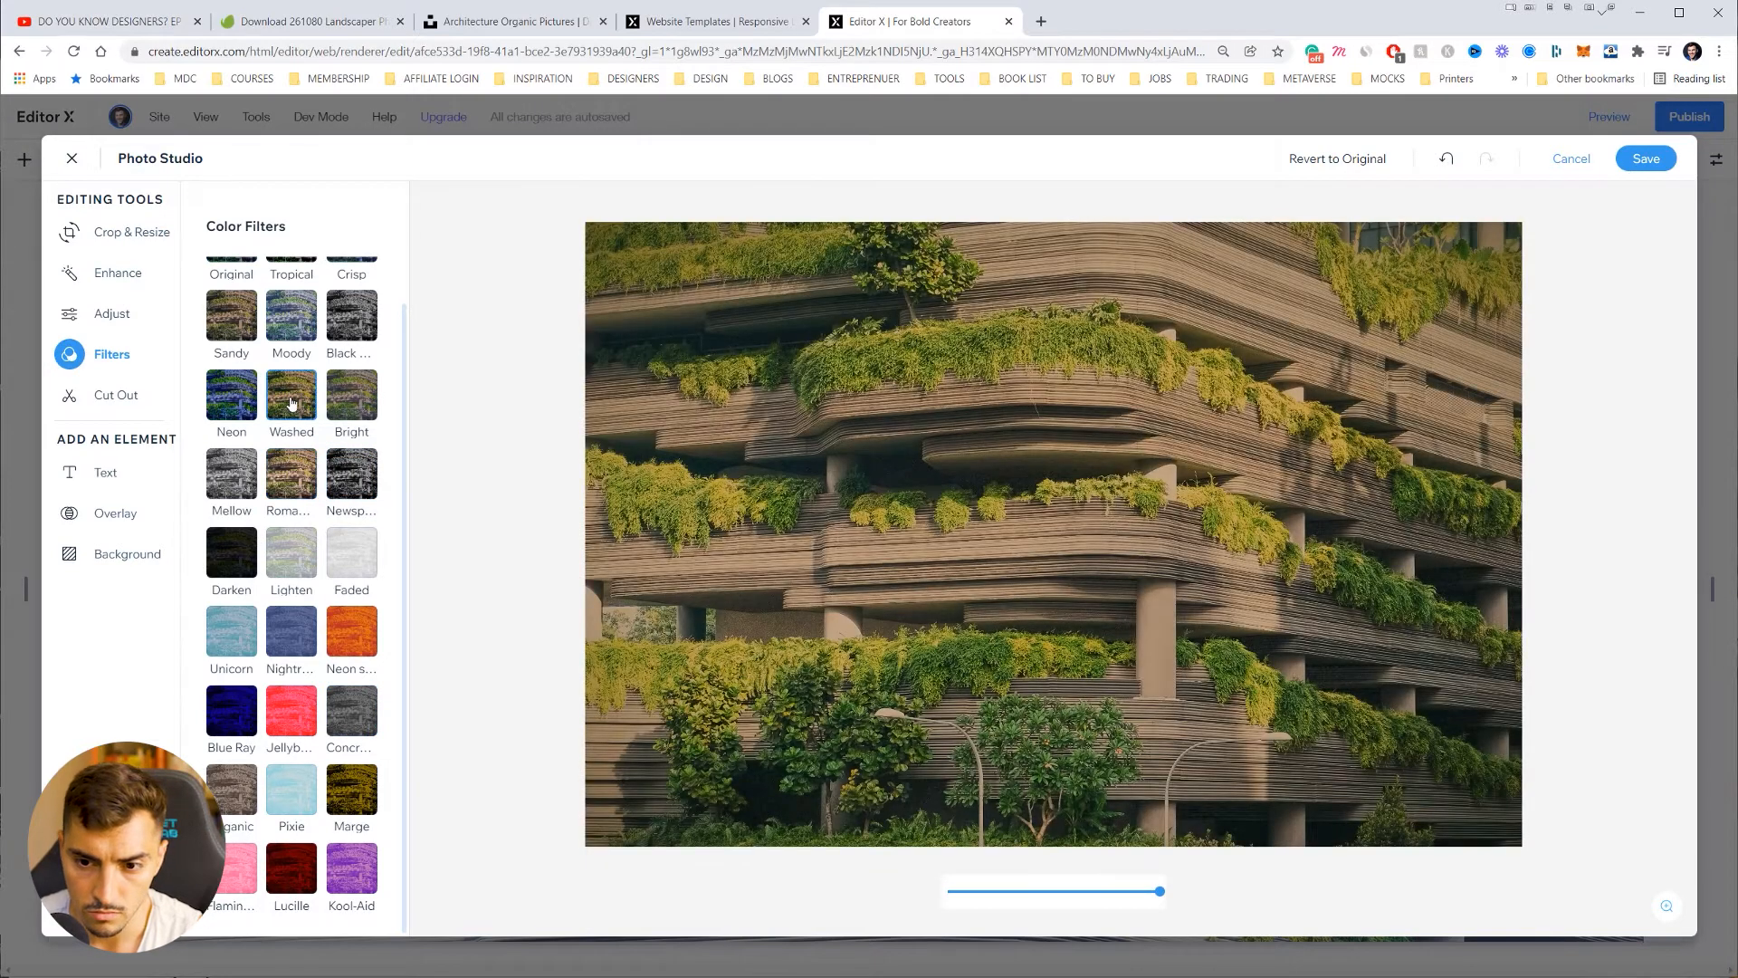
left_click(351, 396)
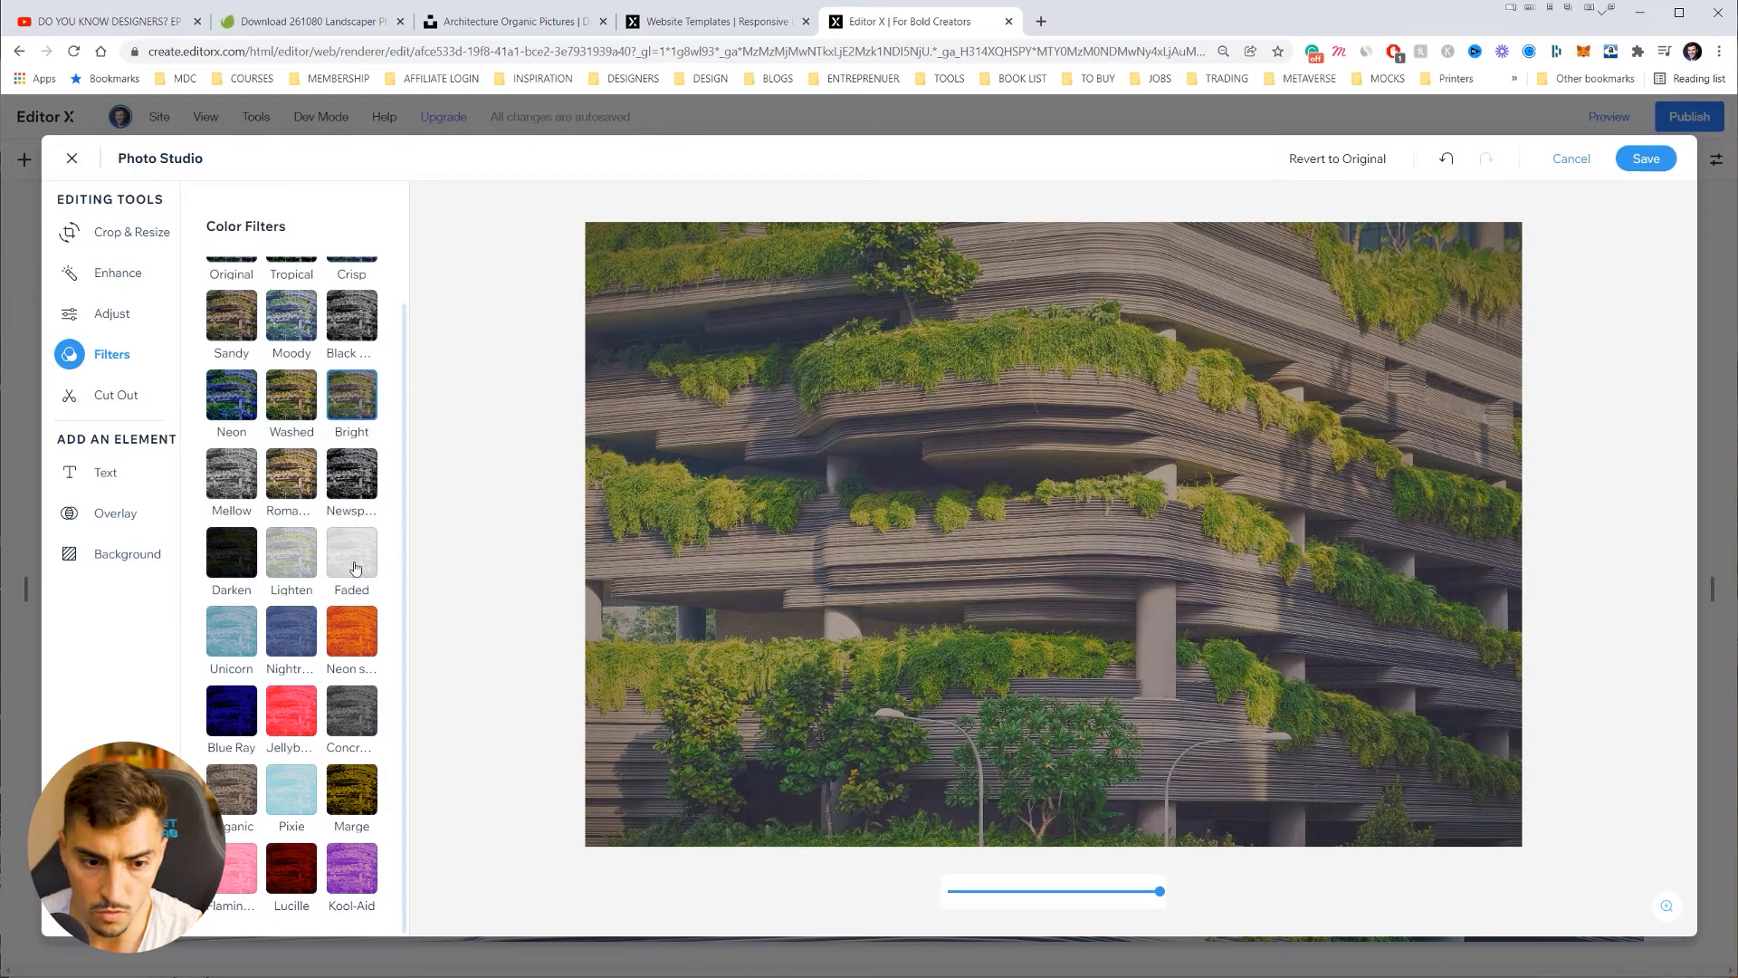
left_click(352, 790)
Step: Try the Tropical, Crisp and Black filters, then return the photo to Original
scroll(353, 724, "up", 1)
left_click(358, 452)
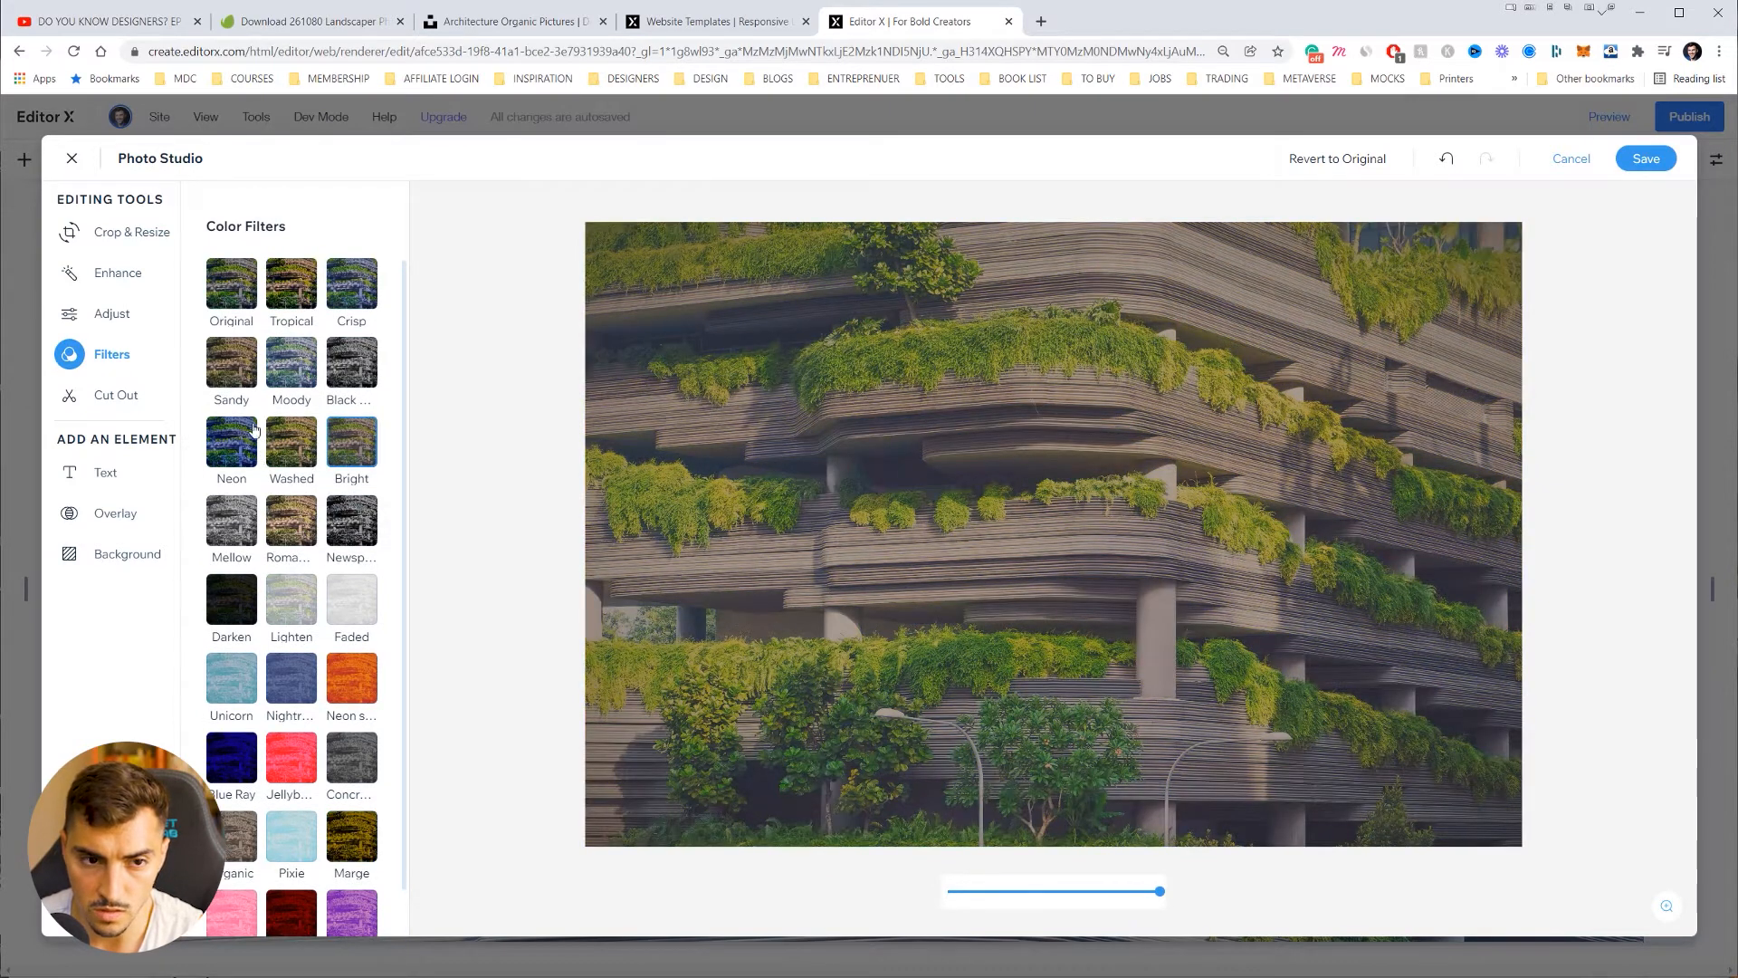
left_click(291, 284)
left_click(351, 283)
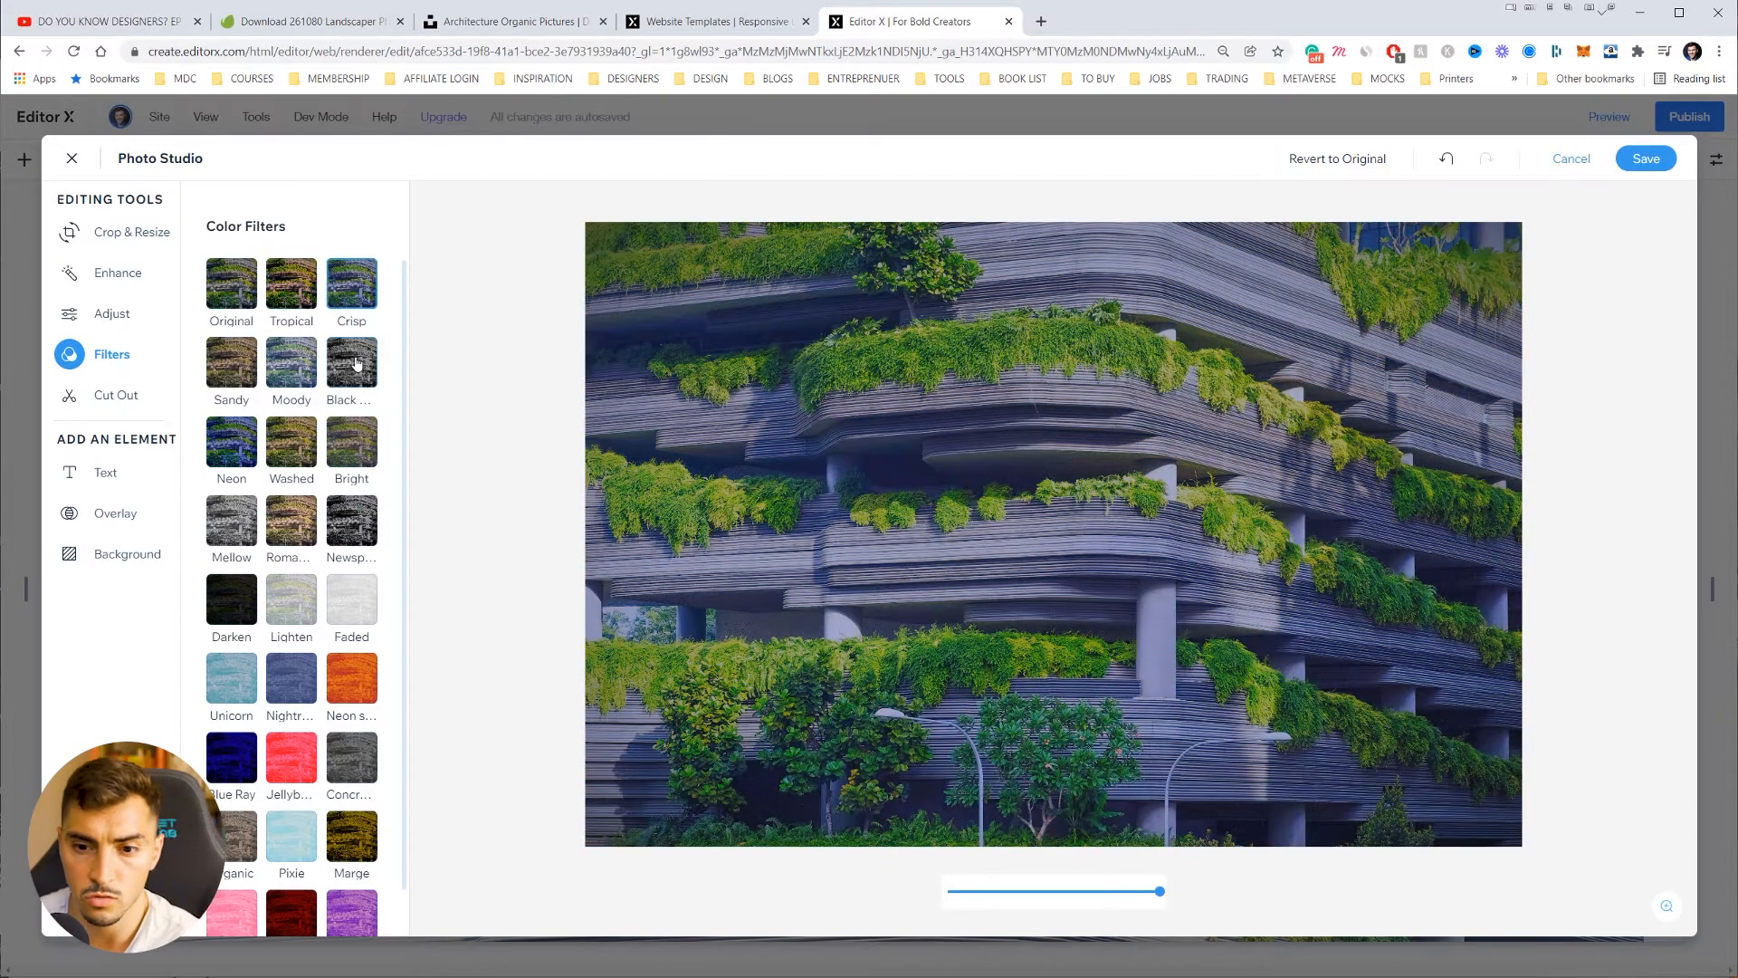
left_click(356, 363)
left_click(247, 321)
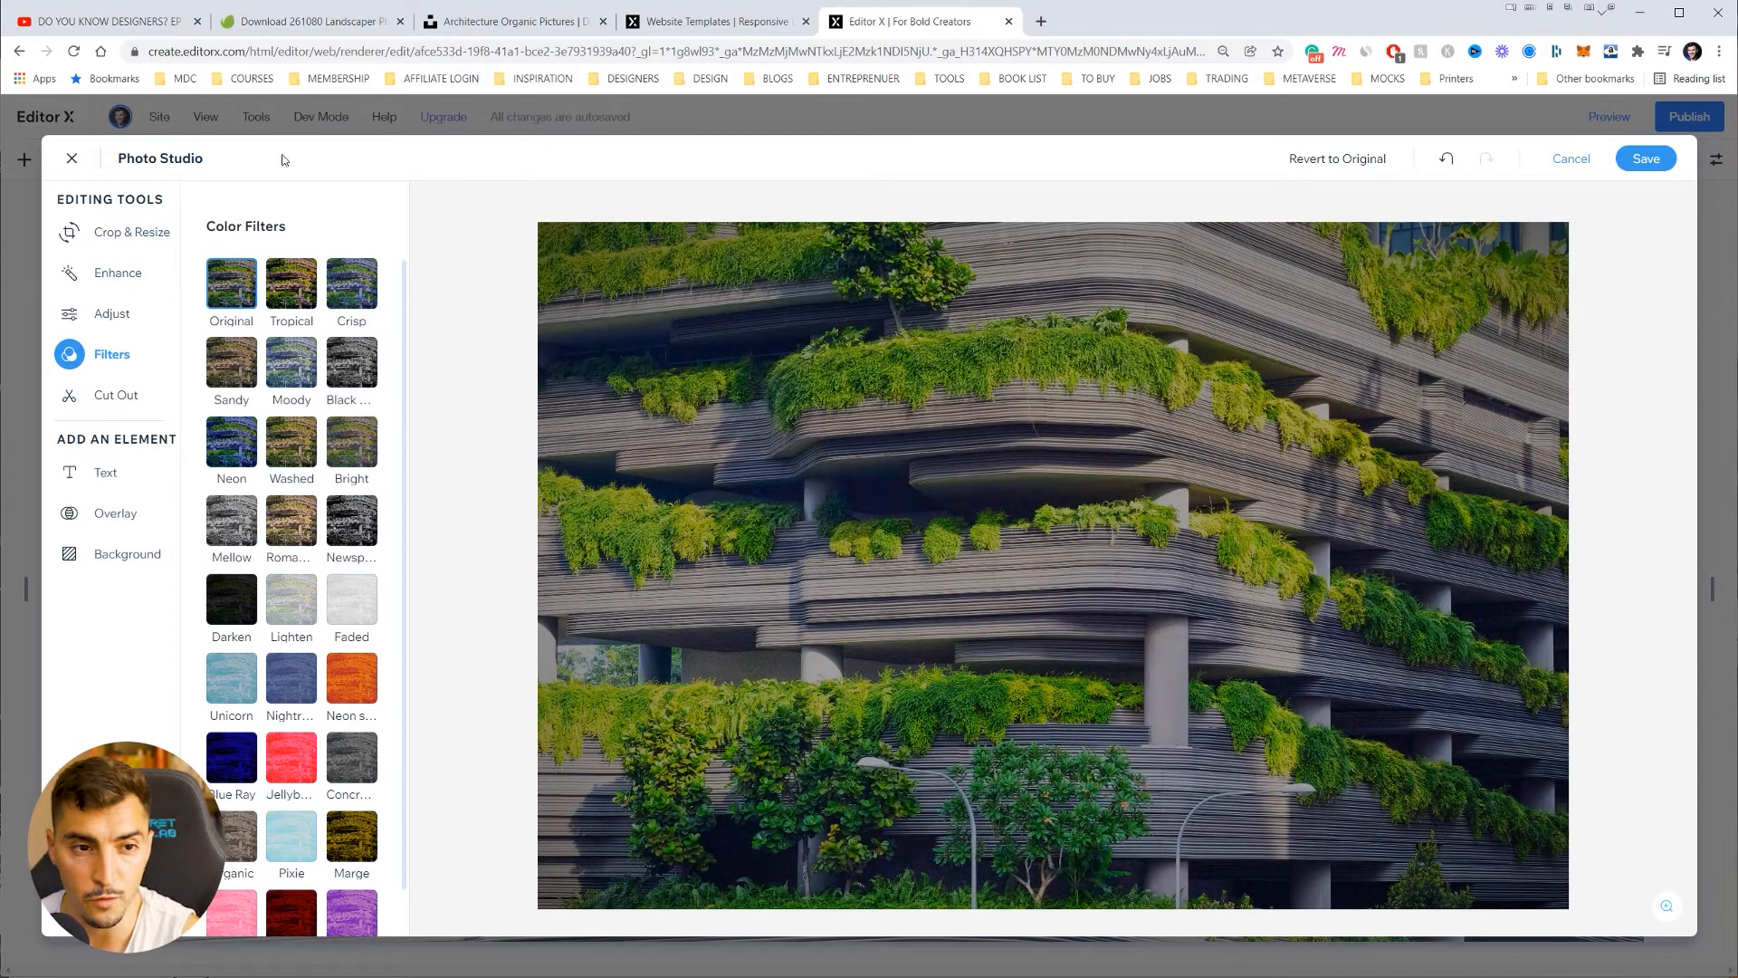
Step: Add a white text element over the photo as a trial, then delete it
left_click(116, 513)
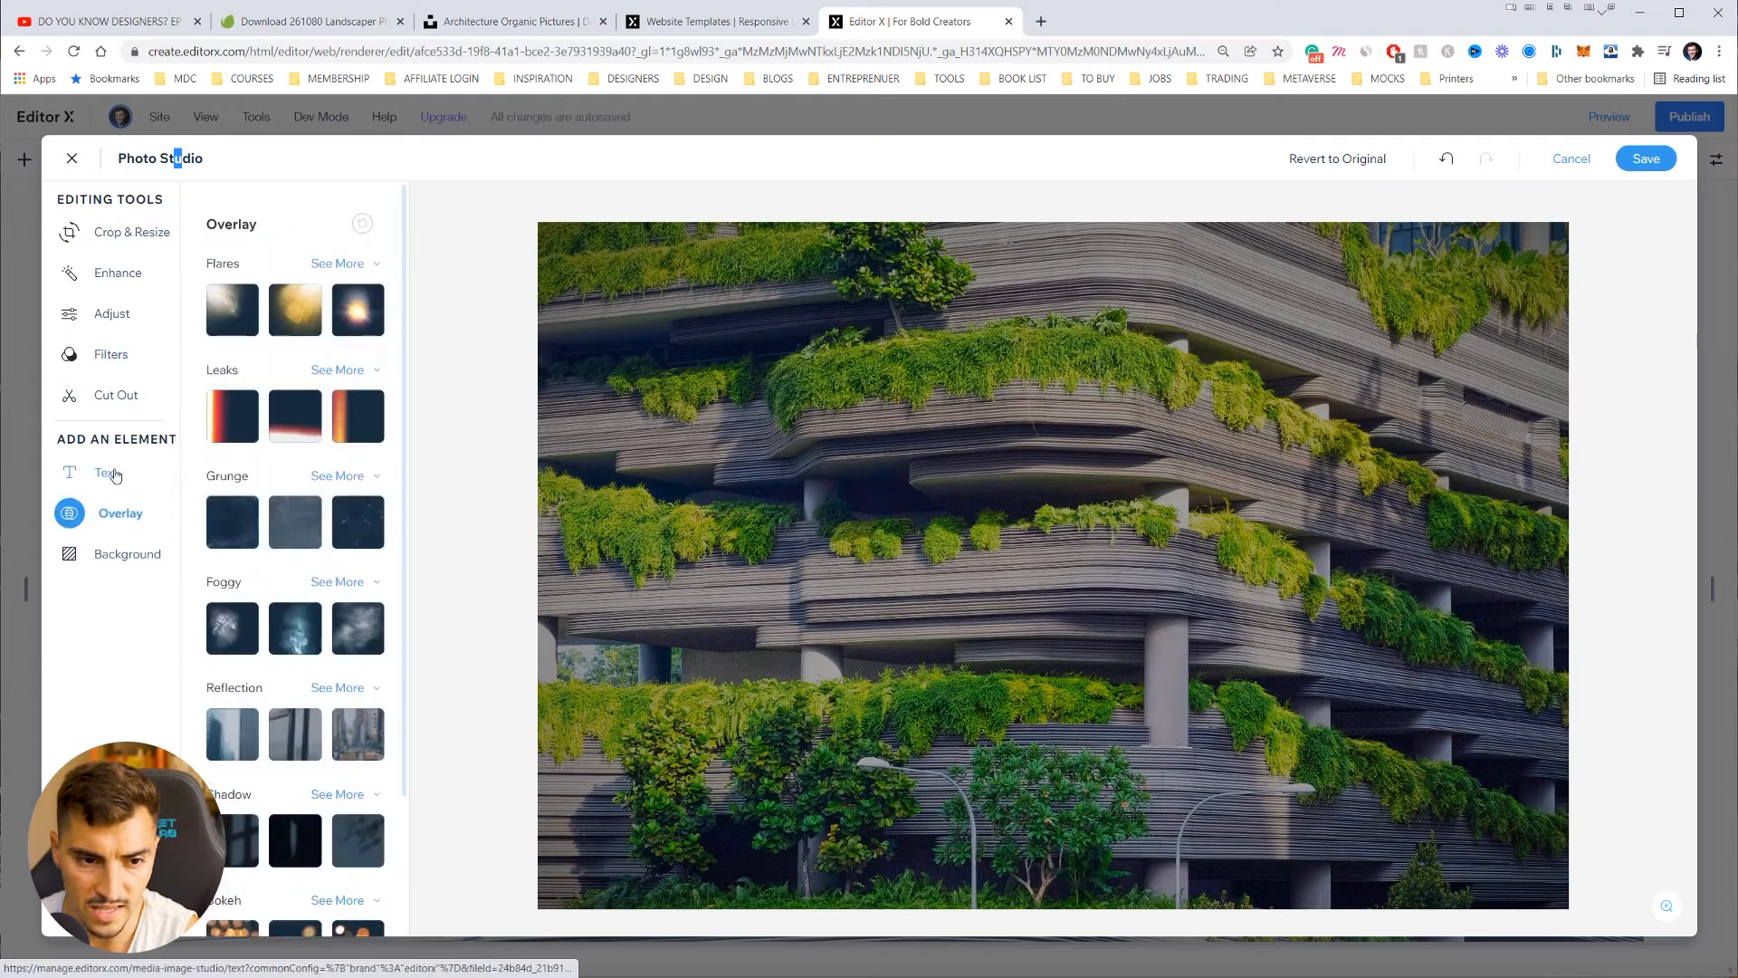
scroll(233, 499, "down", 1)
scroll(233, 499, "down", 1)
scroll(316, 583, "up", 2)
scroll(317, 584, "down", 2)
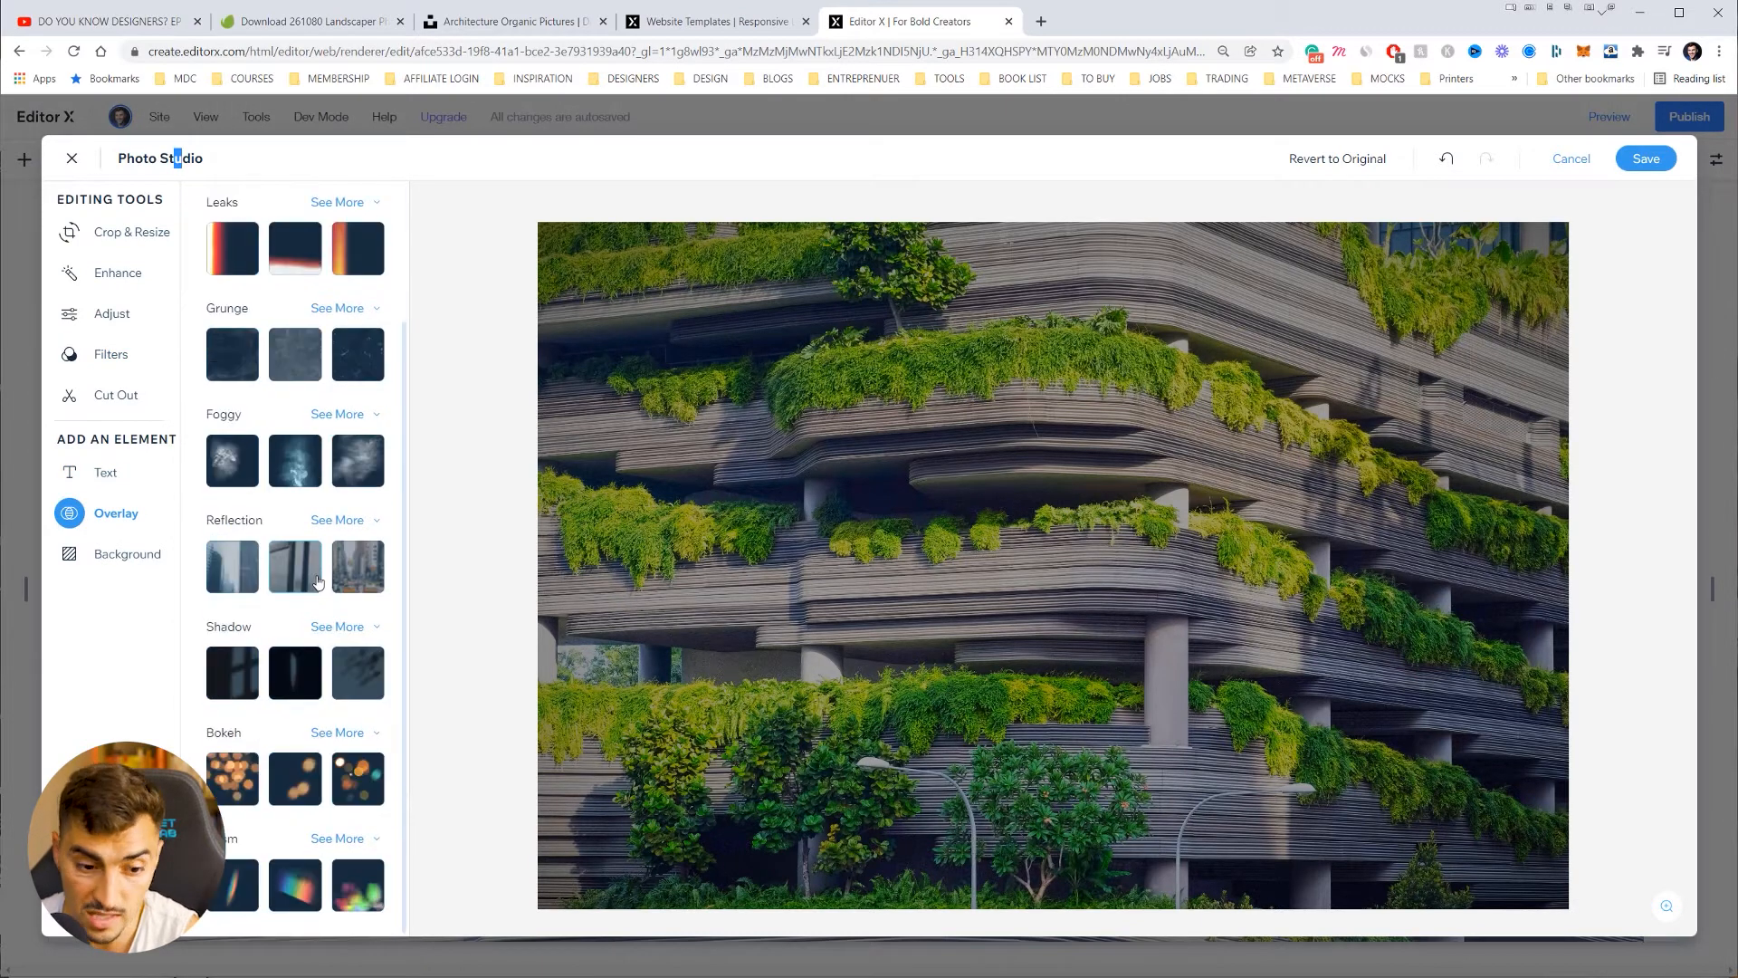
left_click(98, 471)
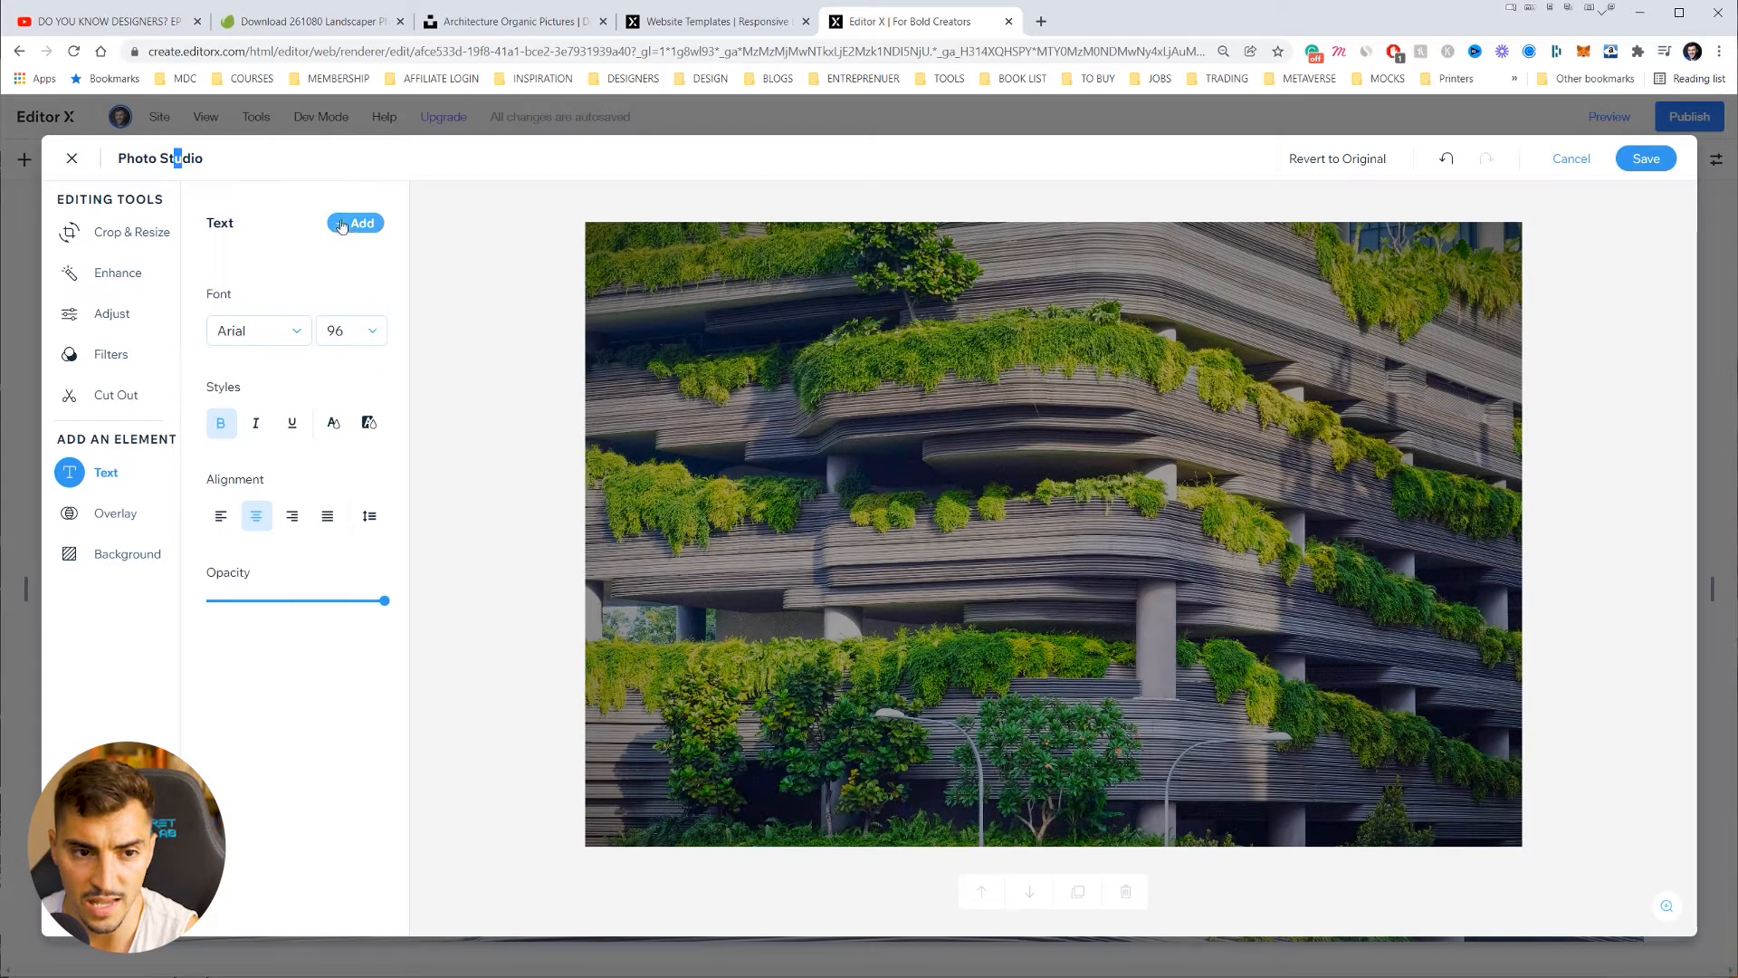
left_click(367, 233)
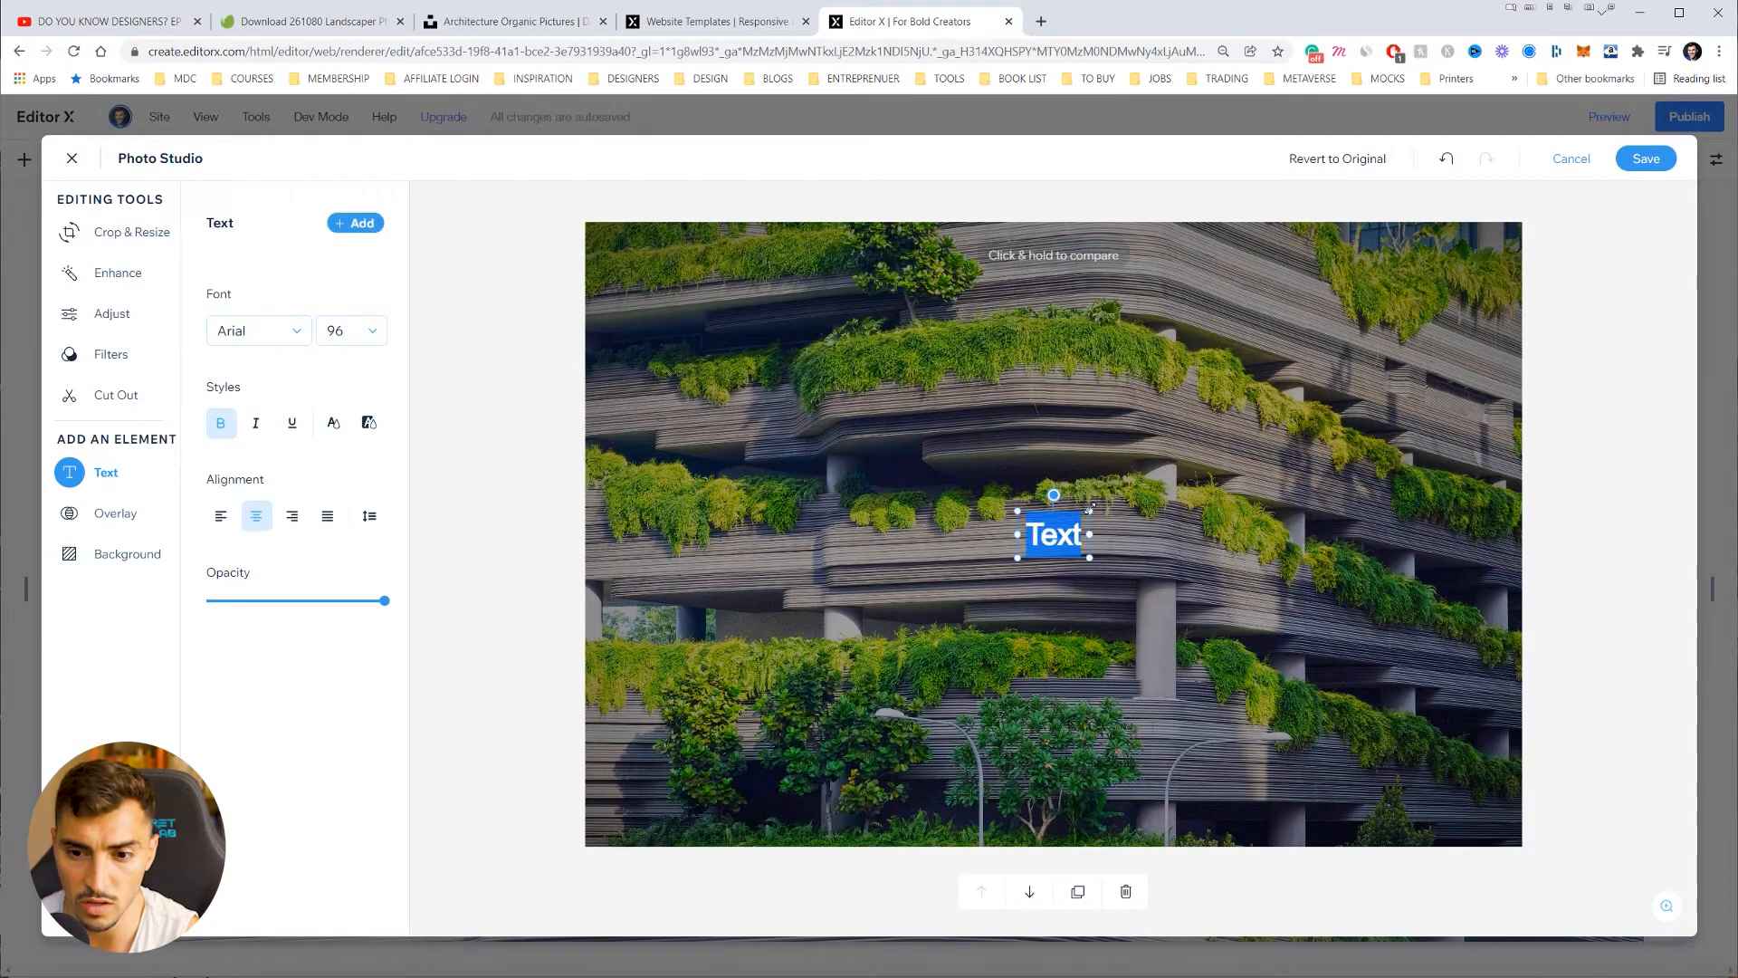
left_click_drag(1090, 508, 1043, 511)
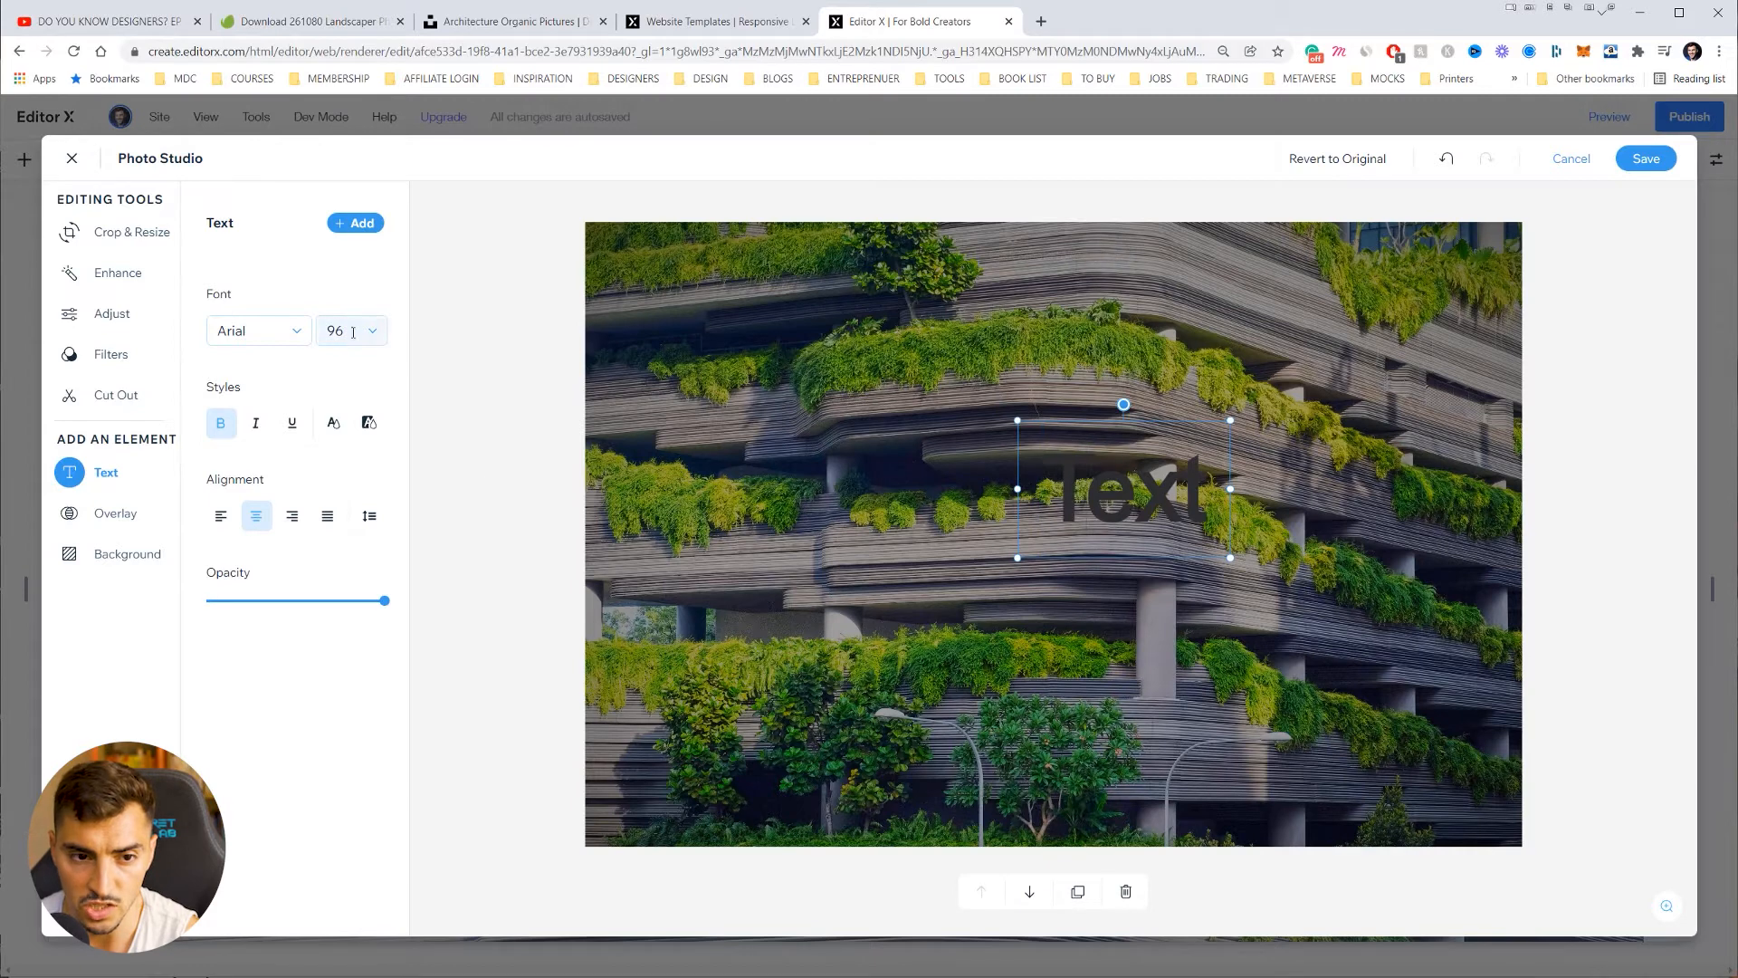
left_click(340, 427)
left_click(336, 359)
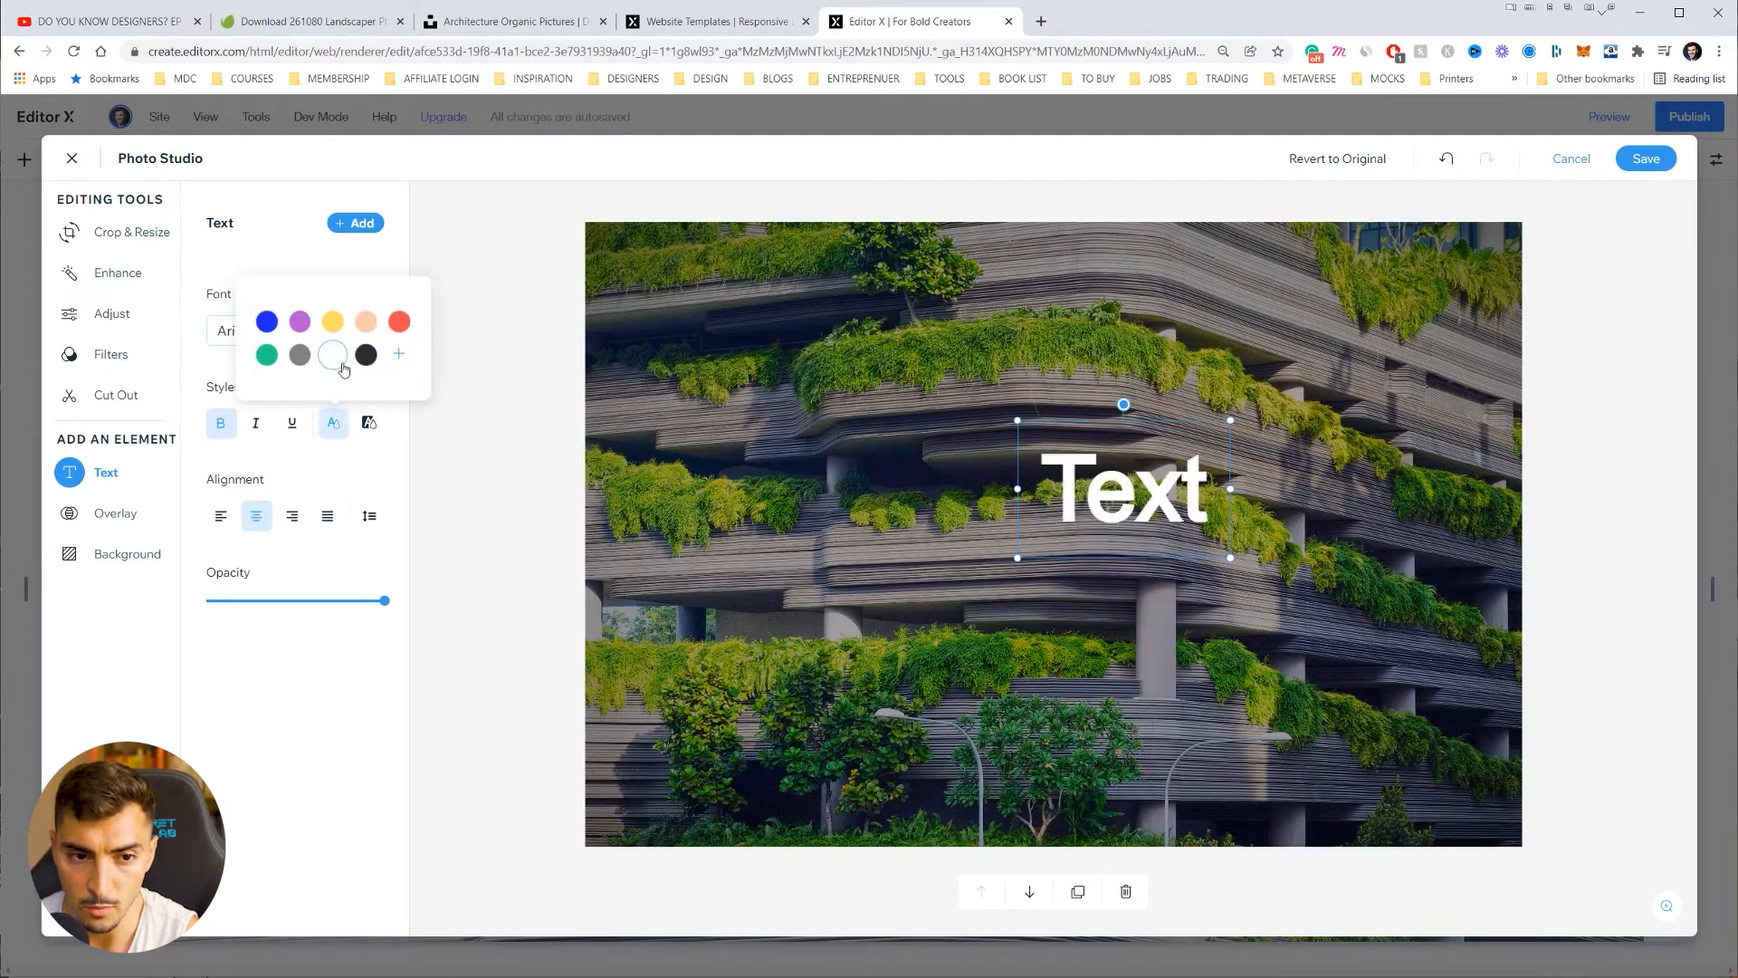
left_click(1183, 500)
left_click(1559, 545)
left_click(1150, 499)
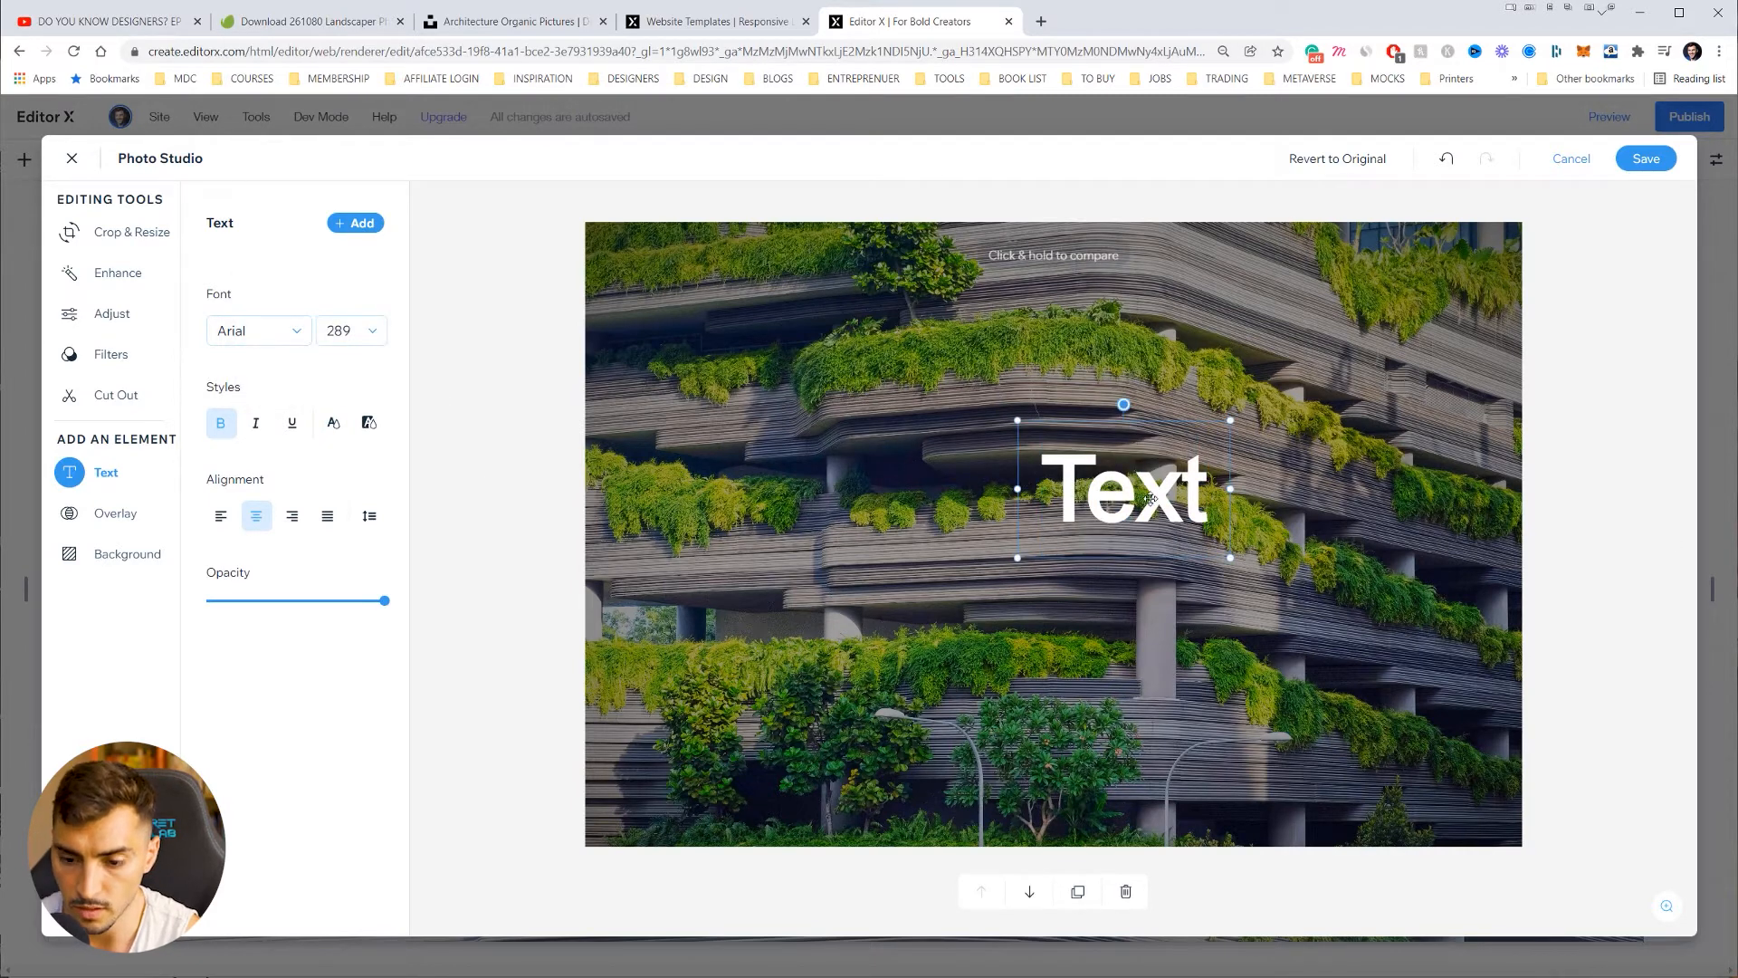
key("Delete")
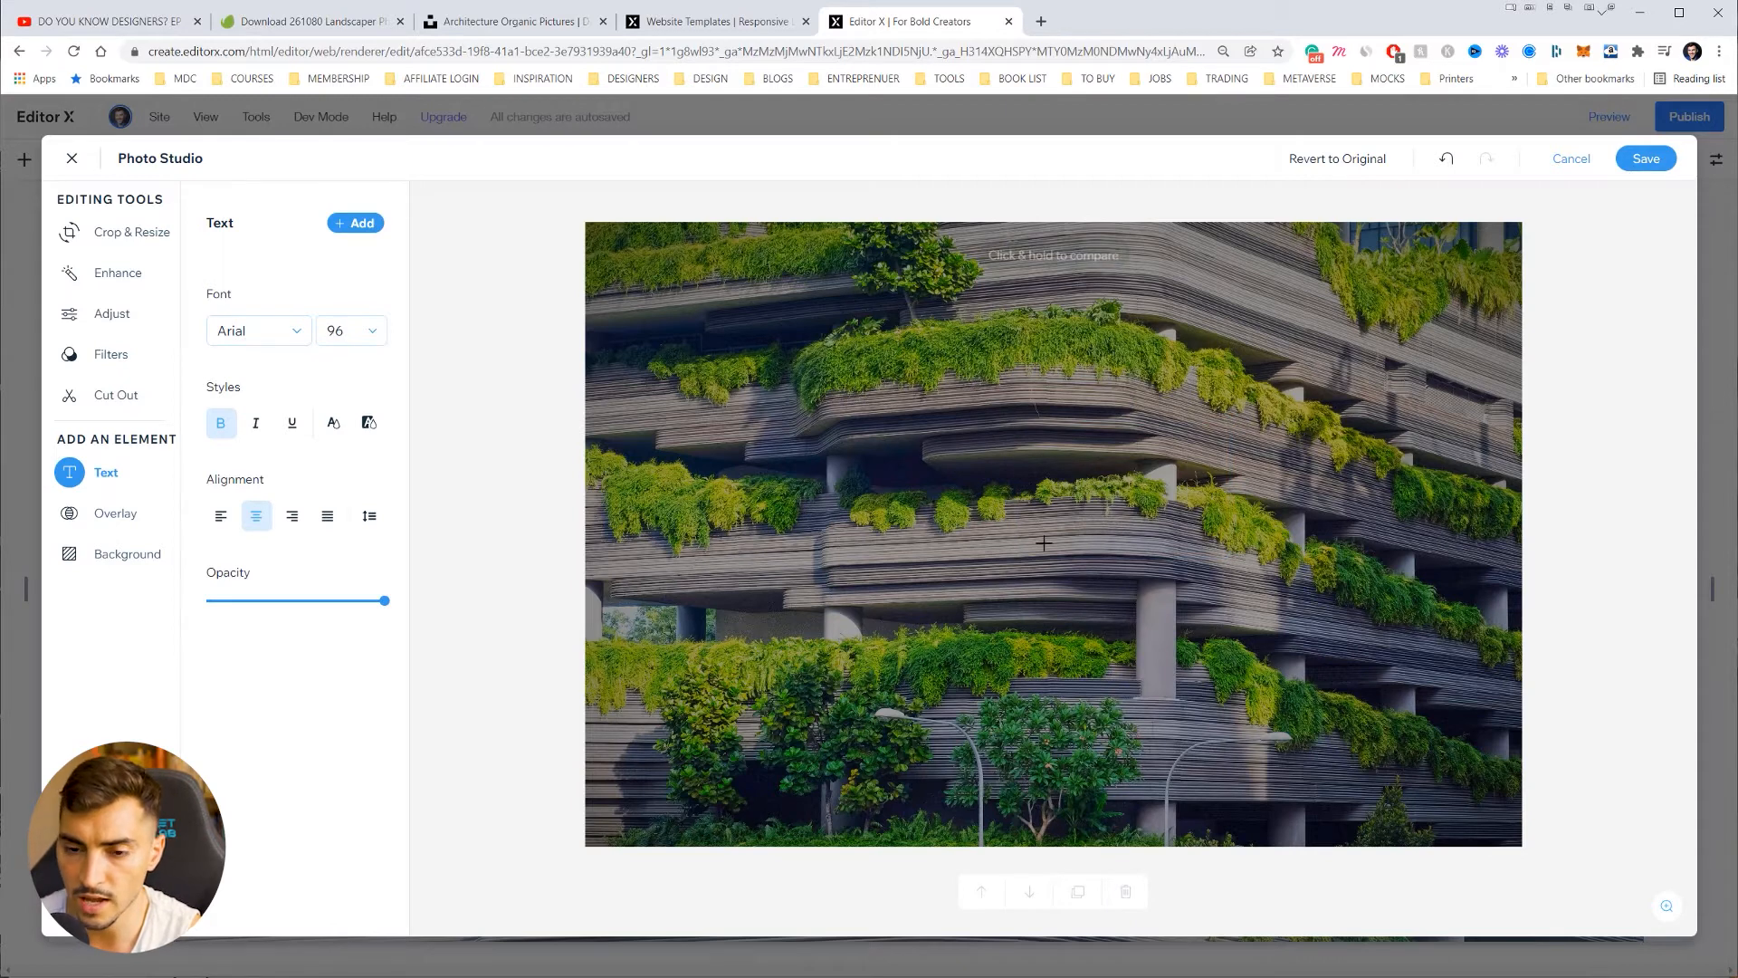
Step: Save the photo edits, close image settings, and zoom out to the FRANKLIN GARDENS project
left_click(1646, 159)
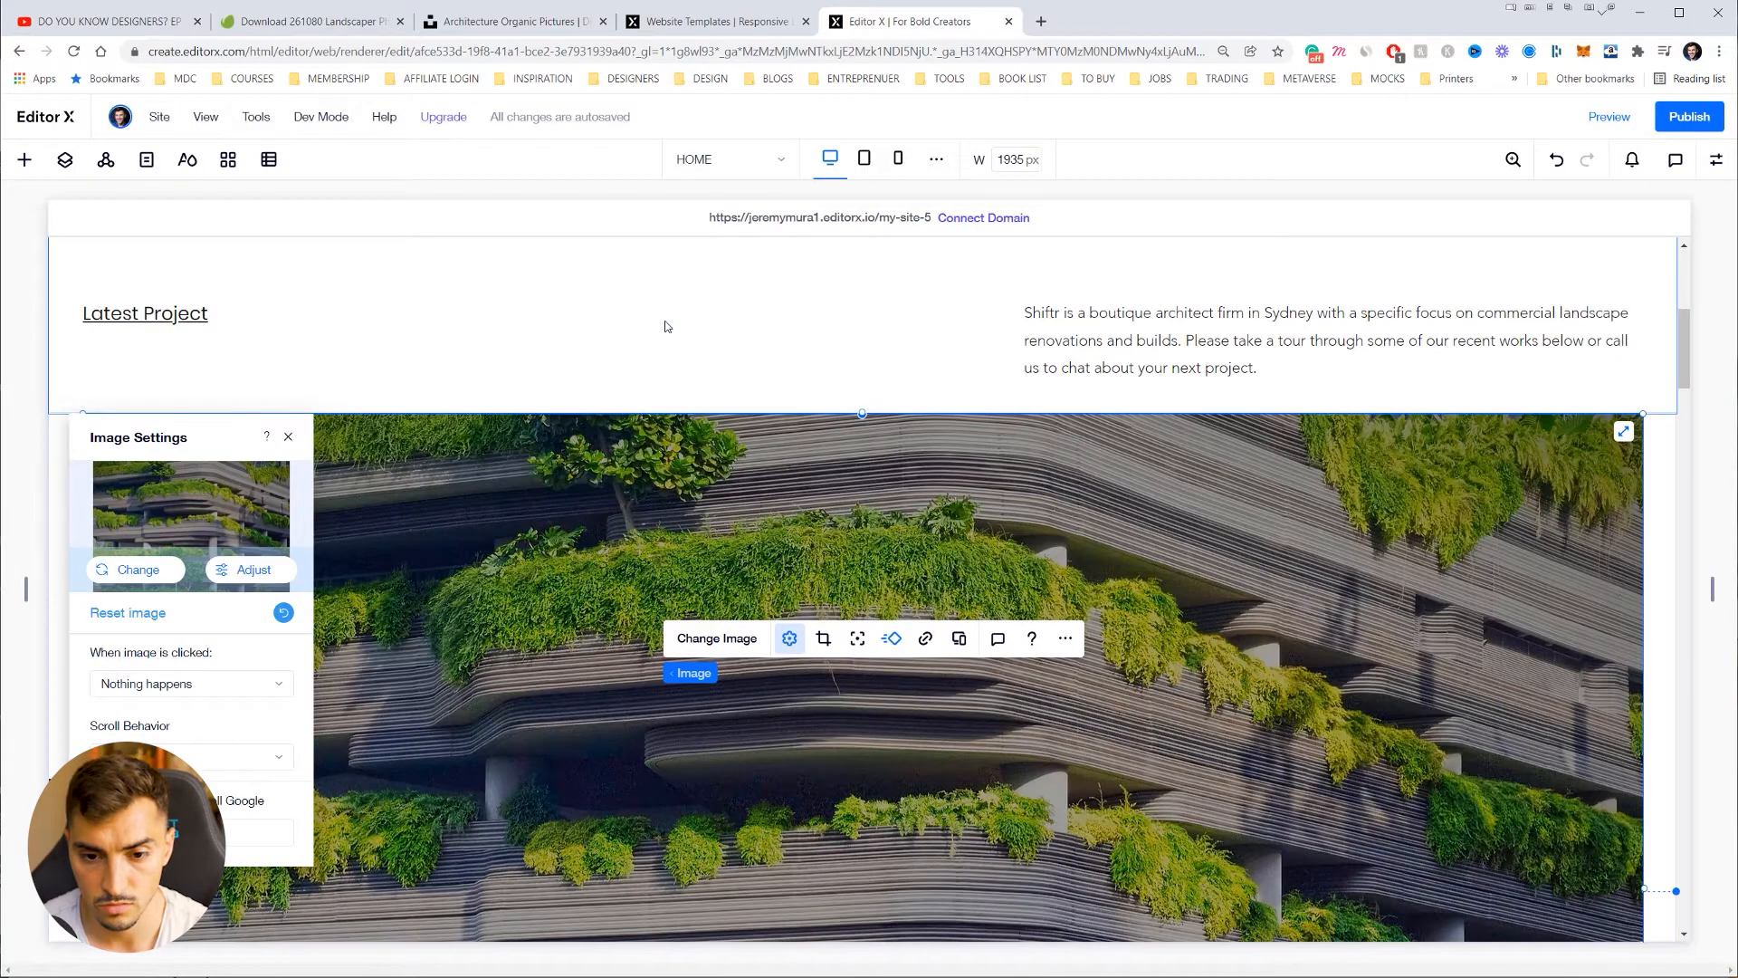
left_click(665, 326)
scroll(936, 301, "down", 3)
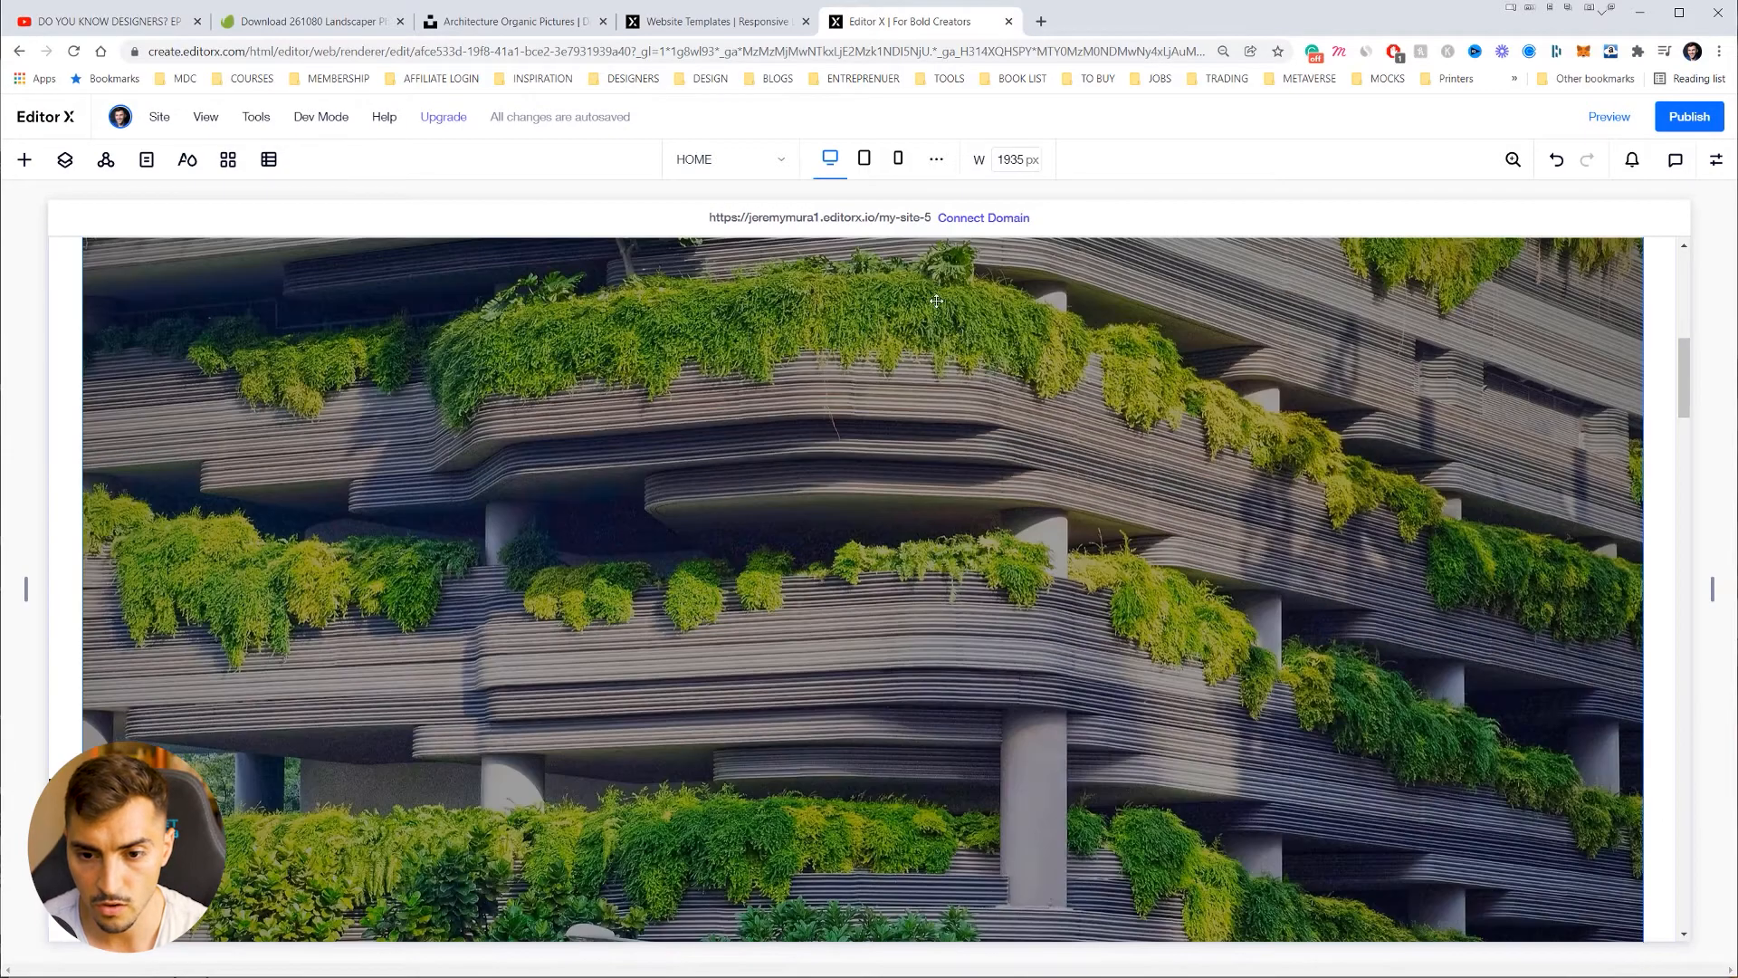
key("ctrl+minus")
scroll(1548, 736, "down", 2)
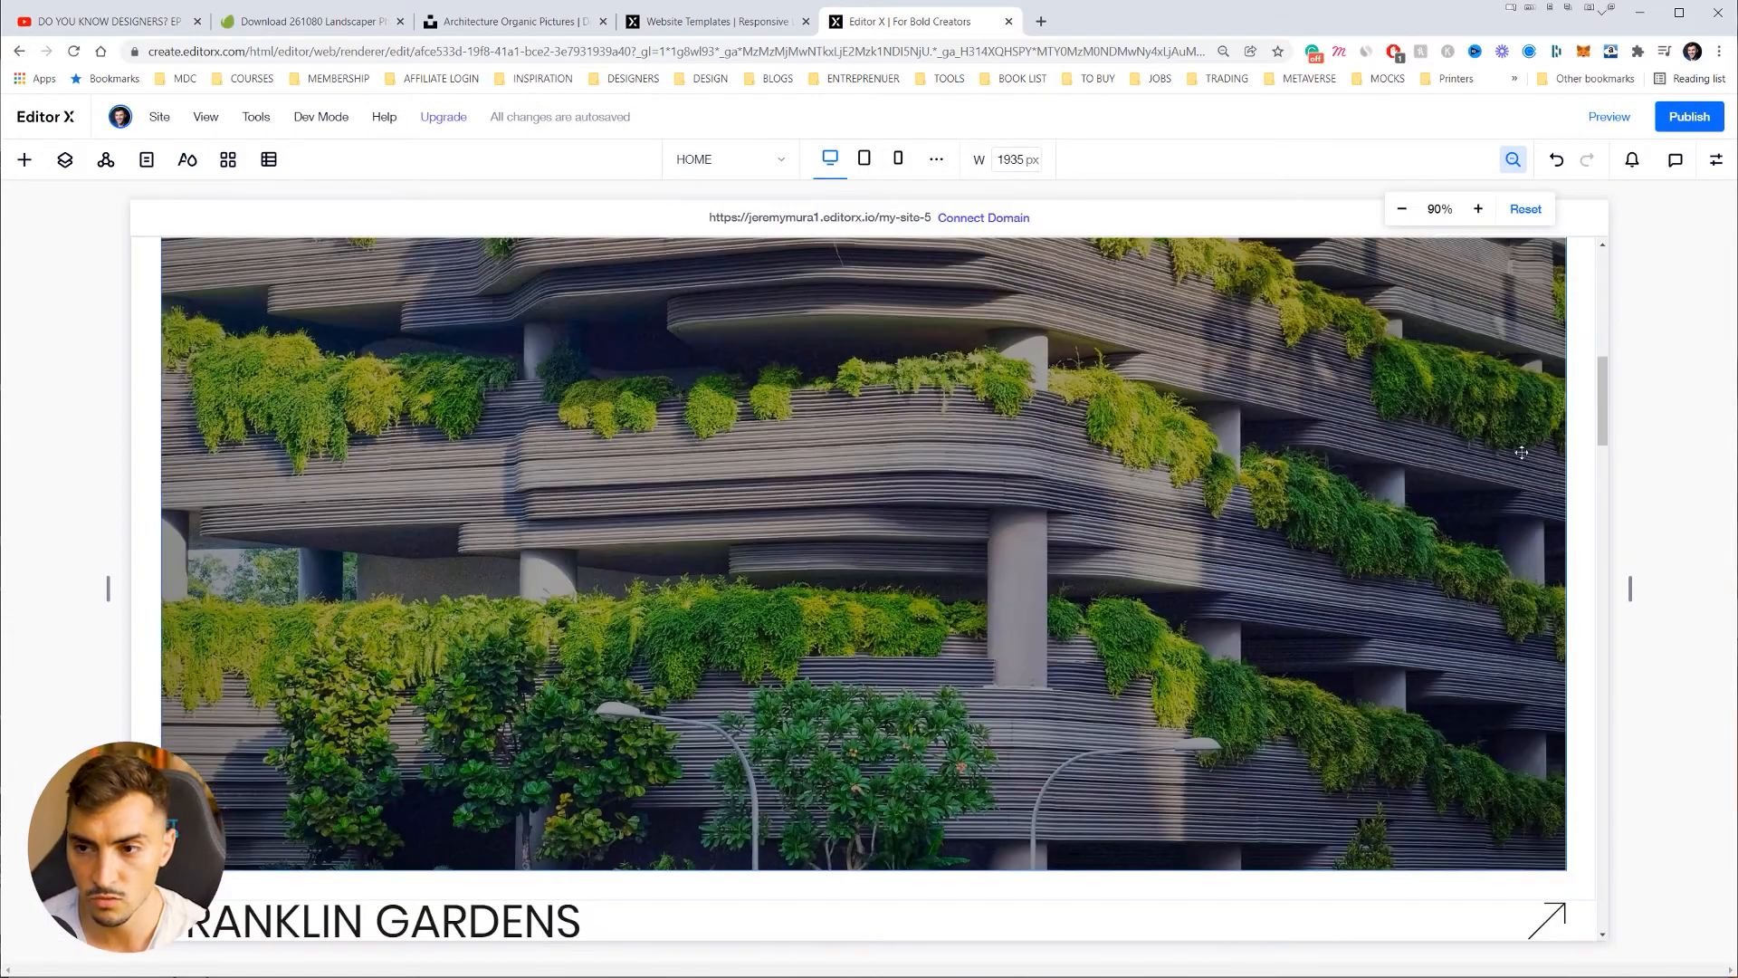
key("ctrl+minus")
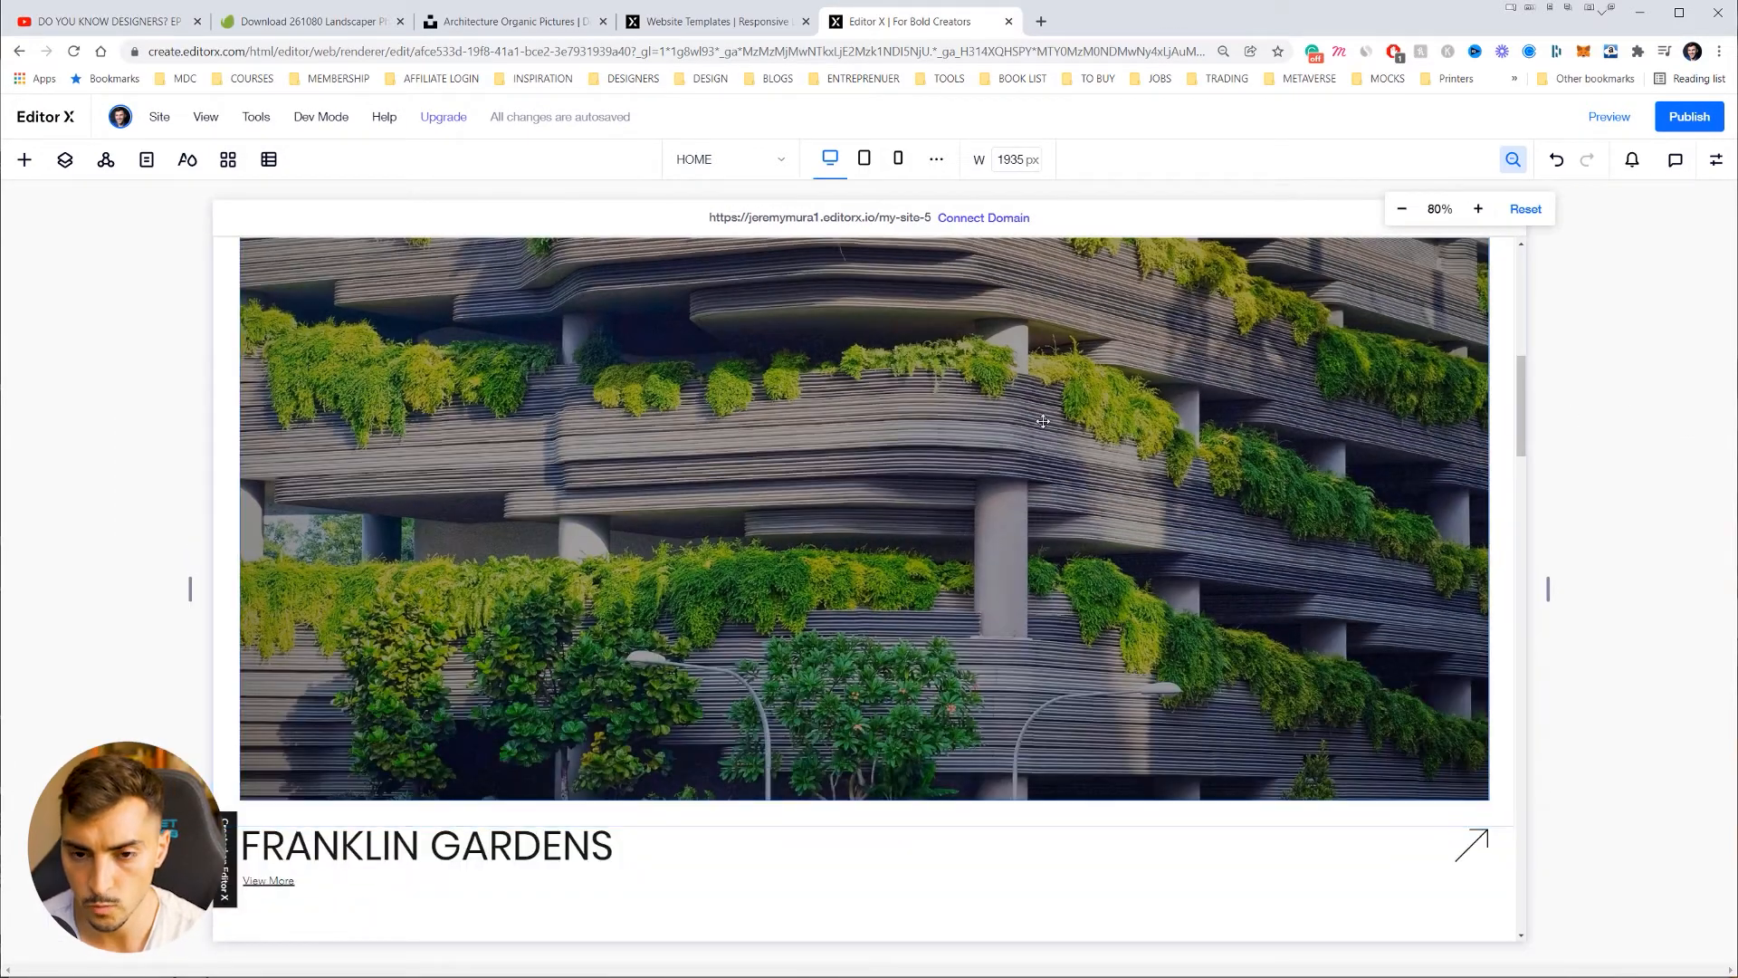
scroll(1545, 411, "up", 6)
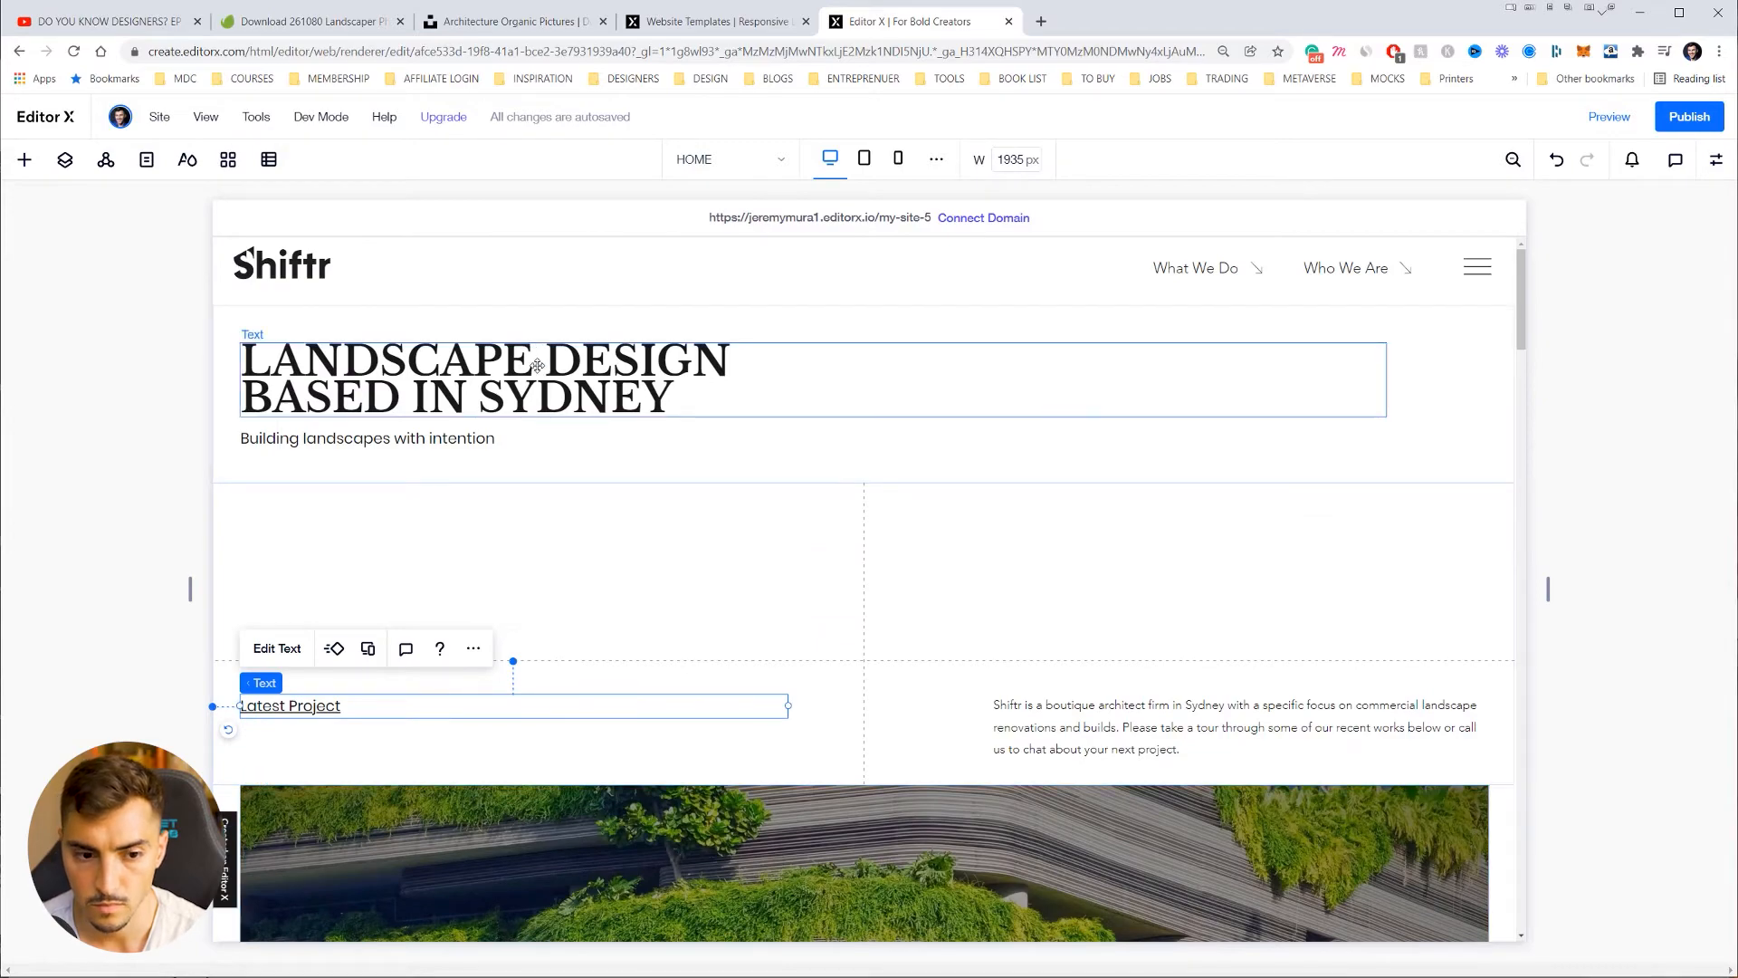
scroll(538, 365, "down", 5)
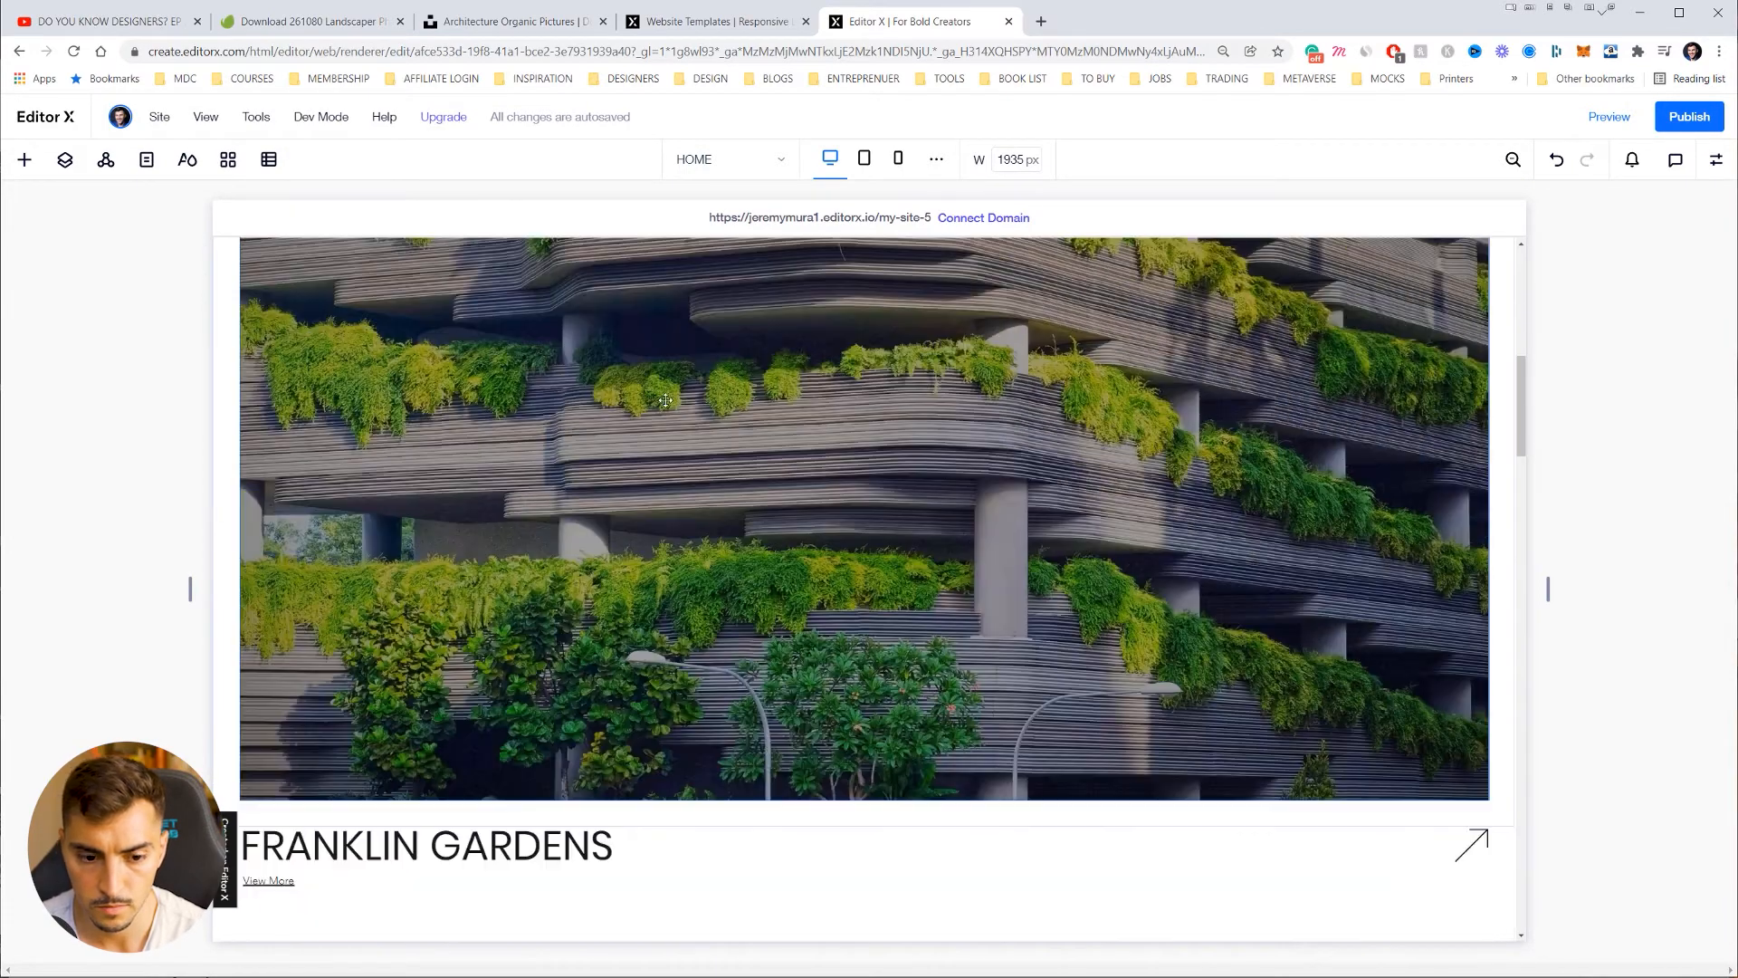
scroll(666, 400, "down", 3)
Step: Retype the FRANKLIN GARDENS project title as 'Botanical Gardens'
left_click(440, 436)
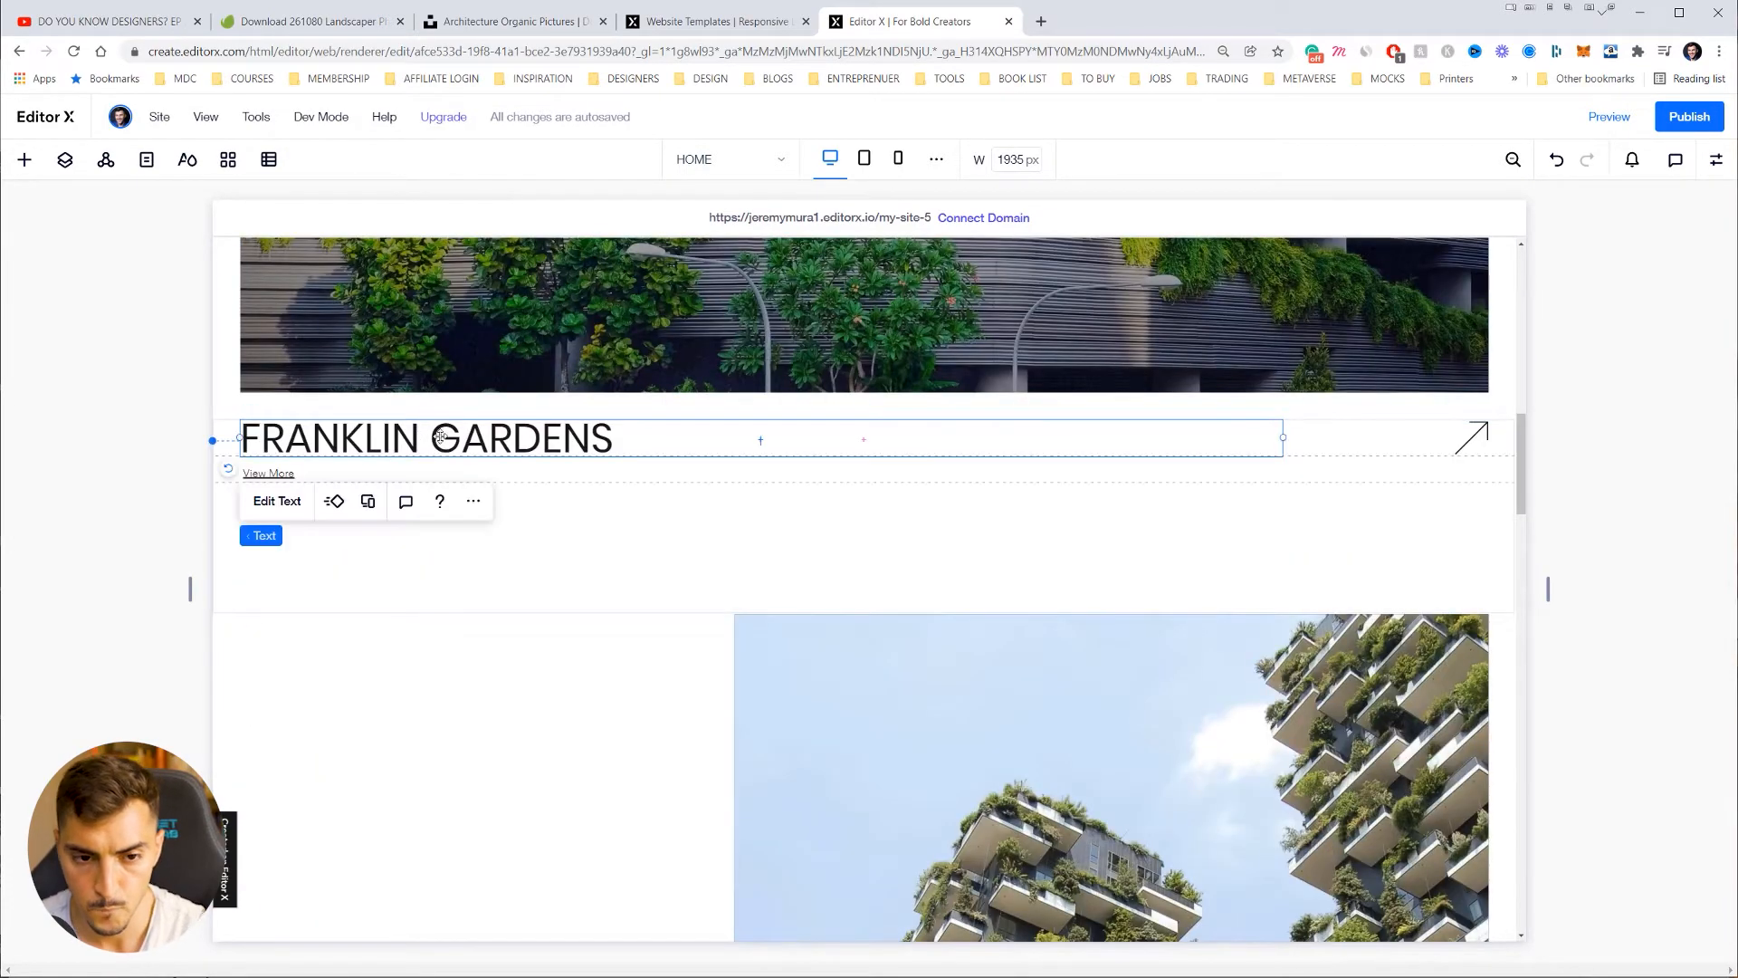
double_click(556, 443)
key("ctrl+a")
type("Bota")
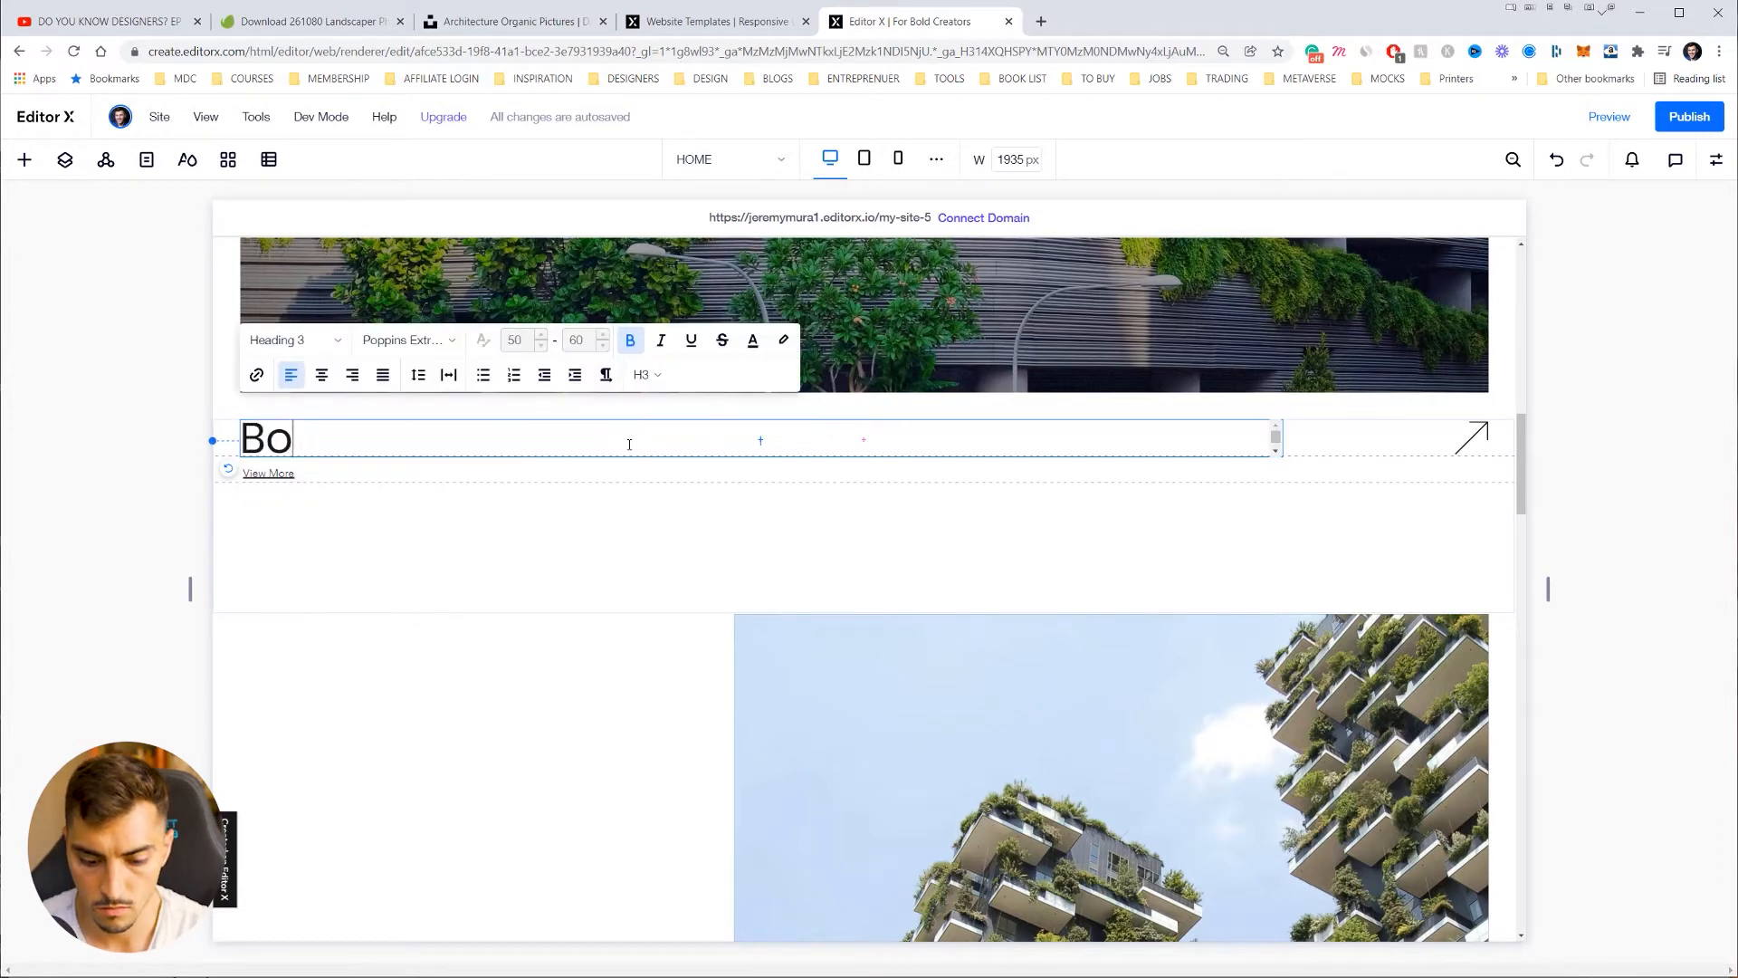
key("BackSpace")
key("BackSpace")
key("BackSpace")
type("O")
key("BackSpace")
type("otani")
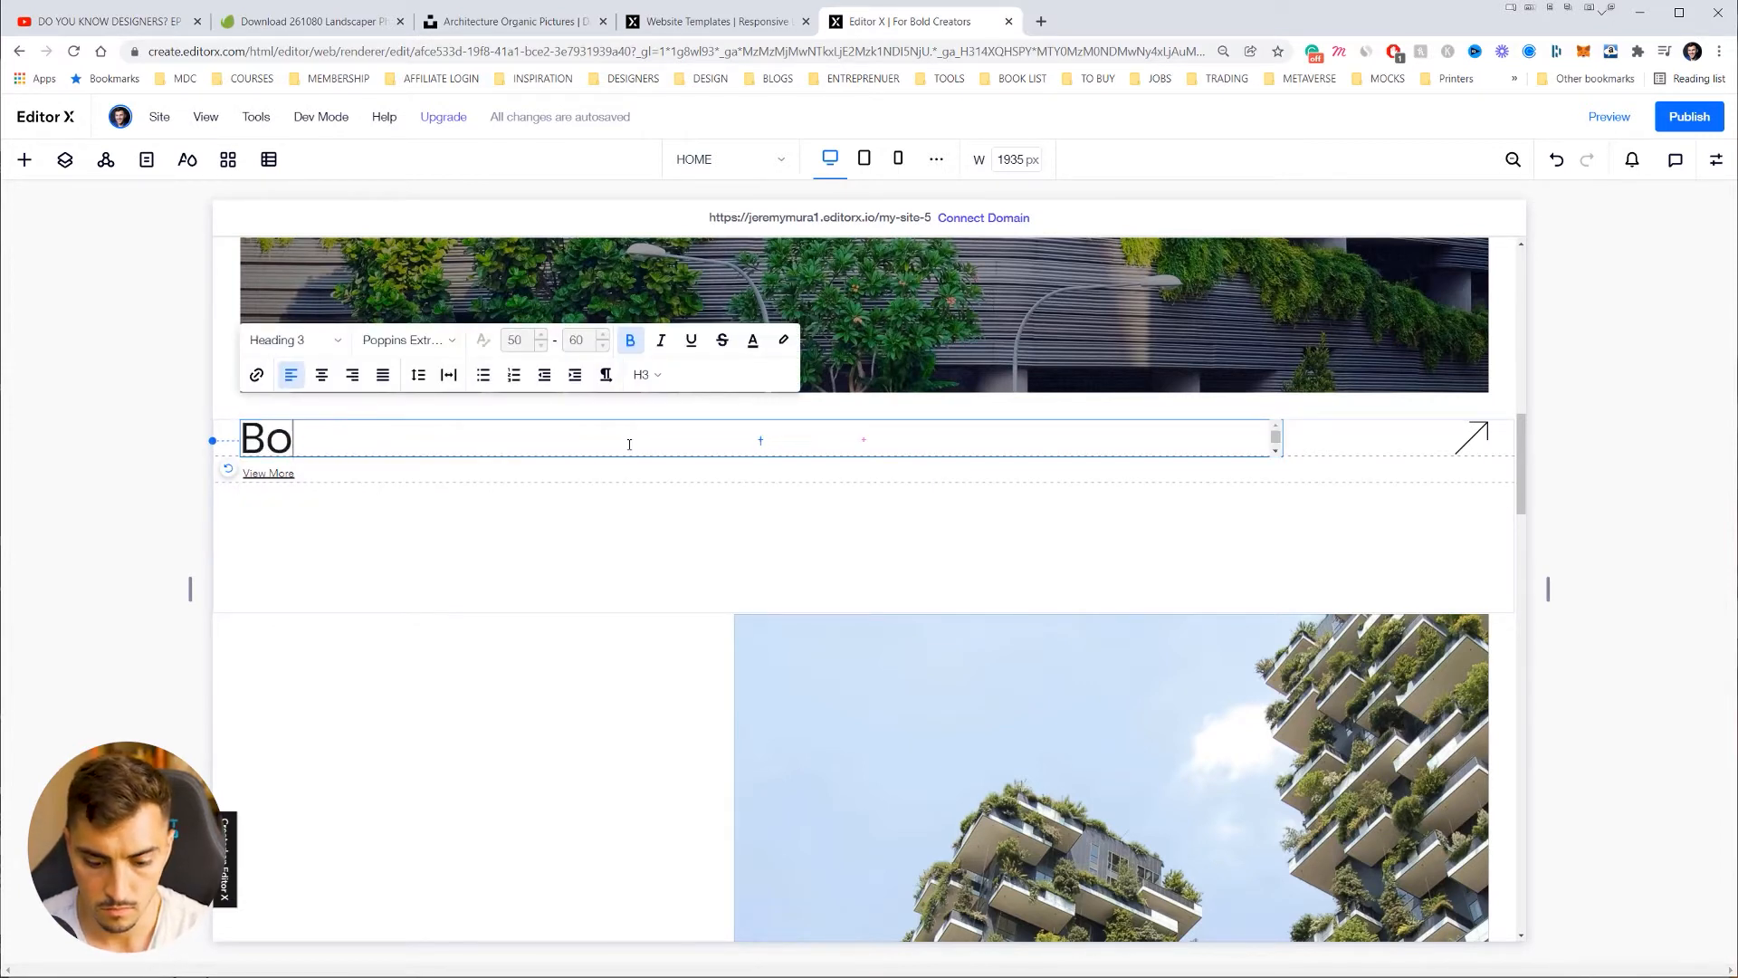
type("cal FGa")
key("BackSpace")
key("BackSpace")
type("al FGa")
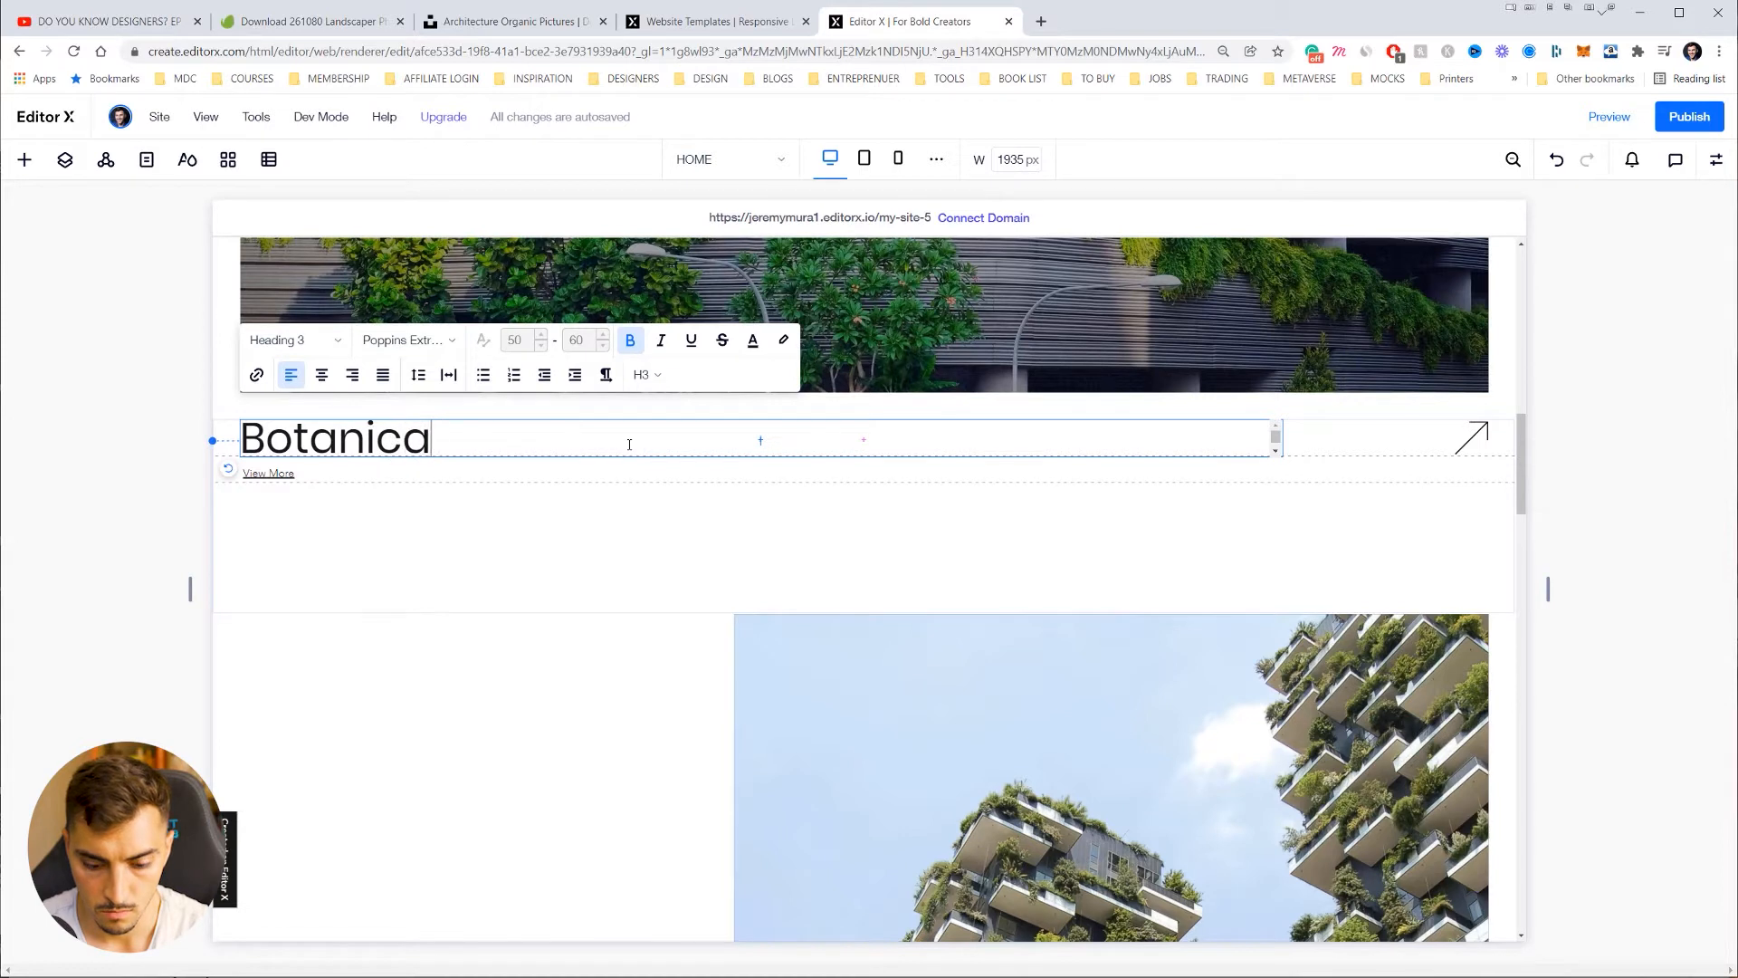
key("BackSpace")
key("BackSpace")
key("BackSpace")
type("Gardn")
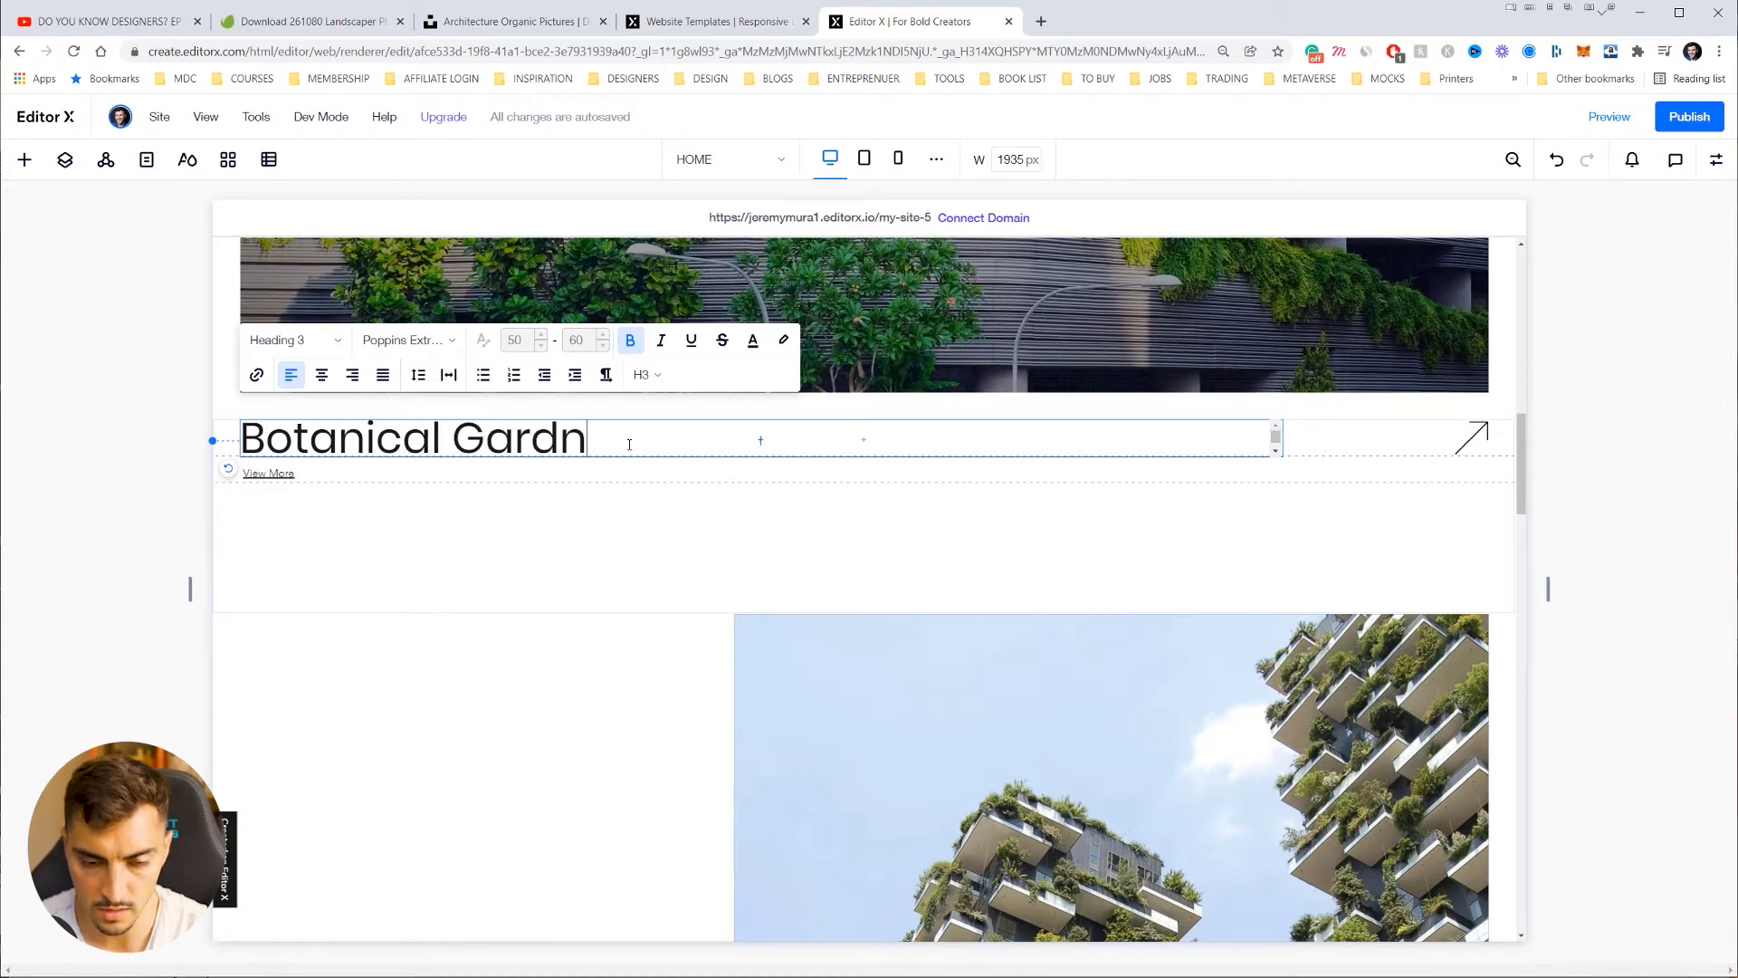
type("e")
key("BackSpace")
key("BackSpace")
type("enrs")
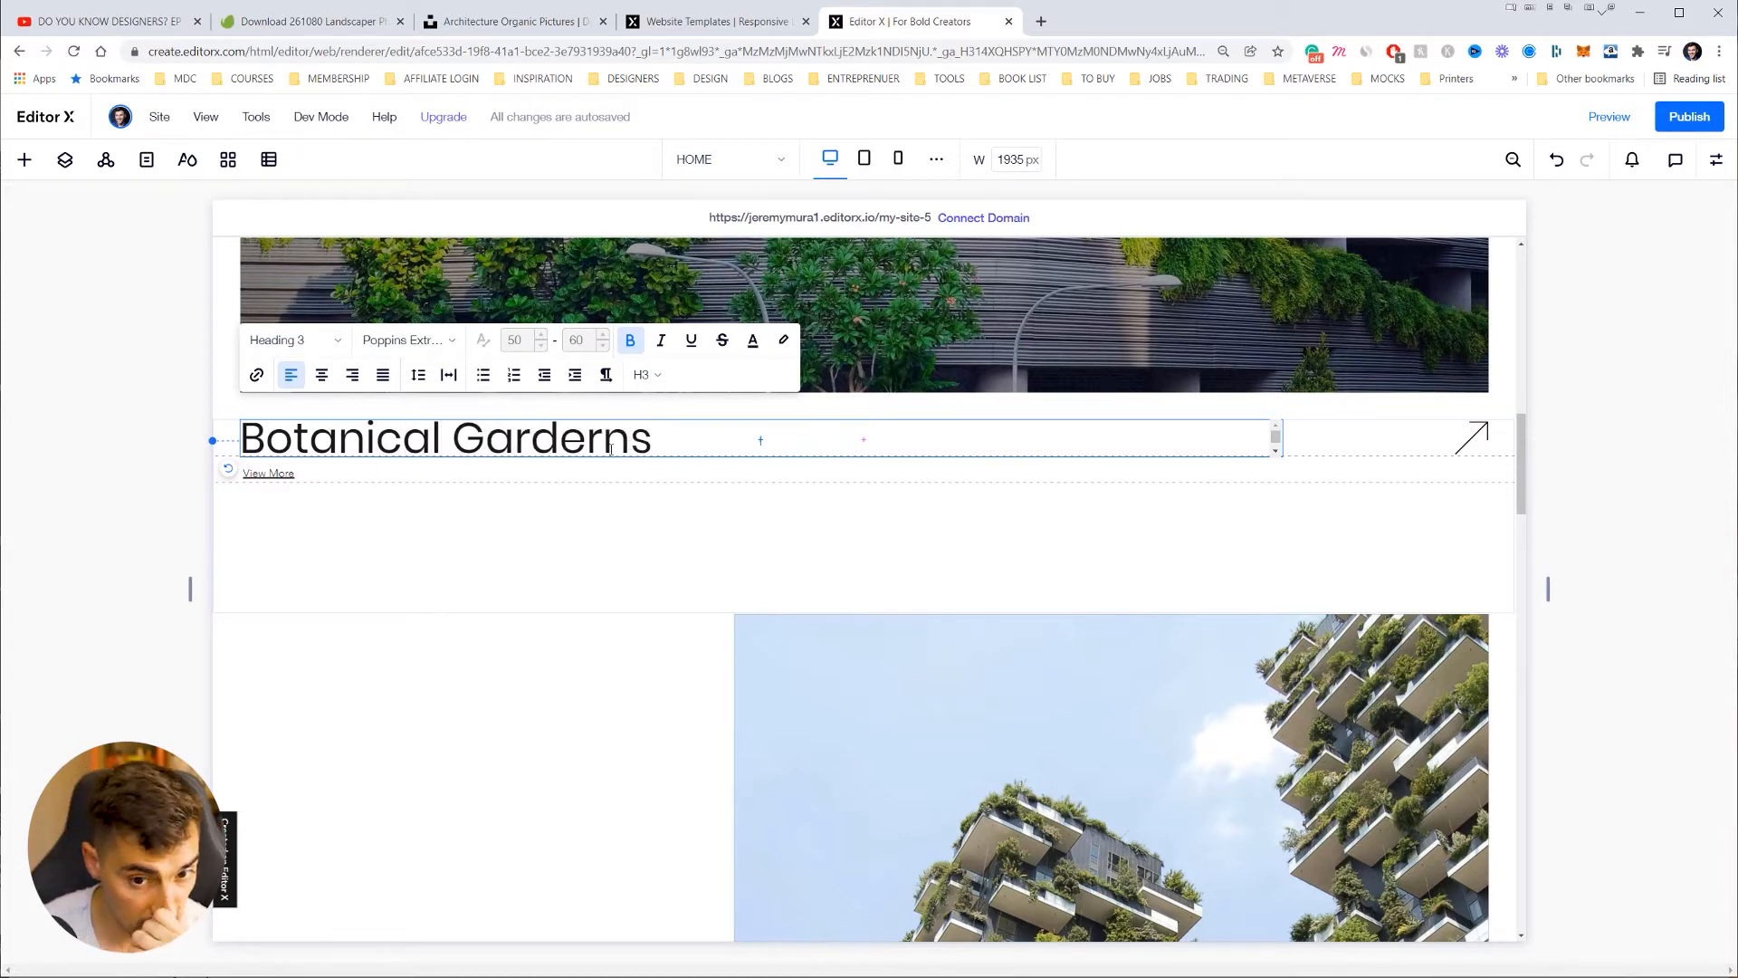
key("Delete")
scroll(604, 418, "up", 3)
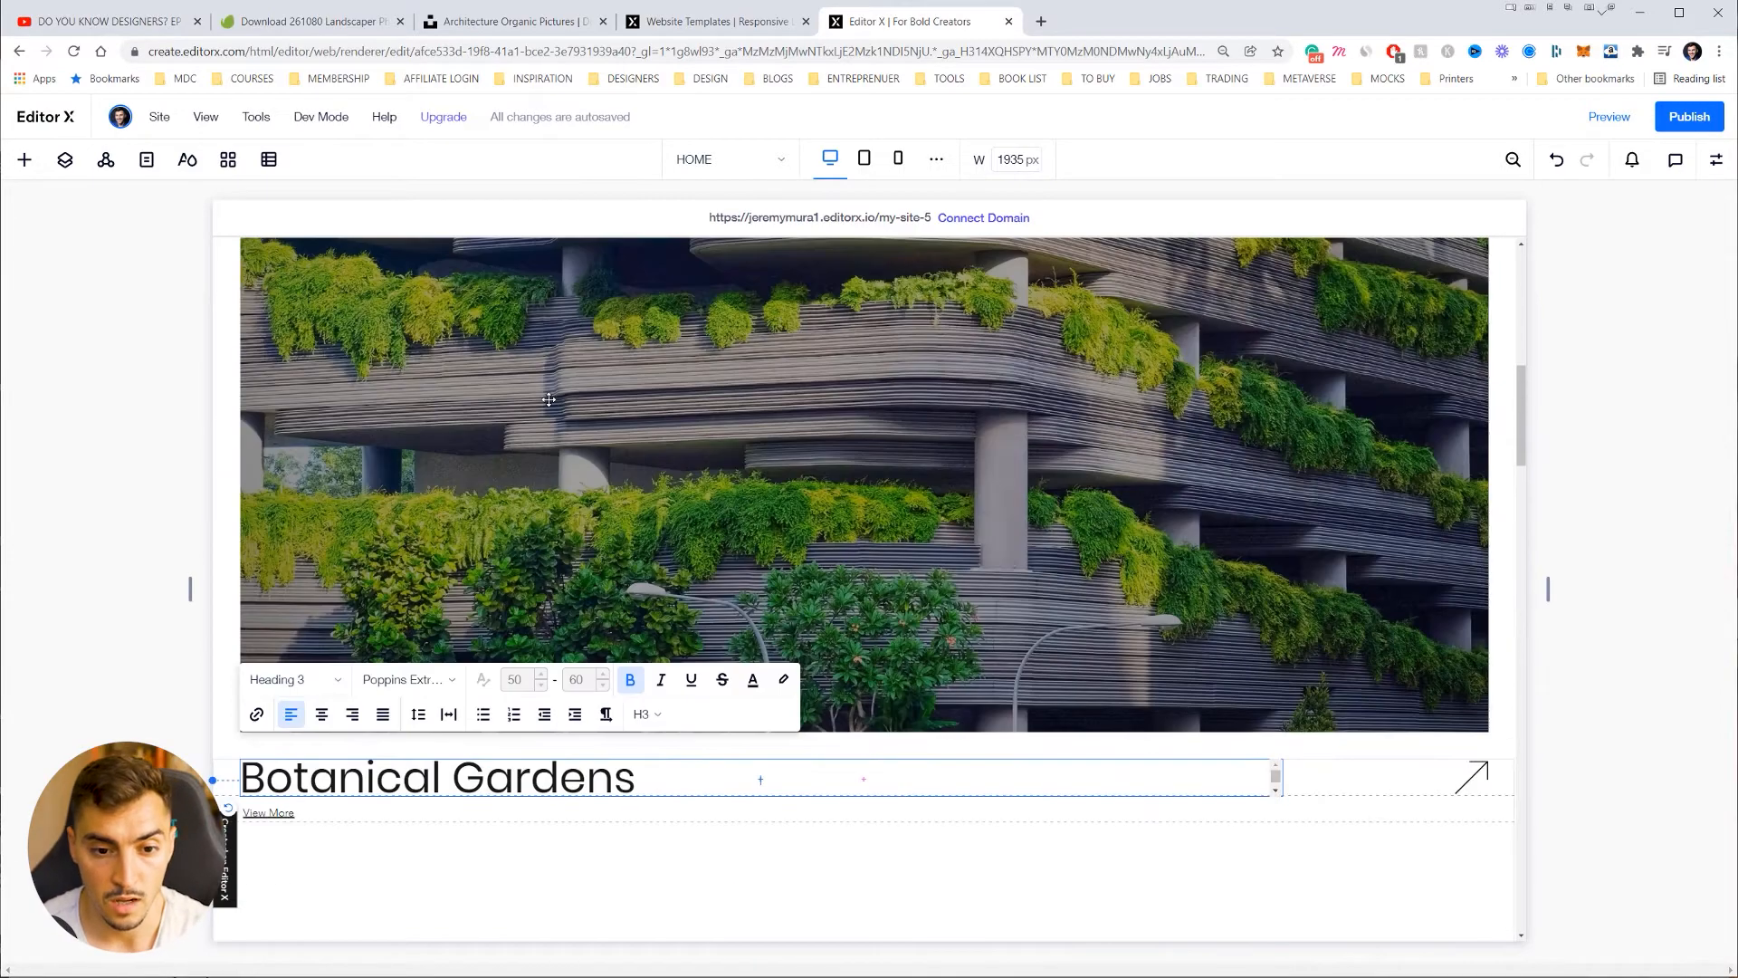
key("Escape")
scroll(462, 398, "up", 5)
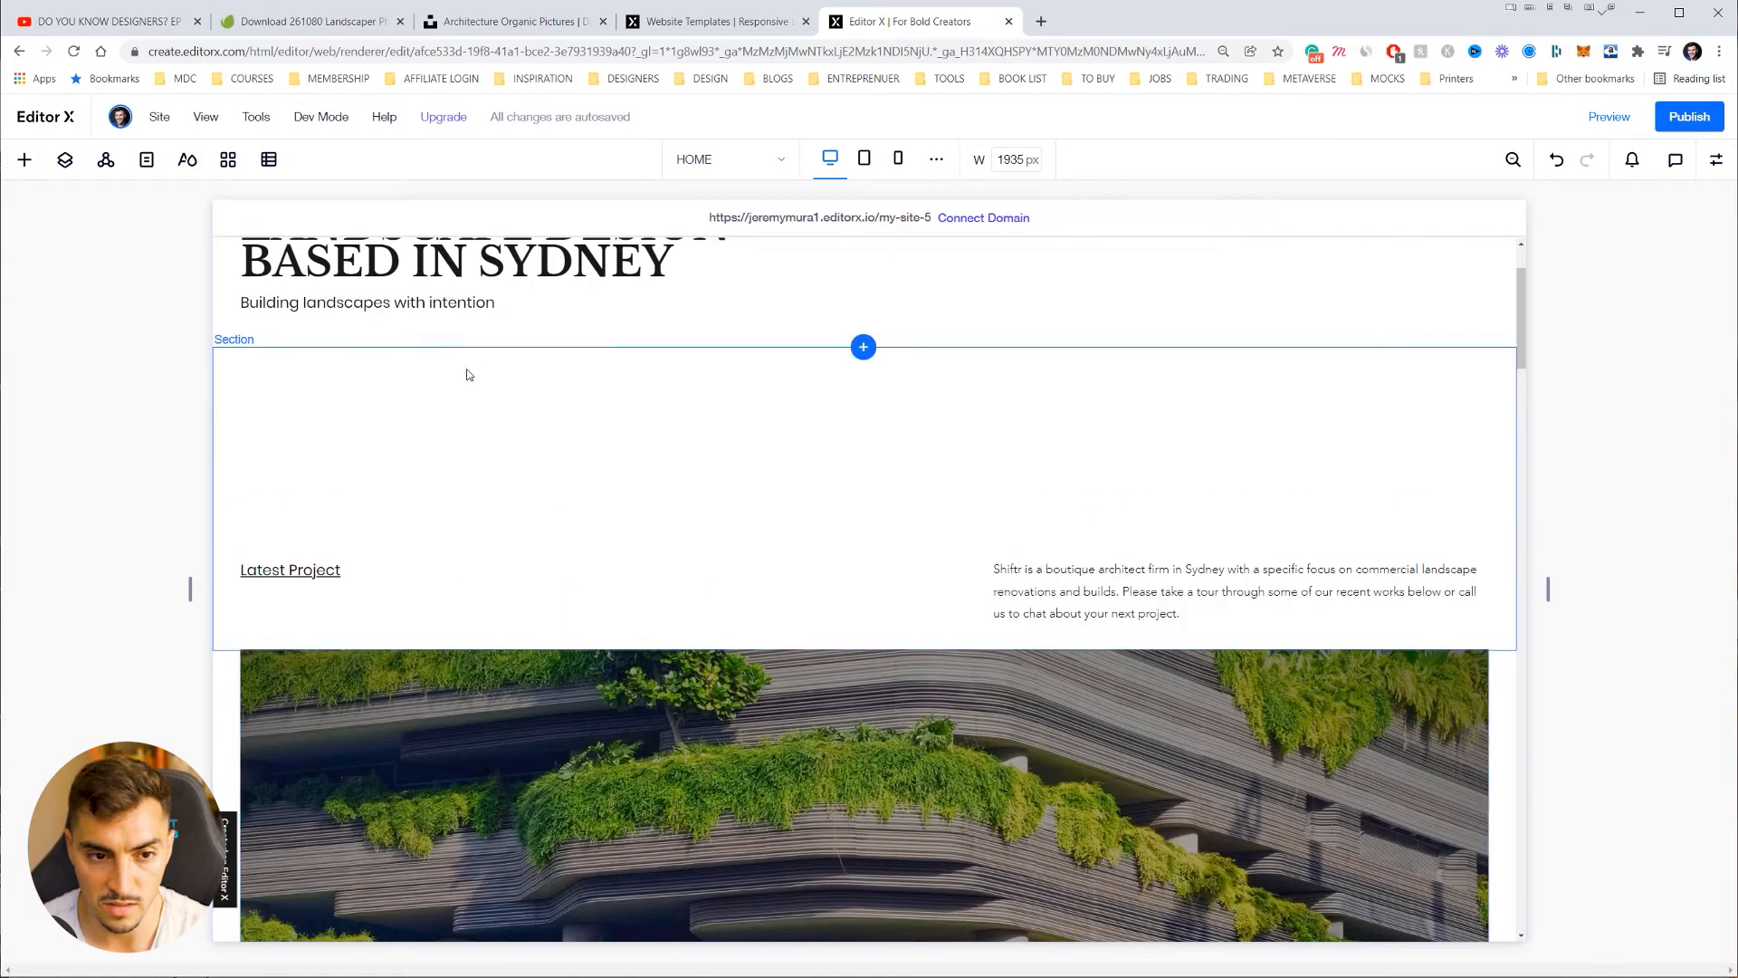
Step: Retype the hero heading in title case as 'Landscape Design' and 'Based in Sydney'
double_click(453, 400)
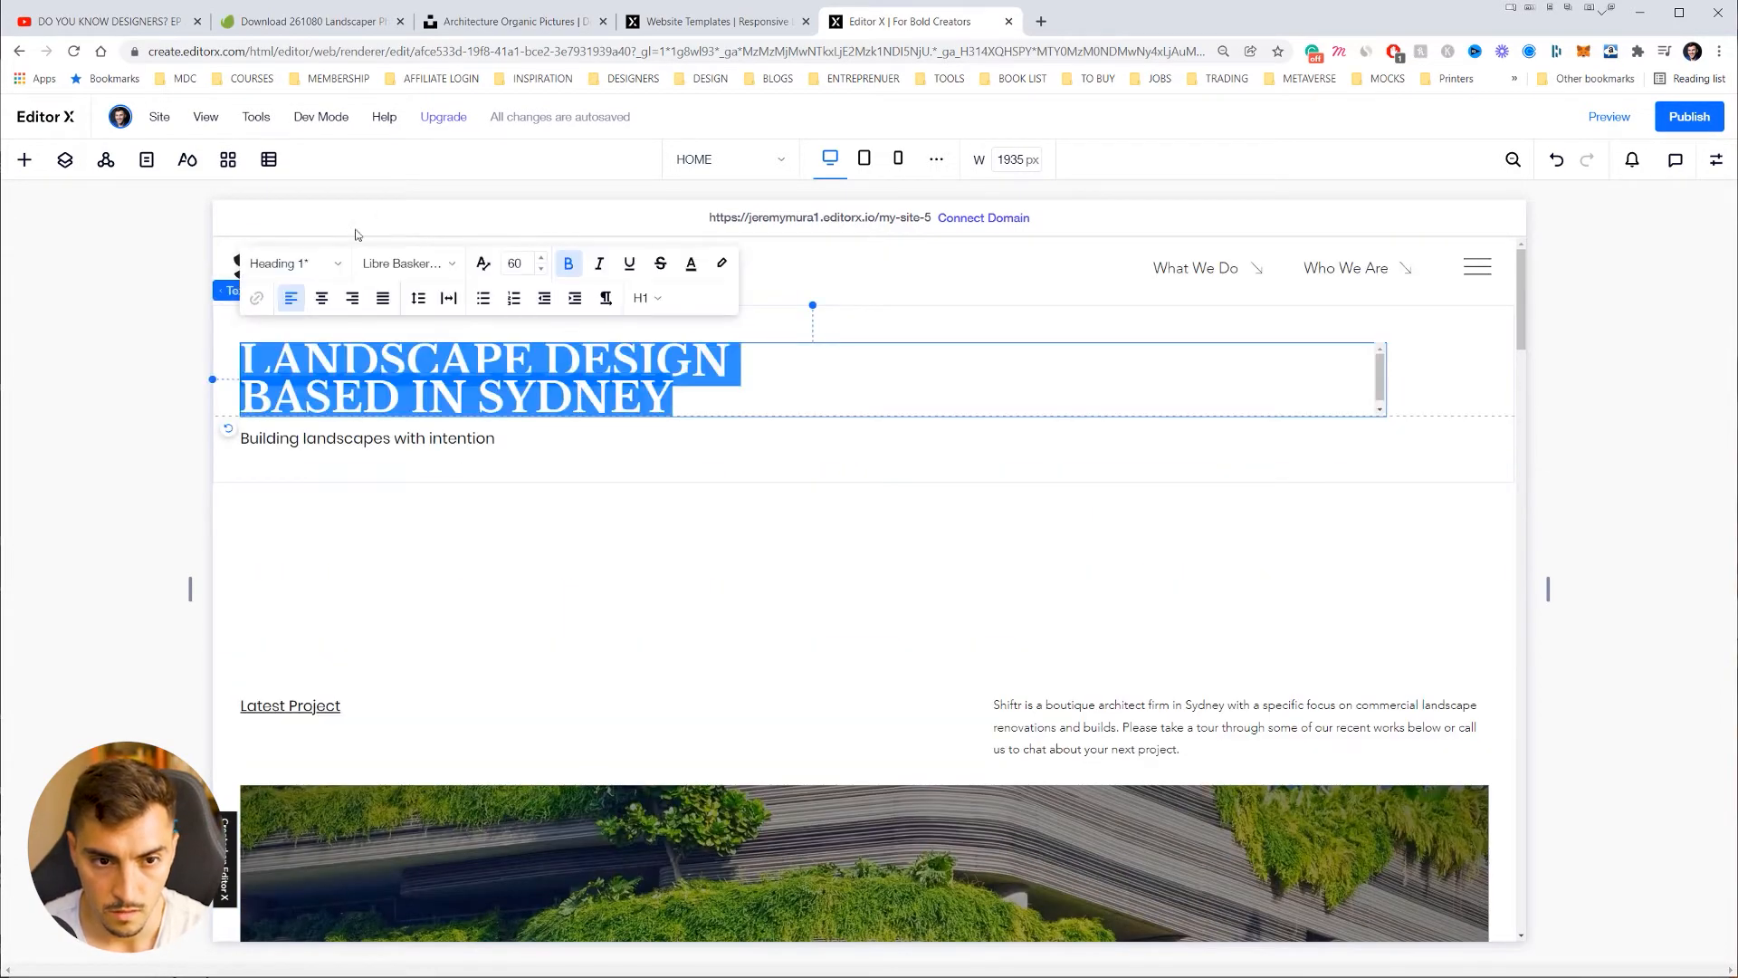
left_click(429, 272)
left_click(640, 325)
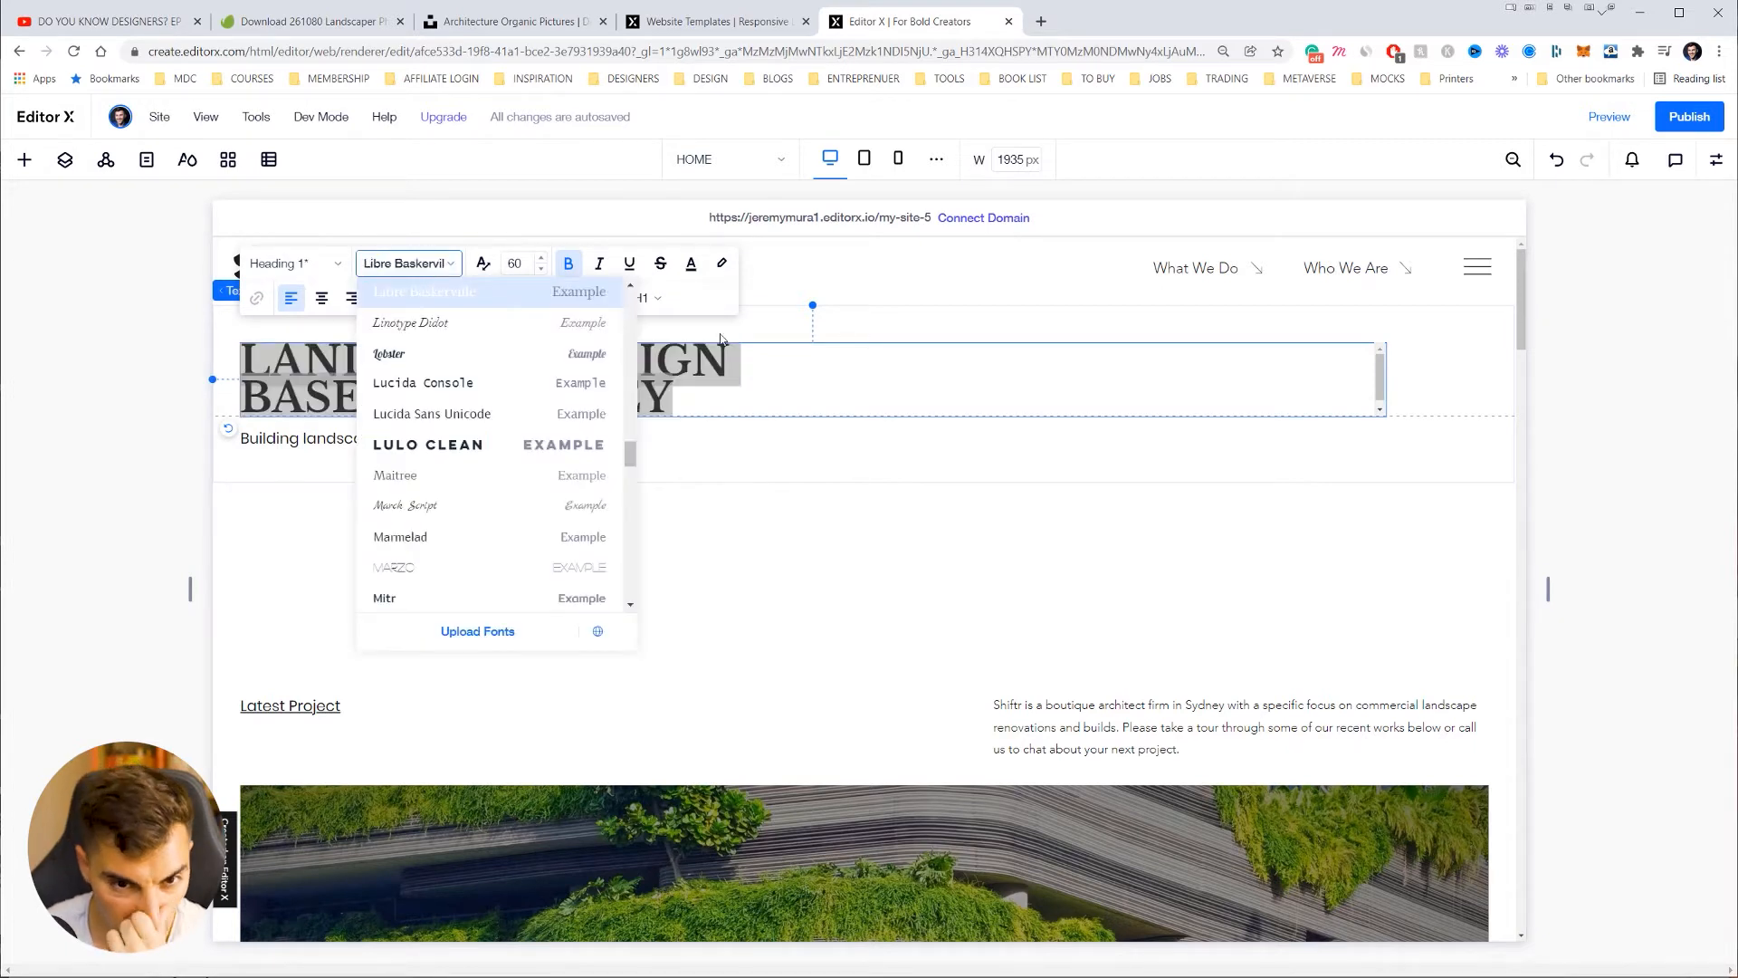
left_click(710, 389)
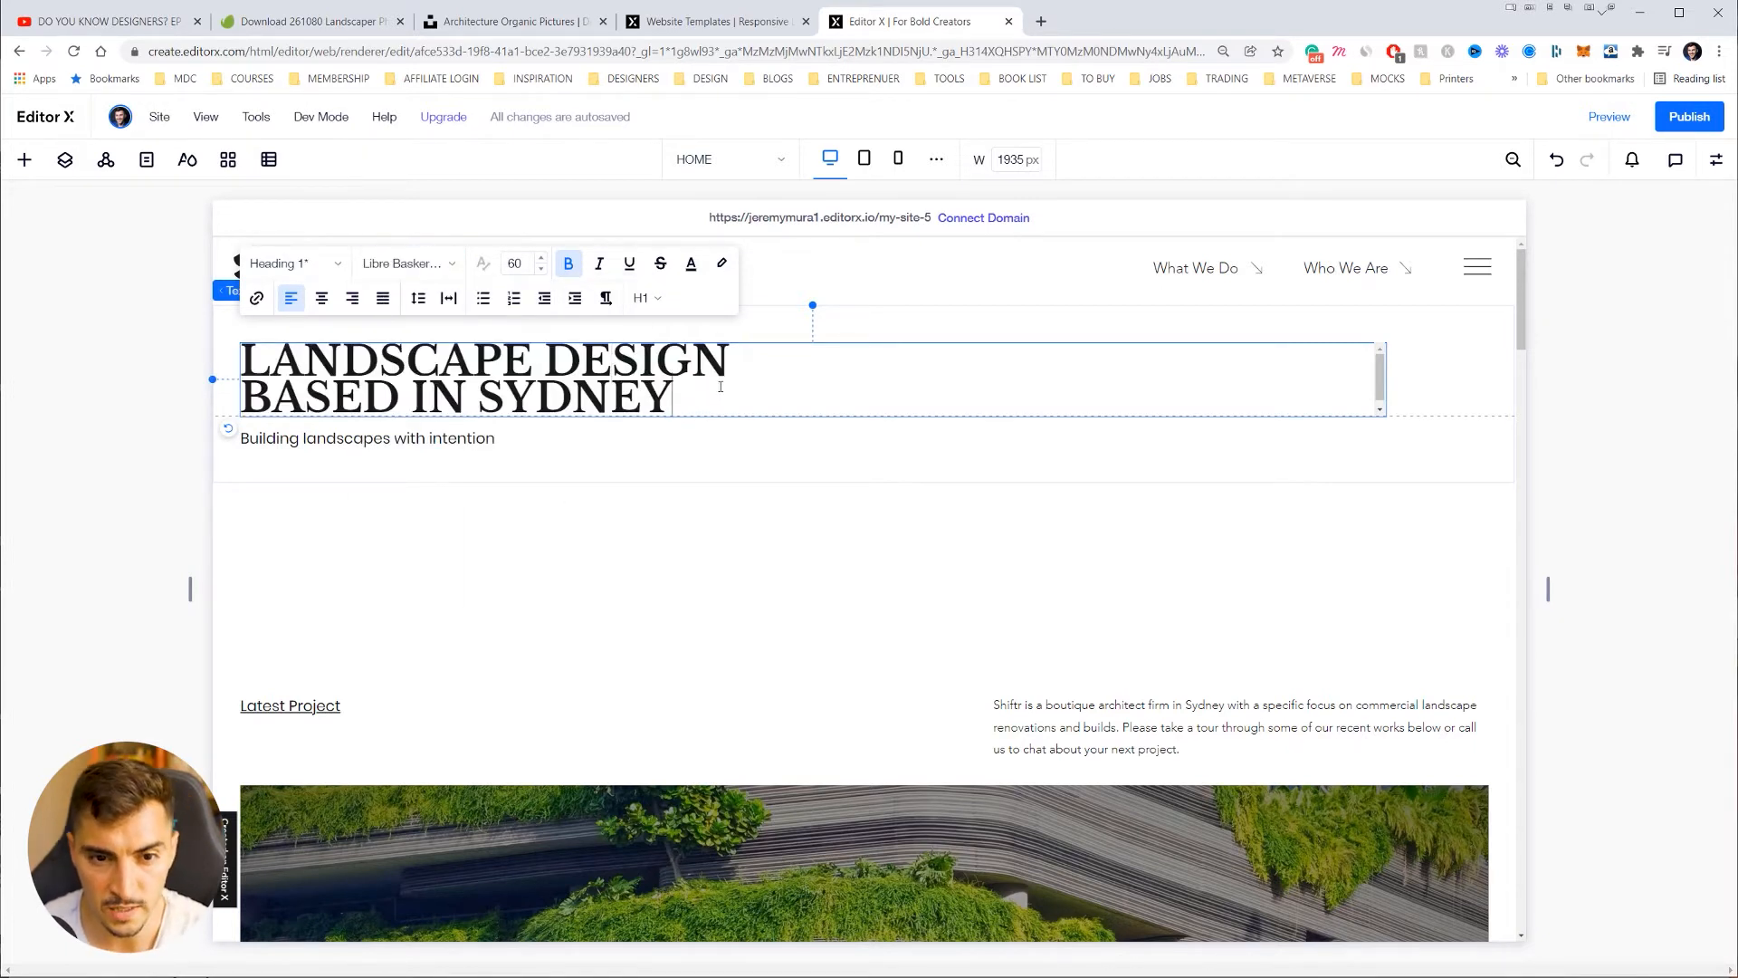
left_click_drag(683, 376, 253, 360)
key("ctrl+a")
type("a")
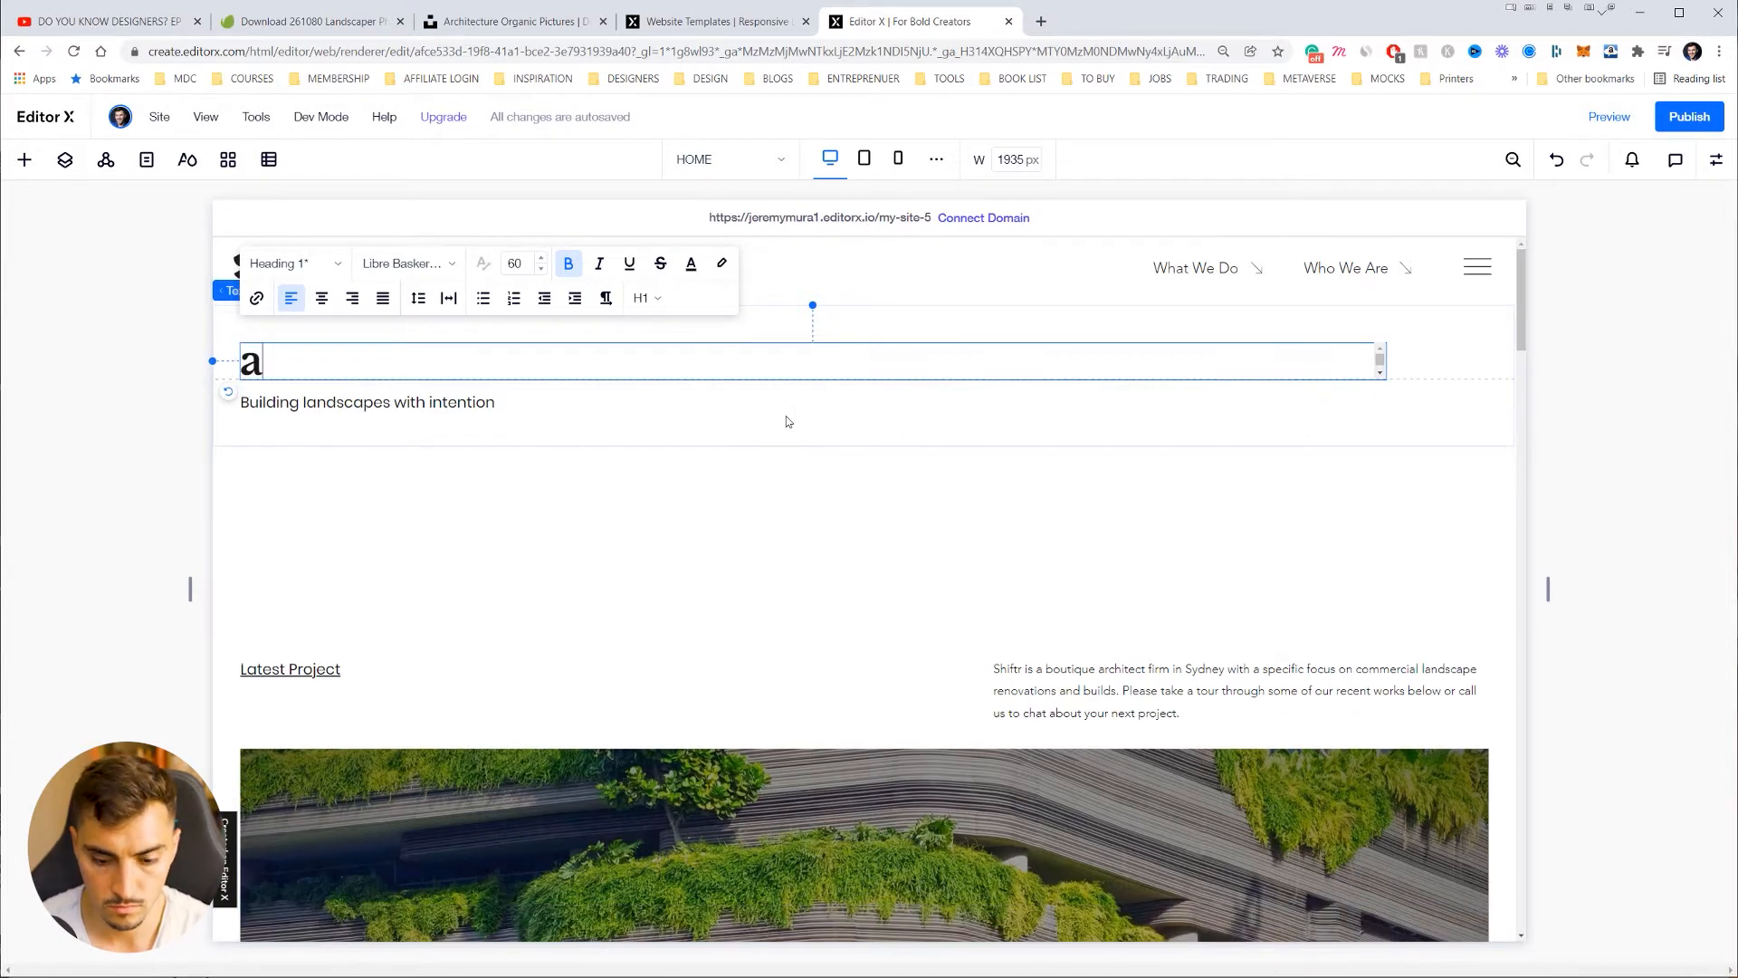
key("BackSpace")
type("Landscape ")
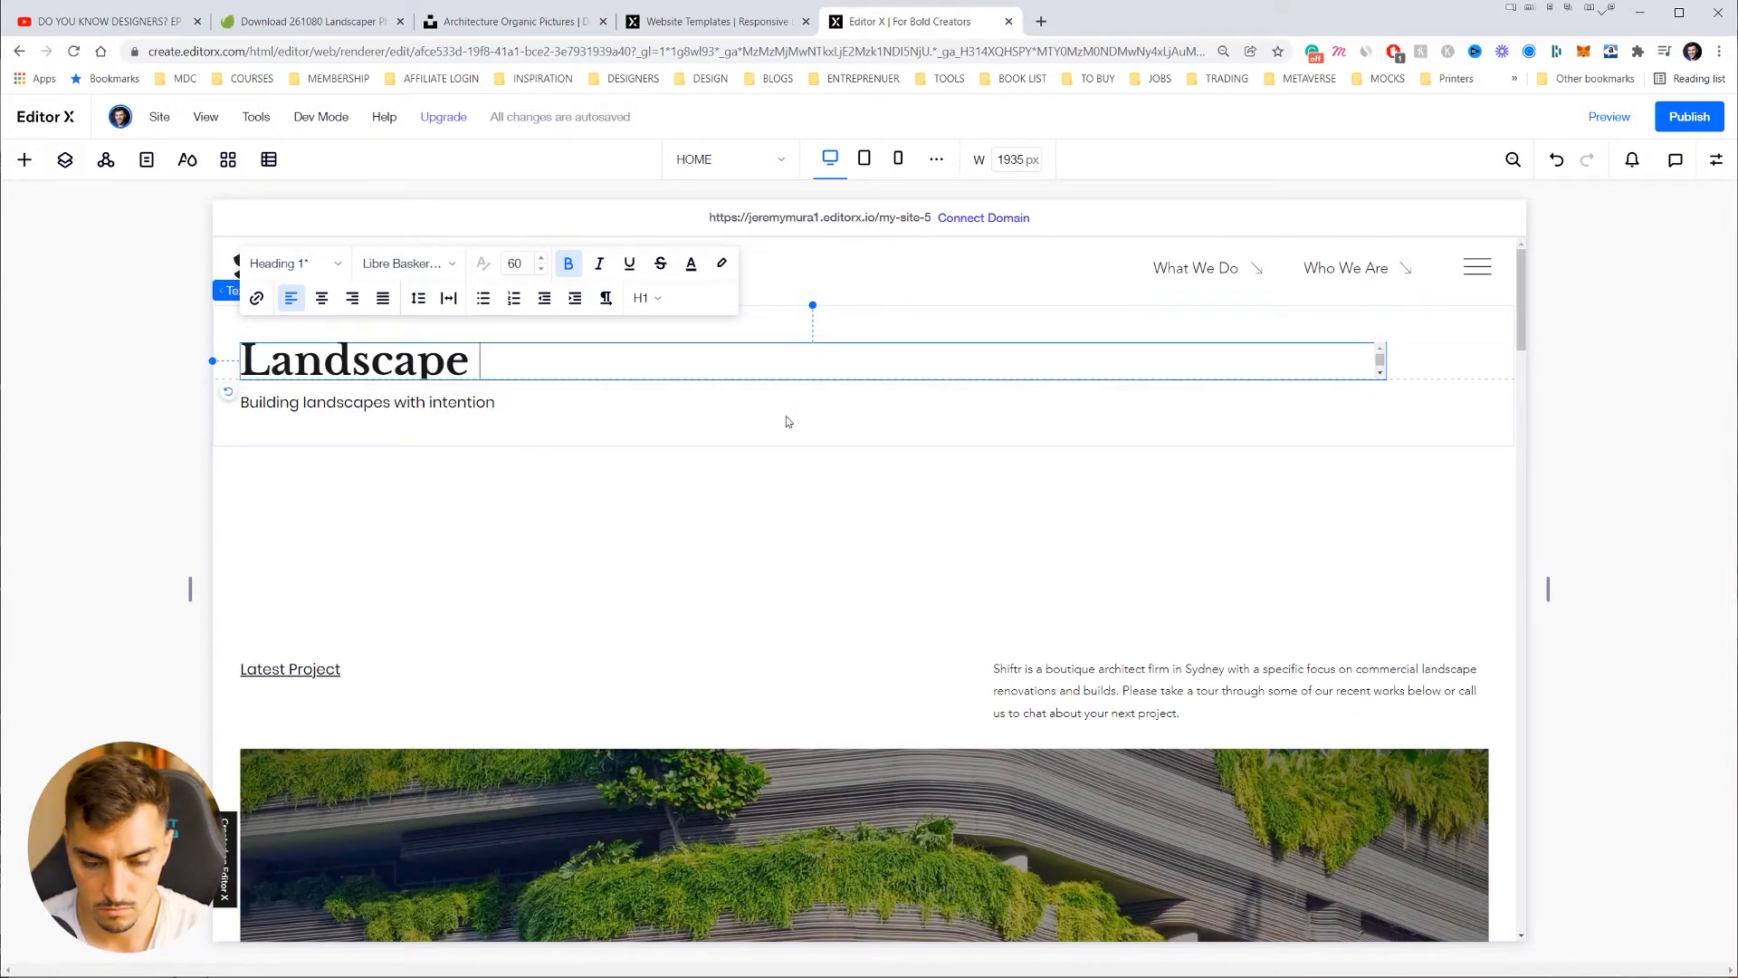
type("Design B")
key("BackSpace")
type("Design")
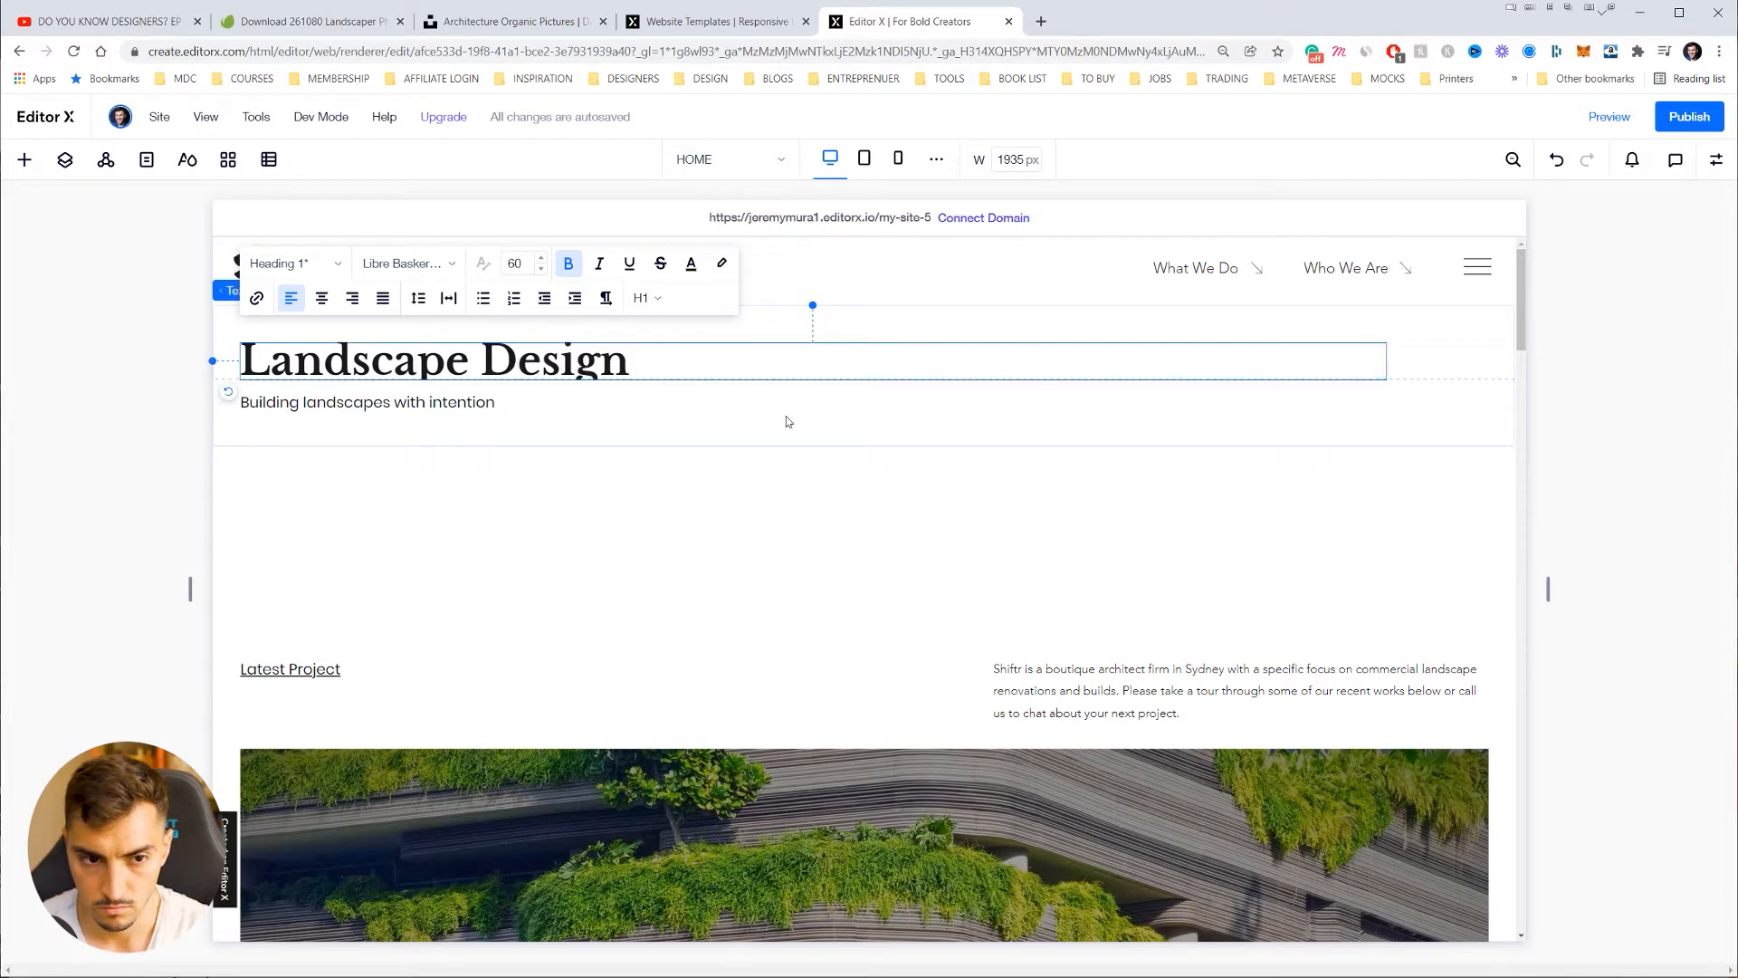
type(" Based in Sydney")
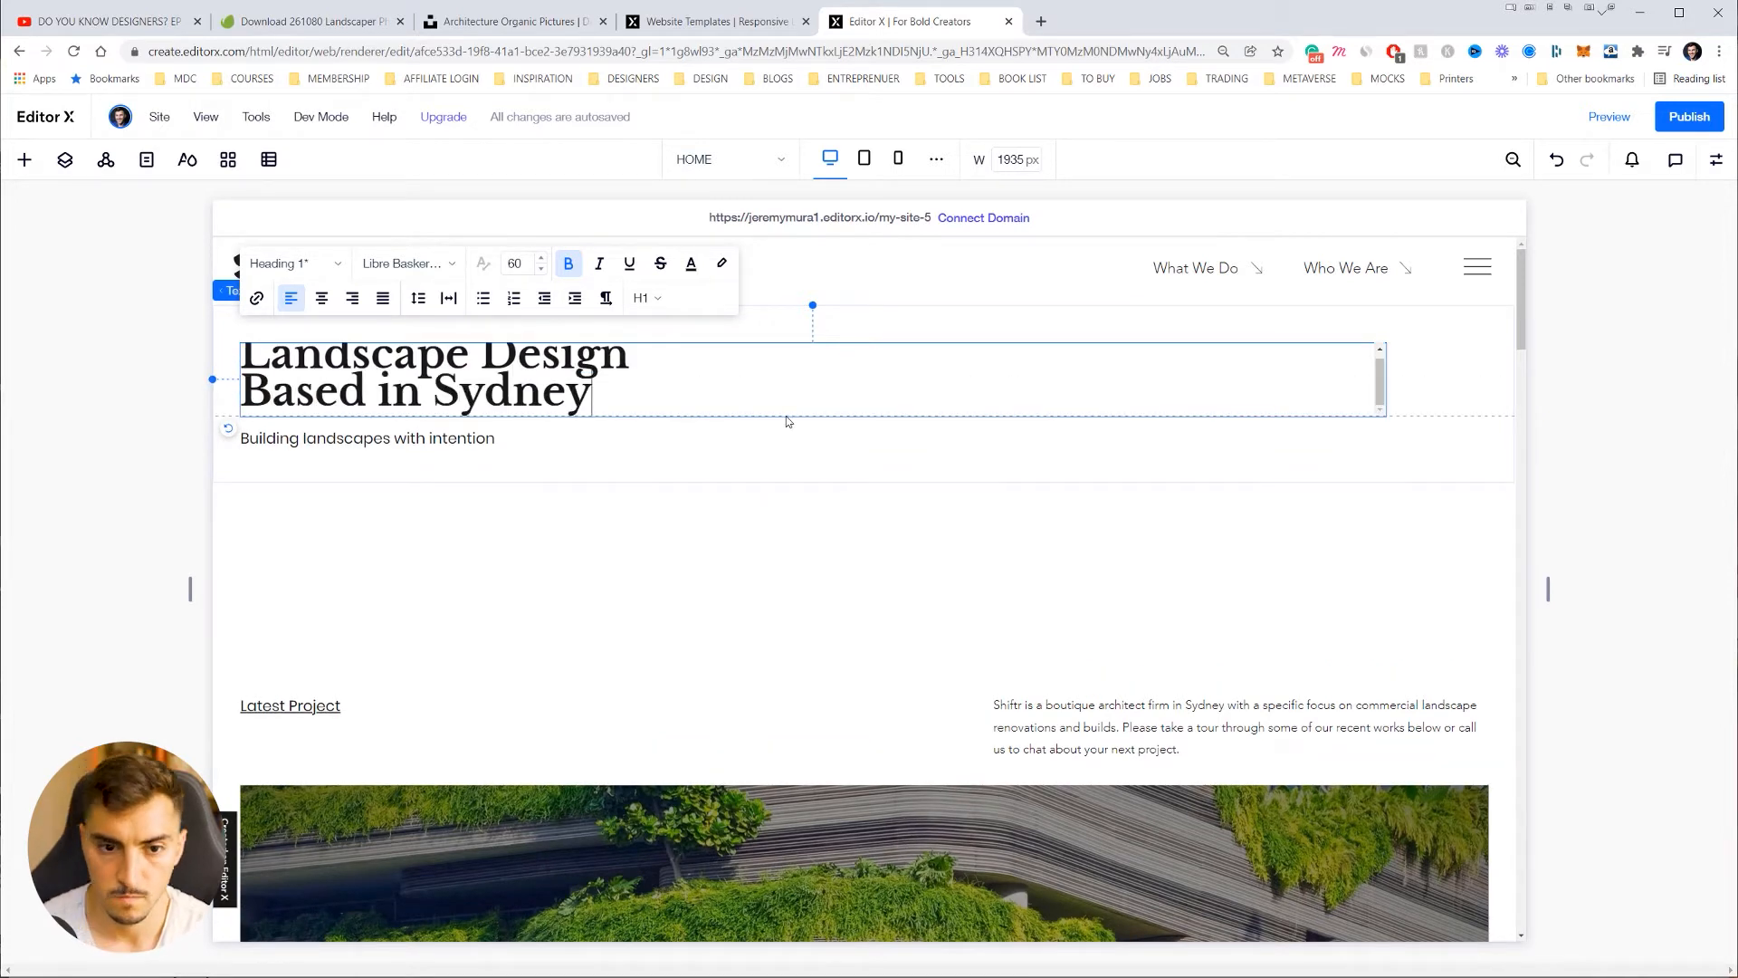
scroll(944, 386, "up", 1)
left_click(611, 554)
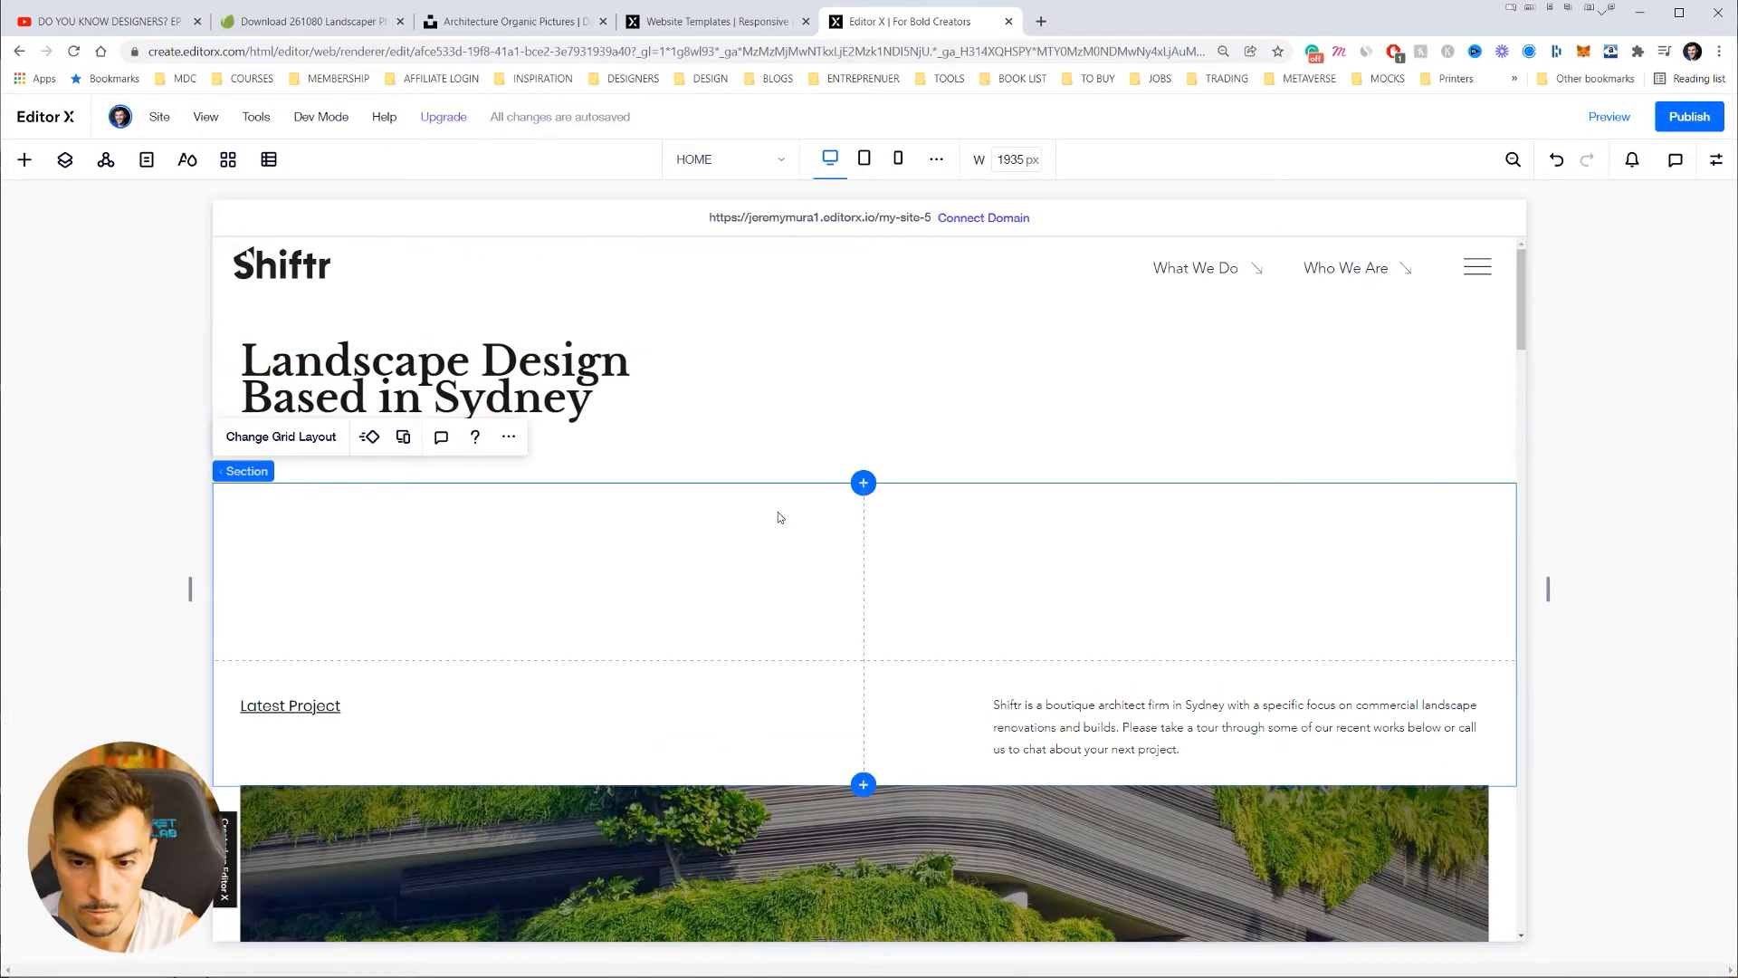
Step: Swap the tower image beside Residential Green Building for the aerial garden photo
scroll(957, 520, "down", 8)
scroll(957, 520, "down", 6)
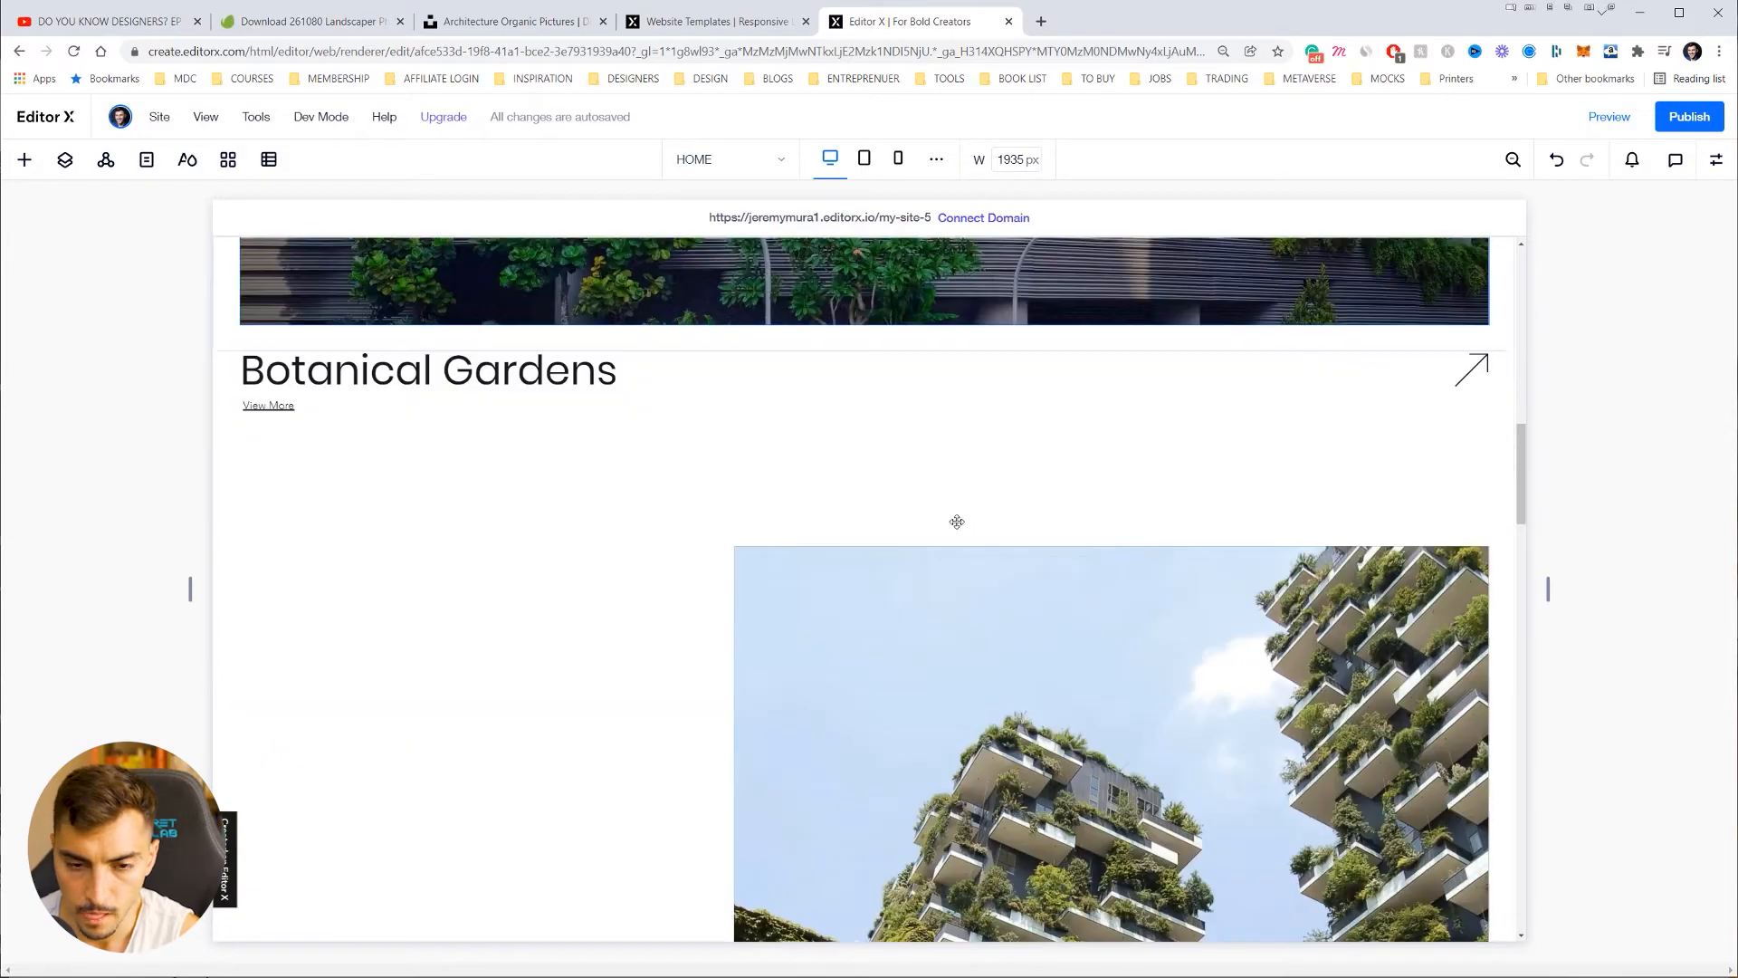
double_click(1095, 537)
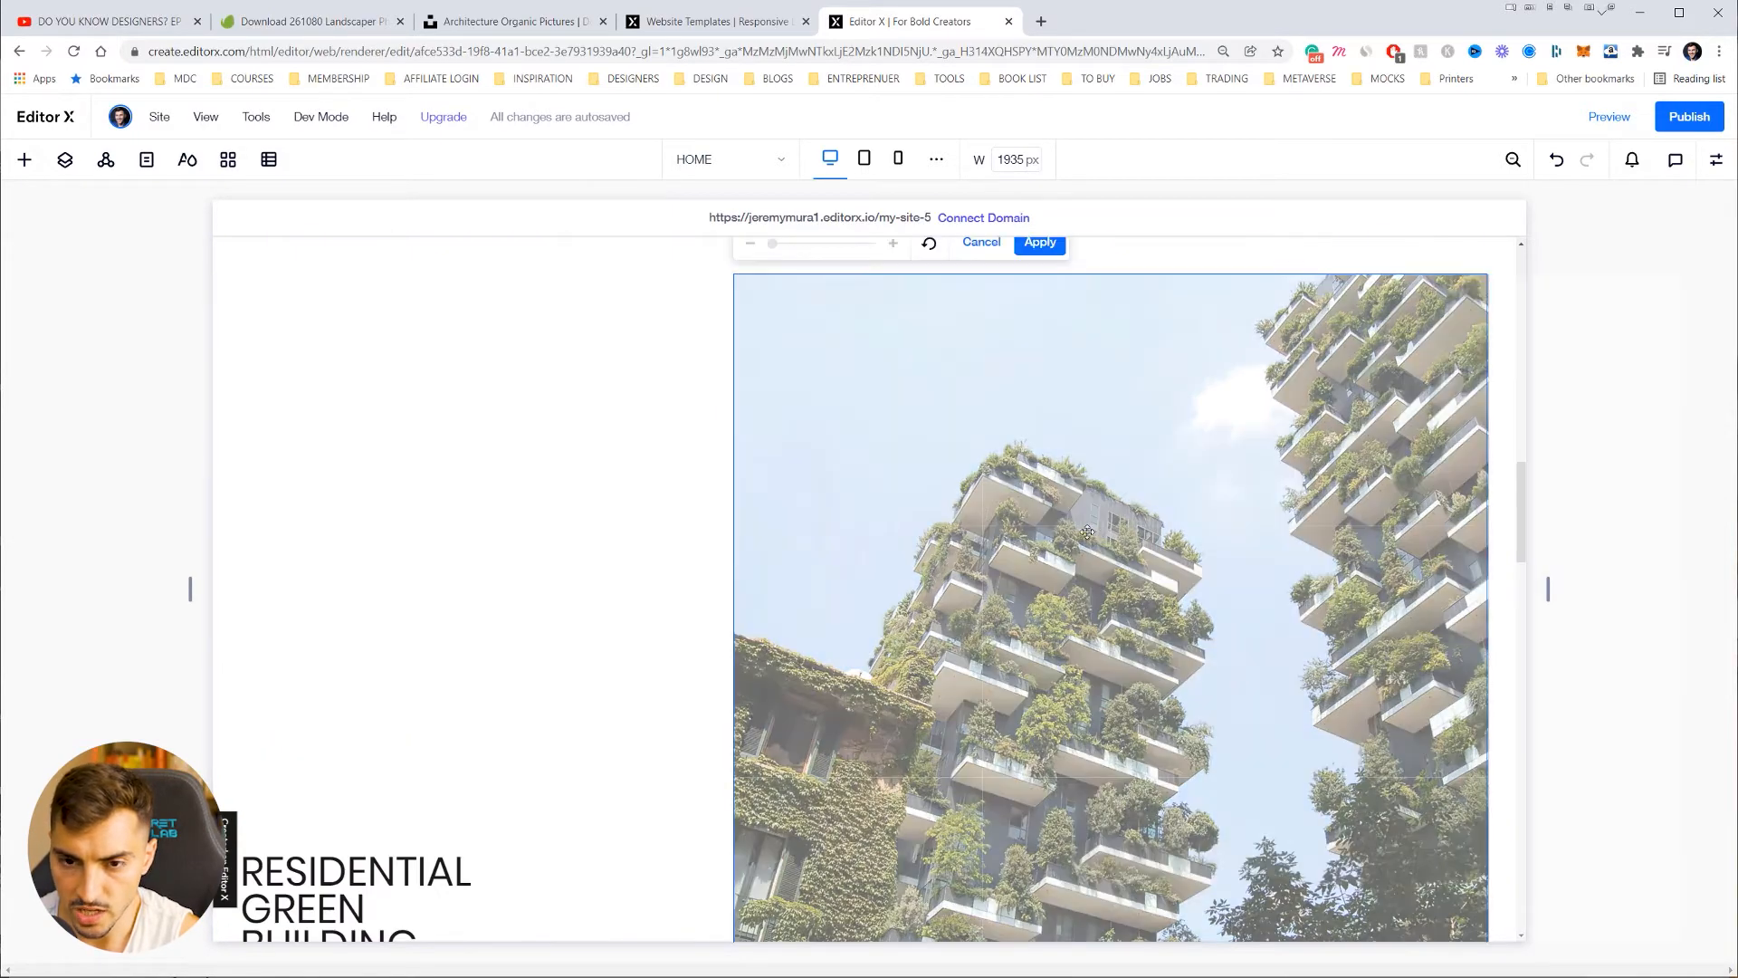
left_click(454, 449)
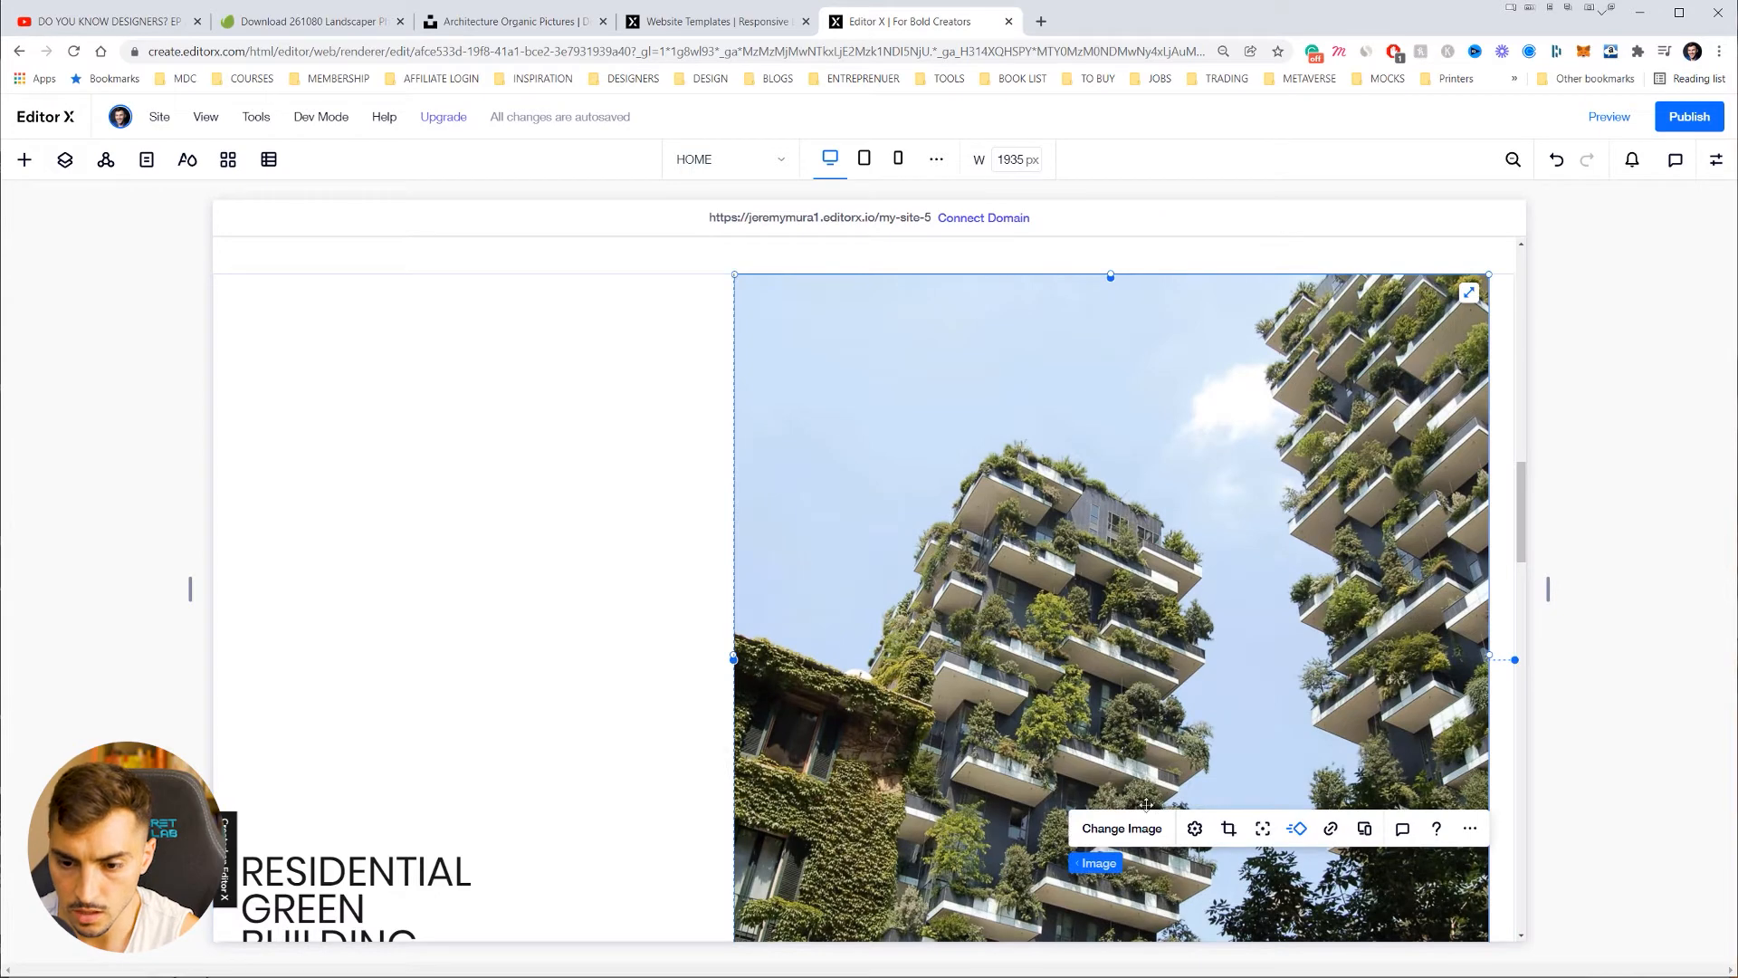
left_click(1121, 828)
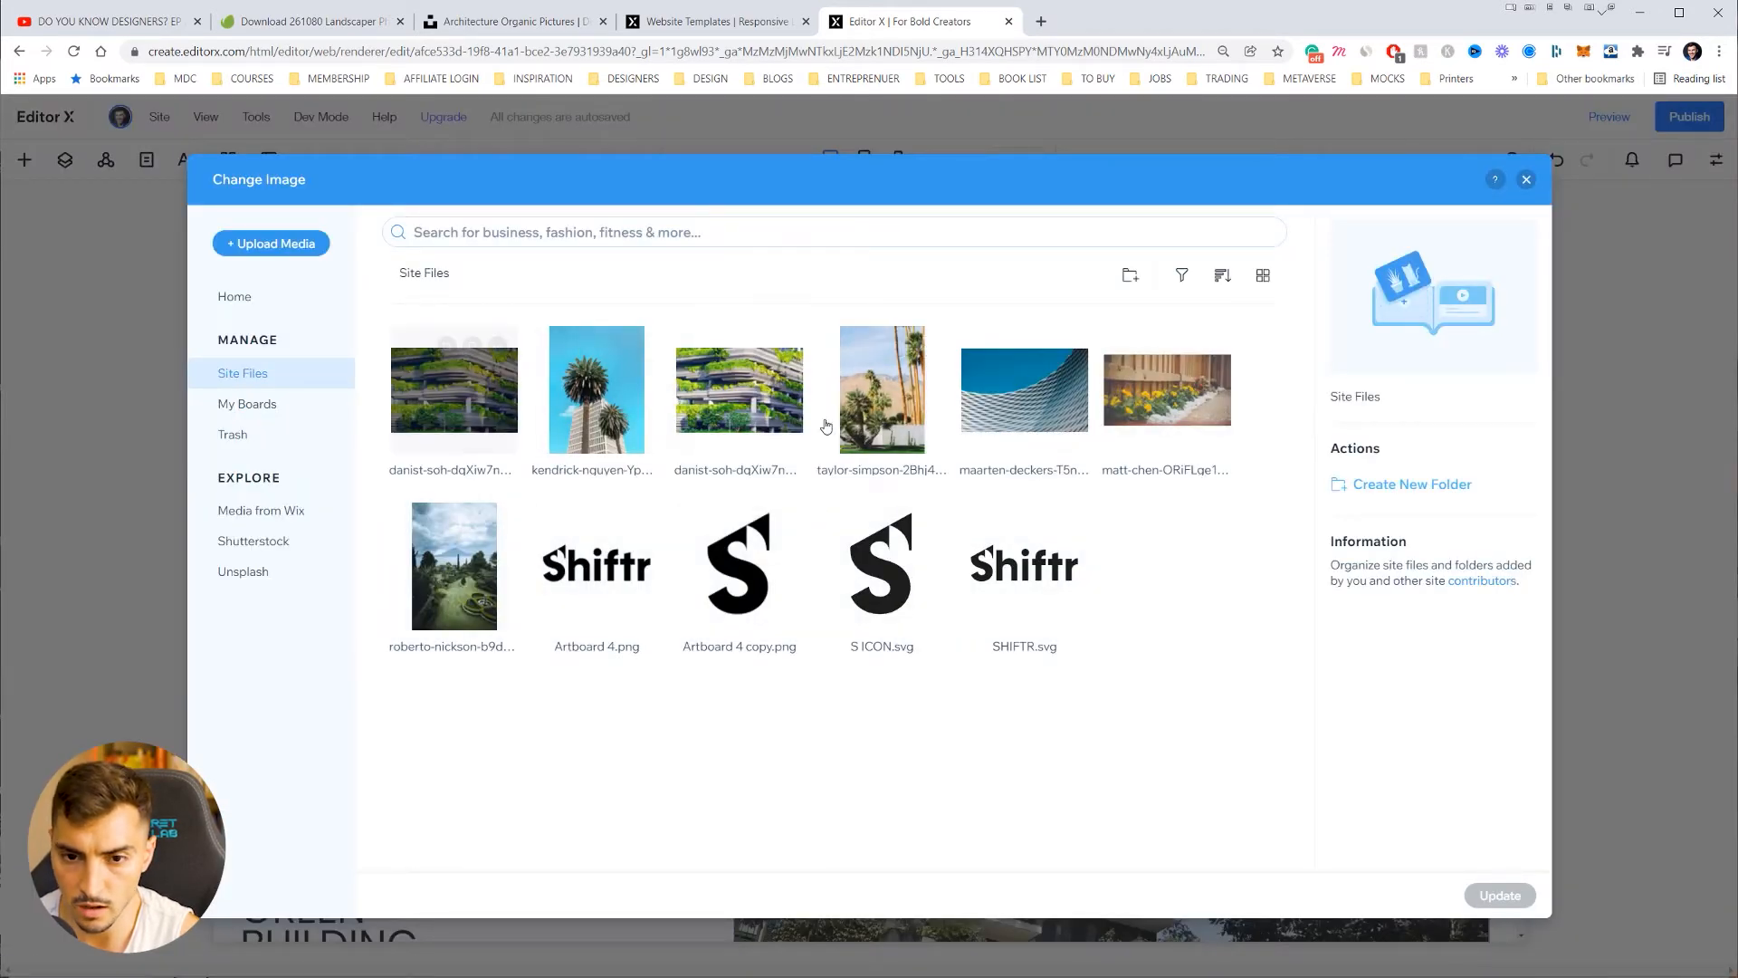
left_click(467, 581)
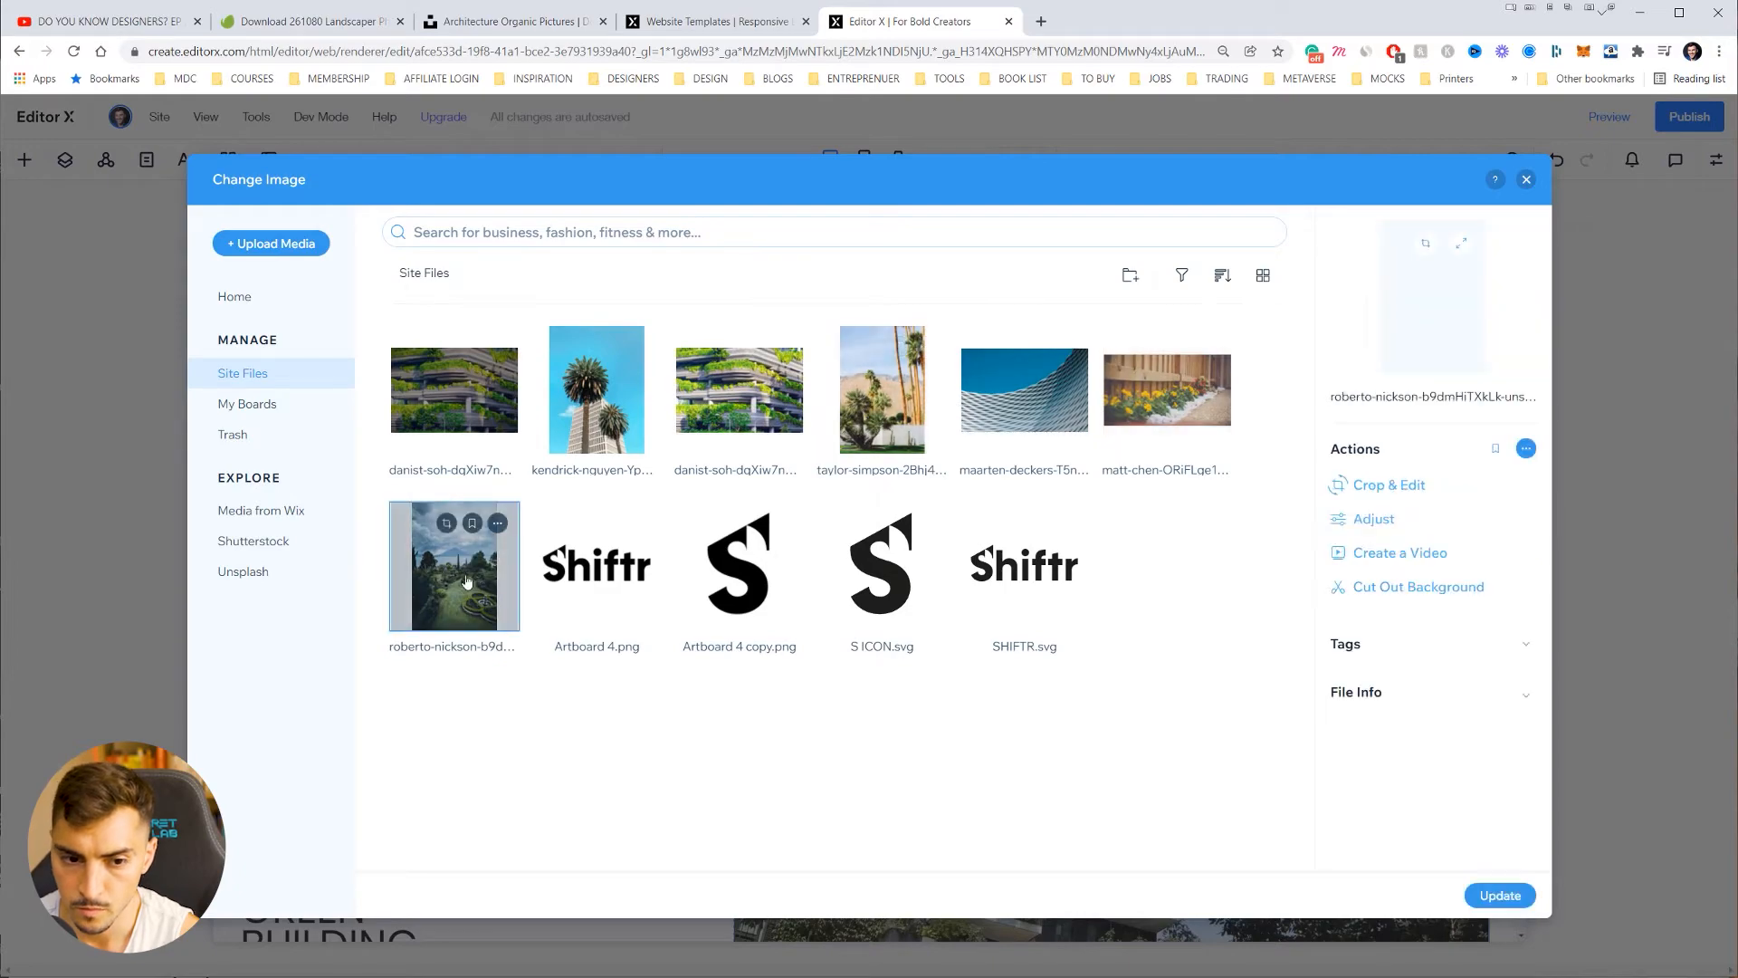
double_click(465, 582)
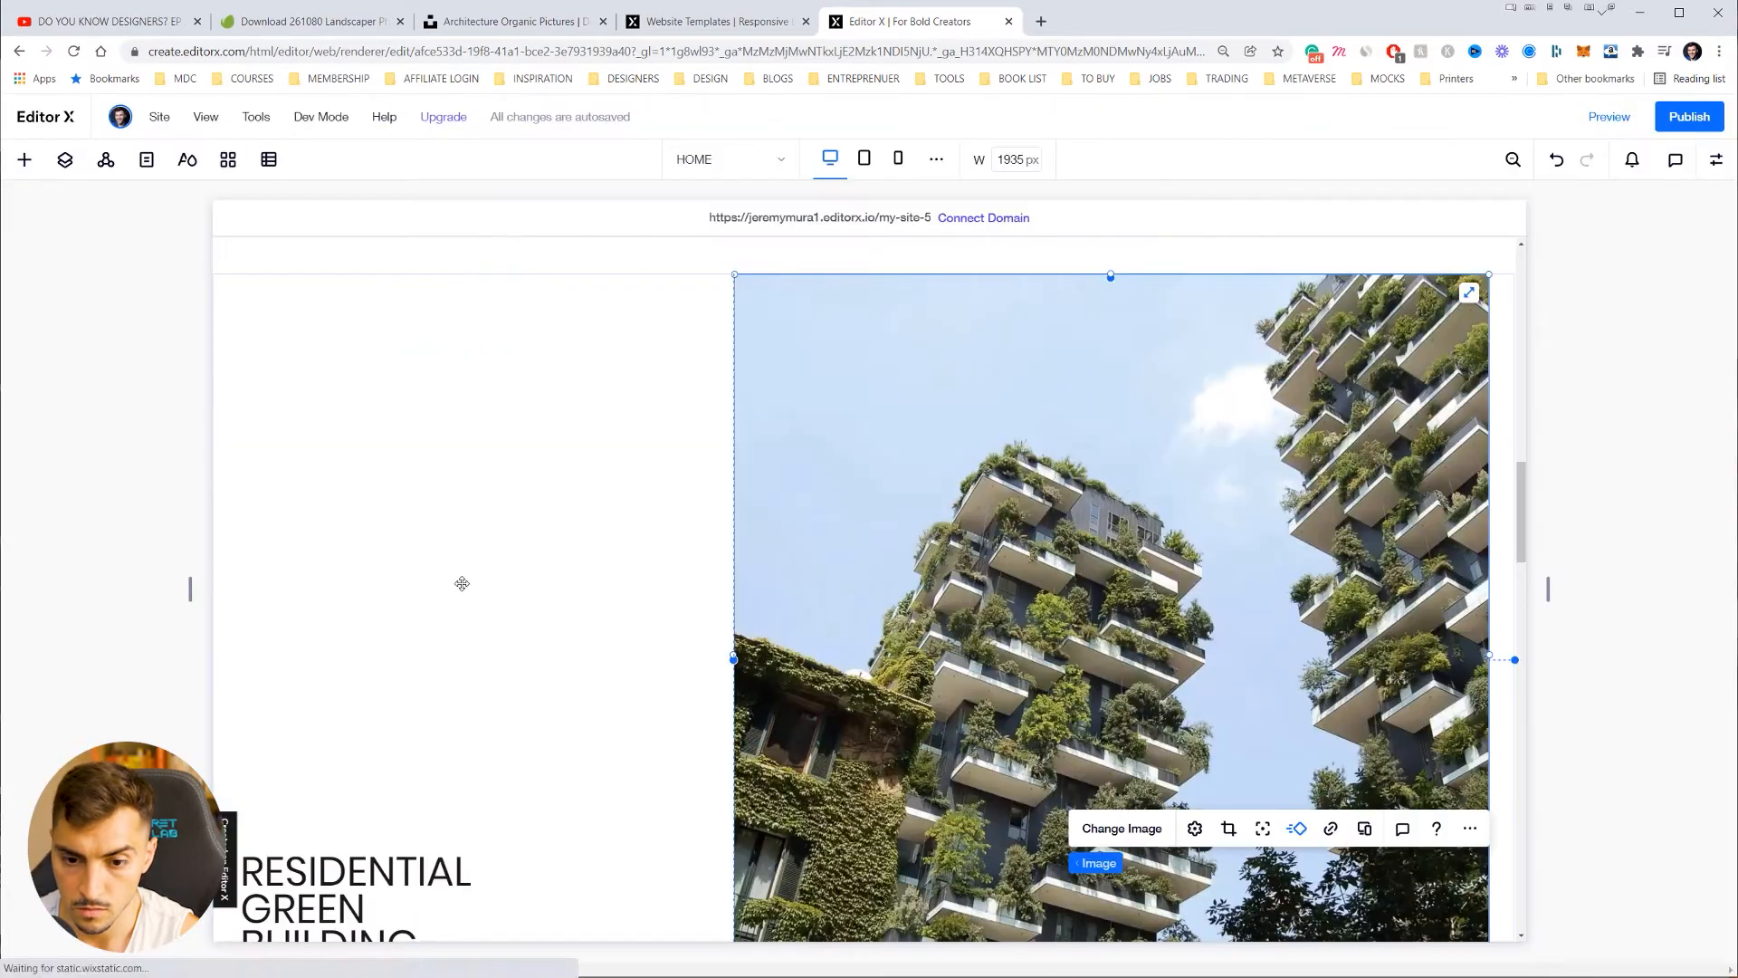
Step: Select the aerial park image further down and try repositioning it
scroll(634, 588, "down", 10)
left_click(830, 586)
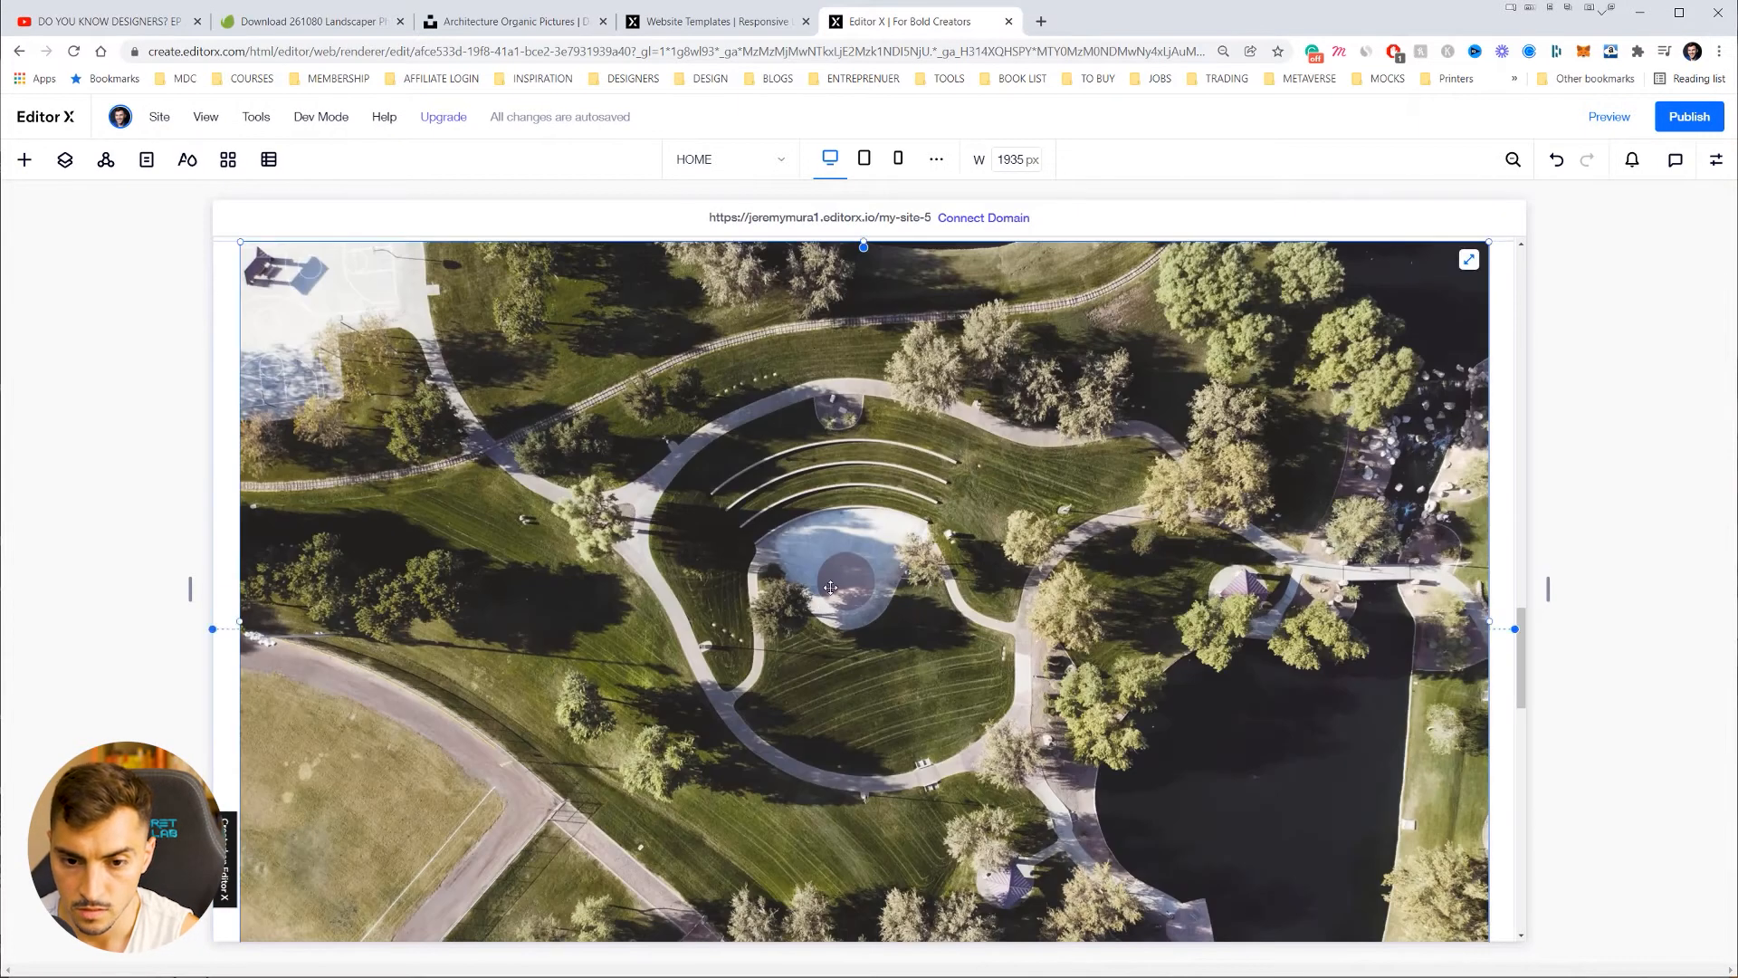
scroll(981, 543, "down", 3)
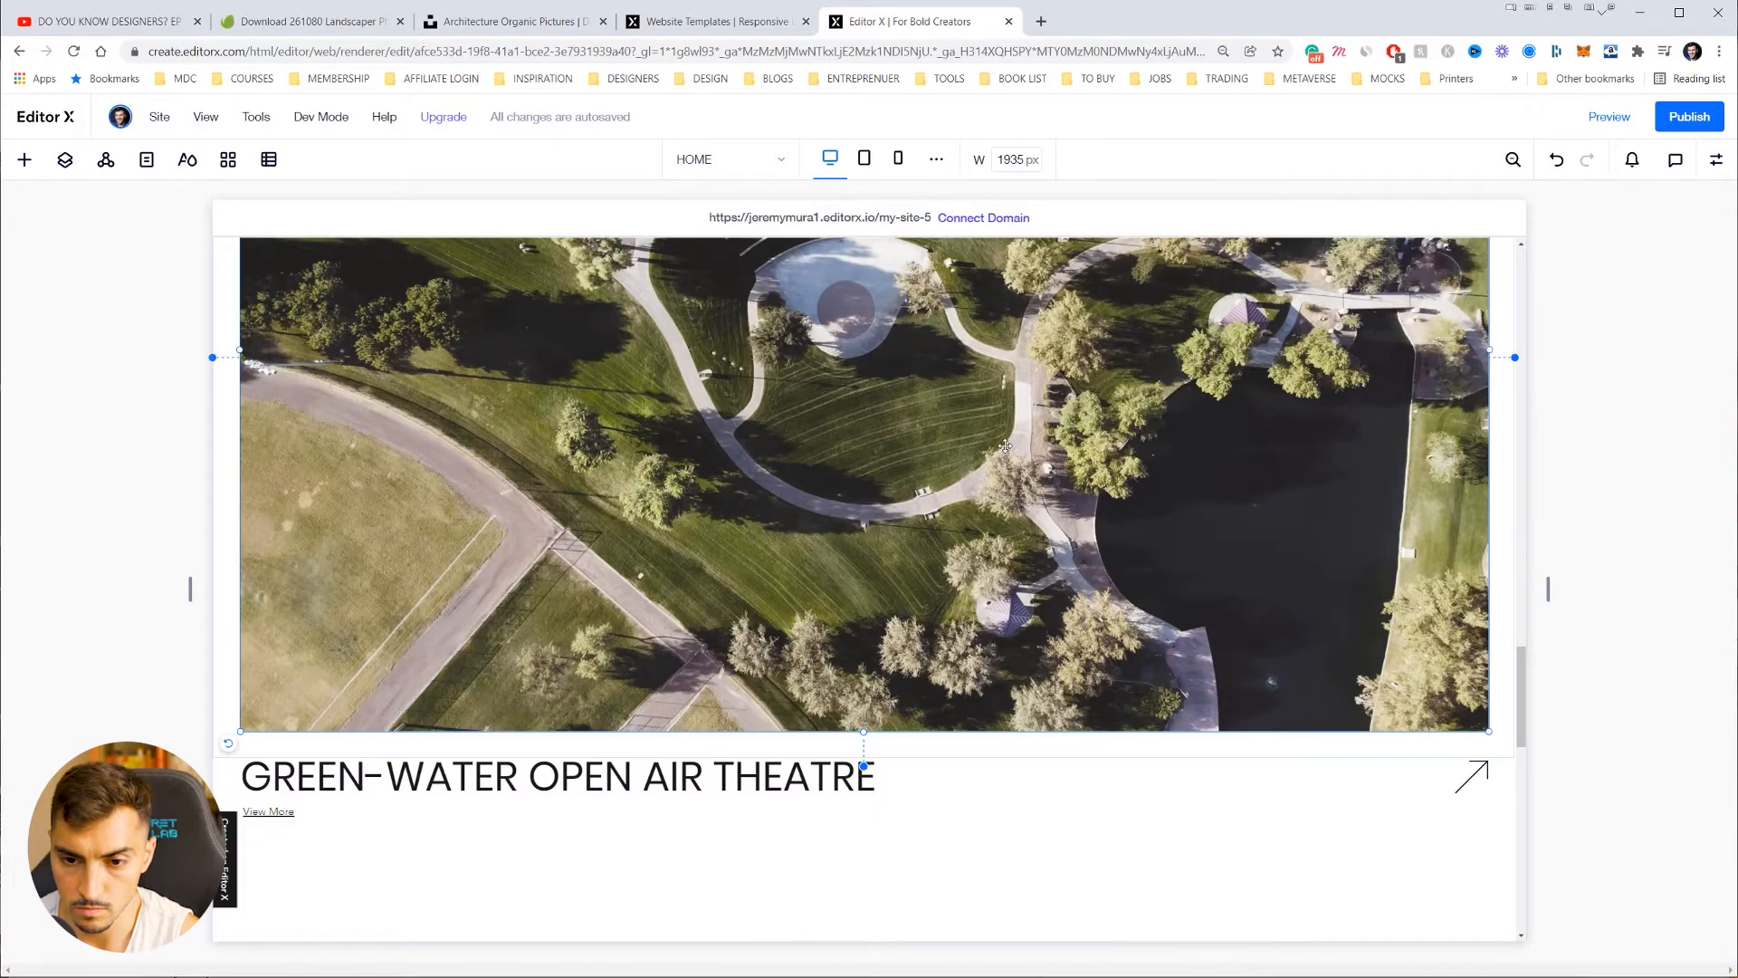
left_click_drag(1004, 446, 1001, 452)
left_click_drag(1001, 580, 996, 844)
scroll(996, 844, "up", 10)
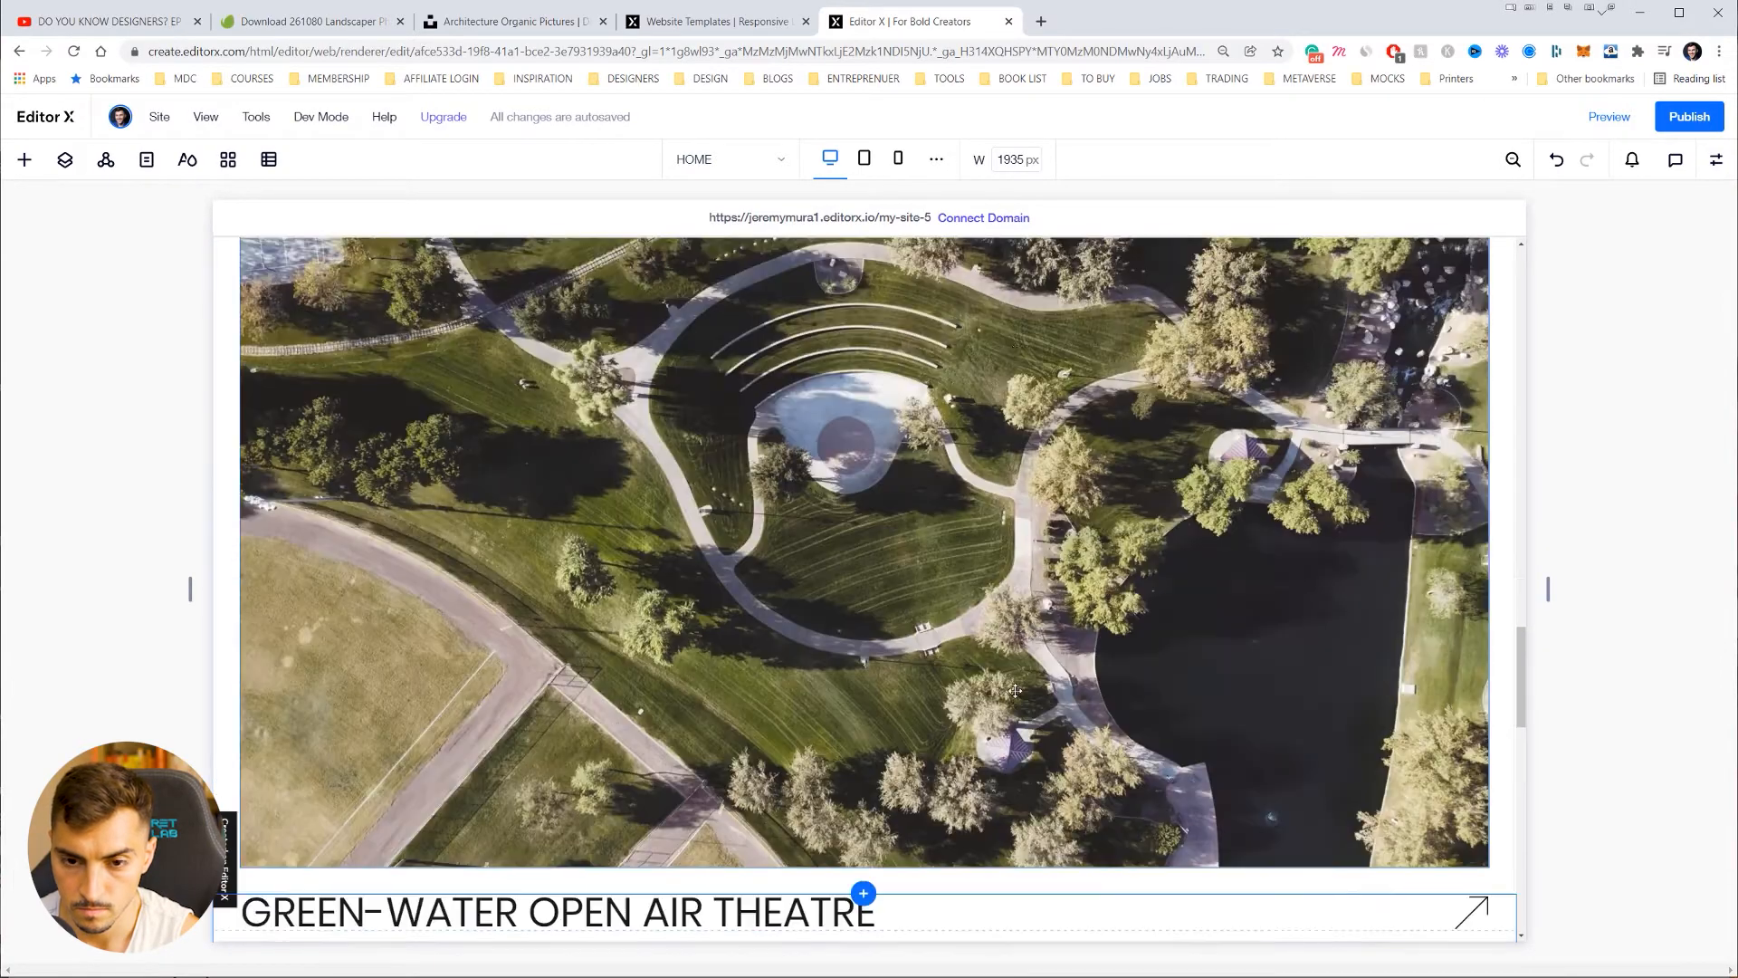
scroll(1110, 607, "down", 9)
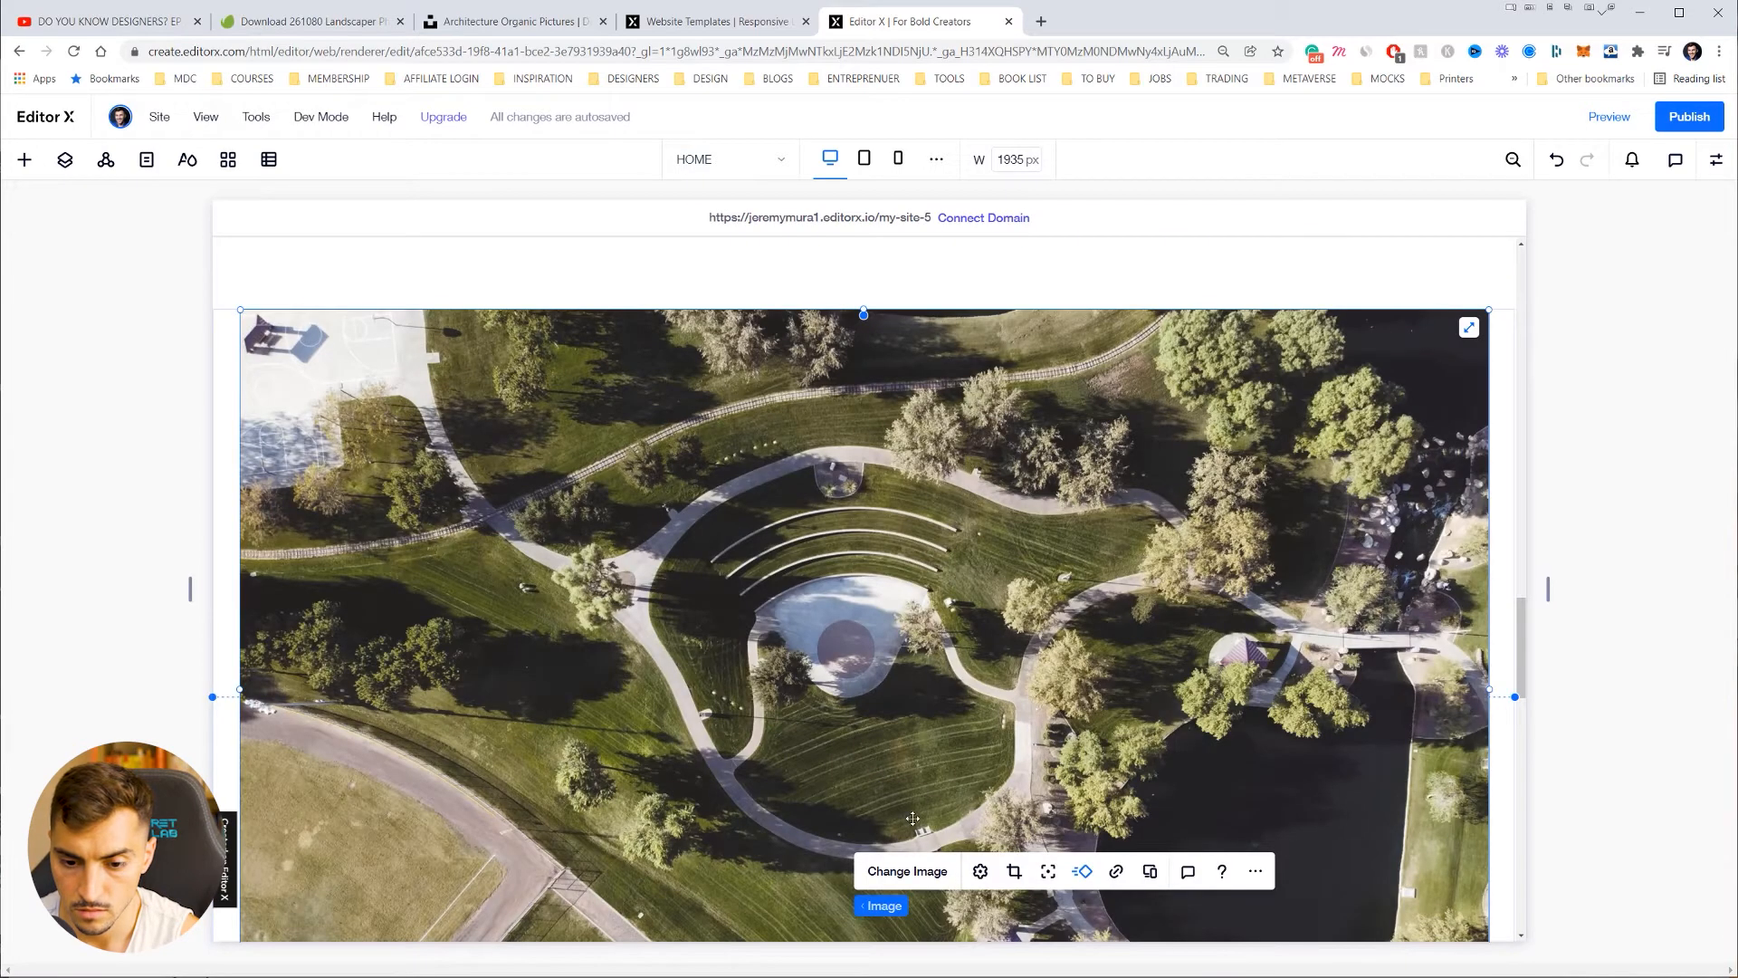
Step: Replace the open-air theatre's aerial park photo with the yellow flowers photo
left_click(902, 871)
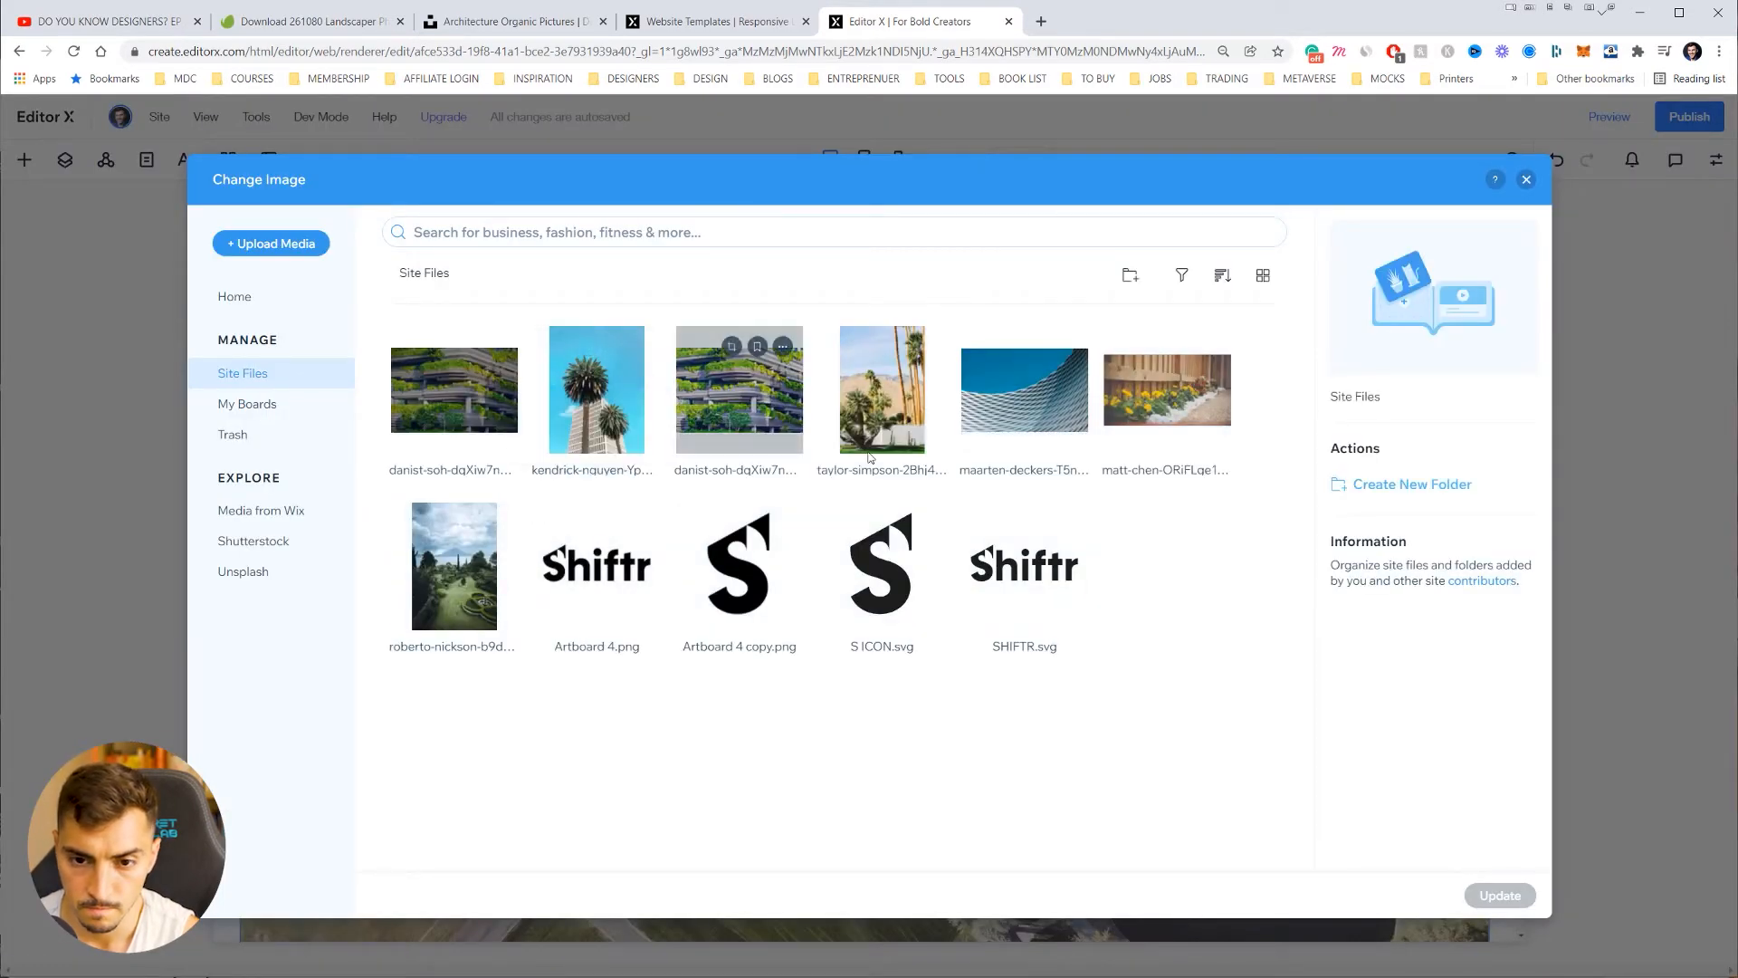
left_click(1166, 389)
left_click(1509, 902)
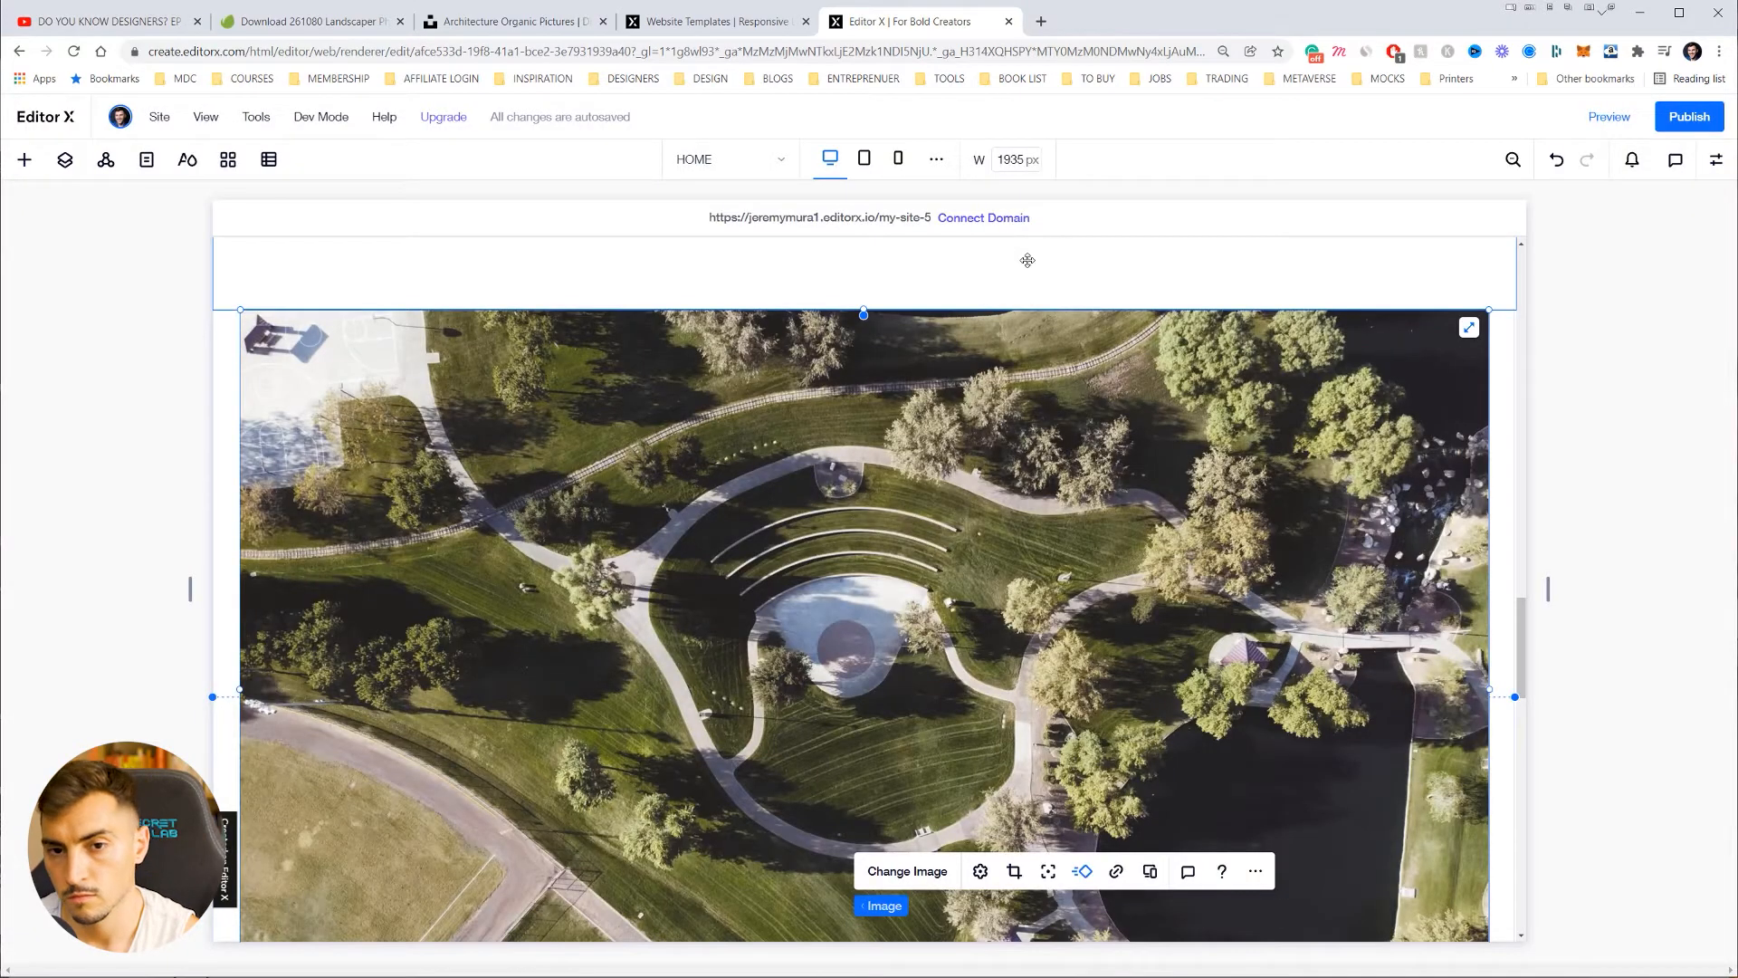
scroll(1068, 362, "down", 5)
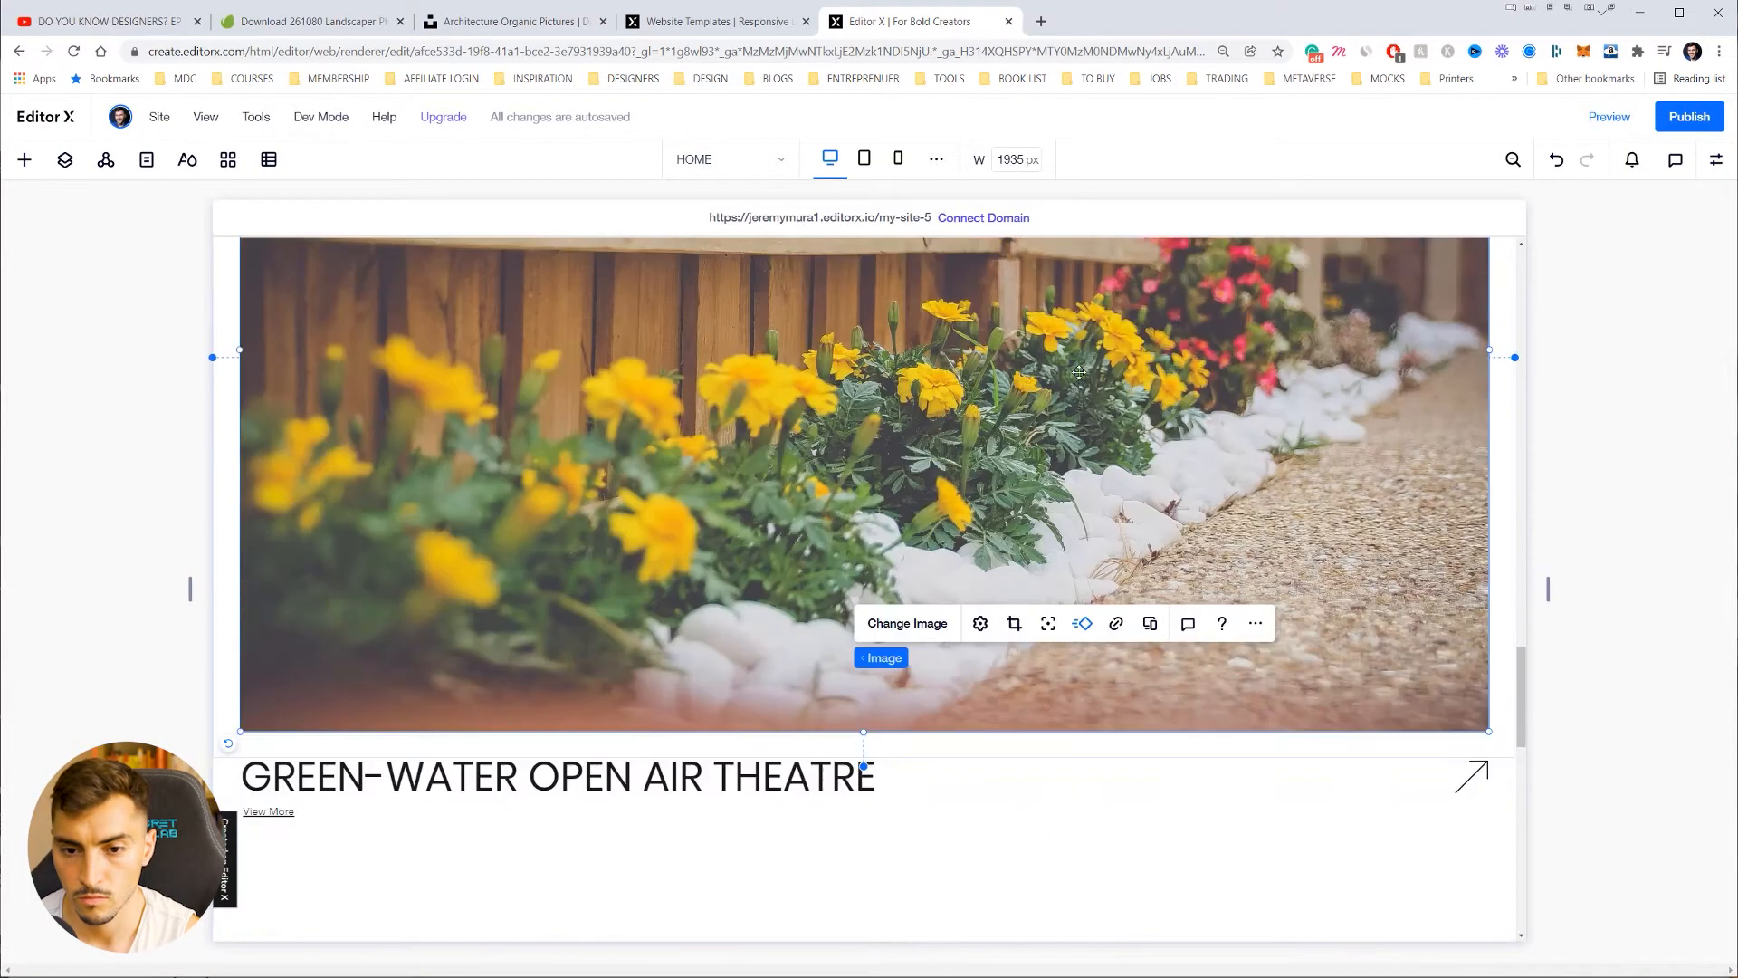
scroll(1083, 372, "down", 5)
scroll(808, 416, "down", 3)
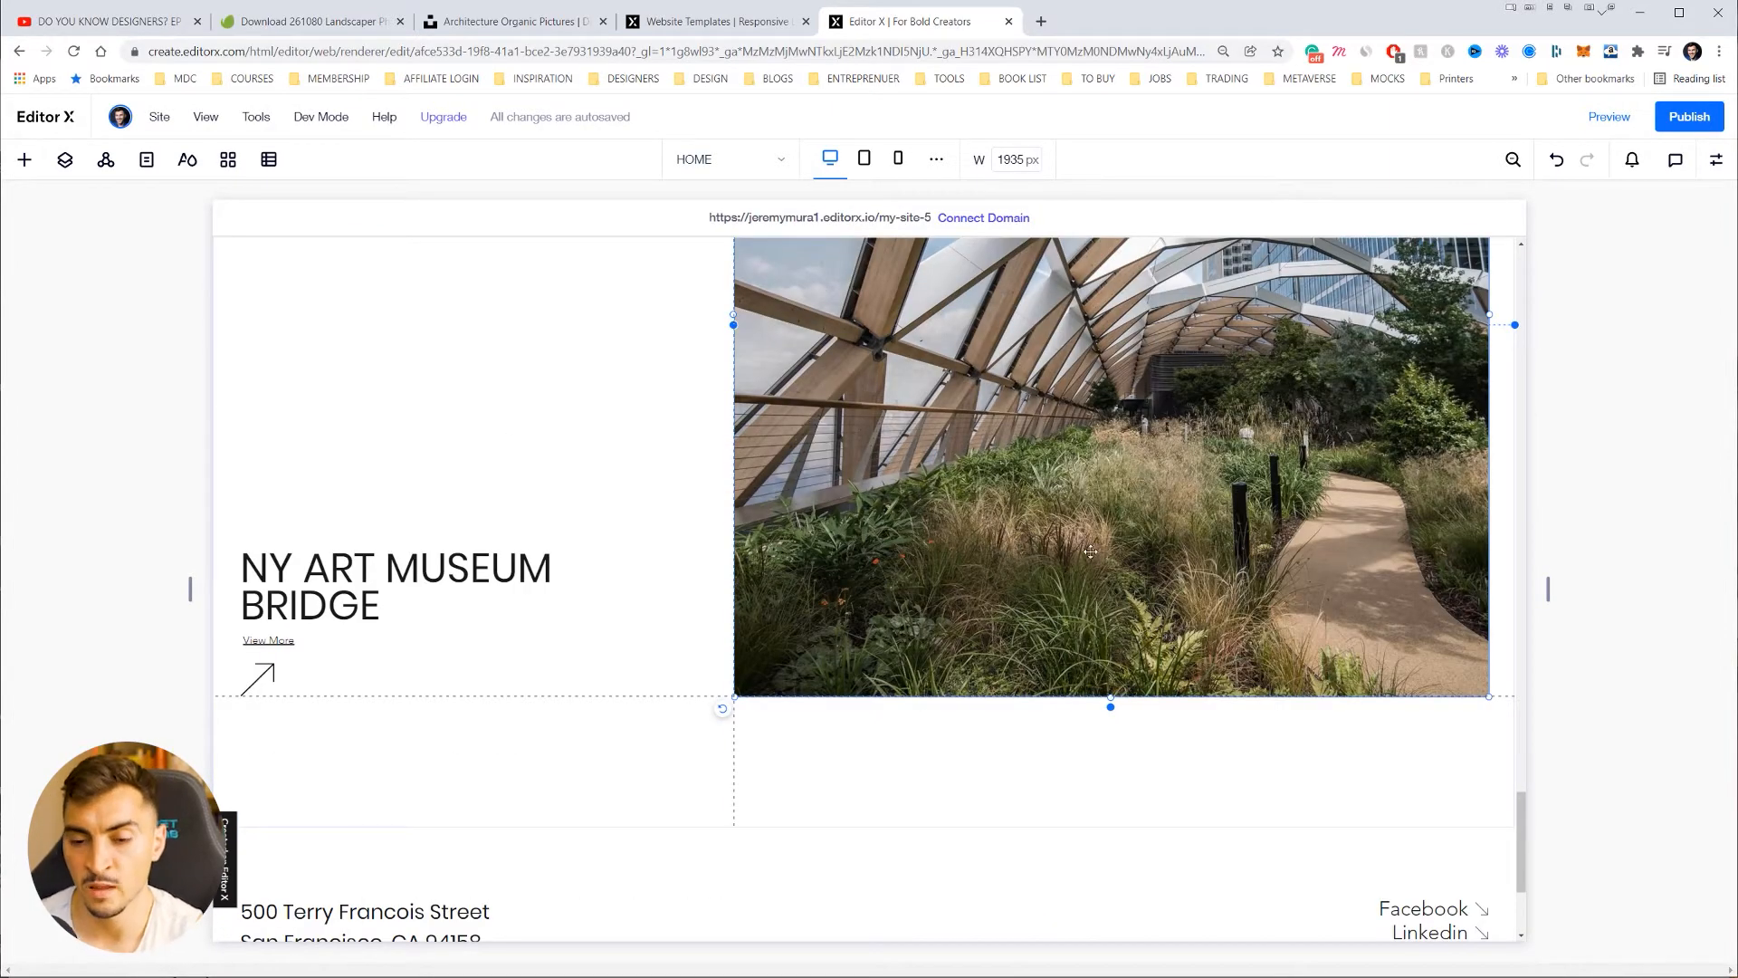
scroll(994, 532, "up", 3)
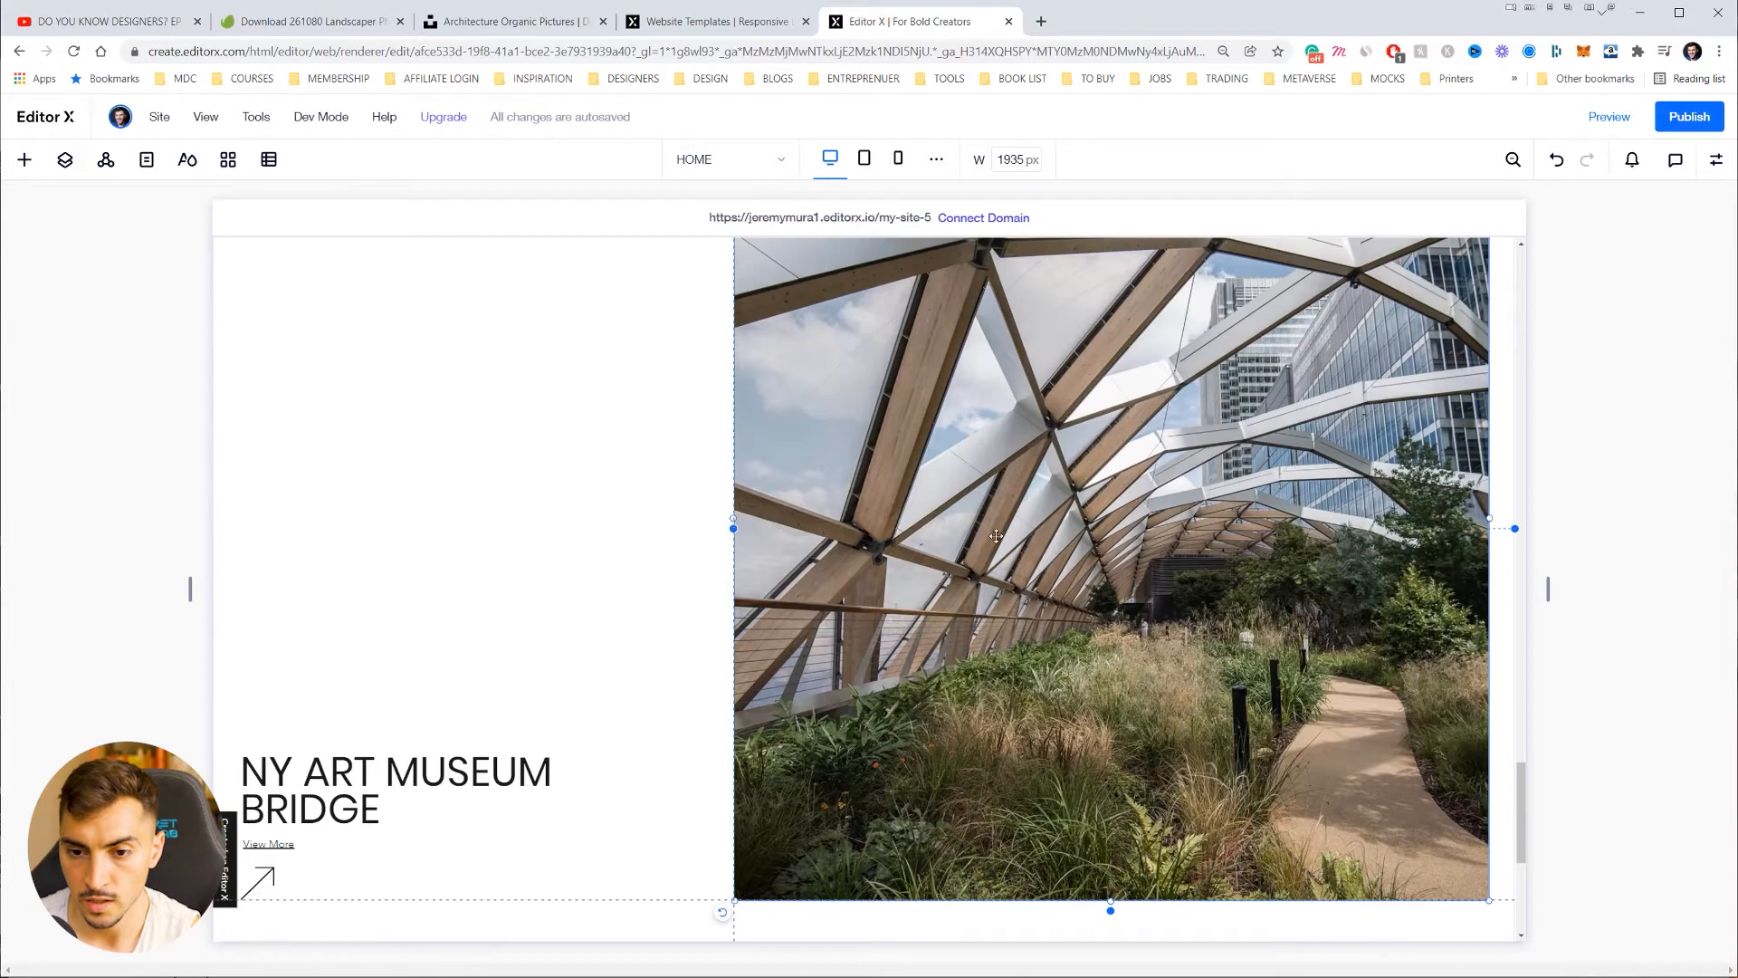
scroll(1093, 579, "up", 4)
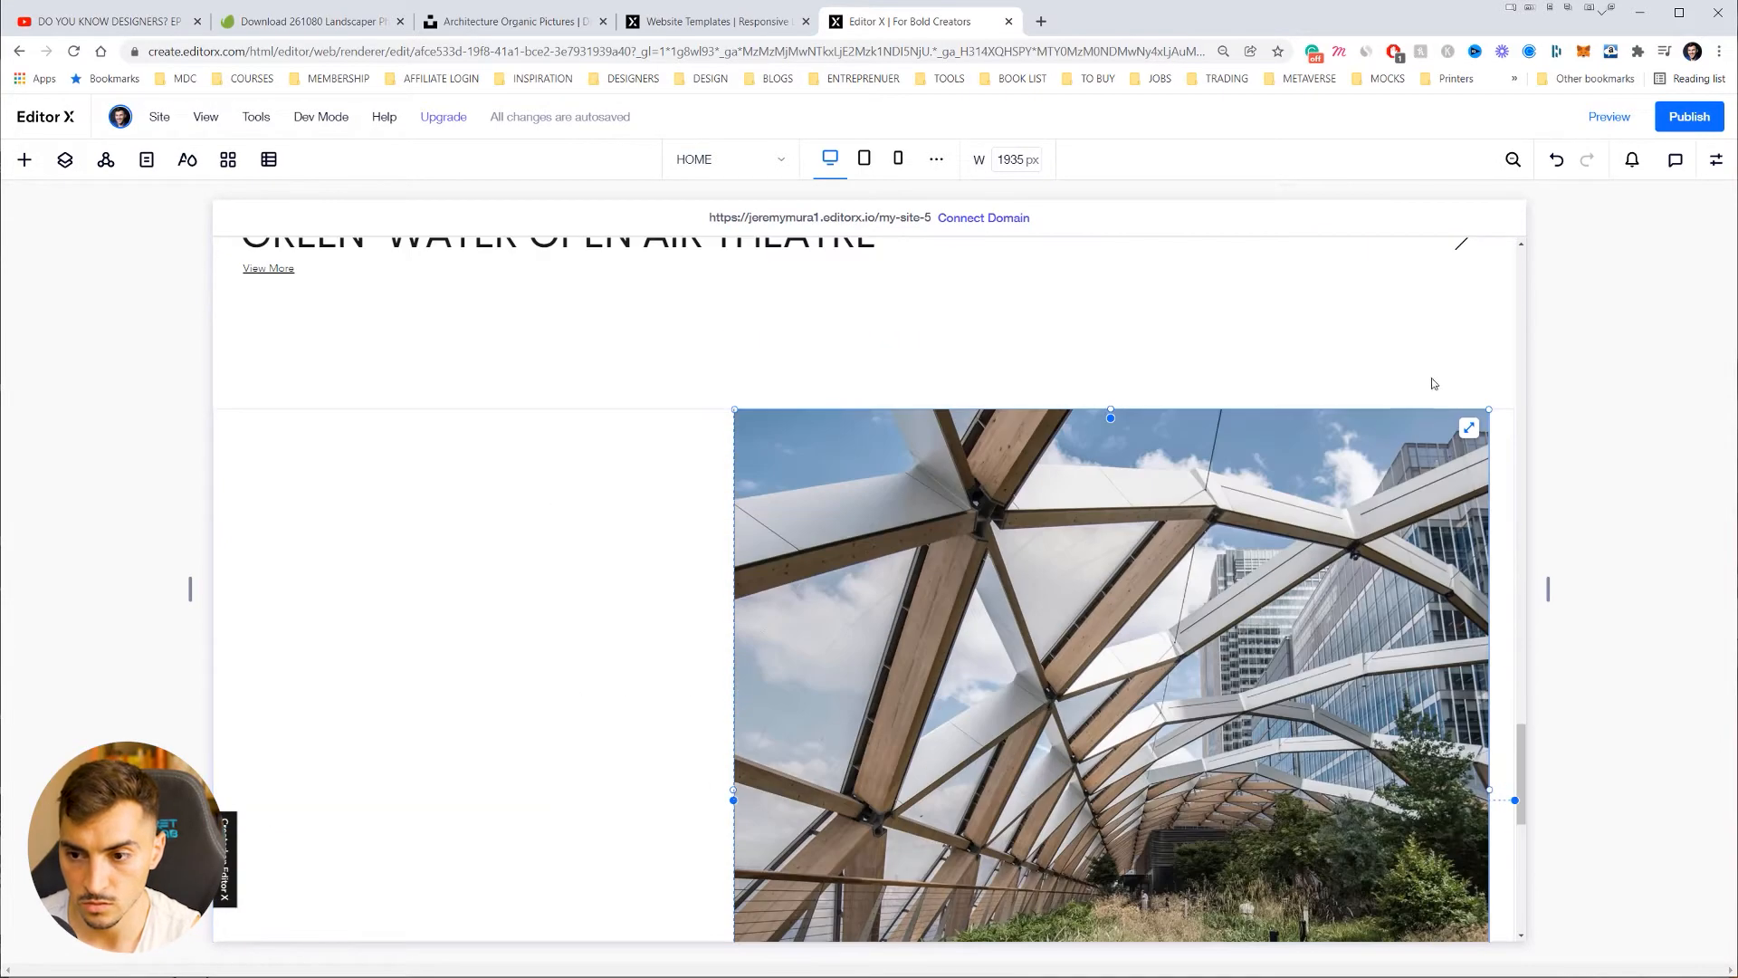
Step: Try toggling Stretch and adjusting the crop on the bridge project image
left_click(1468, 430)
left_click(1492, 431)
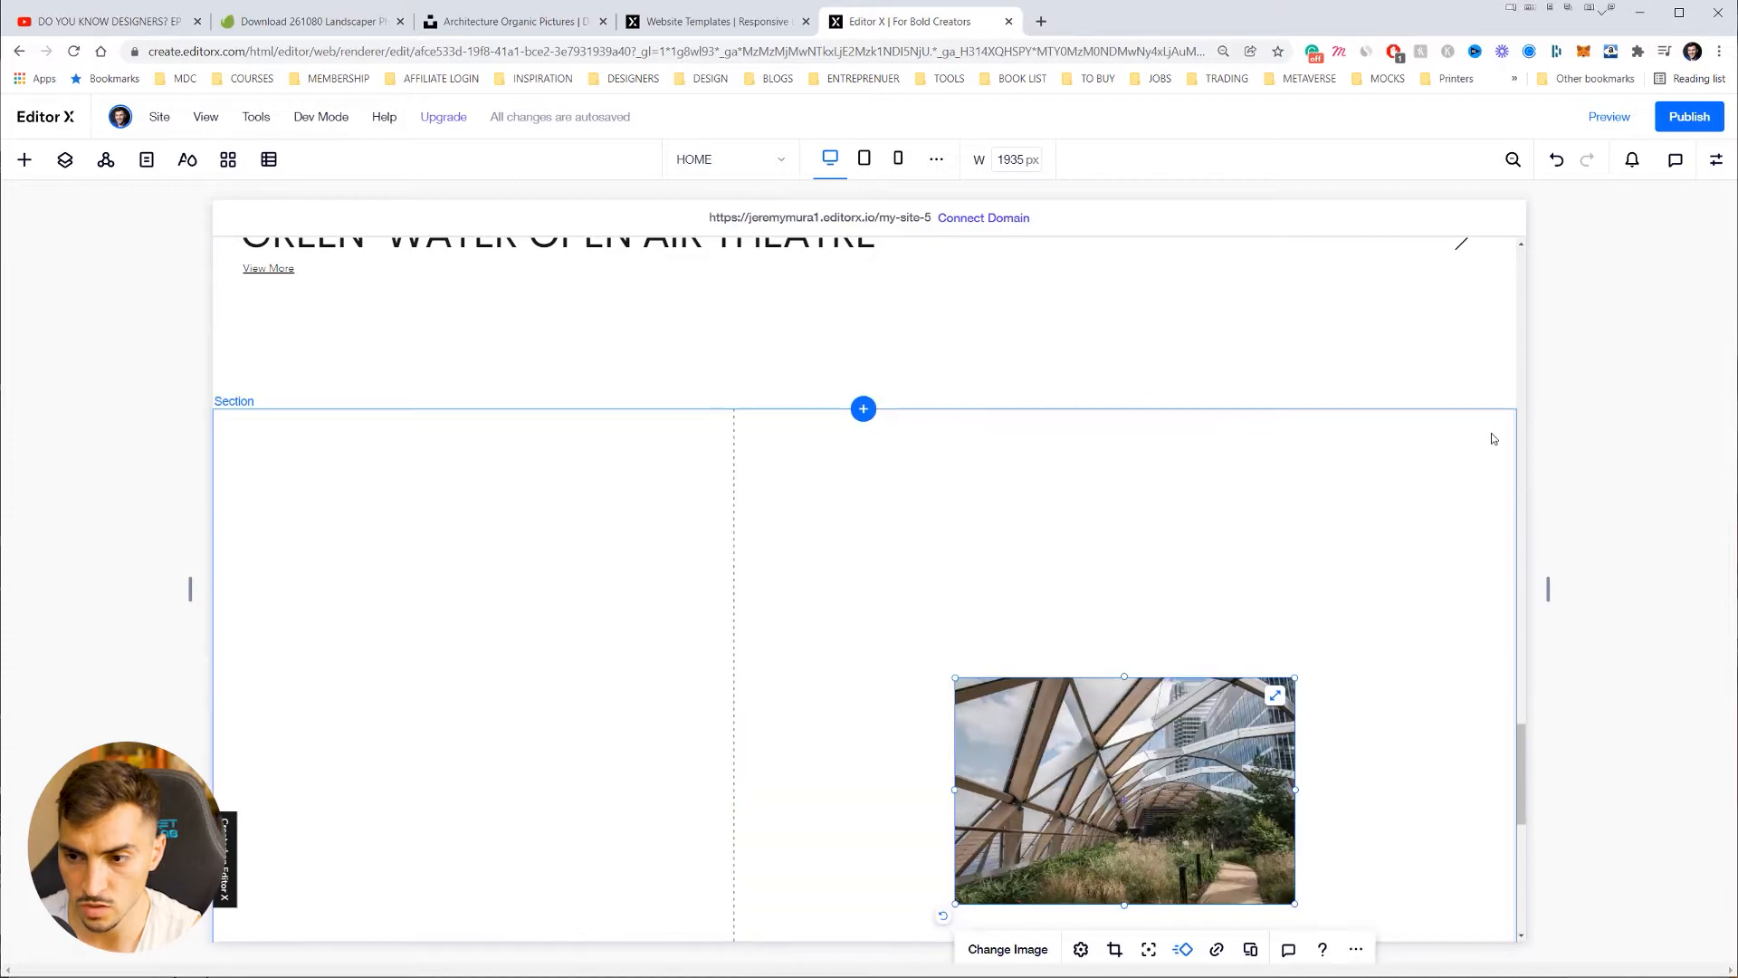
scroll(1269, 487, "down", 3)
left_click(1269, 486)
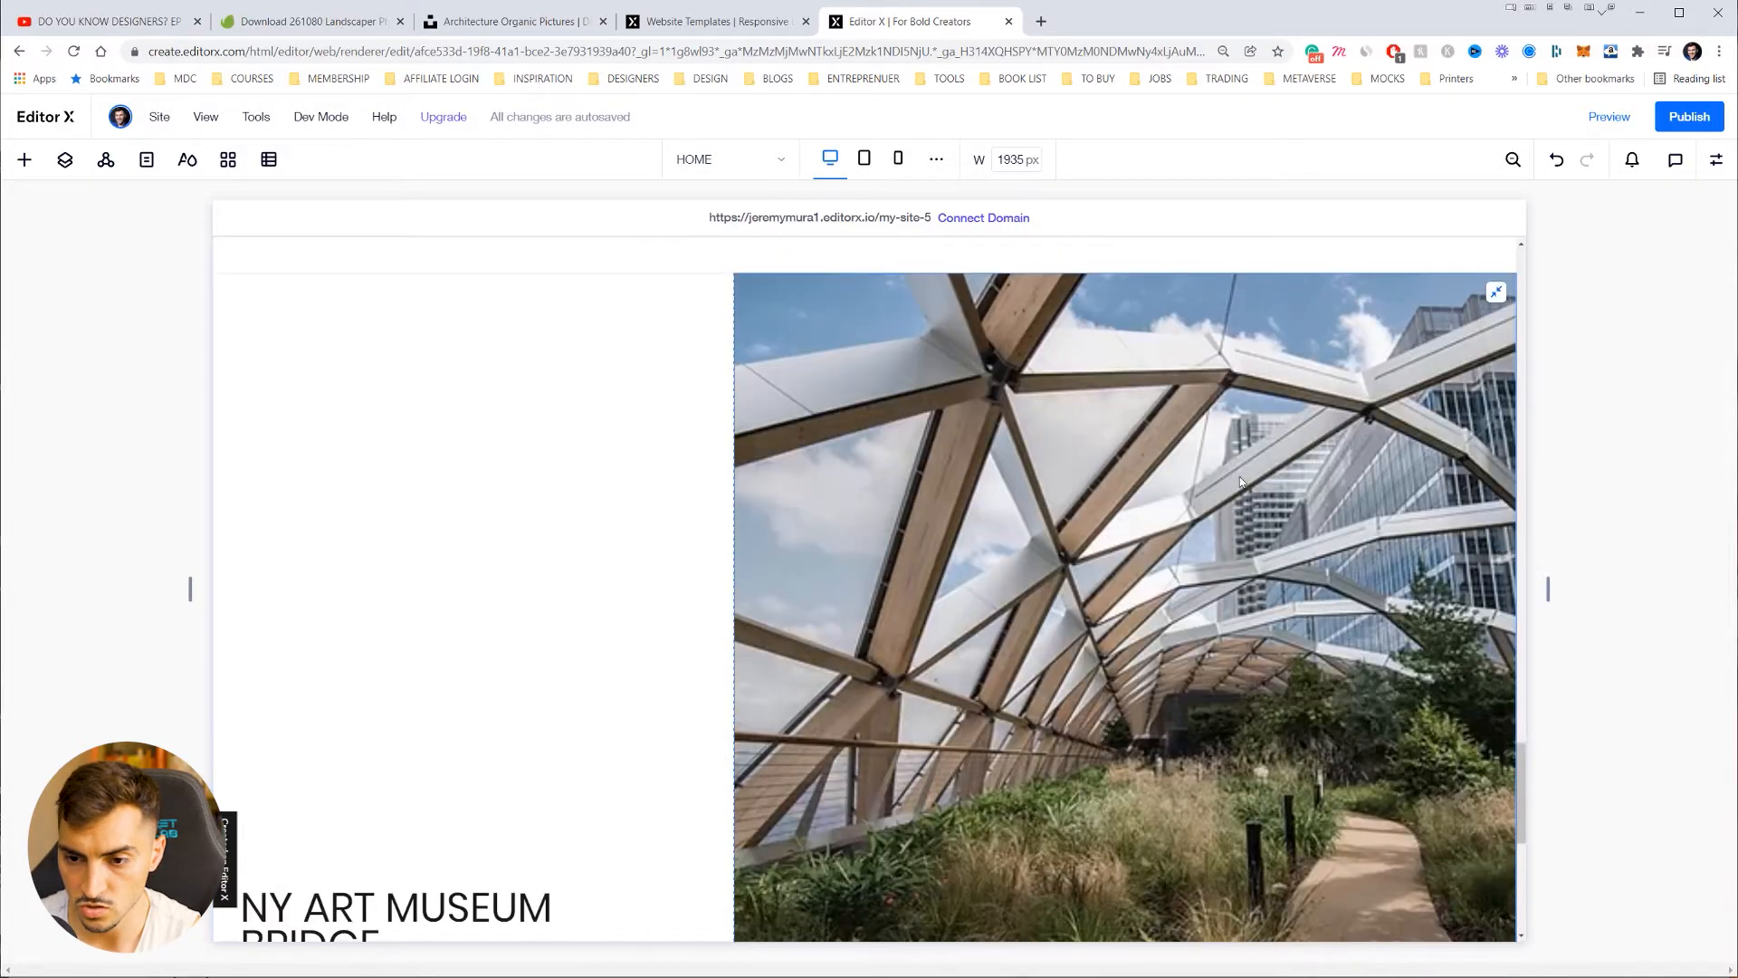
scroll(1240, 476, "down", 2)
double_click(1155, 453)
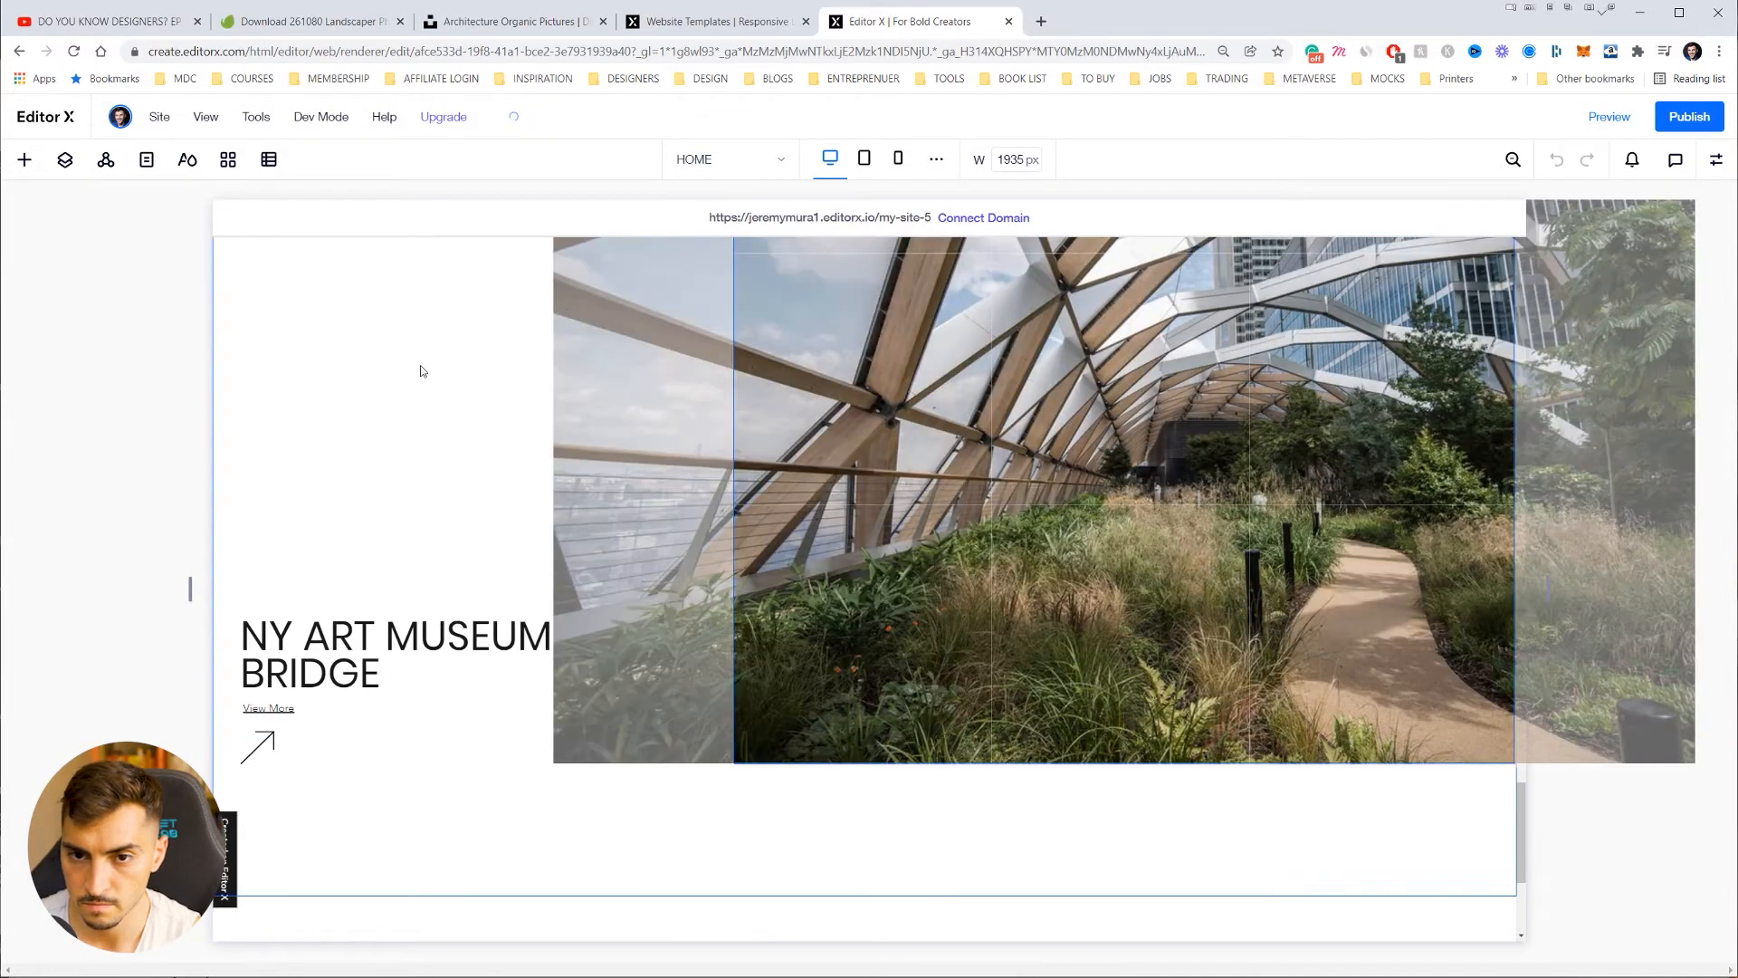
left_click(421, 371)
right_click(894, 515)
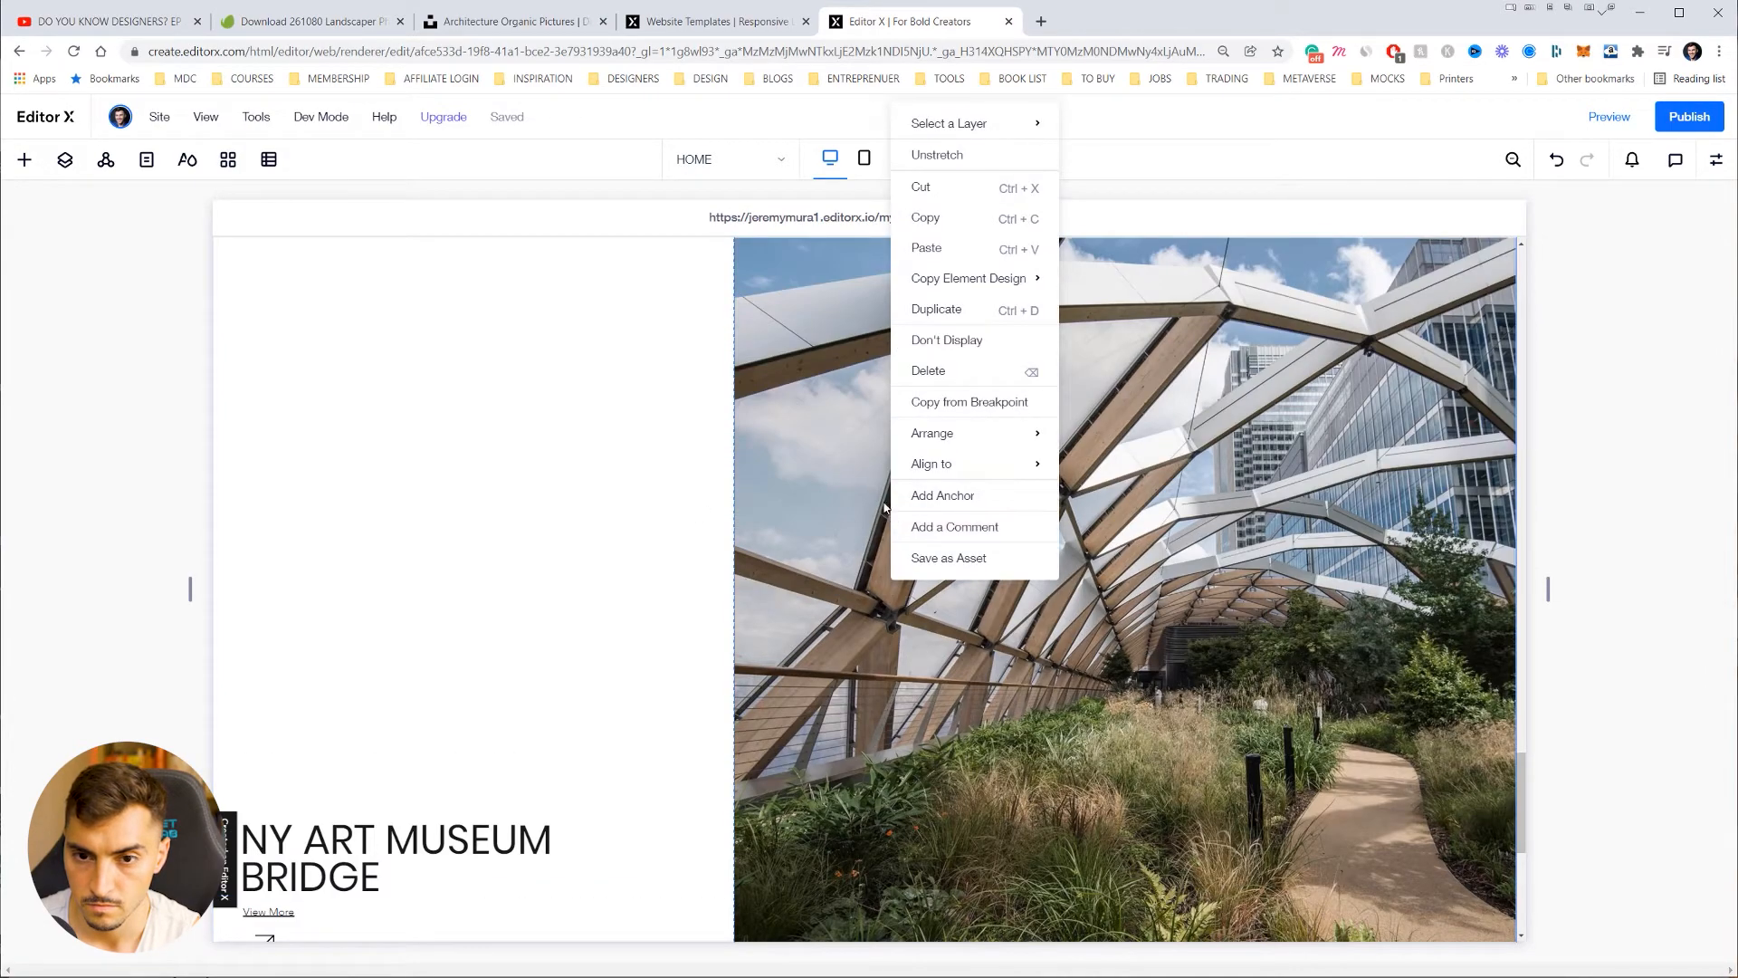
left_click(518, 339)
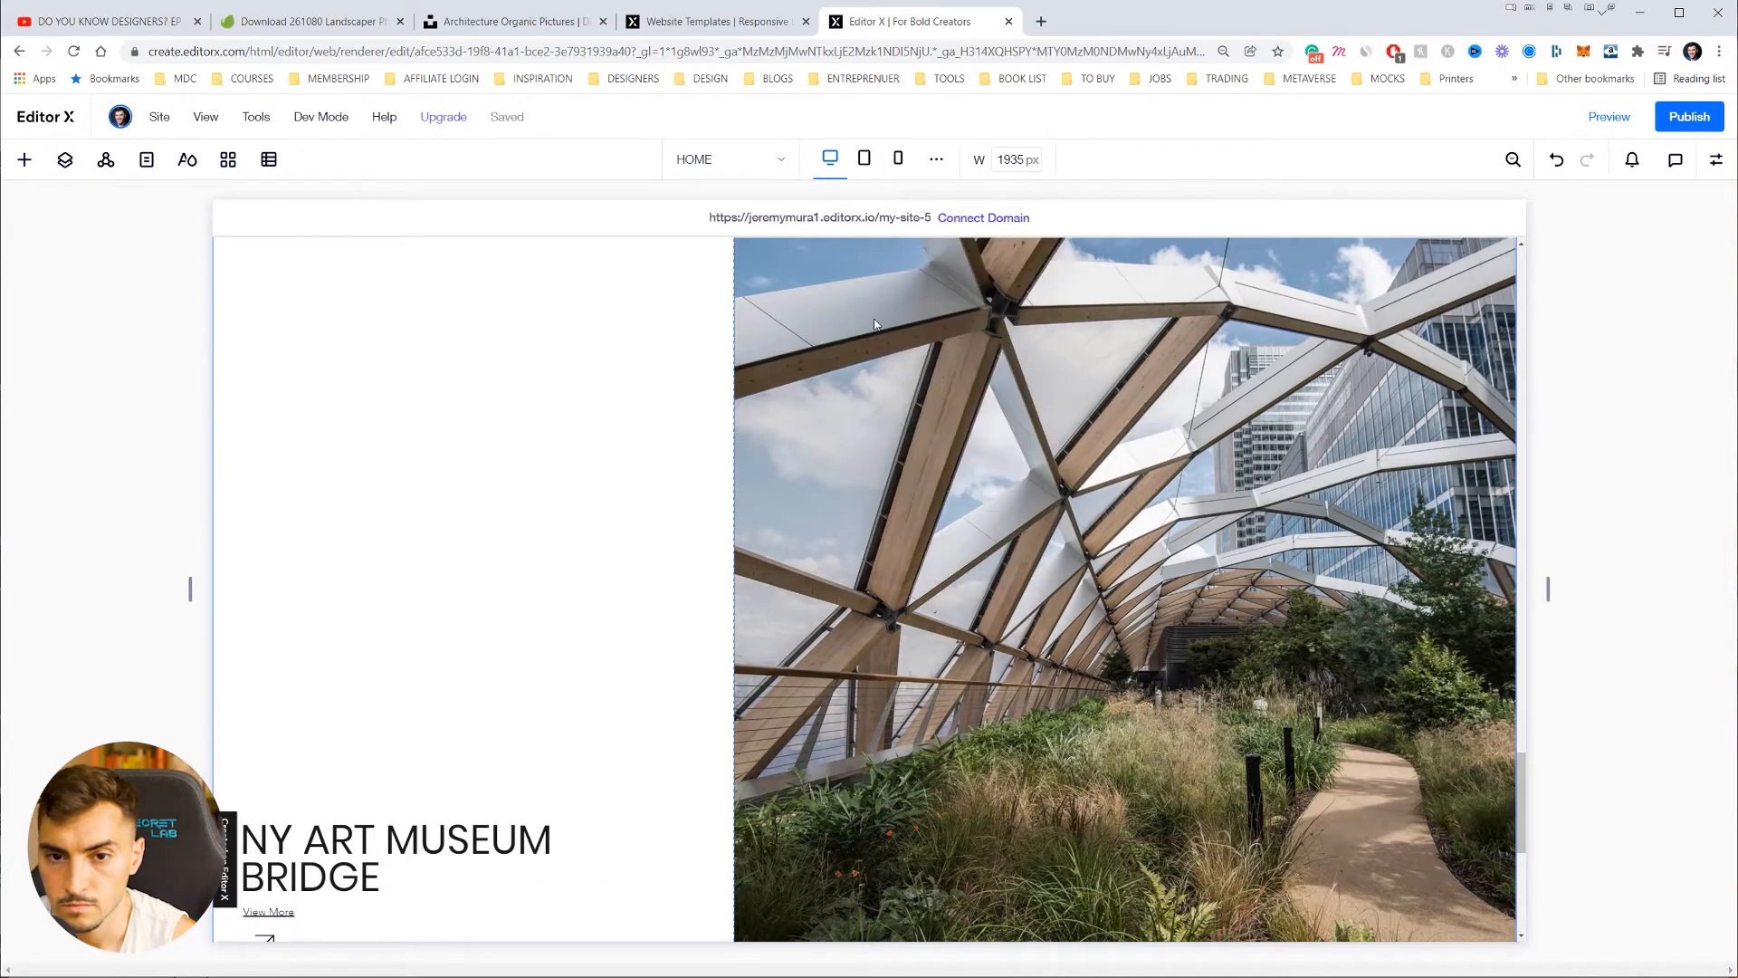
Step: Shrink the bridge image to a small box and reselect it
scroll(682, 437, "down", 2)
scroll(621, 414, "up", 4)
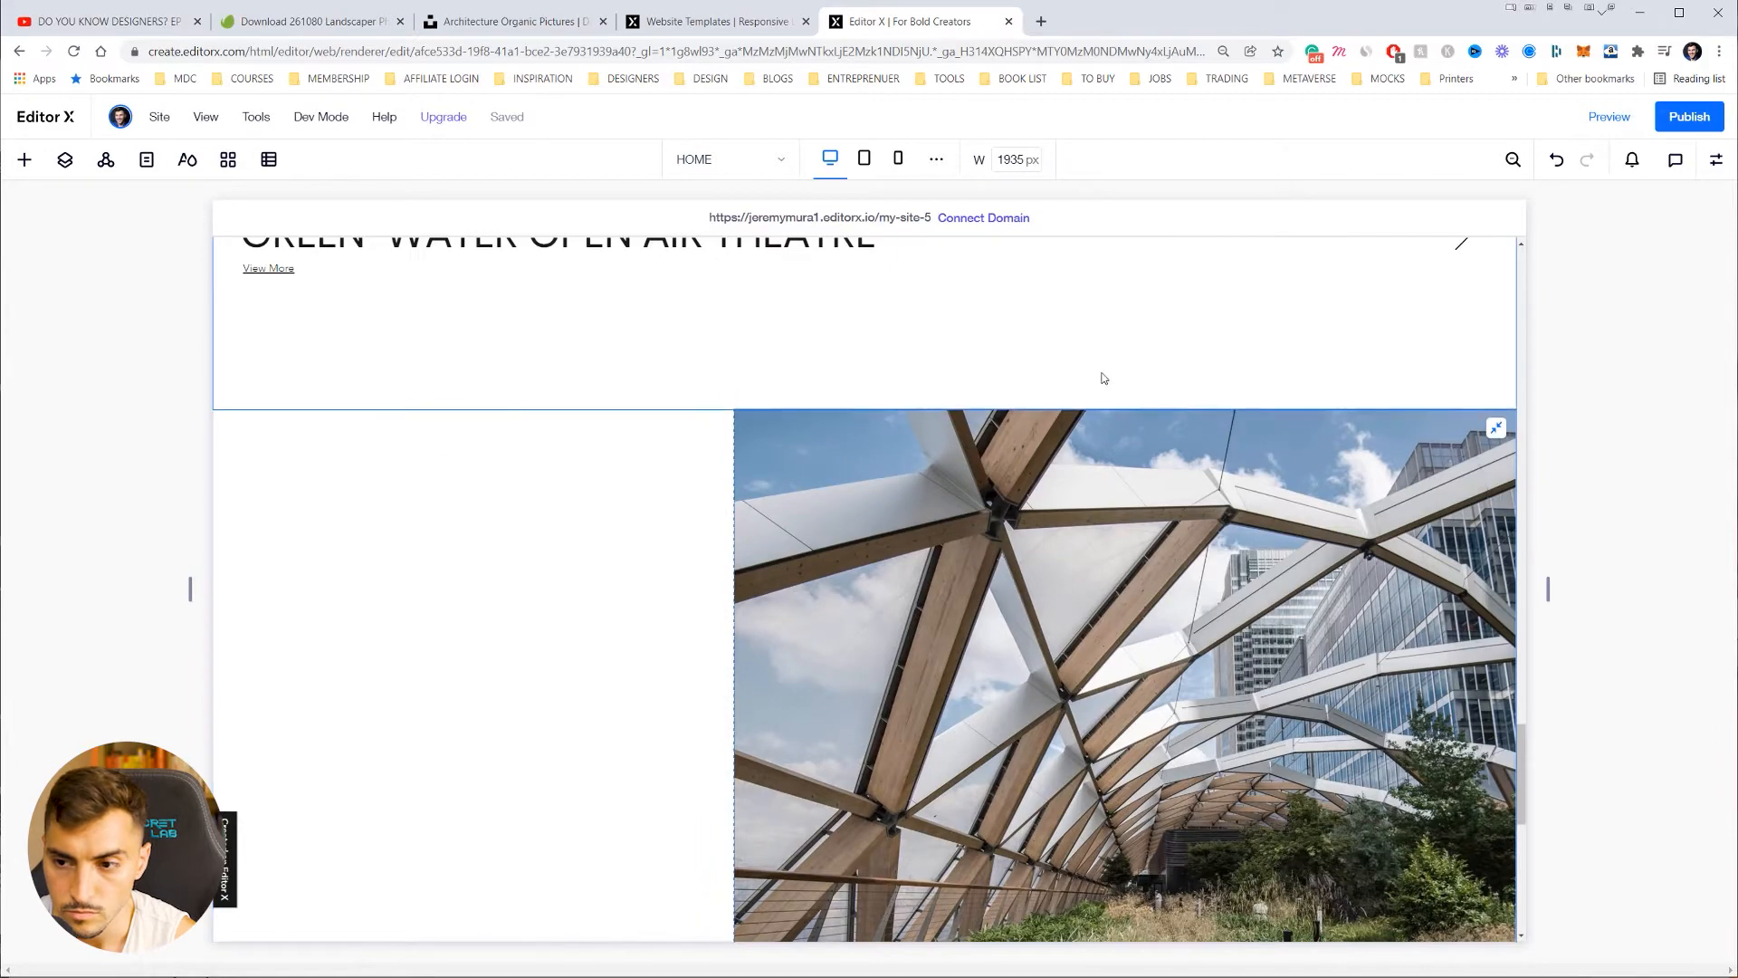
scroll(794, 446, "down", 4)
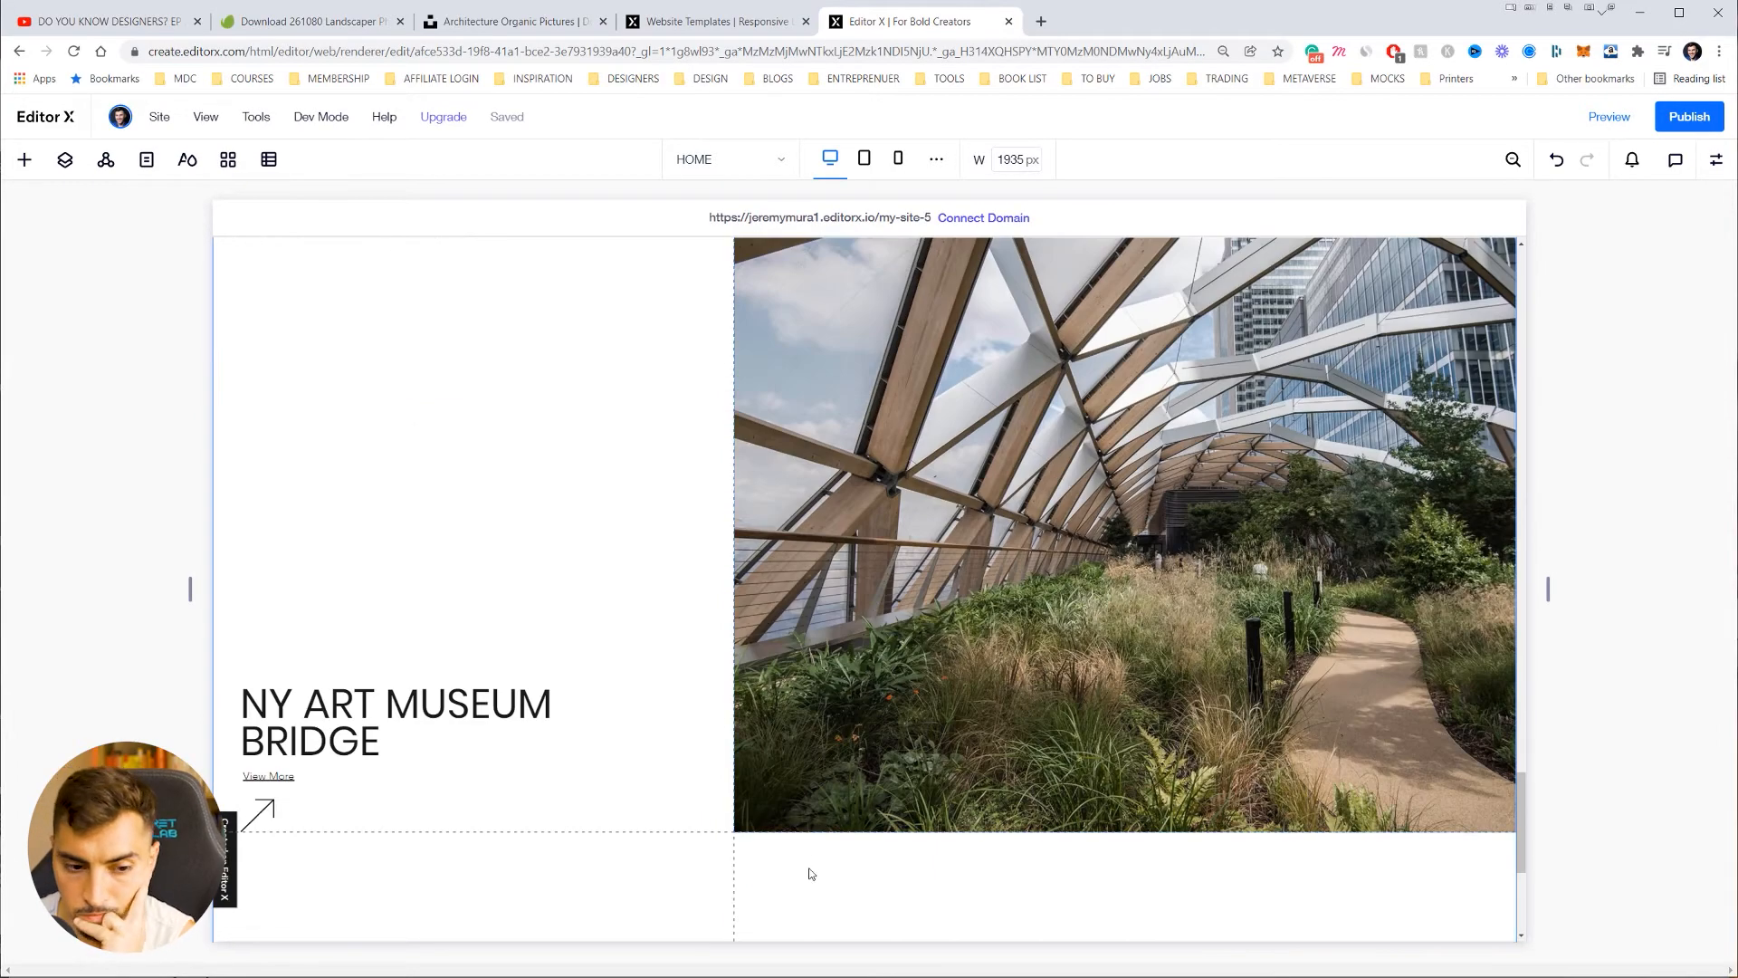
scroll(905, 737, "down", 4)
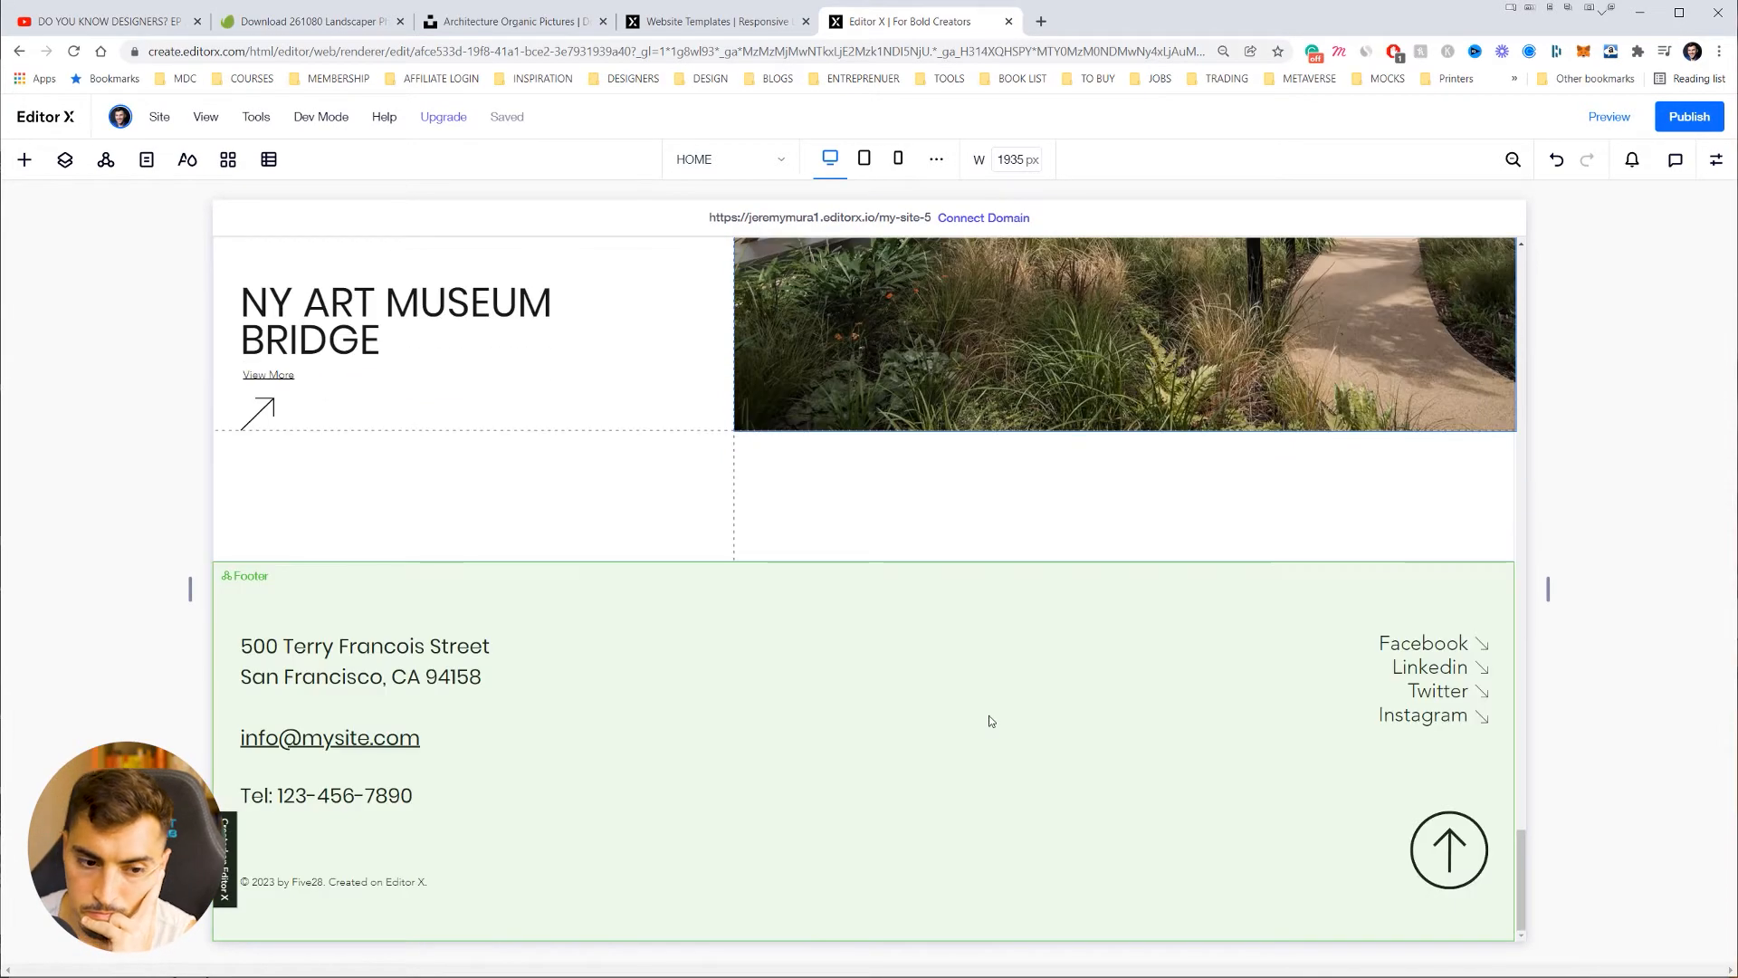
scroll(985, 659, "up", 5)
double_click(944, 454)
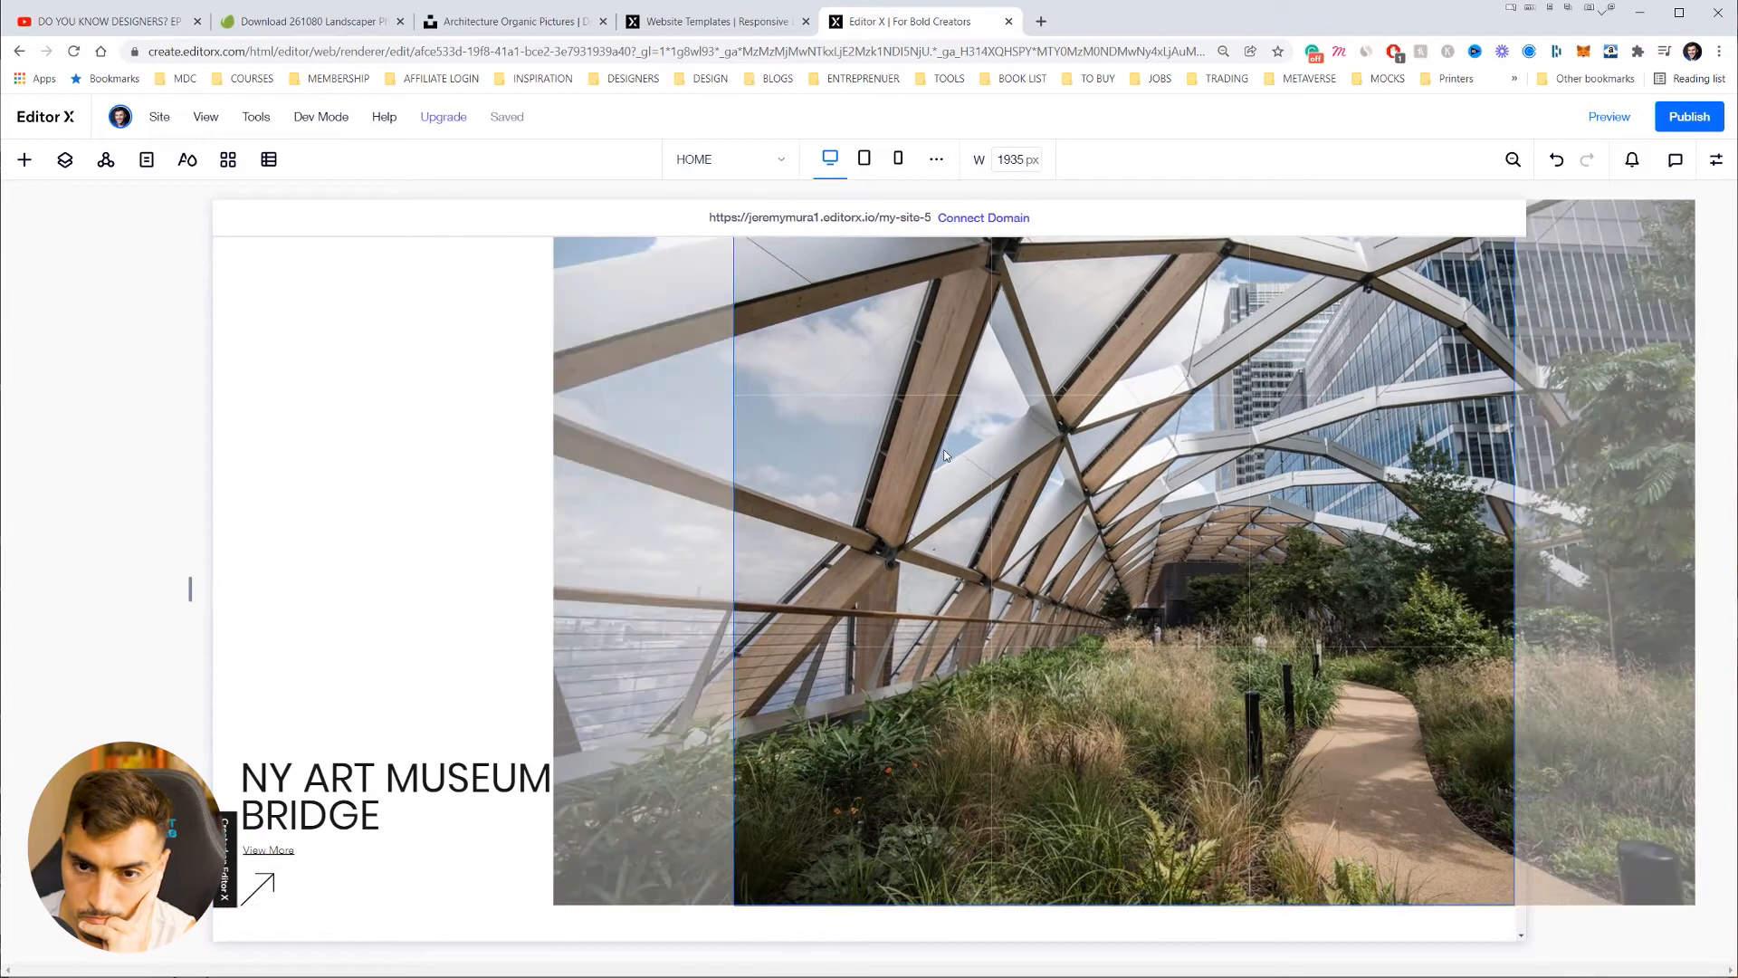
left_click_drag(946, 450, 1078, 457)
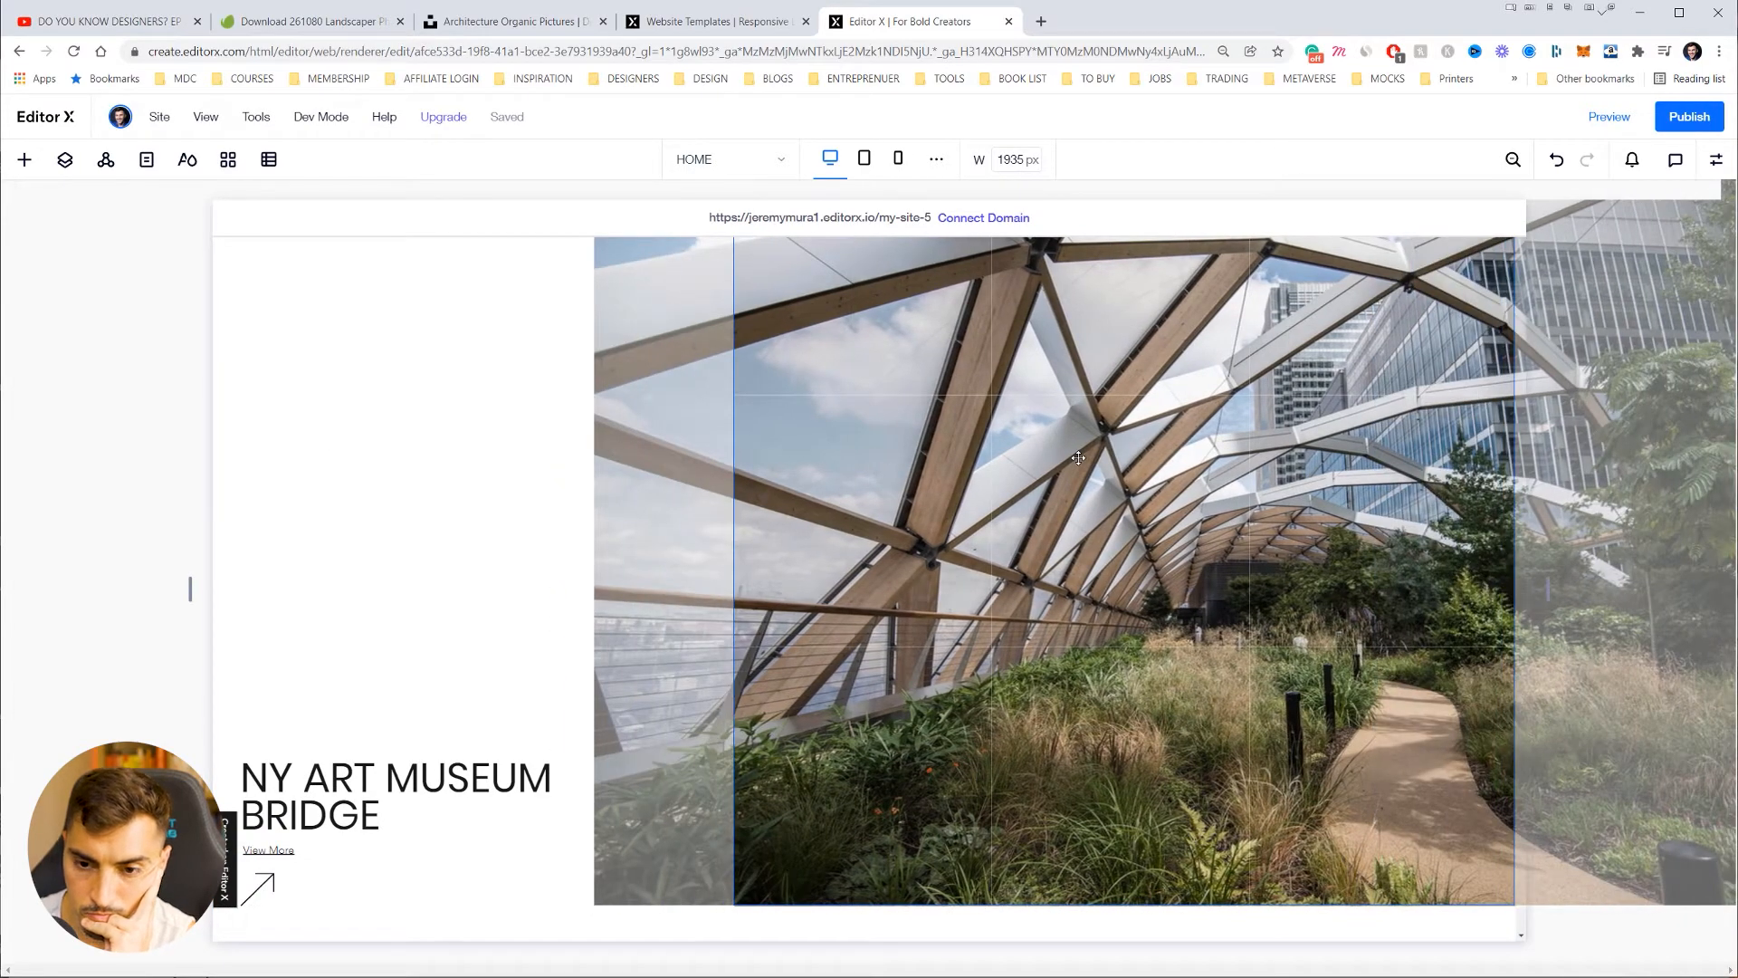
key("Escape")
scroll(1093, 463, "up", 3)
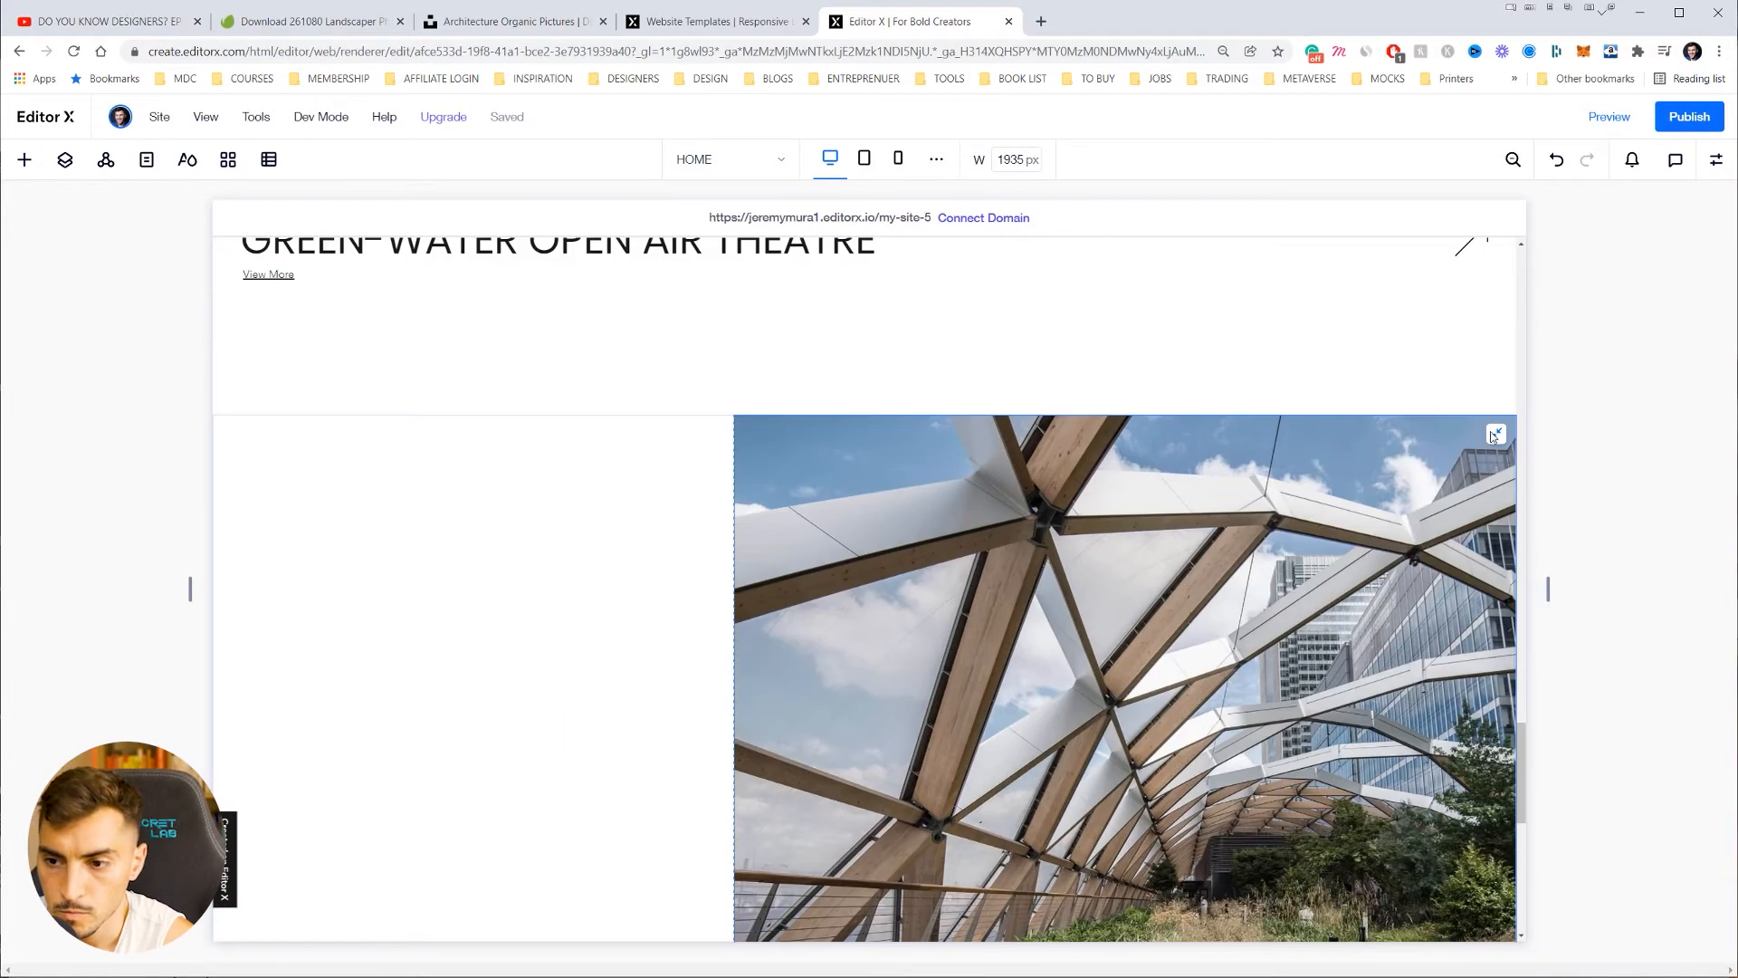
left_click(1493, 435)
scroll(1285, 525, "down", 3)
right_click(1178, 586)
left_click(1033, 779)
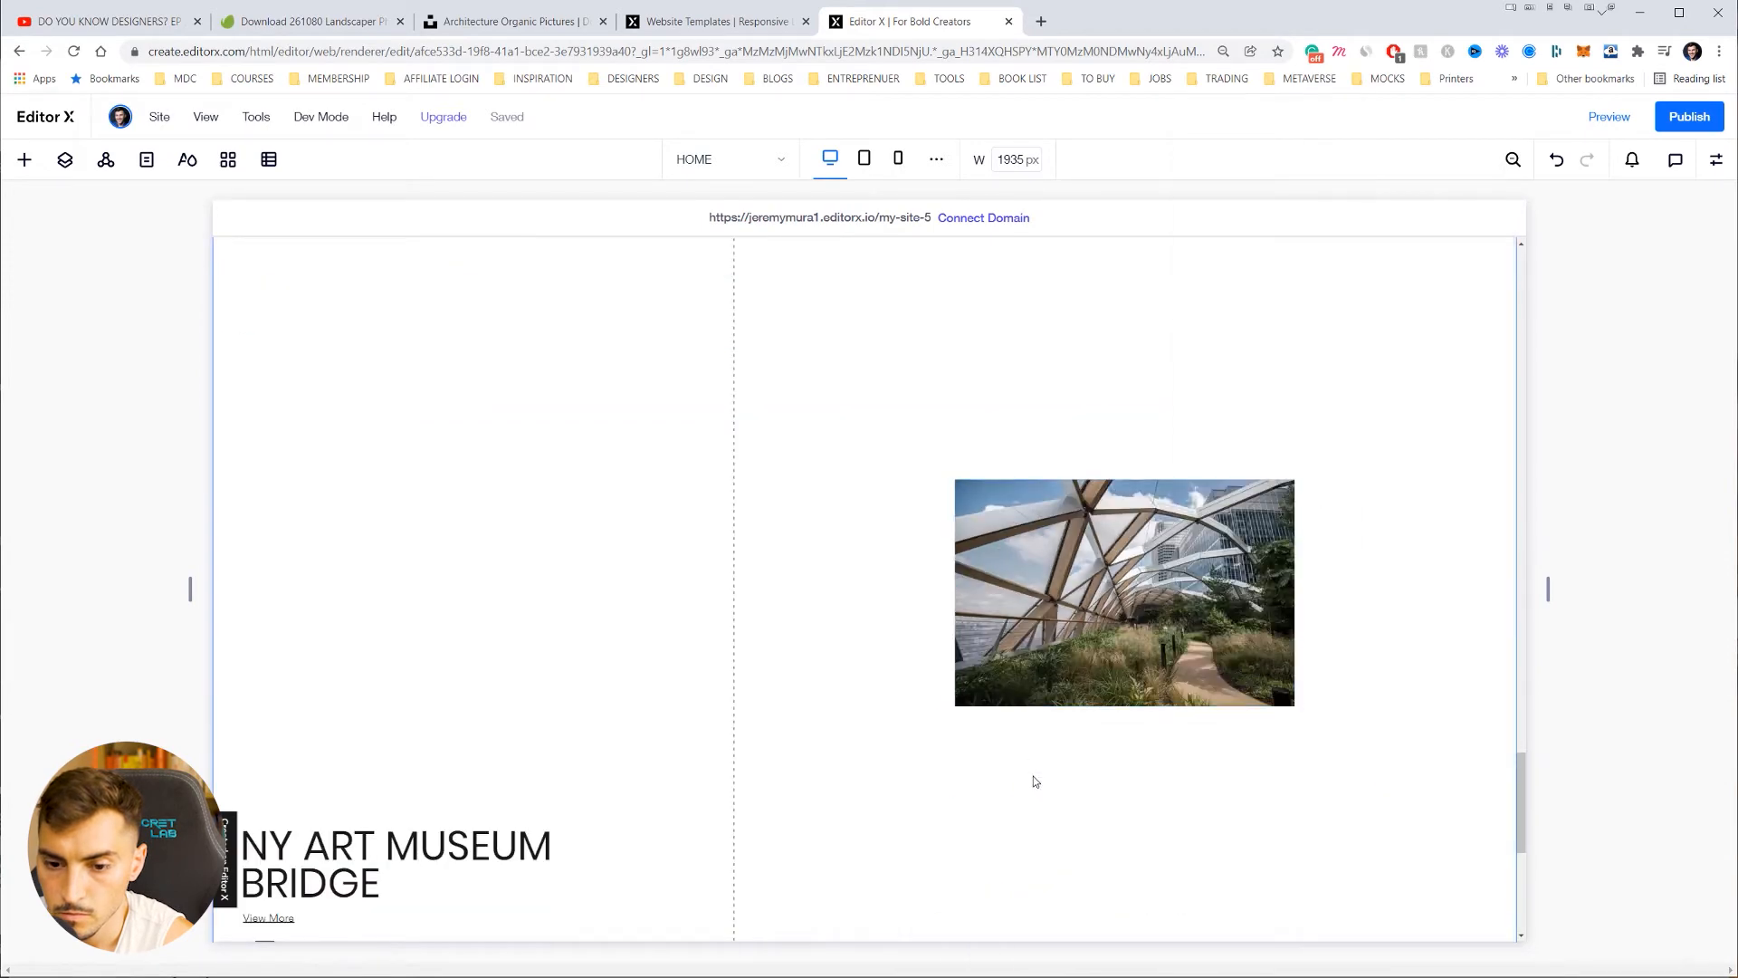
left_click(1066, 686)
Step: Swap in the palm-trees photo, stretch it across the column, and slide it to show the grass
left_click(1010, 749)
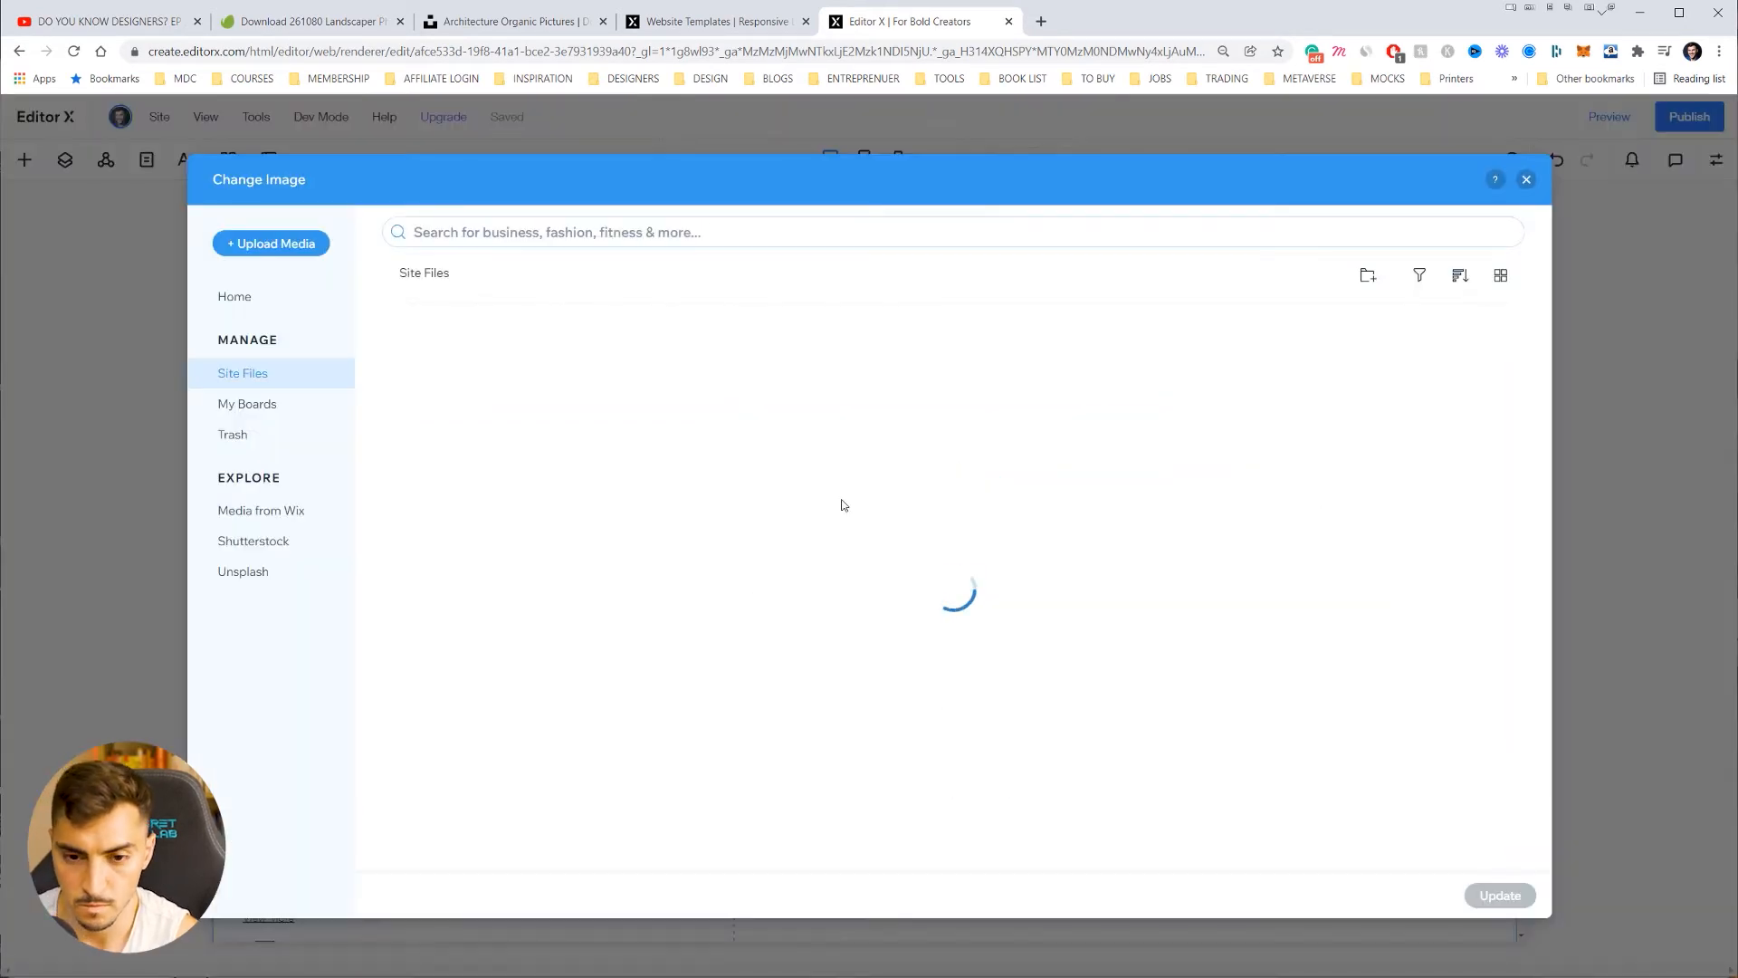
left_click(882, 398)
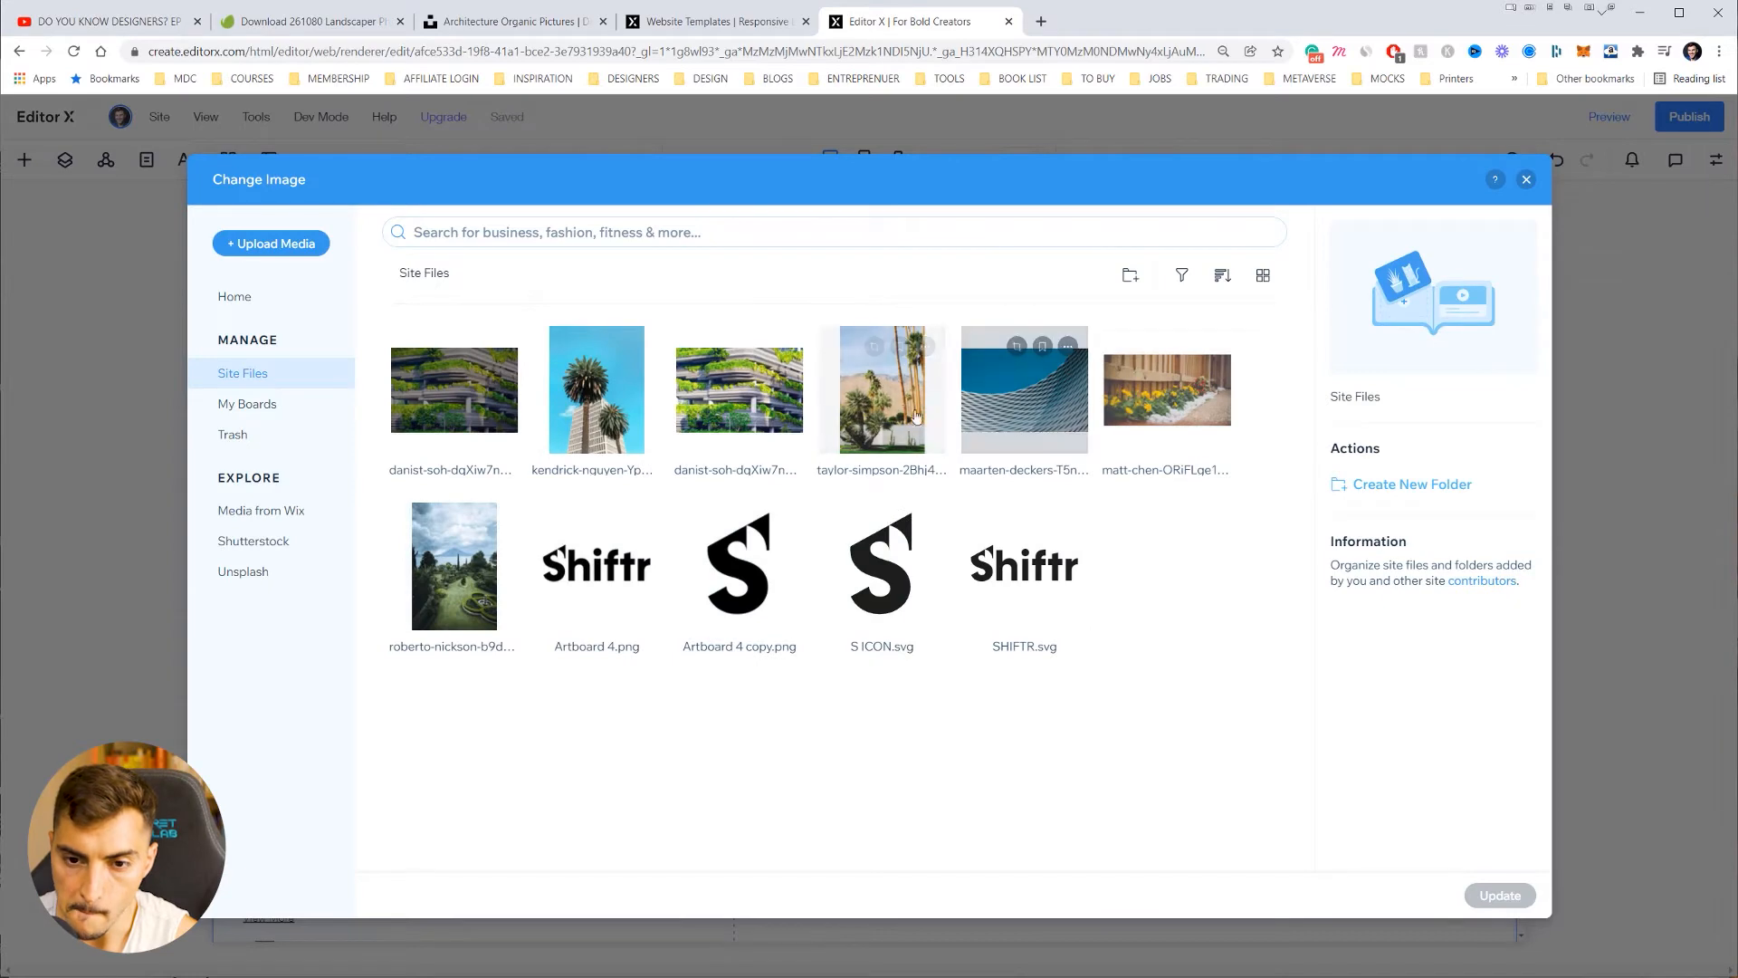
left_click(1499, 893)
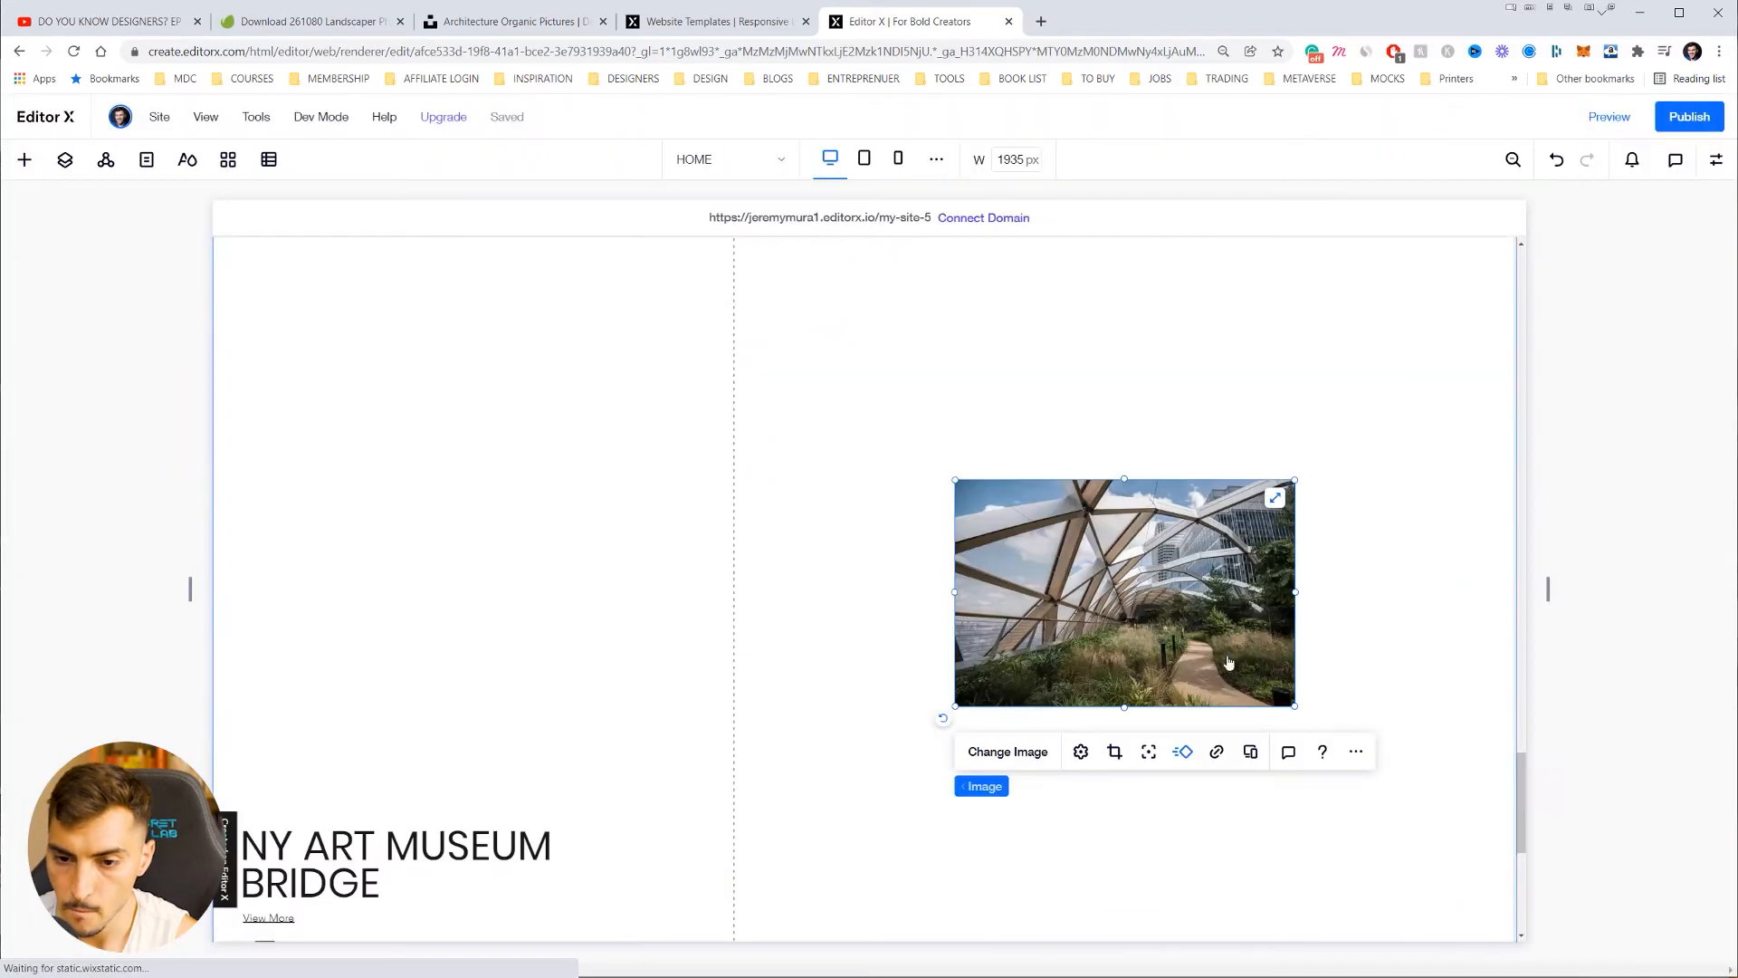
left_click(1274, 499)
scroll(1225, 545, "down", 3)
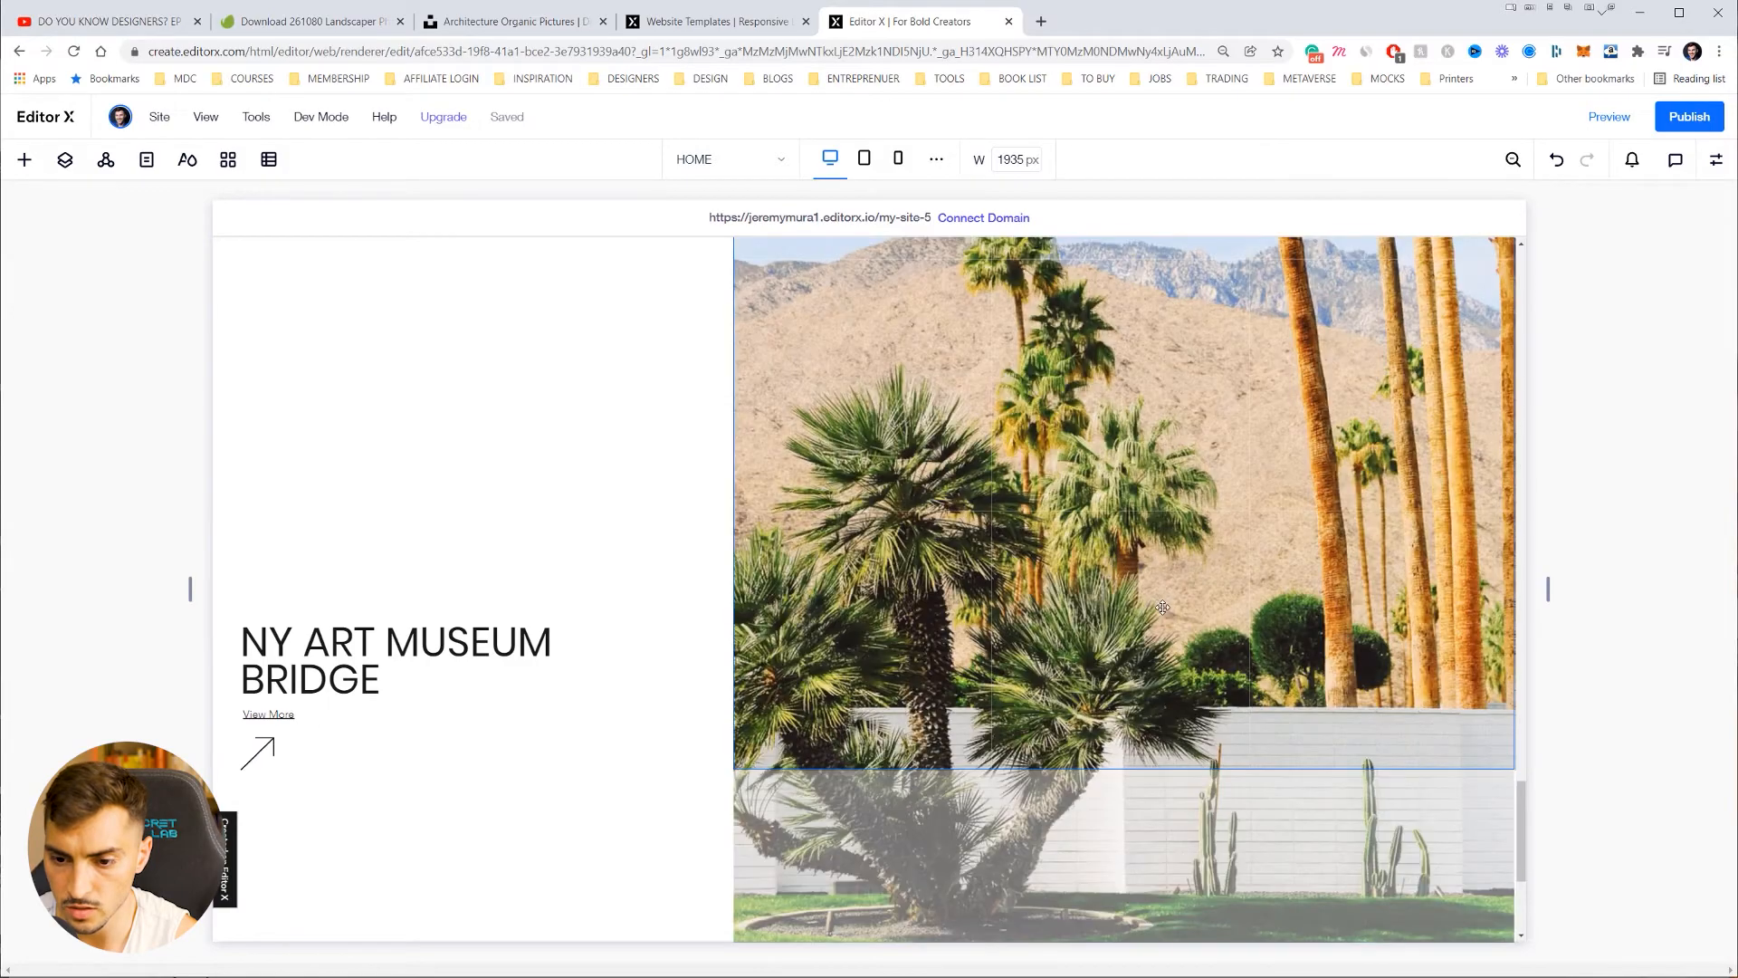
left_click_drag(1162, 606, 1156, 451)
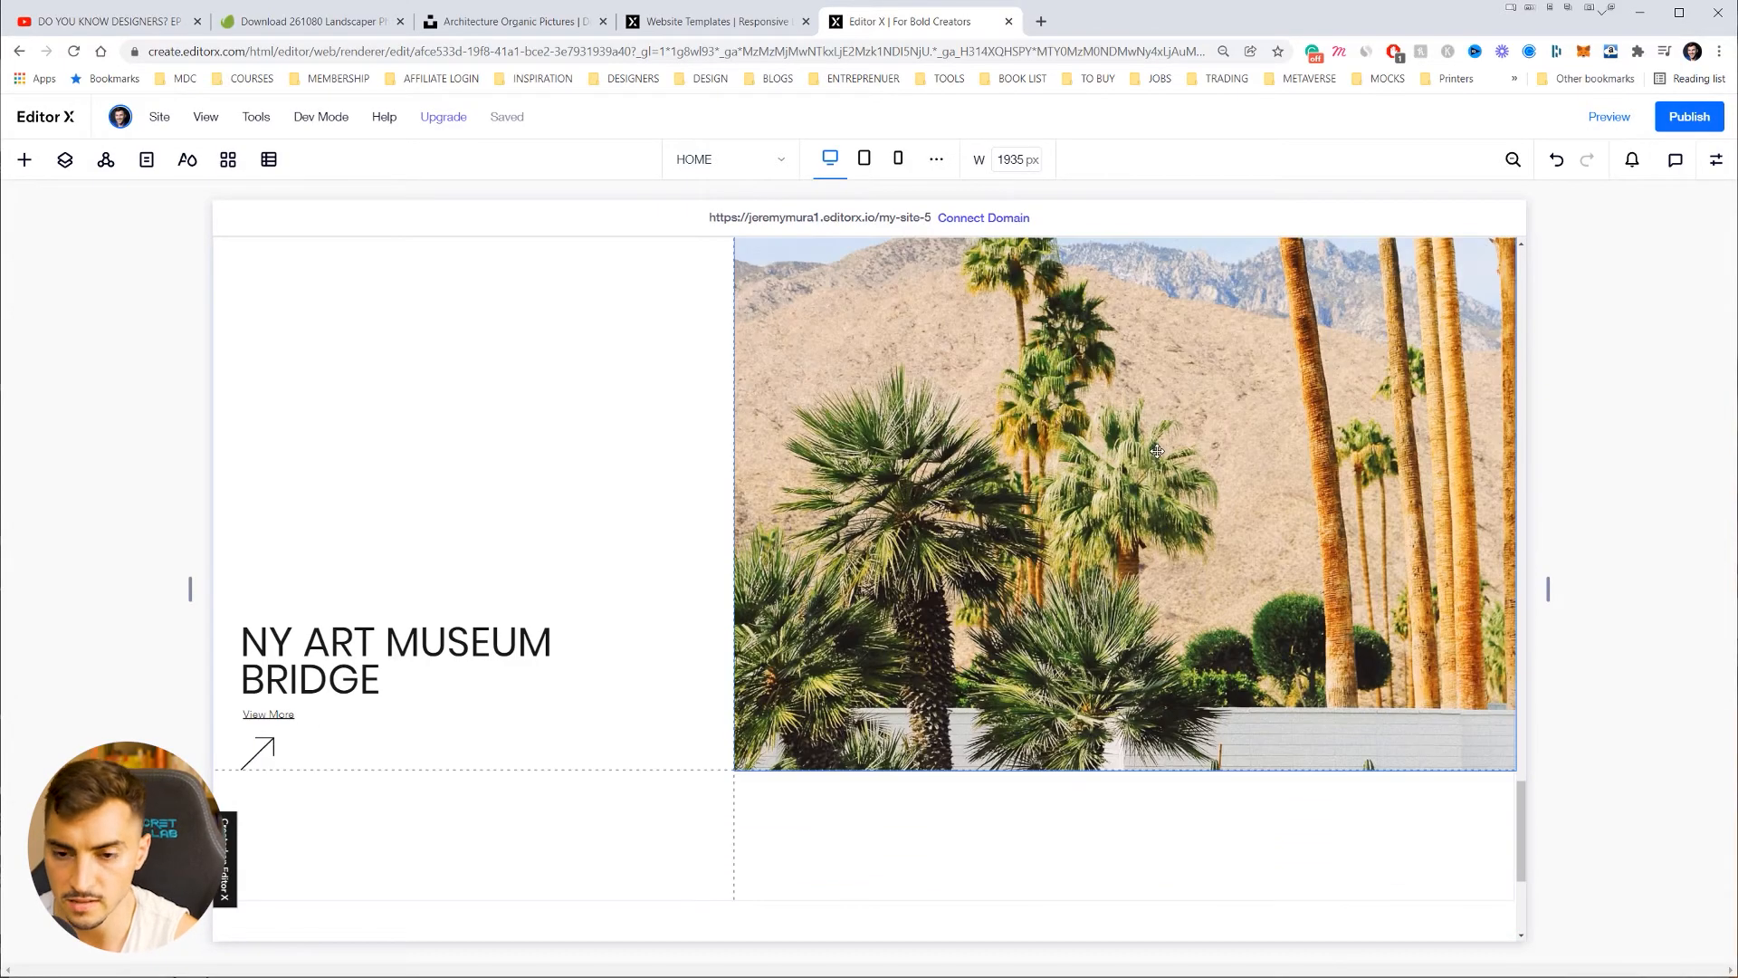
scroll(1113, 494, "down", 5)
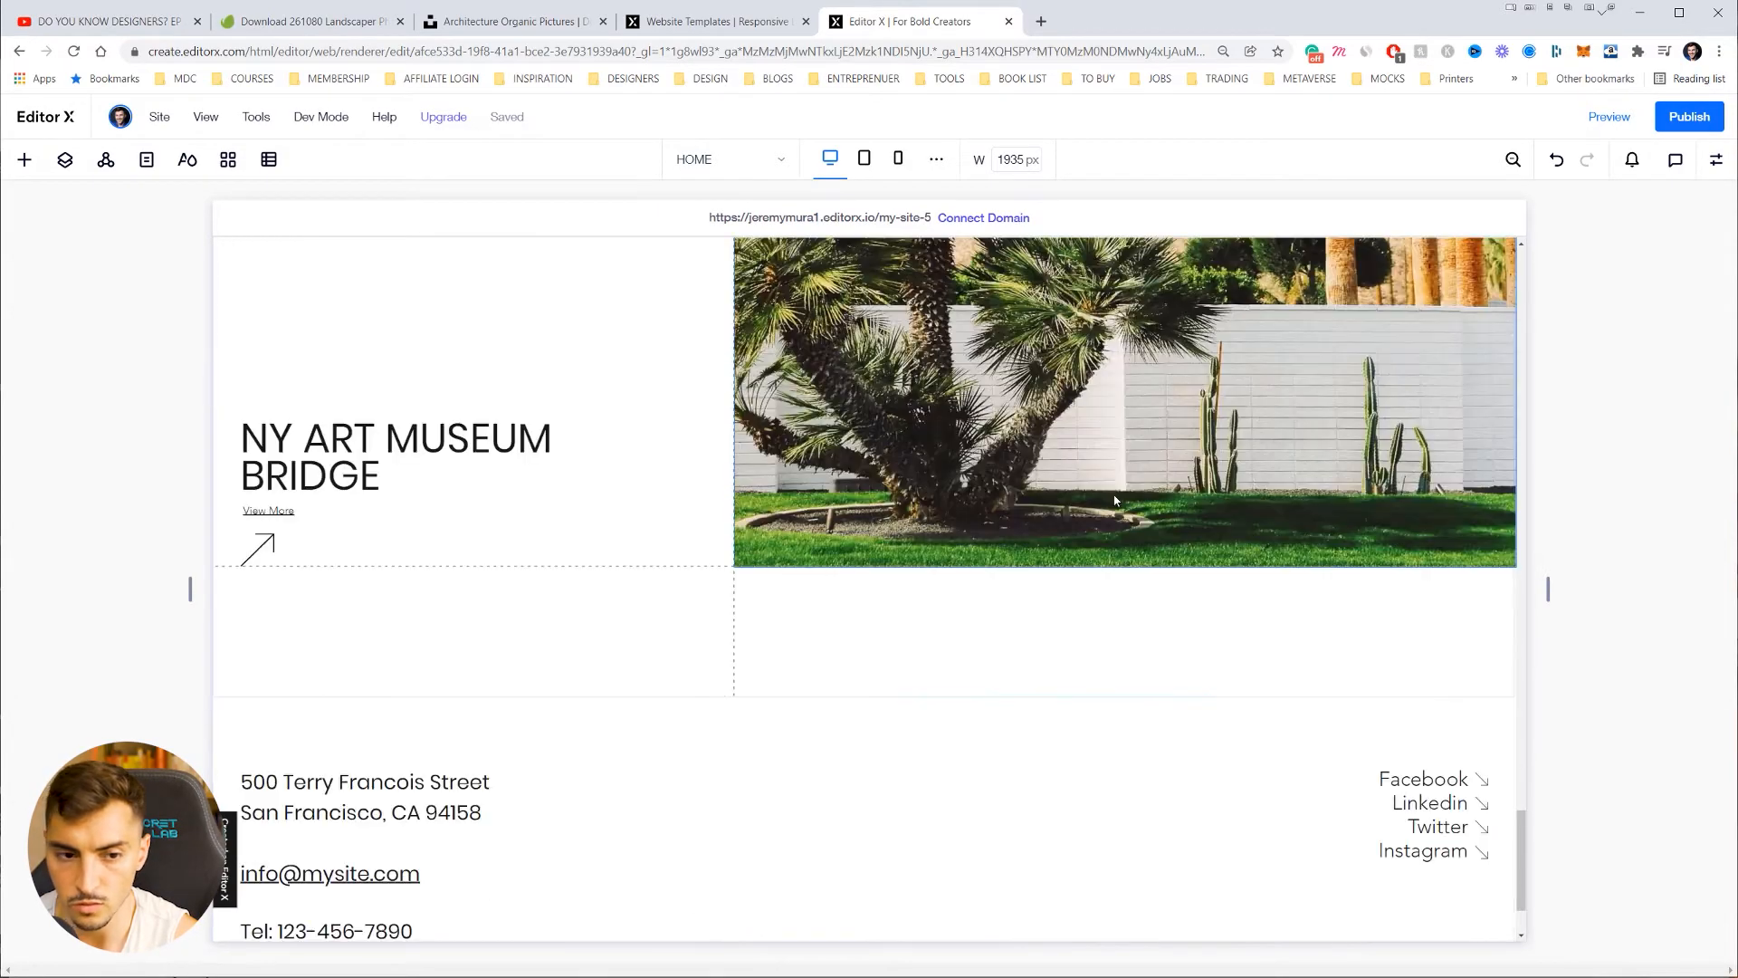
Step: Rename the NY ART MUSEUM BRIDGE project title to 'Downtown Museum'
left_click(358, 457)
left_click(367, 454)
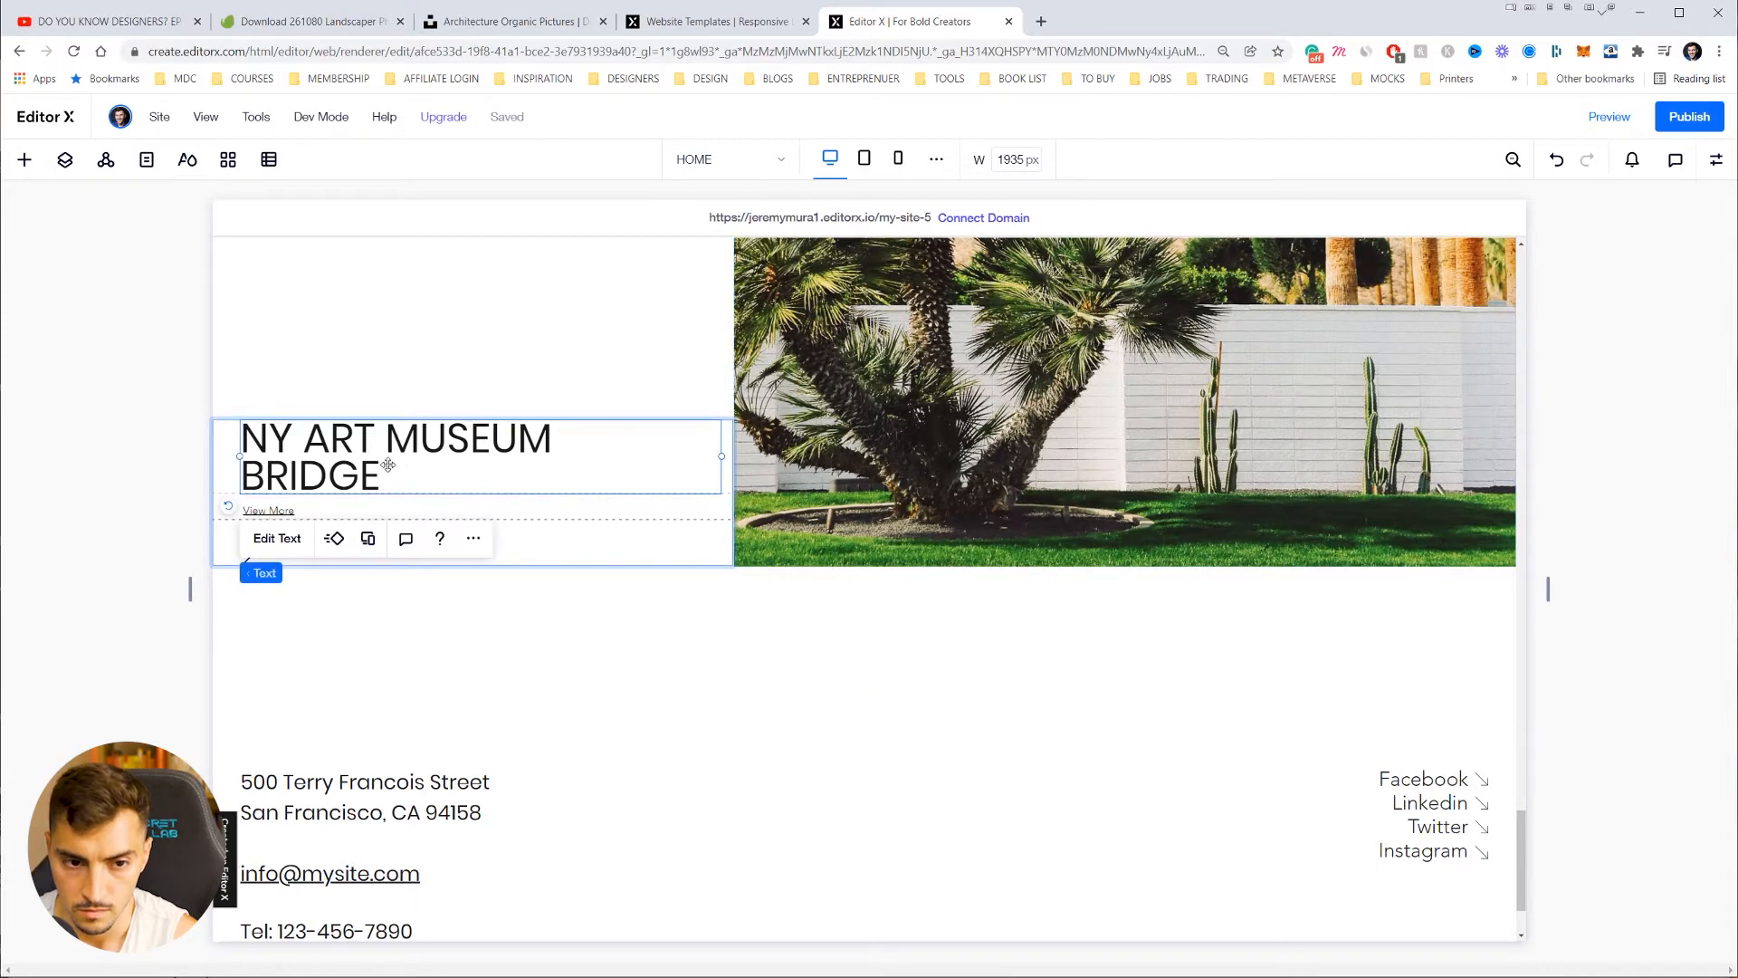
double_click(390, 464)
key("ctrl+a")
type("W")
key("BackSpace")
type("d")
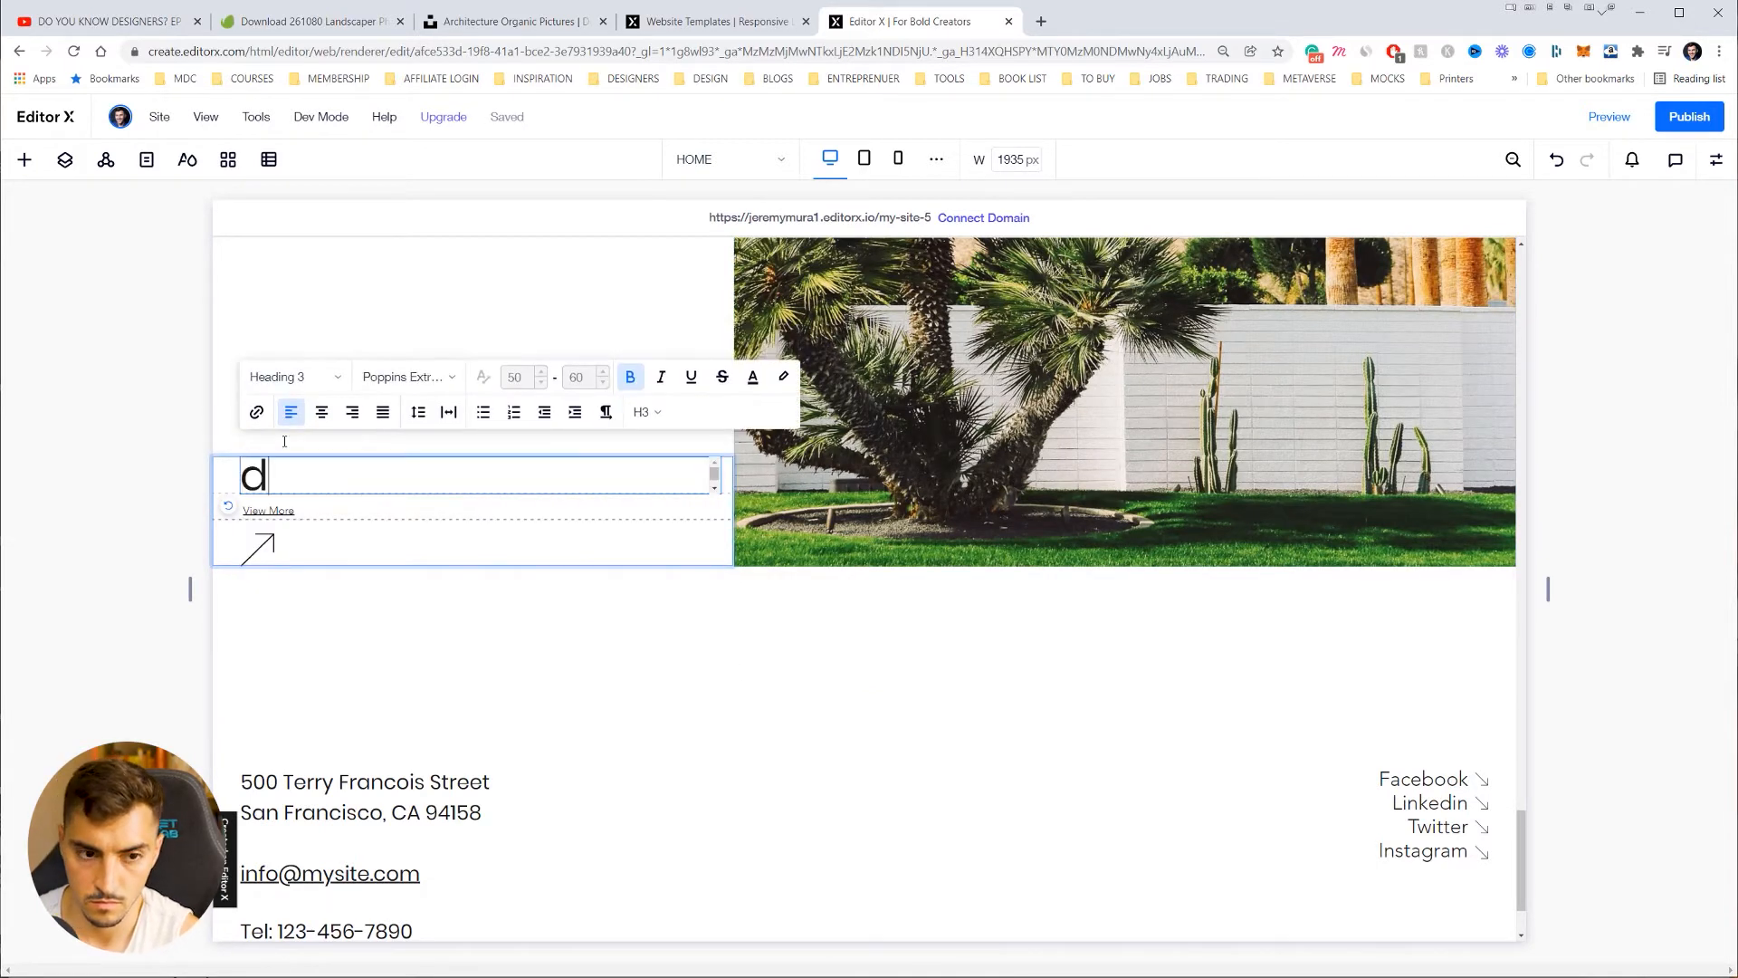
type("o")
key("BackSpace")
key("BackSpace")
type("Down")
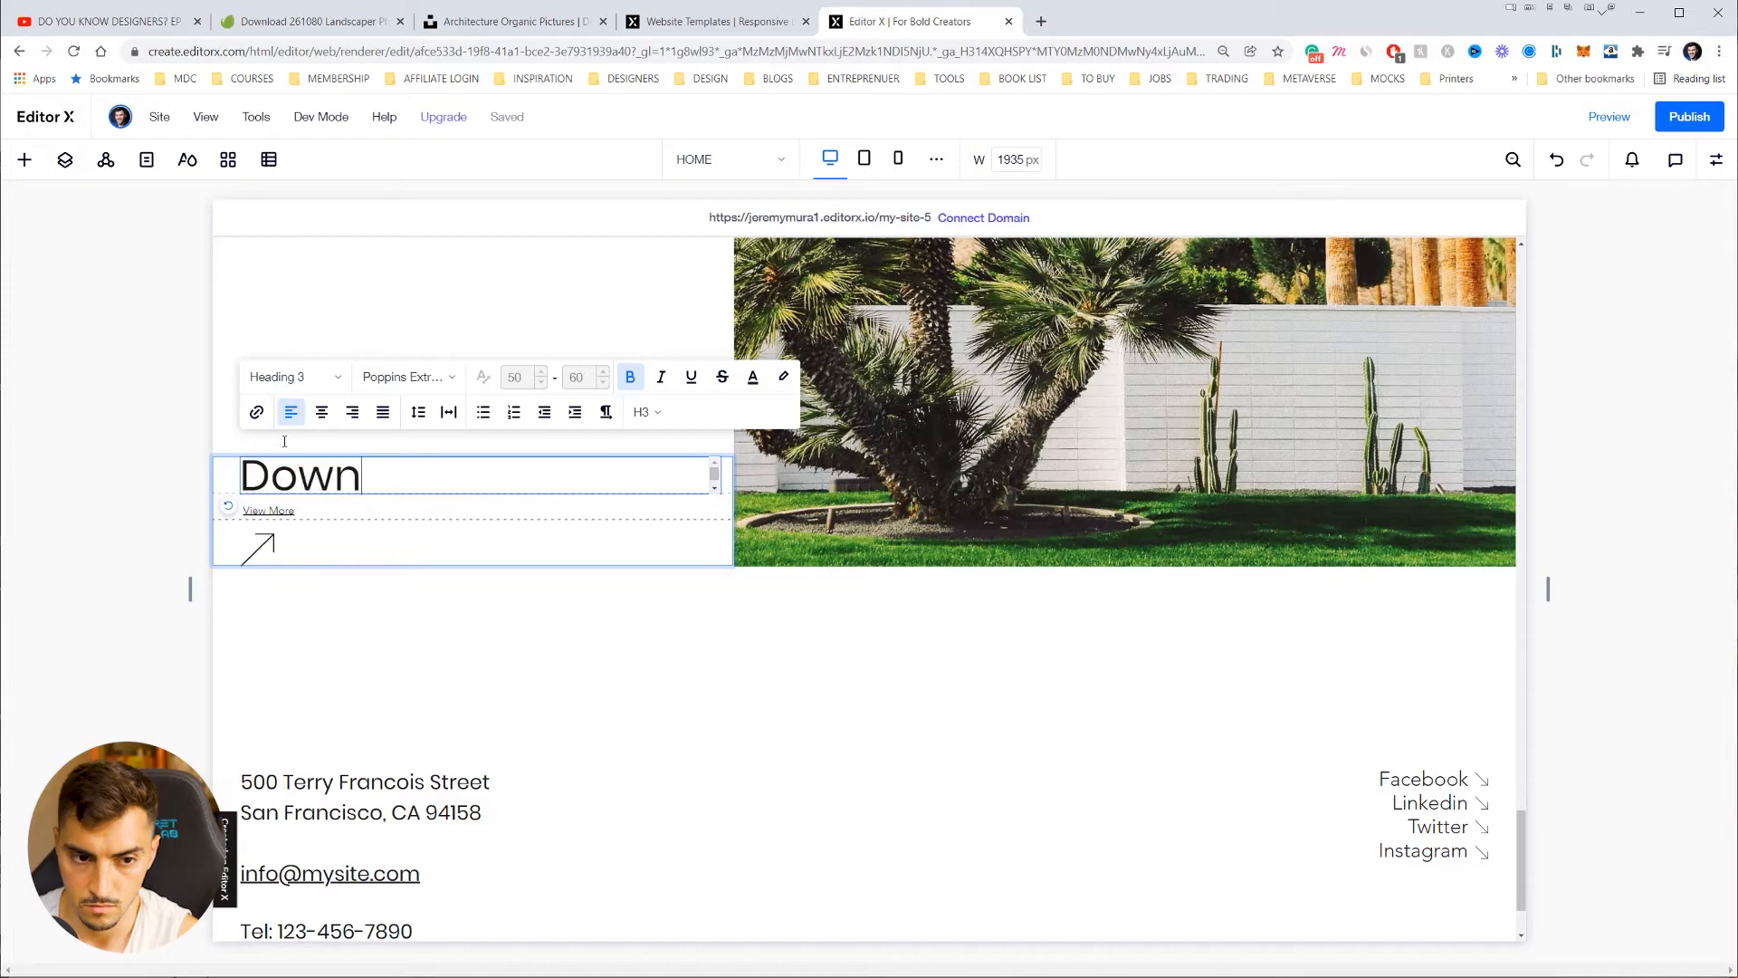
type("town S")
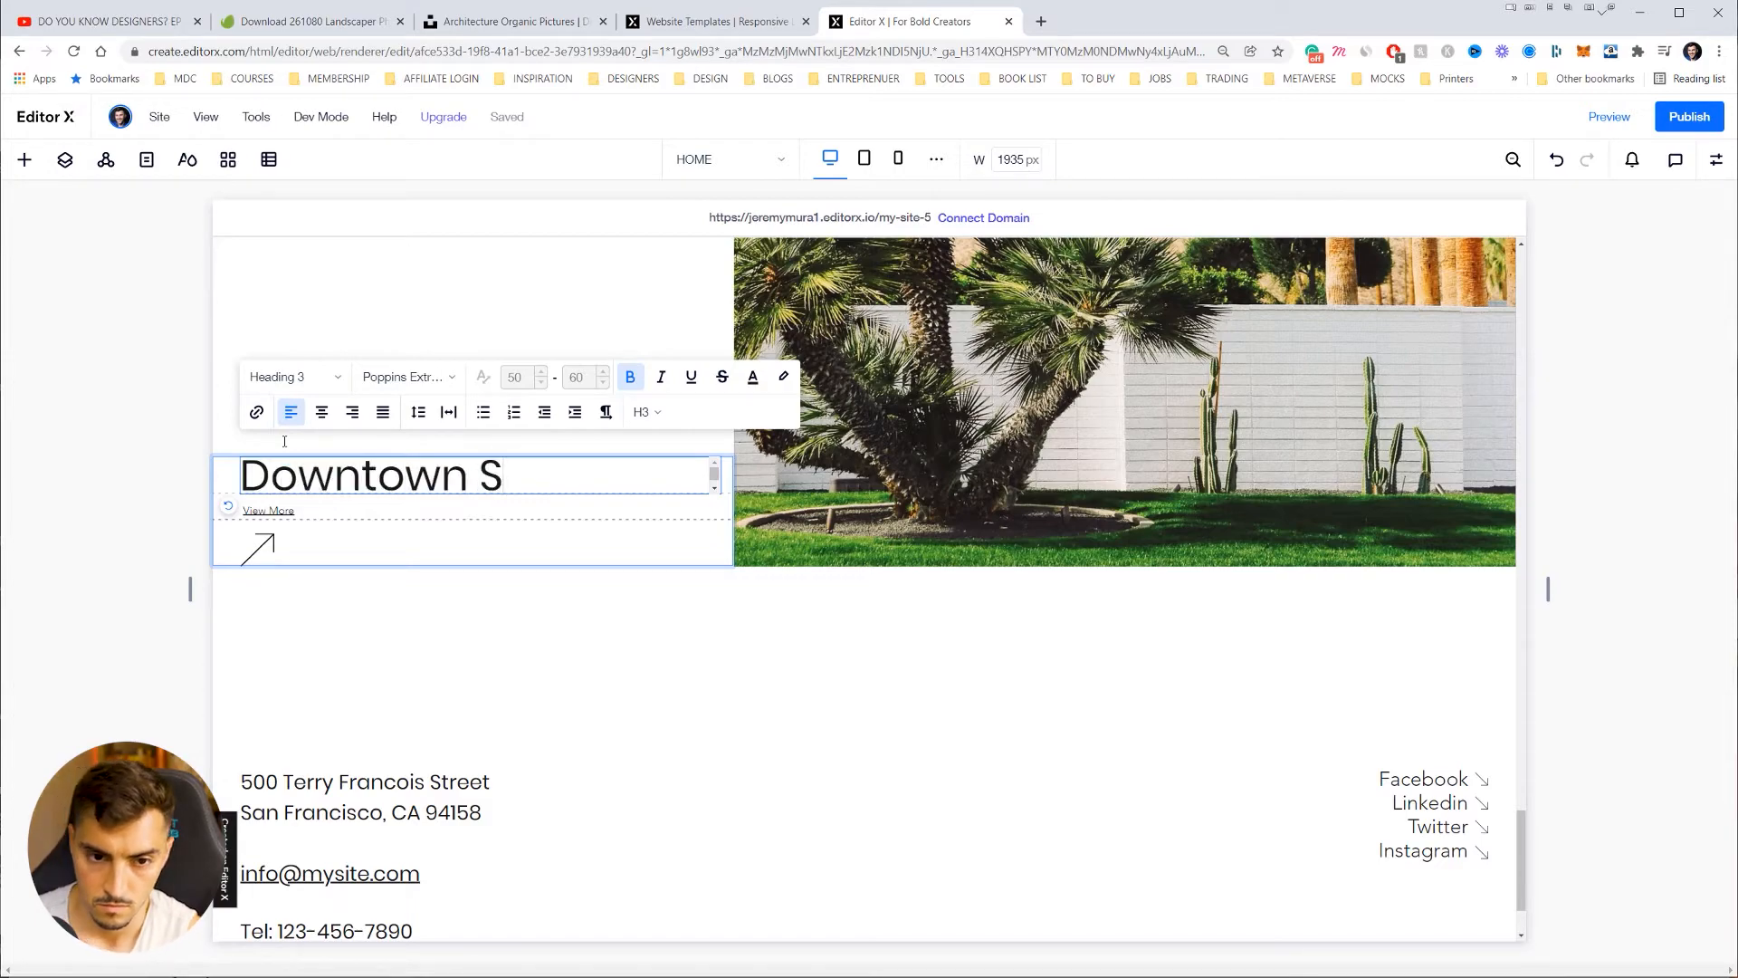
scroll(427, 523, "up", 1)
key("BackSpace")
type("Museum")
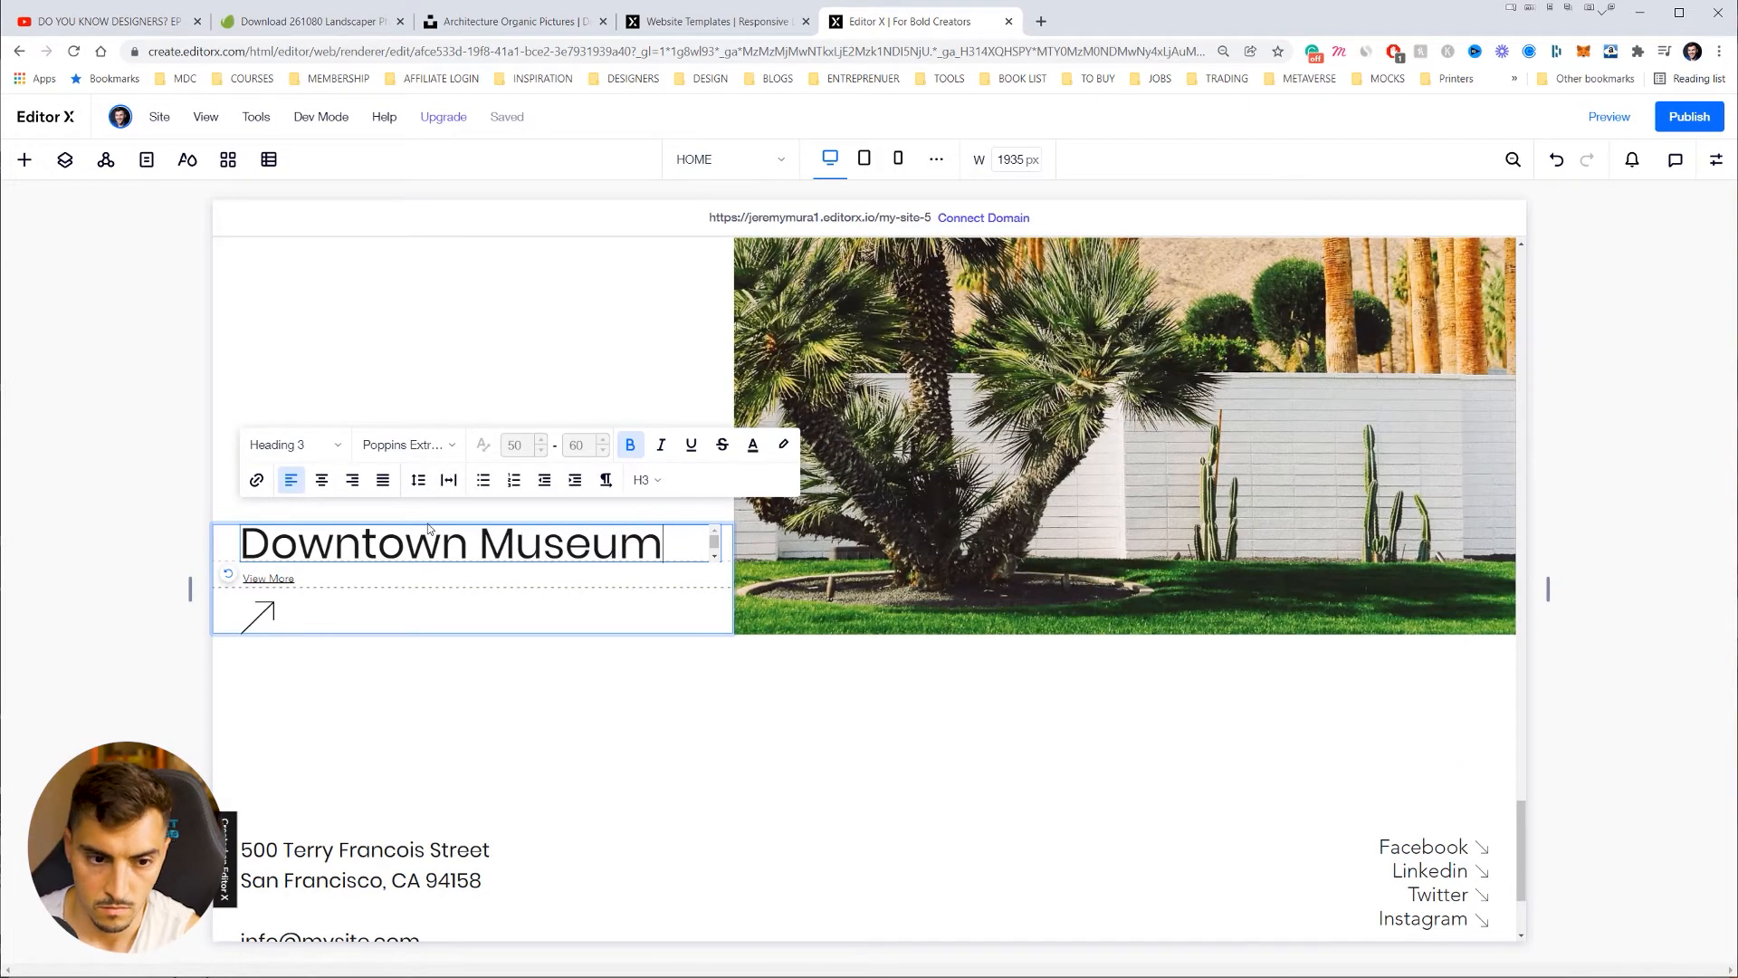
Step: Replace the open-air theatre project title with 'Home Renovations', fixing the extra letter
scroll(427, 523, "up", 12)
double_click(550, 706)
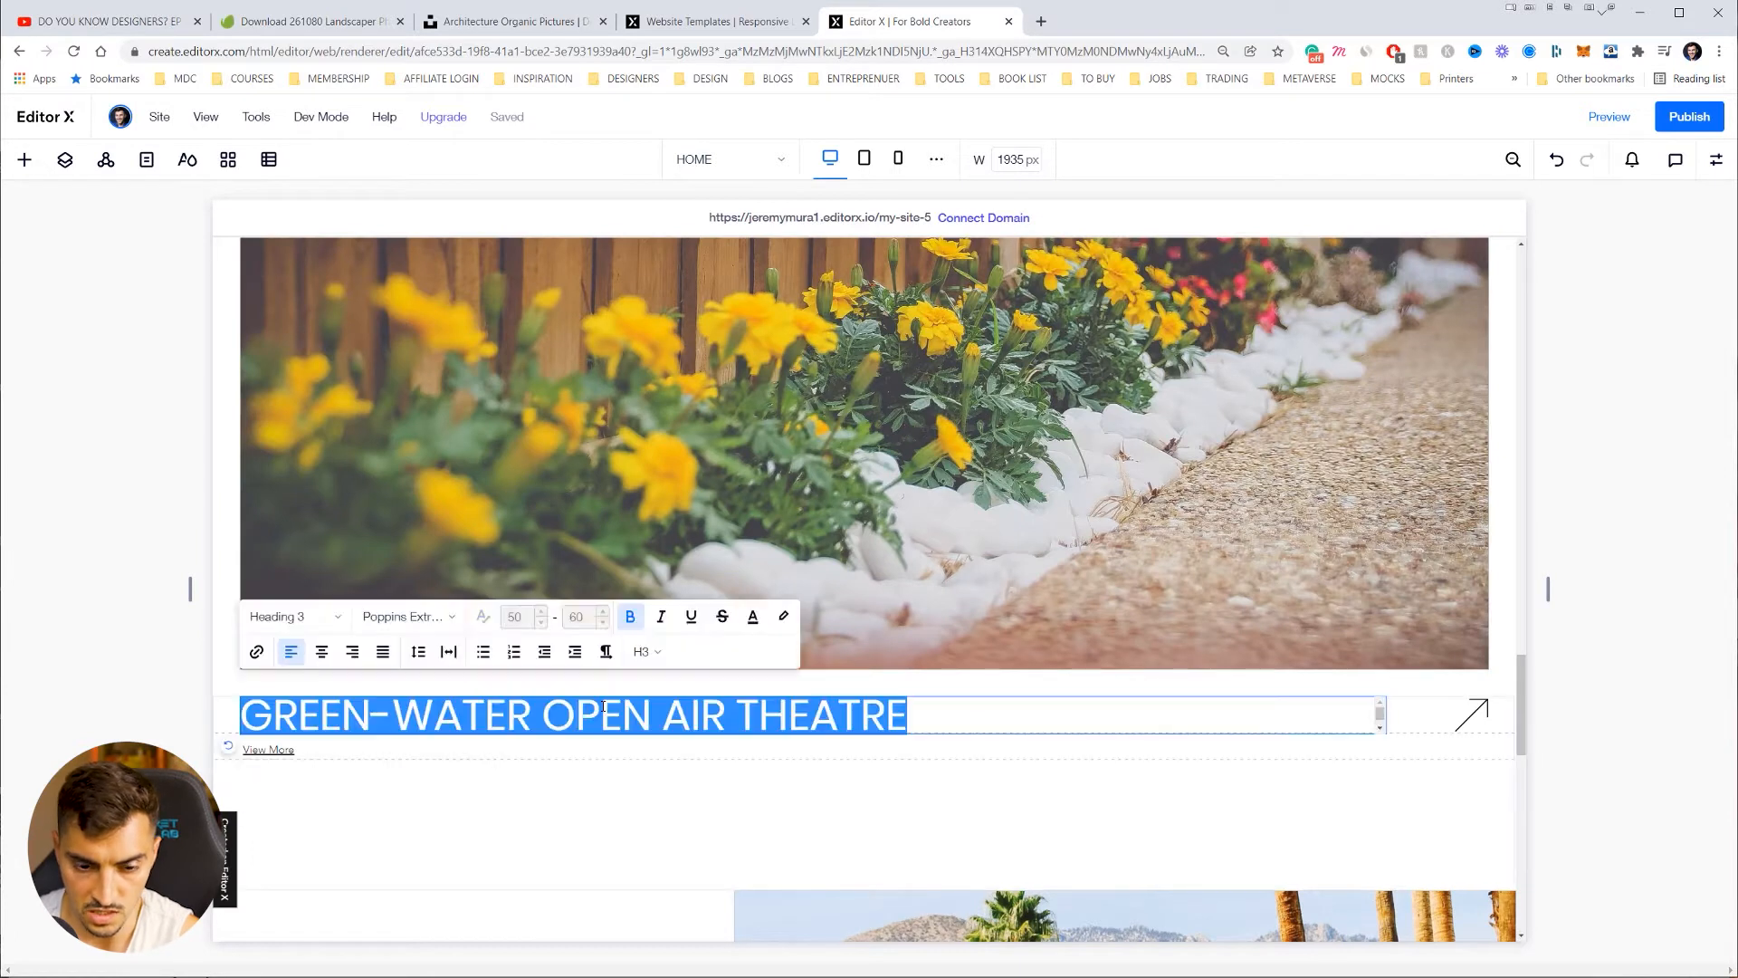
double_click(554, 712)
key("ctrl+a")
triple_click(818, 714)
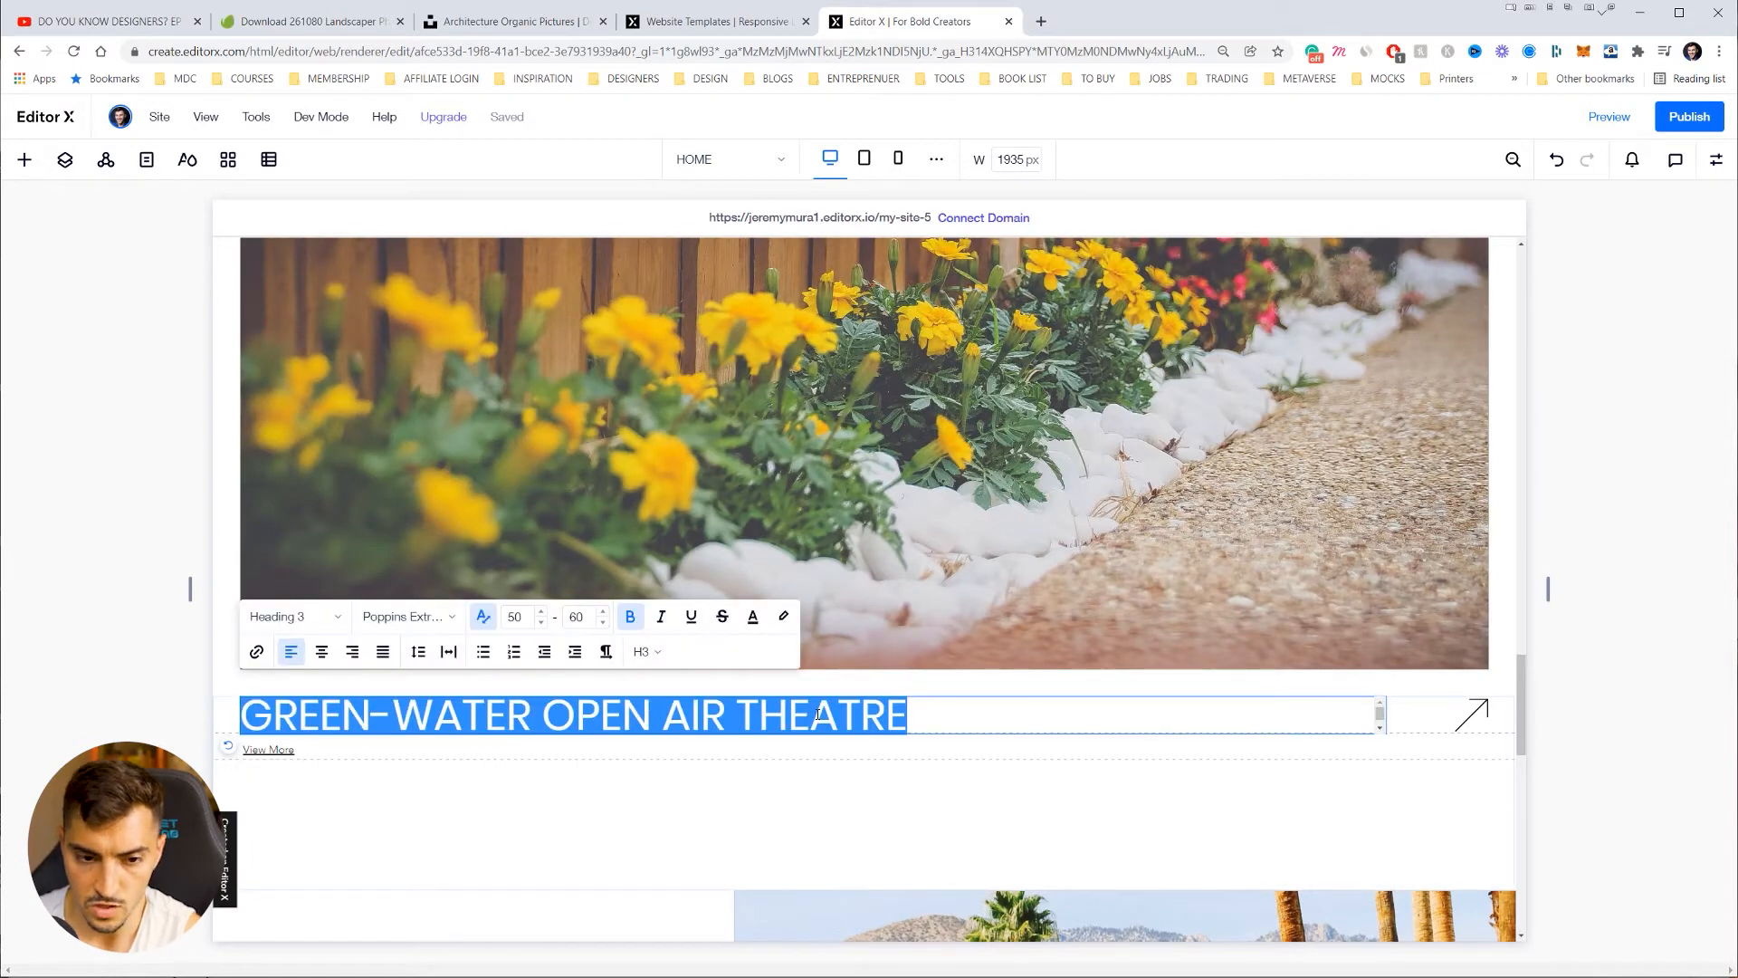
type("H")
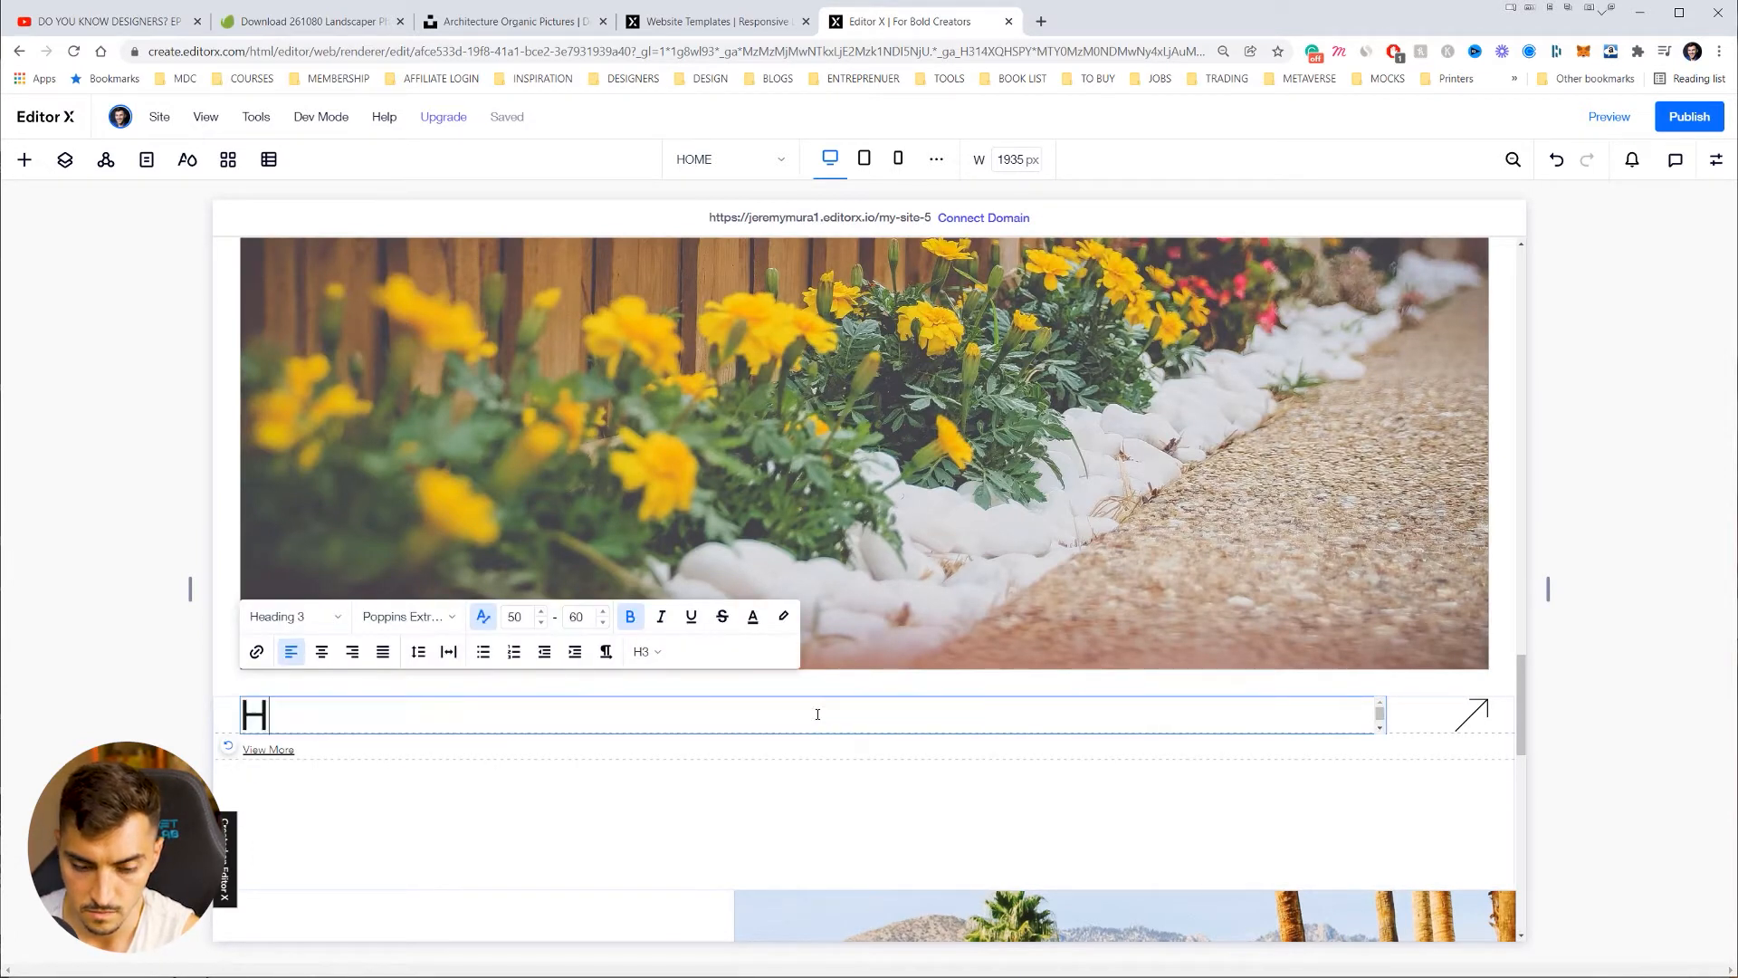
type("ome Rennovations")
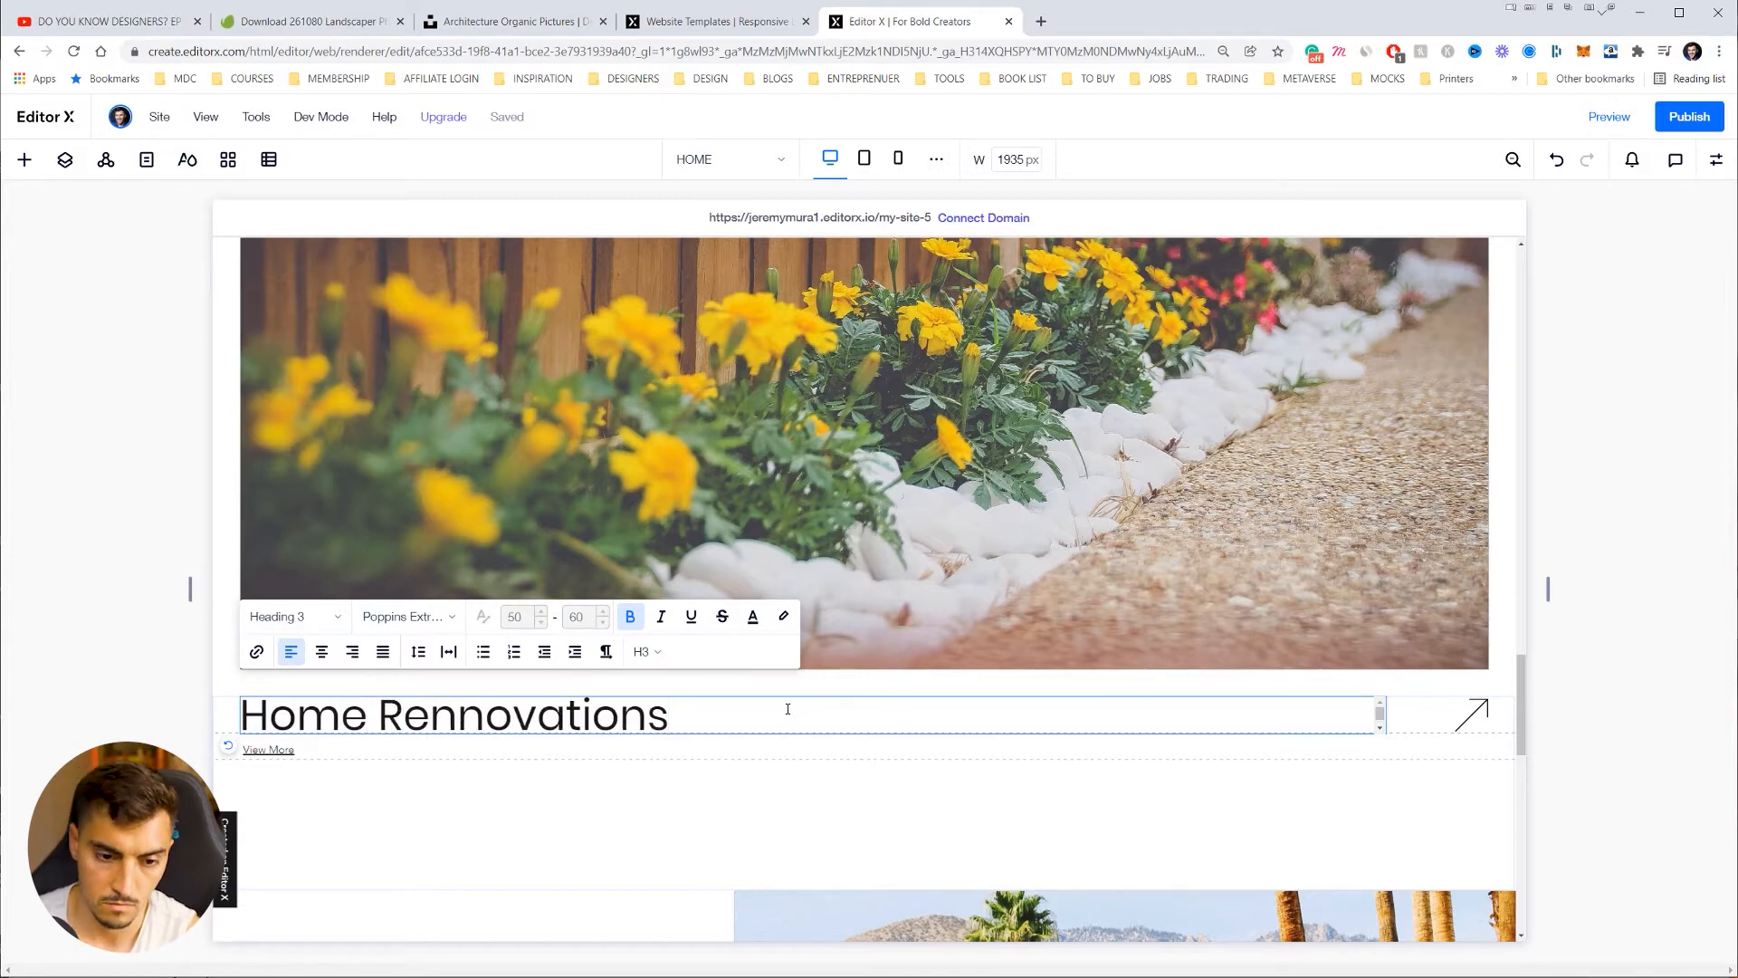
key("BackSpace")
scroll(601, 737, "down", 10)
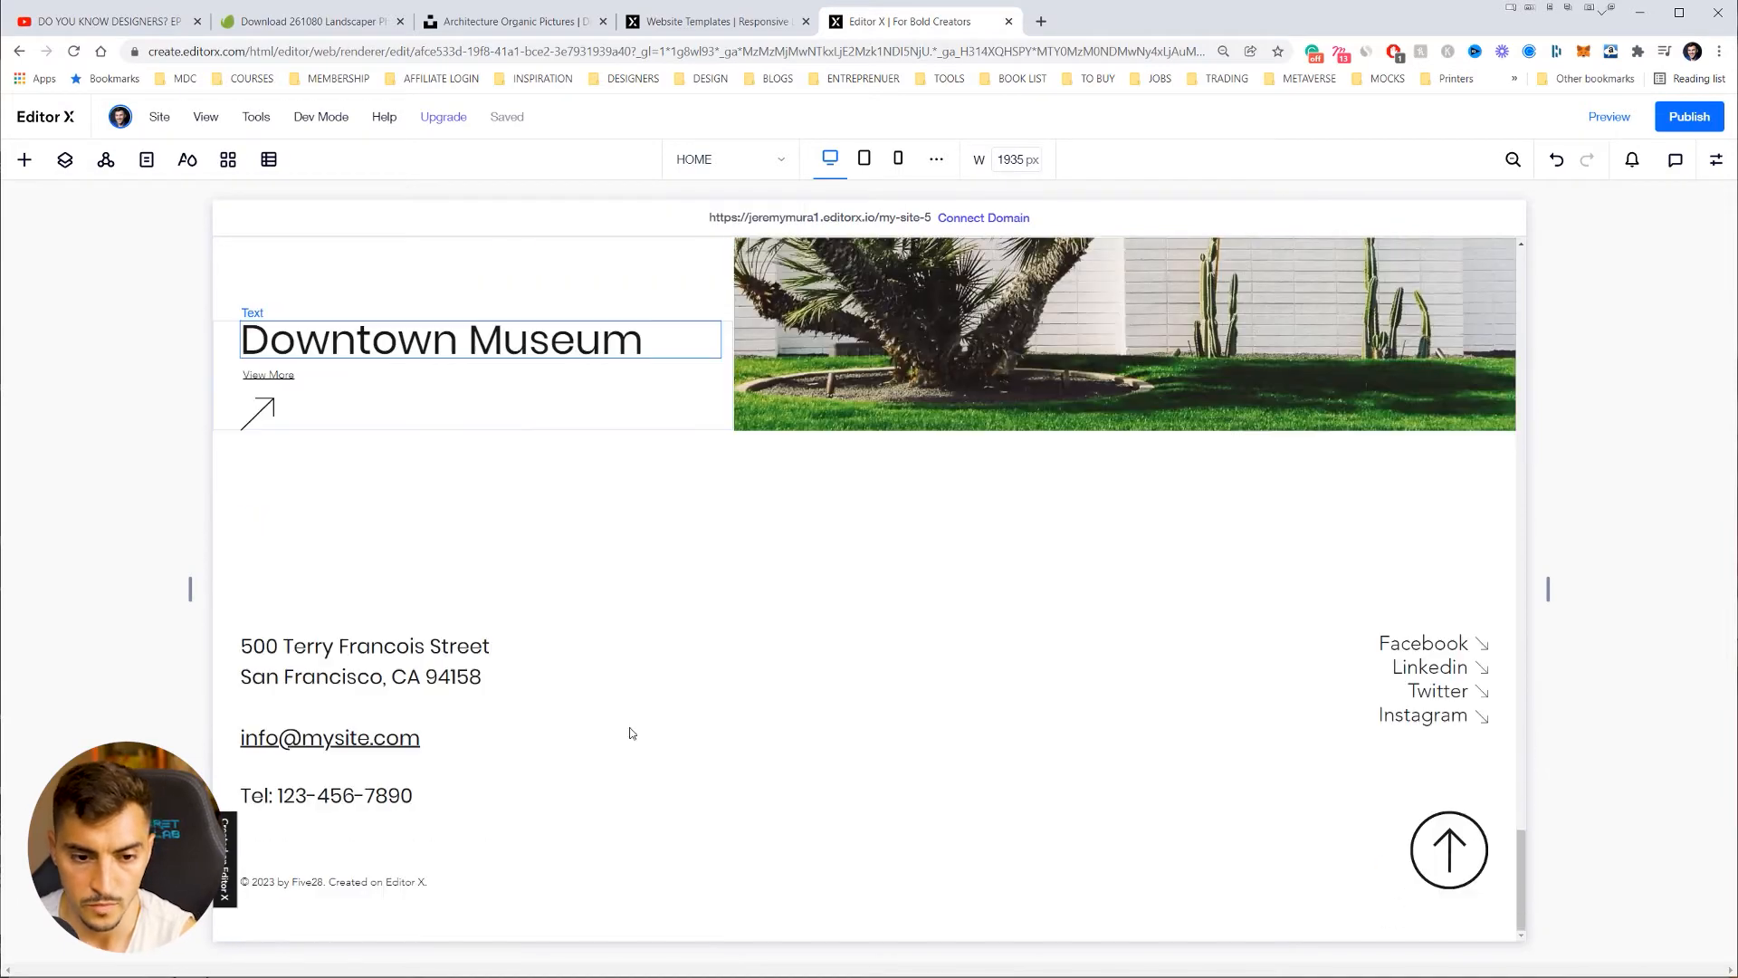
left_click(370, 653)
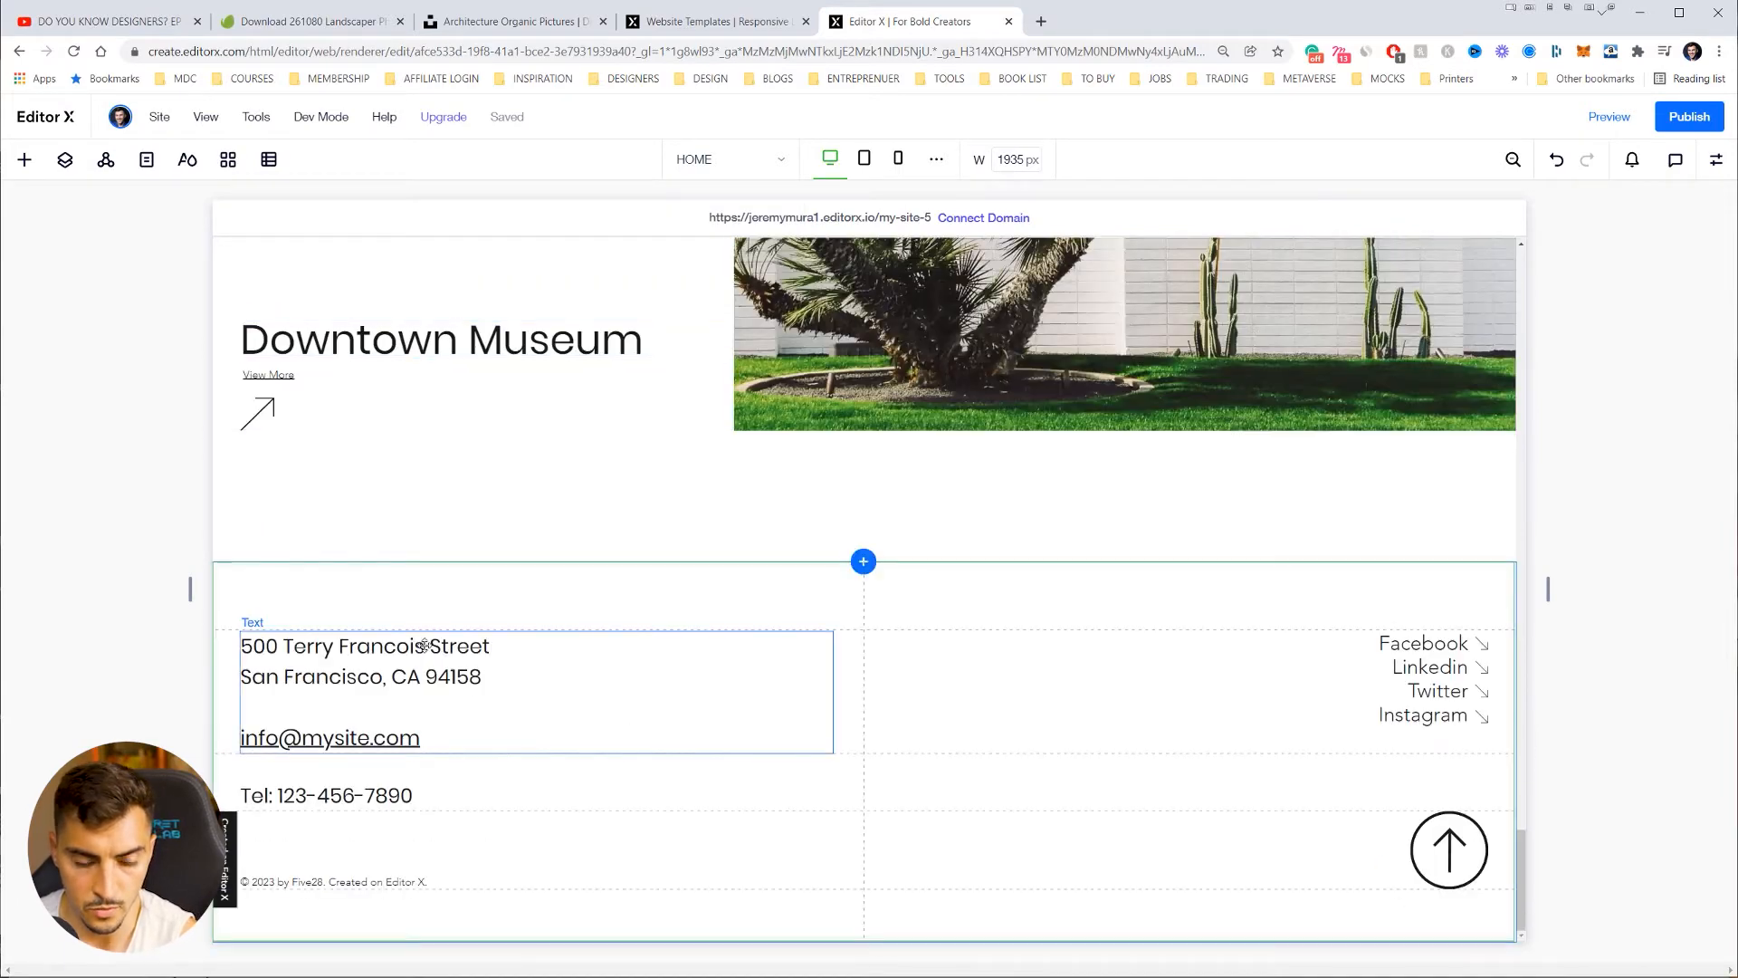
double_click(370, 654)
left_click(499, 646)
left_click_drag(500, 645, 242, 645)
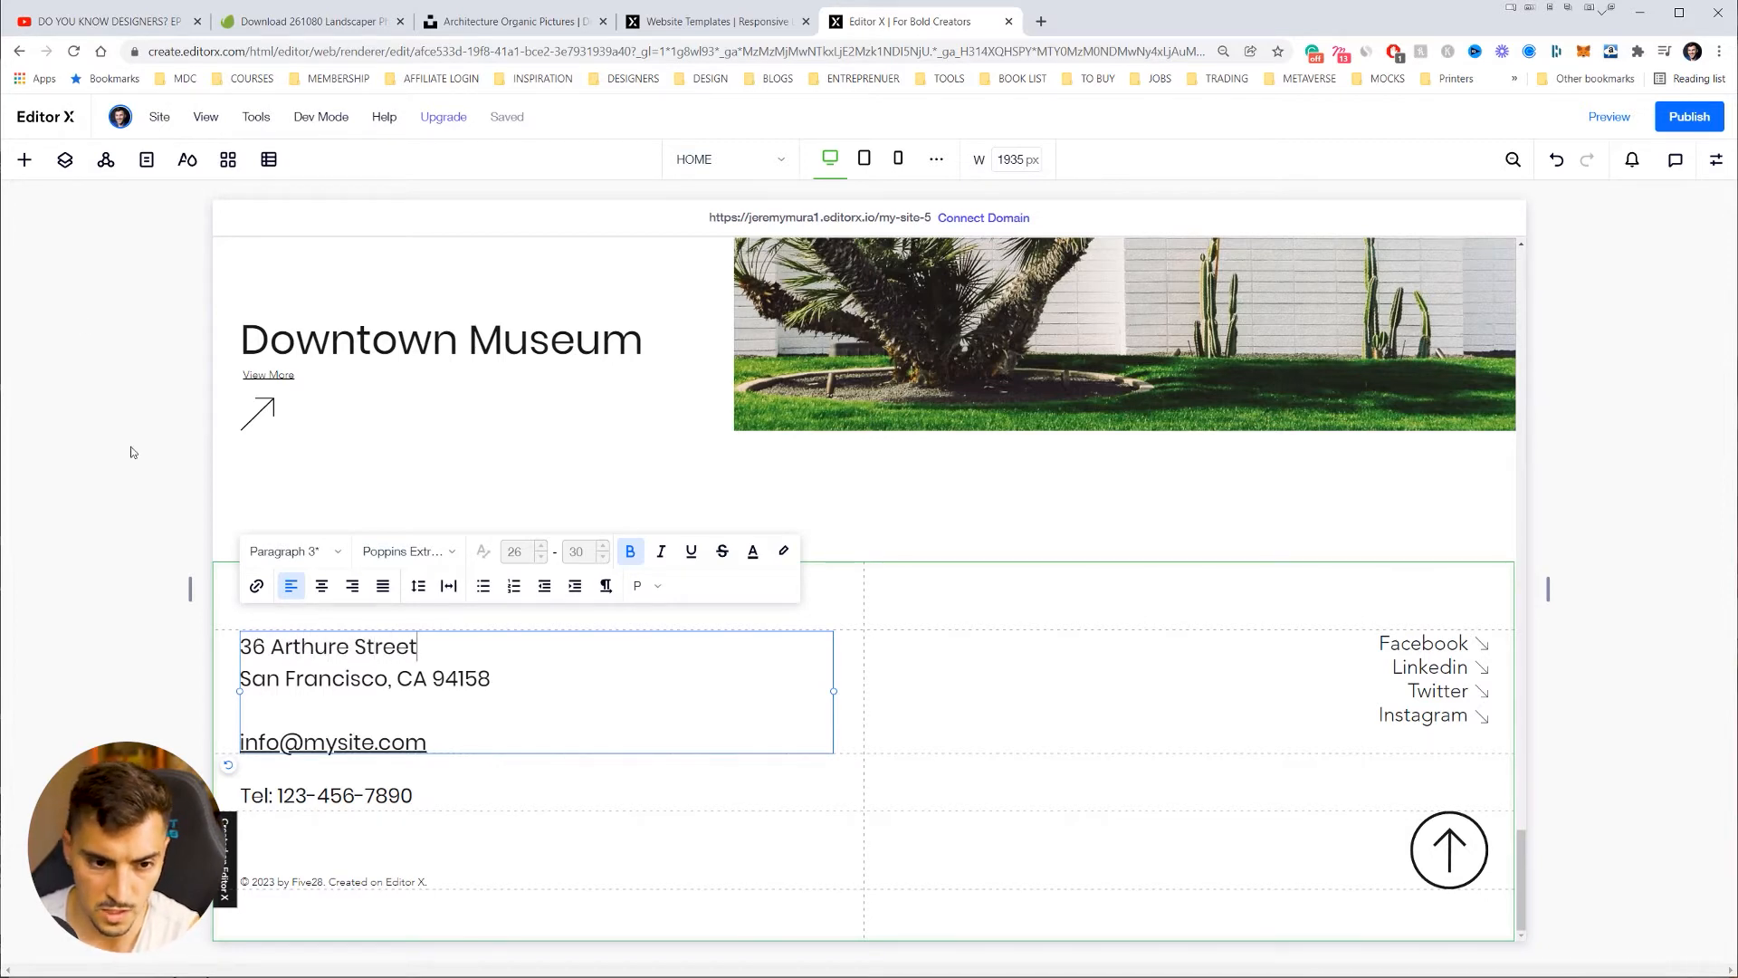
Step: Try centre alignment and the Questrial font on the street line, then revert them
left_click(322, 586)
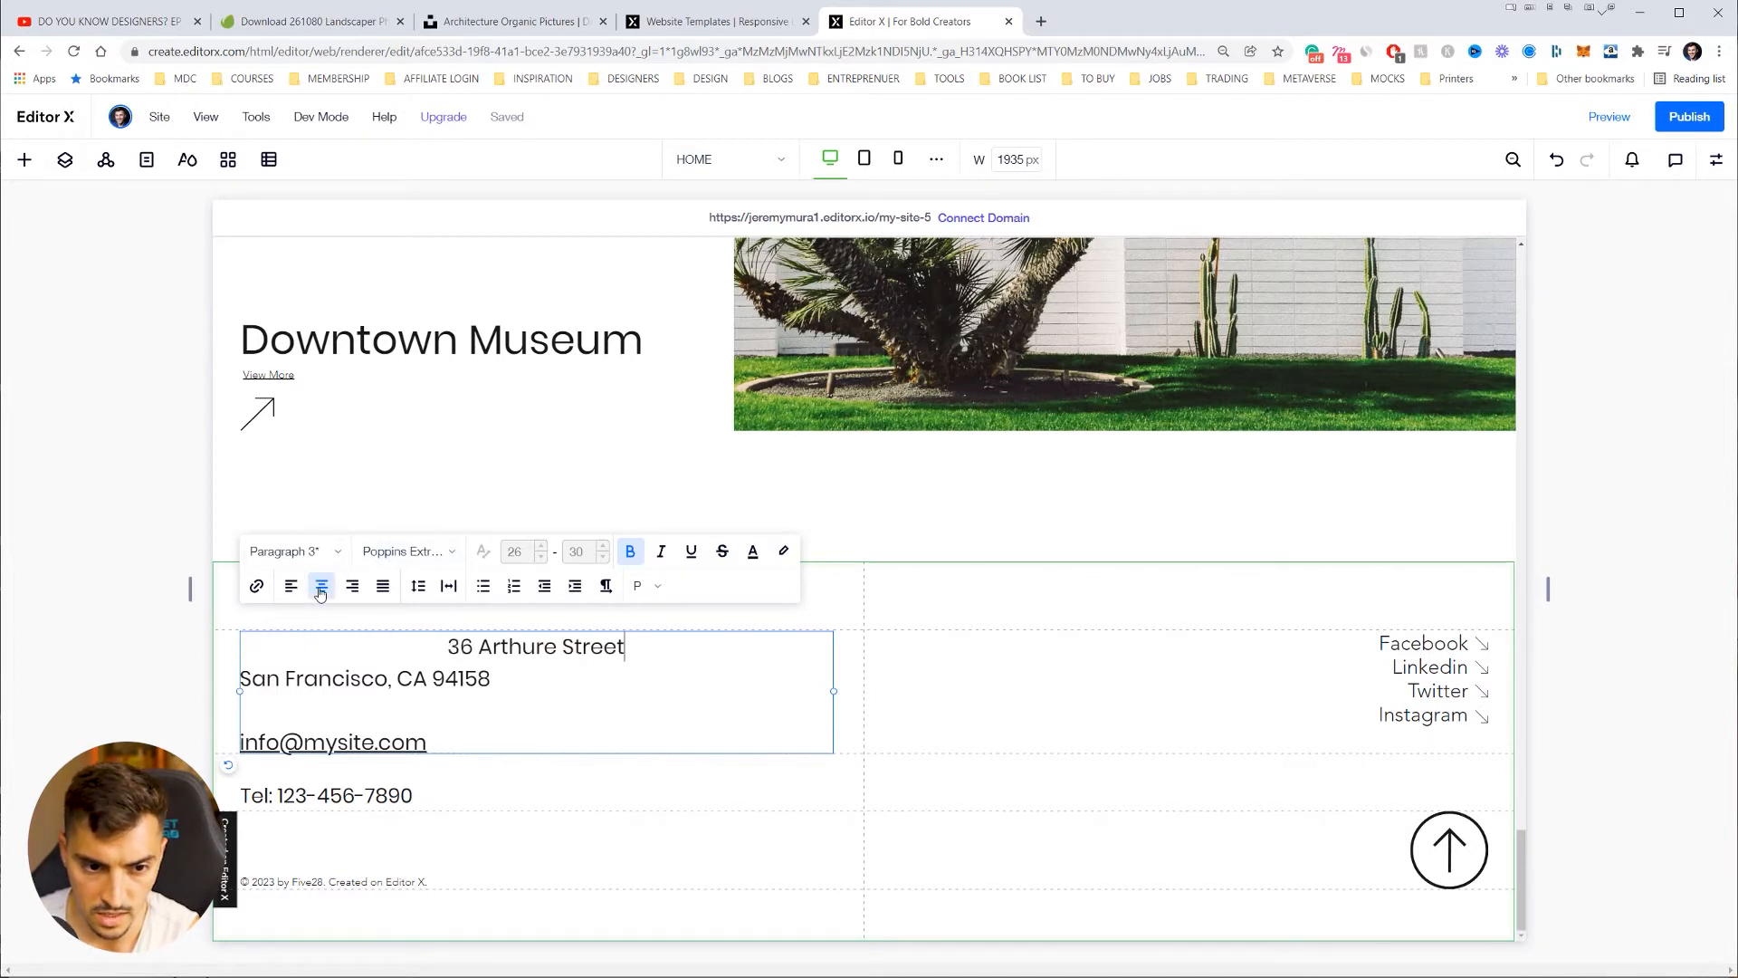
left_click(291, 586)
left_click(419, 554)
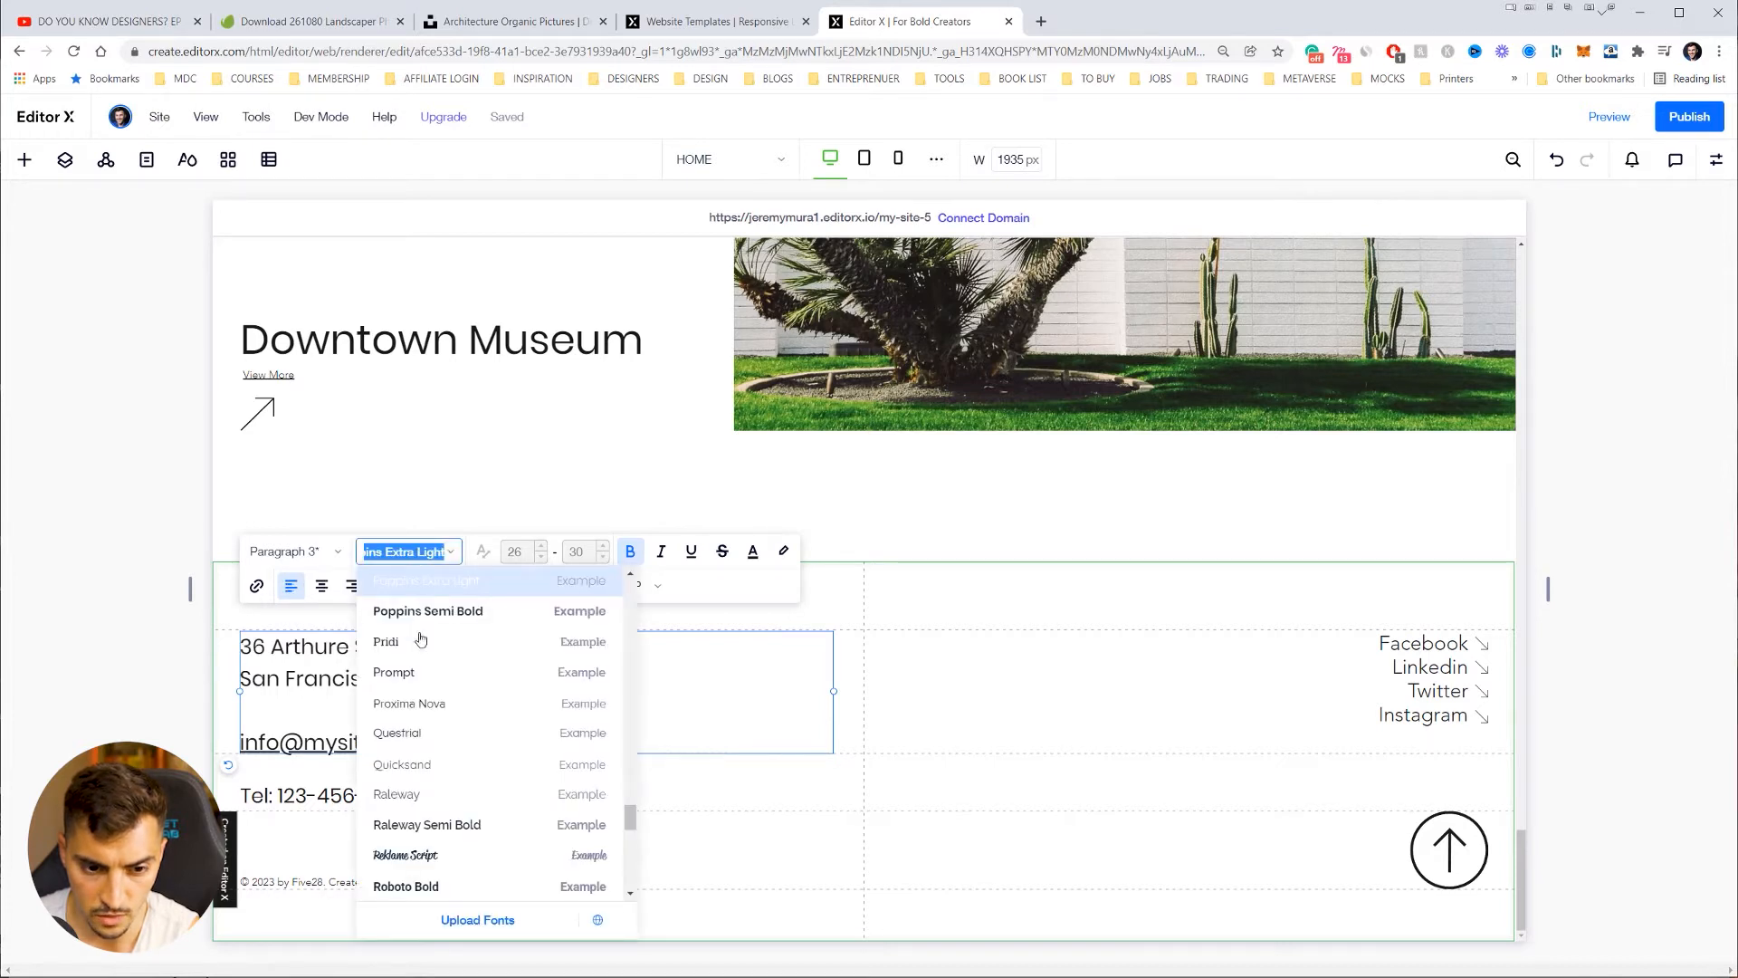
left_click(407, 731)
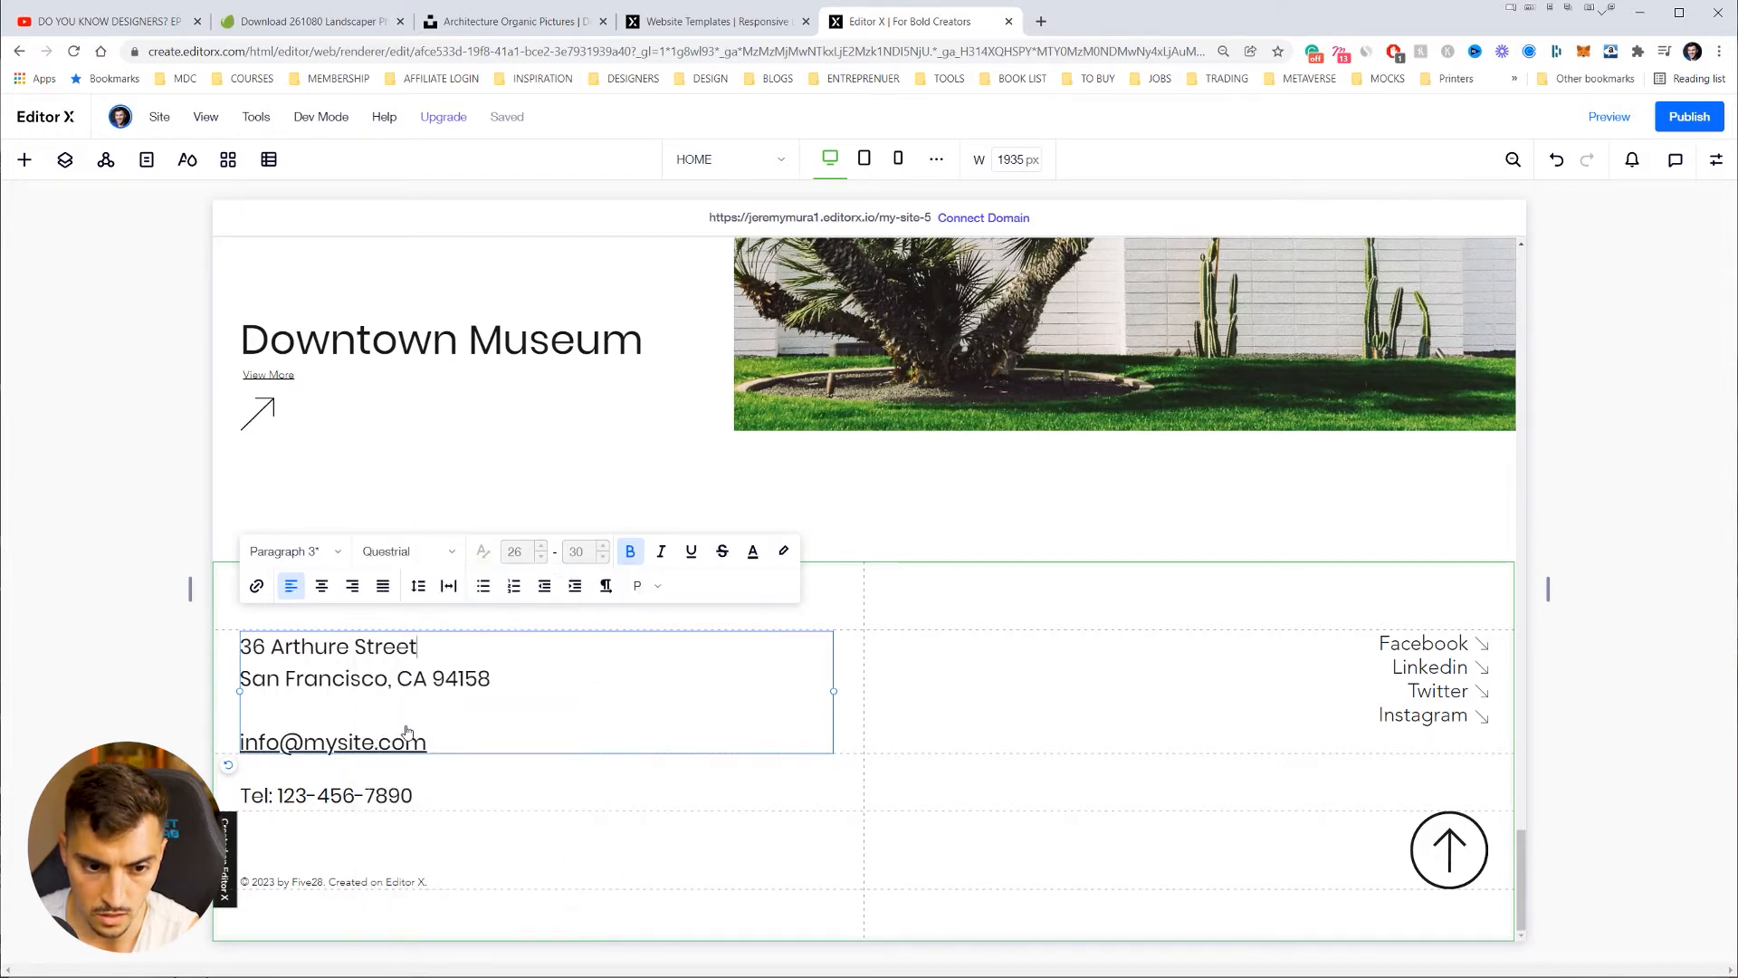
left_click_drag(410, 655, 241, 645)
left_click(427, 554)
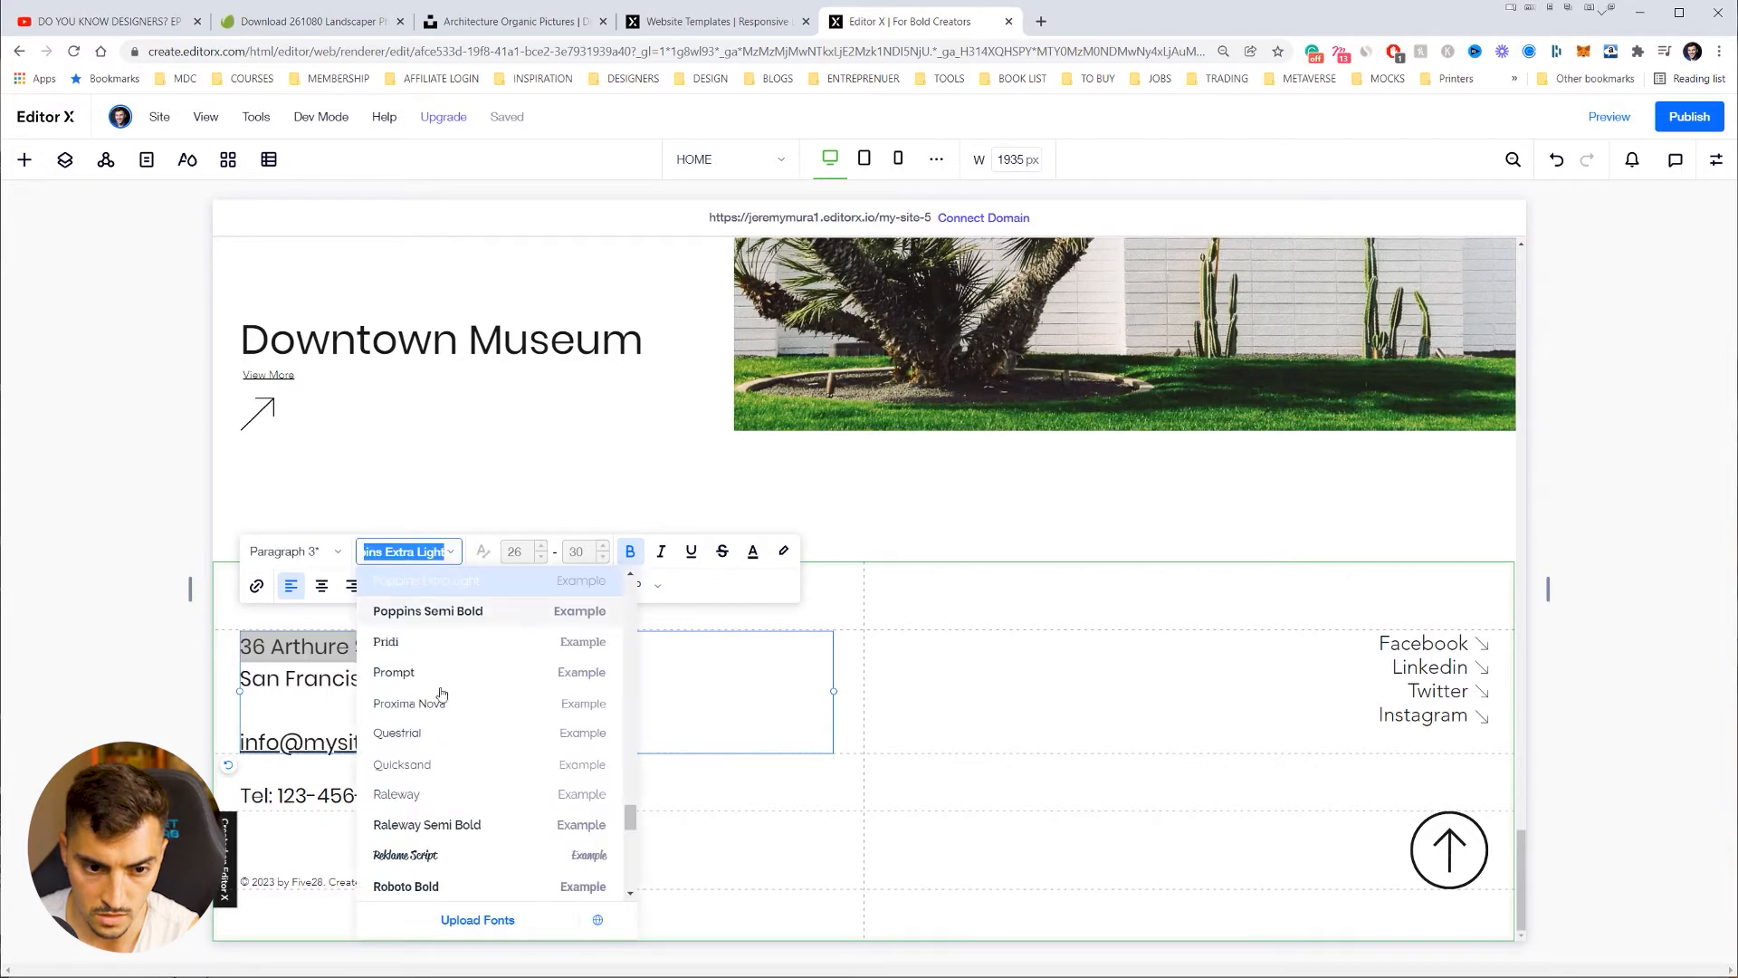
left_click(426, 729)
key("ctrl+z")
key("ctrl+z")
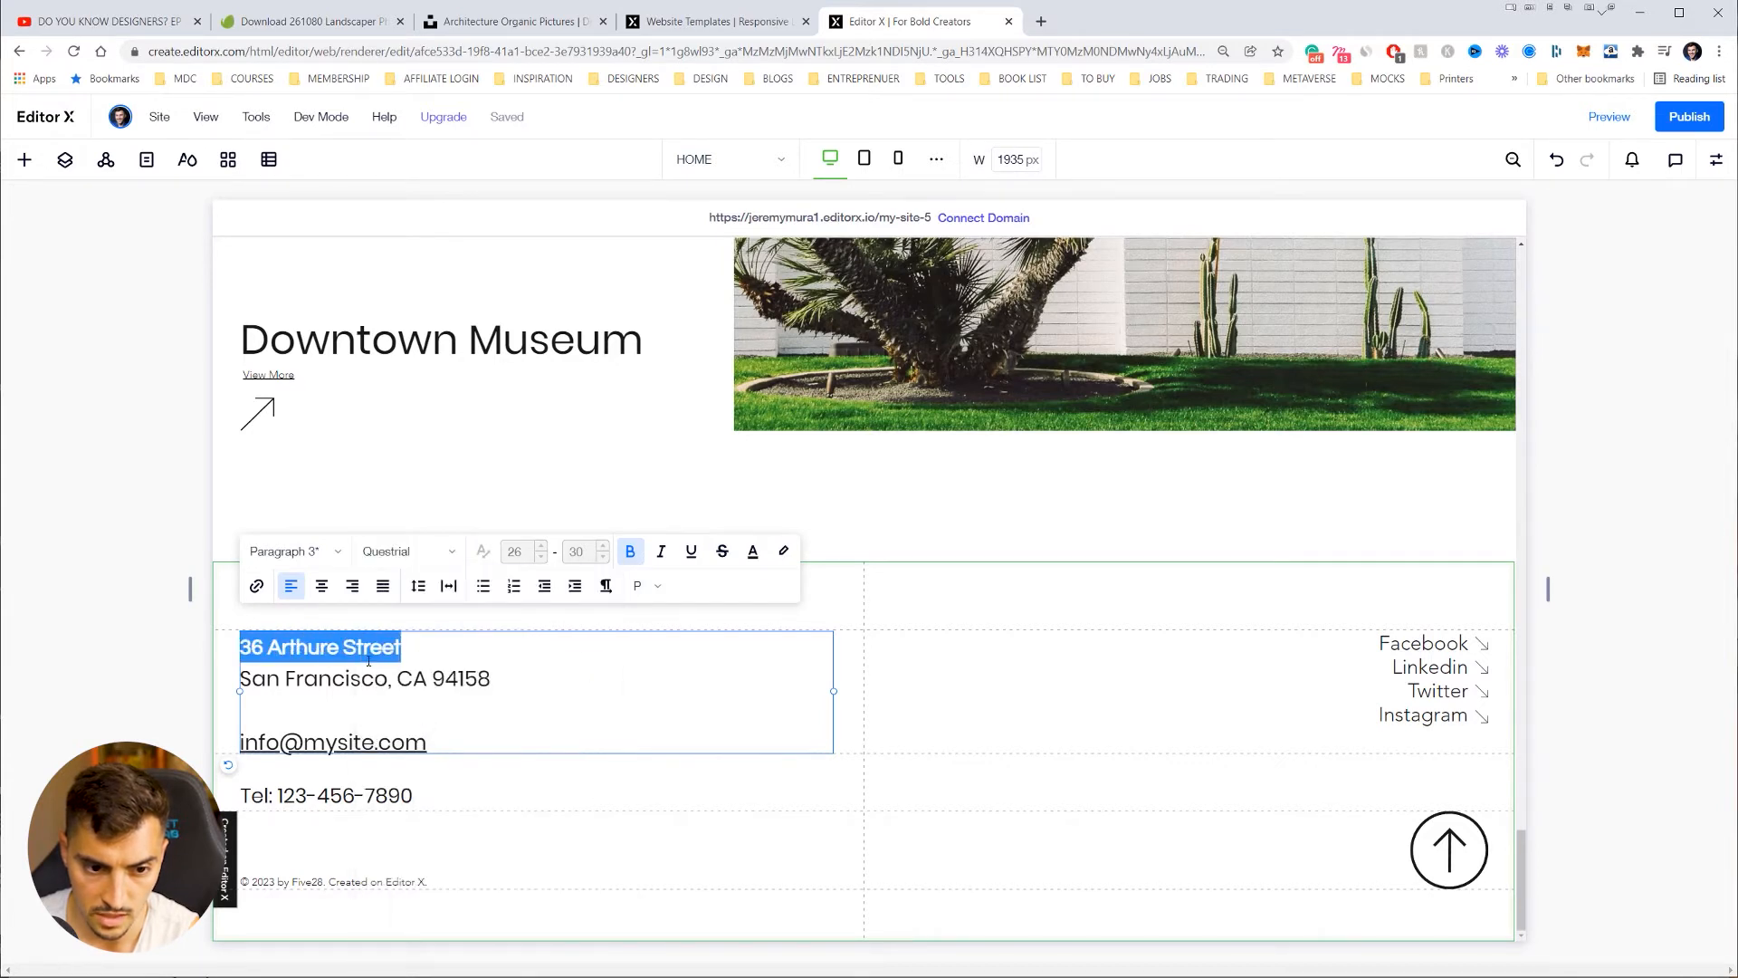
left_click(375, 665)
Step: Toggle bold on the street line and try an underline, then undo it
left_click_drag(421, 650, 291, 636)
left_click(632, 553)
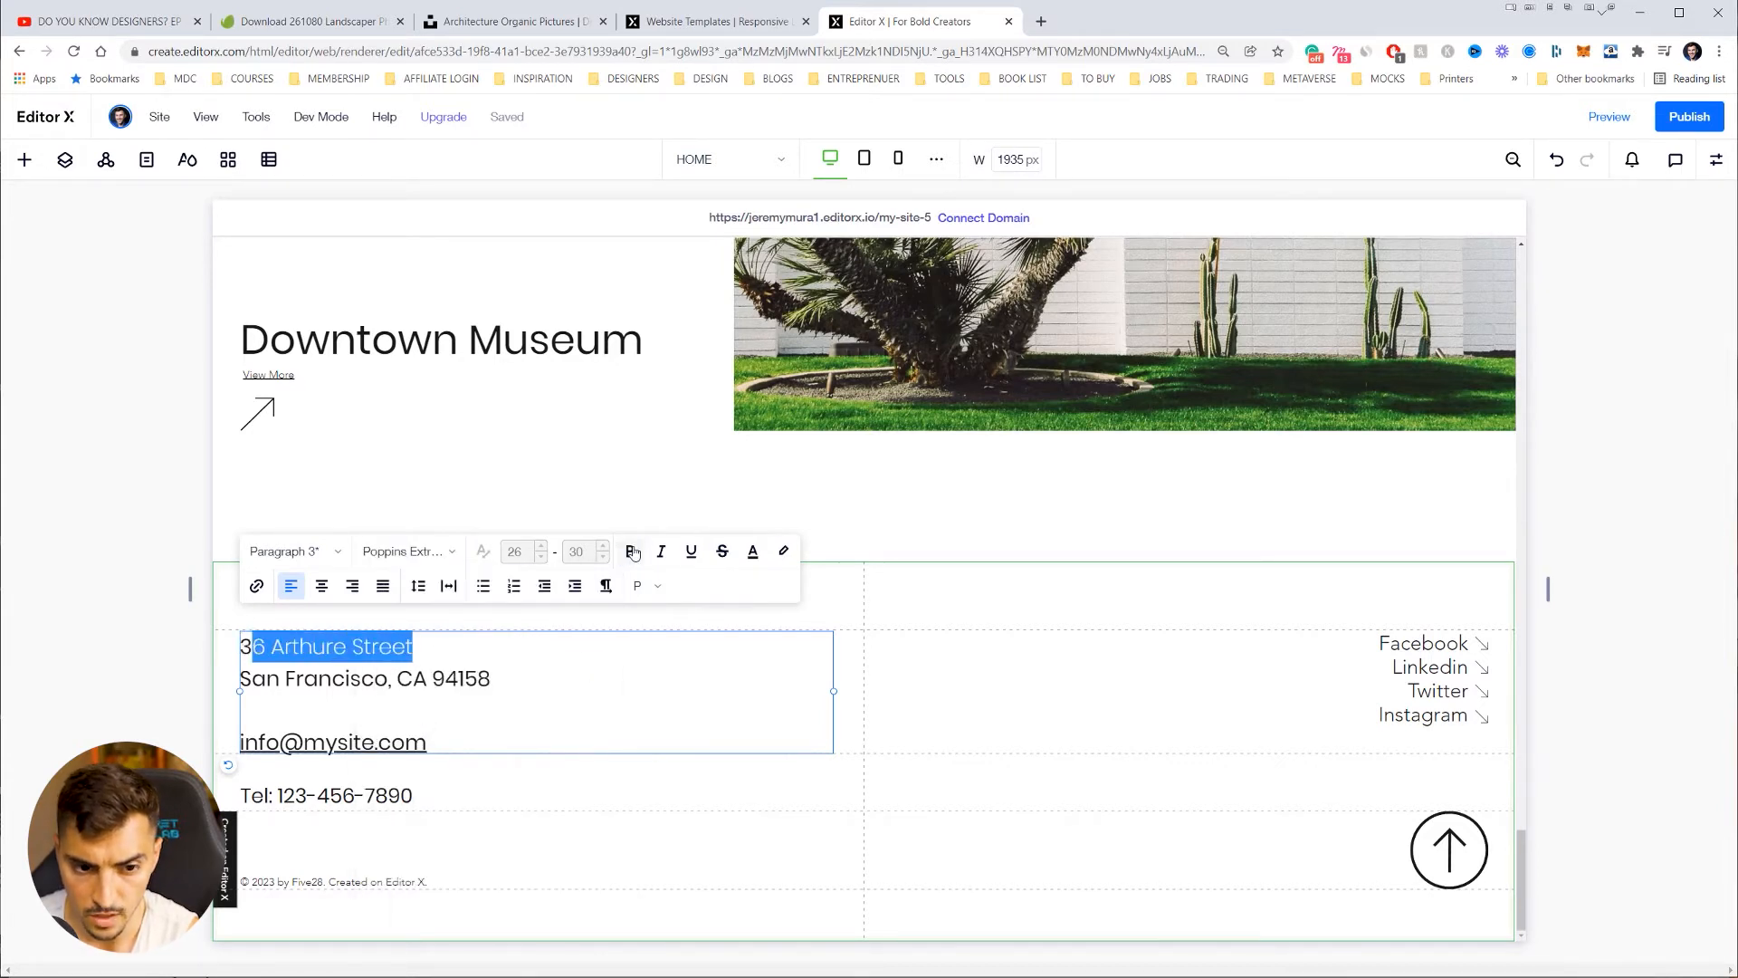
left_click(632, 553)
left_click_drag(447, 662, 229, 651)
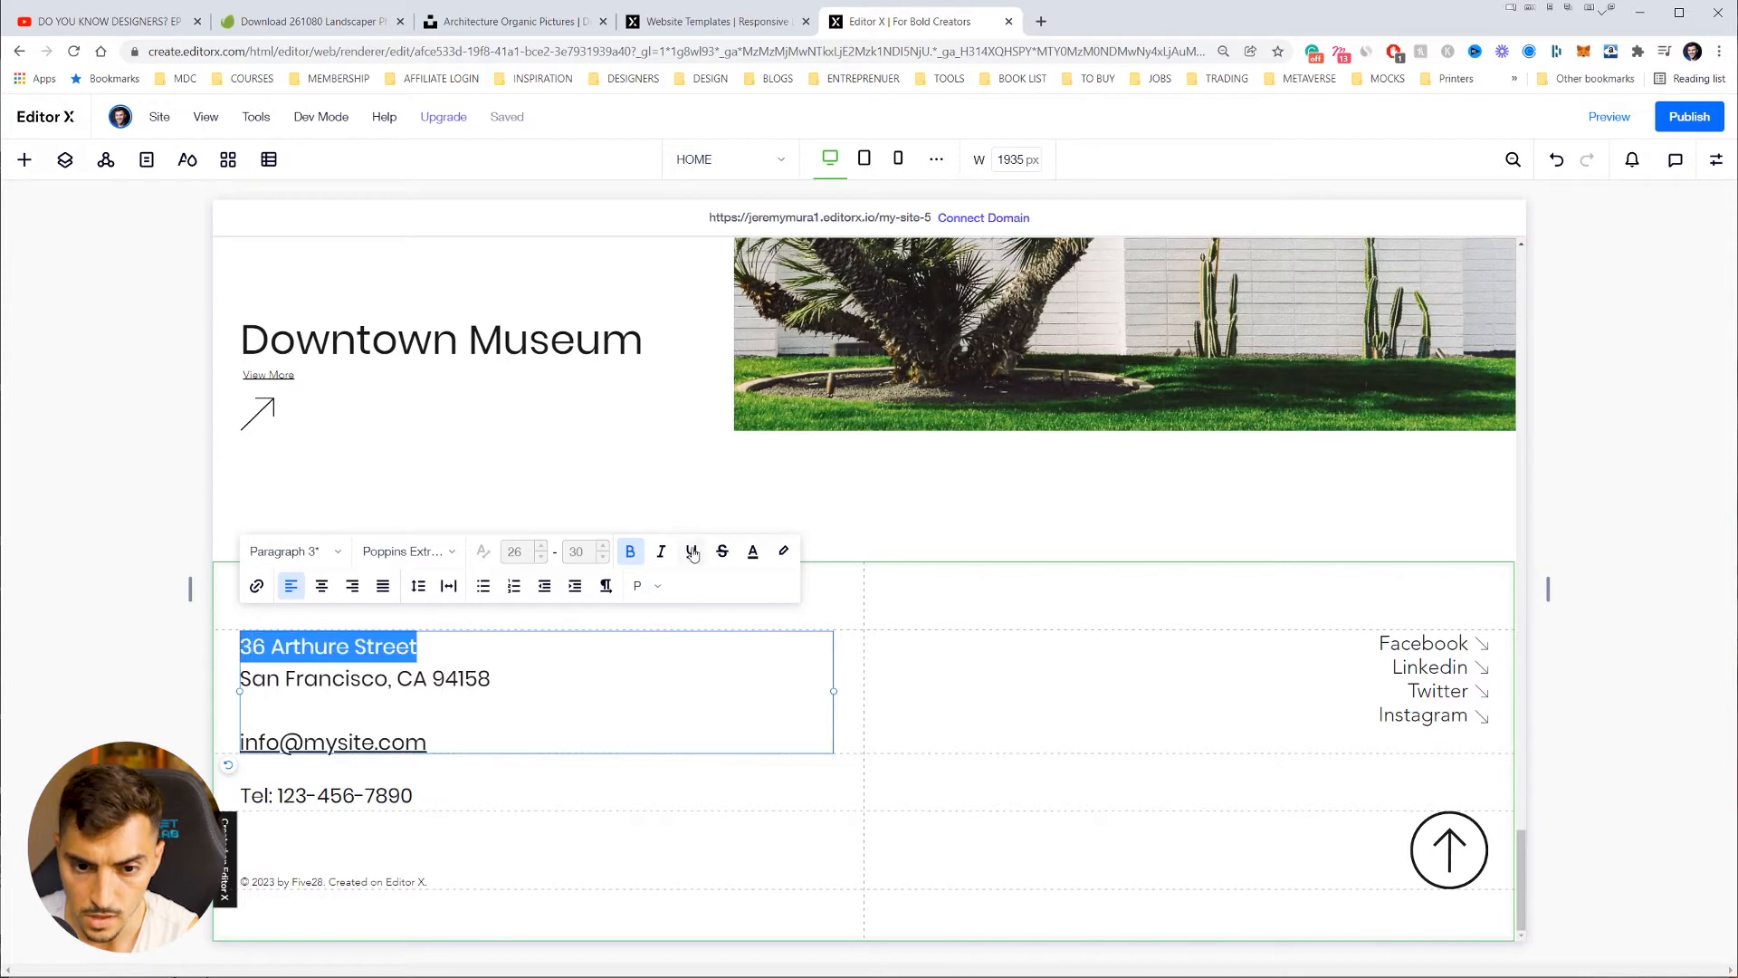
left_click(692, 553)
key("ctrl+z")
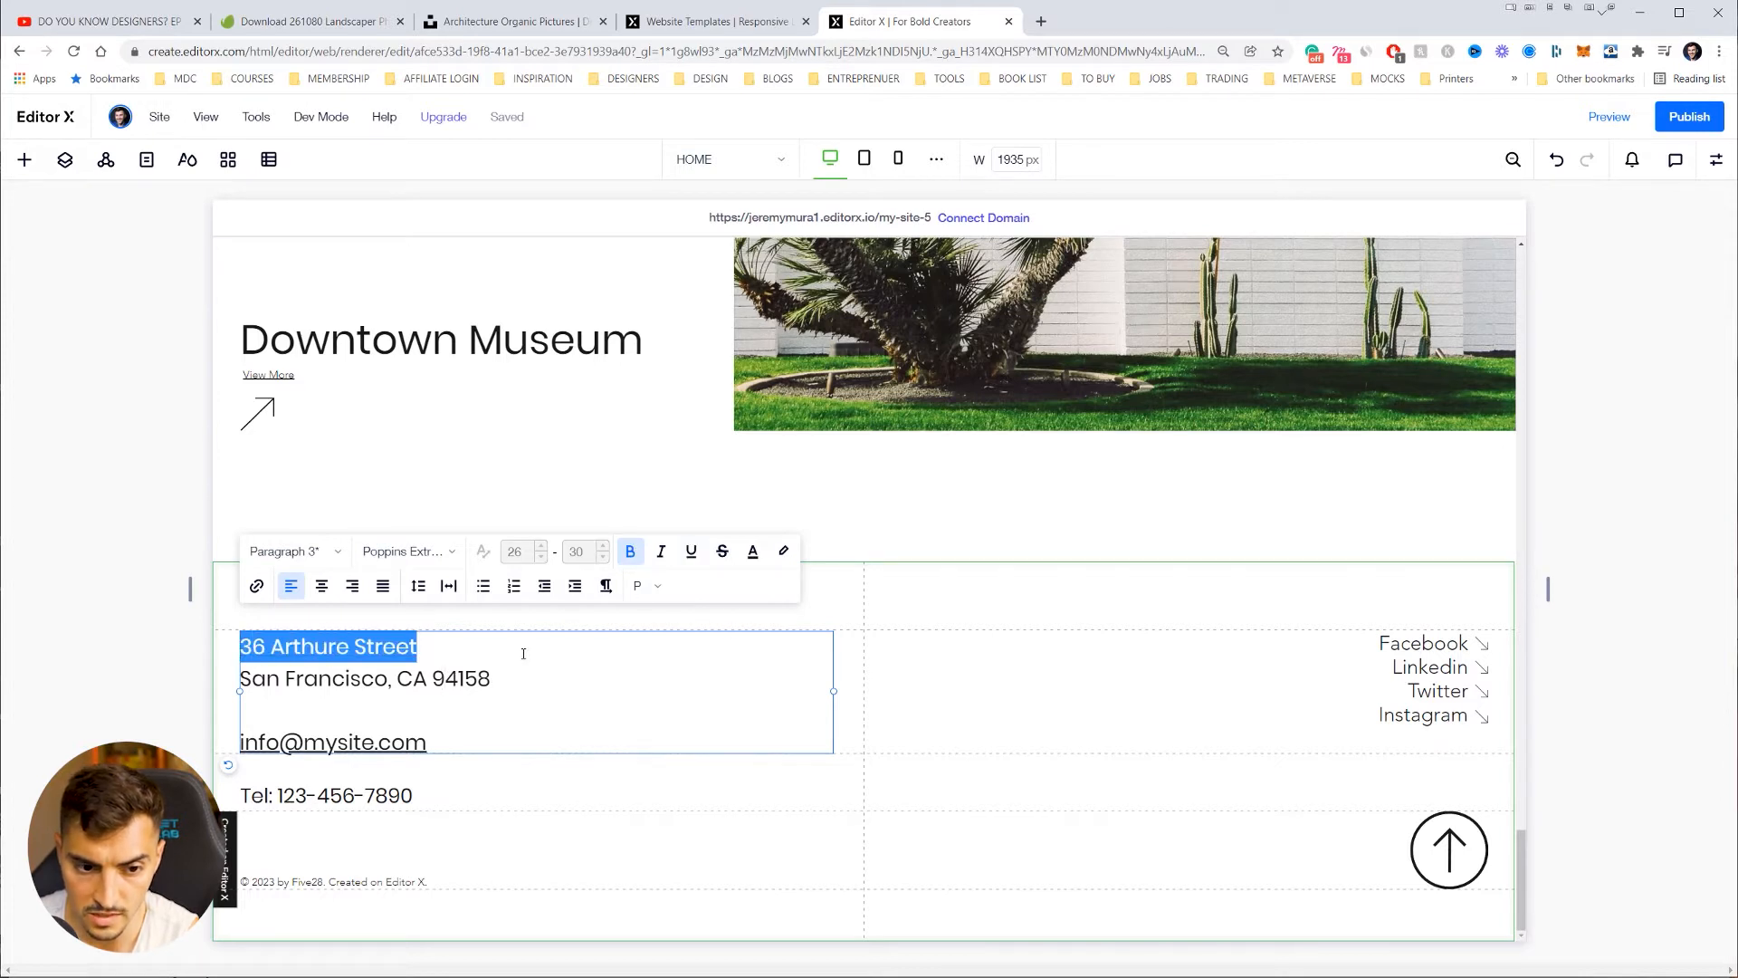
Step: Try a lime highlight on the street line, undo it, and finish editing the address
left_click(783, 553)
left_click(850, 815)
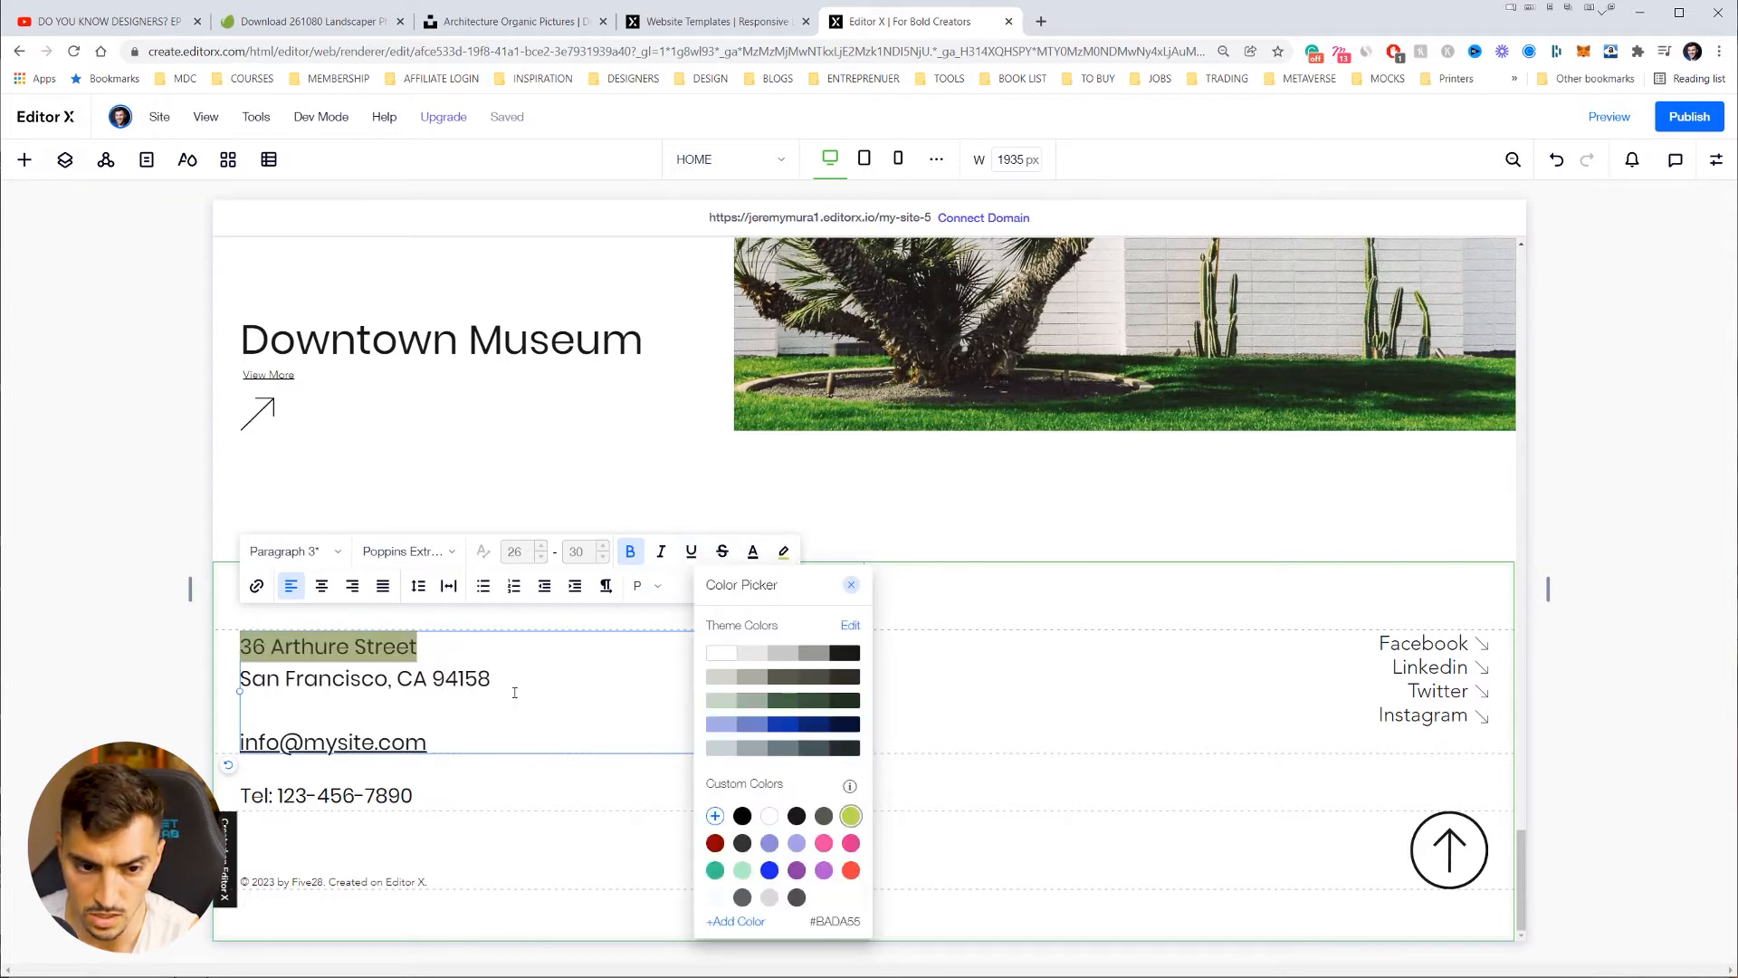
left_click(483, 670)
left_click_drag(492, 645, 228, 644)
key("ctrl+z")
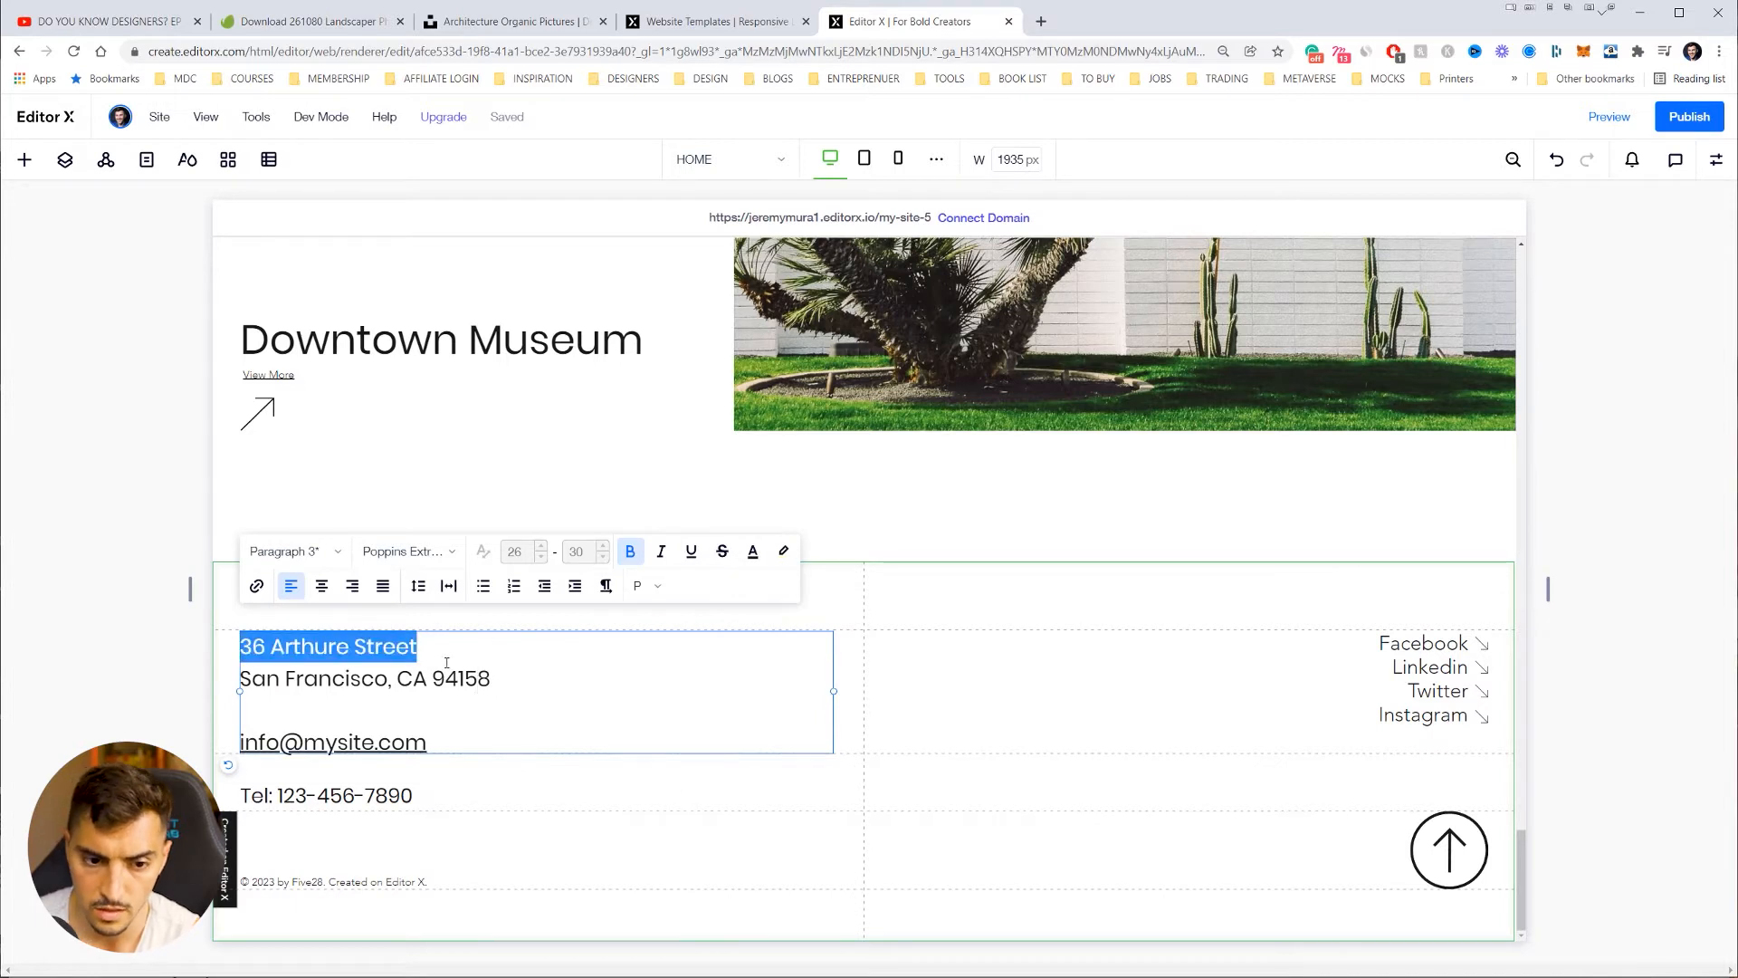
left_click(445, 666)
left_click_drag(451, 650, 227, 640)
left_click(479, 655)
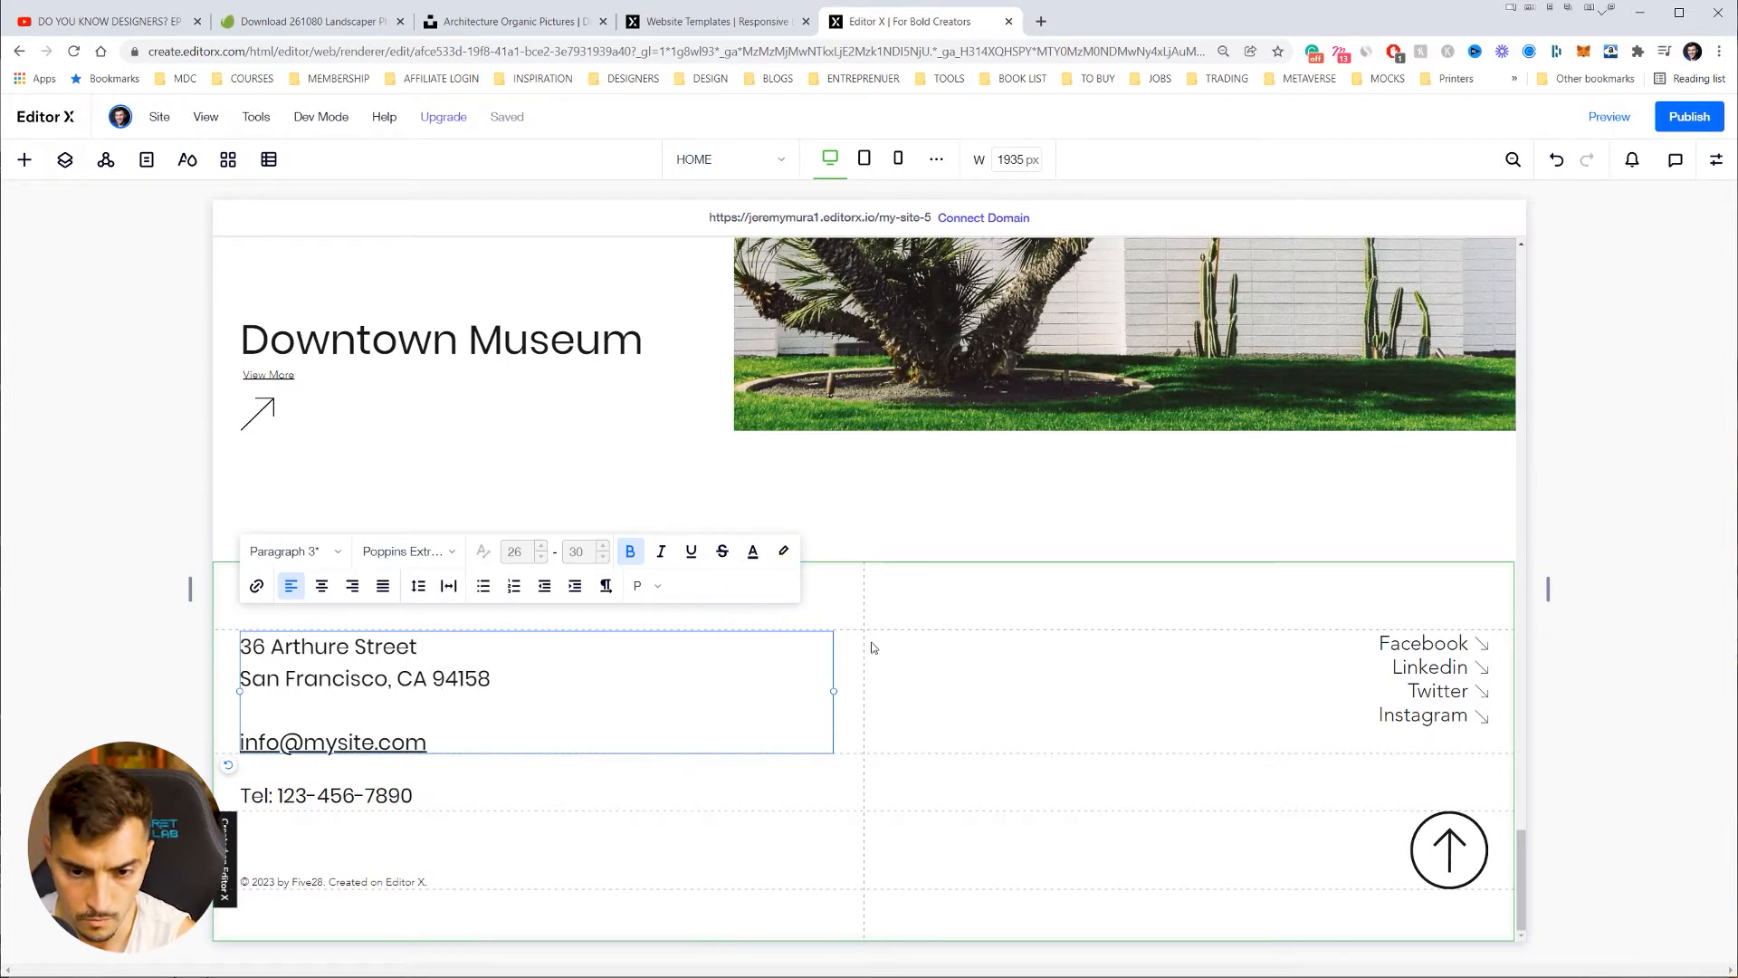
left_click(225, 610)
Step: Open the Comments panel from the footer section's context menu, then close the menu
right_click(717, 578)
left_click(719, 583)
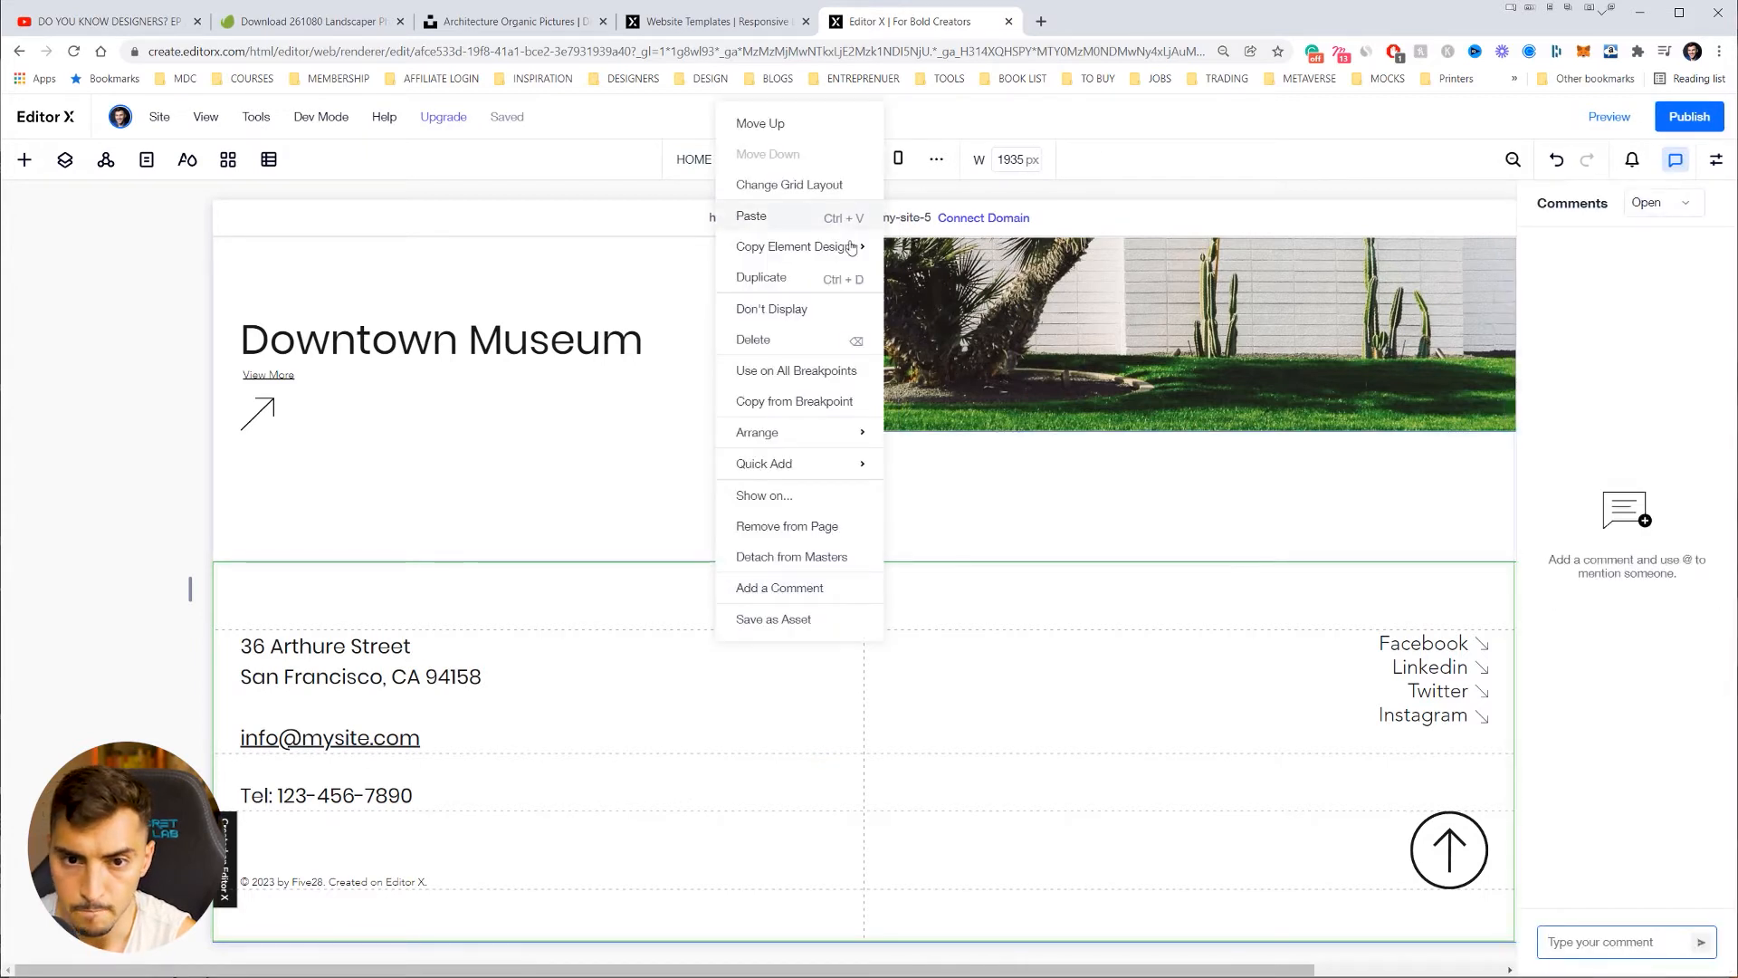
mouse_move(817, 465)
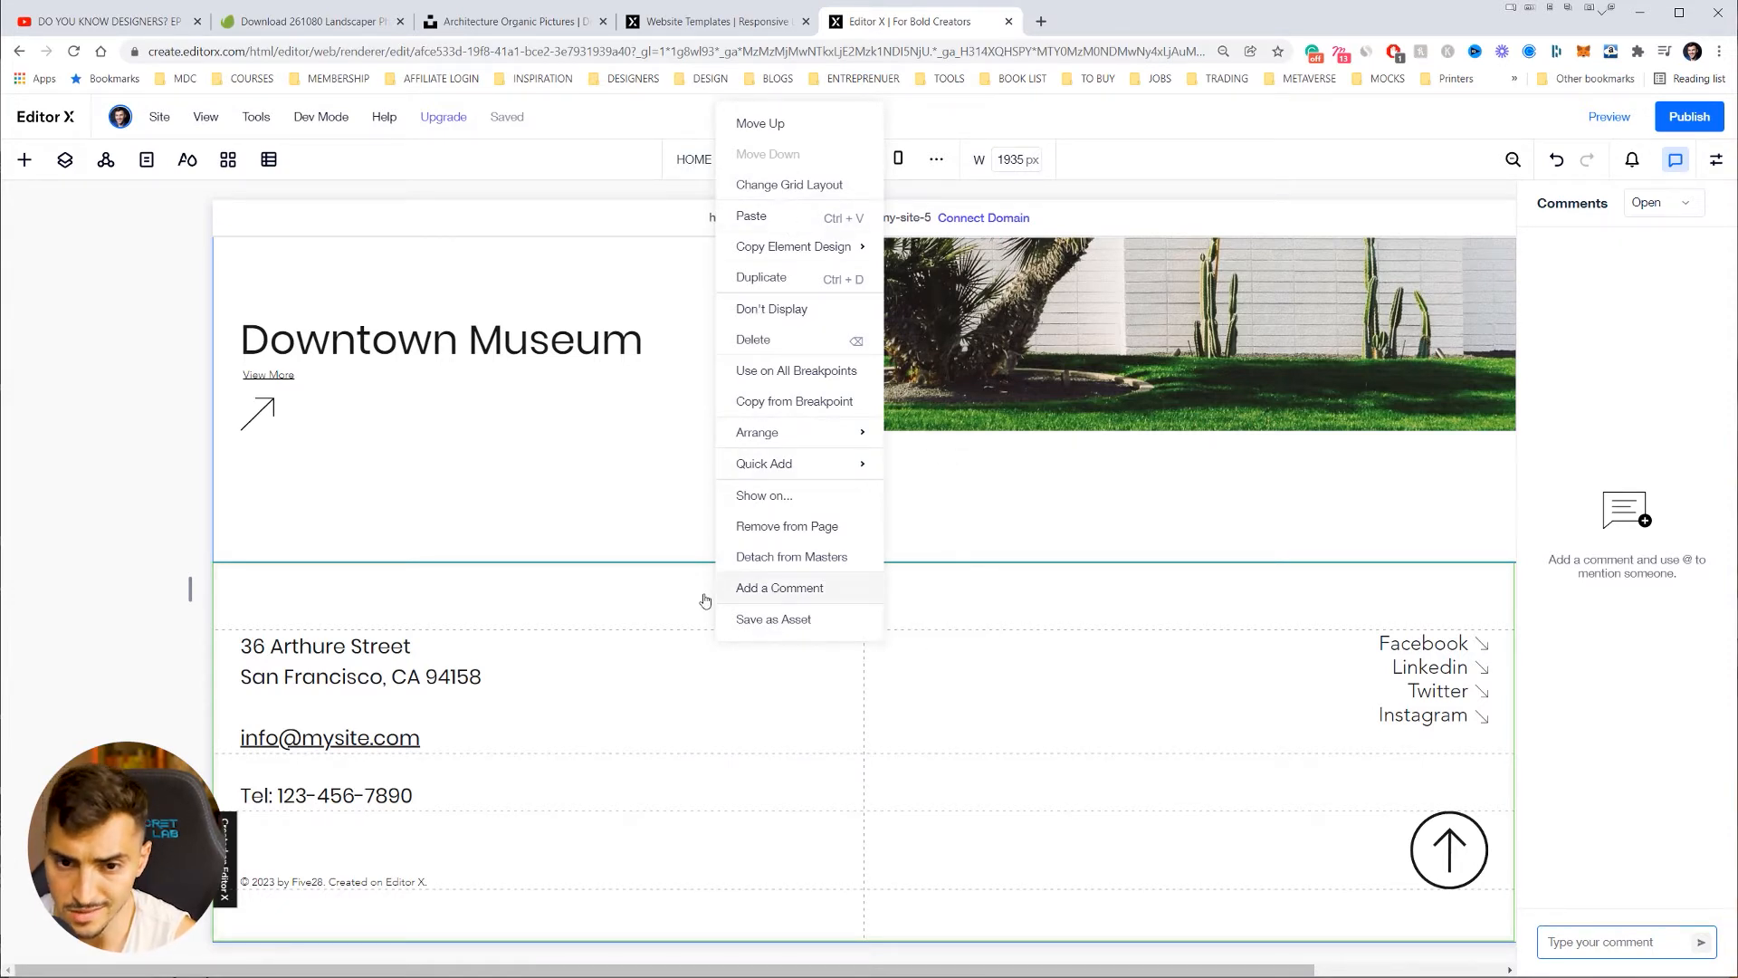
left_click(666, 606)
Step: Set the footer's Design background to the light grey theme colour #E8E6E6
left_click(1632, 163)
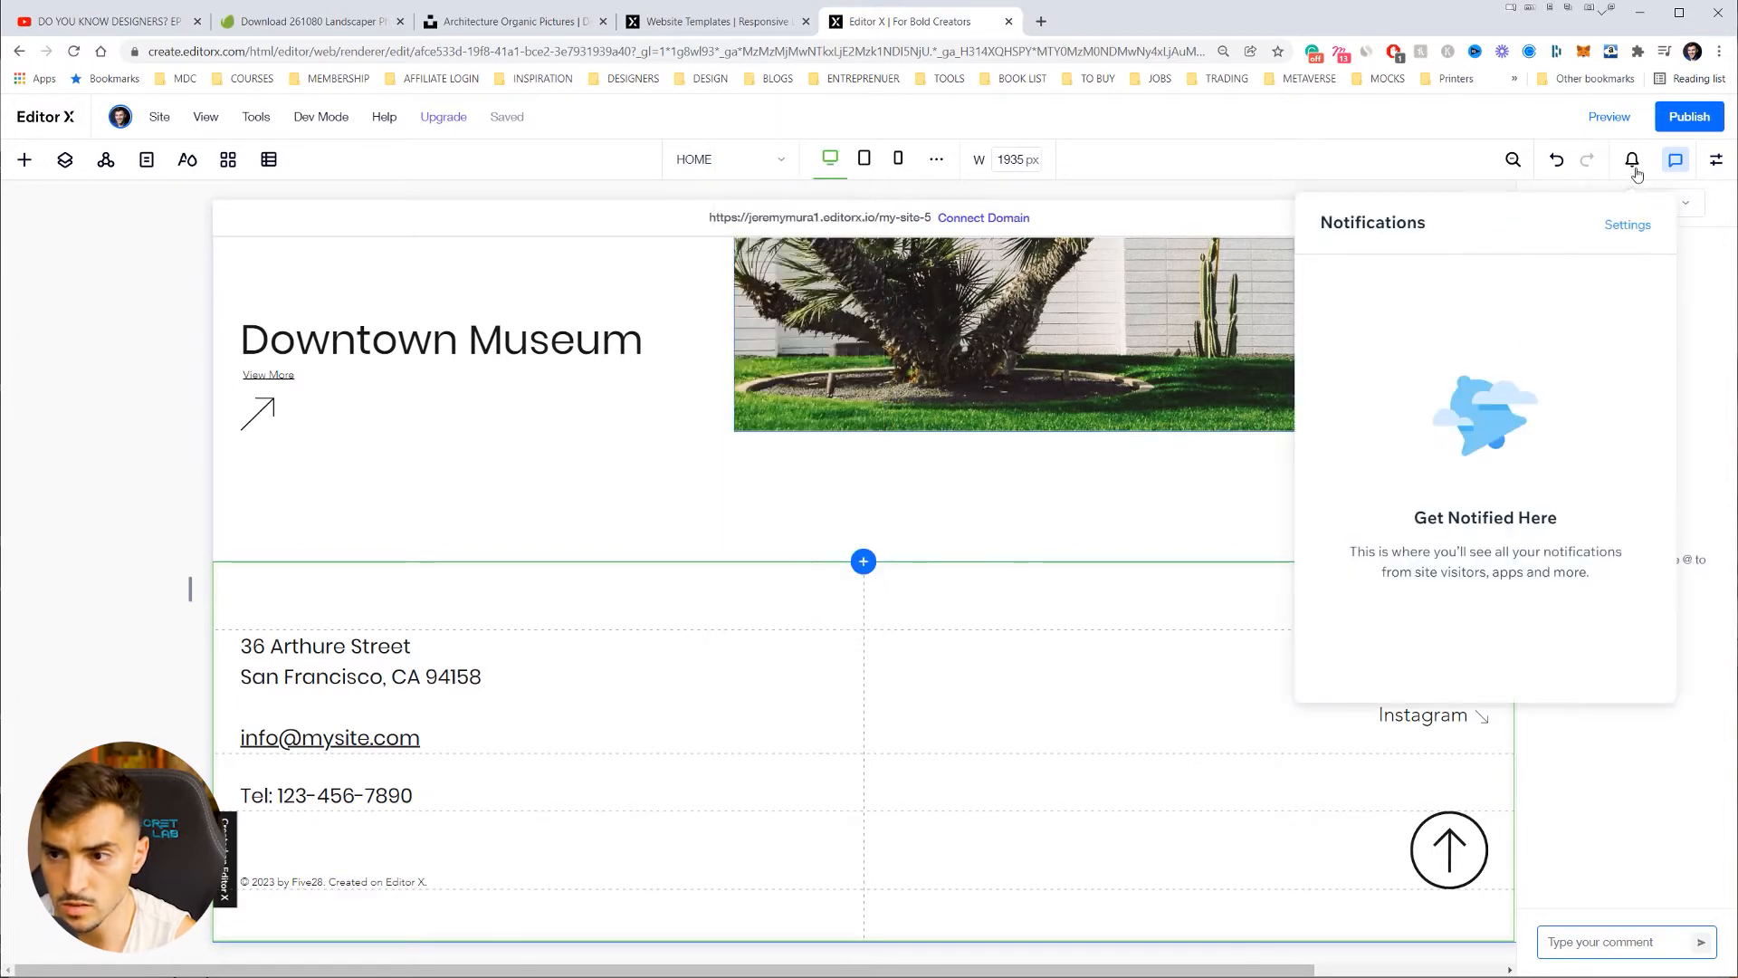
left_click(1716, 161)
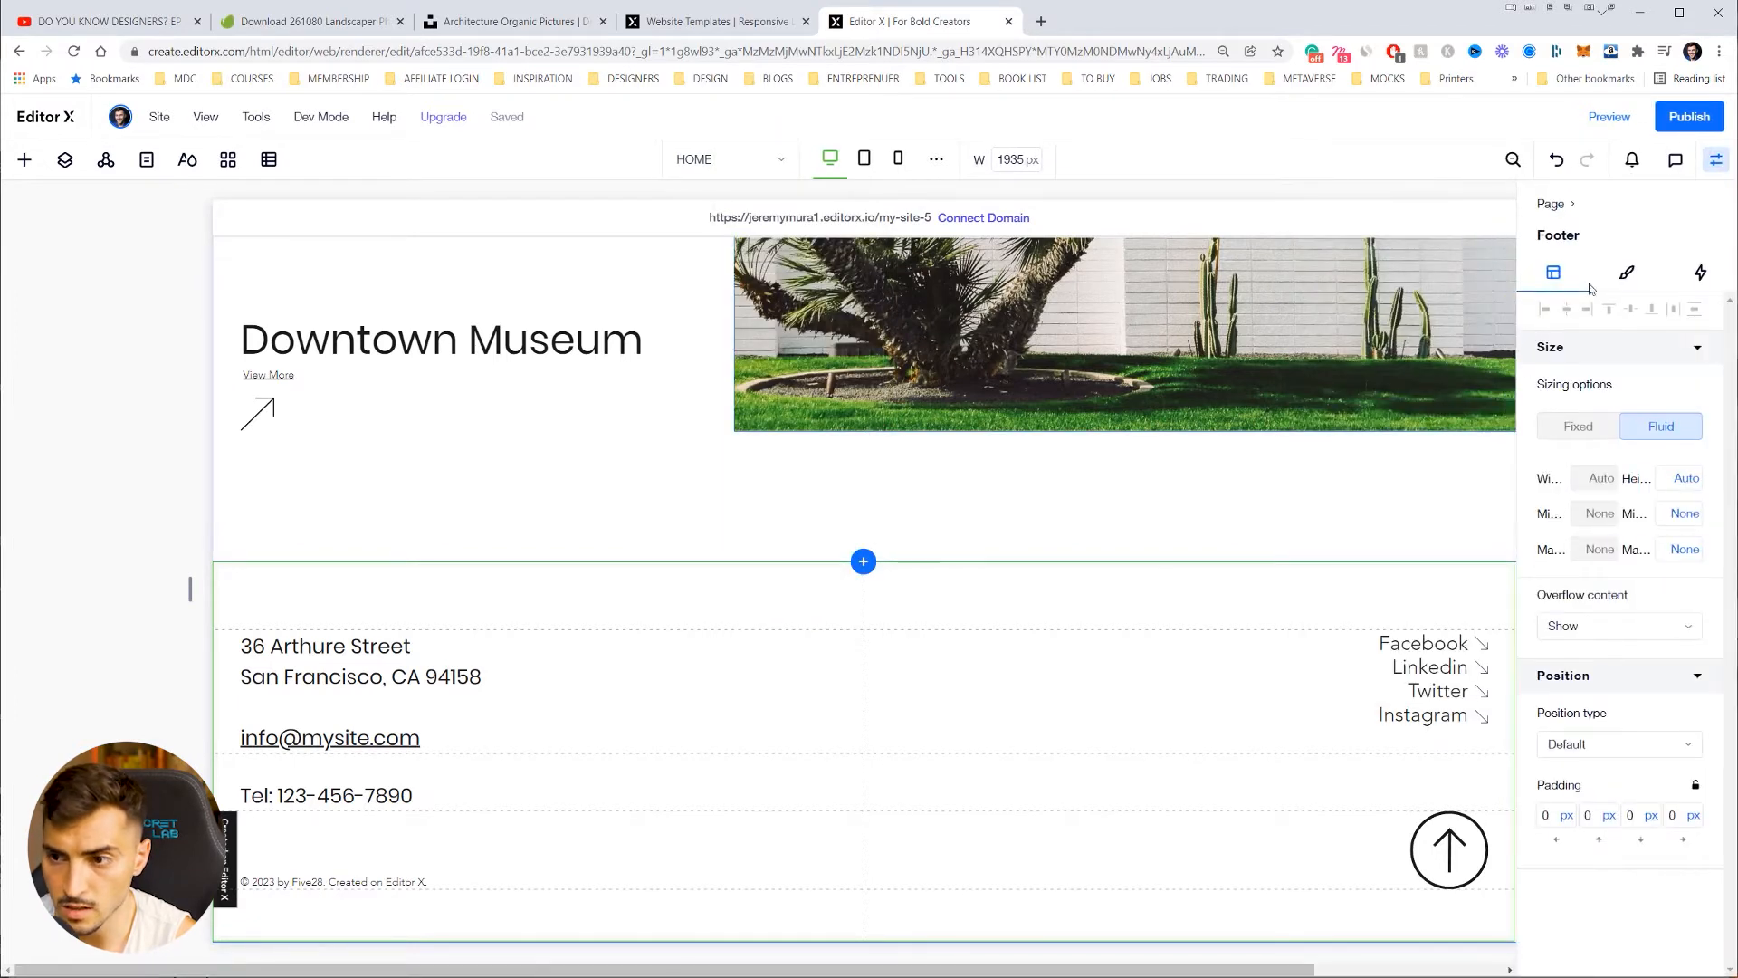
left_click(1627, 273)
left_click(1590, 388)
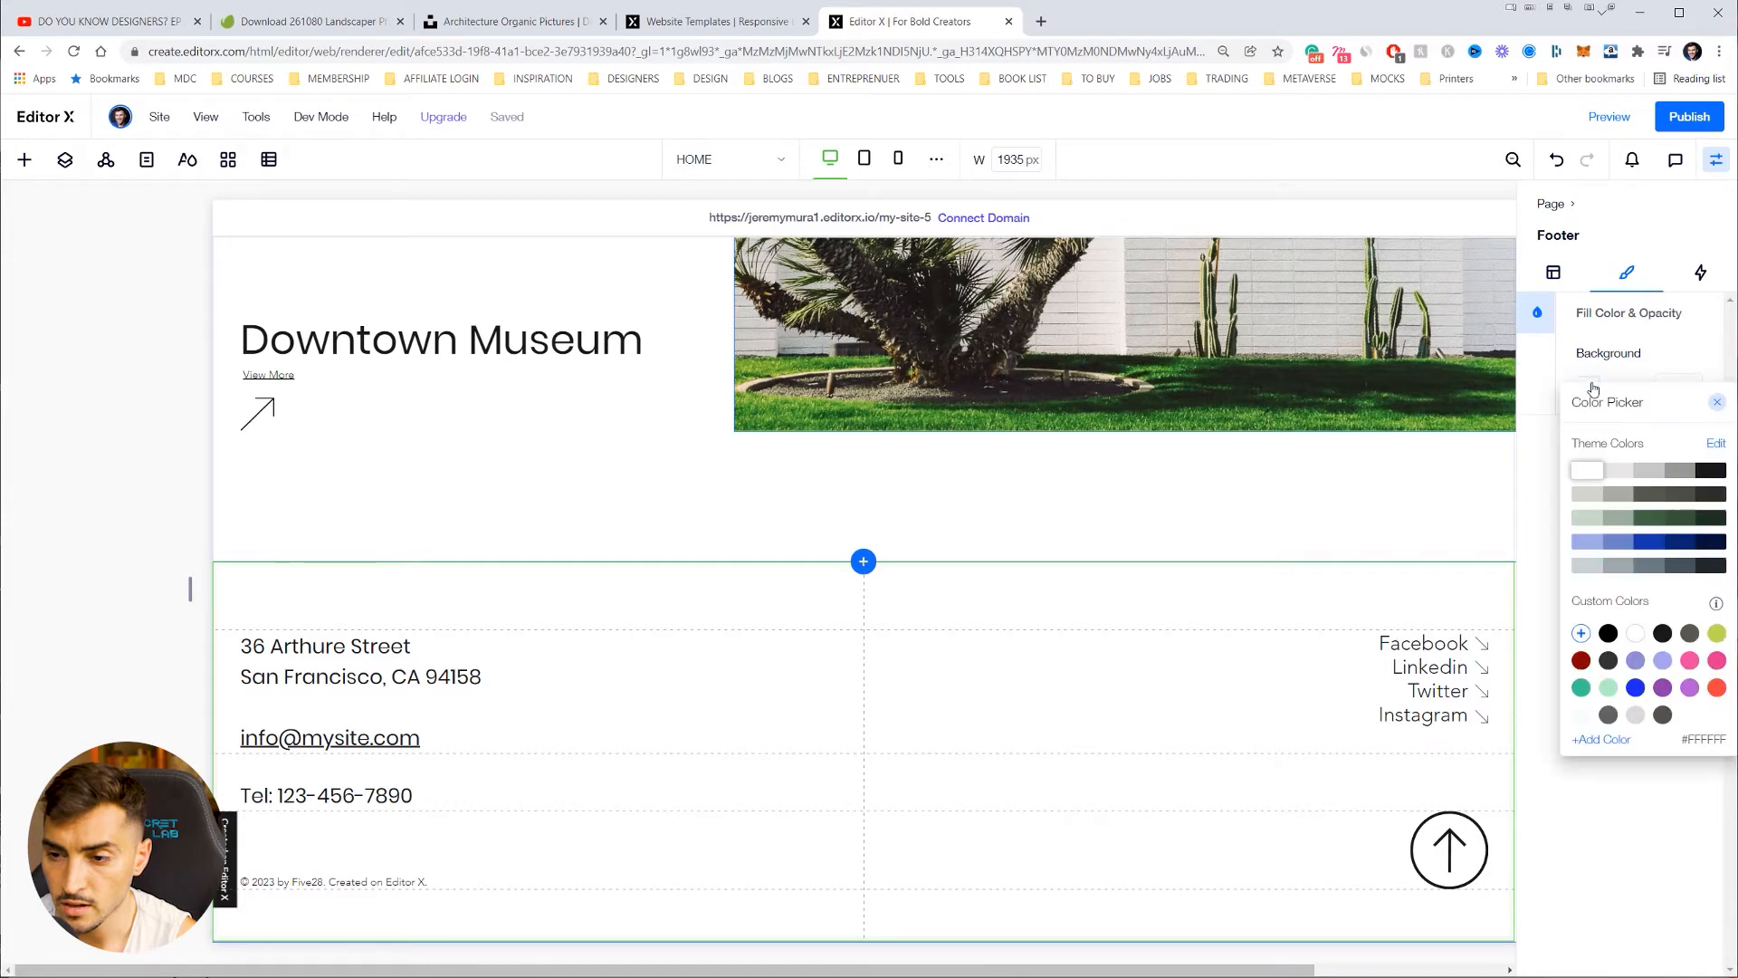
left_click(1610, 473)
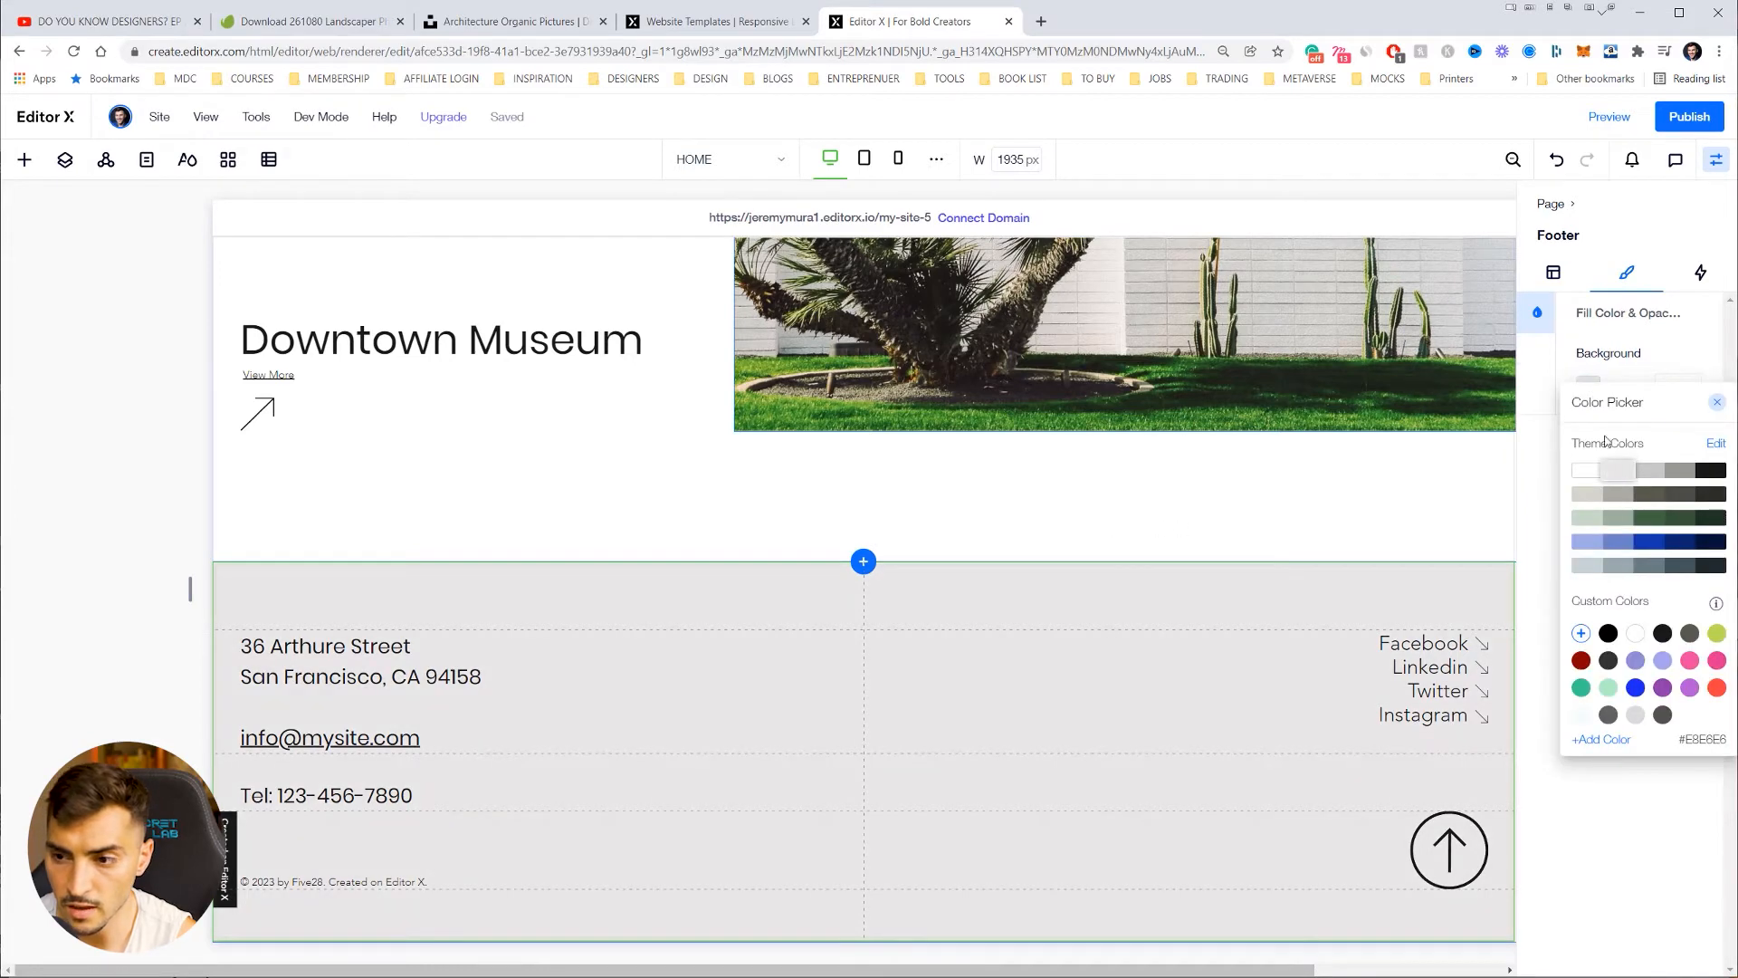
left_click(1416, 477)
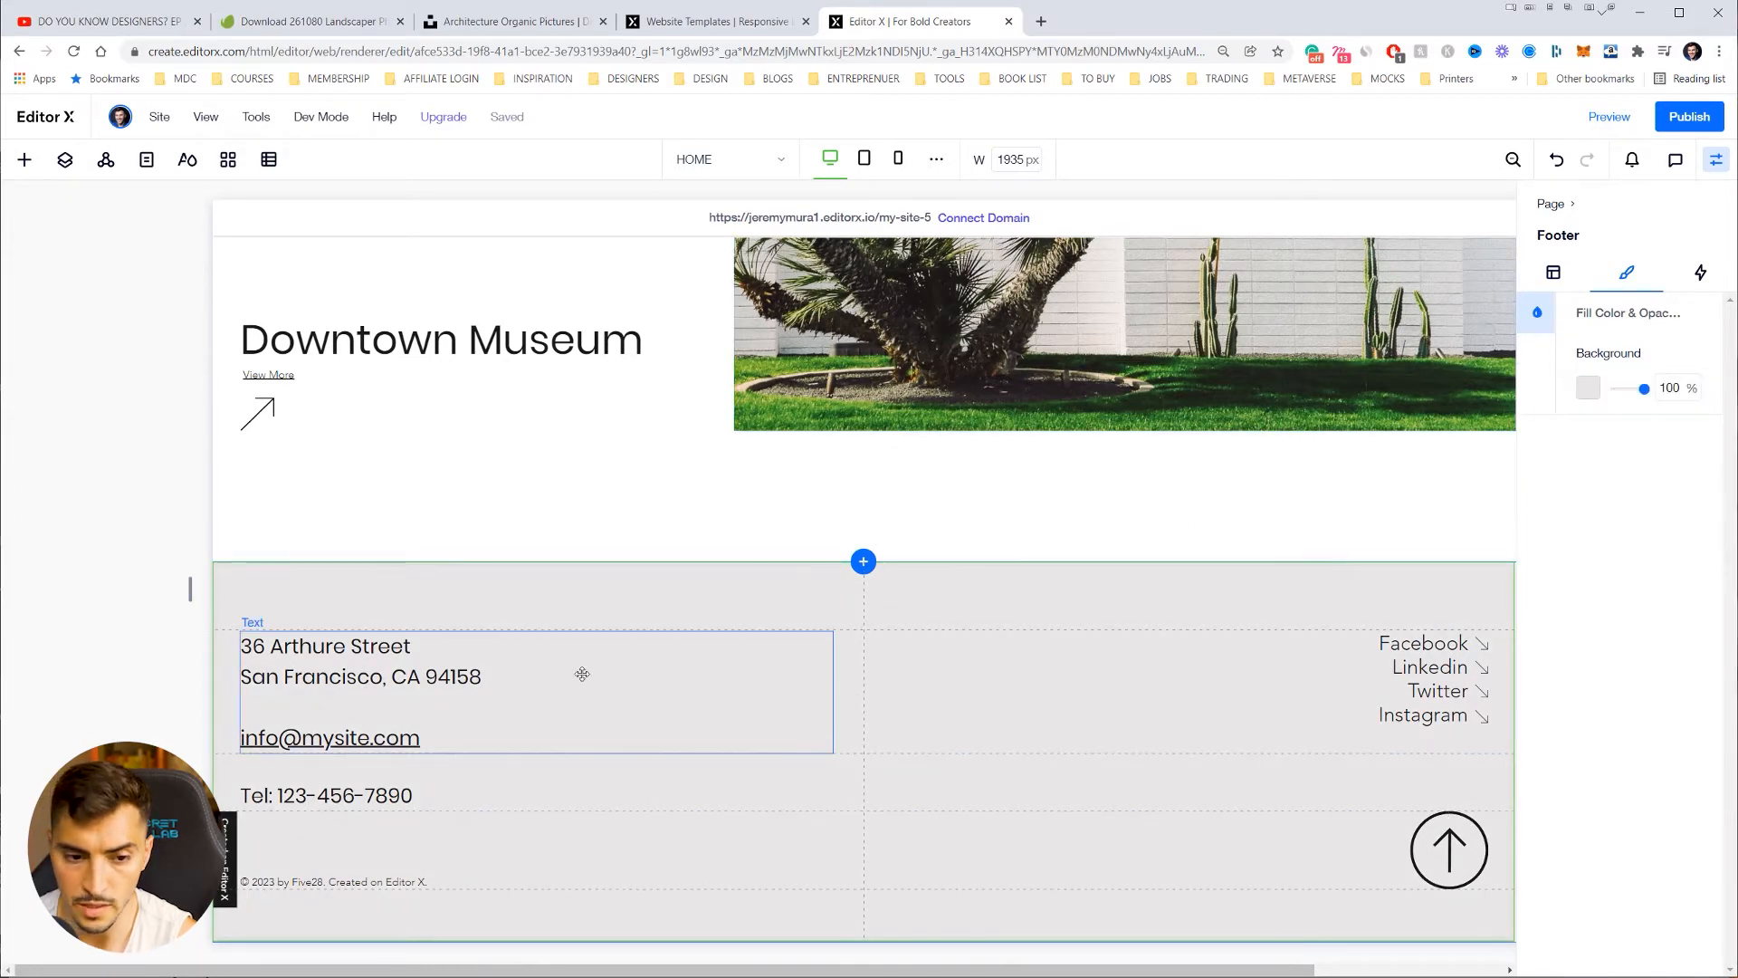
left_click(349, 668)
Step: Correct the street to Arthur and change the city line to Sydney, NSW with a new postcode
double_click(335, 651)
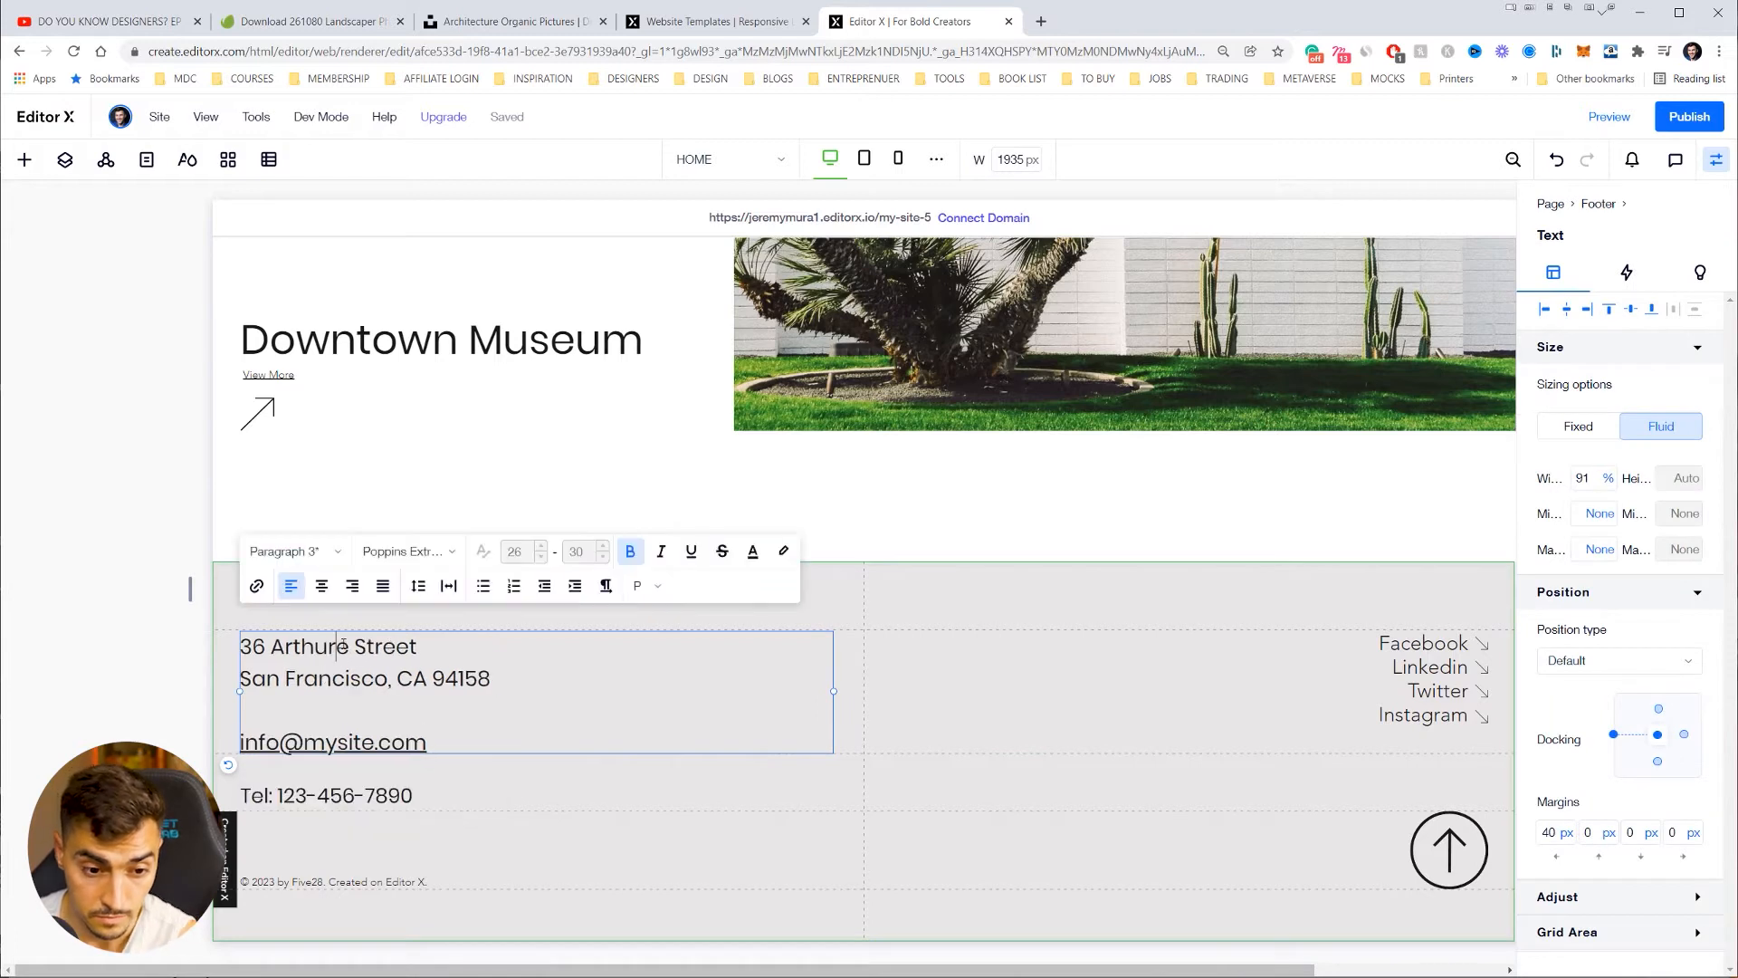
key("BackSpace")
left_click_drag(285, 682, 238, 685)
type("Sydney")
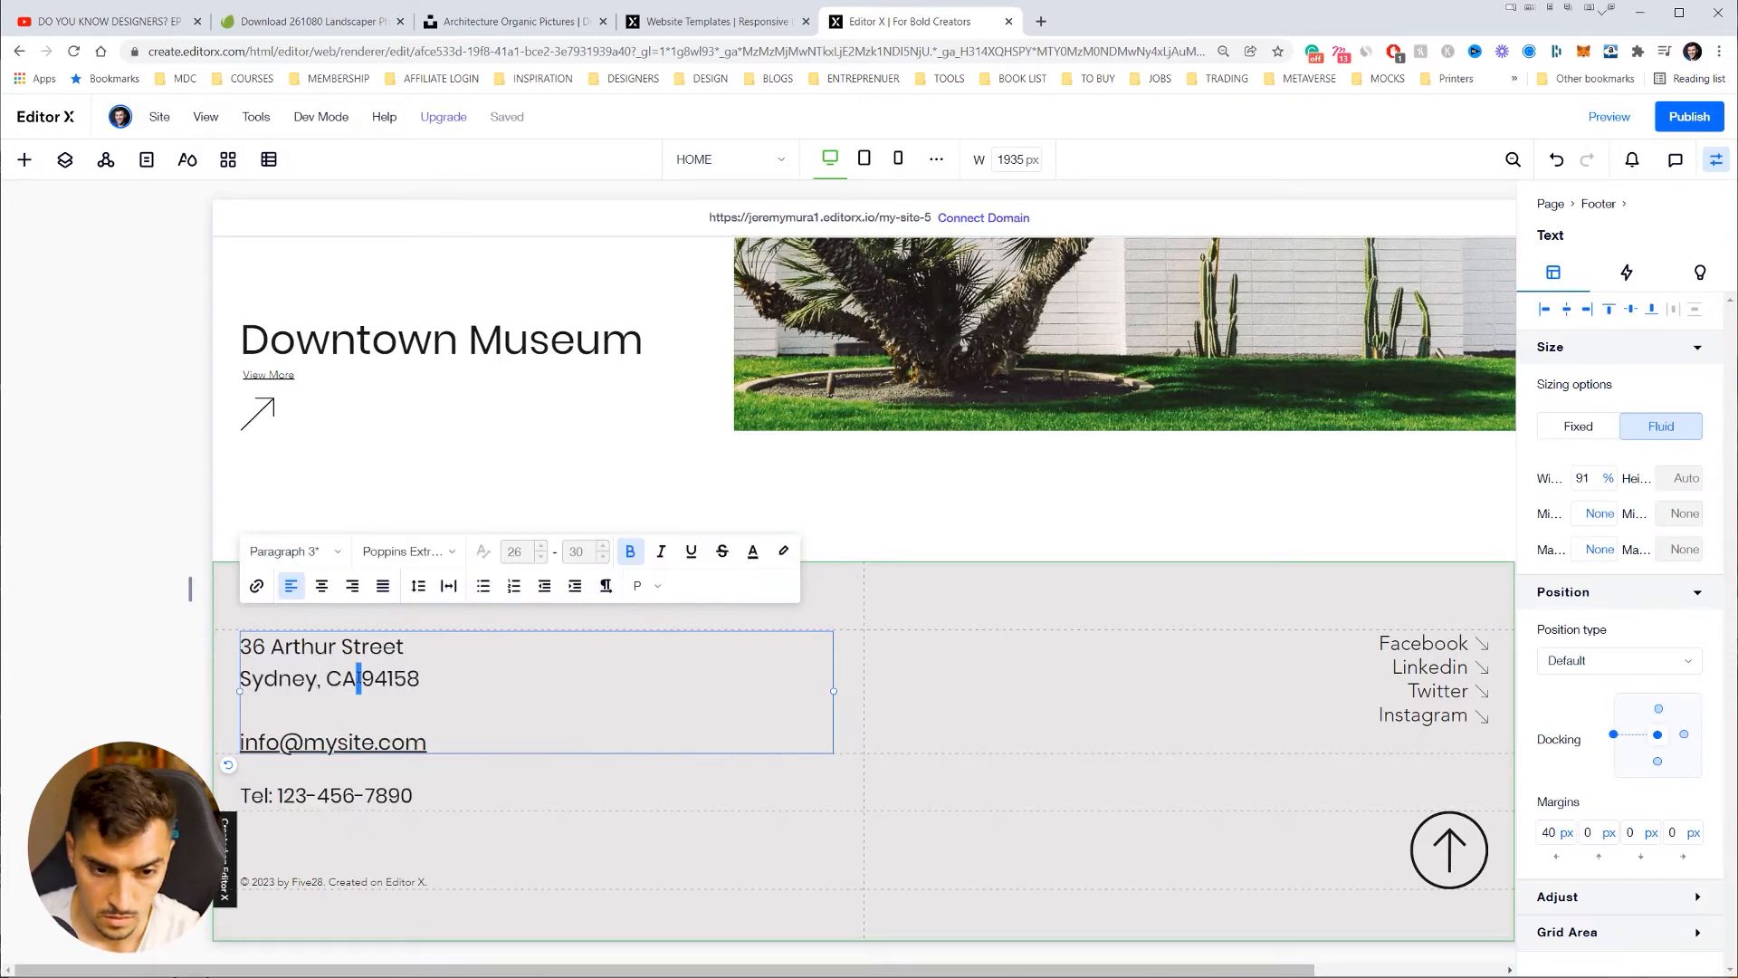
left_click_drag(358, 678, 328, 679)
type("NSW")
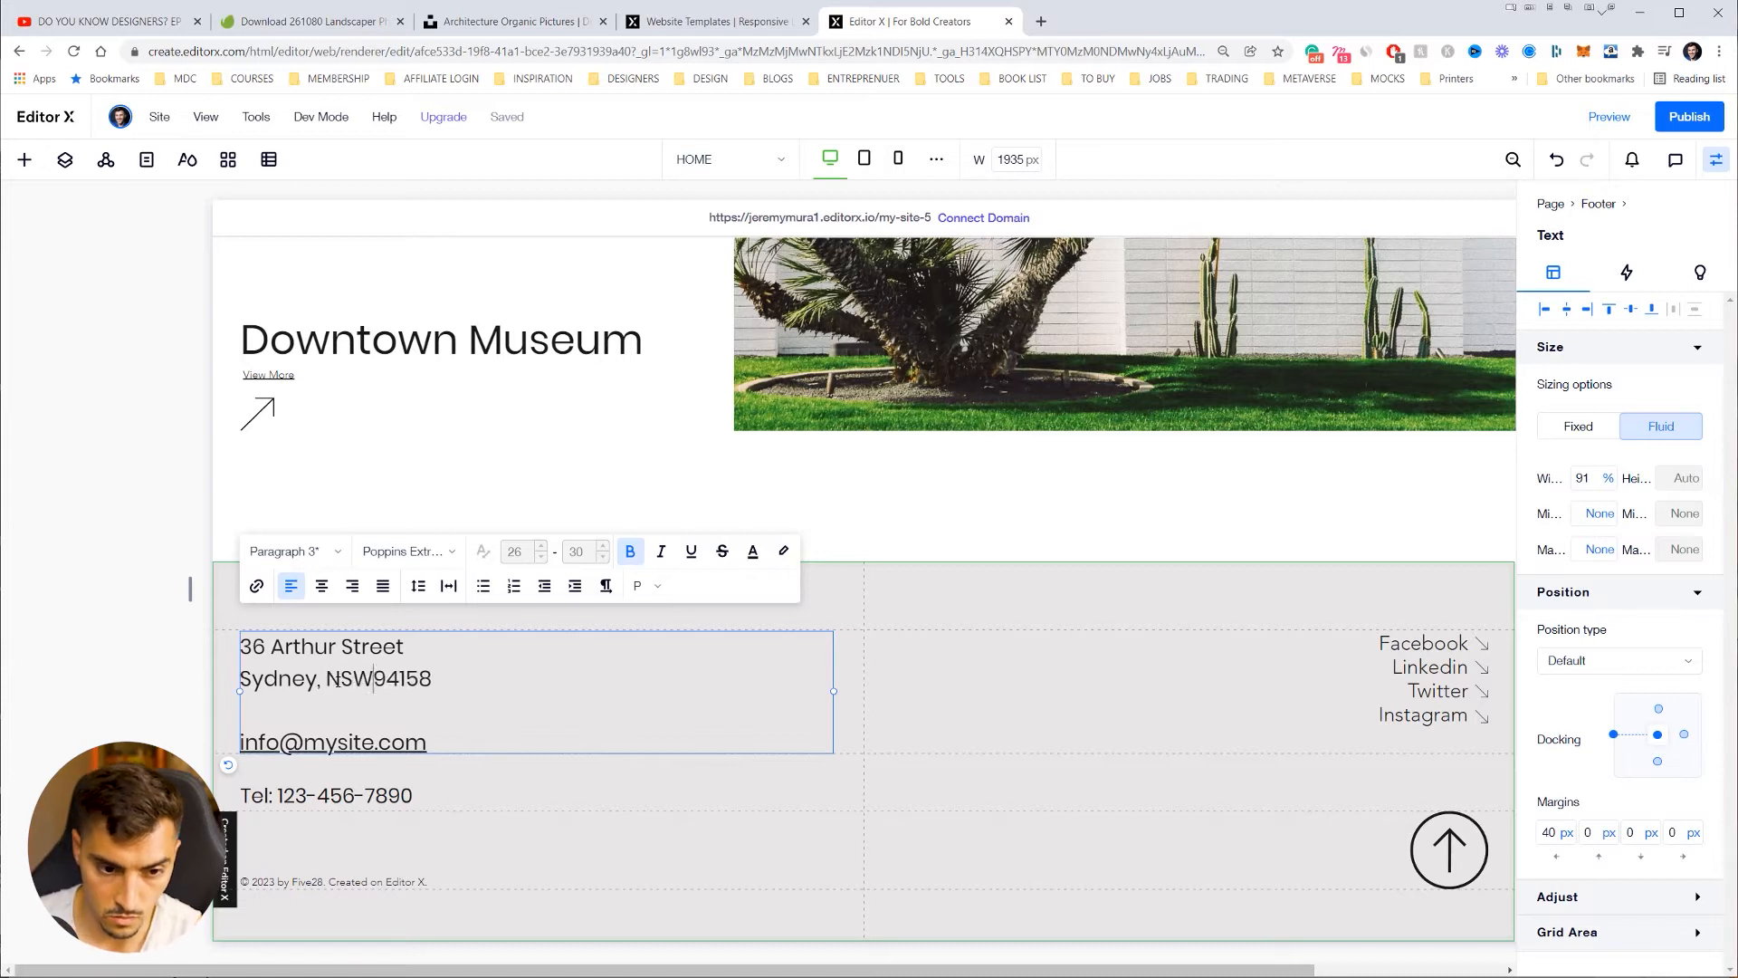
left_click_drag(437, 679, 392, 685)
type("2100")
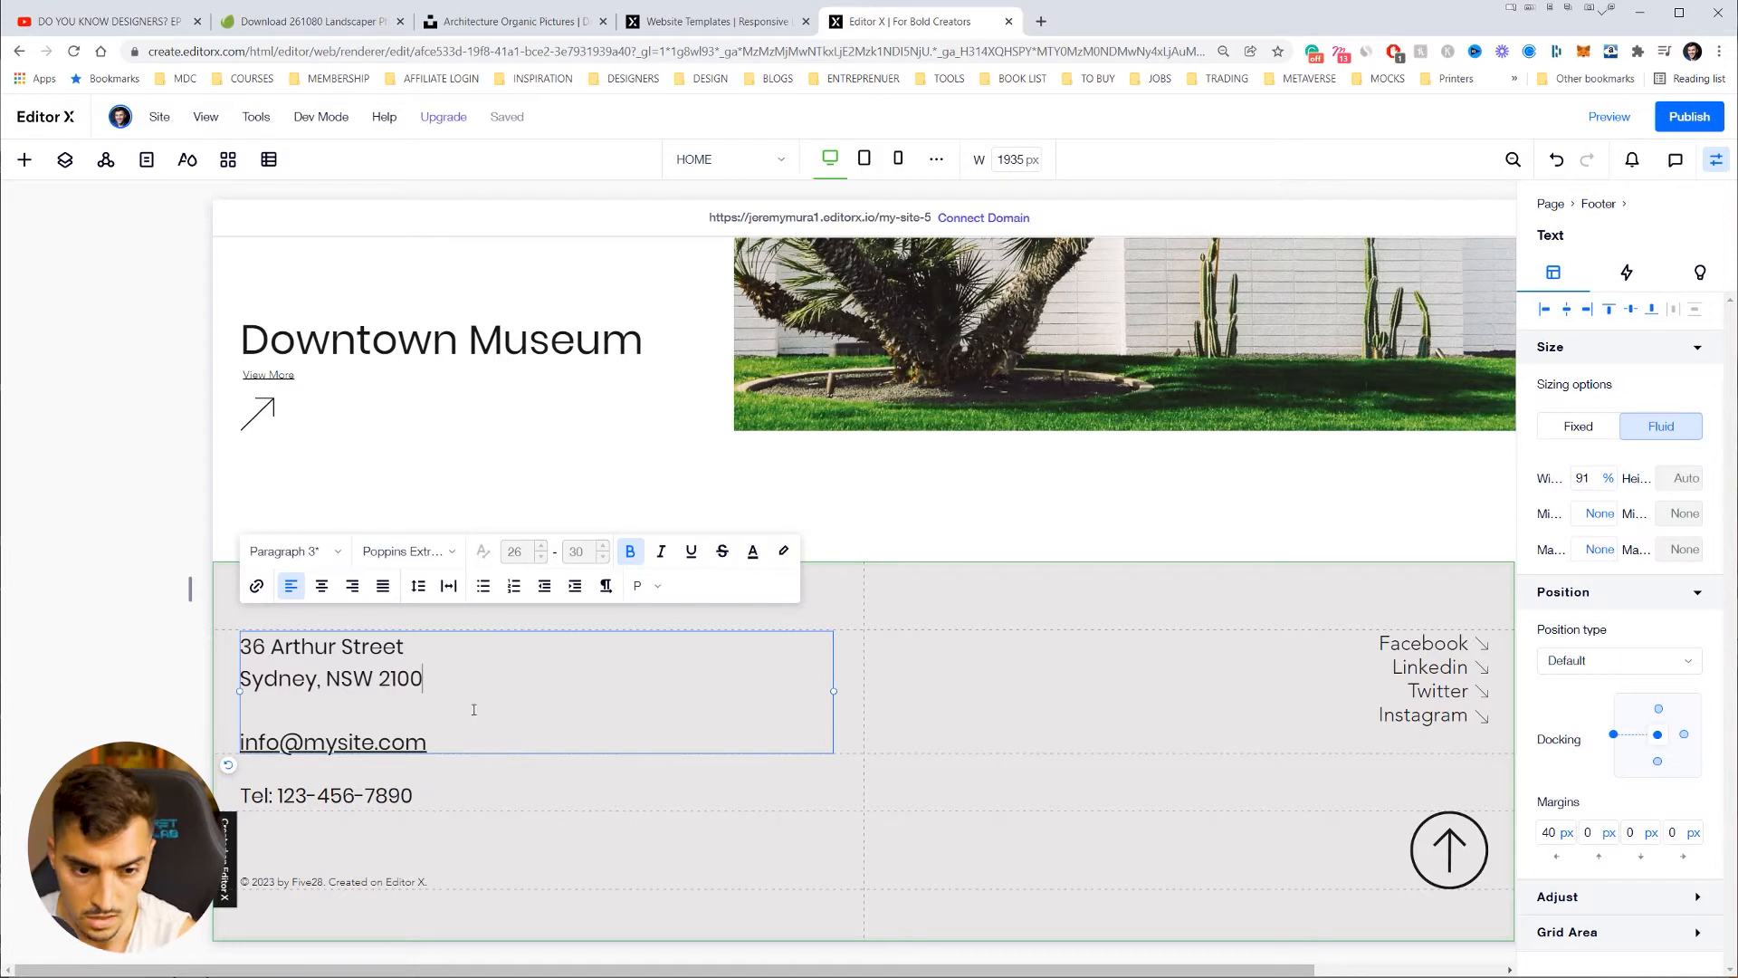
Step: Update the footer contact e-mail to use the Shiftr name and an Australian domain
left_click_drag(281, 743, 237, 745)
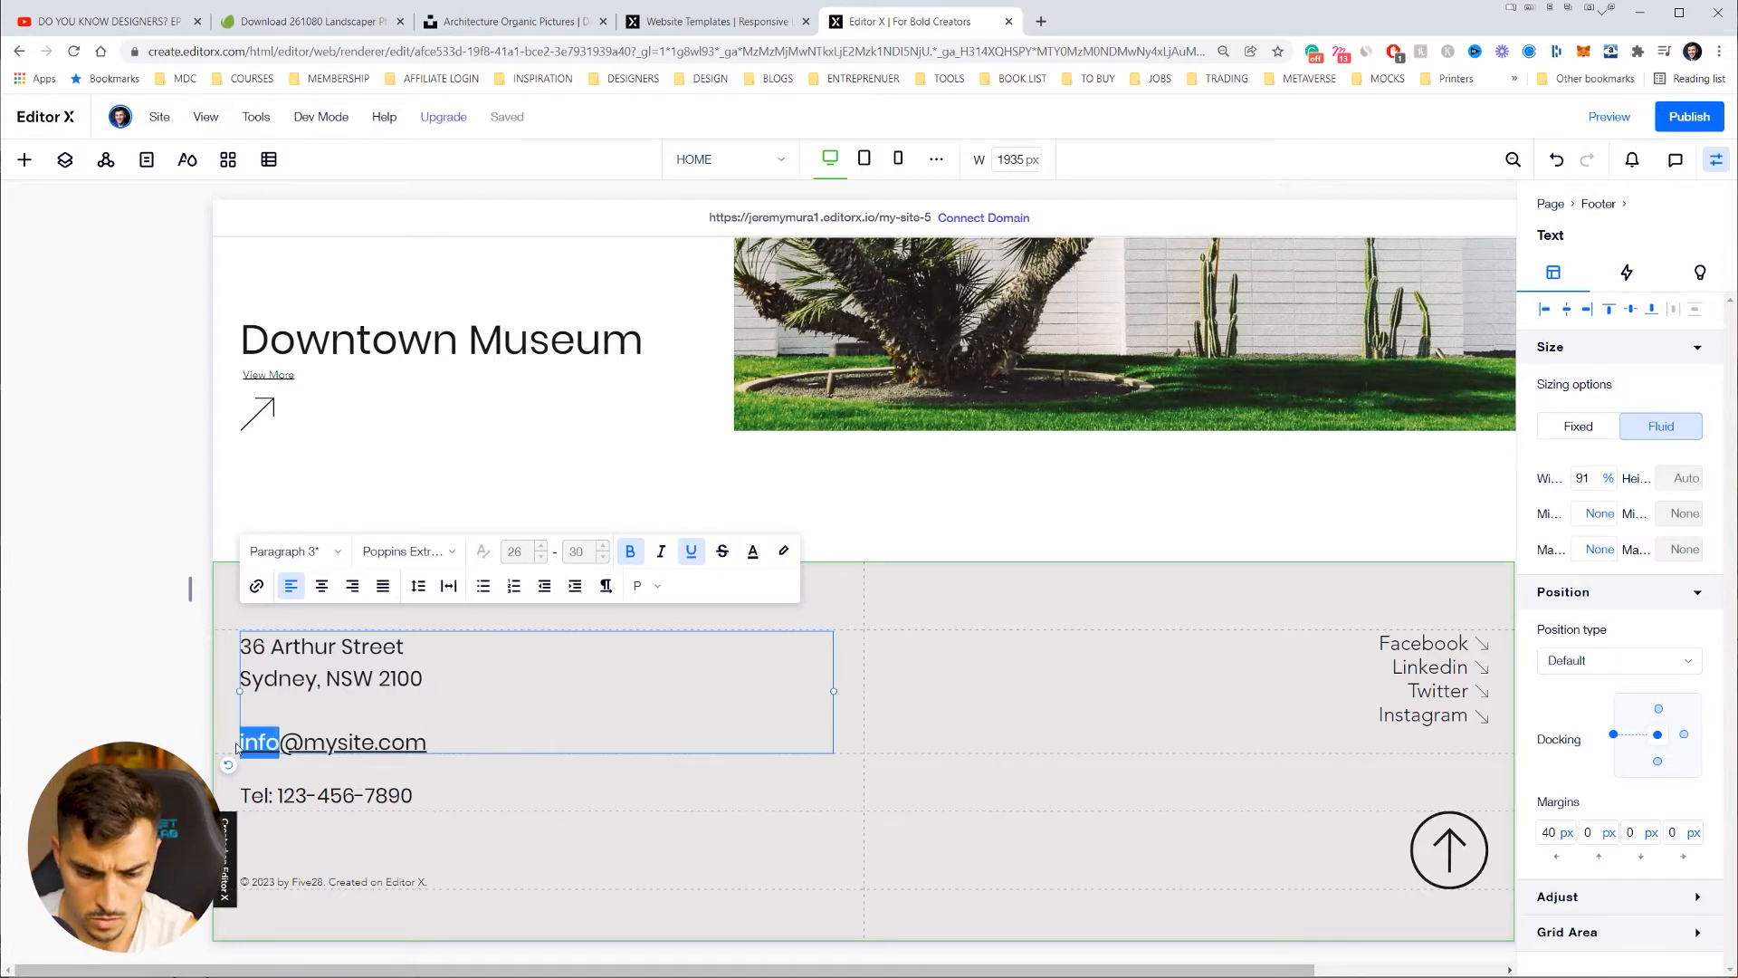
type("SHIF")
key("BackSpace")
key("BackSpace")
key("BackSpace")
type("hiftr")
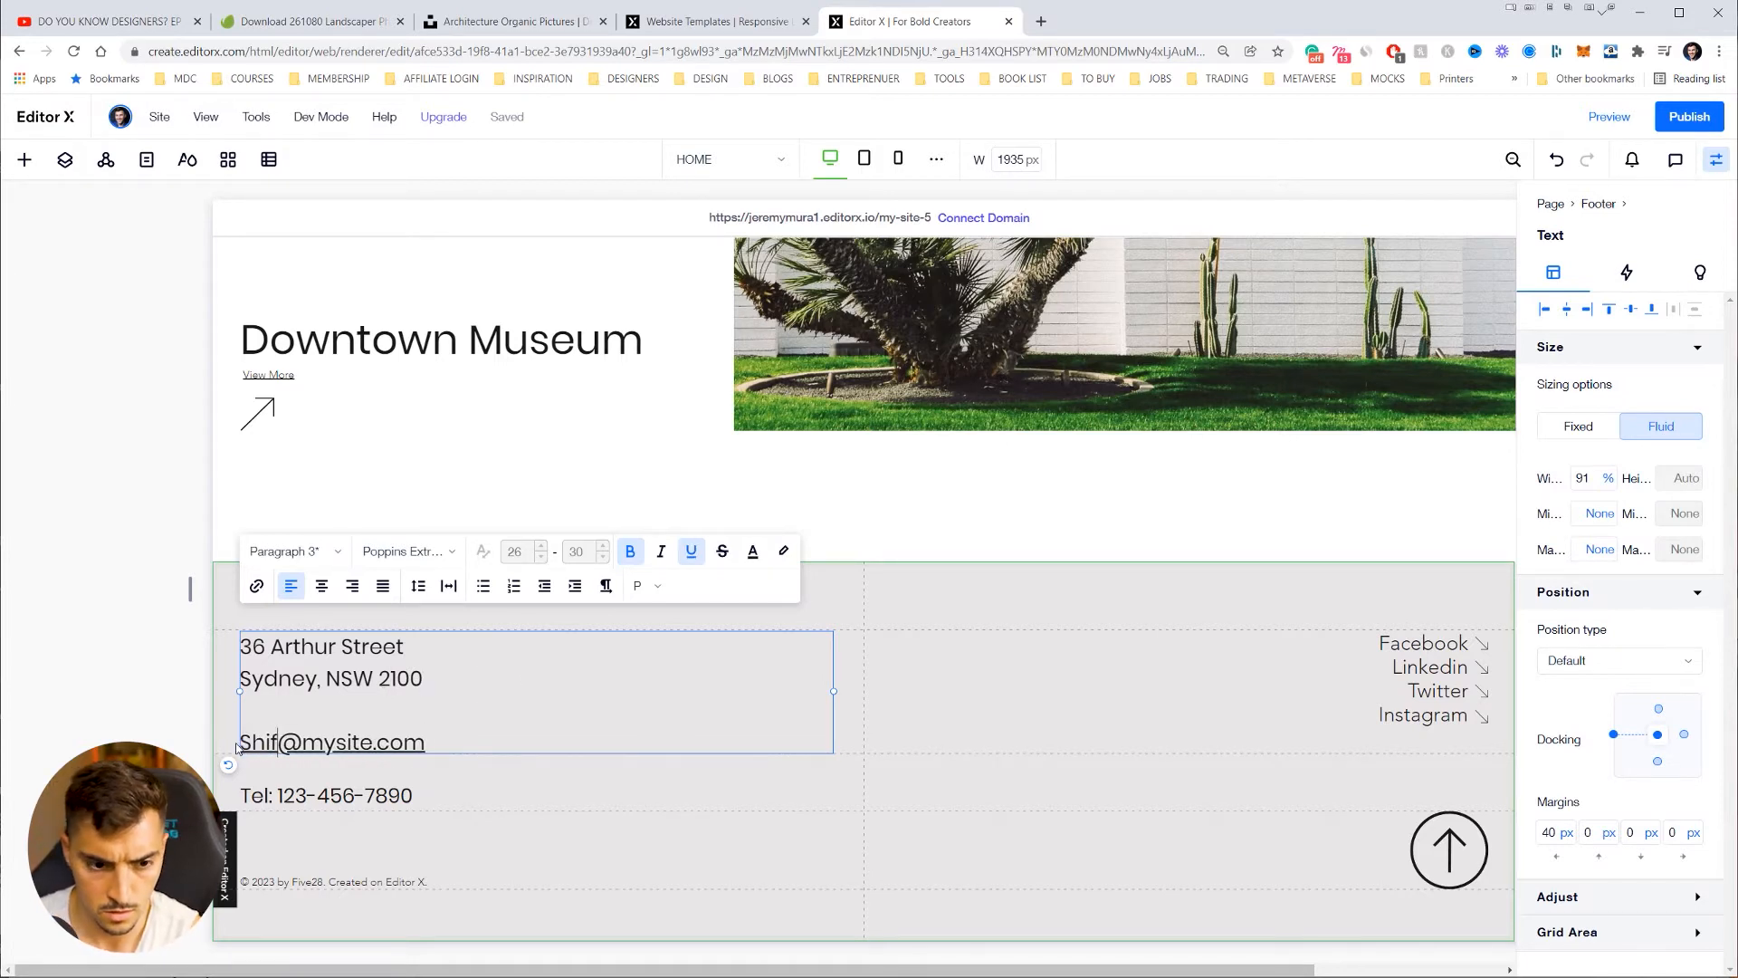
left_click_drag(443, 744, 318, 744)
type(".com.au")
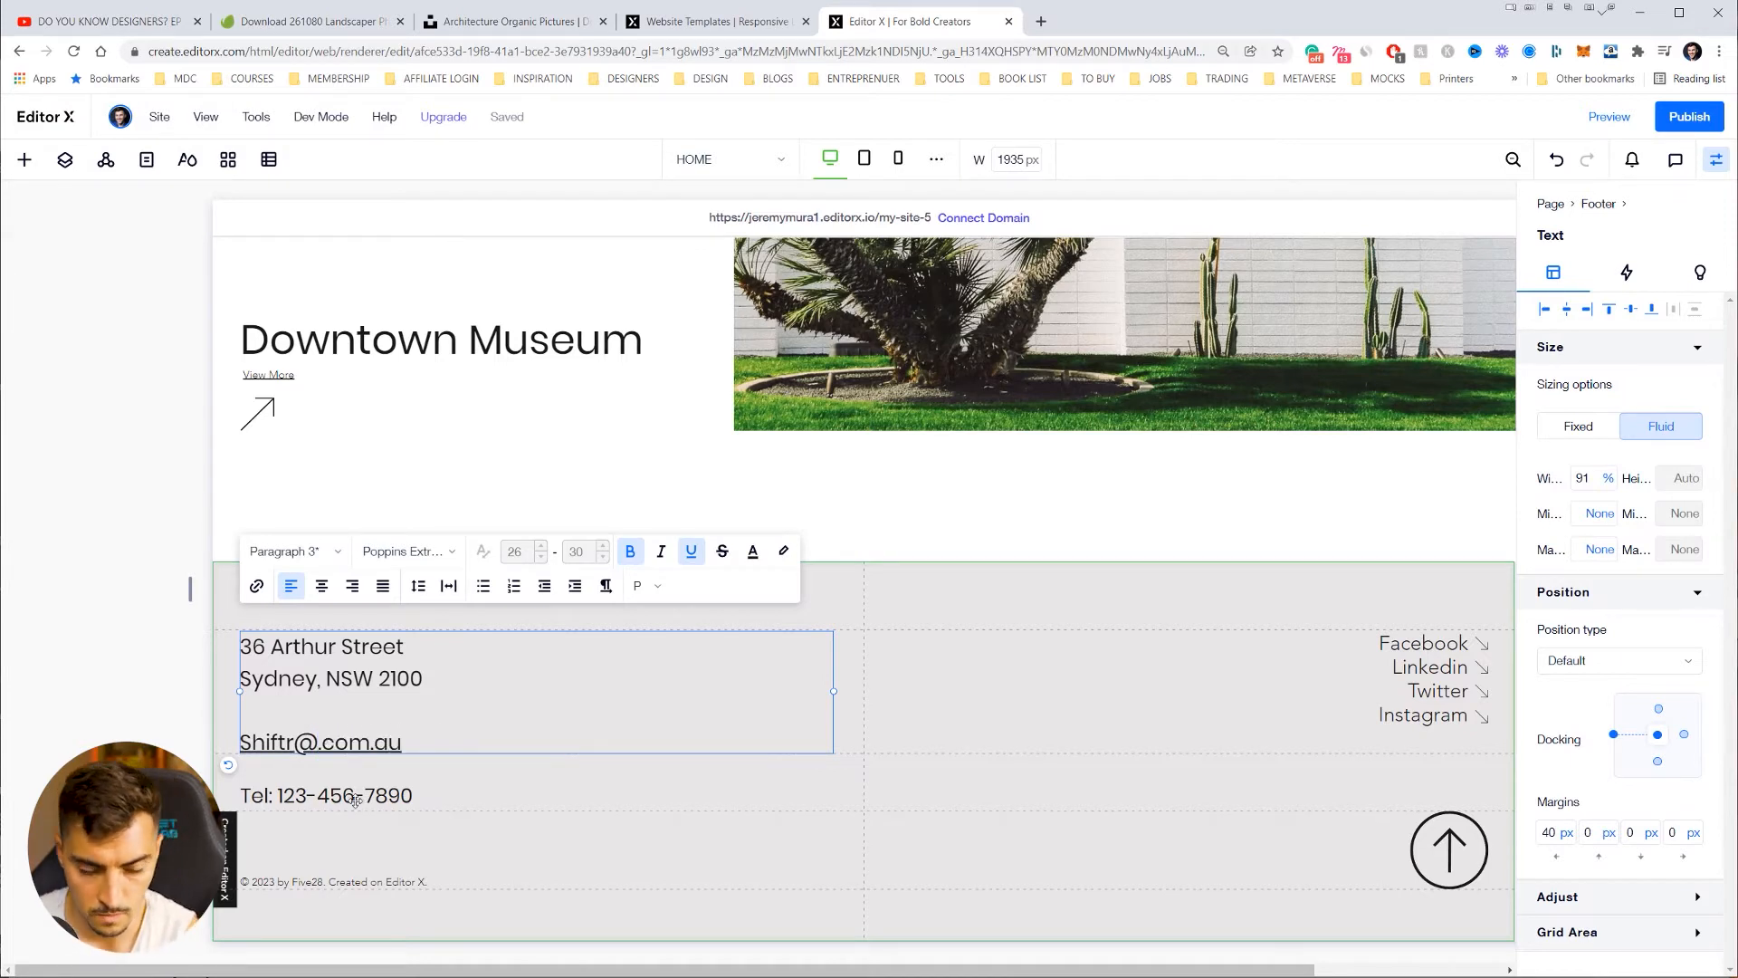
Step: Replace the old telephone number with the new Sydney +61 contact number
left_click(356, 799)
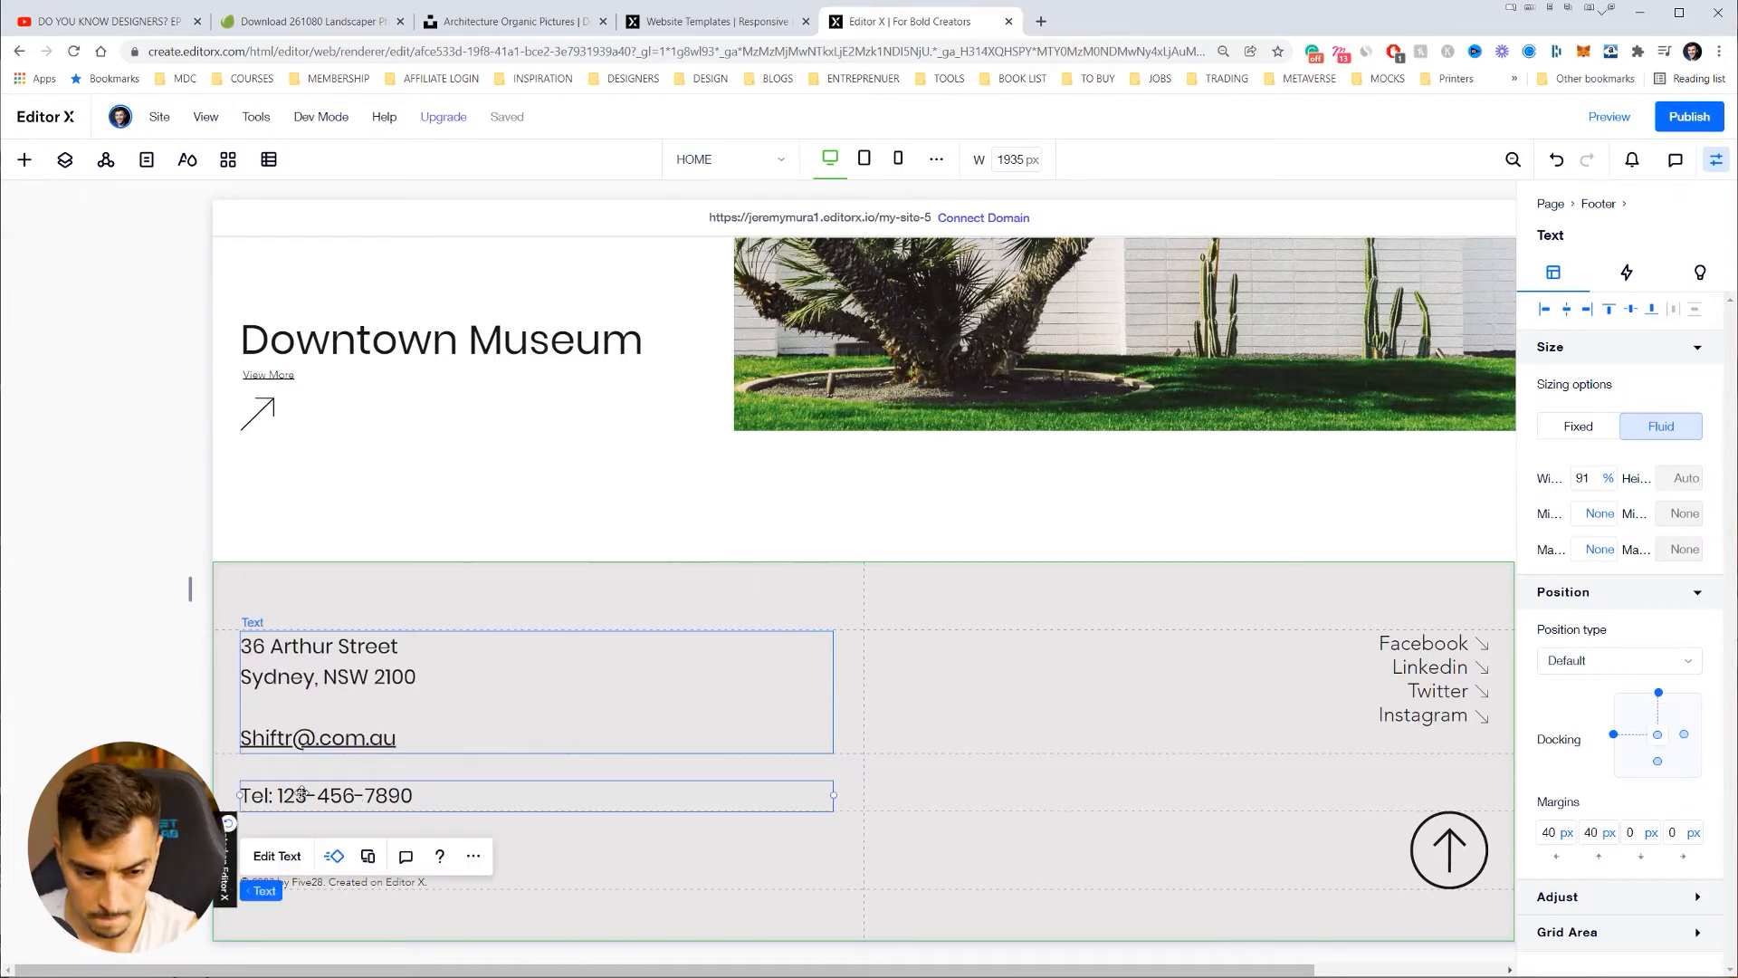
double_click(355, 799)
left_click(296, 796)
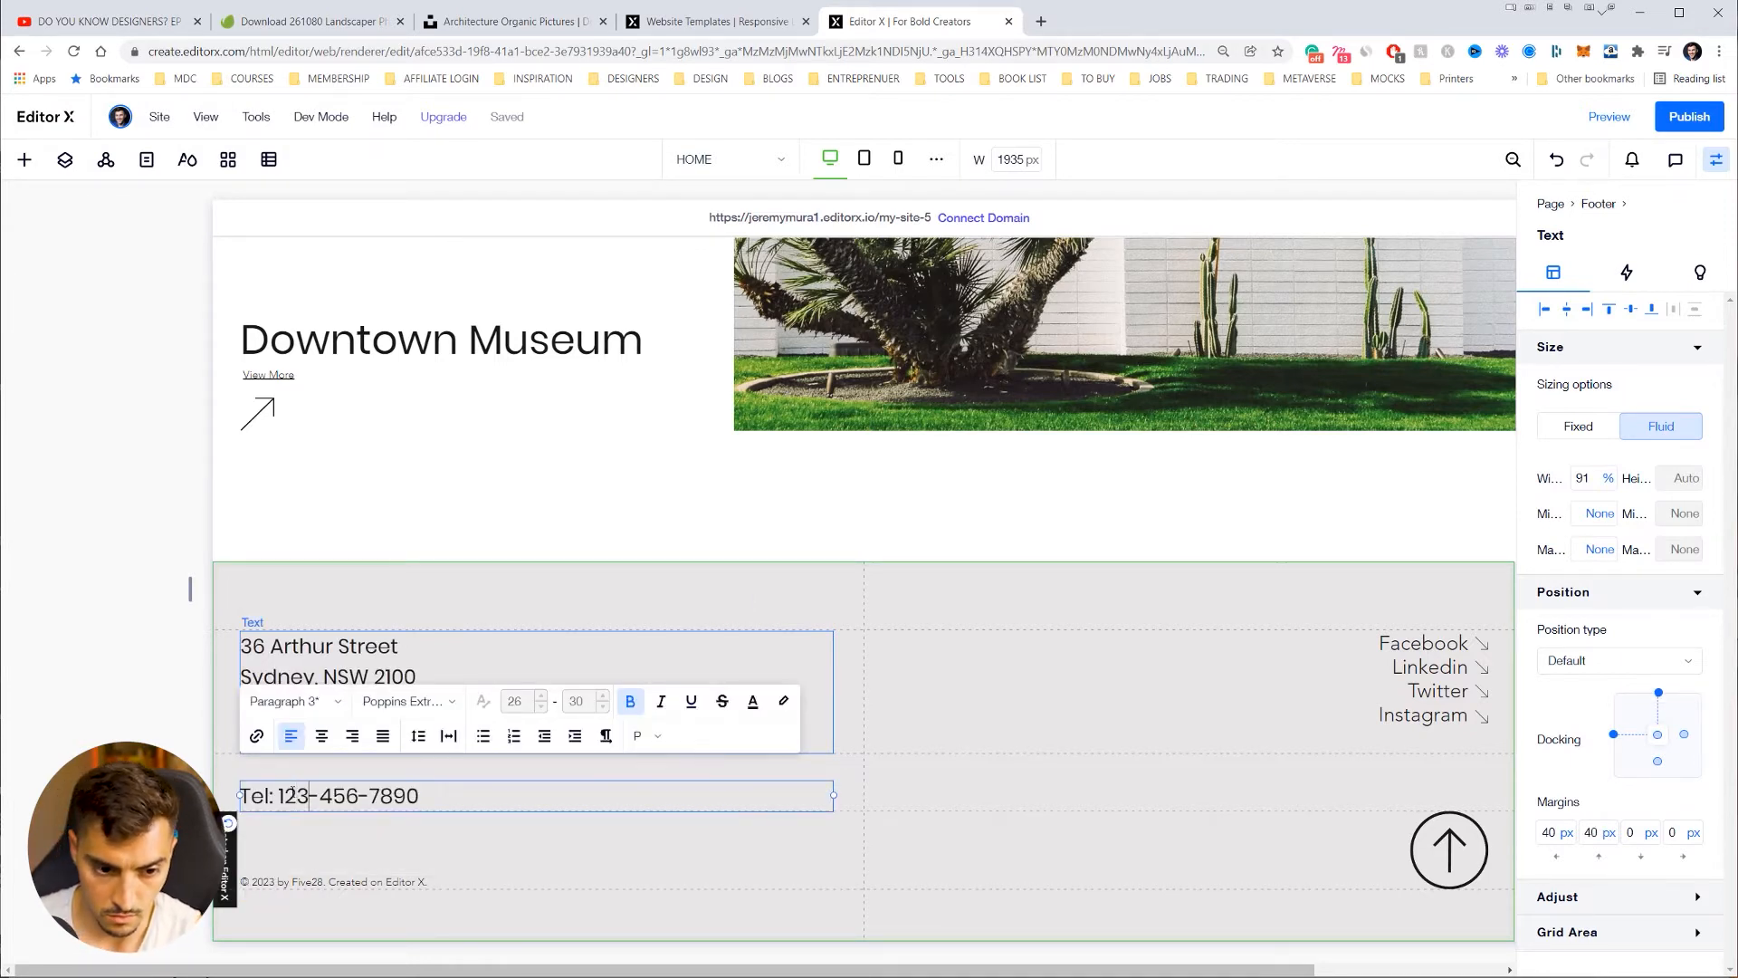
left_click_drag(310, 792, 503, 801)
key("BackSpace")
key("BackSpace")
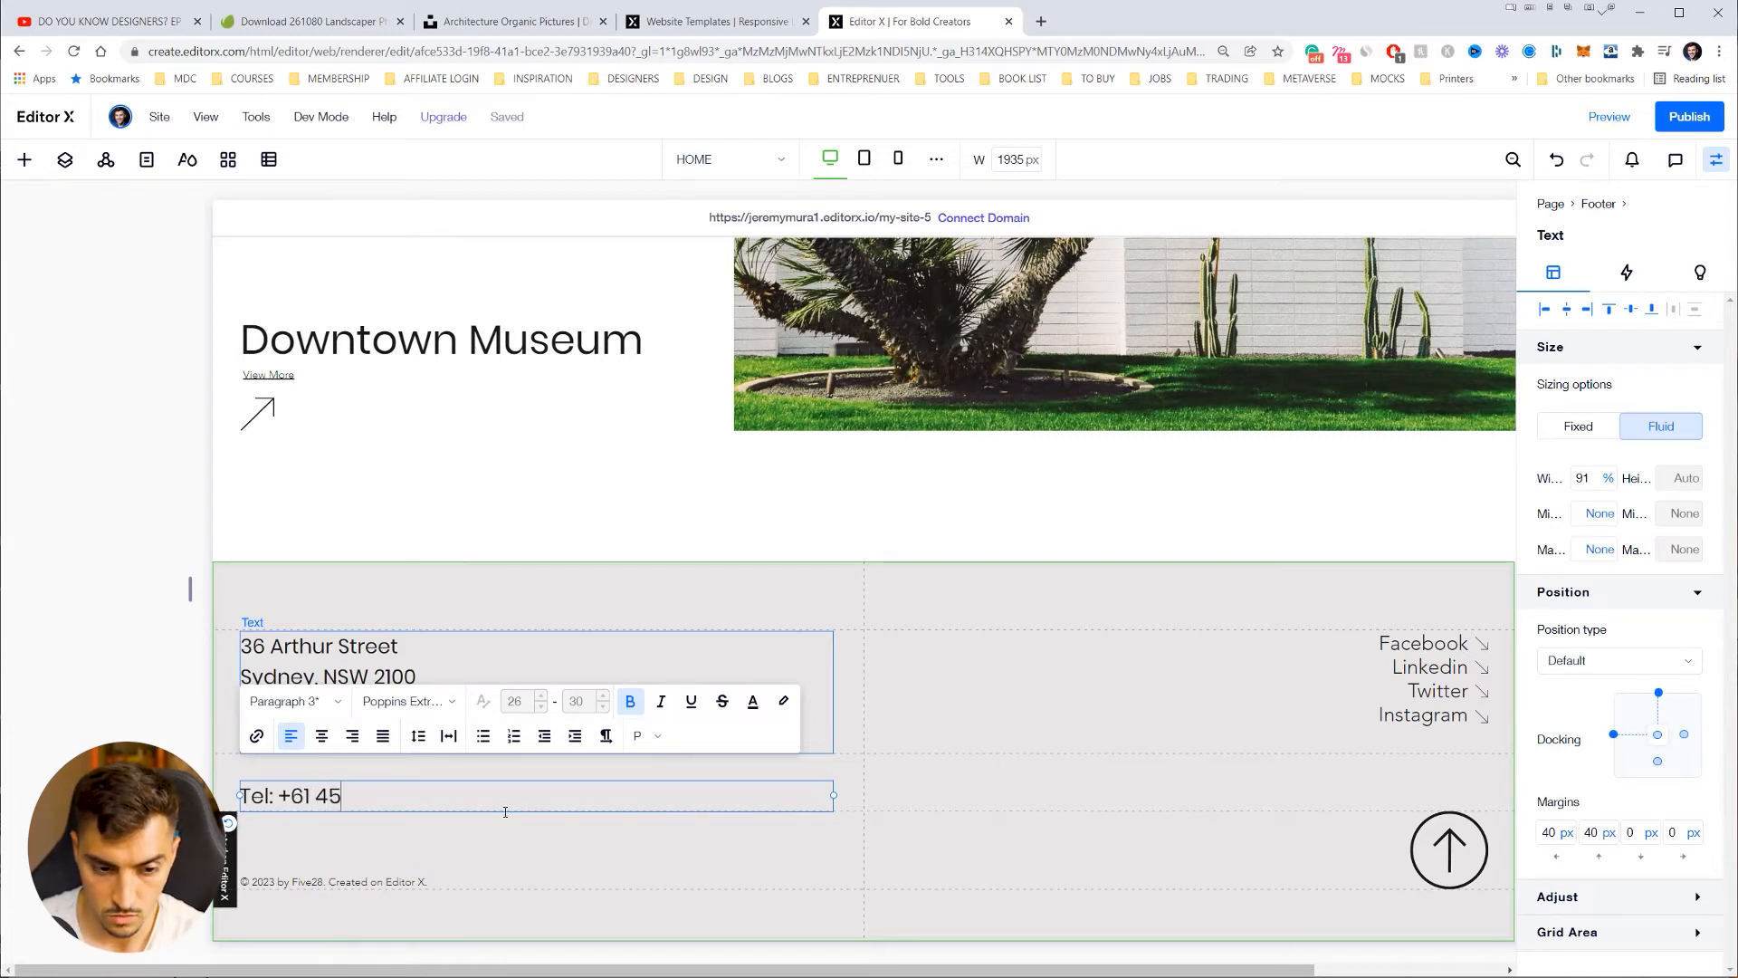
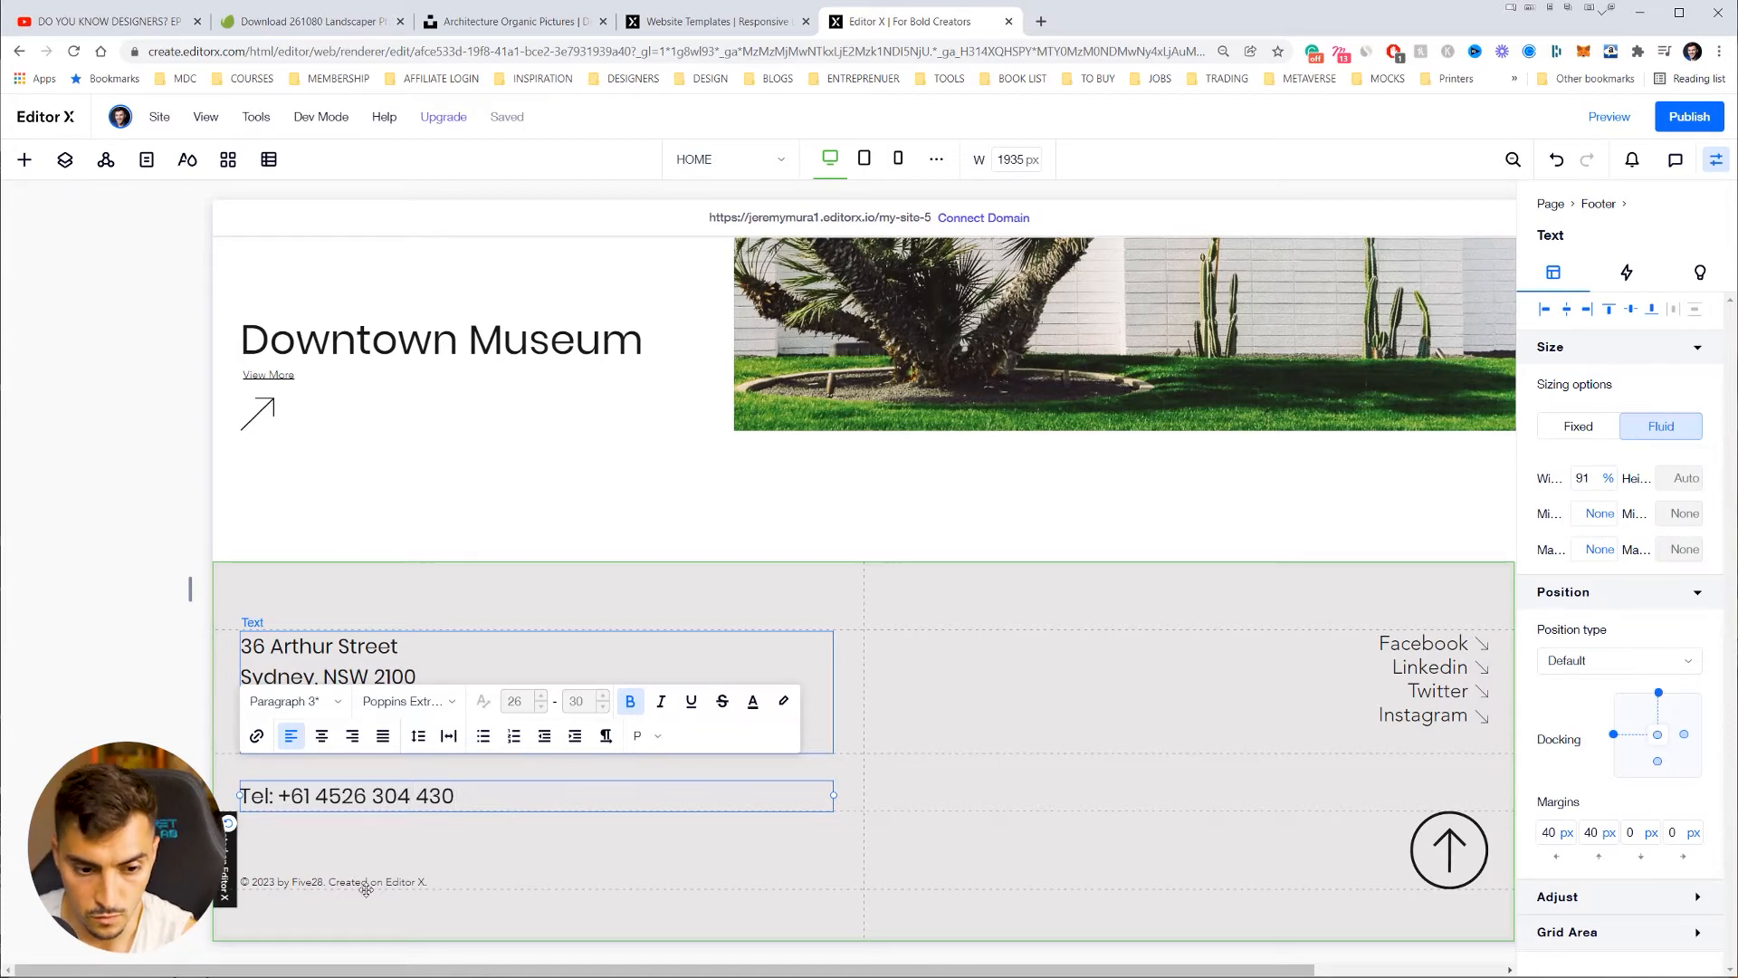
left_click(310, 881)
Step: Edit the copyright line to credit the site owner instead of Five28
left_click(342, 867)
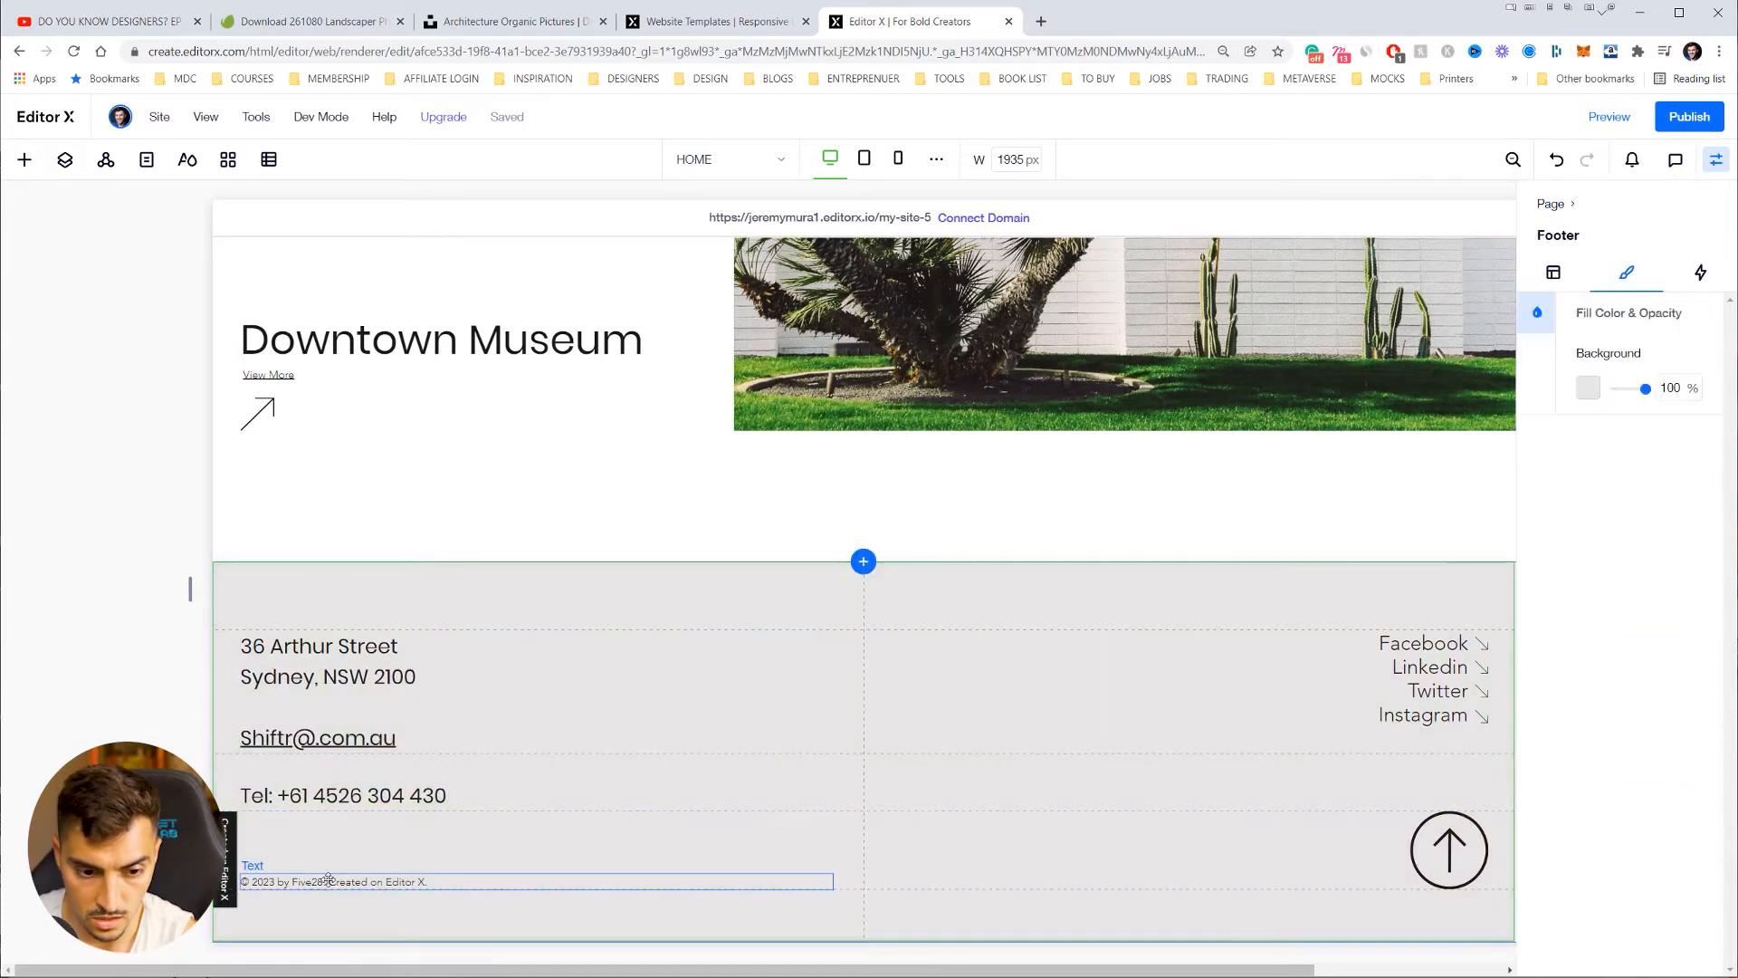
left_click(323, 881)
double_click(312, 881)
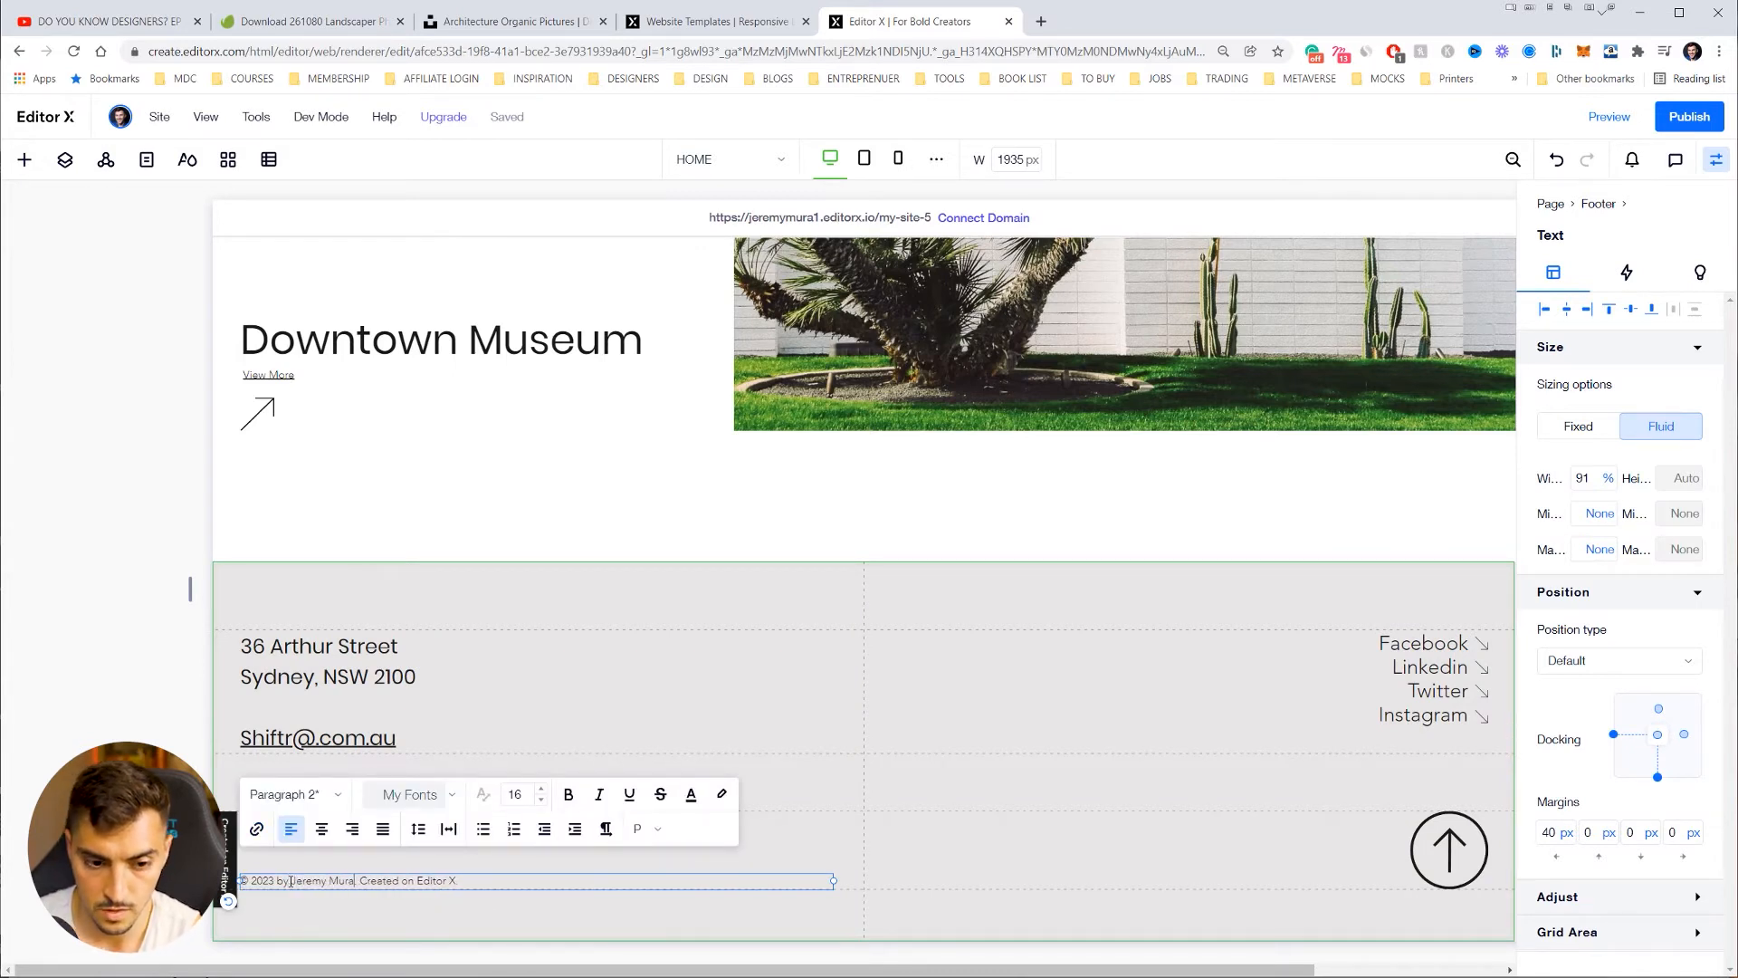
left_click(912, 765)
Step: Inspect the footer's up-arrow and social link elements and check the social link's interaction options
left_click(1448, 846)
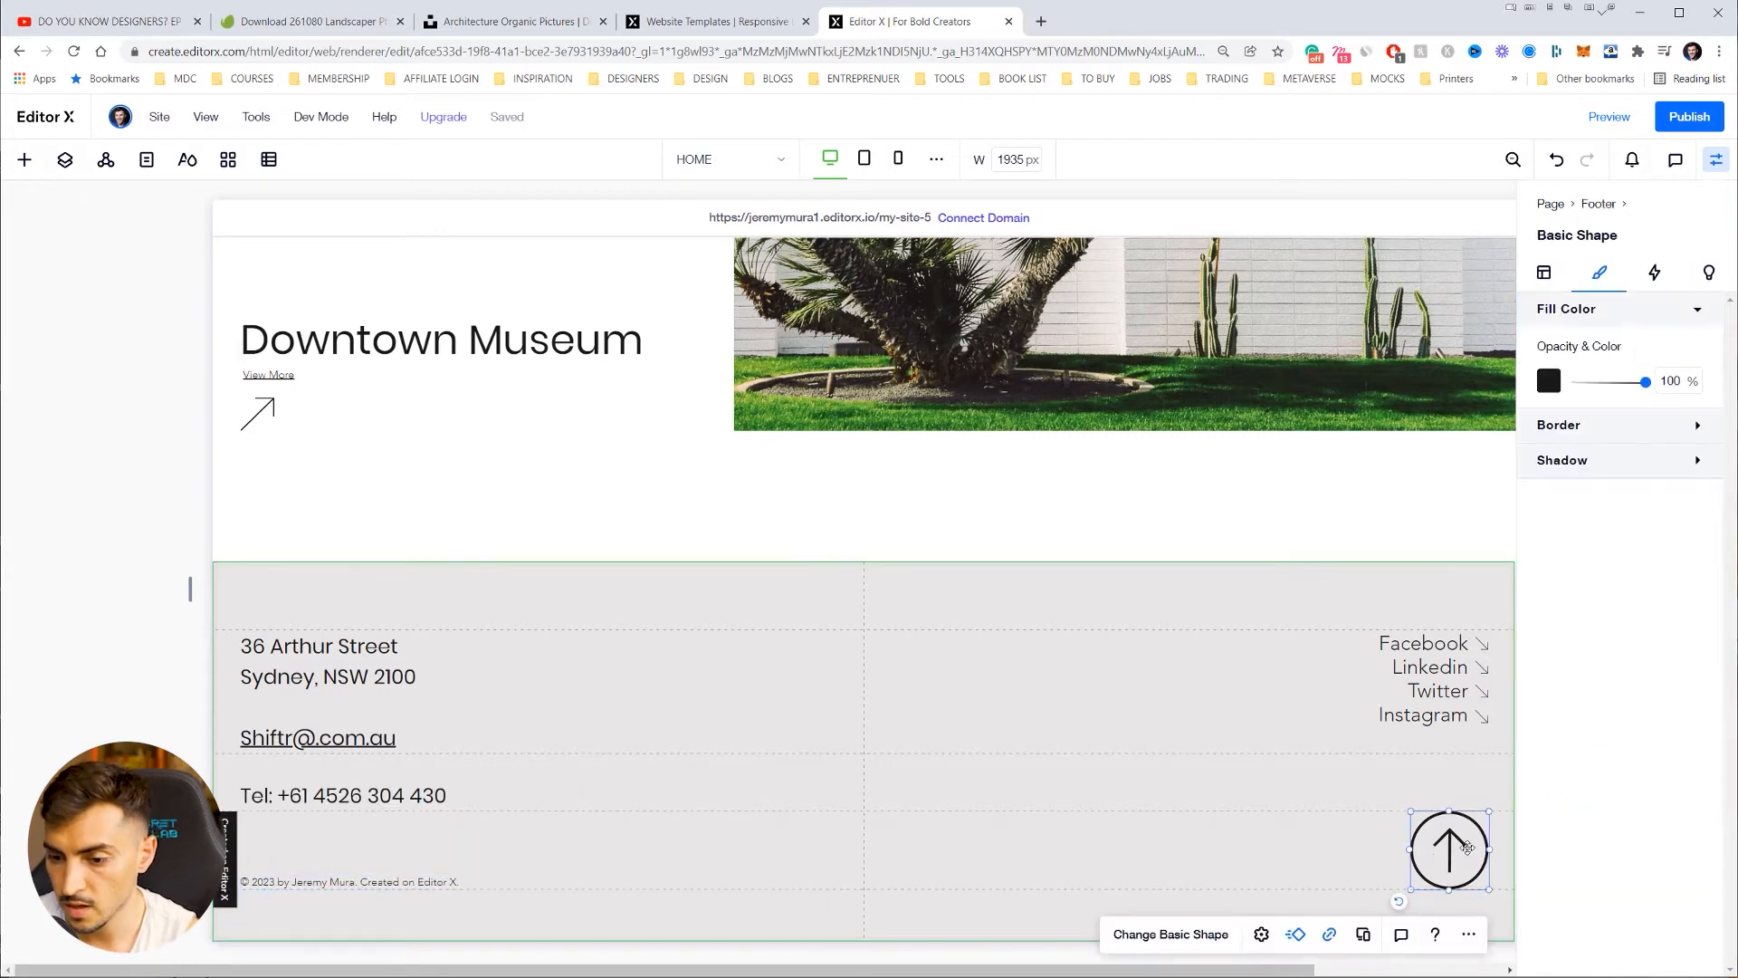
left_click(1446, 649)
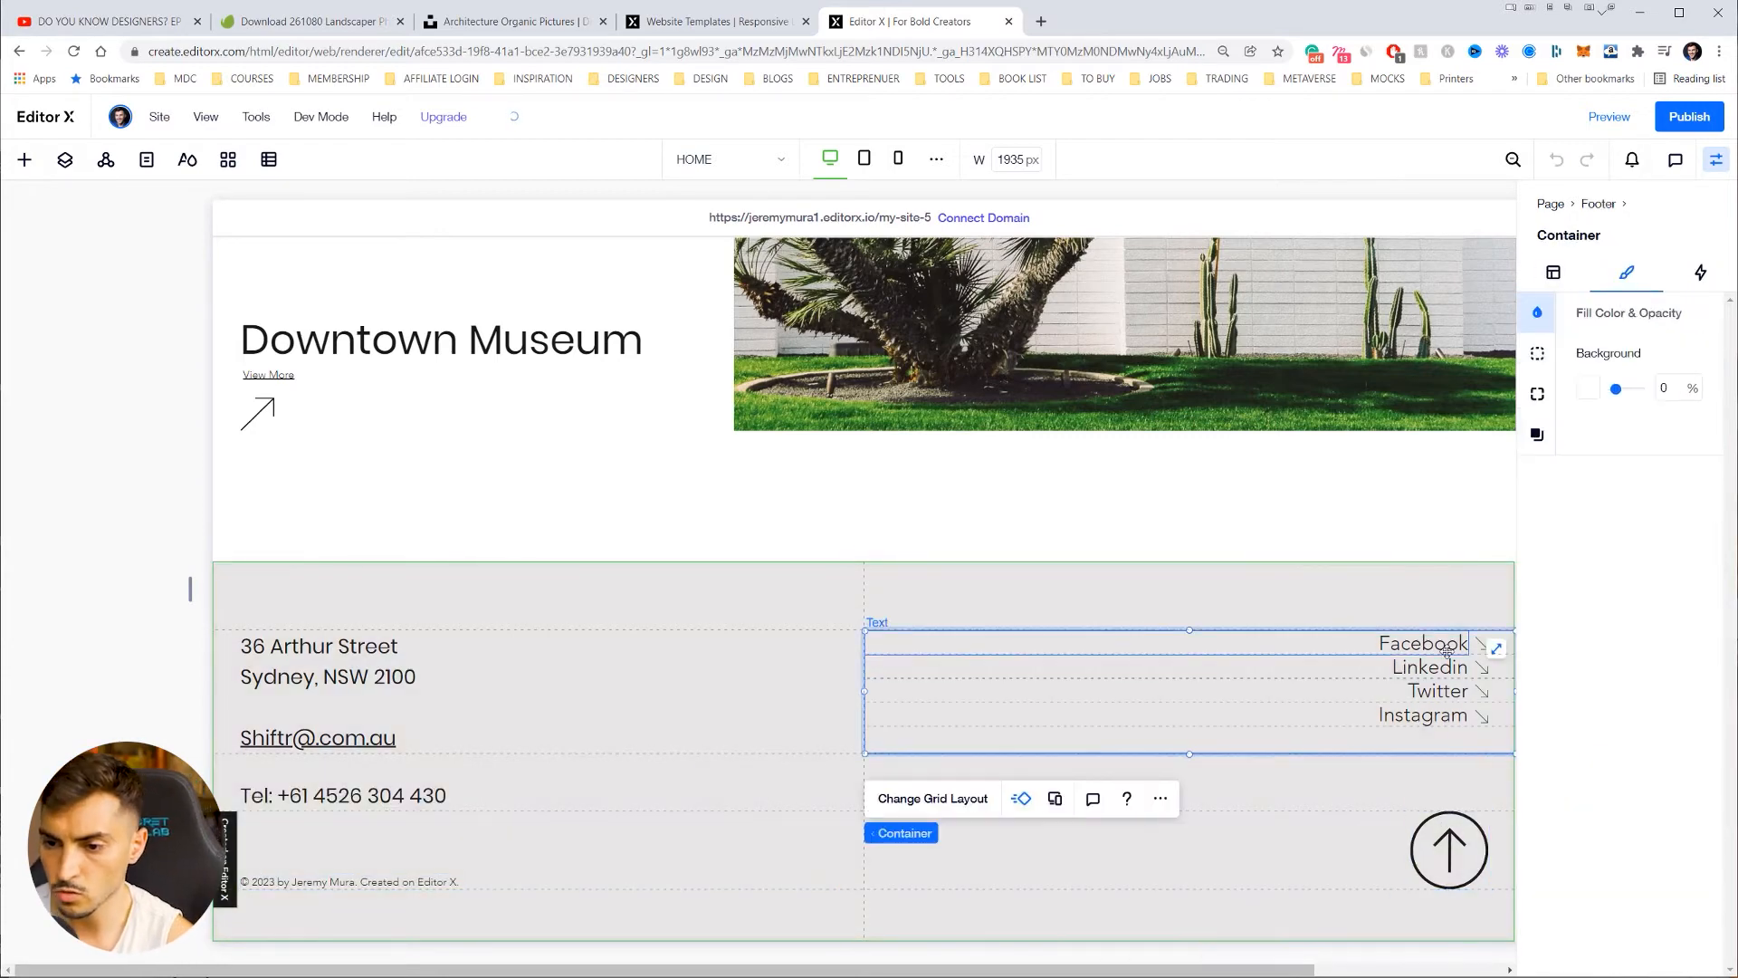
left_click(1444, 670)
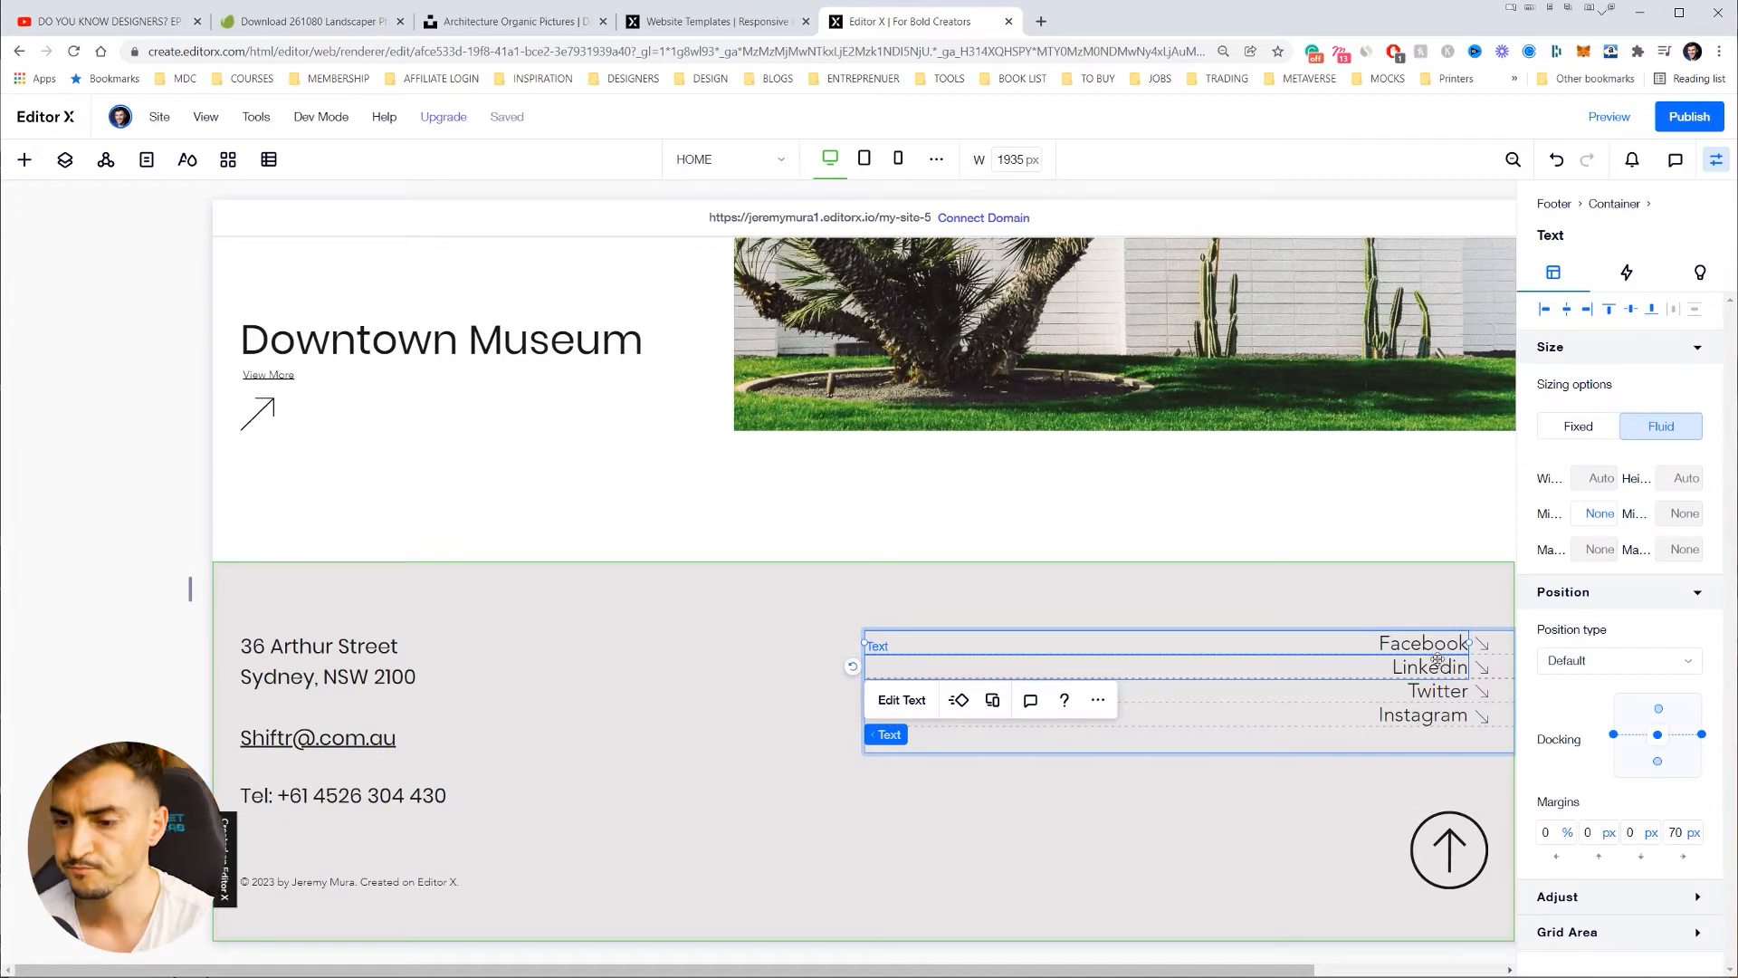
left_click(1480, 644)
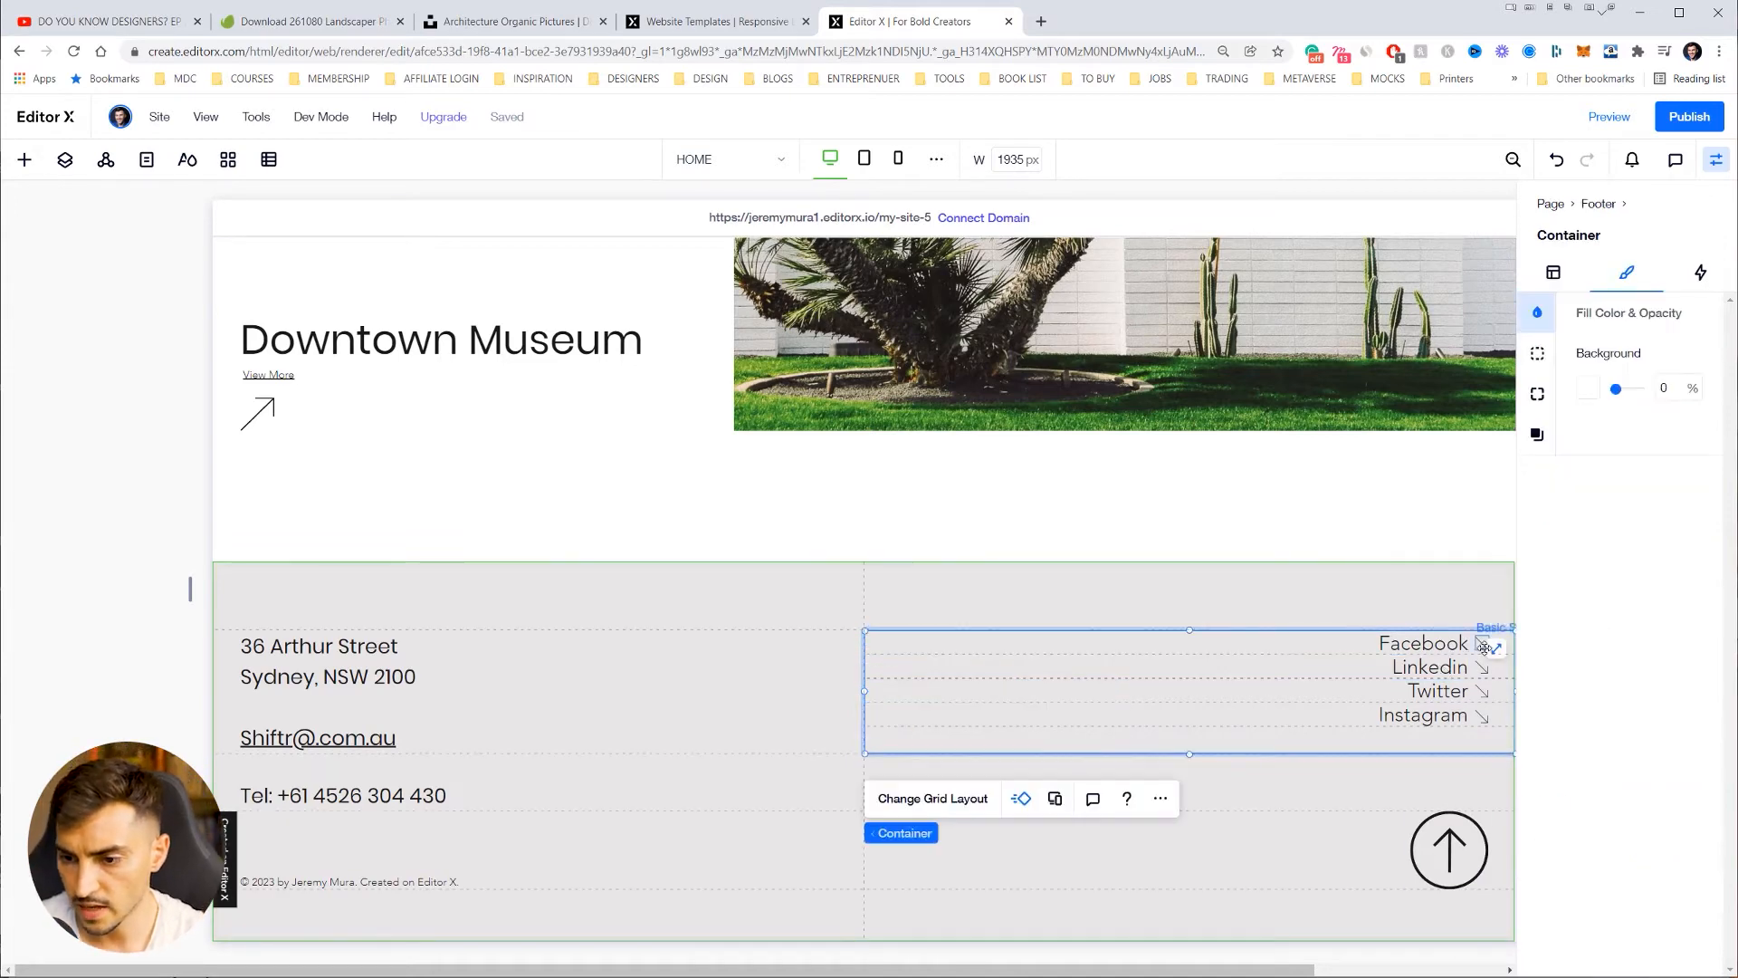
left_click(1481, 645)
left_click(1435, 646)
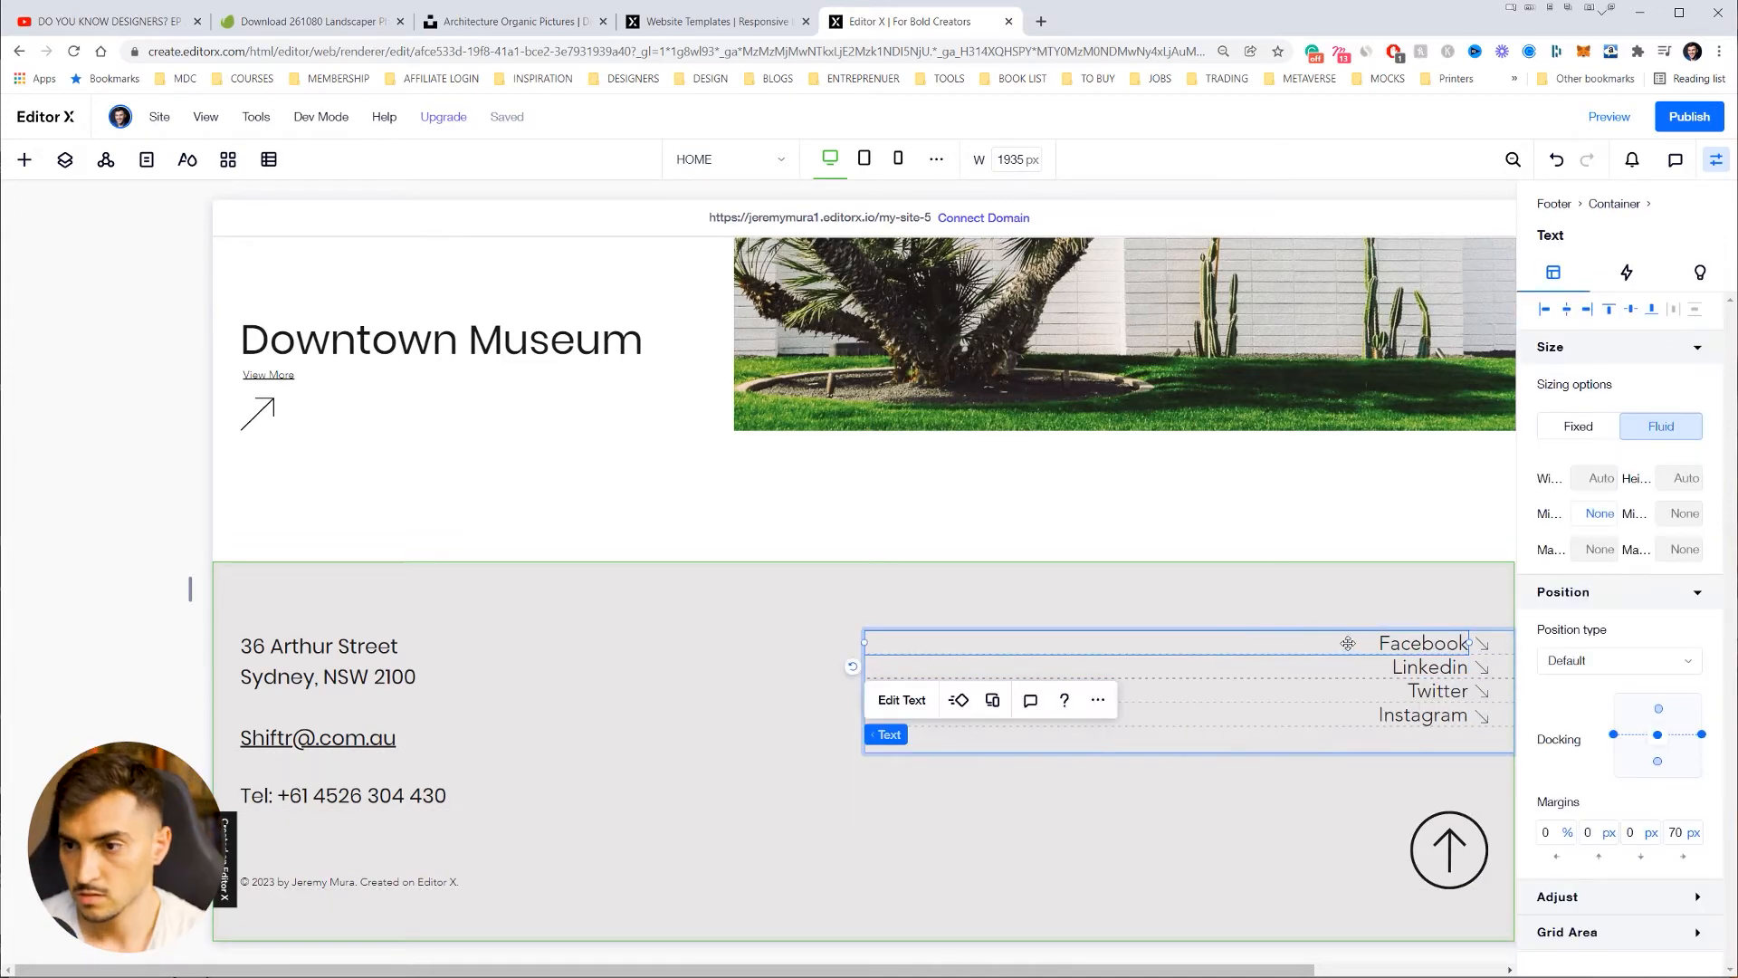
left_click(1623, 273)
Step: Move the Shiftr description paragraph up into the intro's upper left area
left_click(1210, 504)
scroll(1210, 504, "up", 10)
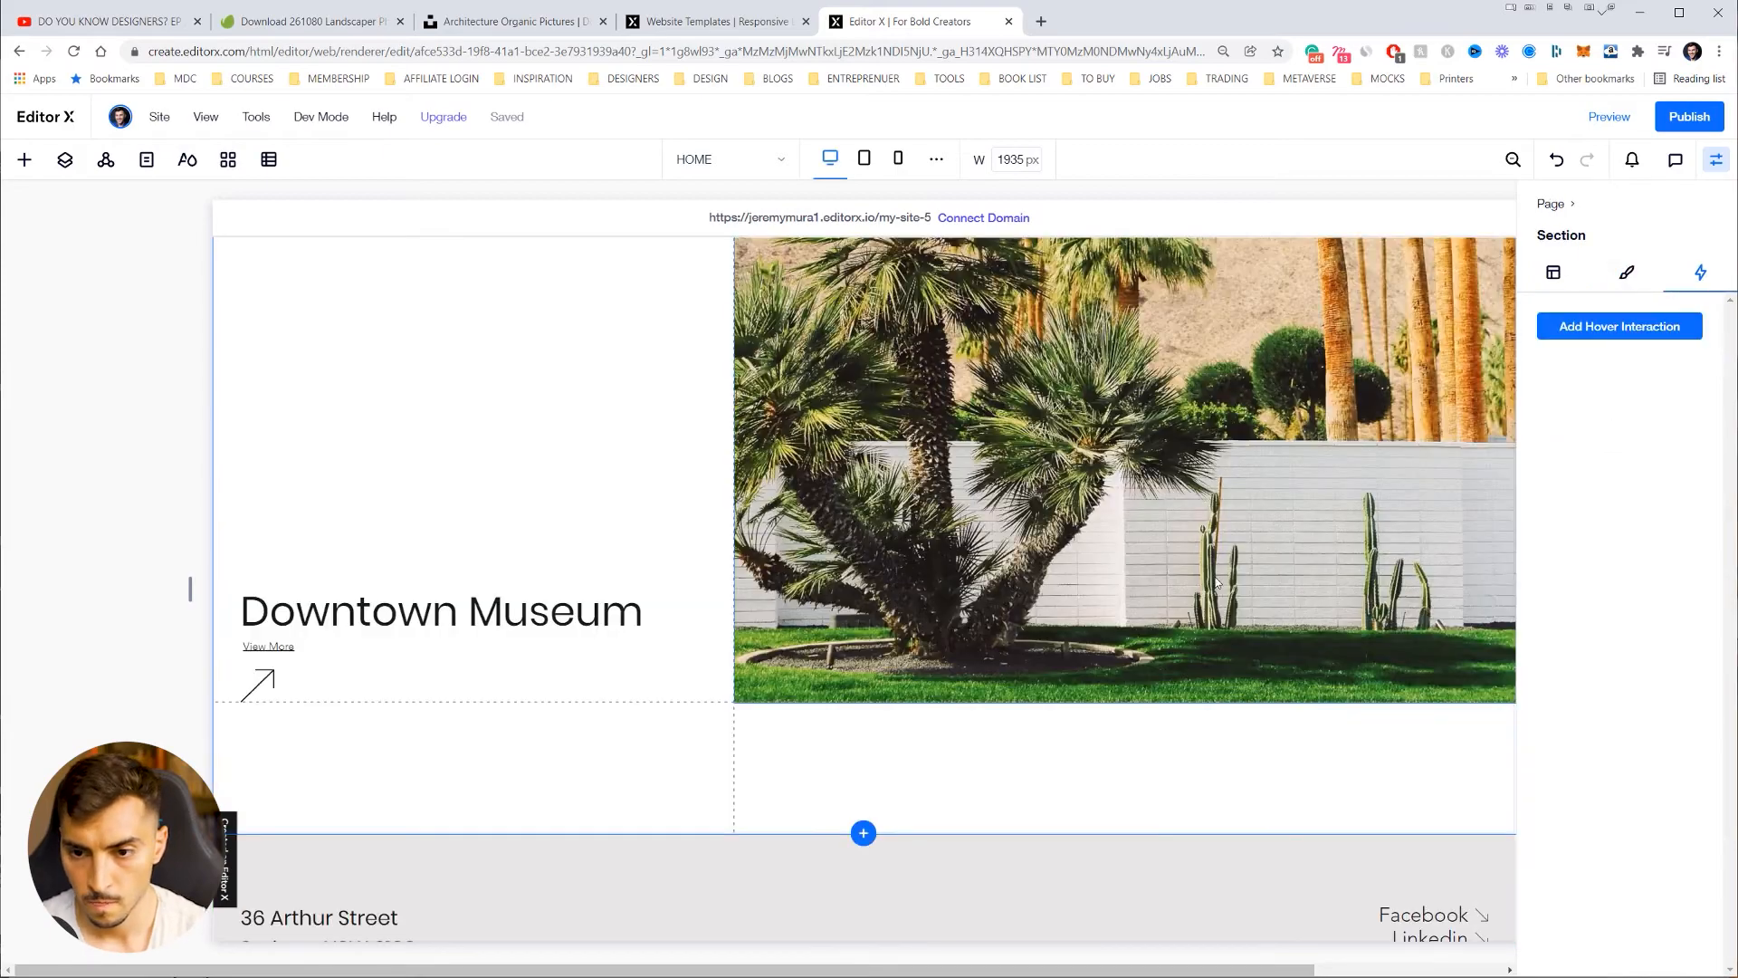
scroll(1252, 657, "up", 3)
scroll(1251, 656, "down", 4)
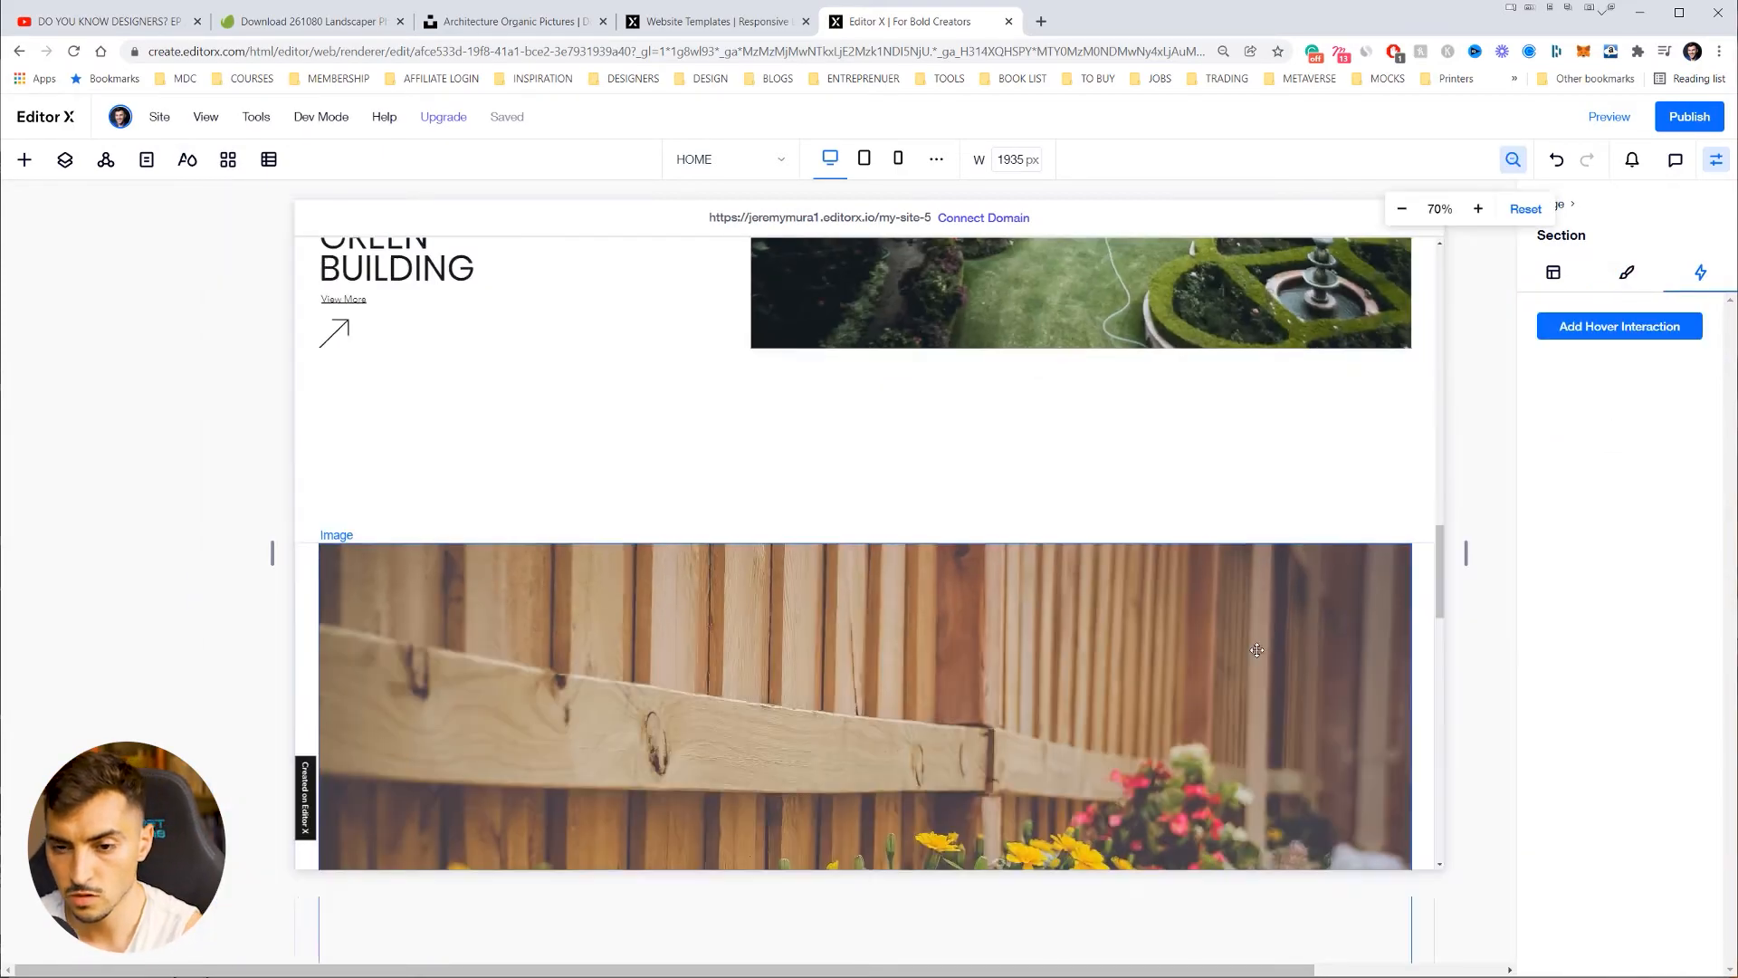
scroll(1219, 653, "up", 4)
scroll(1219, 652, "up", 10)
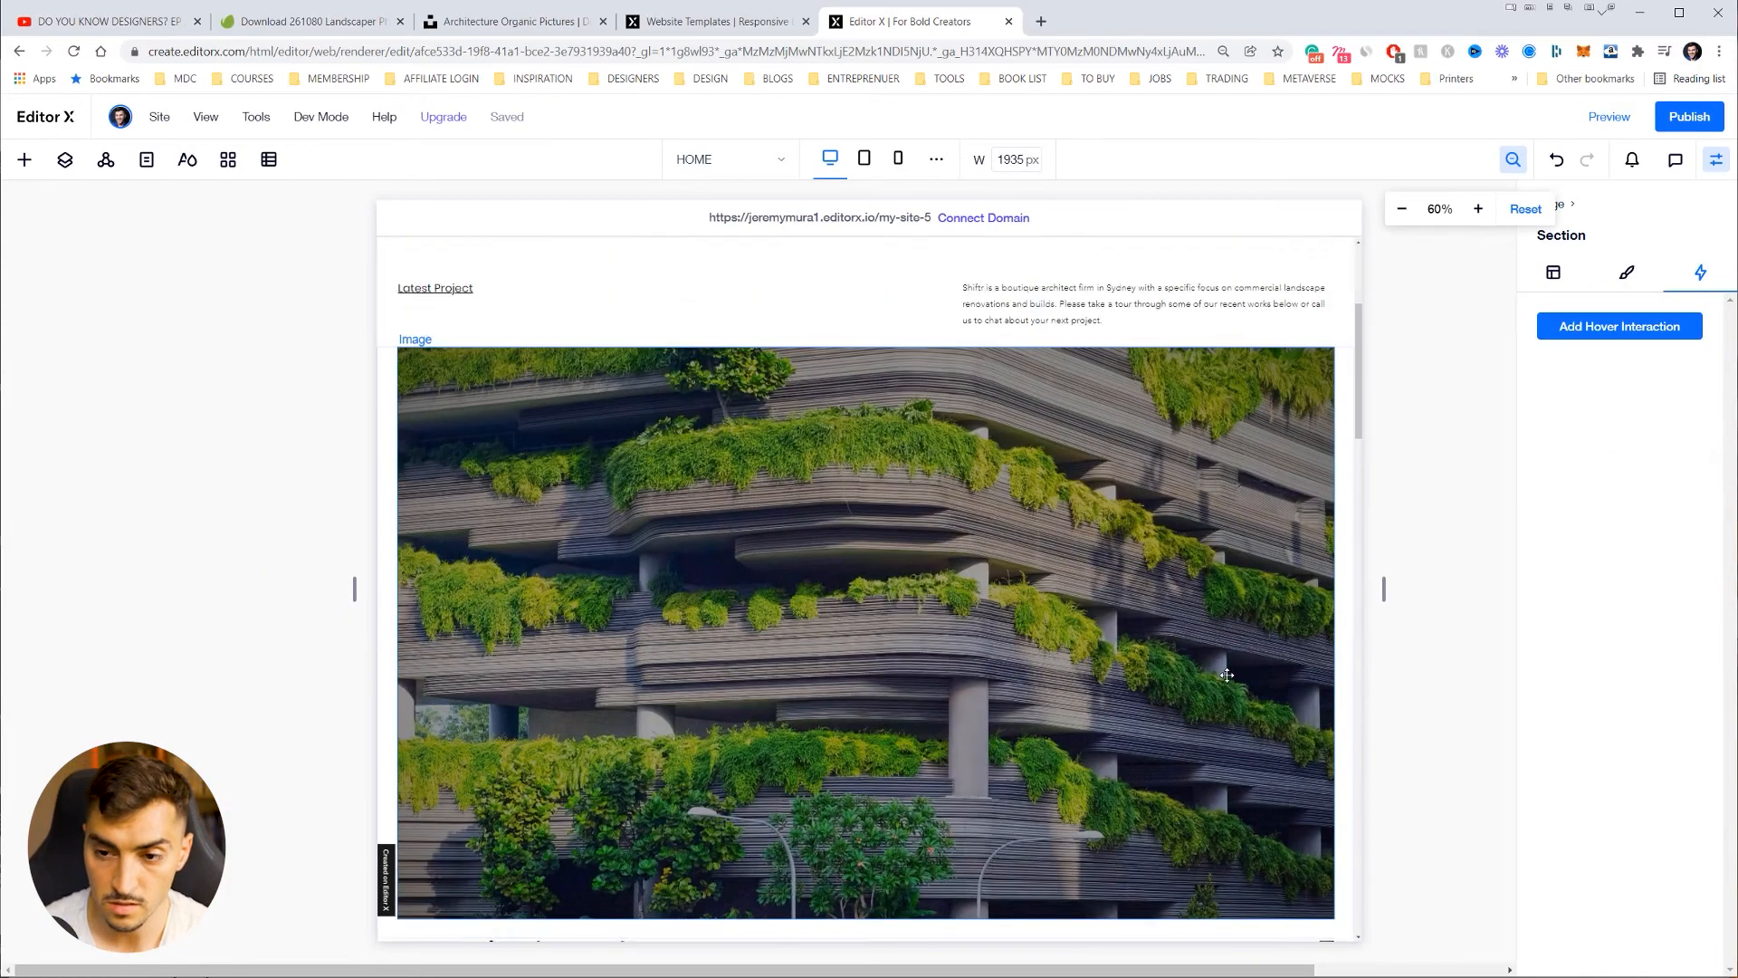
left_click(1175, 614)
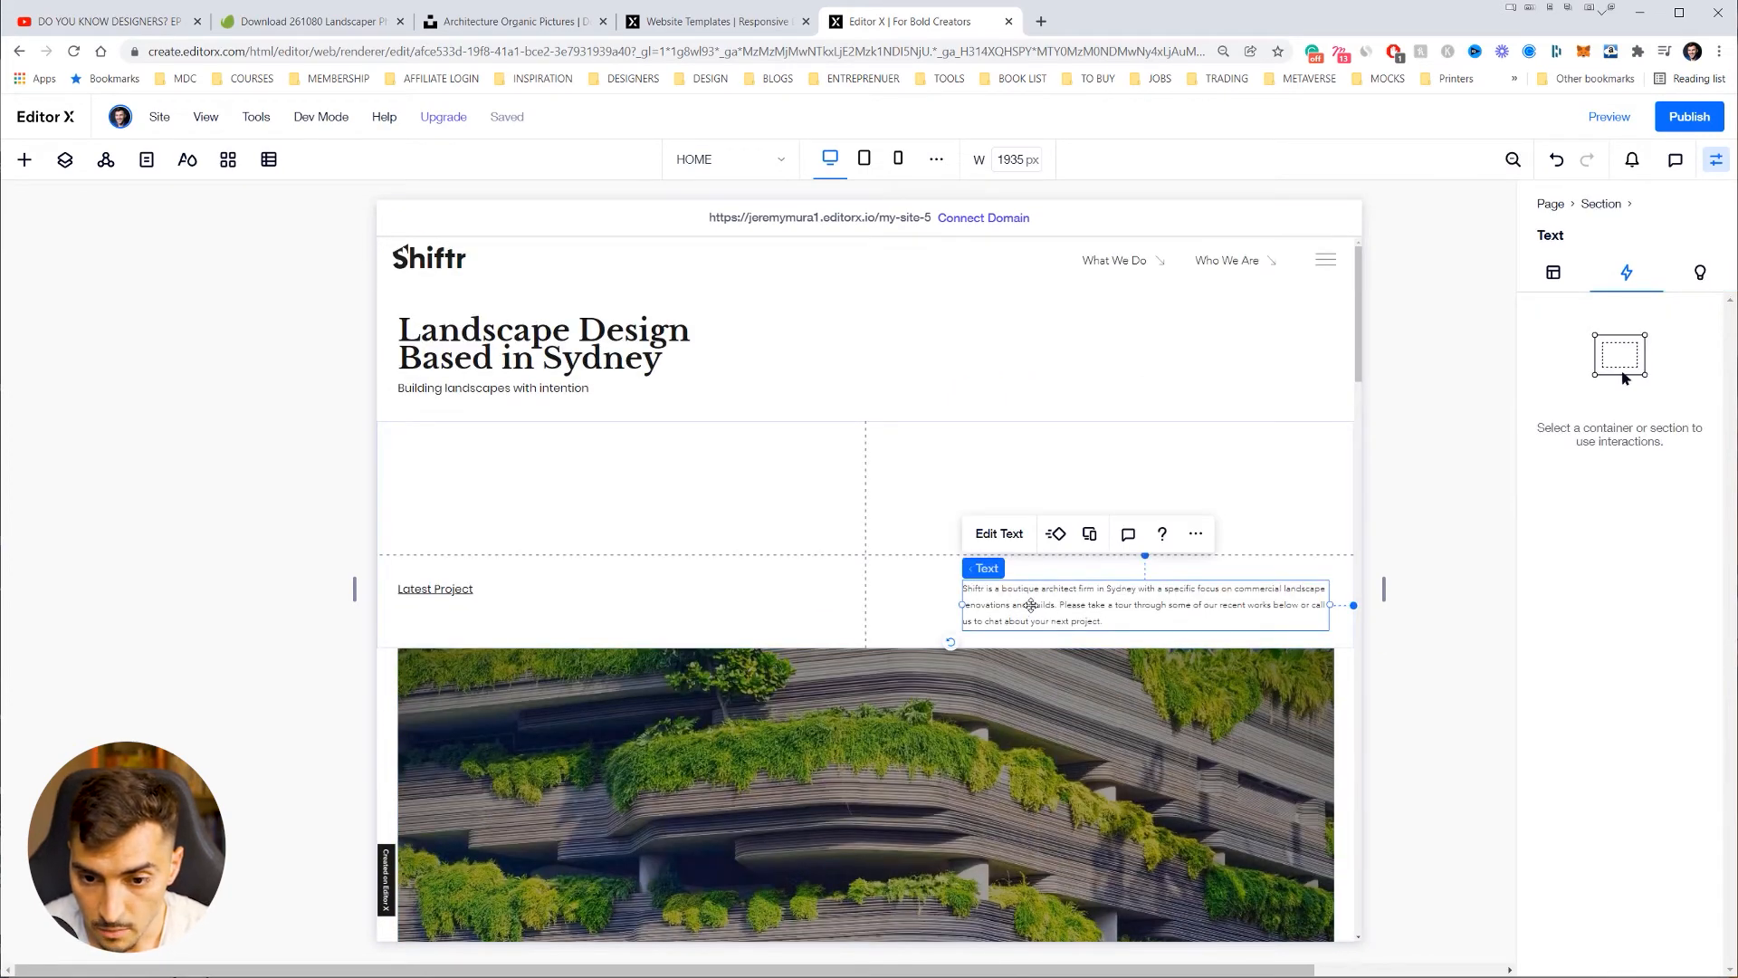
left_click_drag(1036, 604, 961, 500)
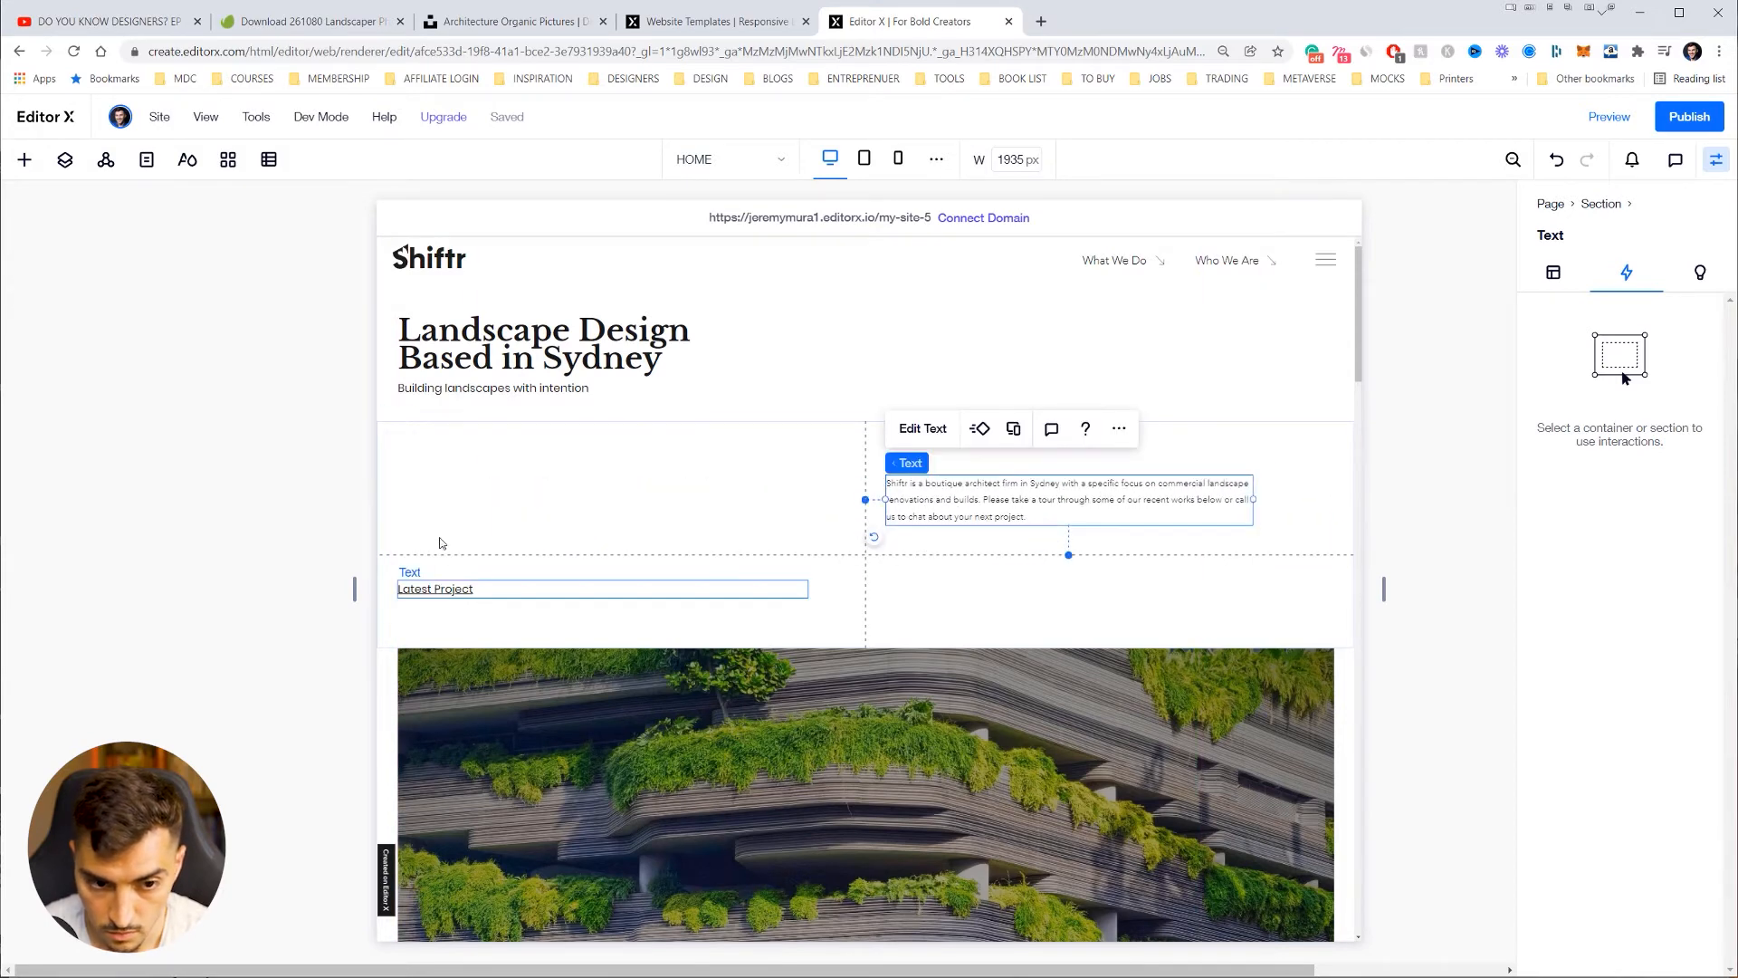
left_click_drag(438, 589, 441, 480)
left_click_drag(951, 512, 464, 543)
Step: Move the Latest Project label into the right column, aligned to its left edge
left_click(462, 459)
left_click(860, 337)
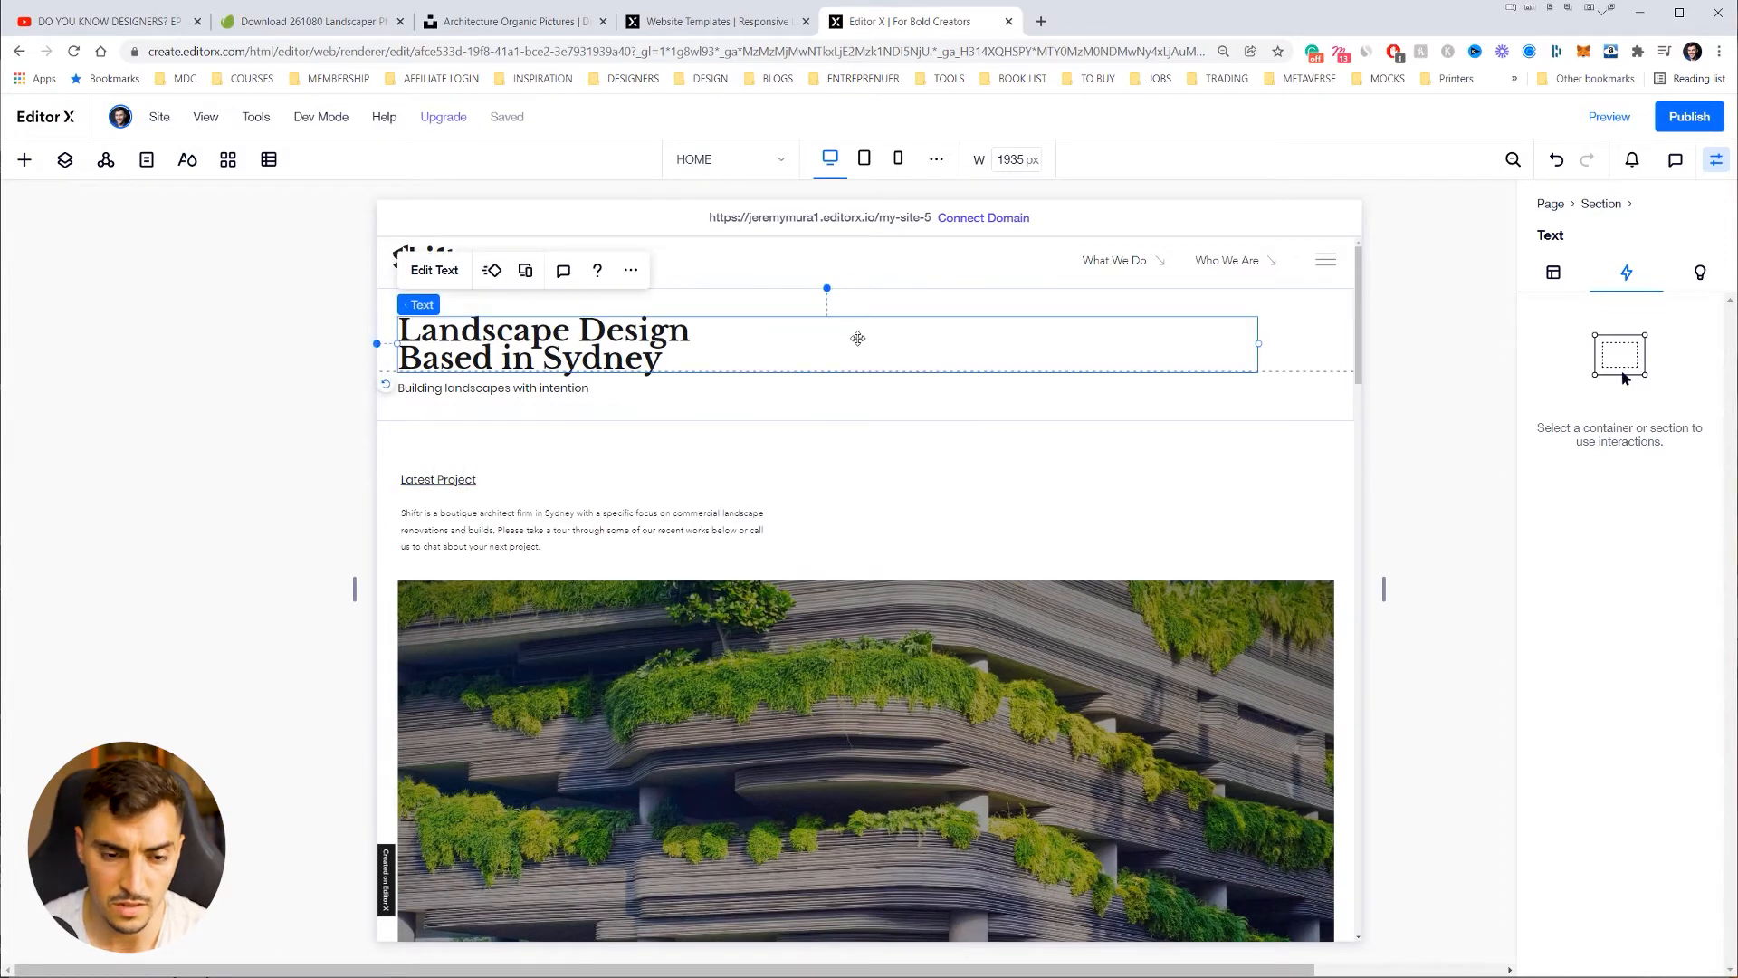
left_click_drag(438, 479, 1000, 551)
key("ctrl+plus")
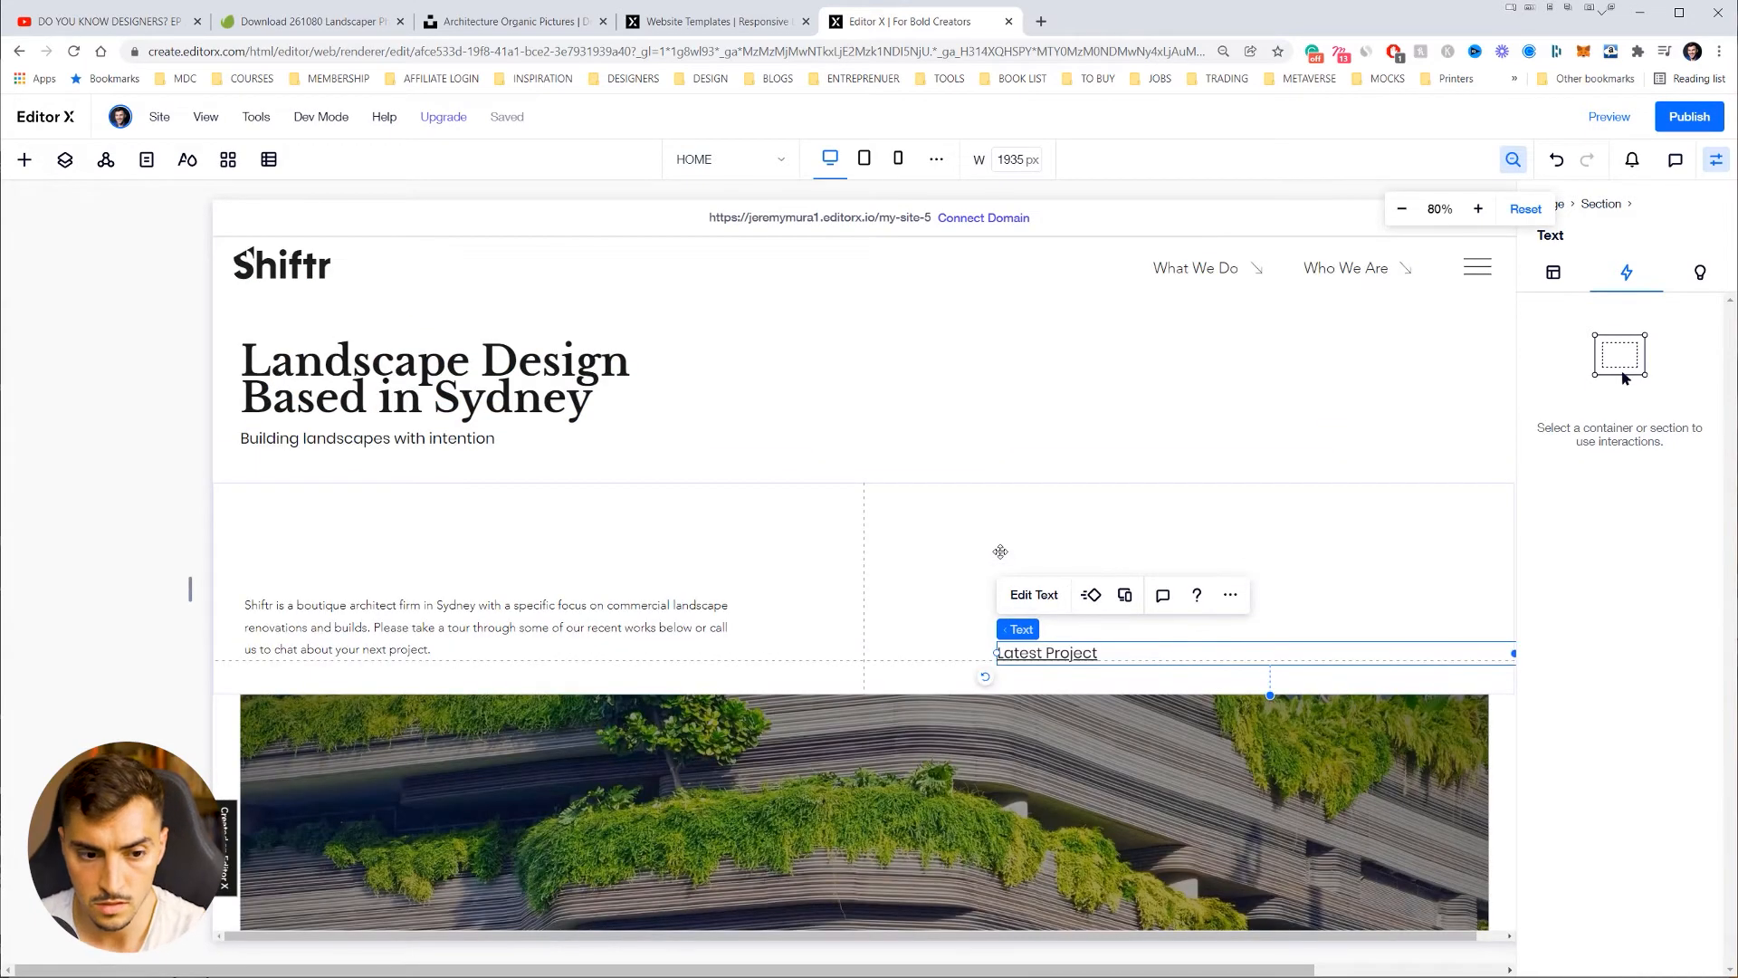
left_click(1000, 551)
scroll(1028, 446, "down", 1)
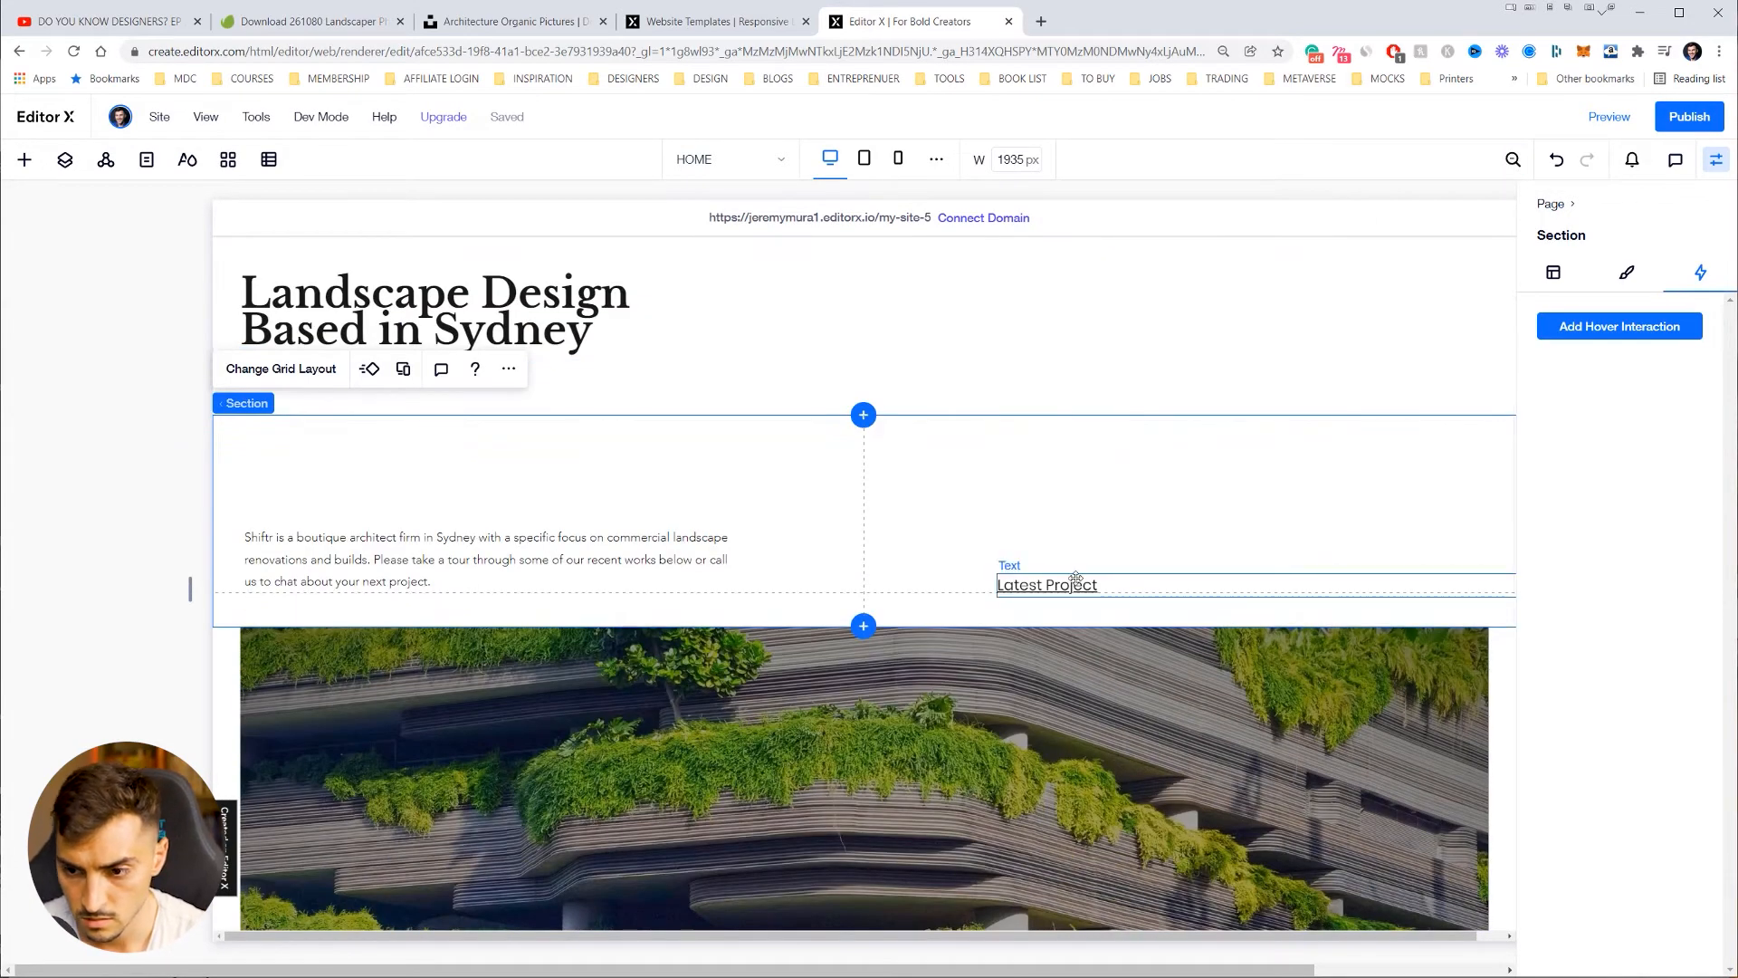
left_click_drag(1075, 578, 933, 580)
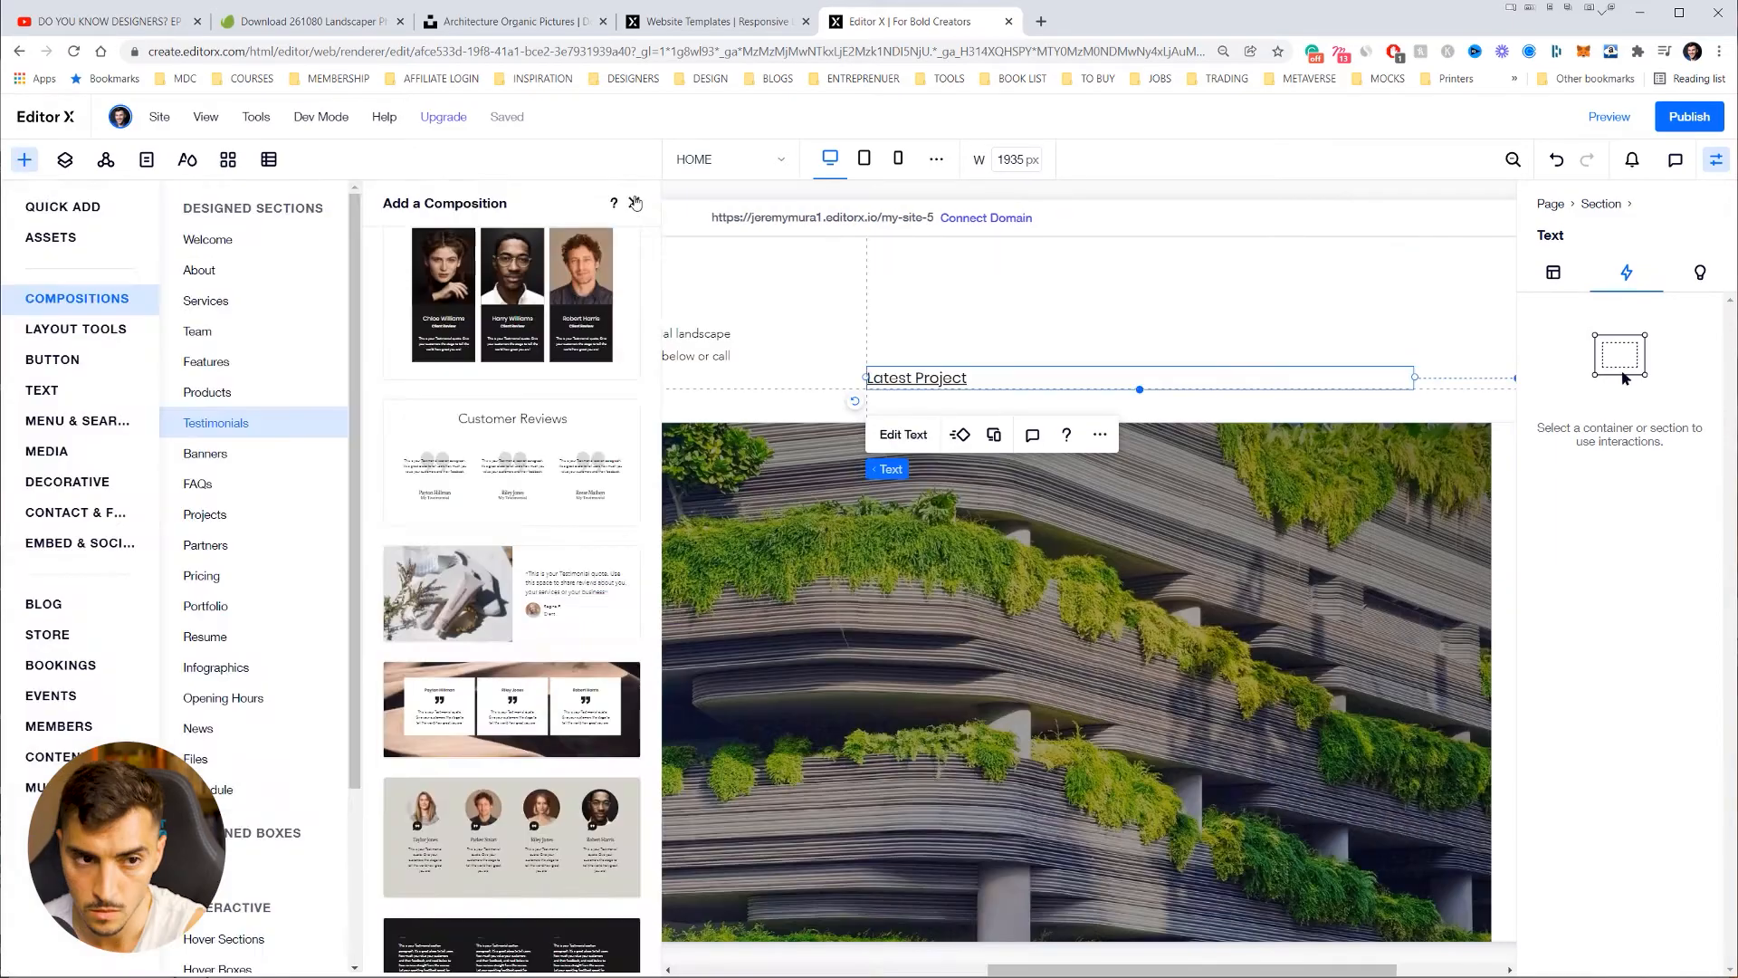
left_click(635, 199)
Step: Browse the page, then bring up the Add Elements panel's Testimonials compositions
scroll(1068, 398, "down", 6)
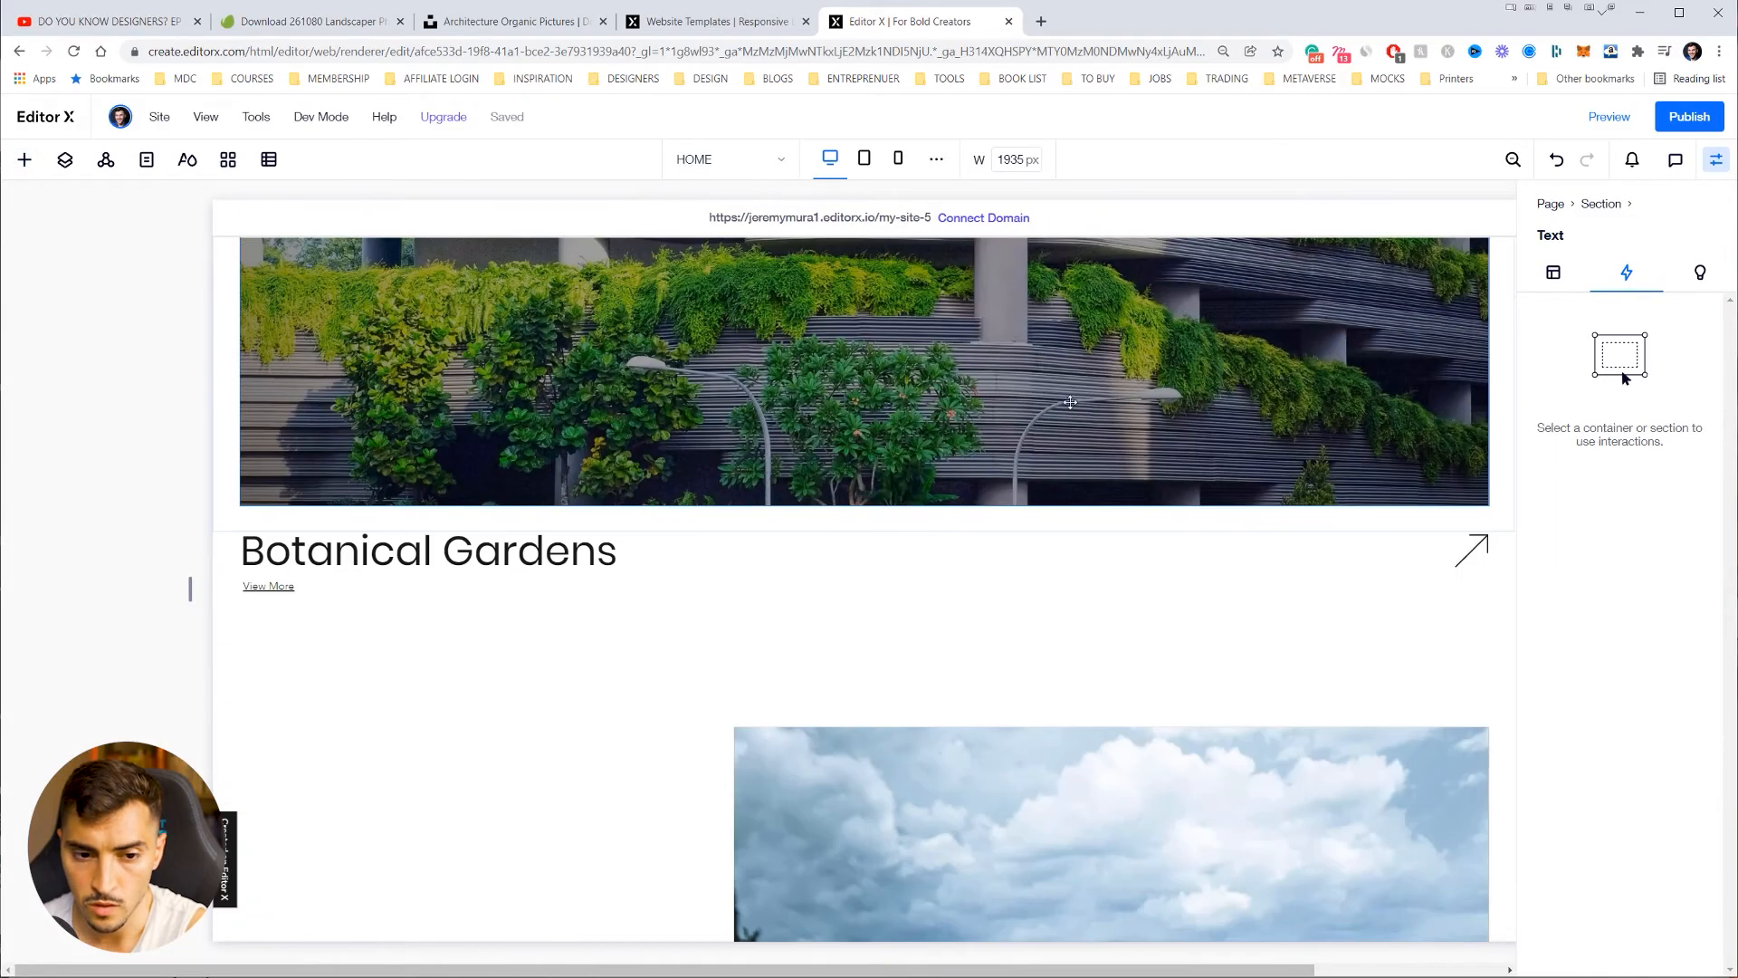
scroll(1070, 401, "down", 20)
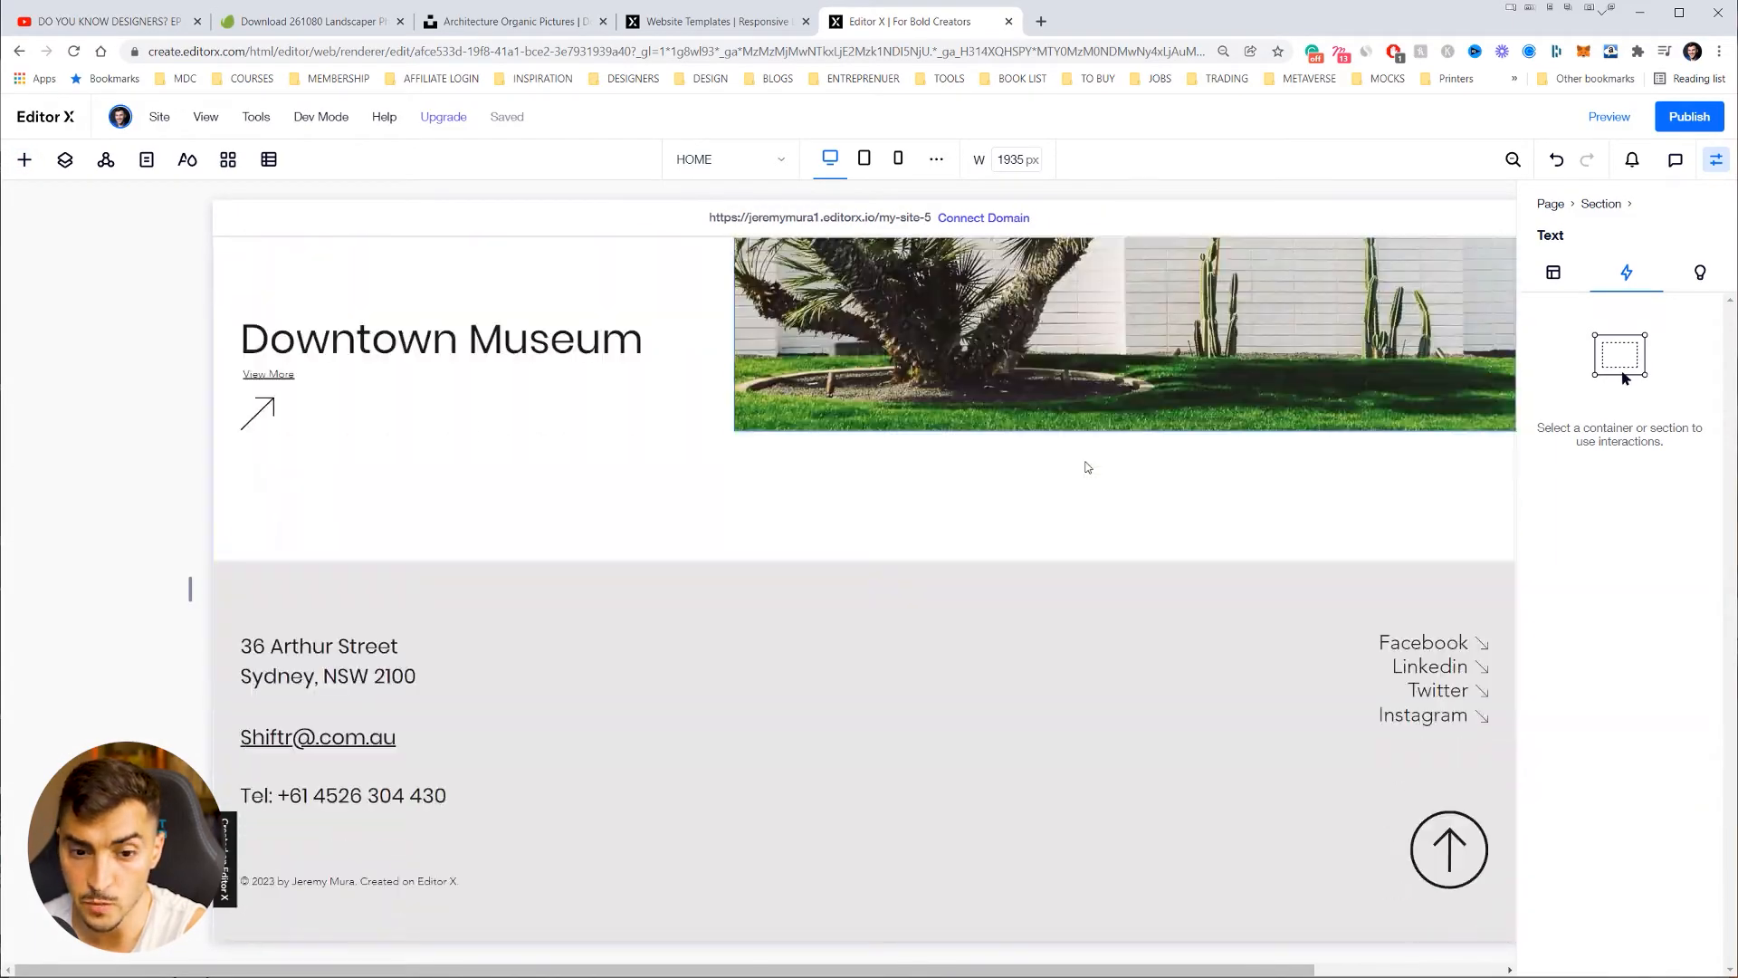
scroll(1087, 467, "up", 20)
scroll(1068, 466, "down", 5)
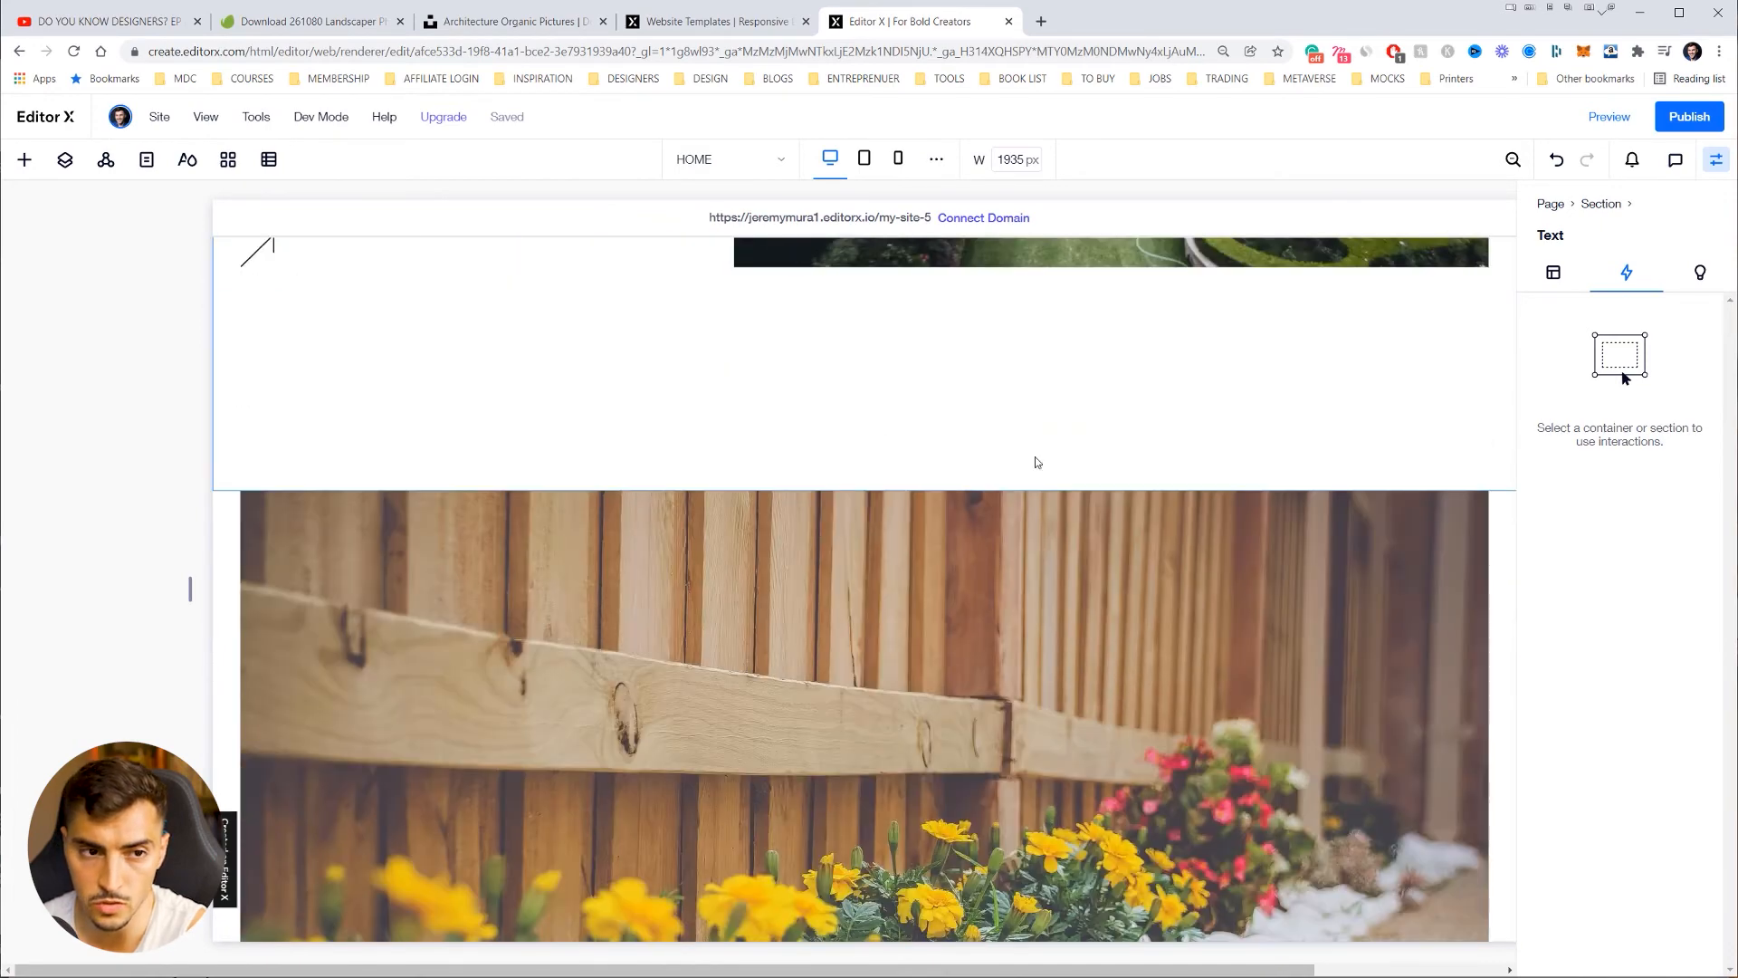
left_click(25, 163)
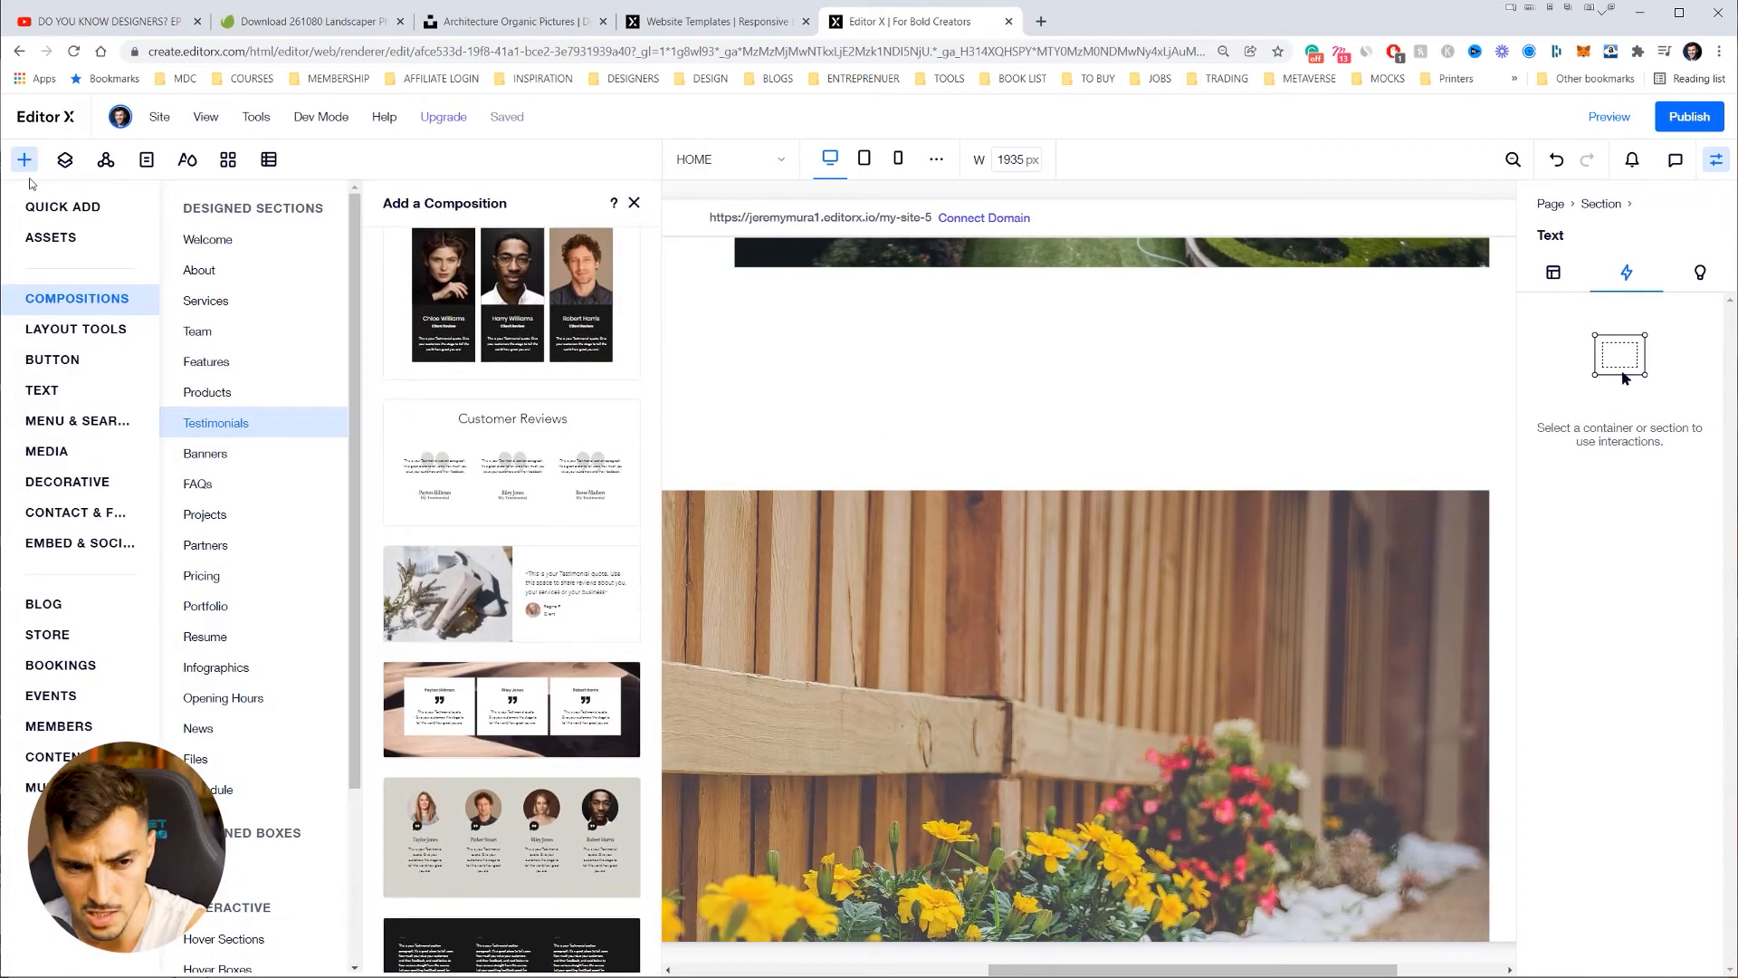
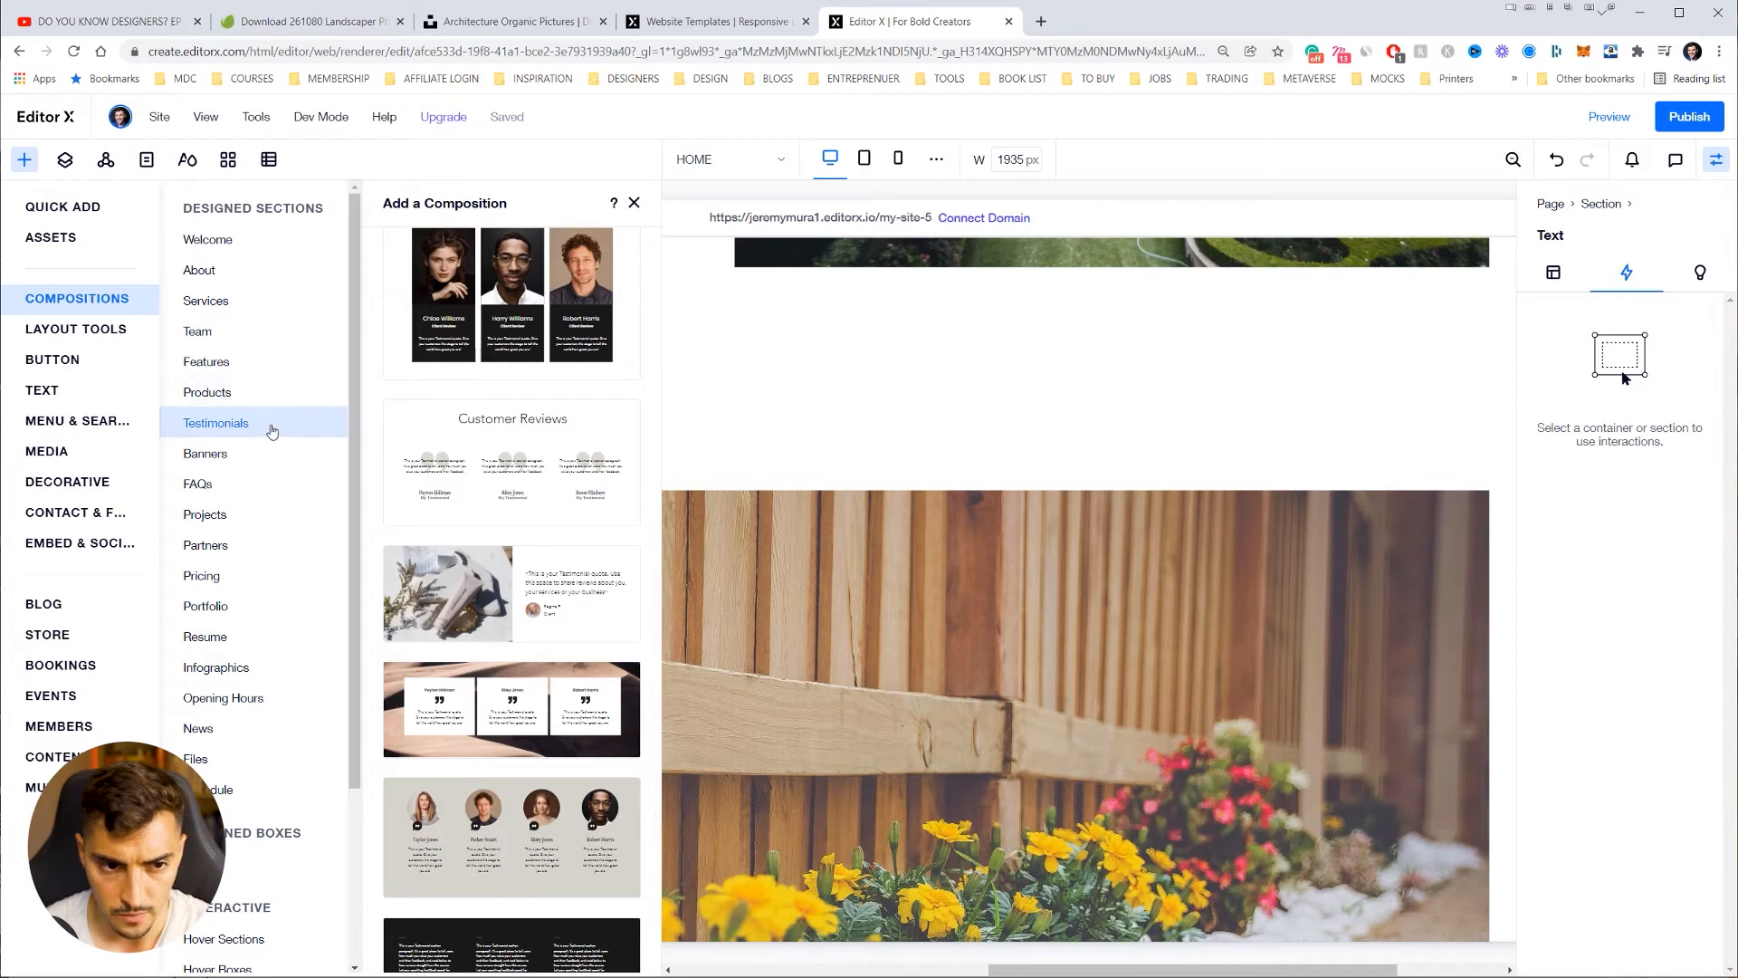
Step: Add the grey three-quote testimonial composition to the home page
scroll(514, 483, "up", 9)
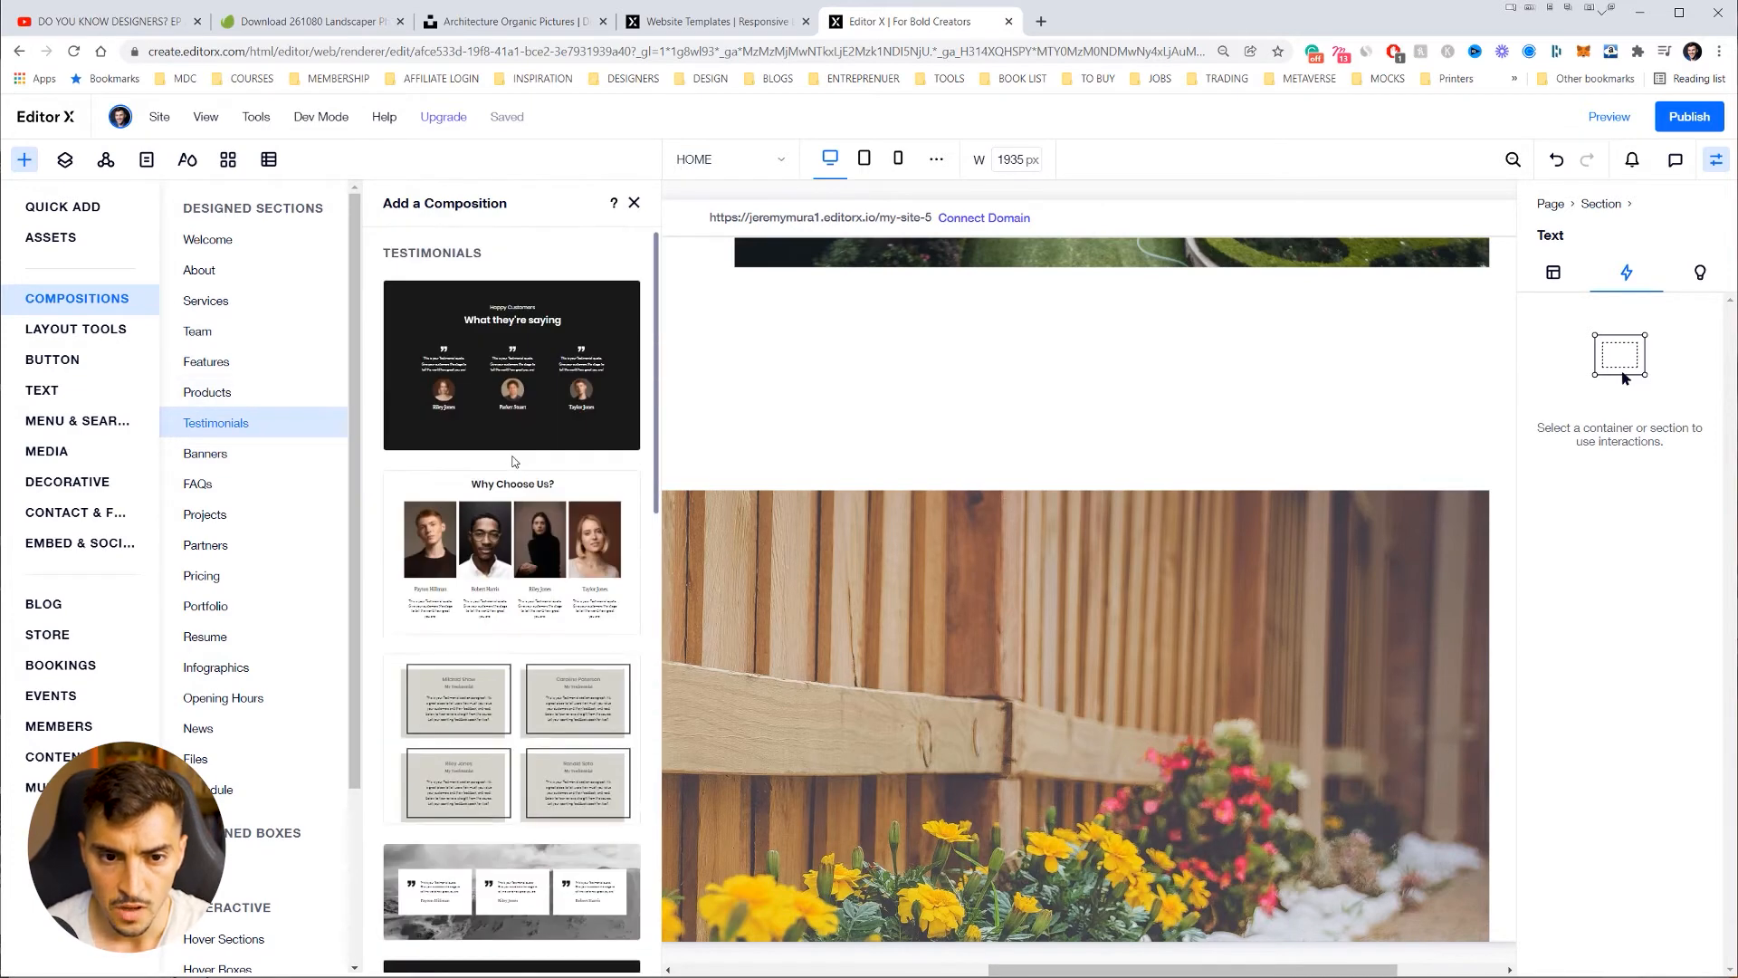
scroll(516, 459, "down", 12)
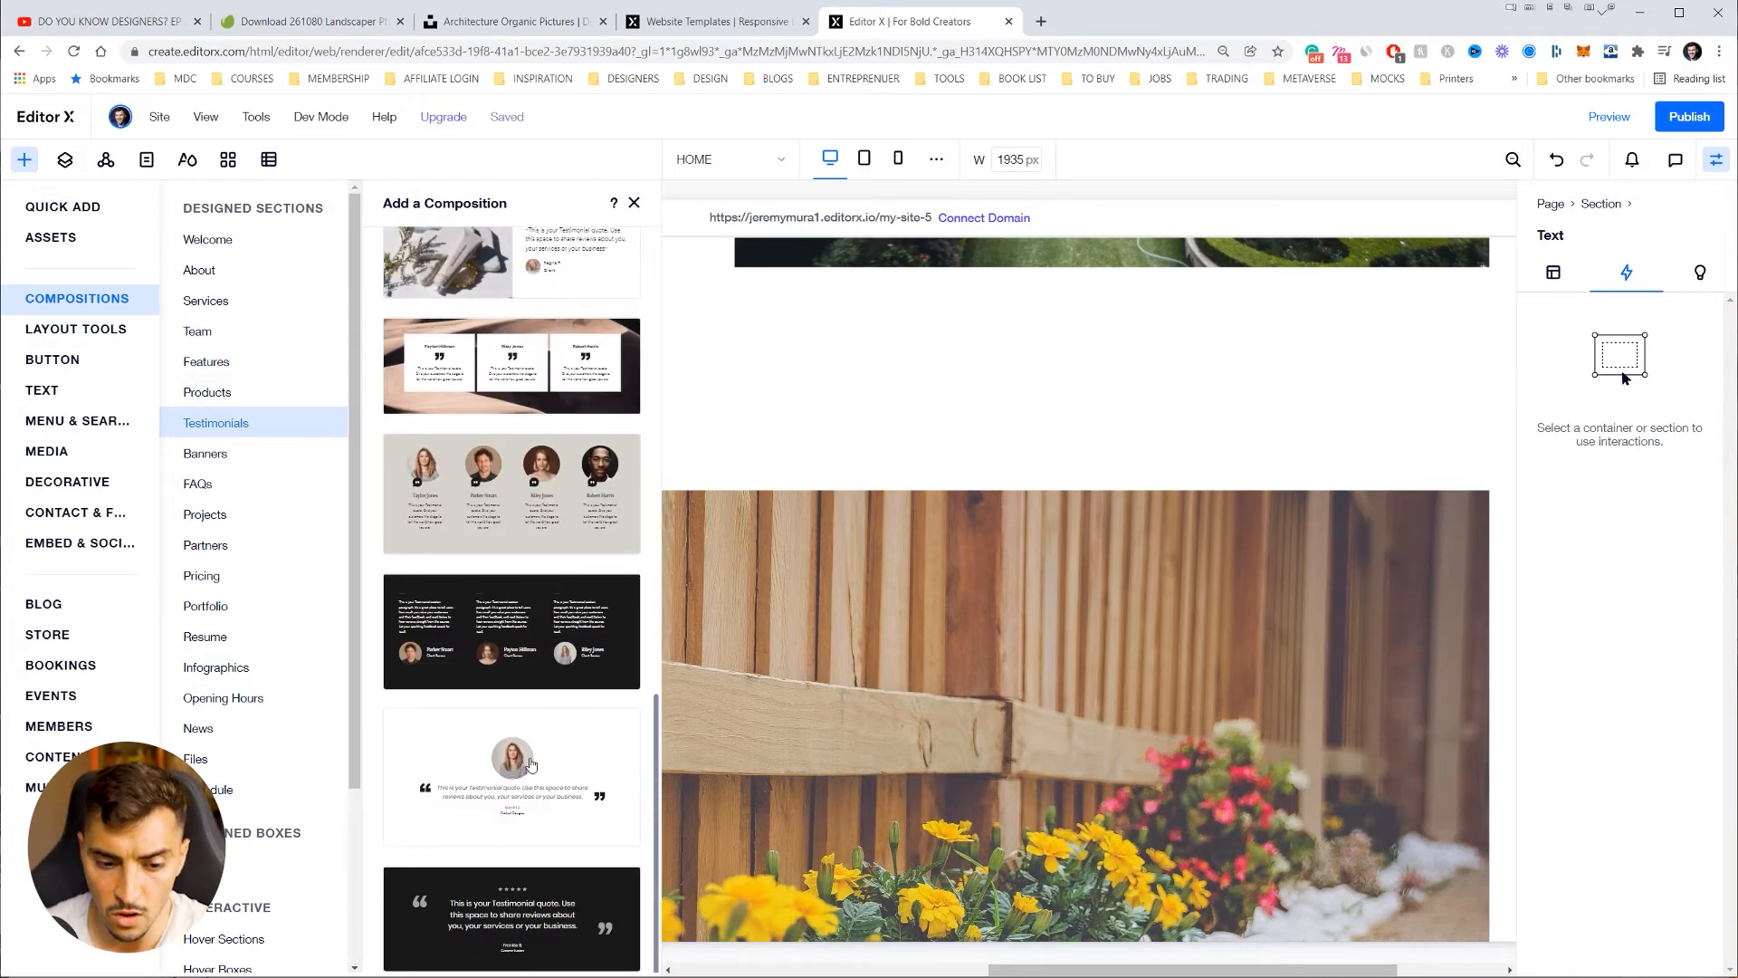
scroll(566, 629, "up", 1)
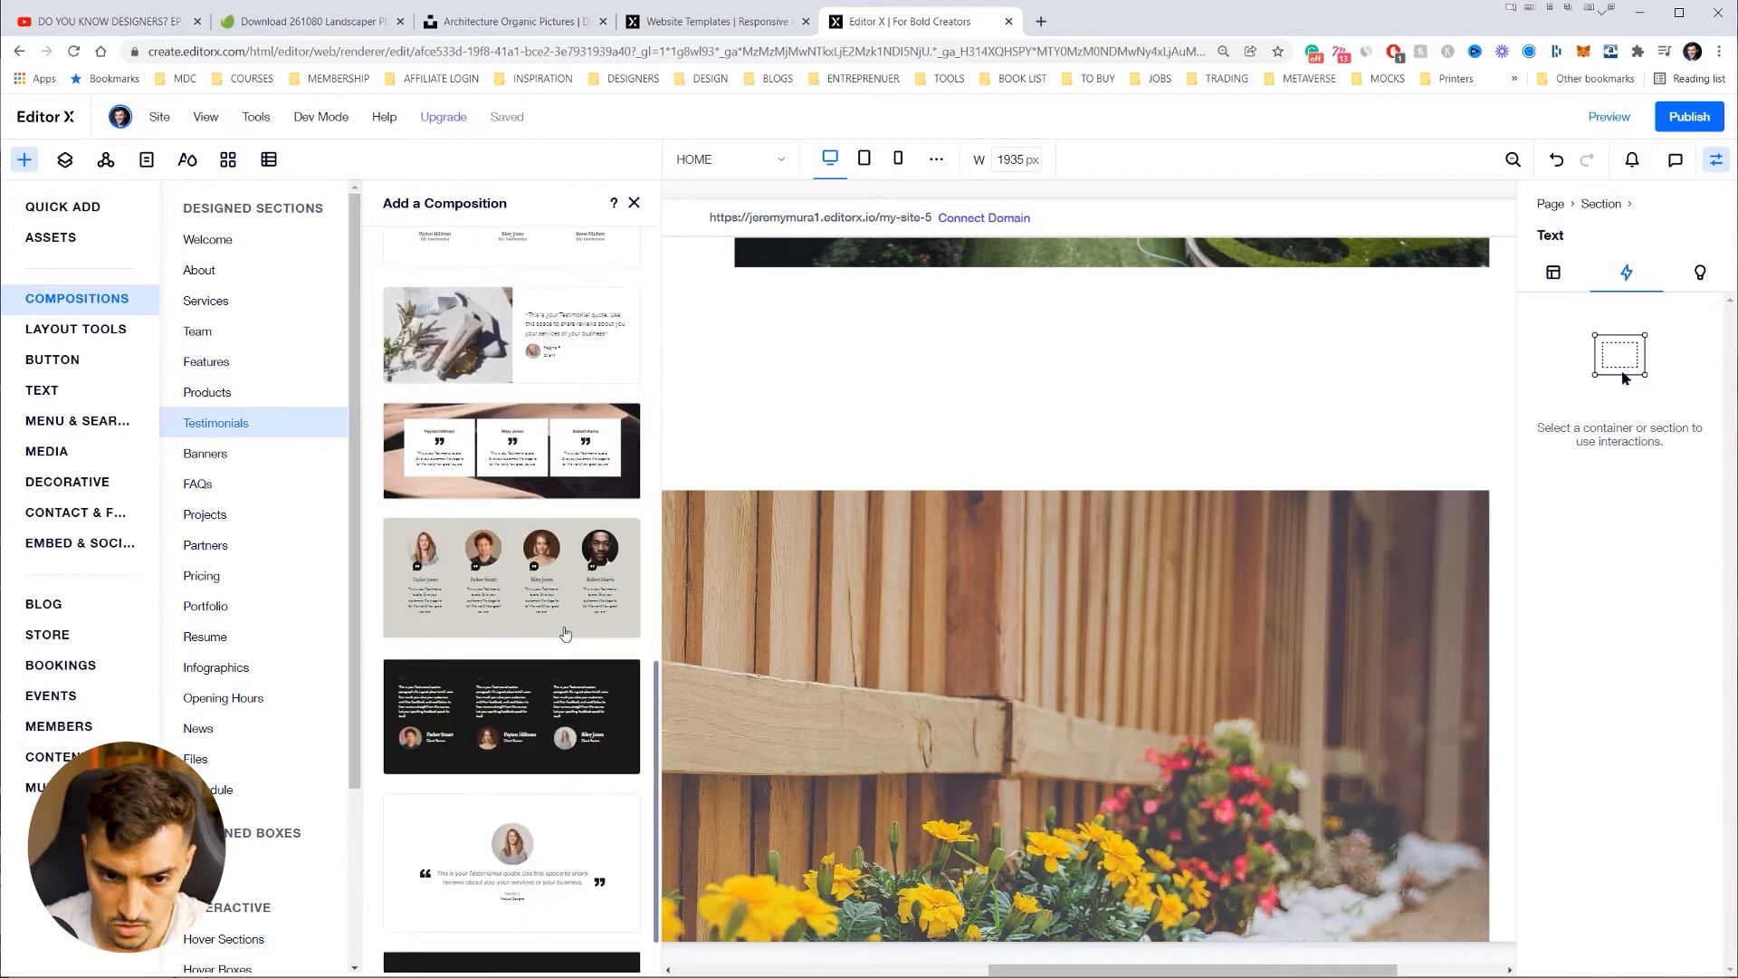
scroll(548, 554, "up", 1)
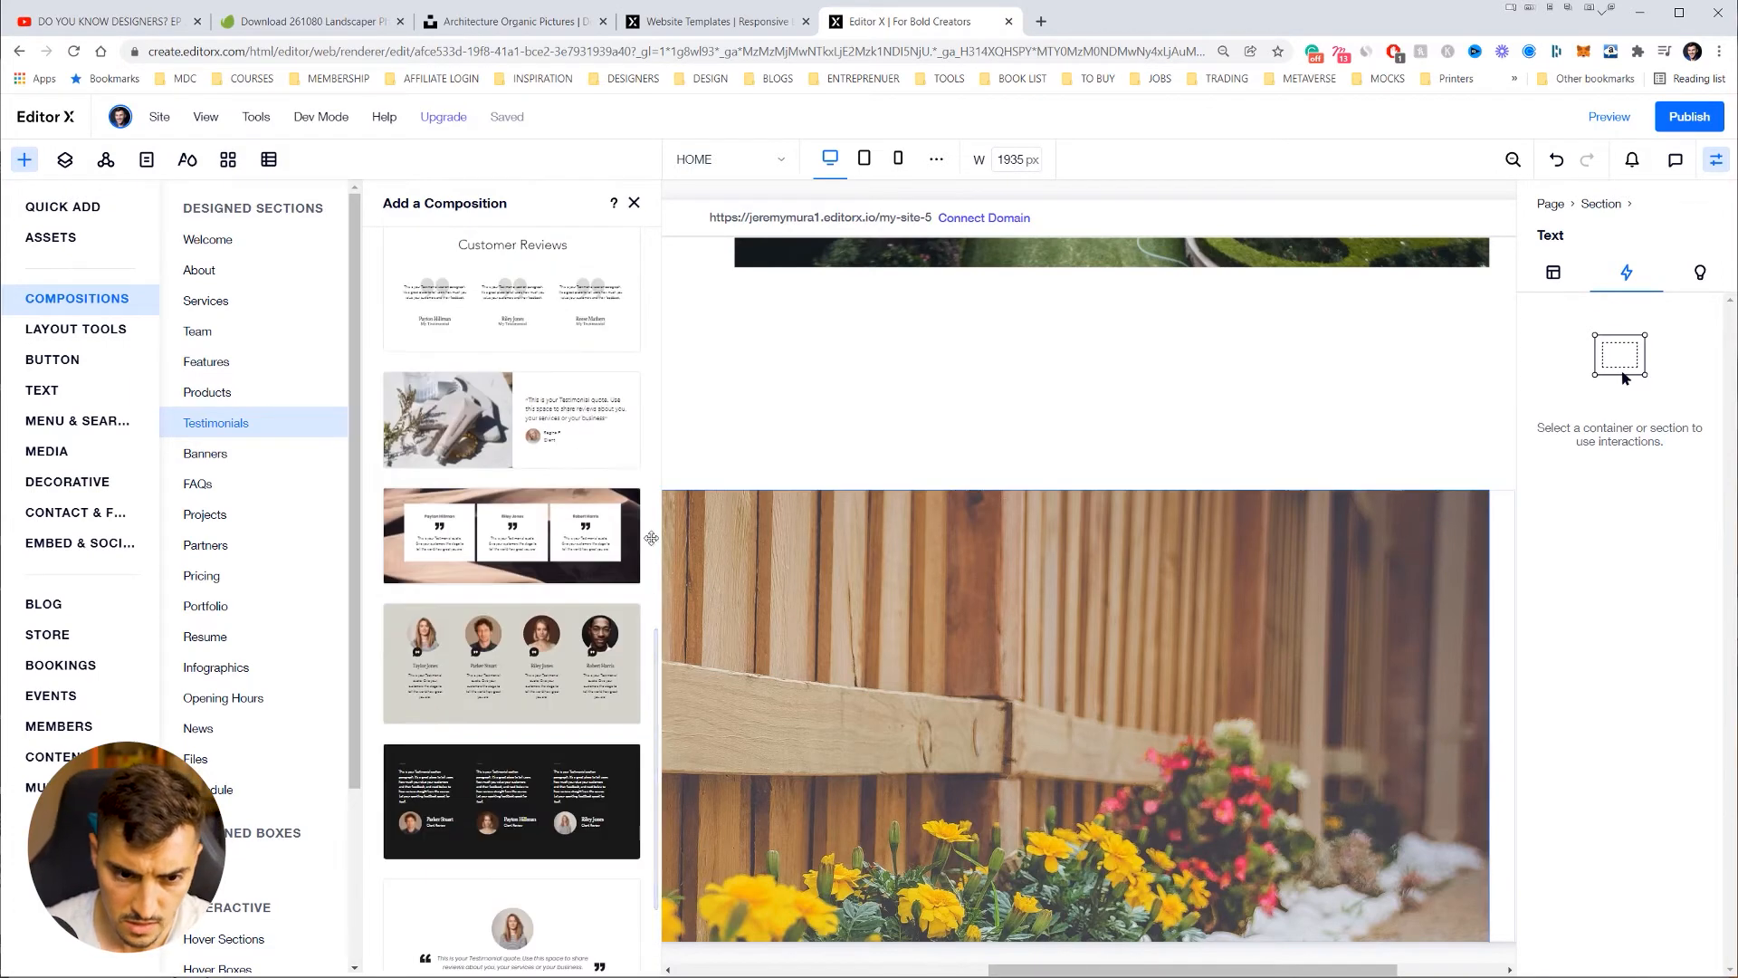
scroll(565, 597, "up", 1)
scroll(570, 607, "up", 6)
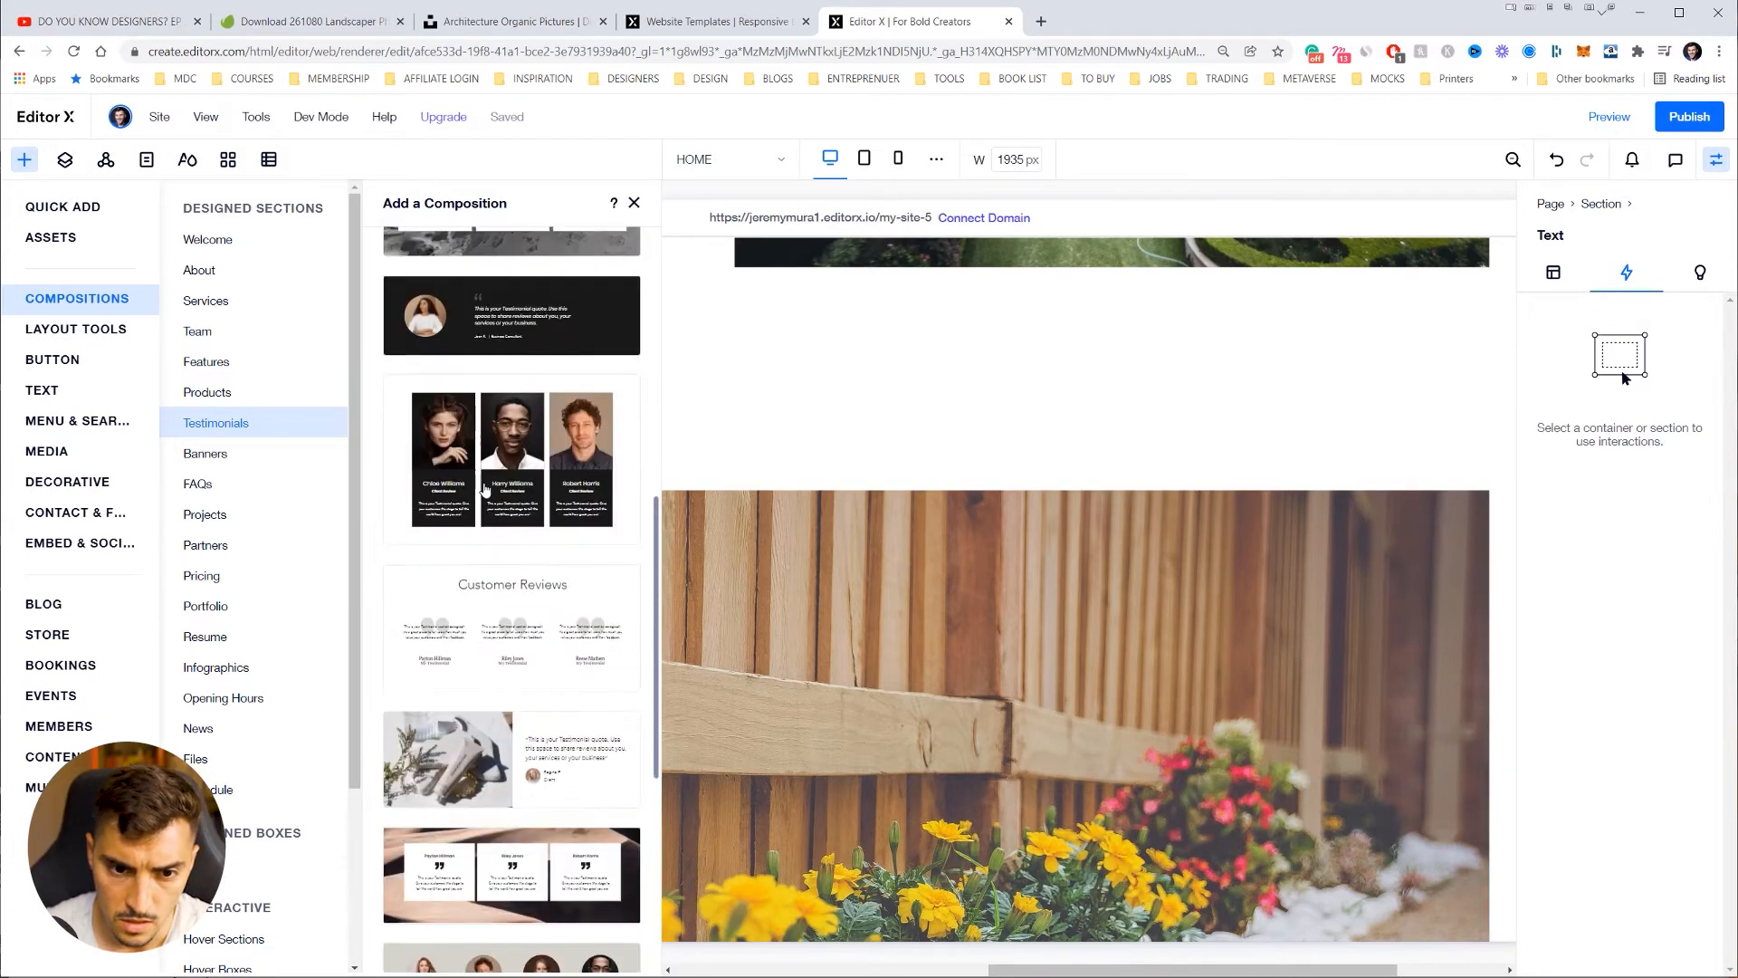
scroll(532, 769, "up", 8)
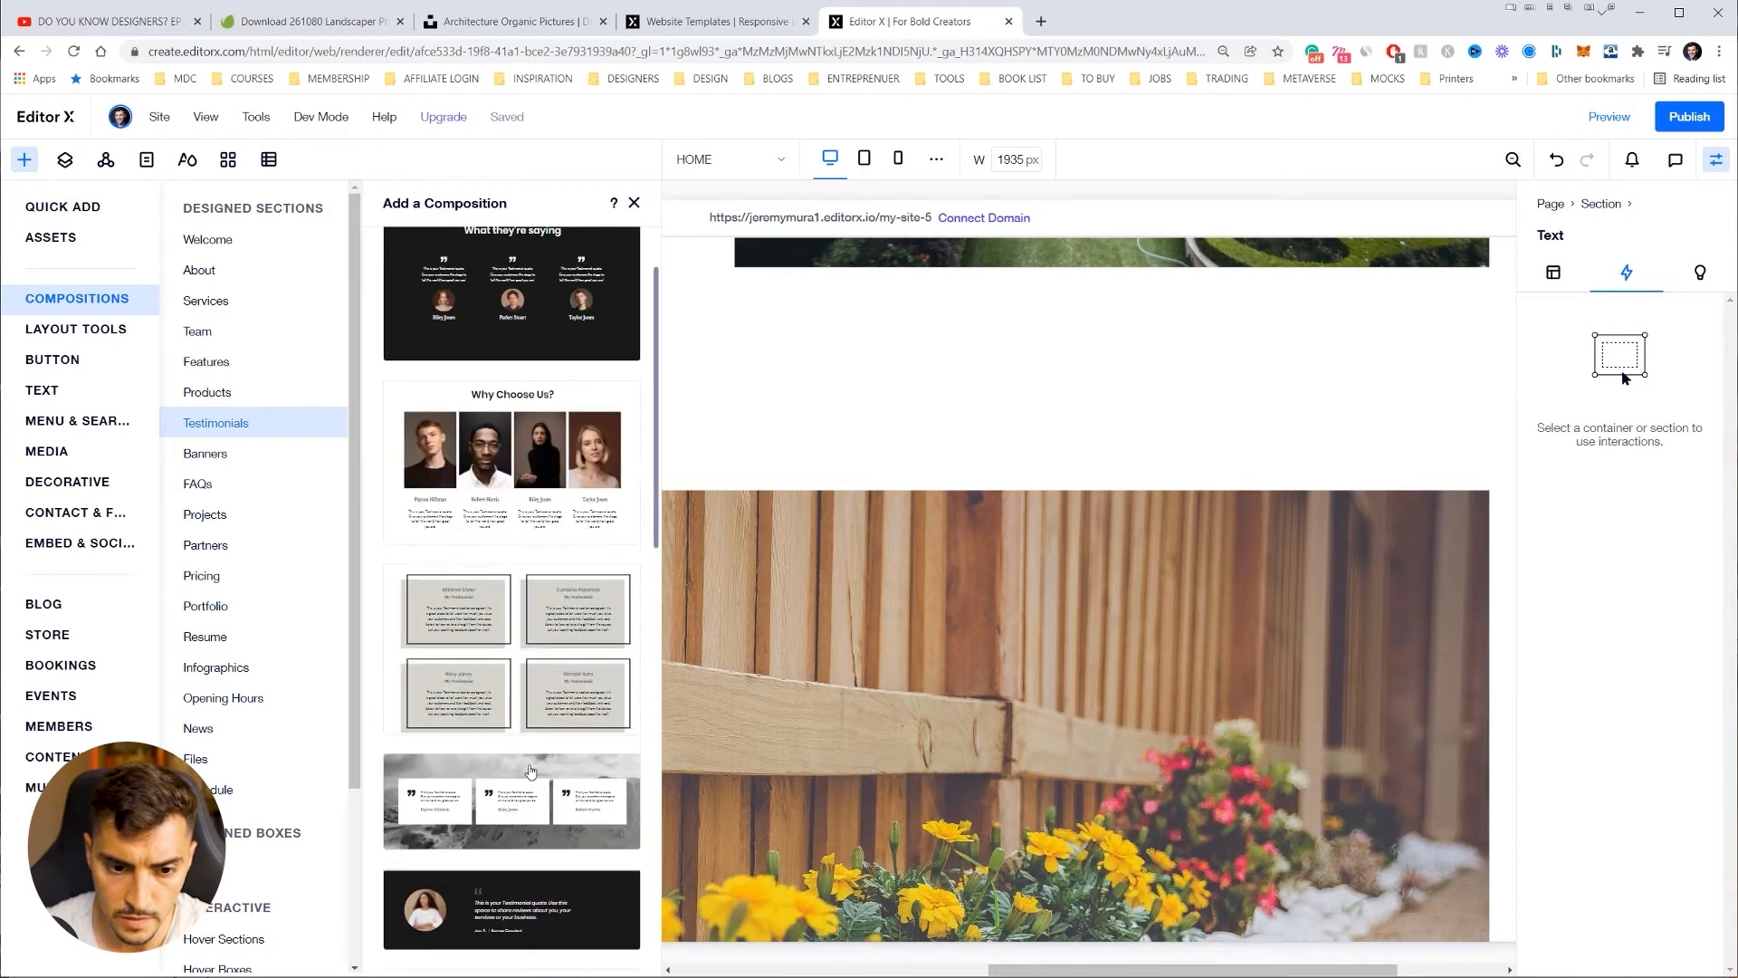
scroll(489, 660, "down", 7)
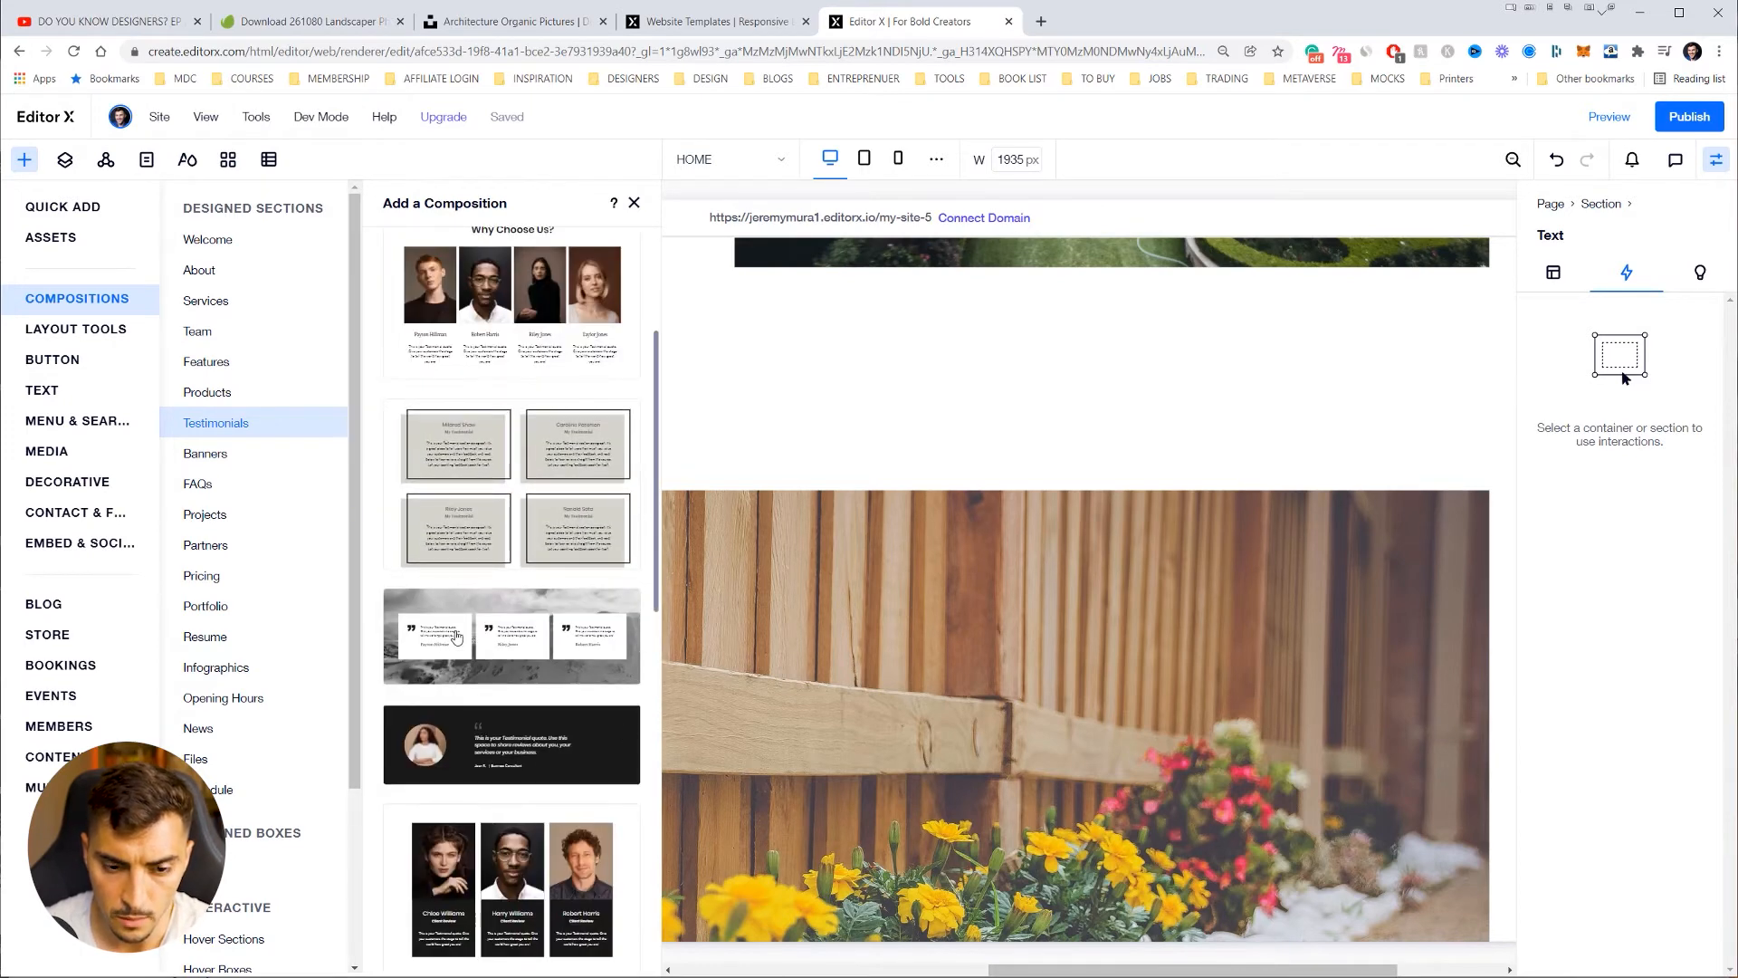
scroll(484, 633, "down", 2)
left_click(513, 446)
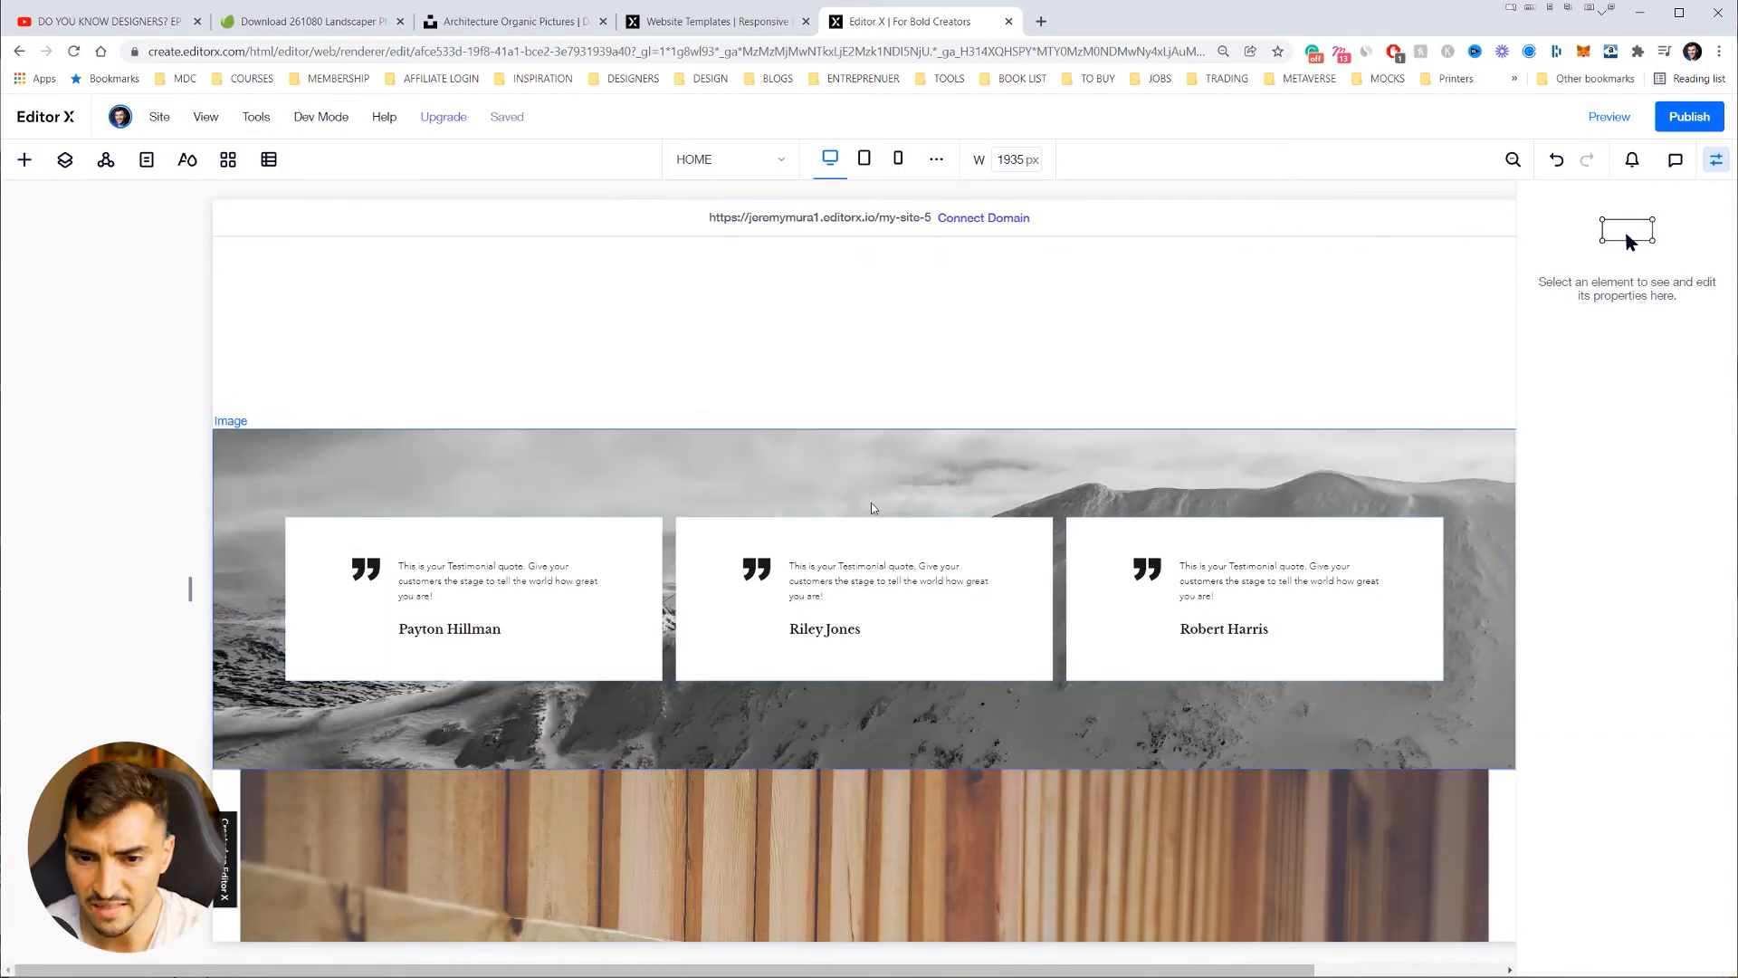
scroll(874, 508, "up", 4)
scroll(914, 511, "down", 12)
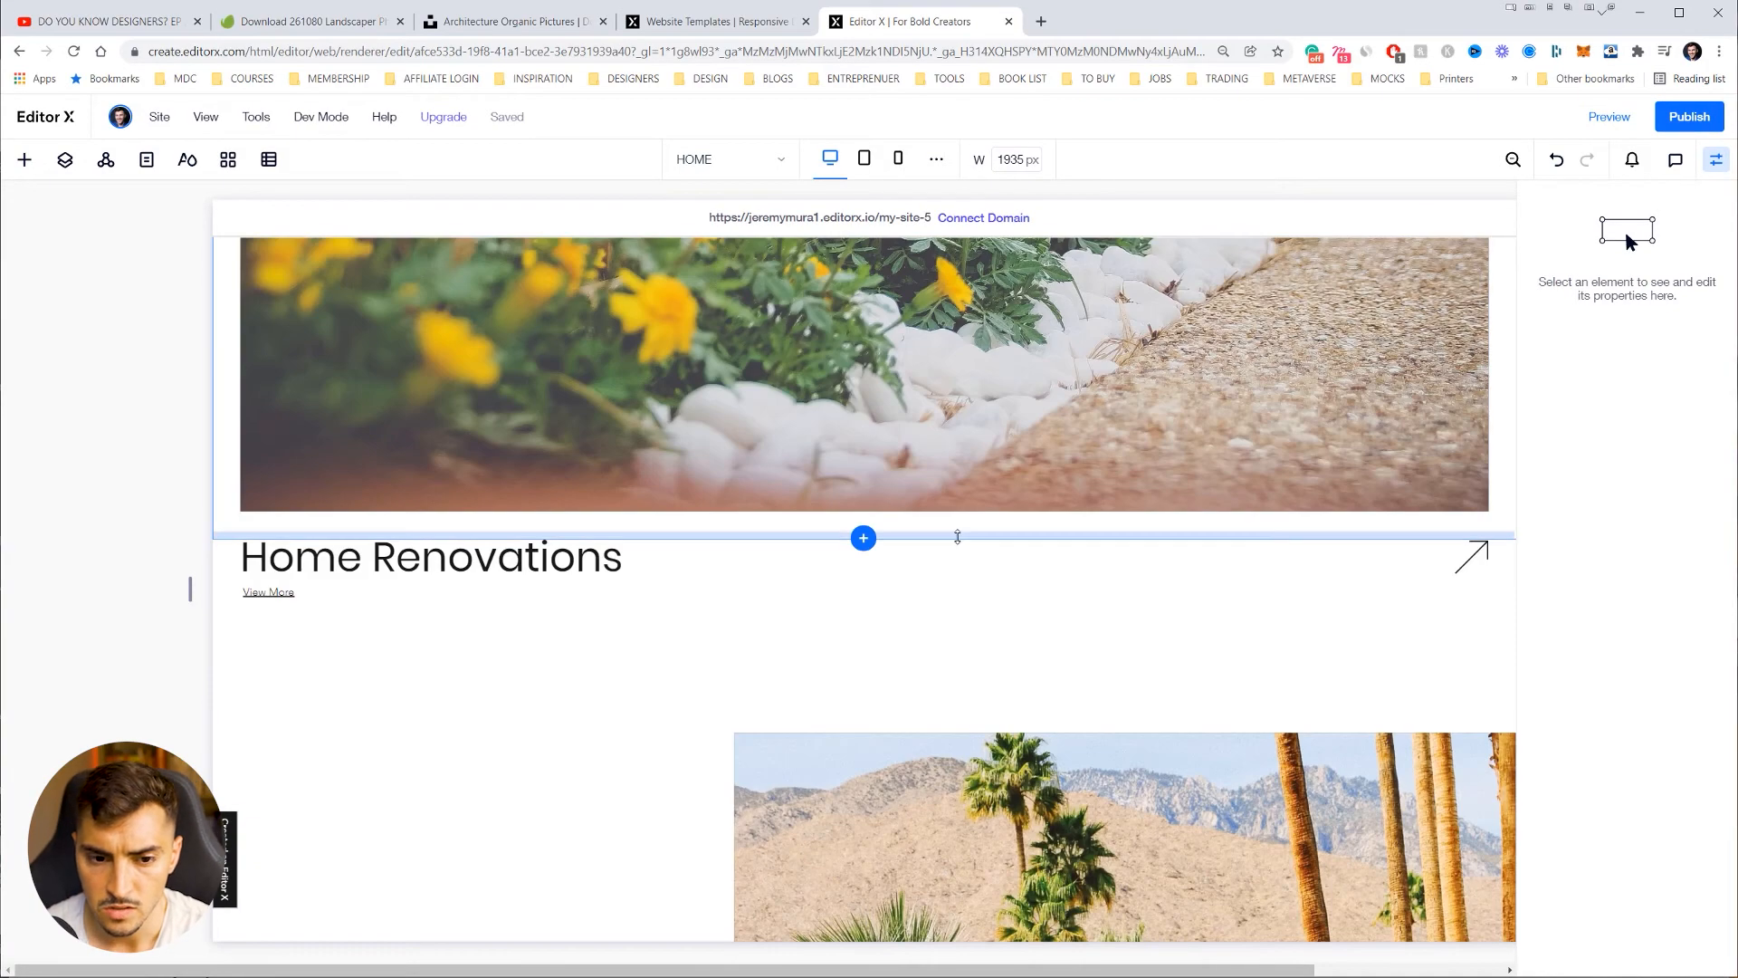
scroll(961, 536, "up", 10)
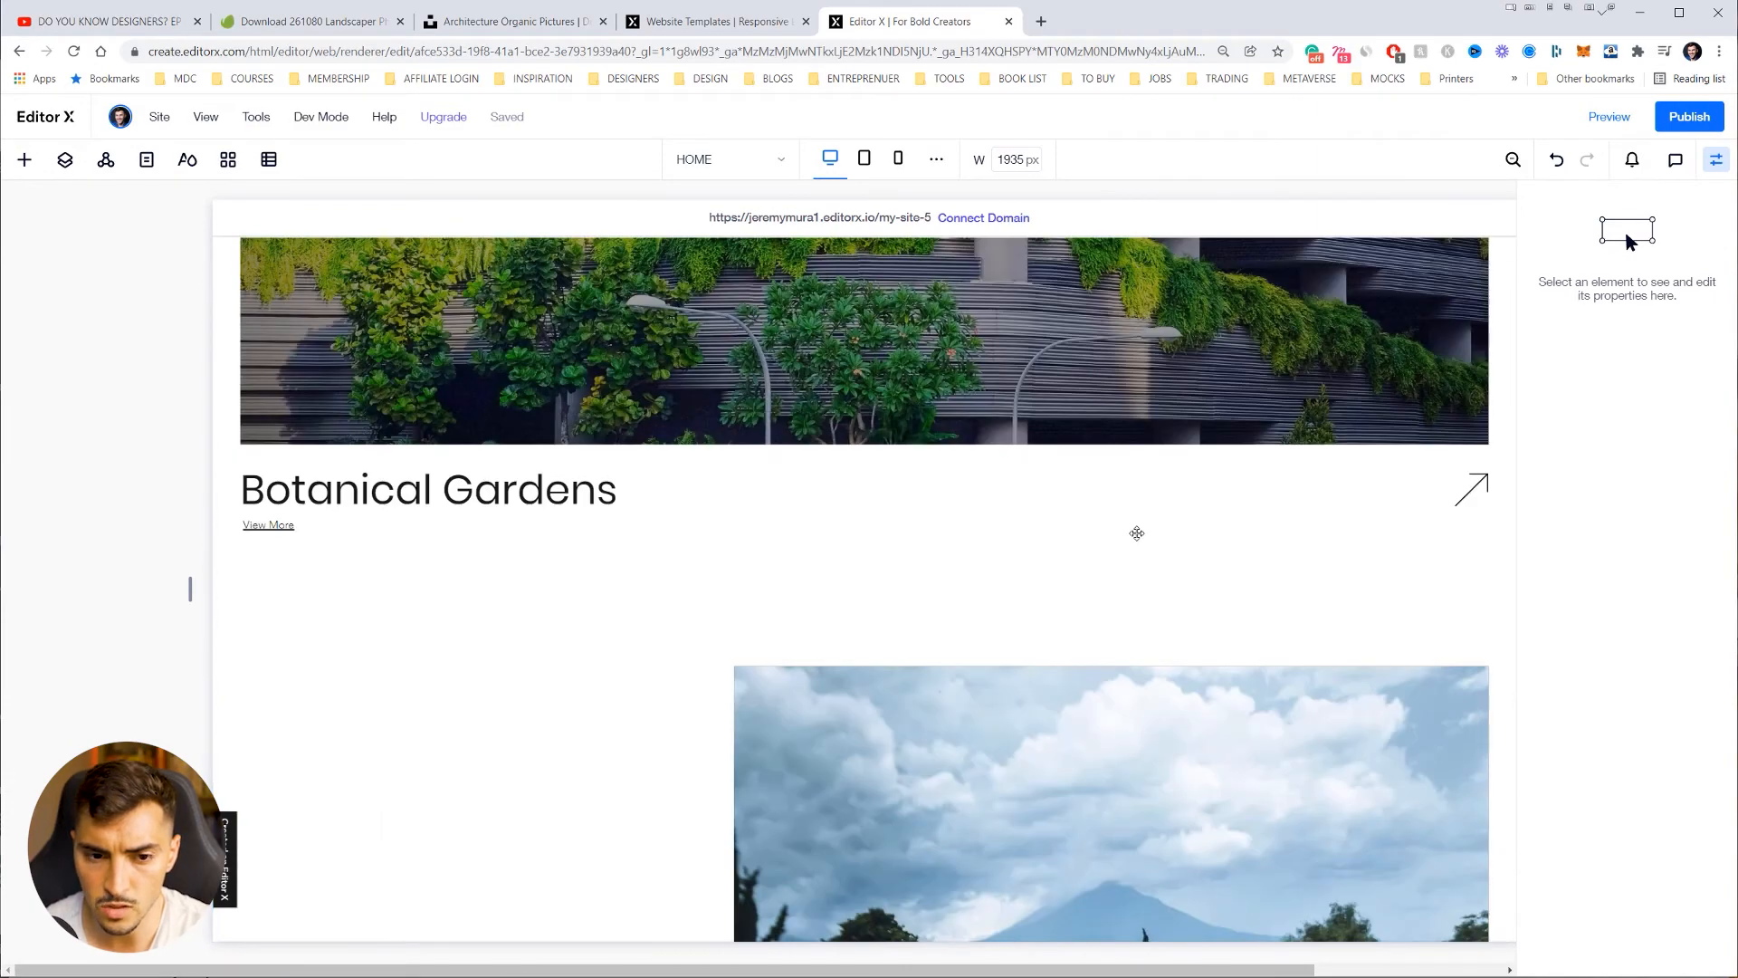
scroll(1137, 533, "down", 5)
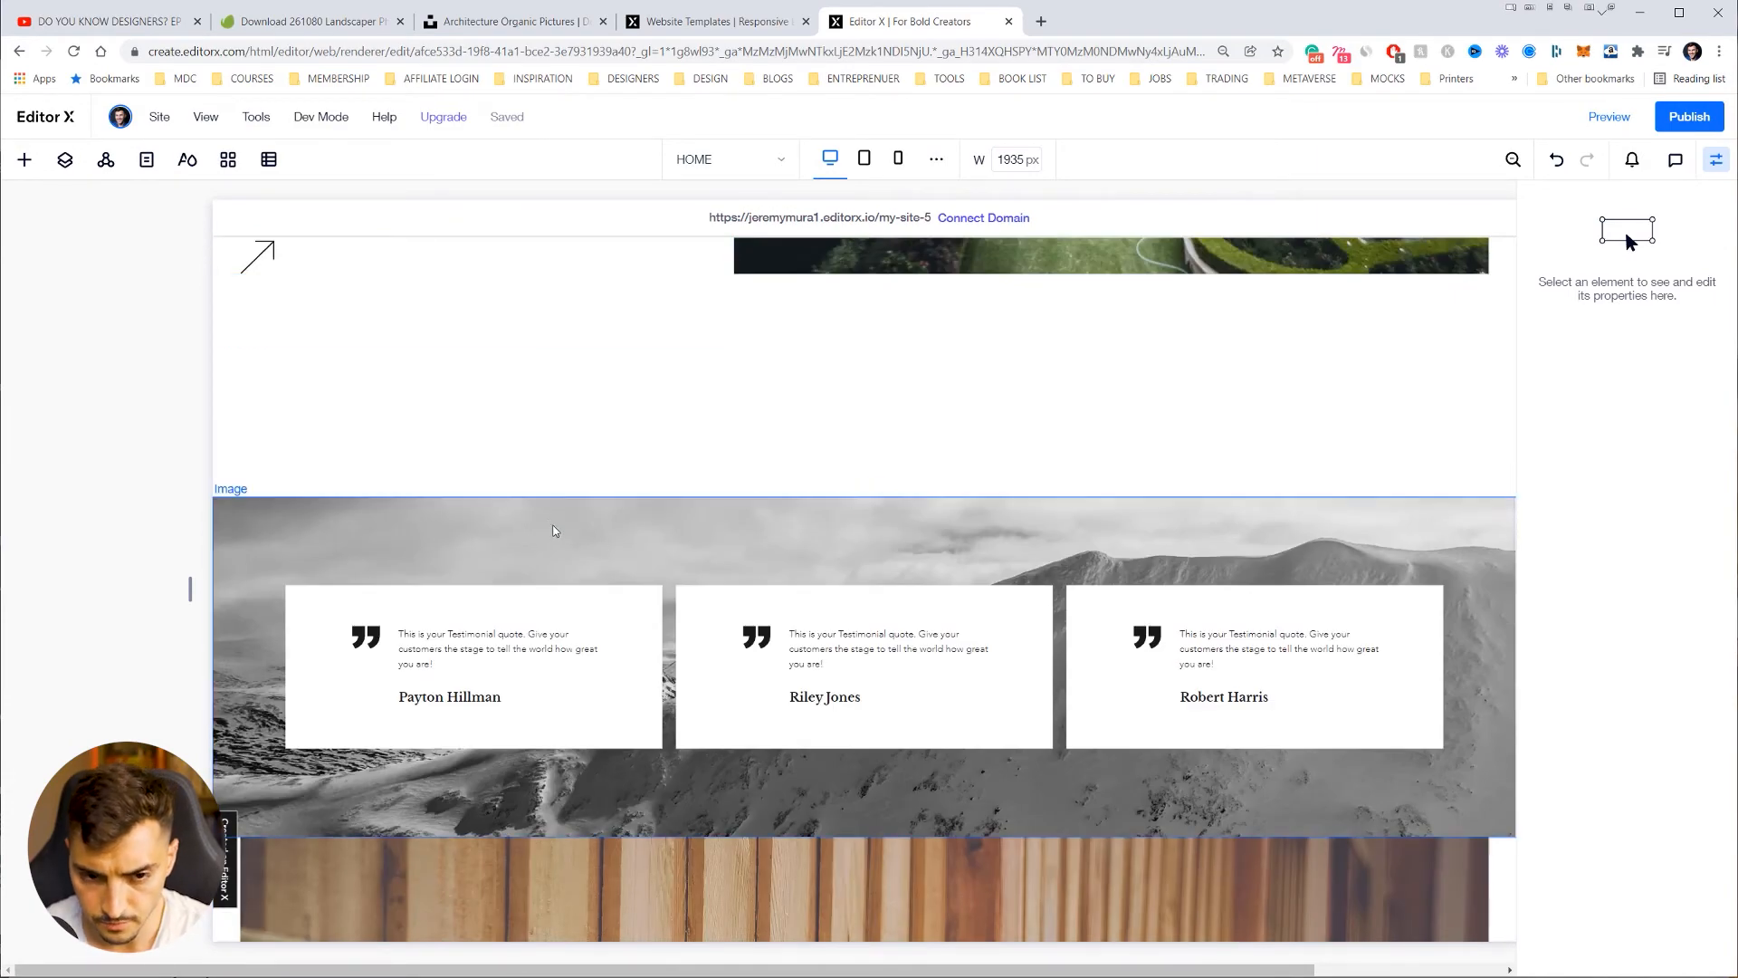
left_click(517, 377)
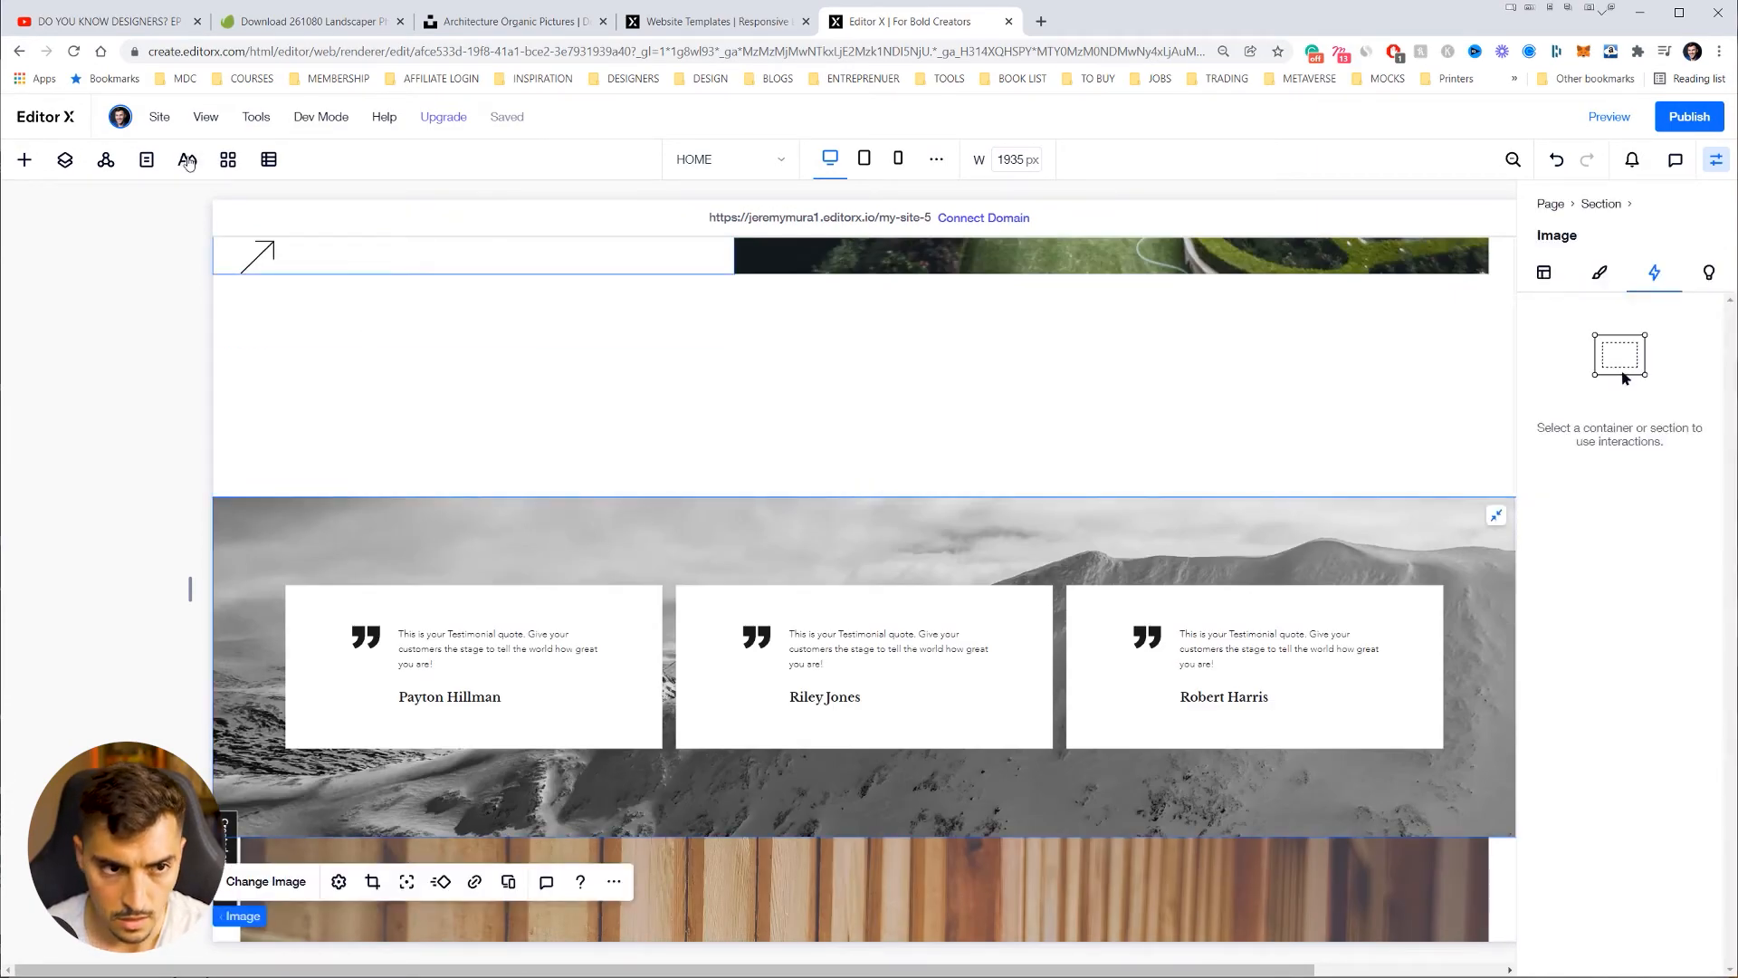
Step: In Layers, move the new Testimonial section to sit below the third section
left_click(152, 161)
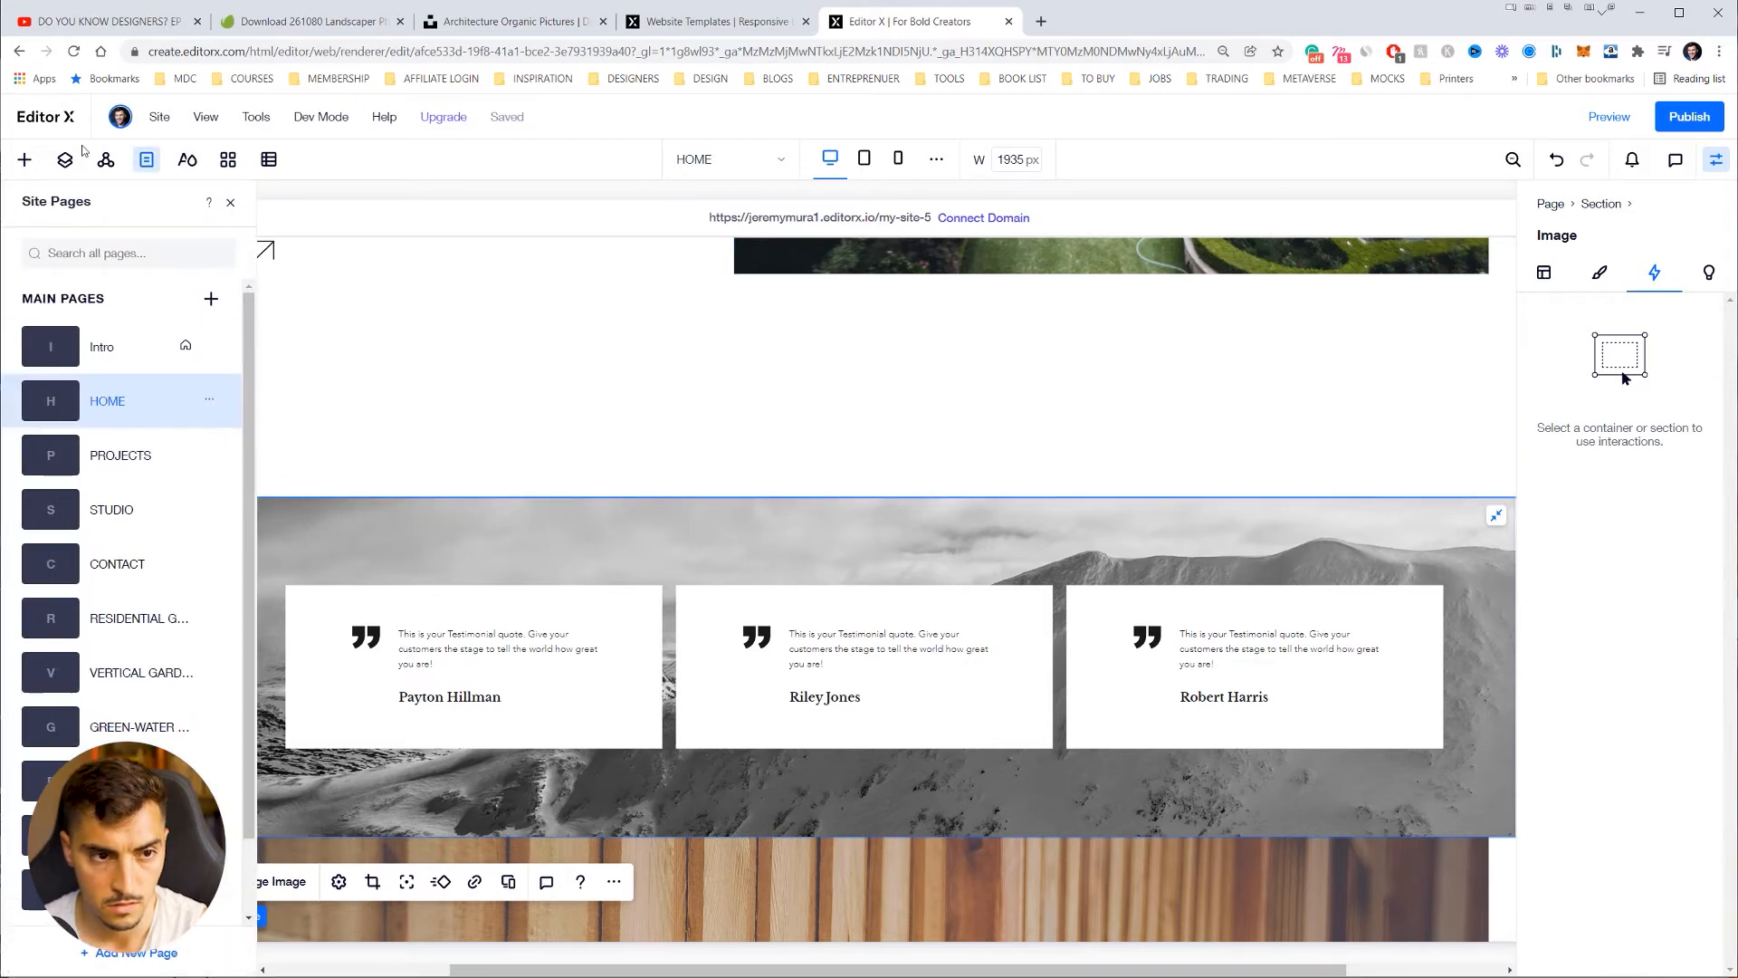
left_click(65, 170)
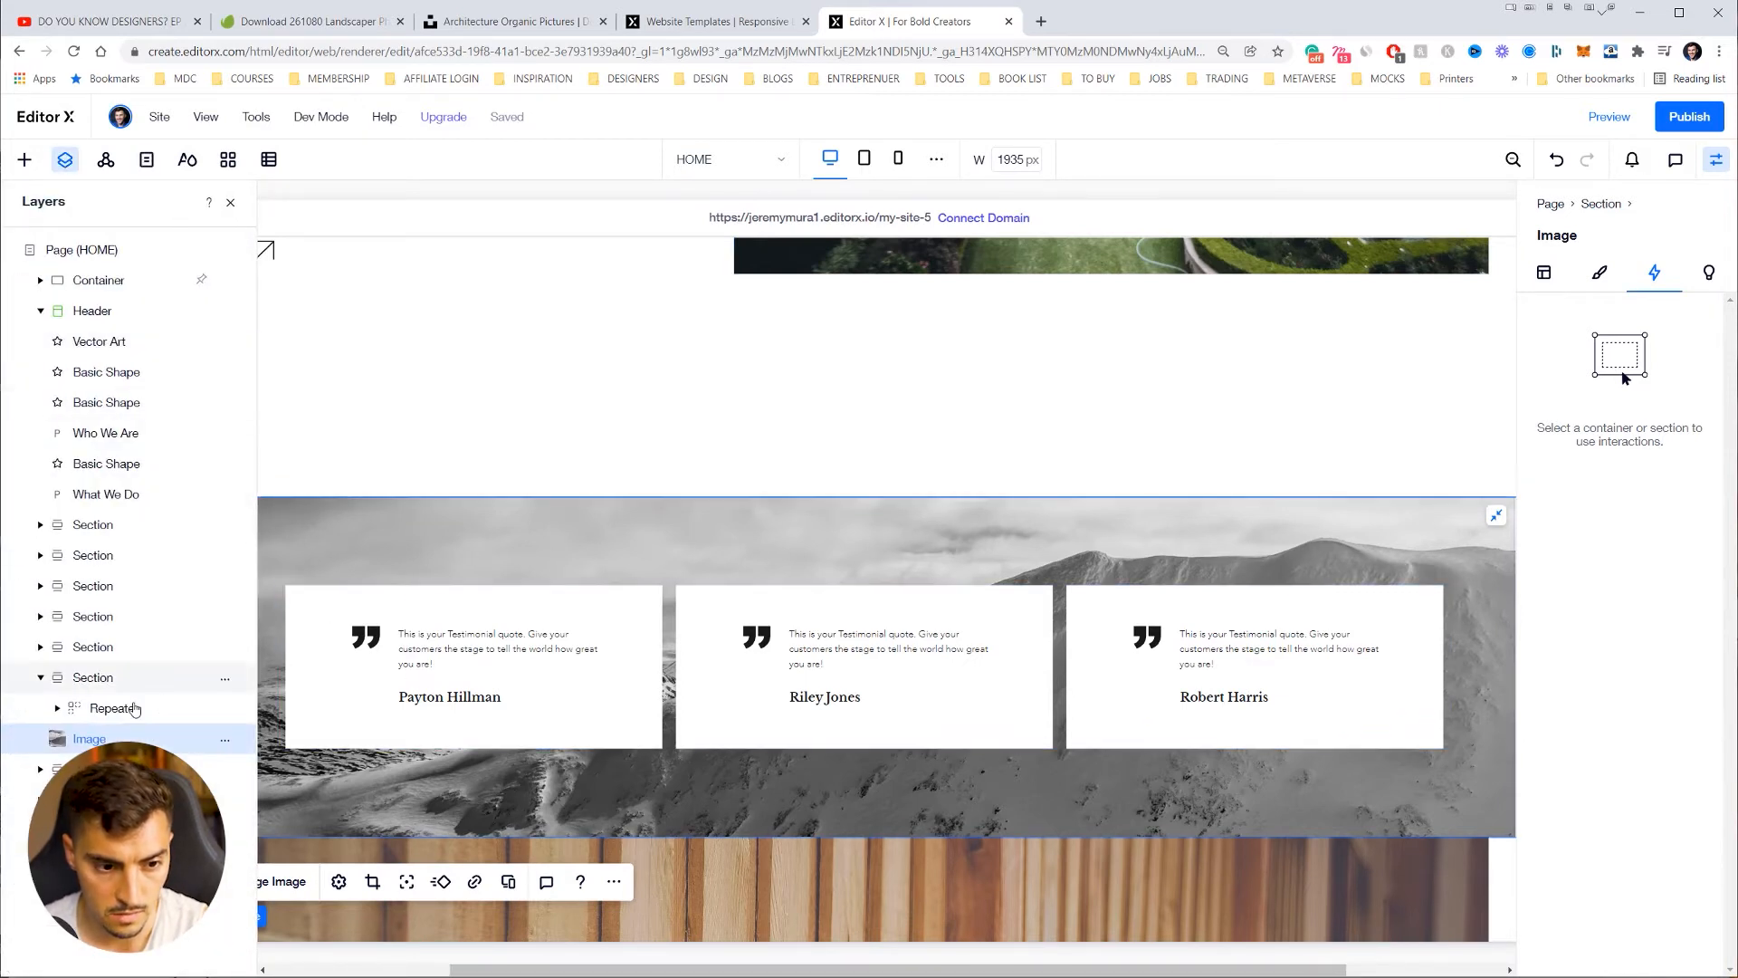
left_click(86, 678)
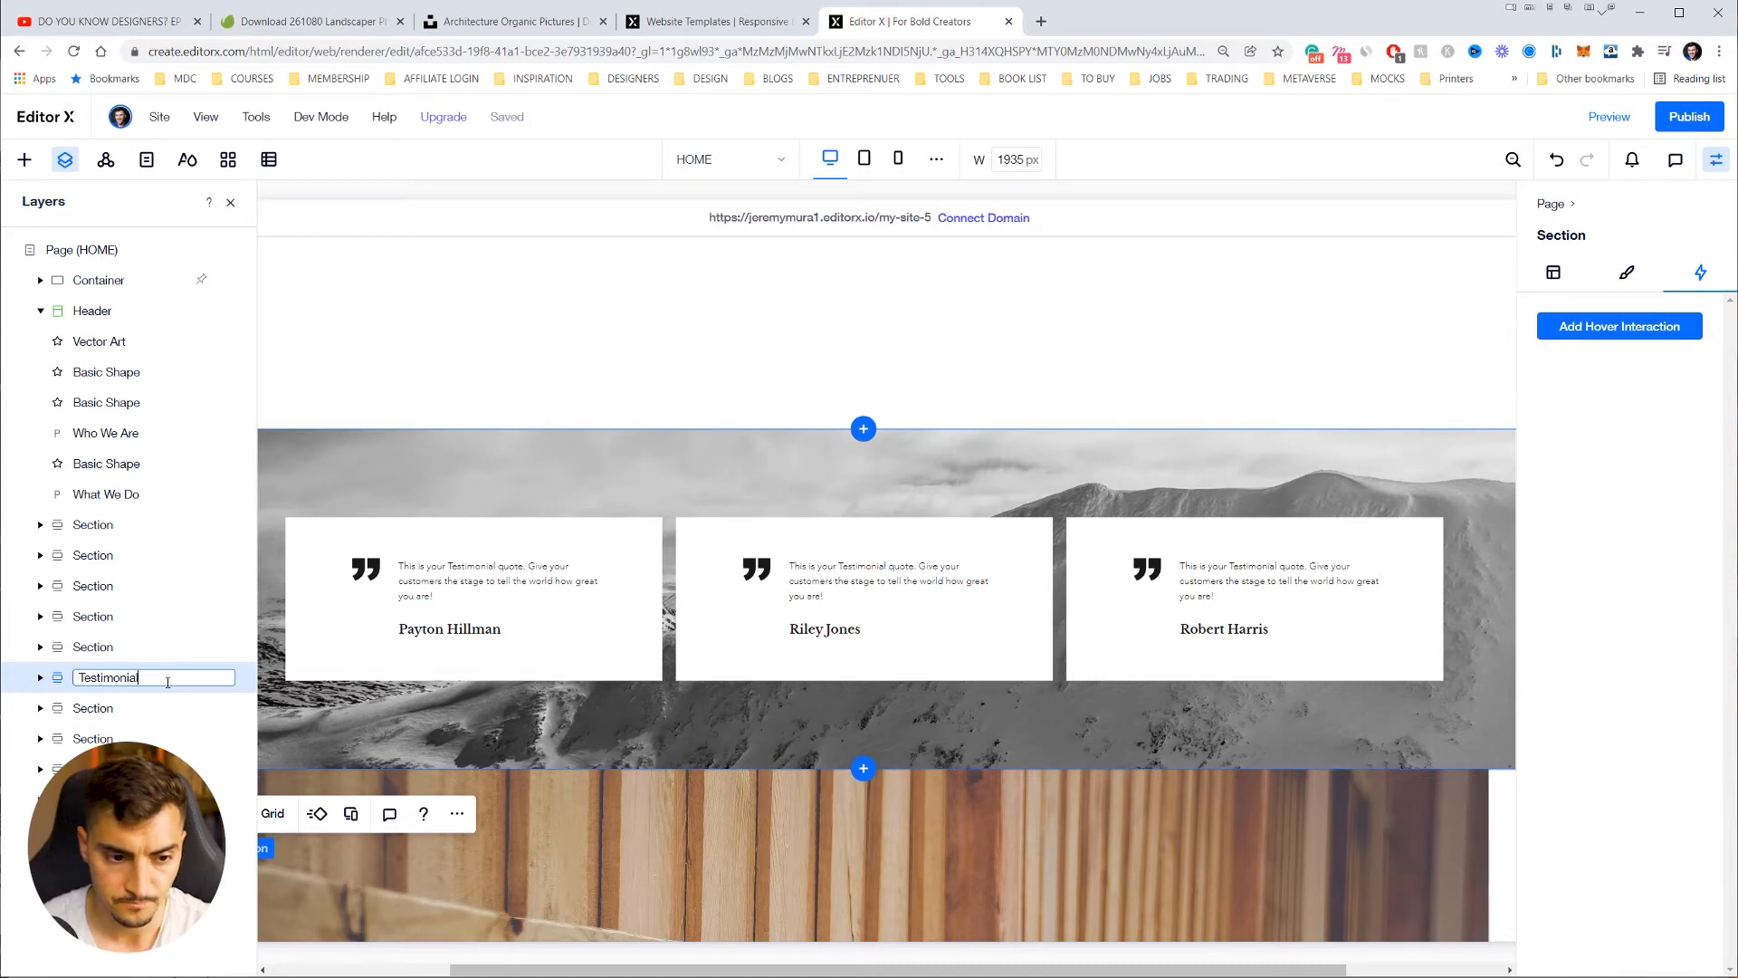
left_click_drag(120, 677, 83, 525)
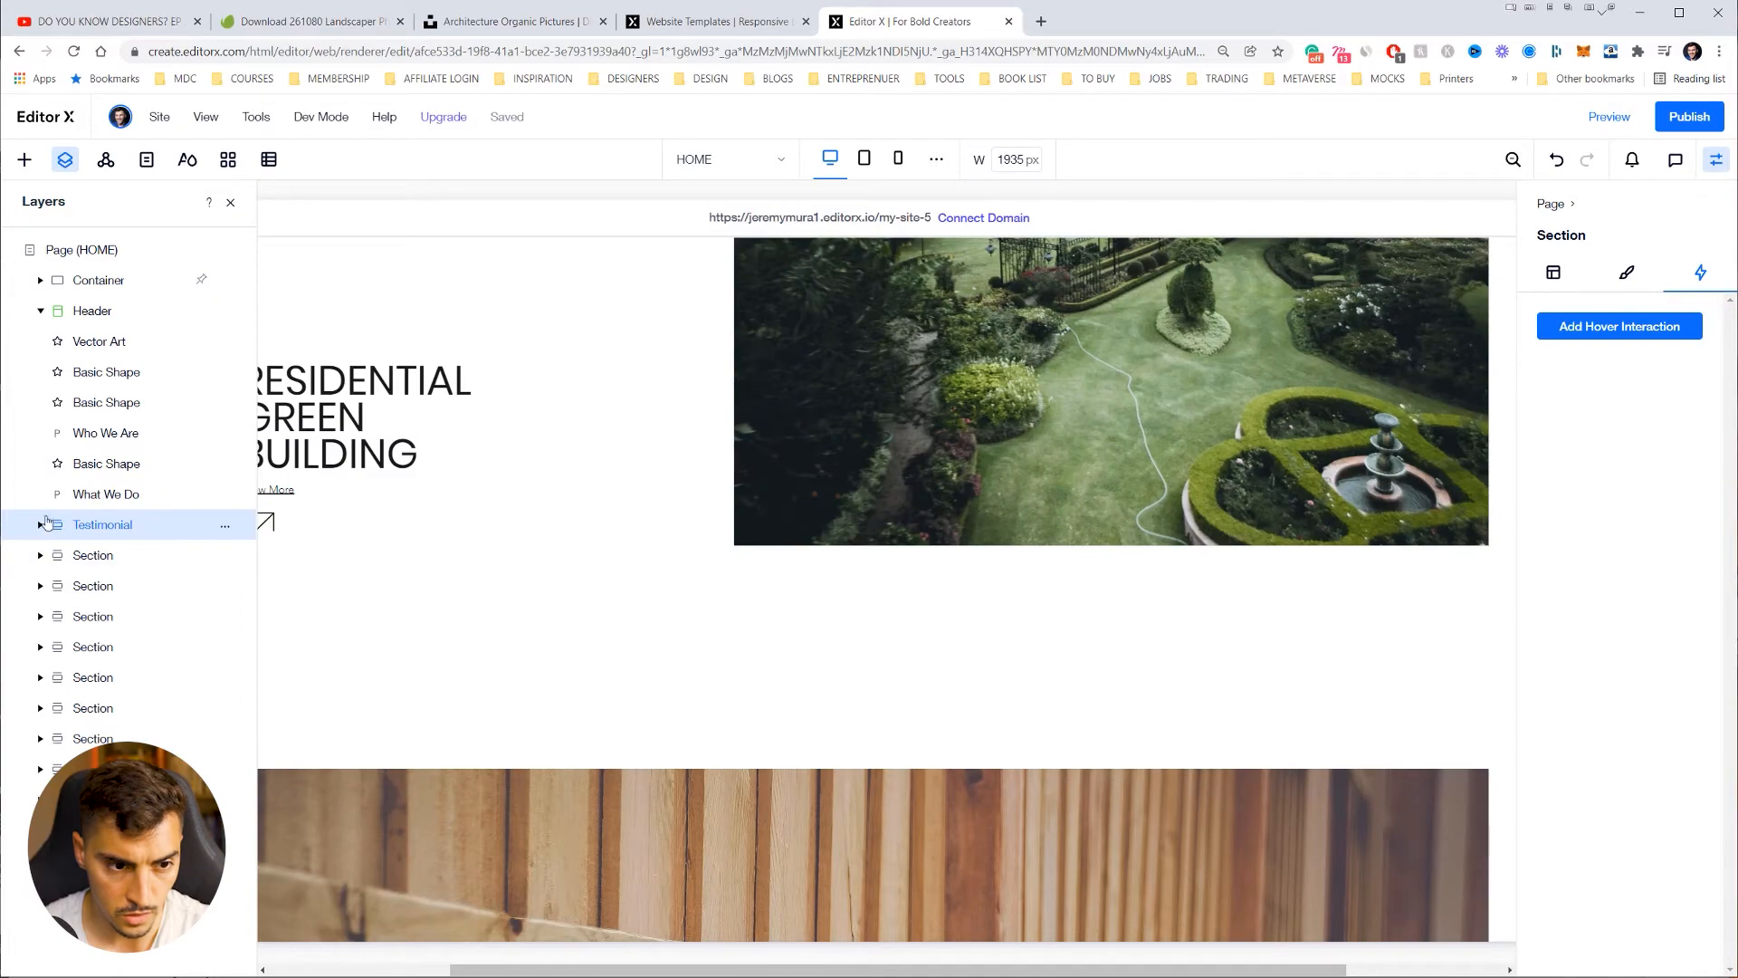
left_click(42, 312)
scroll(606, 481, "up", 20)
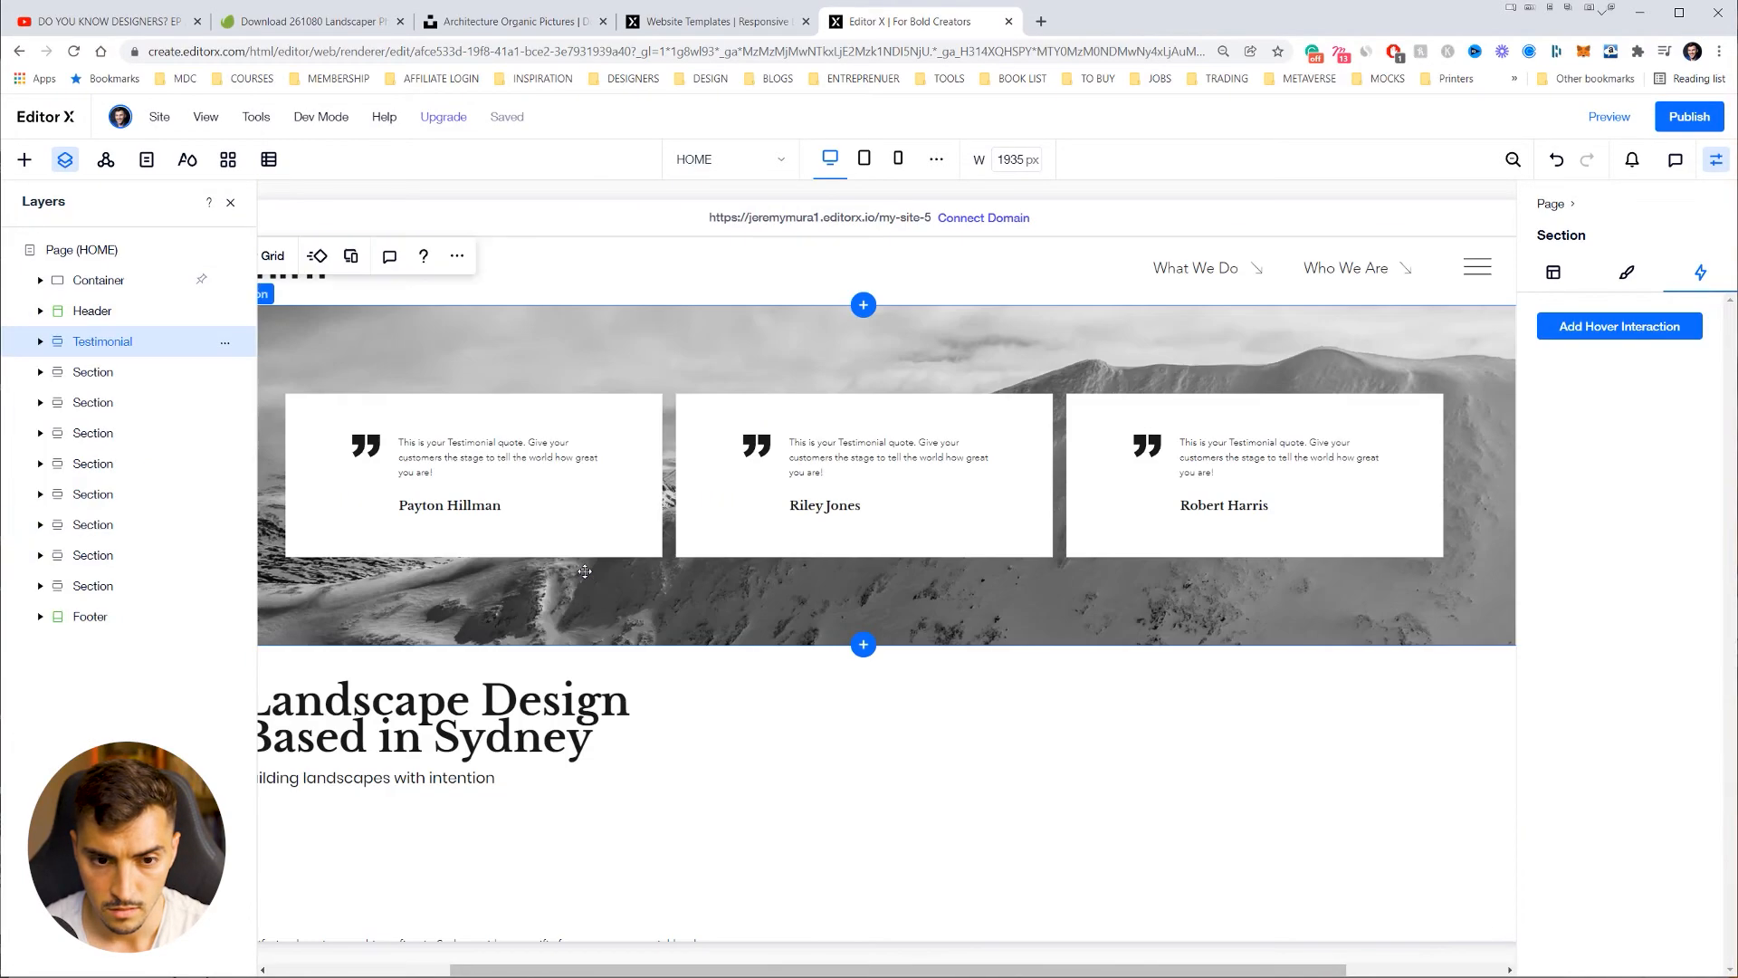
left_click_drag(66, 343, 116, 446)
scroll(626, 369, "down", 3)
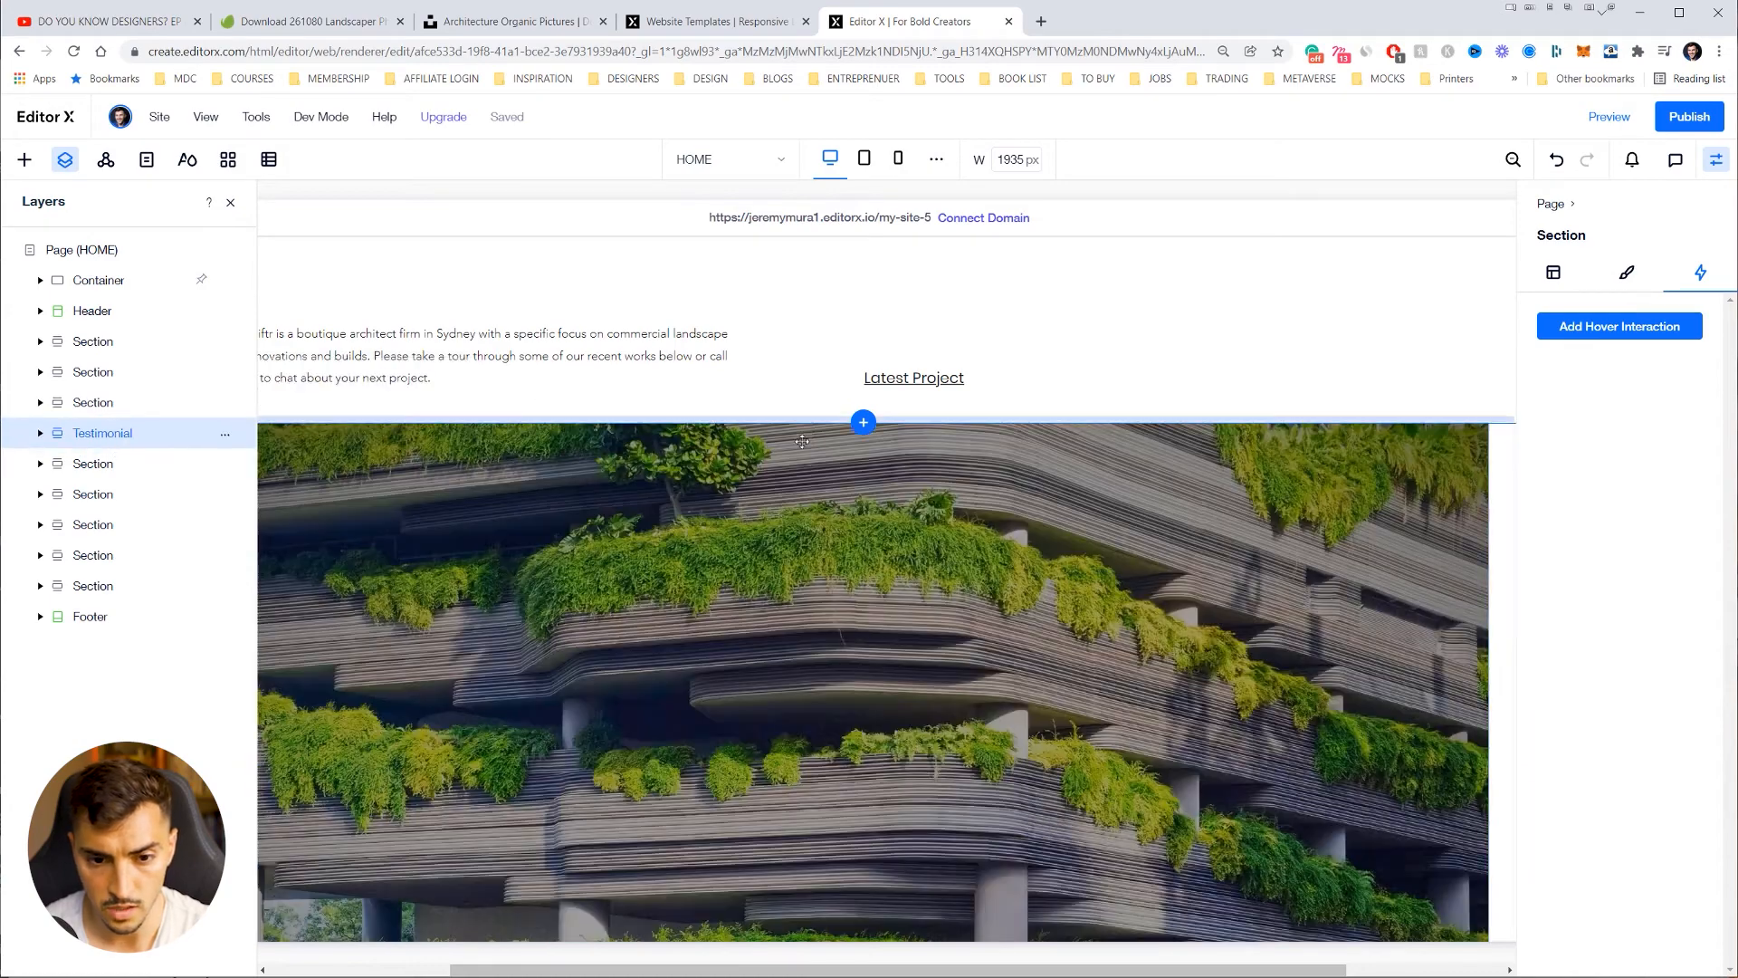
scroll(927, 425, "up", 3)
Step: Expand the Testimonial section's layers down to the first card's text stack and quote mark
scroll(929, 425, "down", 3)
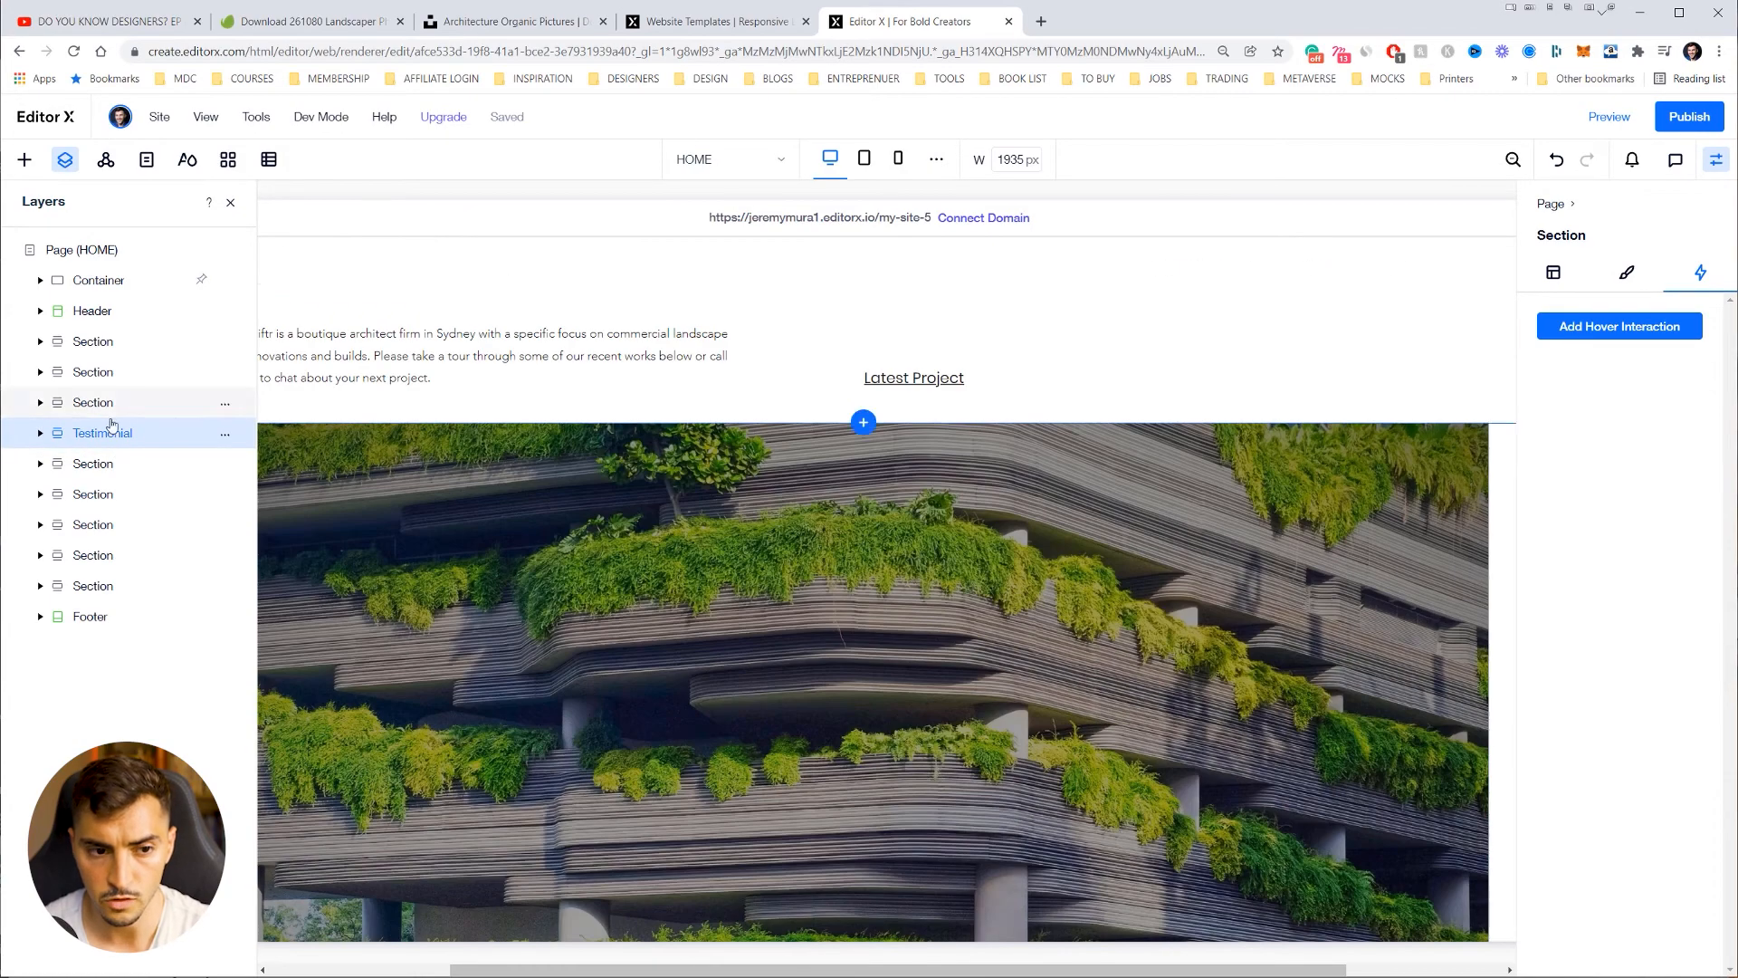
left_click(39, 432)
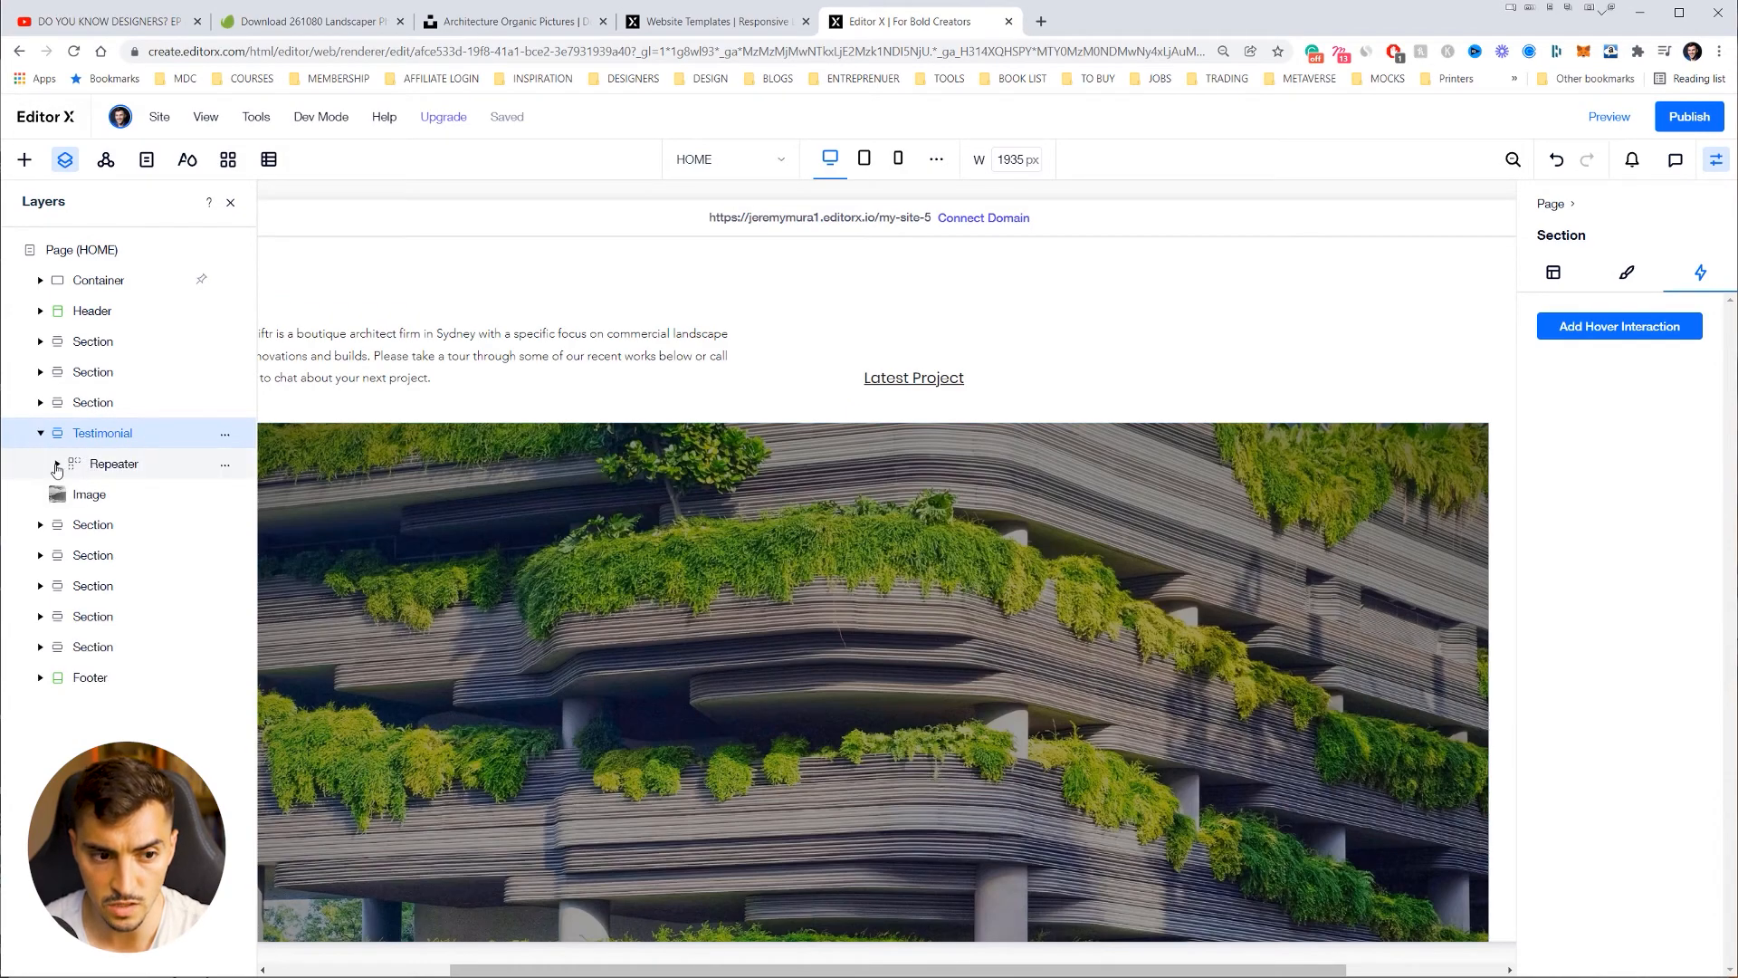
left_click(56, 465)
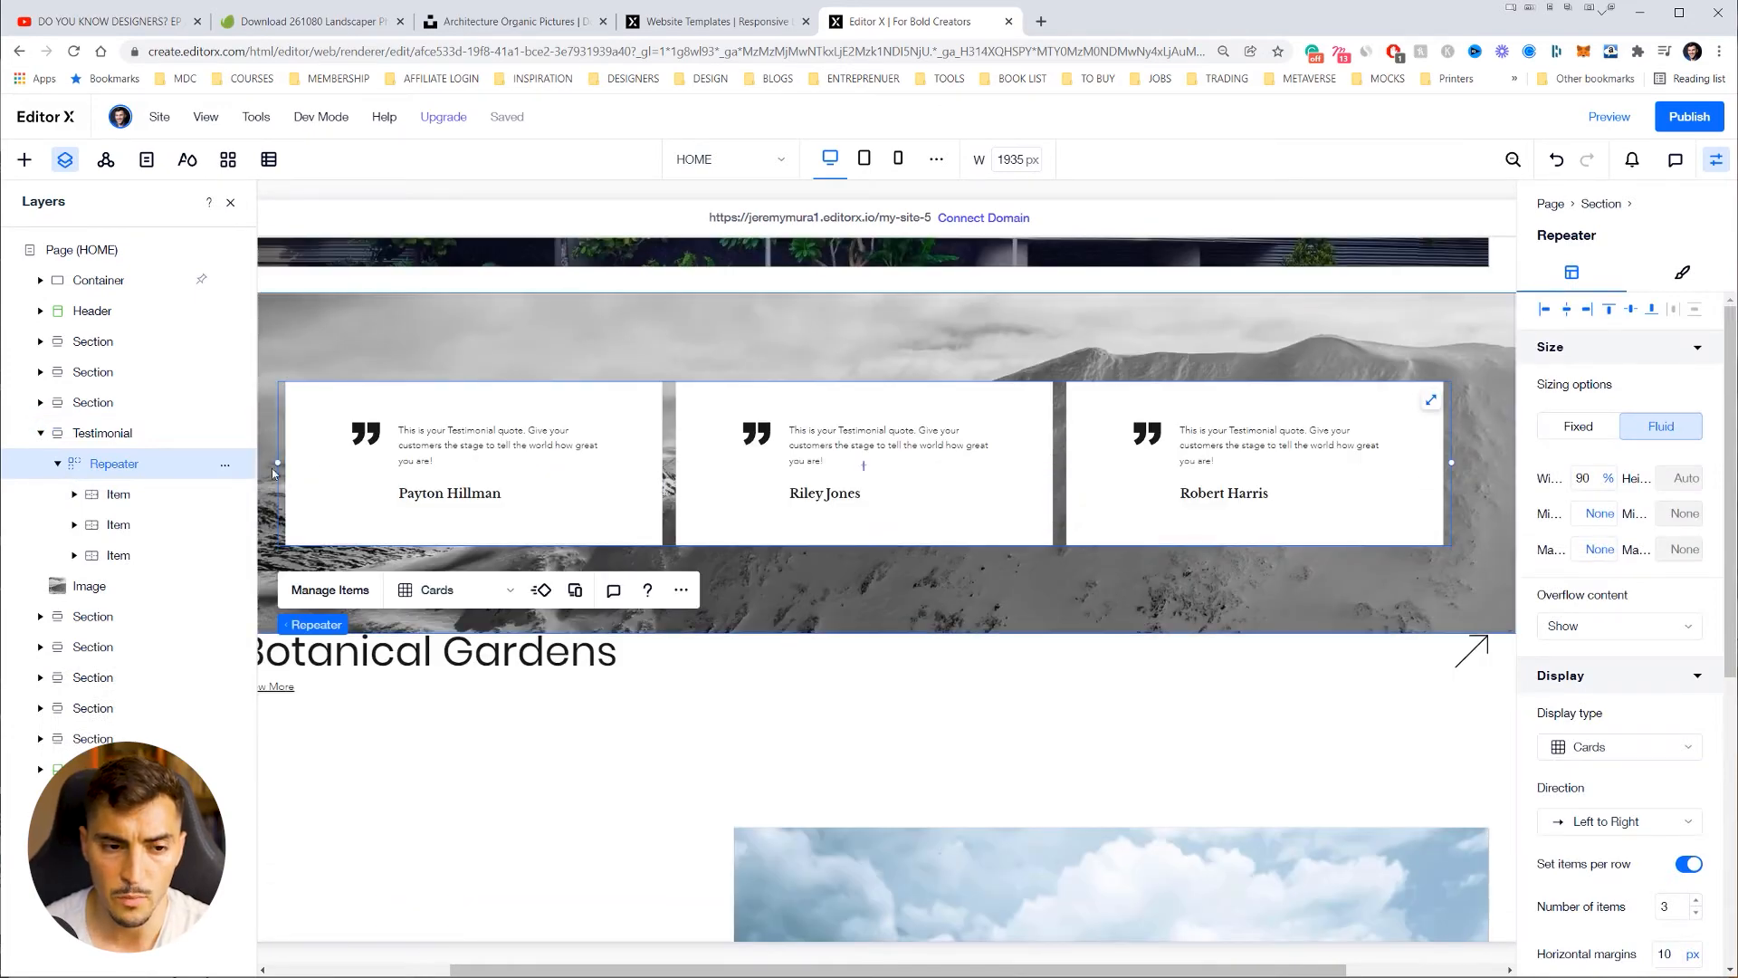
left_click(74, 494)
left_click(92, 526)
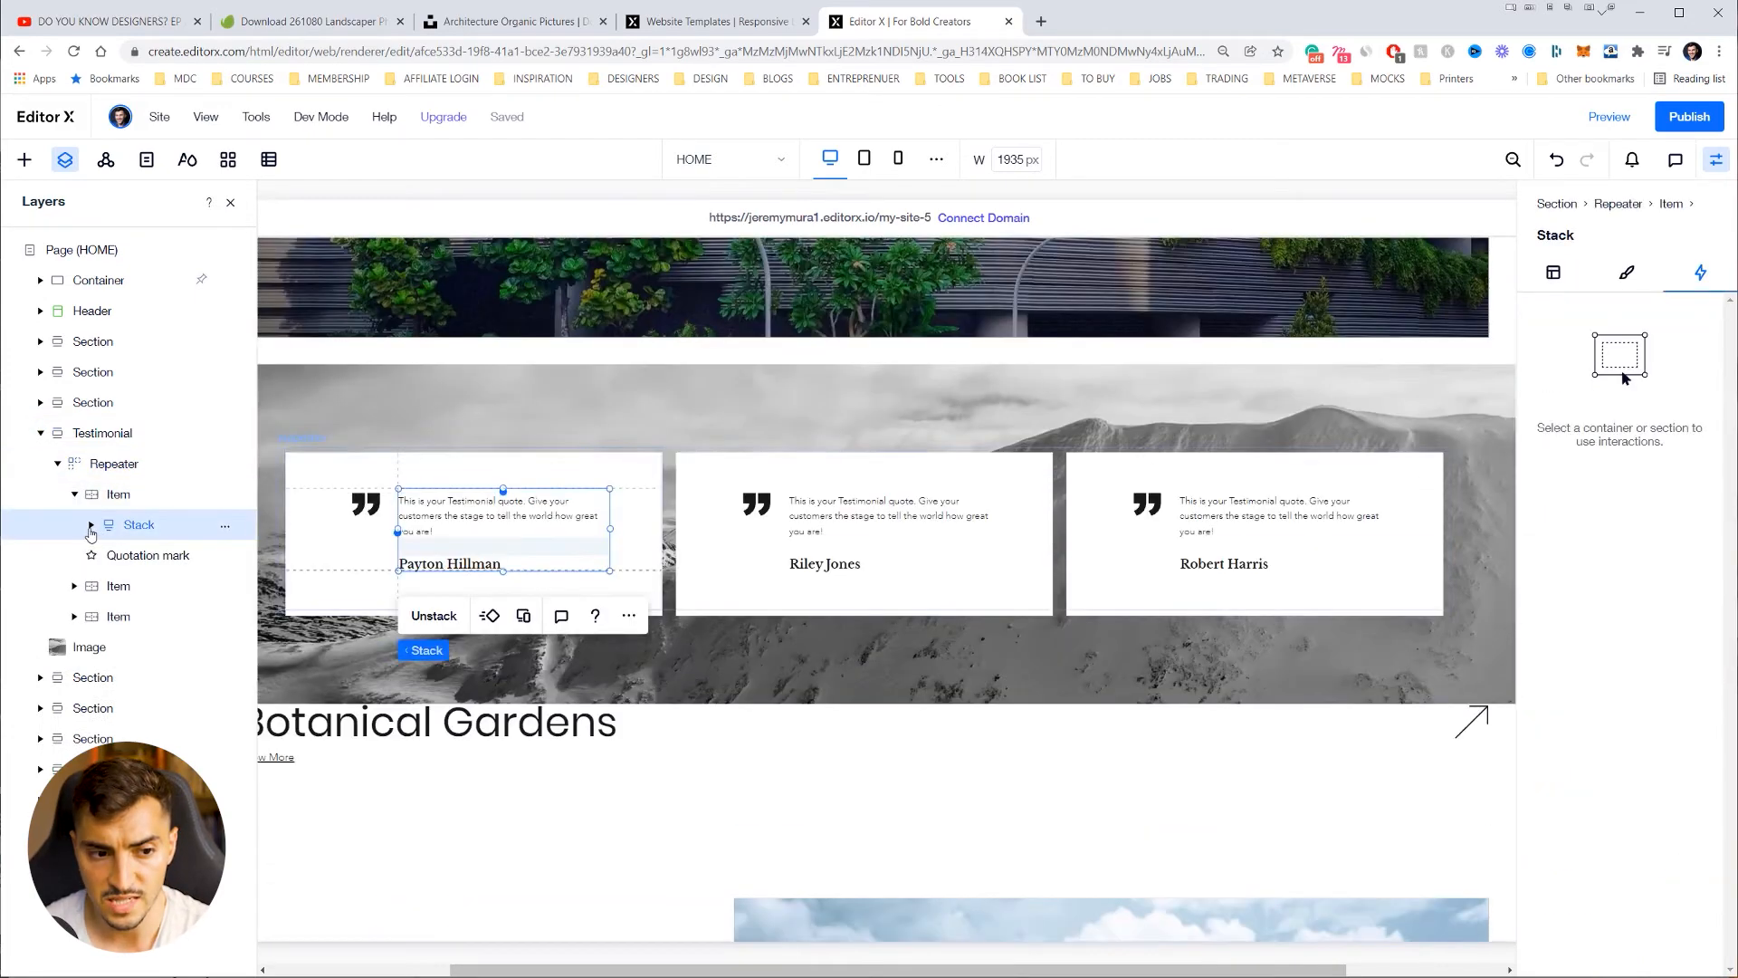
left_click(91, 526)
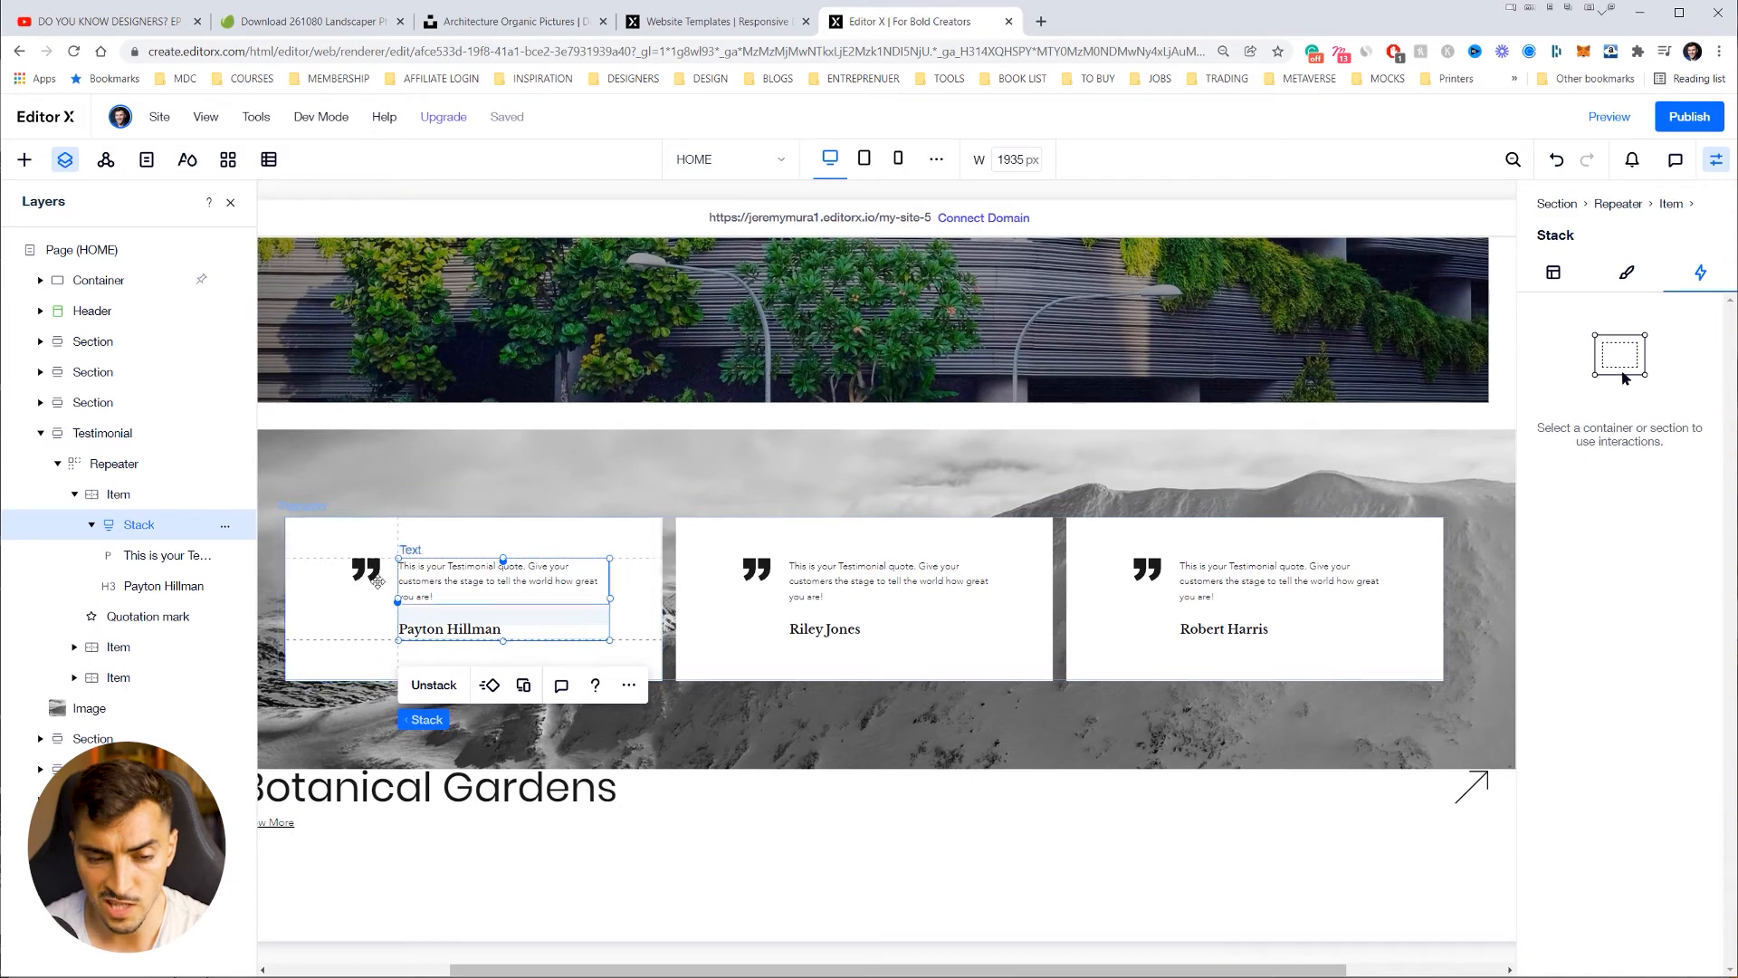
left_click(369, 565)
left_click(422, 582)
scroll(369, 484, "down", 1)
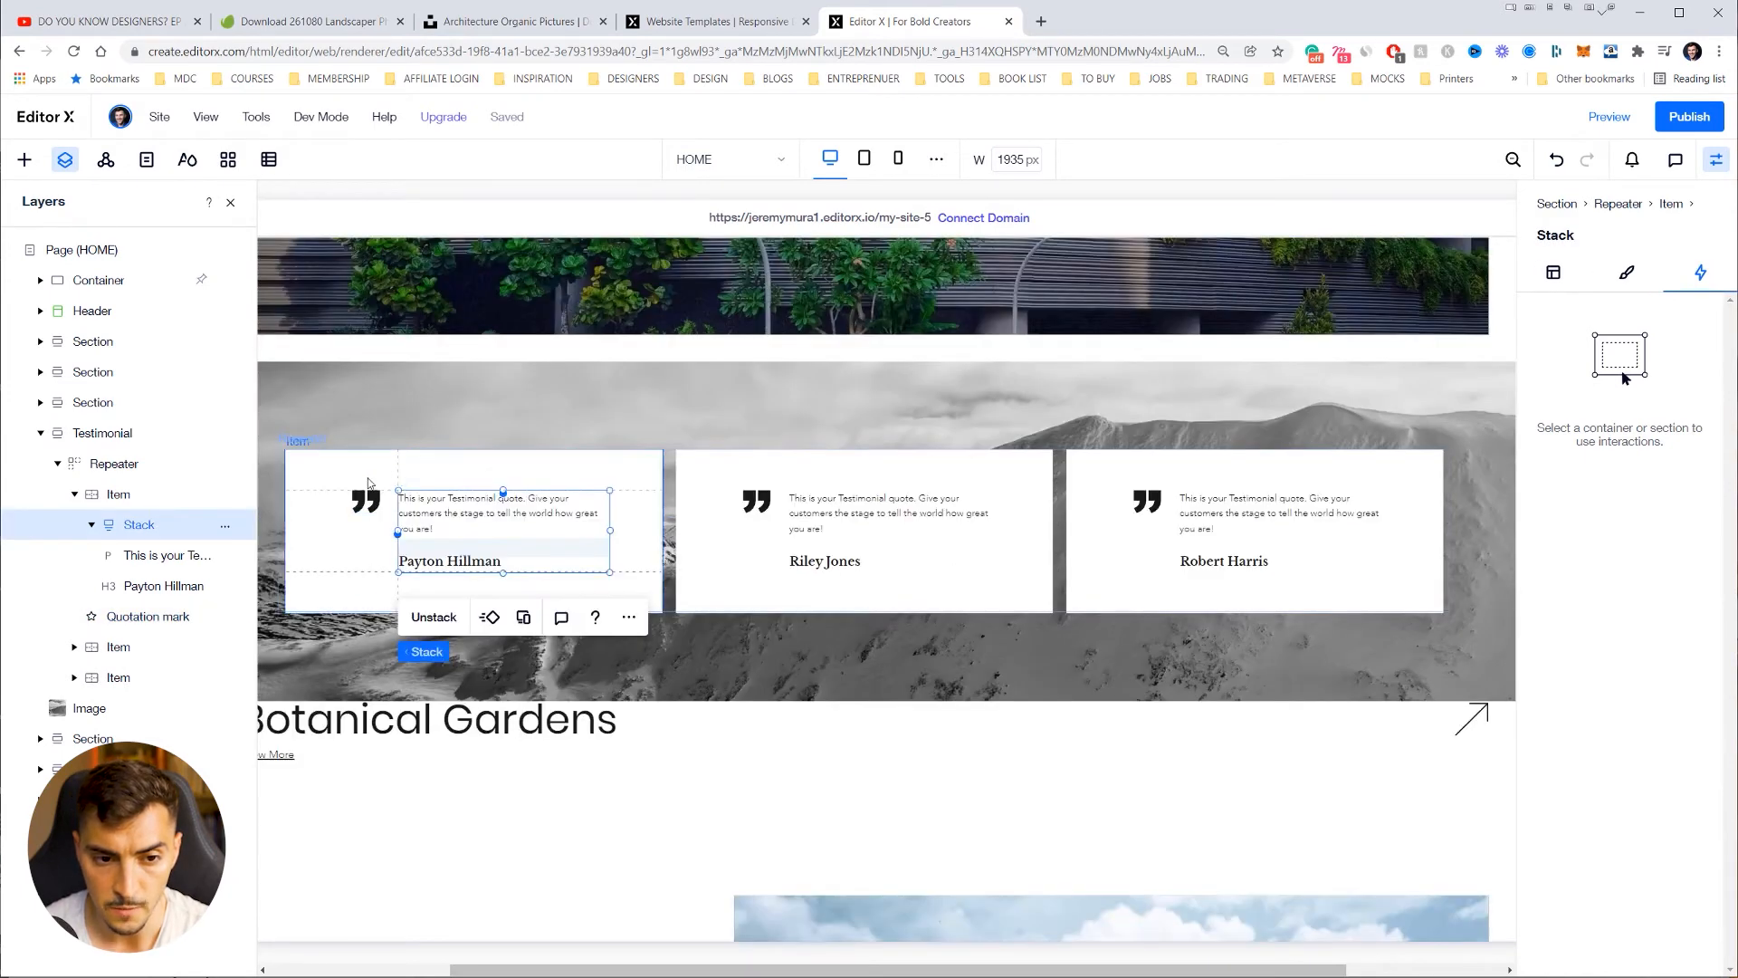
left_click(363, 498)
scroll(363, 499, "up", 1)
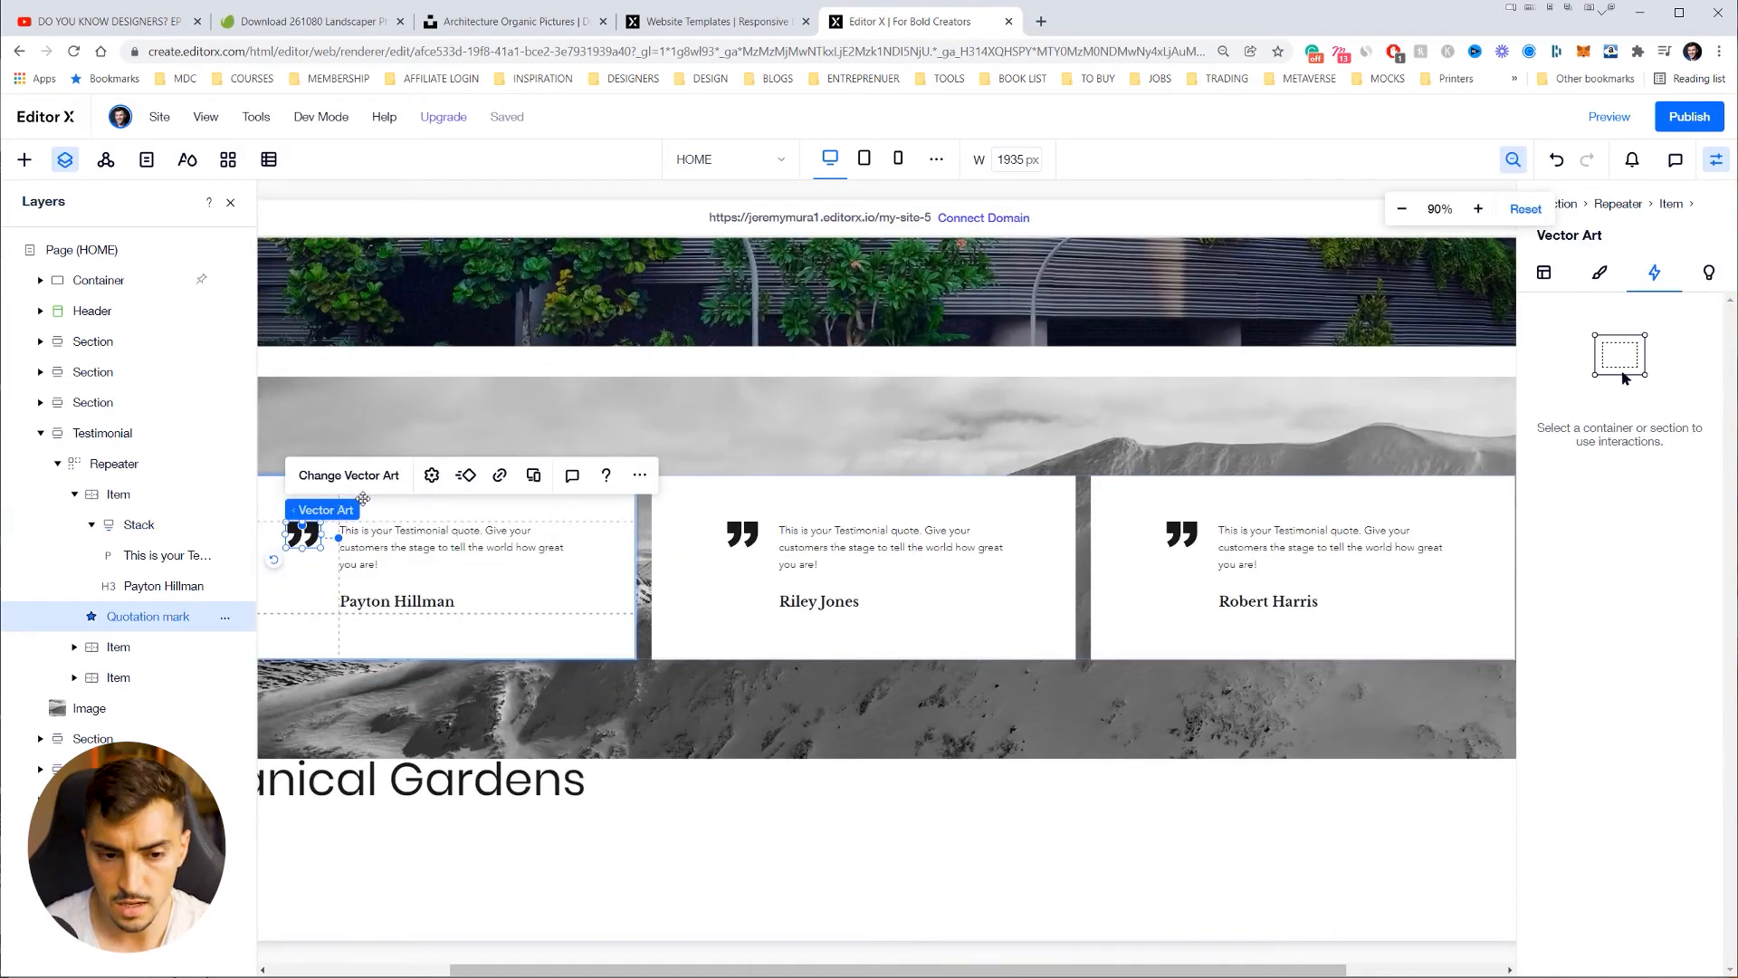
scroll(363, 498, "up", 1)
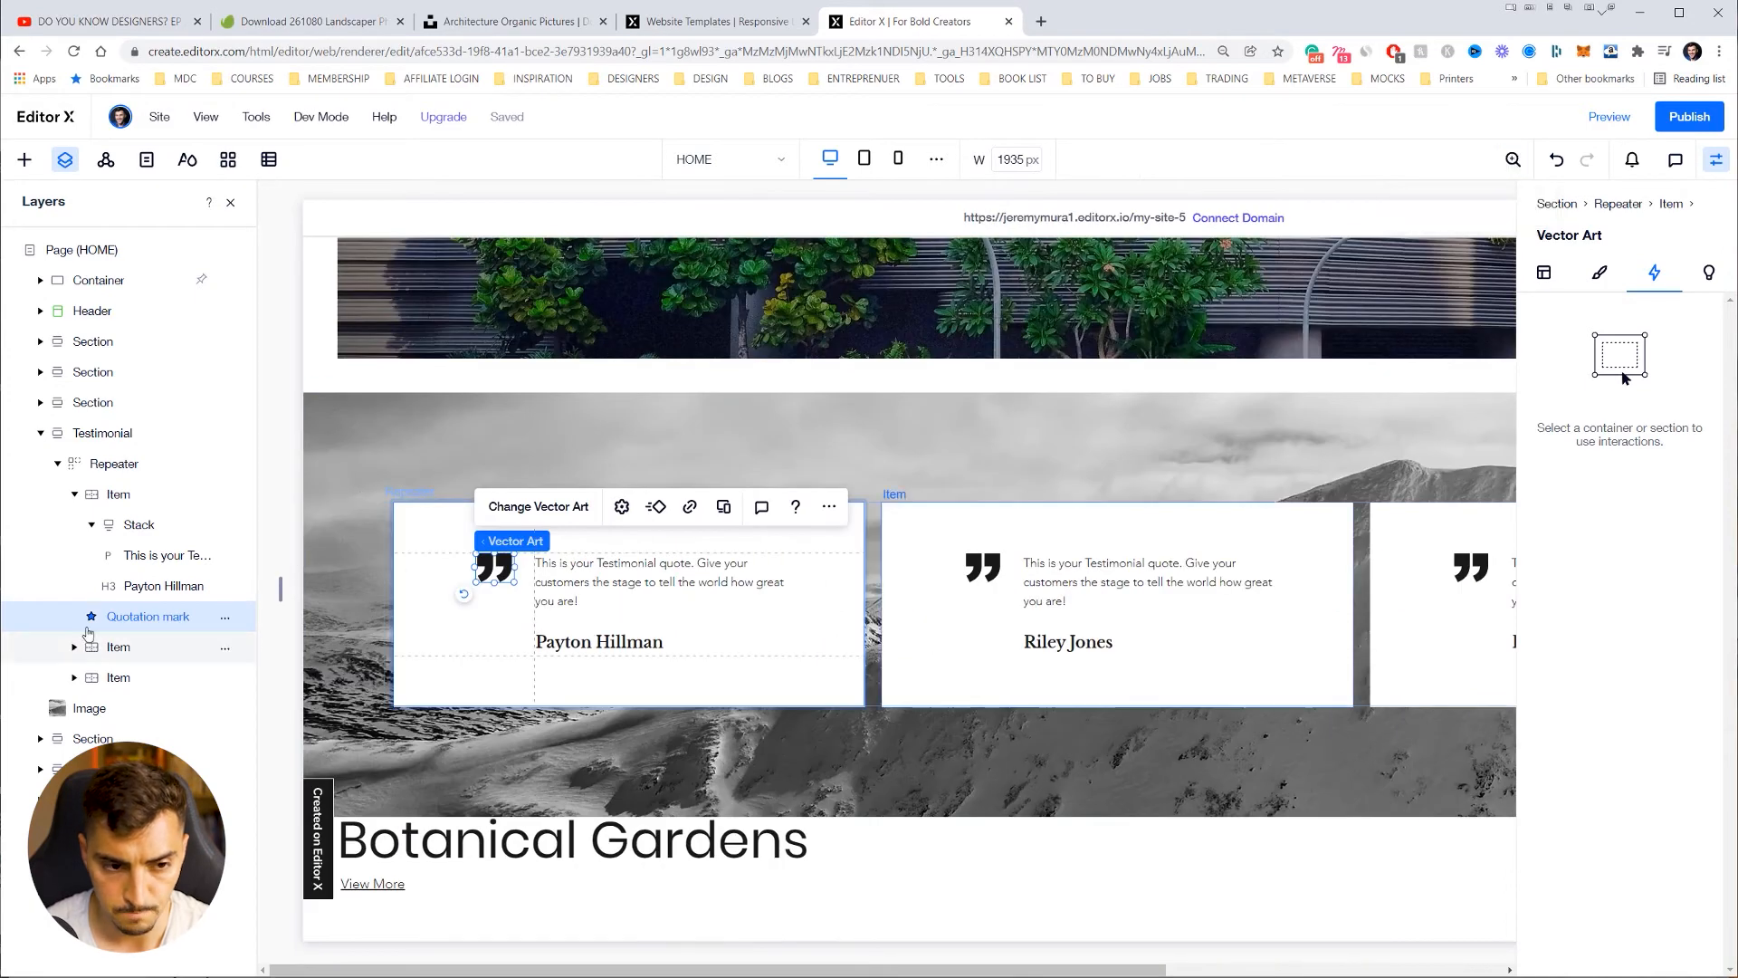
left_click(91, 646)
Step: Edit the first card's landscape quote and reviewer-name heading, then leave text editing
left_click(546, 565)
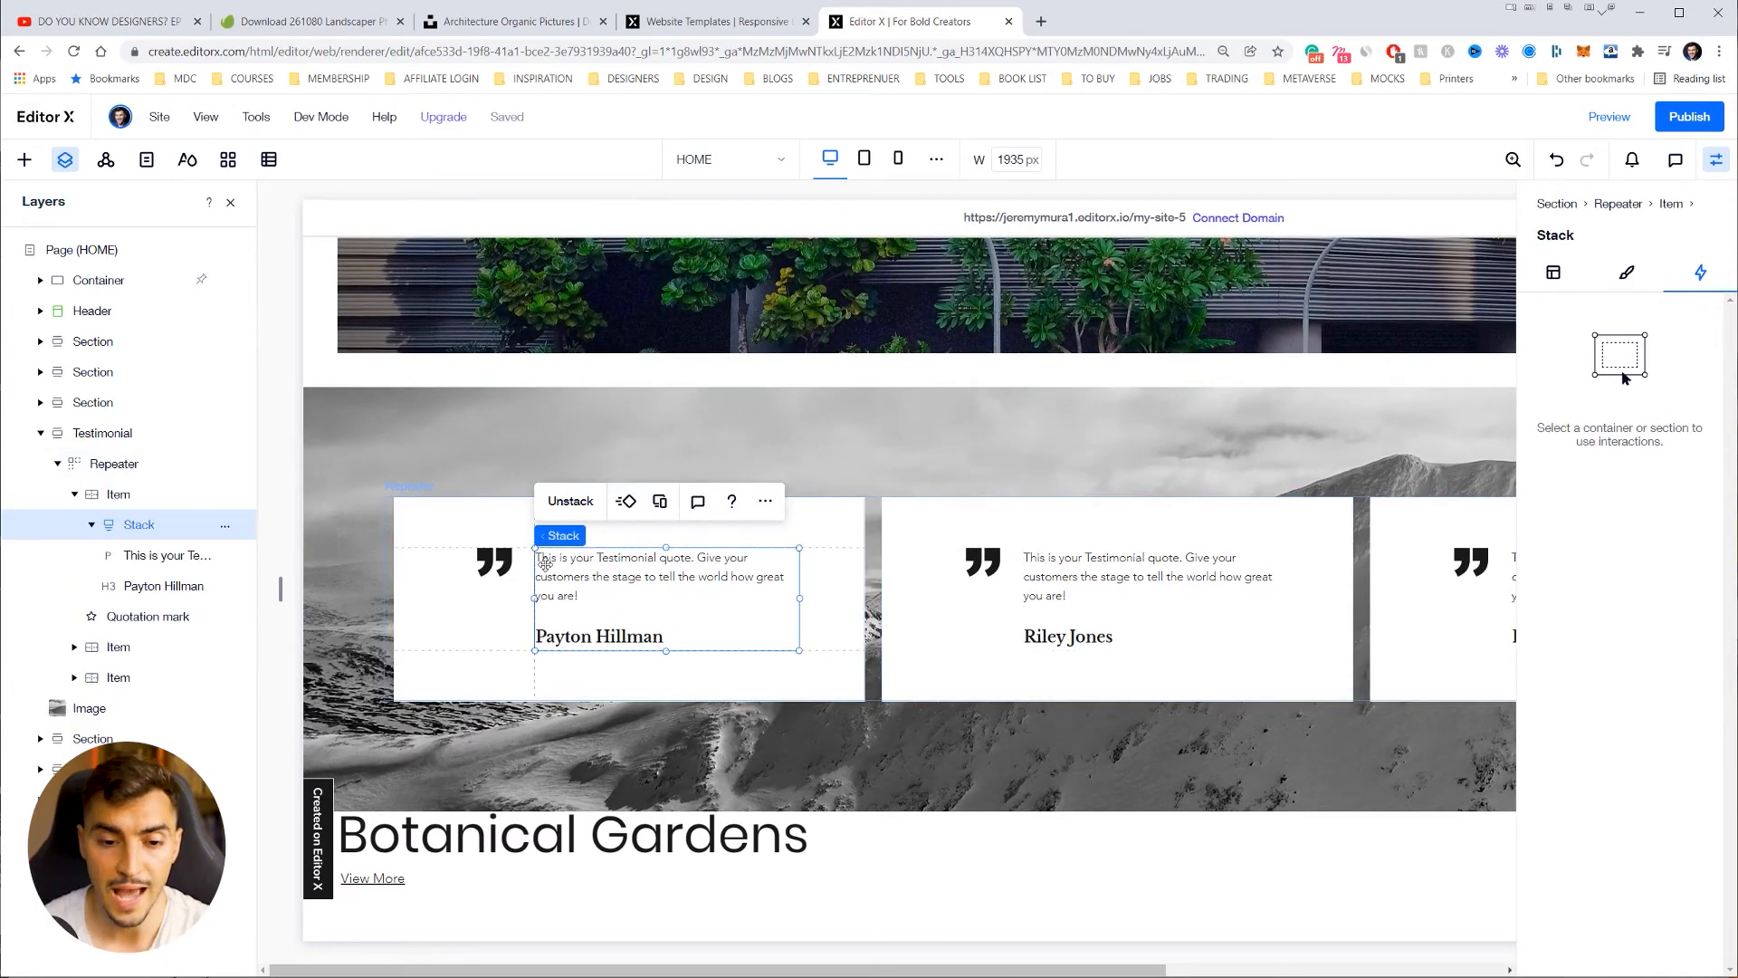
left_click(627, 568)
left_click(664, 564)
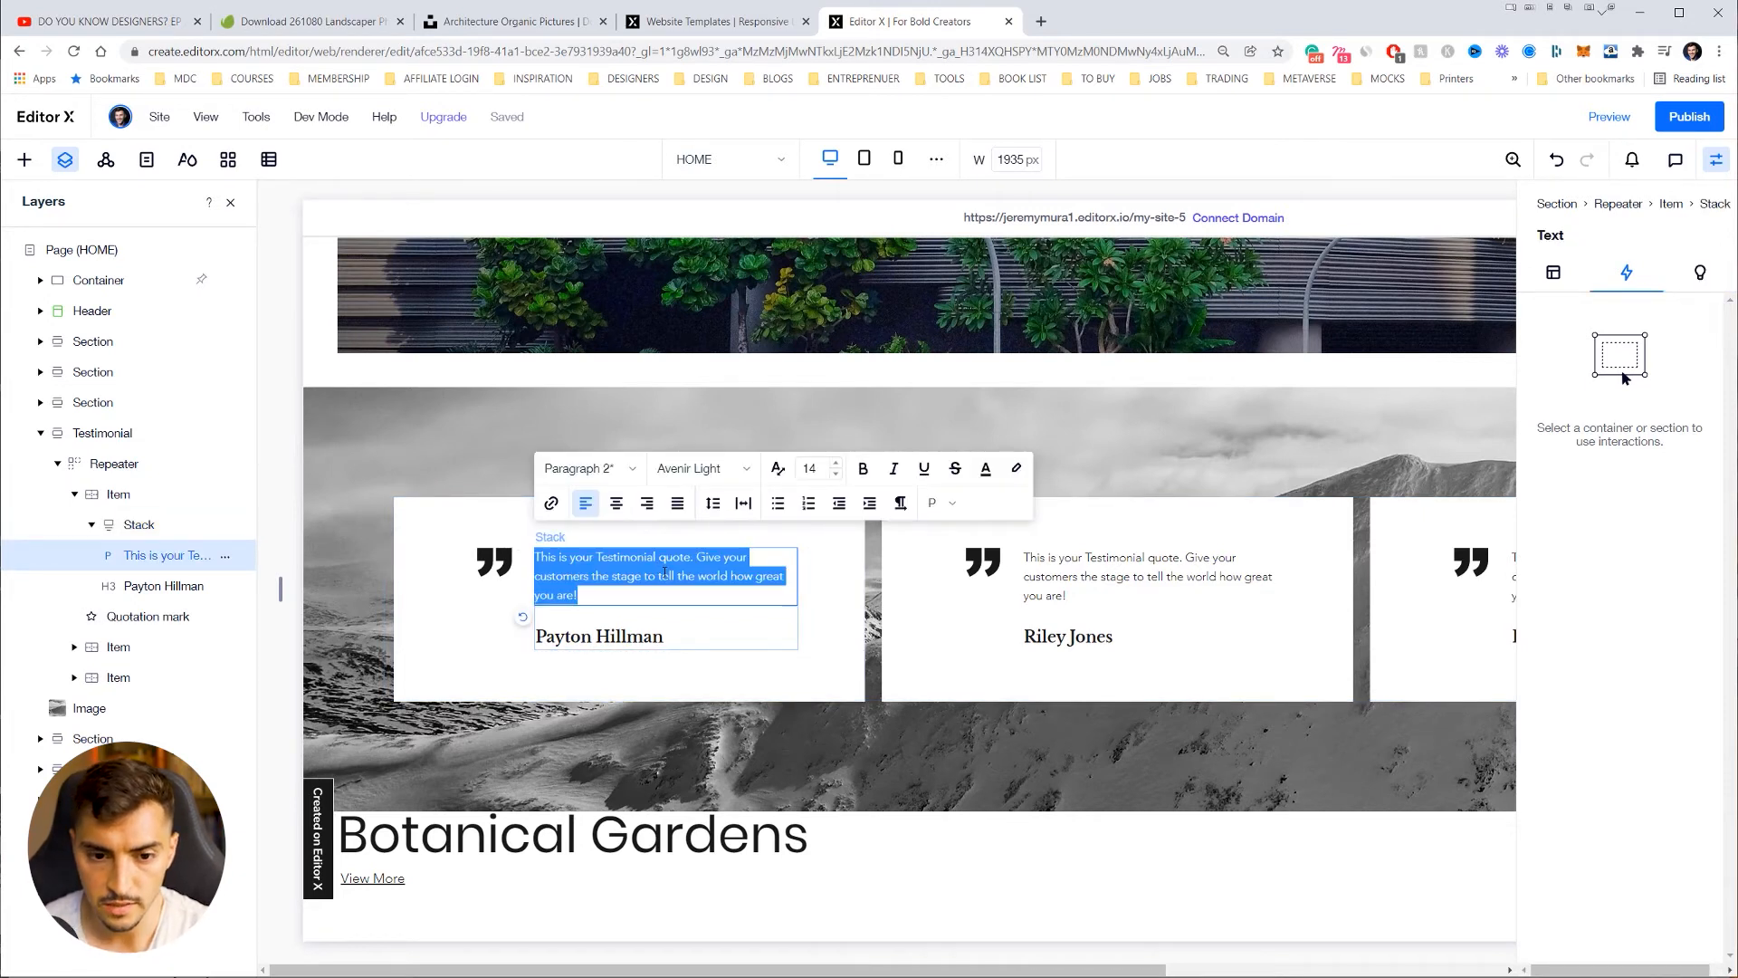
left_click(663, 577)
left_click(1041, 21)
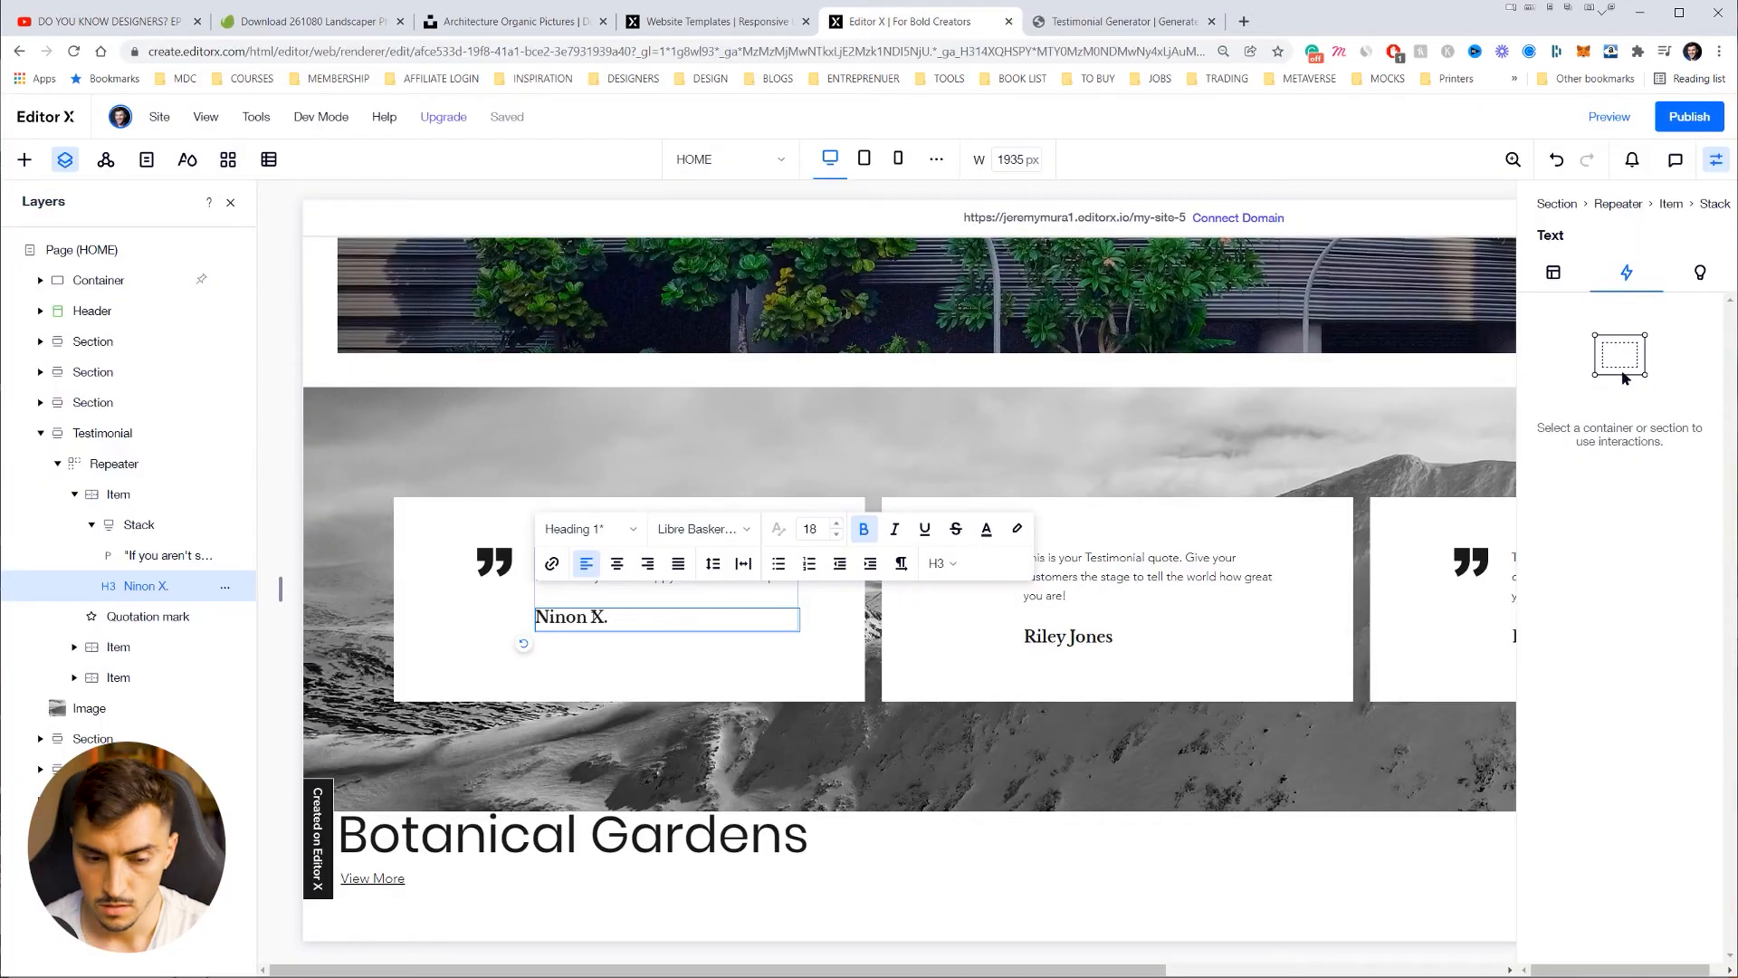
left_click(704, 445)
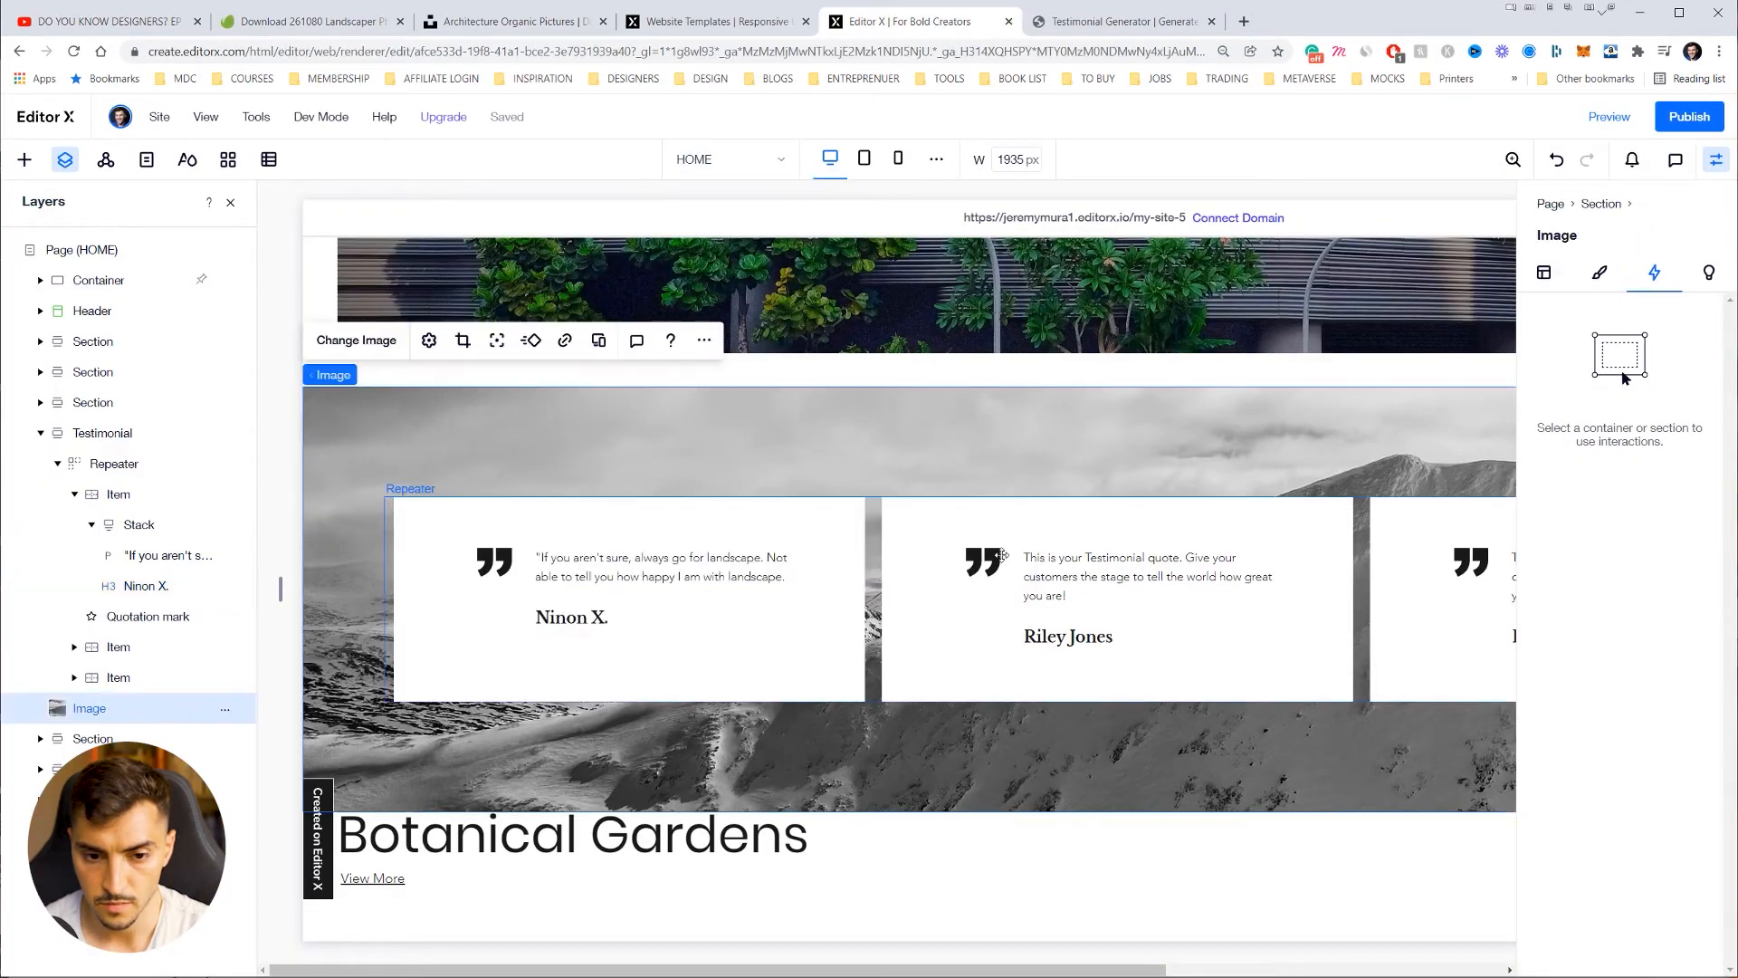
Step: Swap the testimonial background for the blue wavy architecture photo from Site Files
left_click(601, 569)
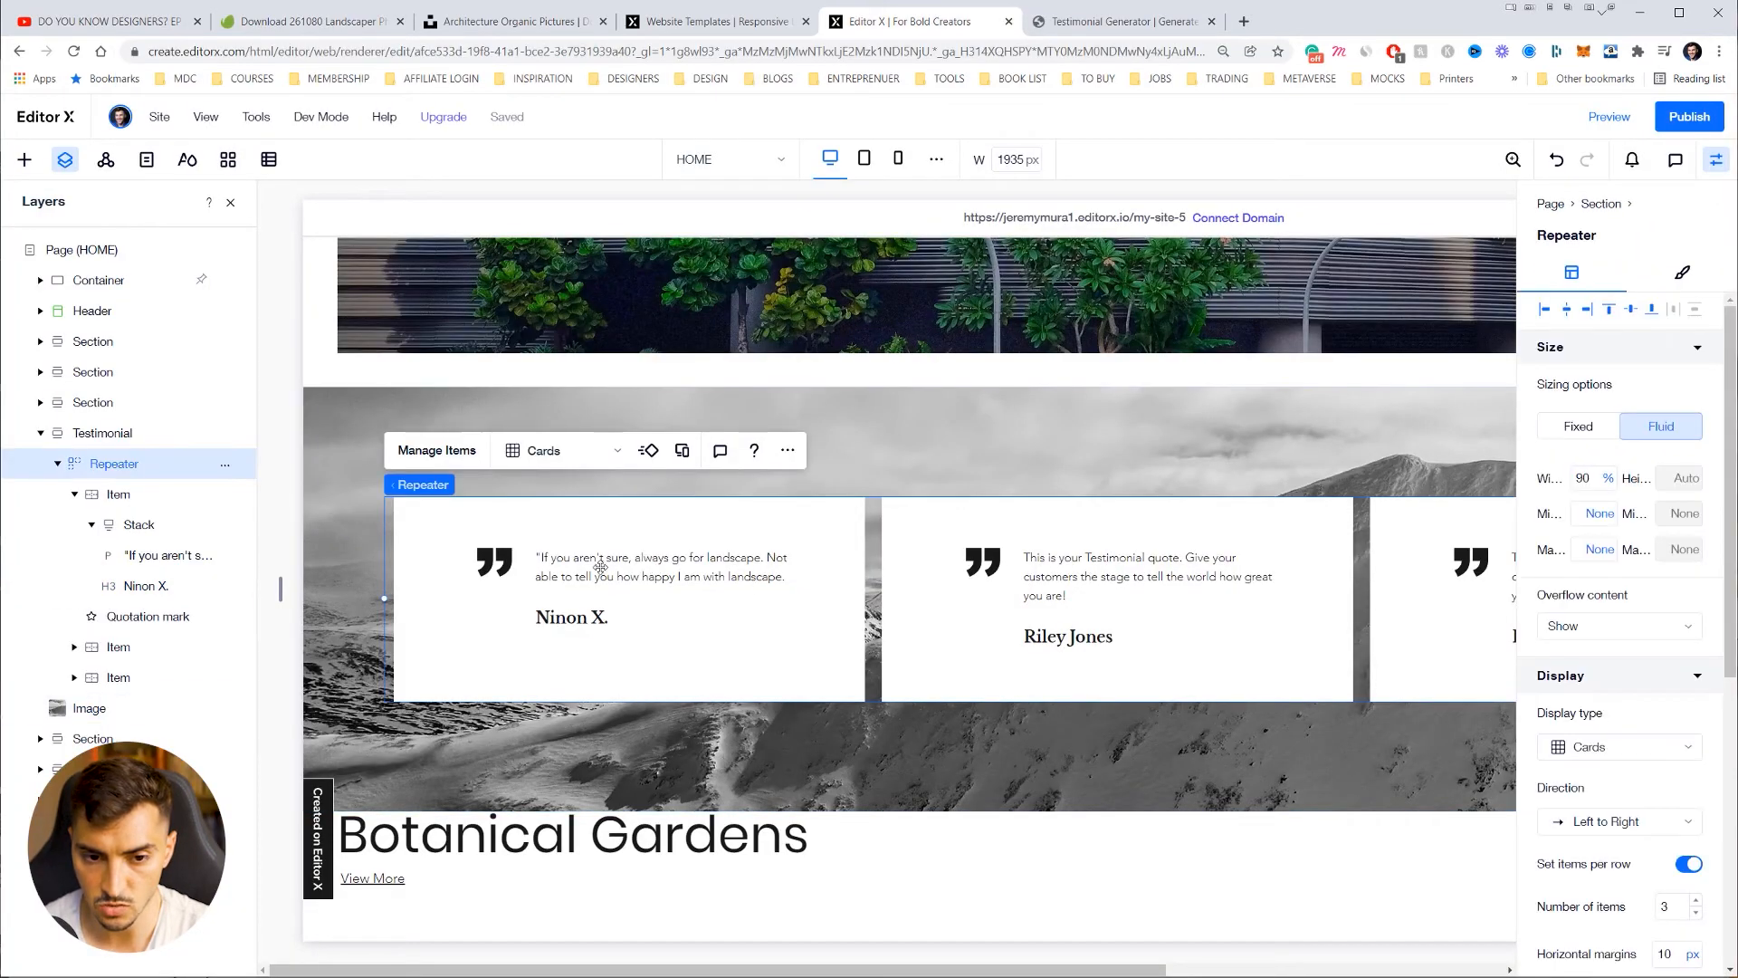
left_click(587, 563)
left_click(1034, 442)
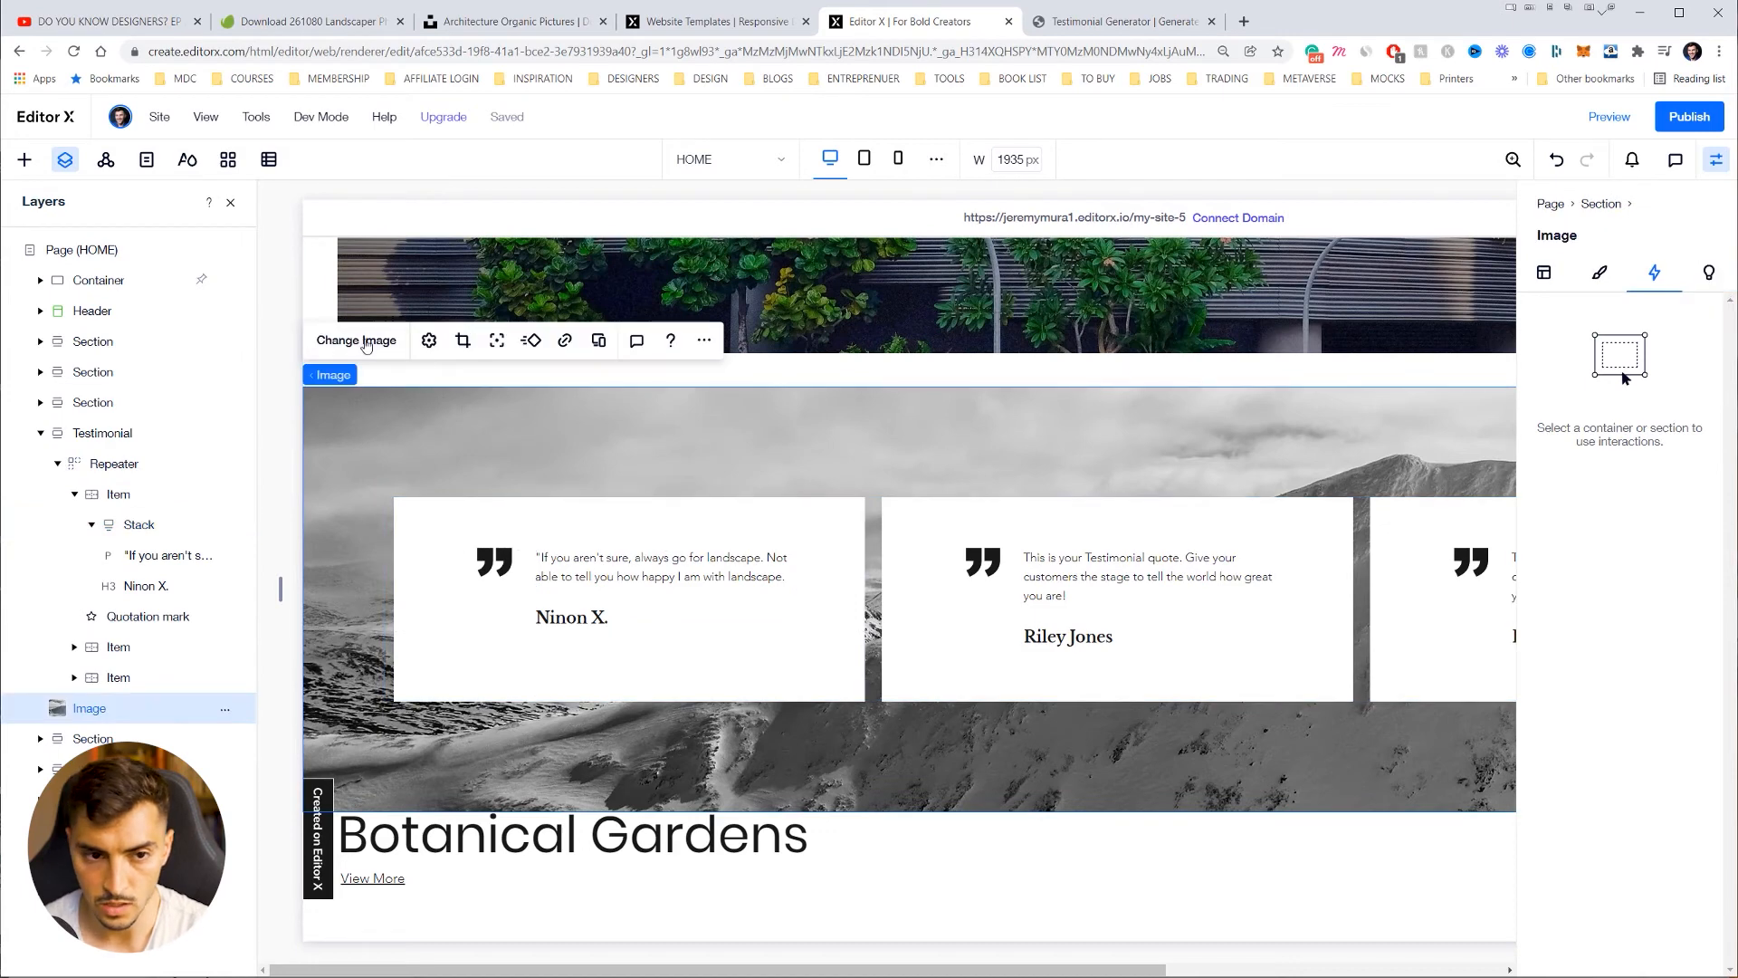
left_click(360, 340)
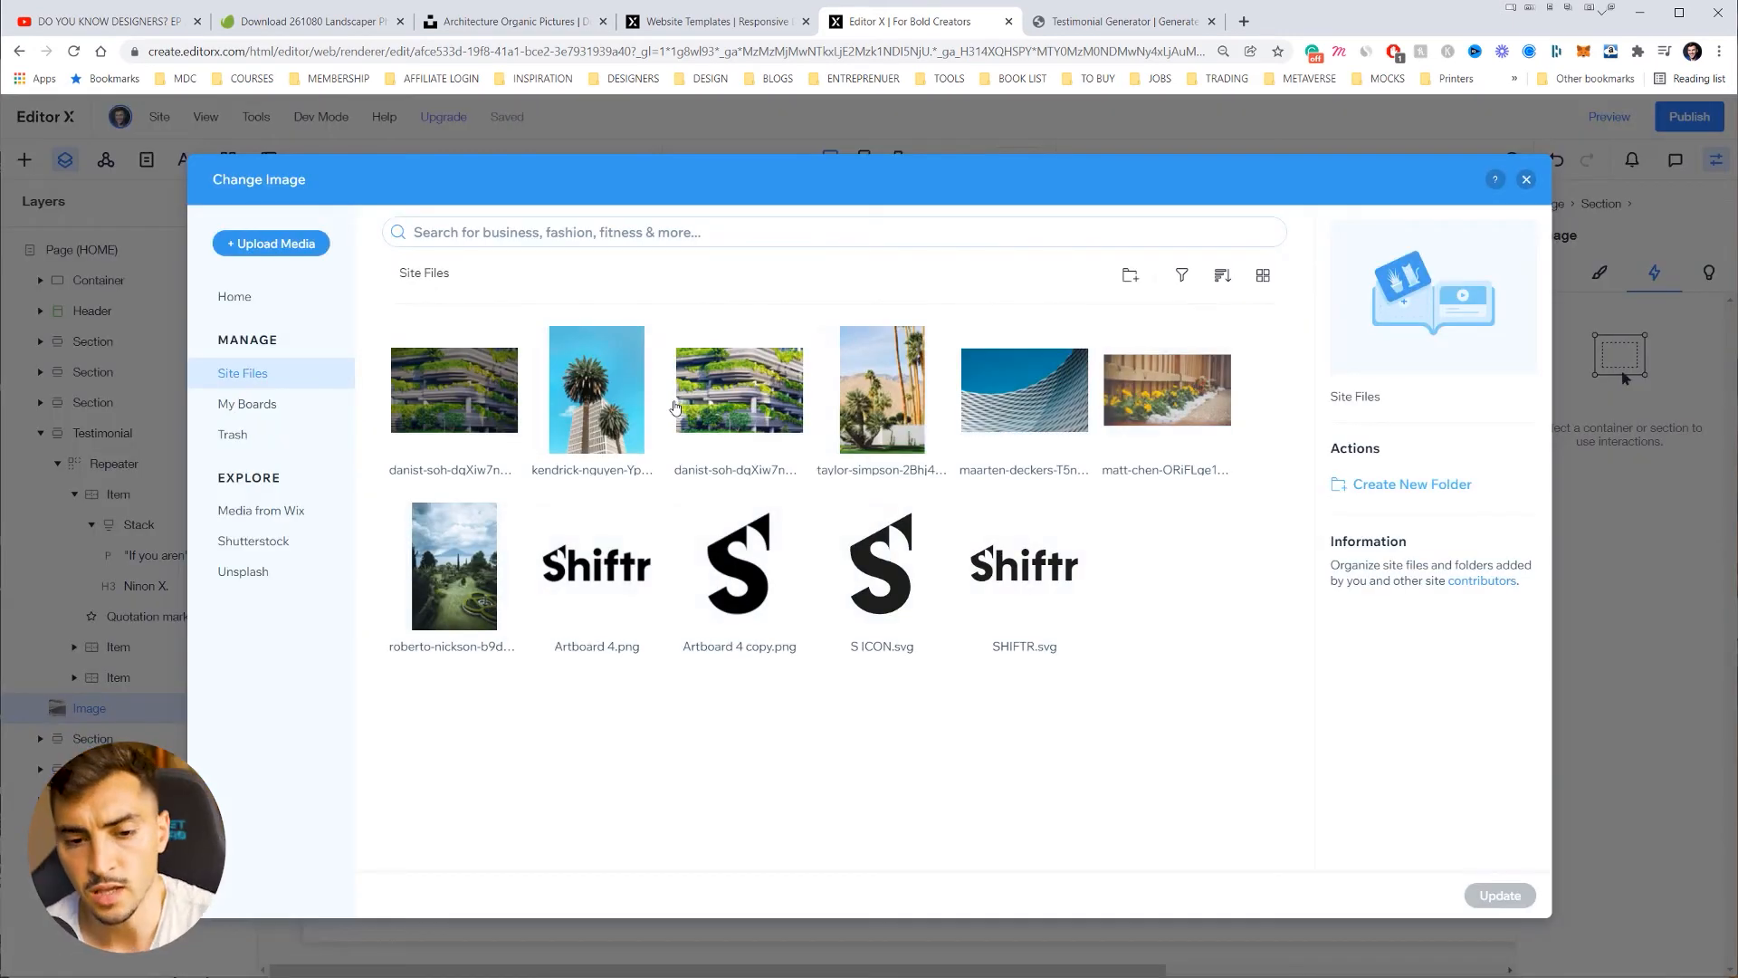
left_click(1023, 399)
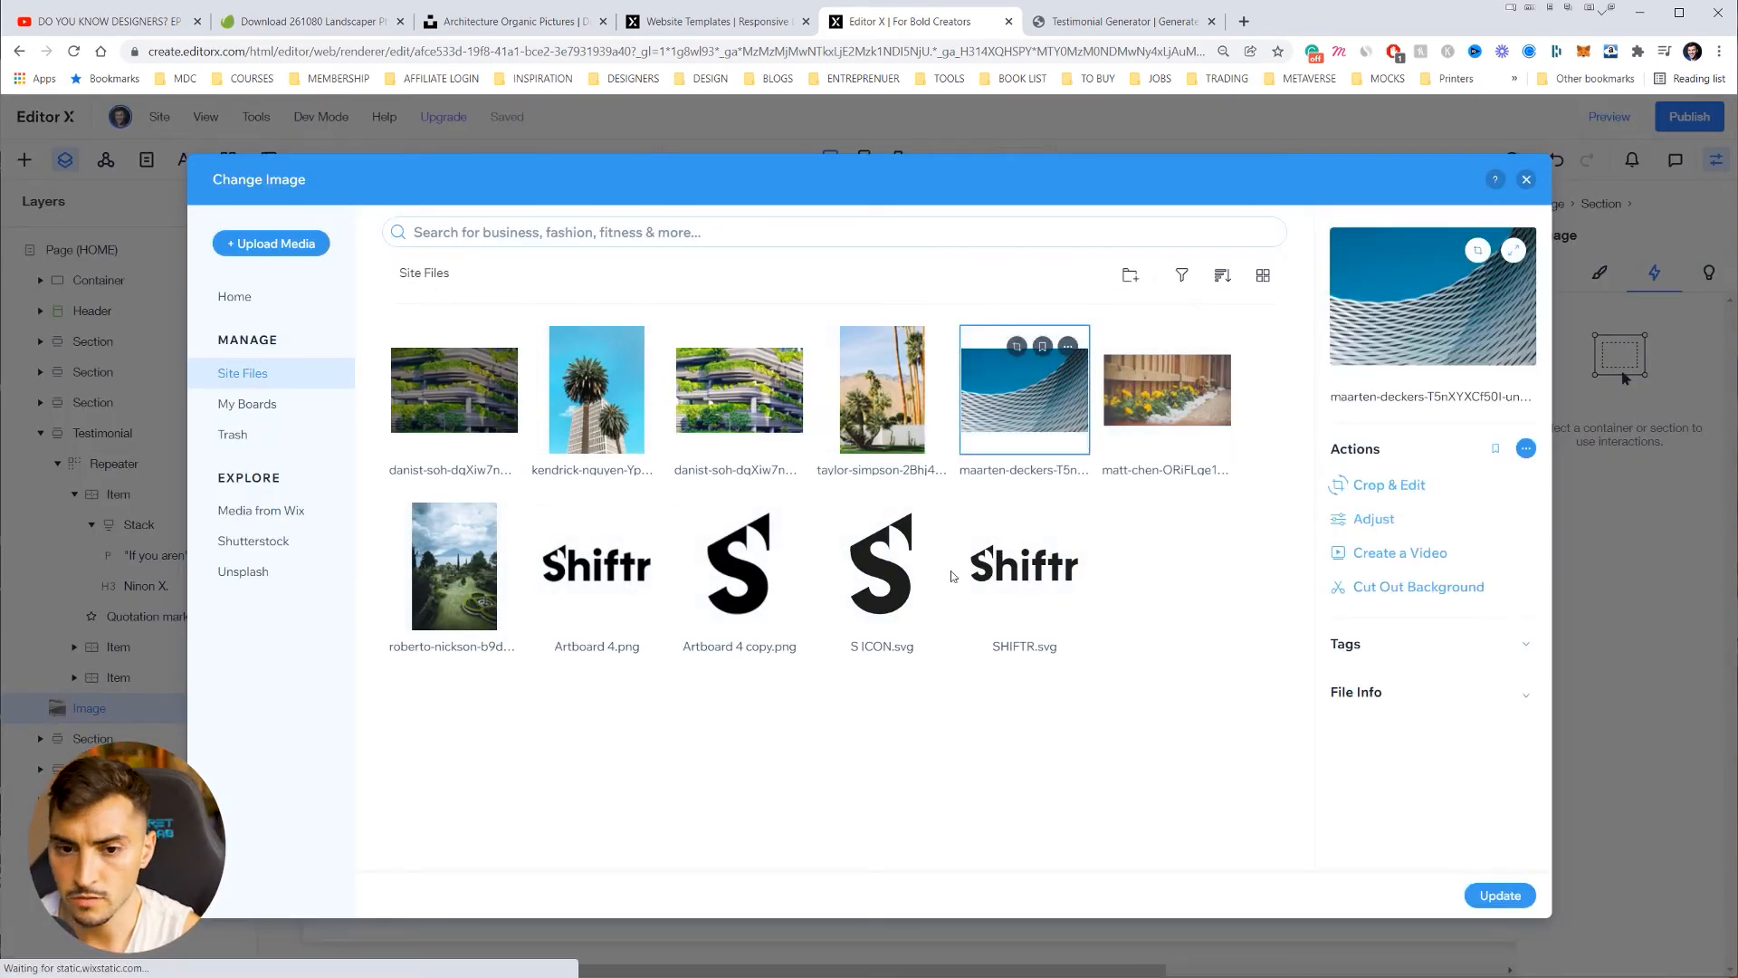
key("Escape")
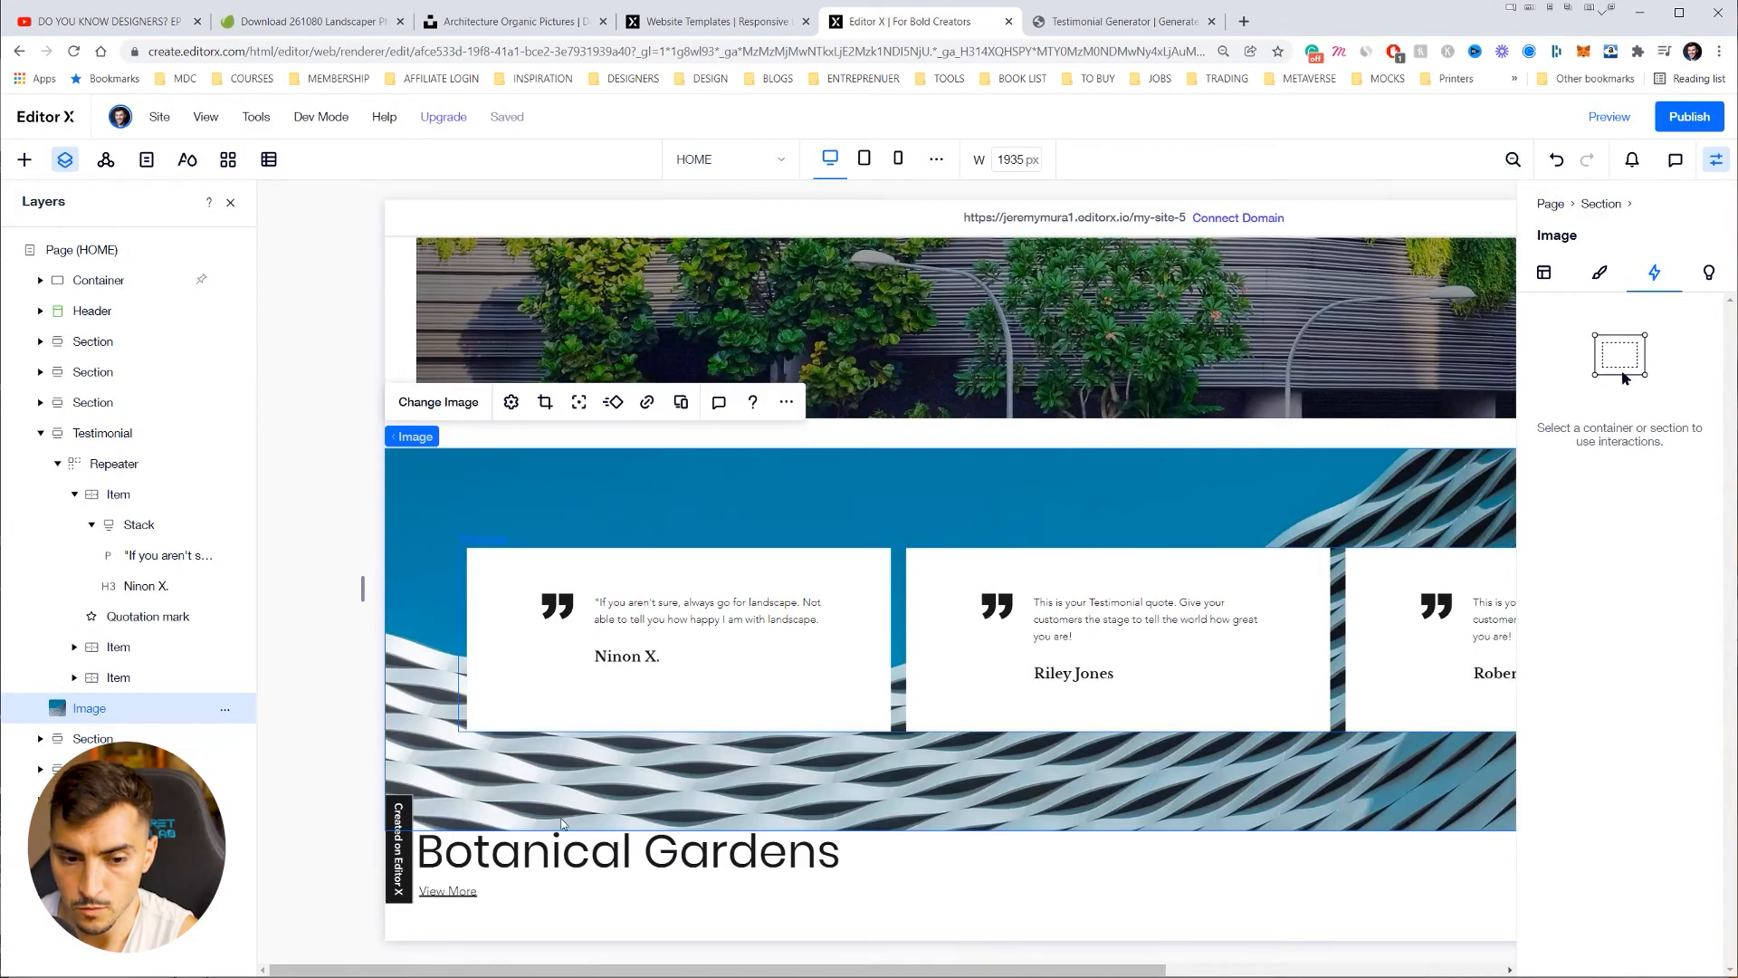
scroll(534, 769, "down", 1)
left_click(543, 761)
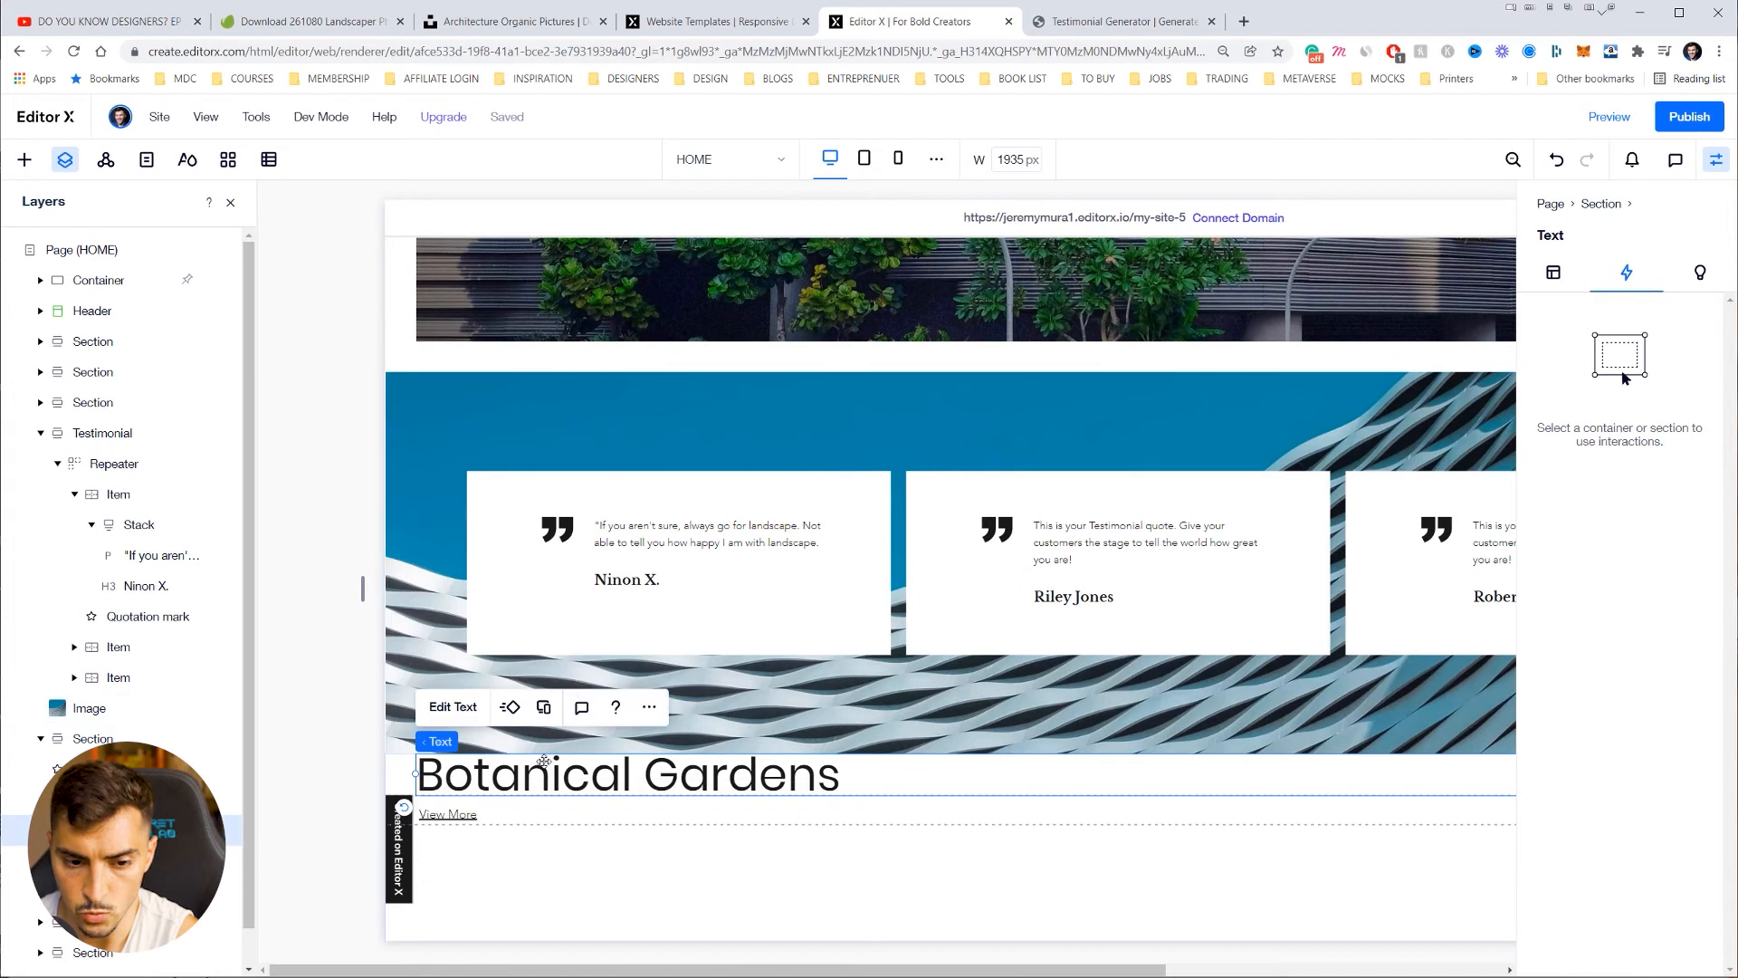
Step: Set the Testimonial section's bottom padding to 50 px
left_click(401, 659)
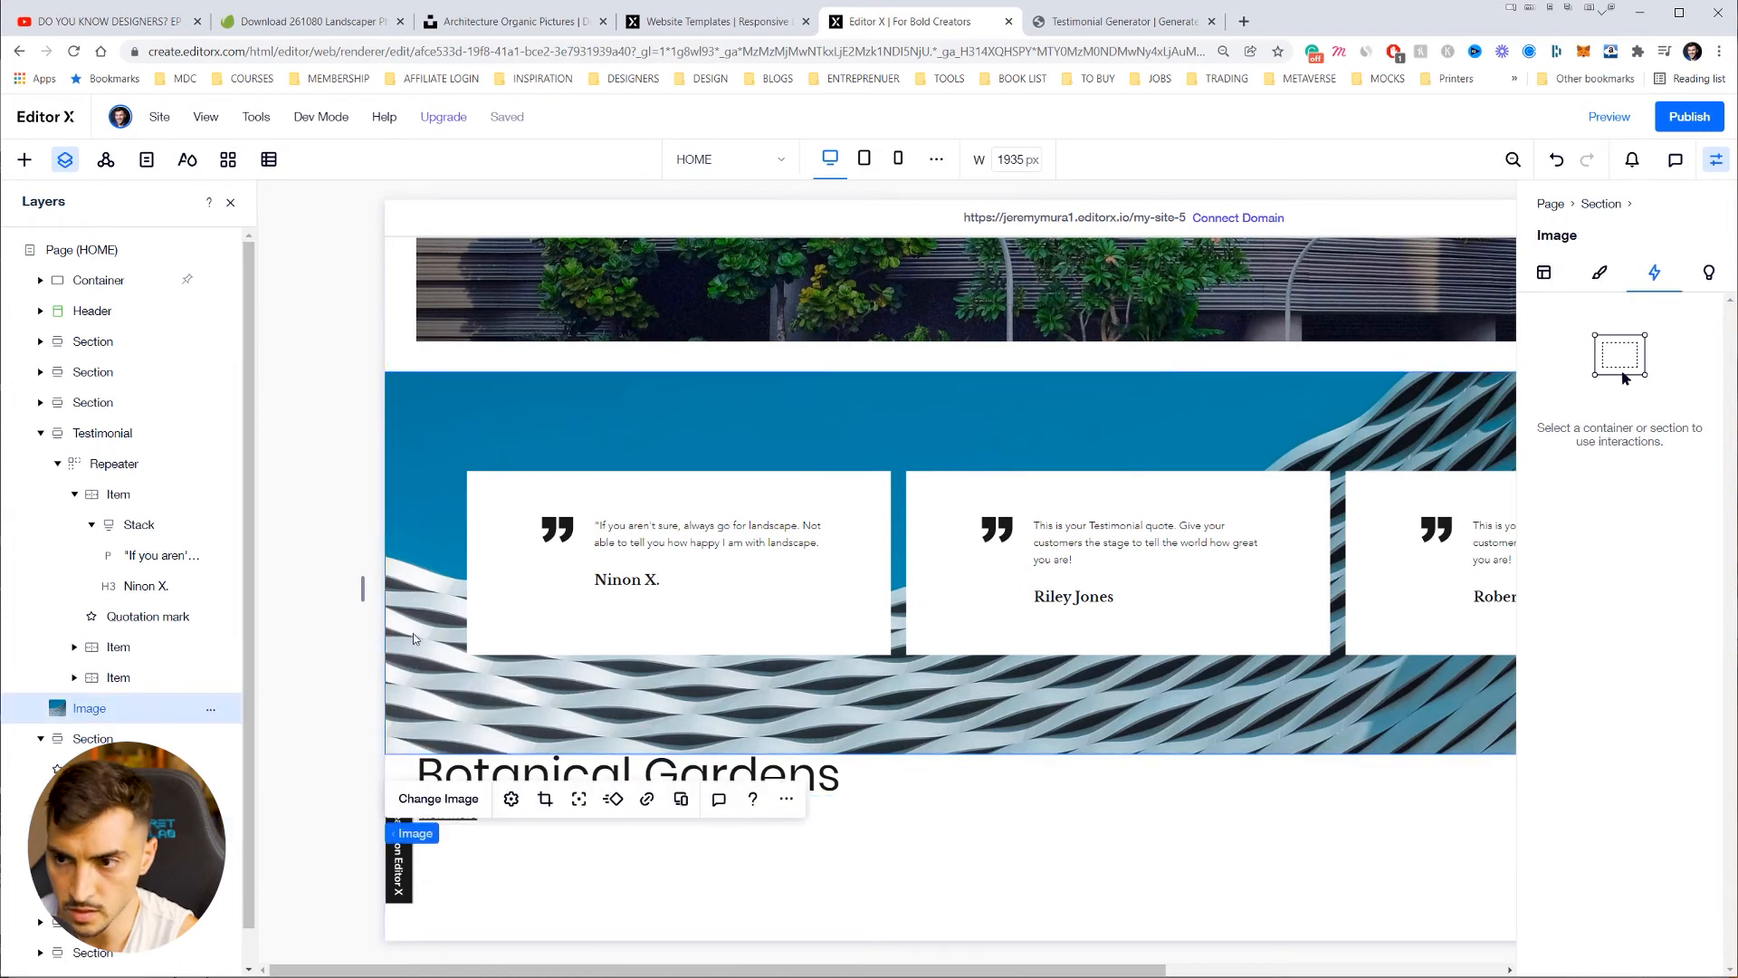
left_click(1599, 272)
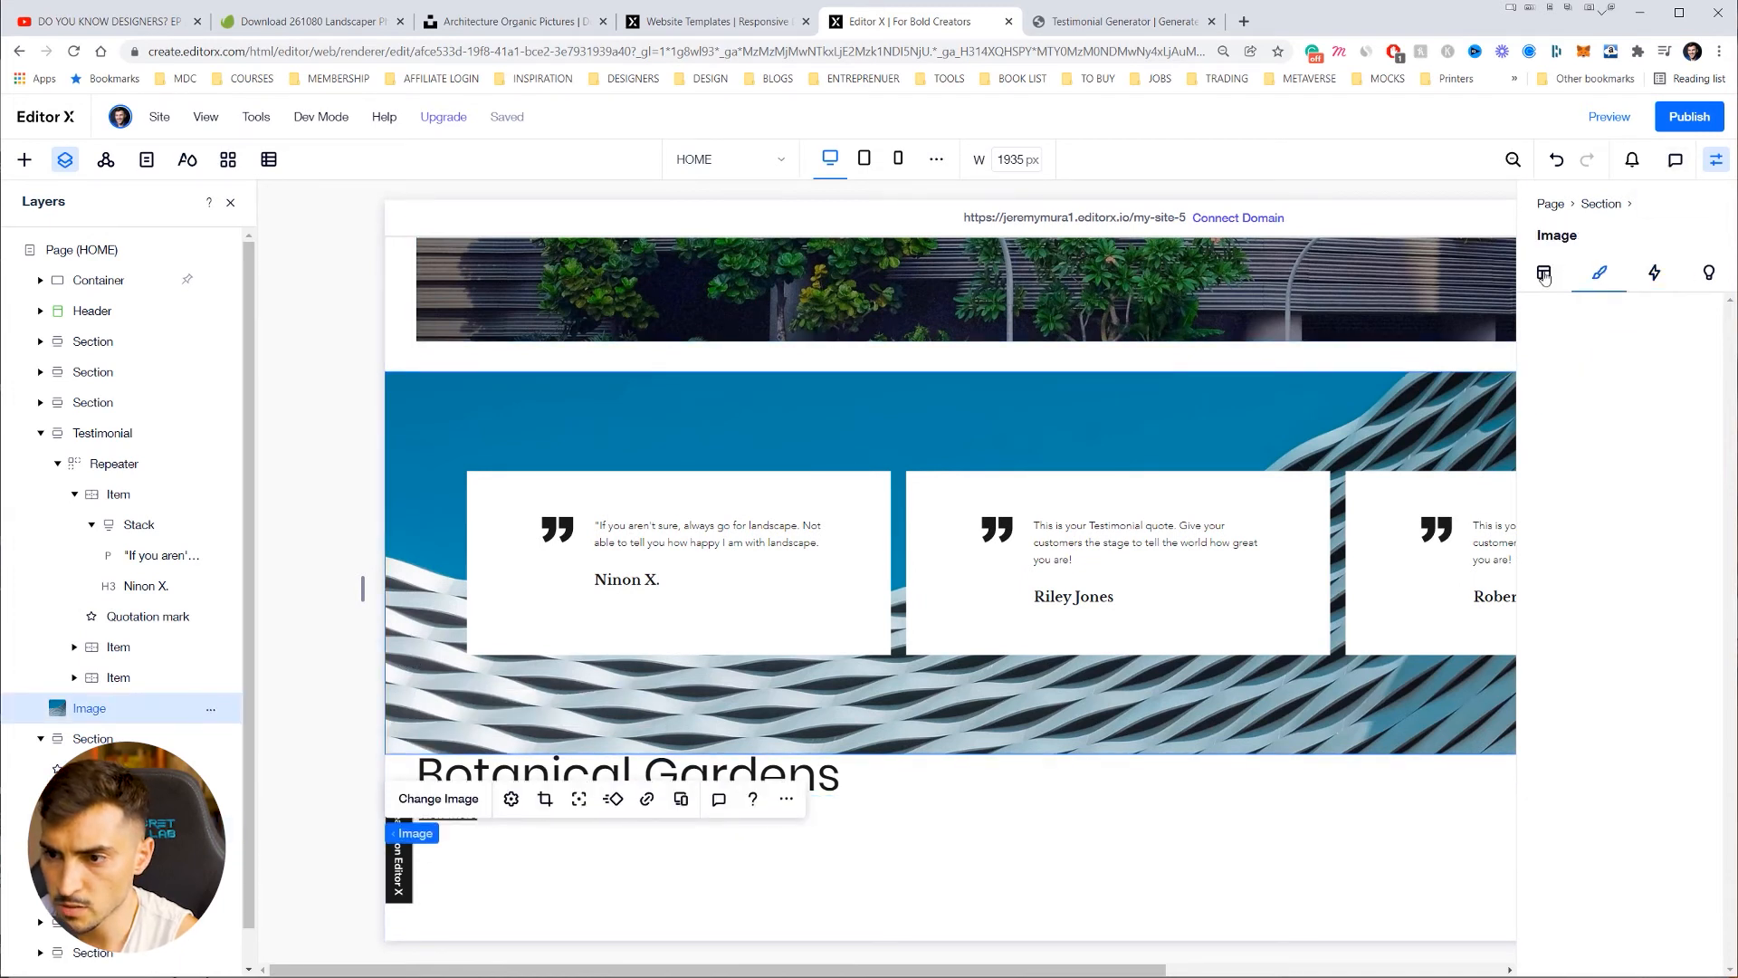
left_click(1563, 283)
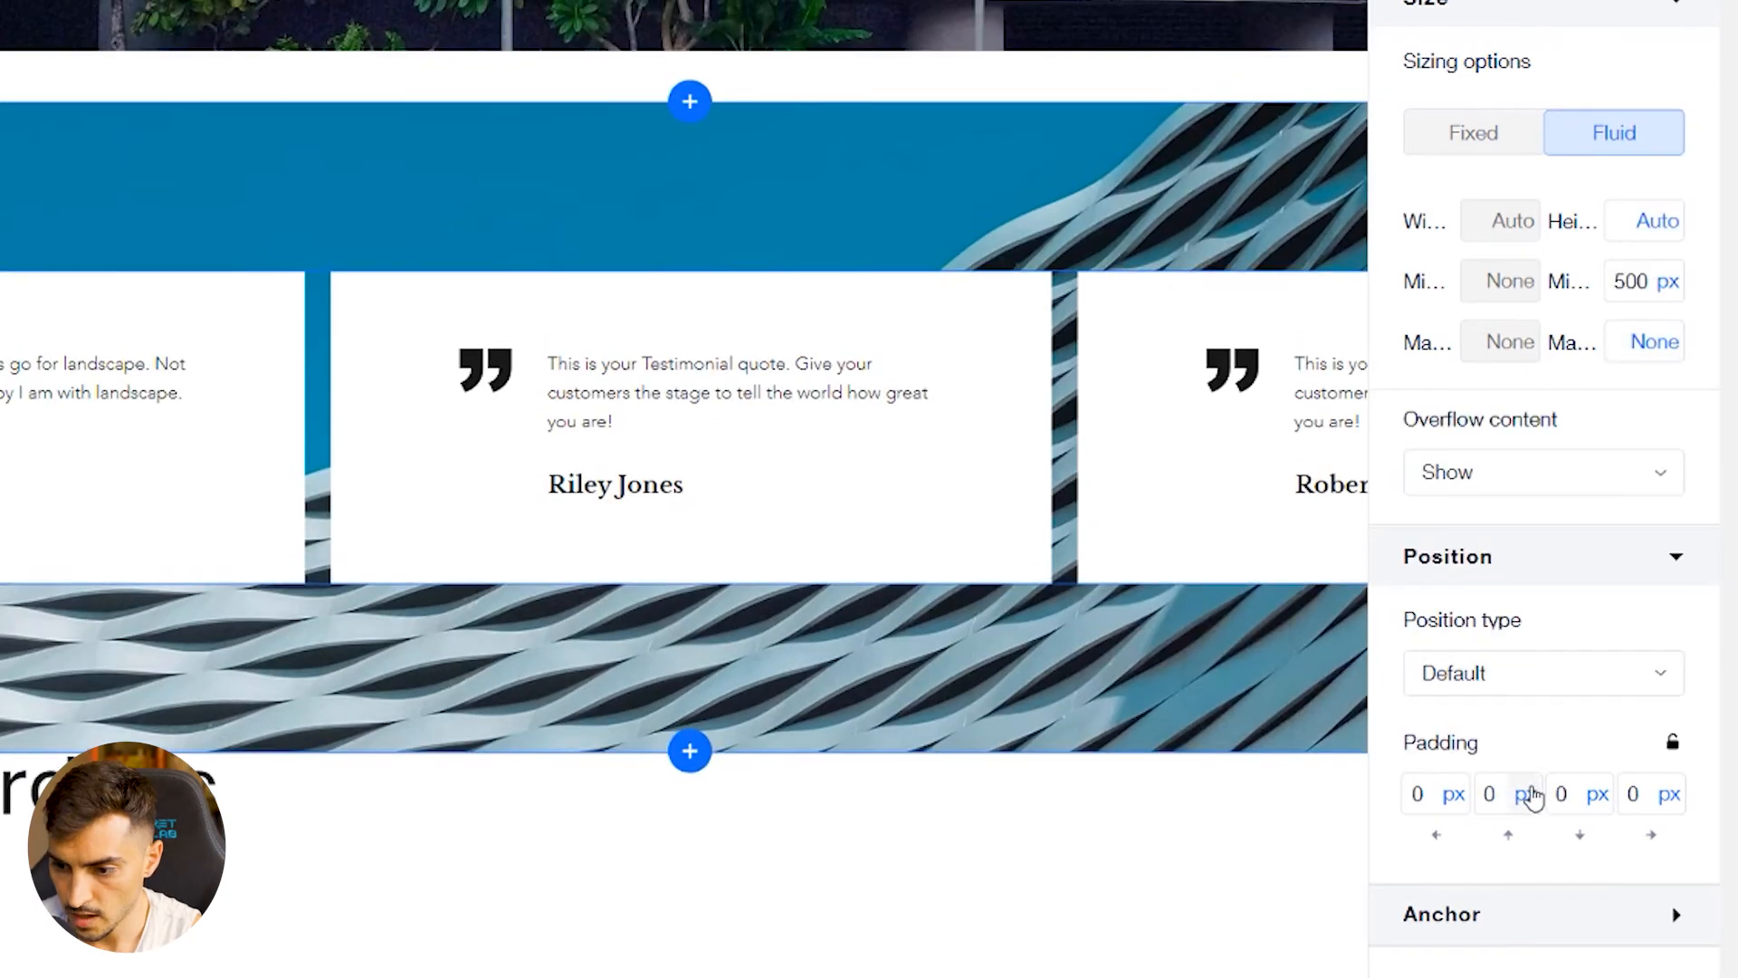
left_click(1576, 796)
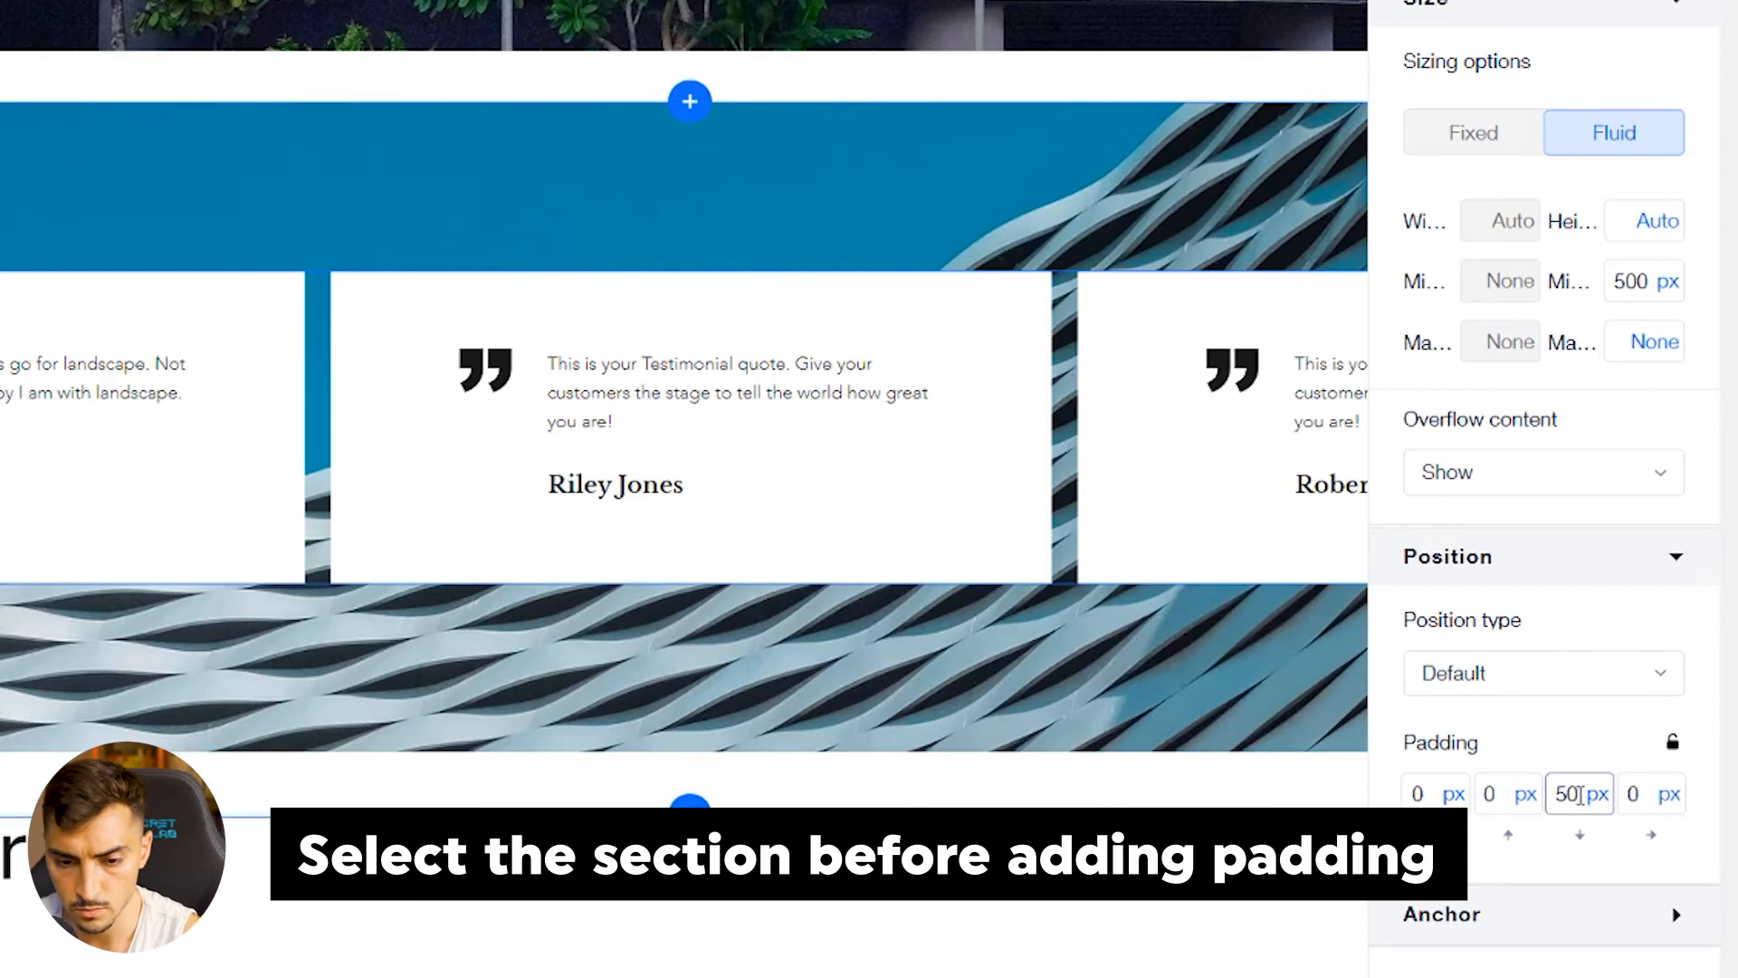
scroll(543, 750, "down", 5)
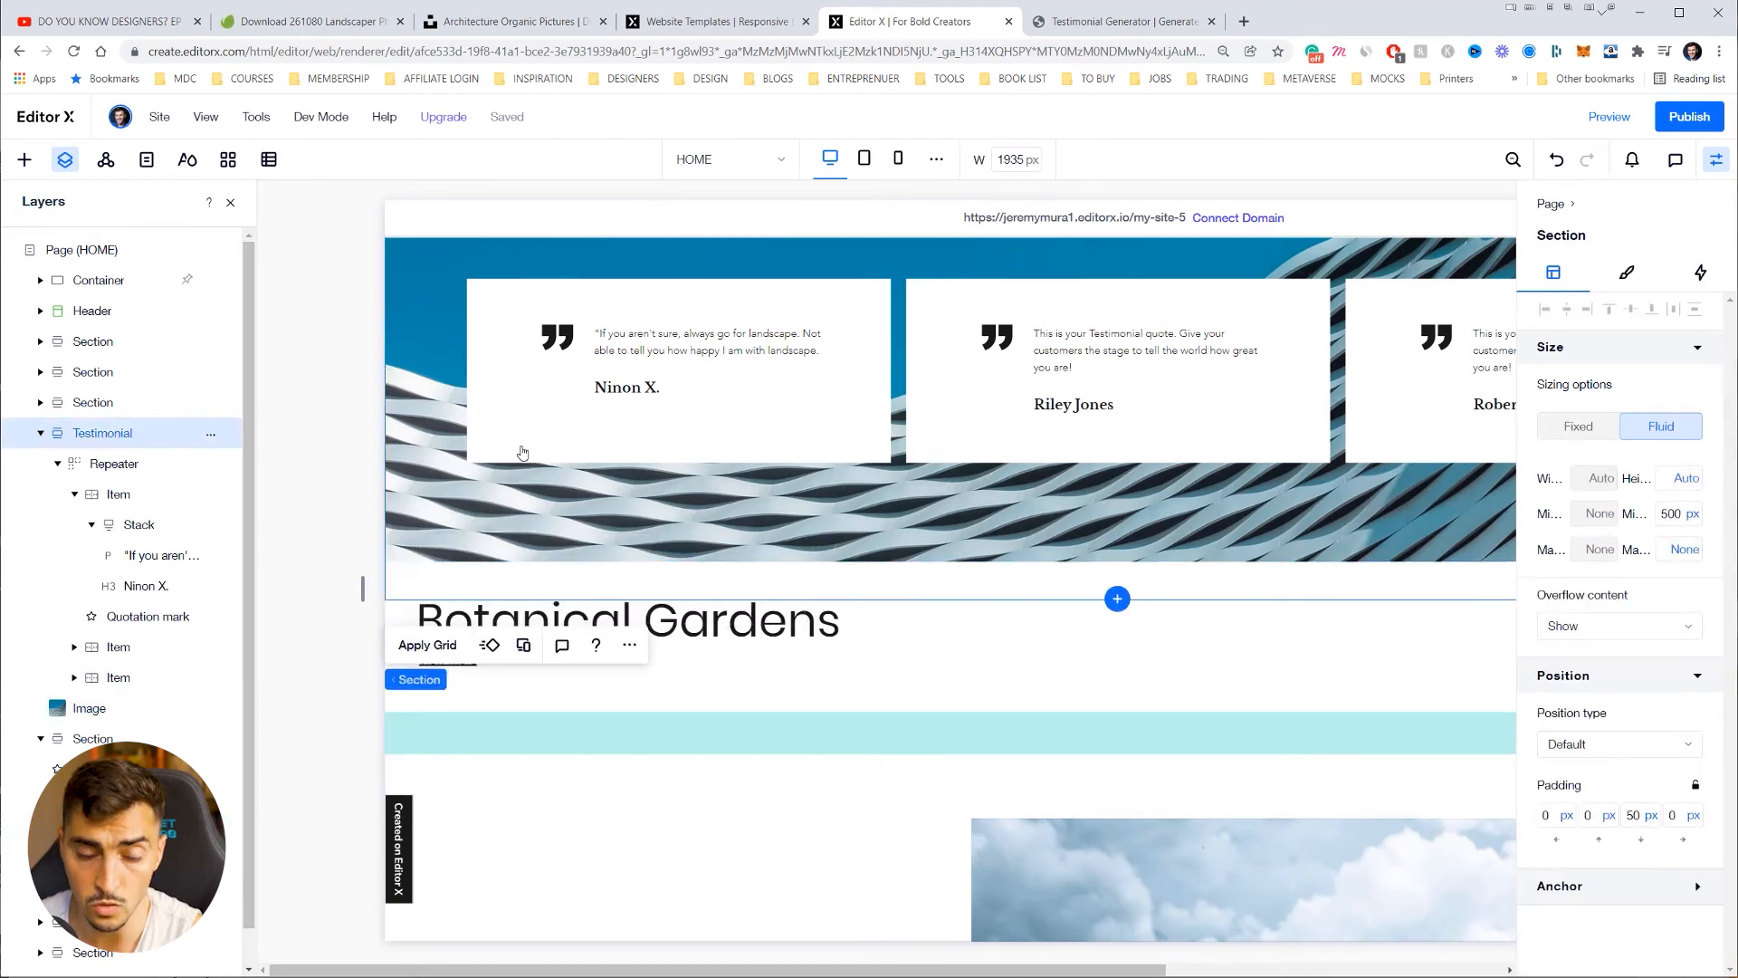
scroll(523, 452, "up", 3)
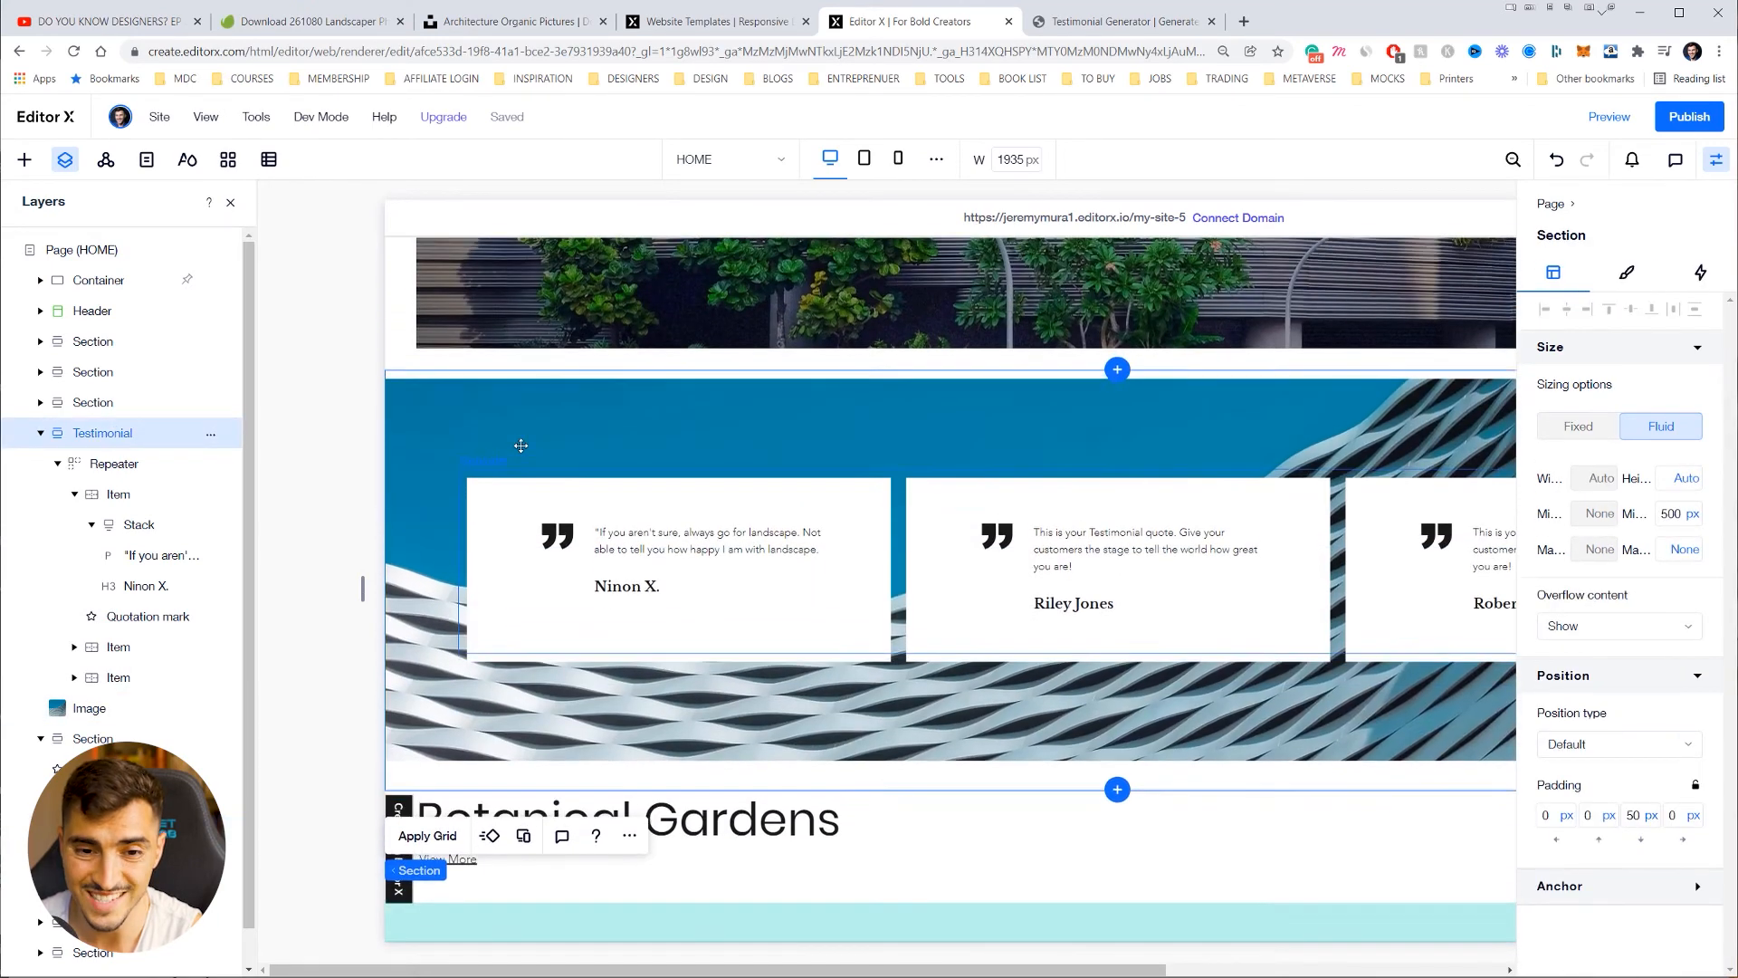
Step: Check the background image and section layout, then hide the settings panel
left_click(96, 708)
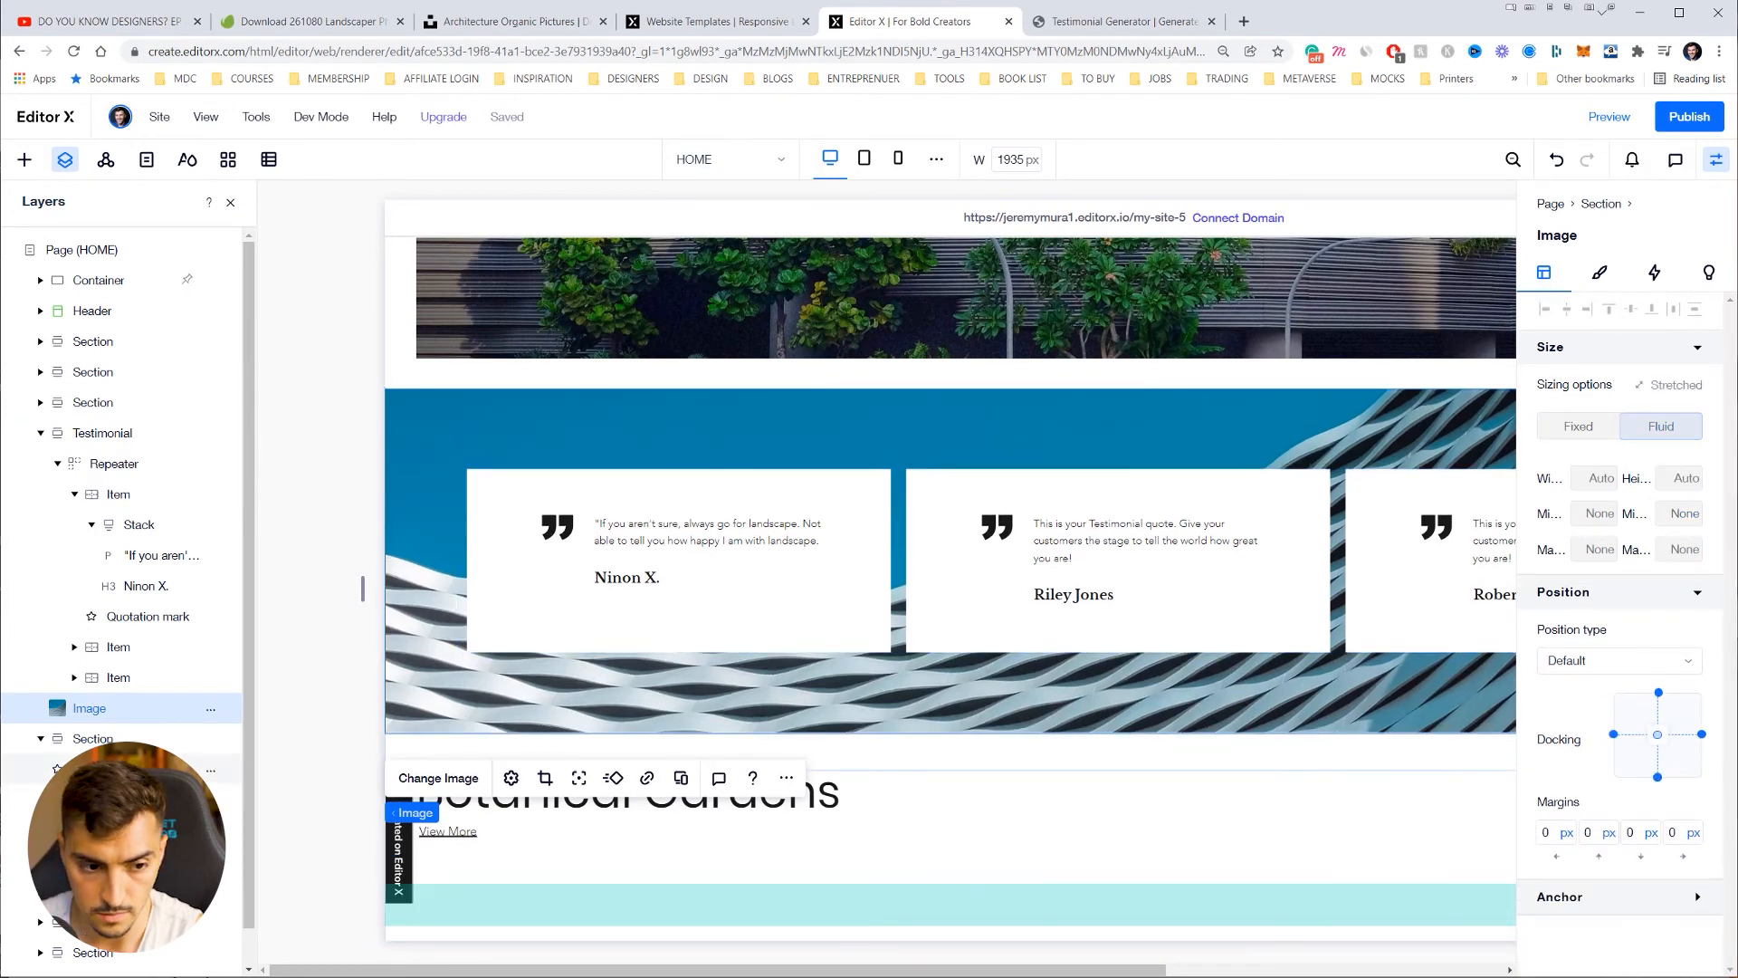
left_click(756, 752)
scroll(989, 818, "down", 1)
scroll(989, 818, "up", 1)
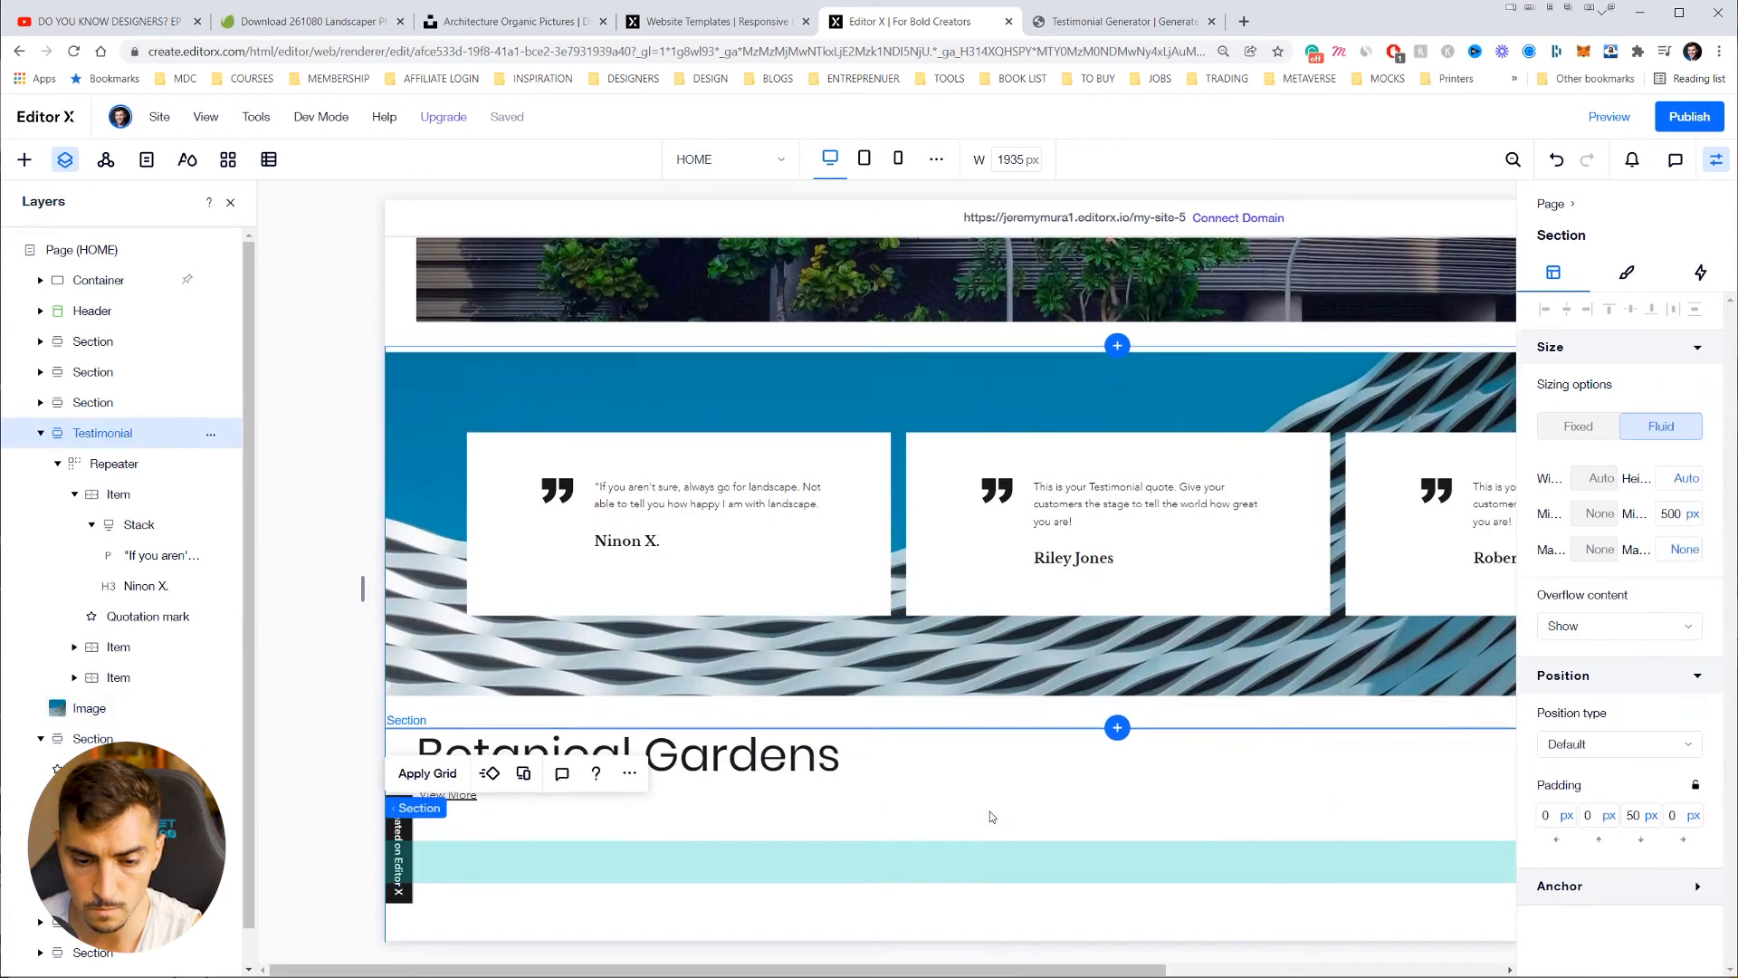
left_click(943, 790)
scroll(331, 626, "down", 3)
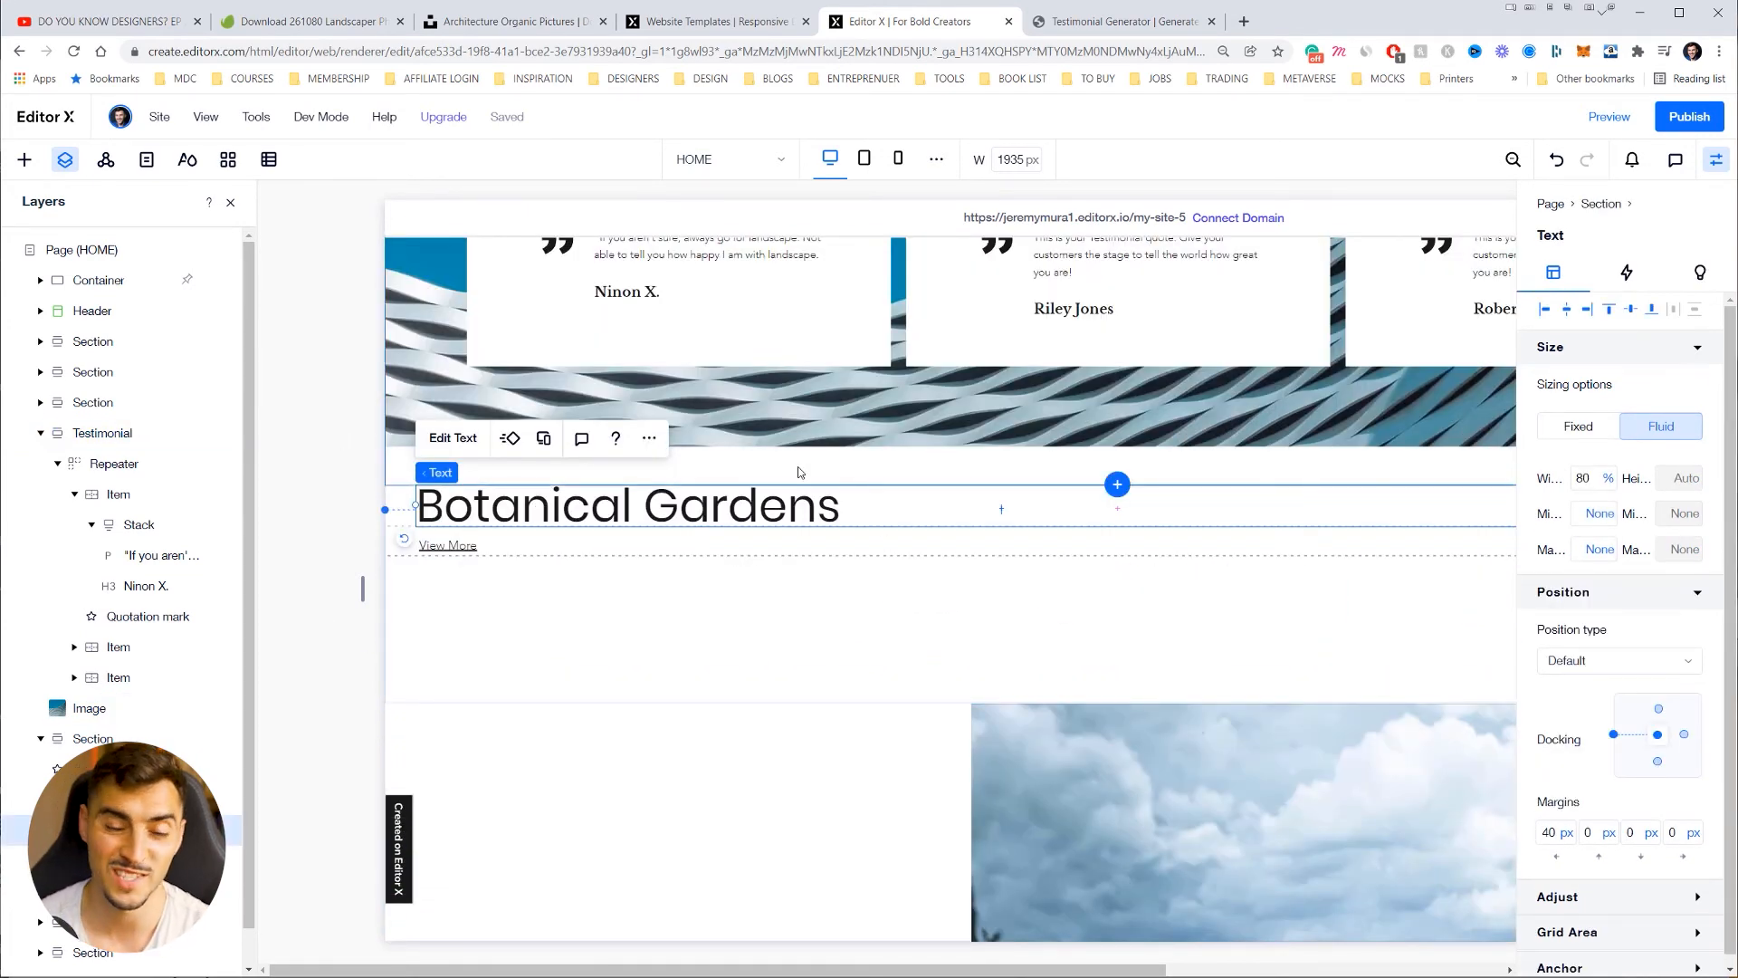
scroll(798, 472, "up", 3)
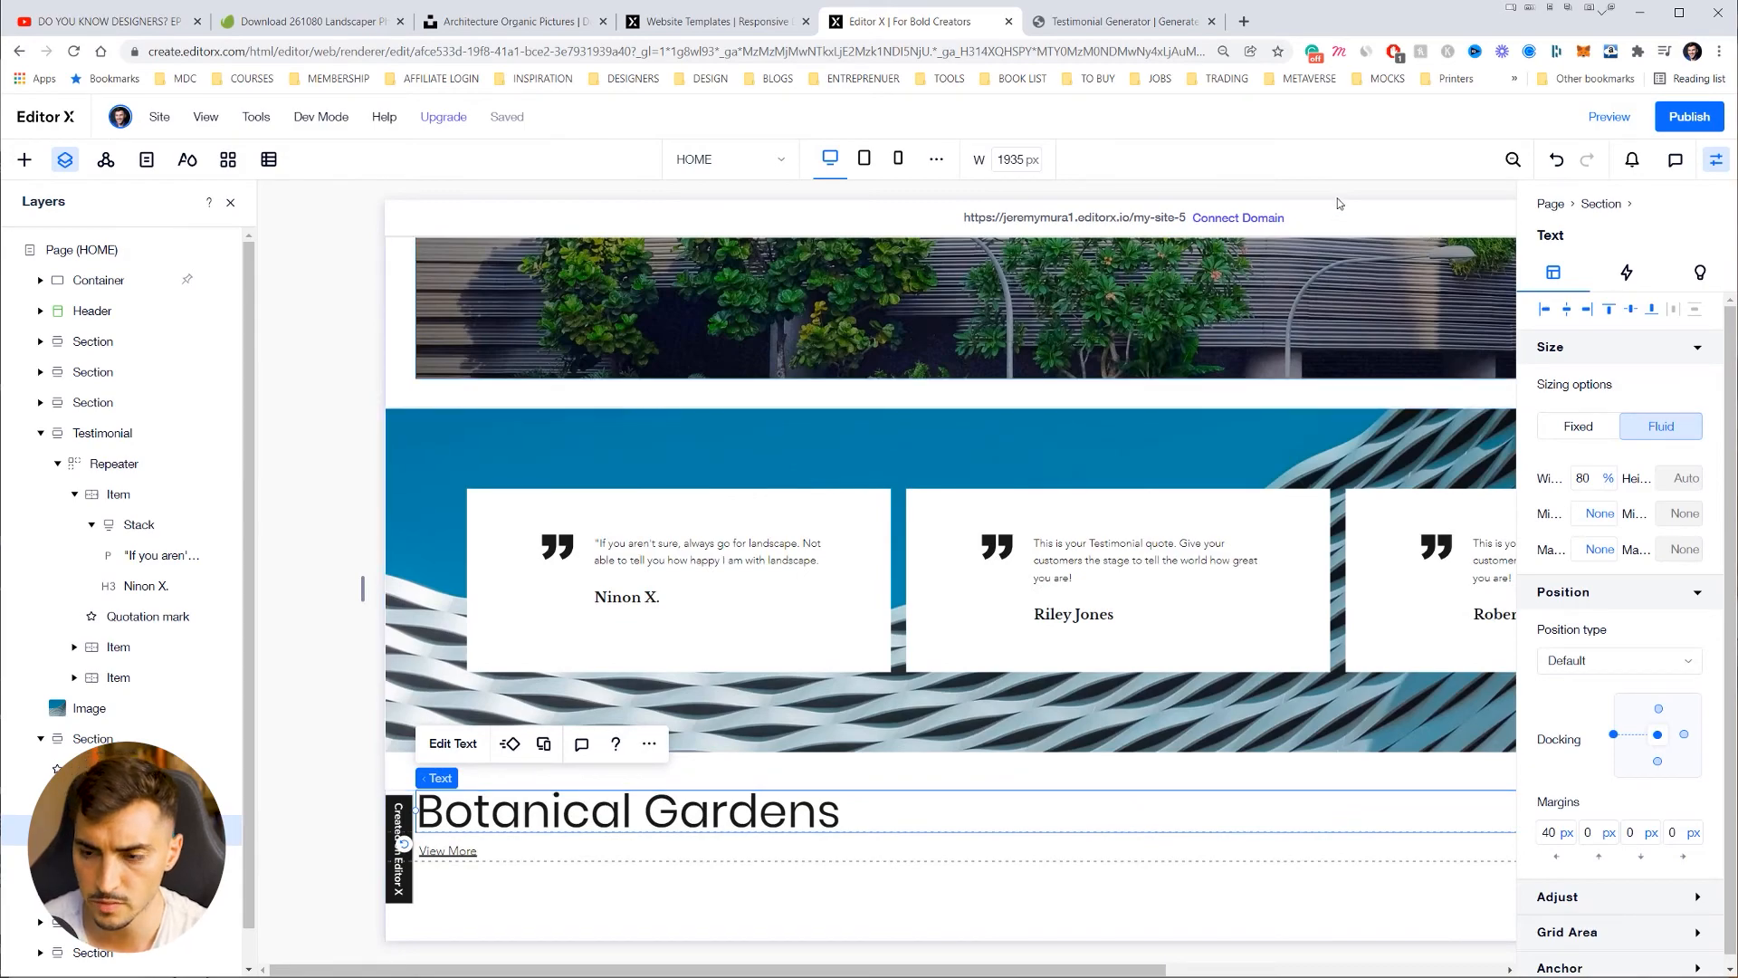
left_click(1339, 204)
left_click(1715, 159)
scroll(1273, 429, "up", 3)
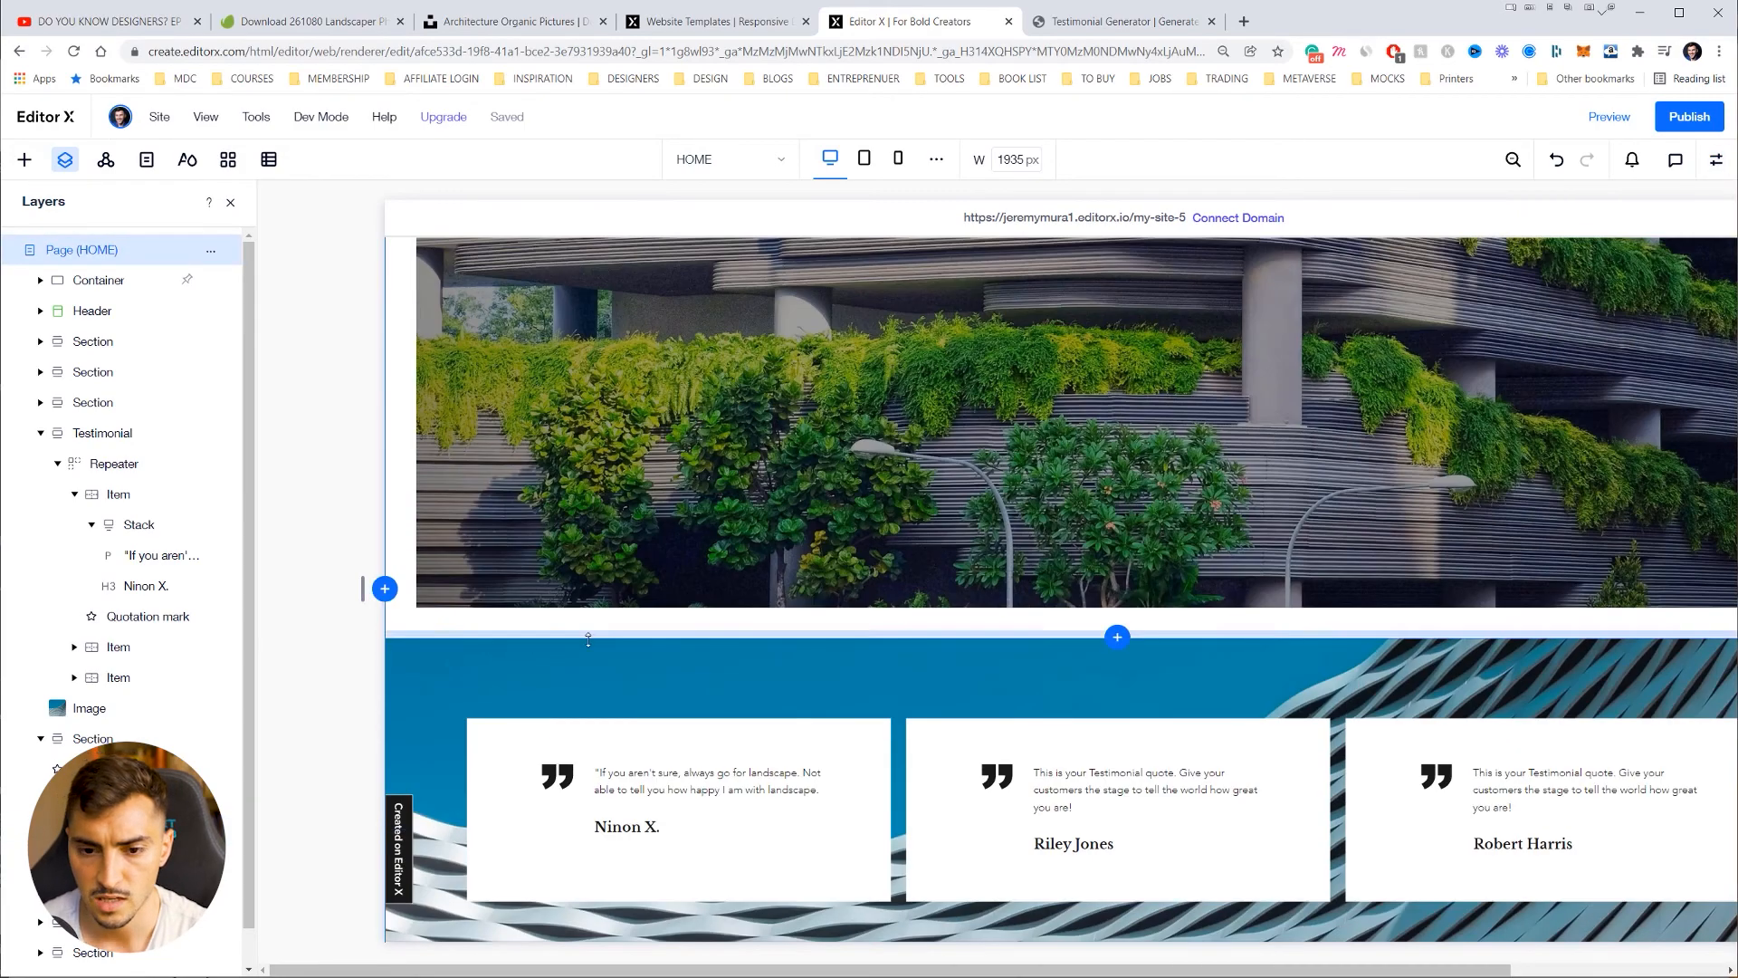
Step: Stretch the plant-covered building photo above the testimonials to full page width
scroll(588, 640, "up", 5)
scroll(691, 471, "down", 6)
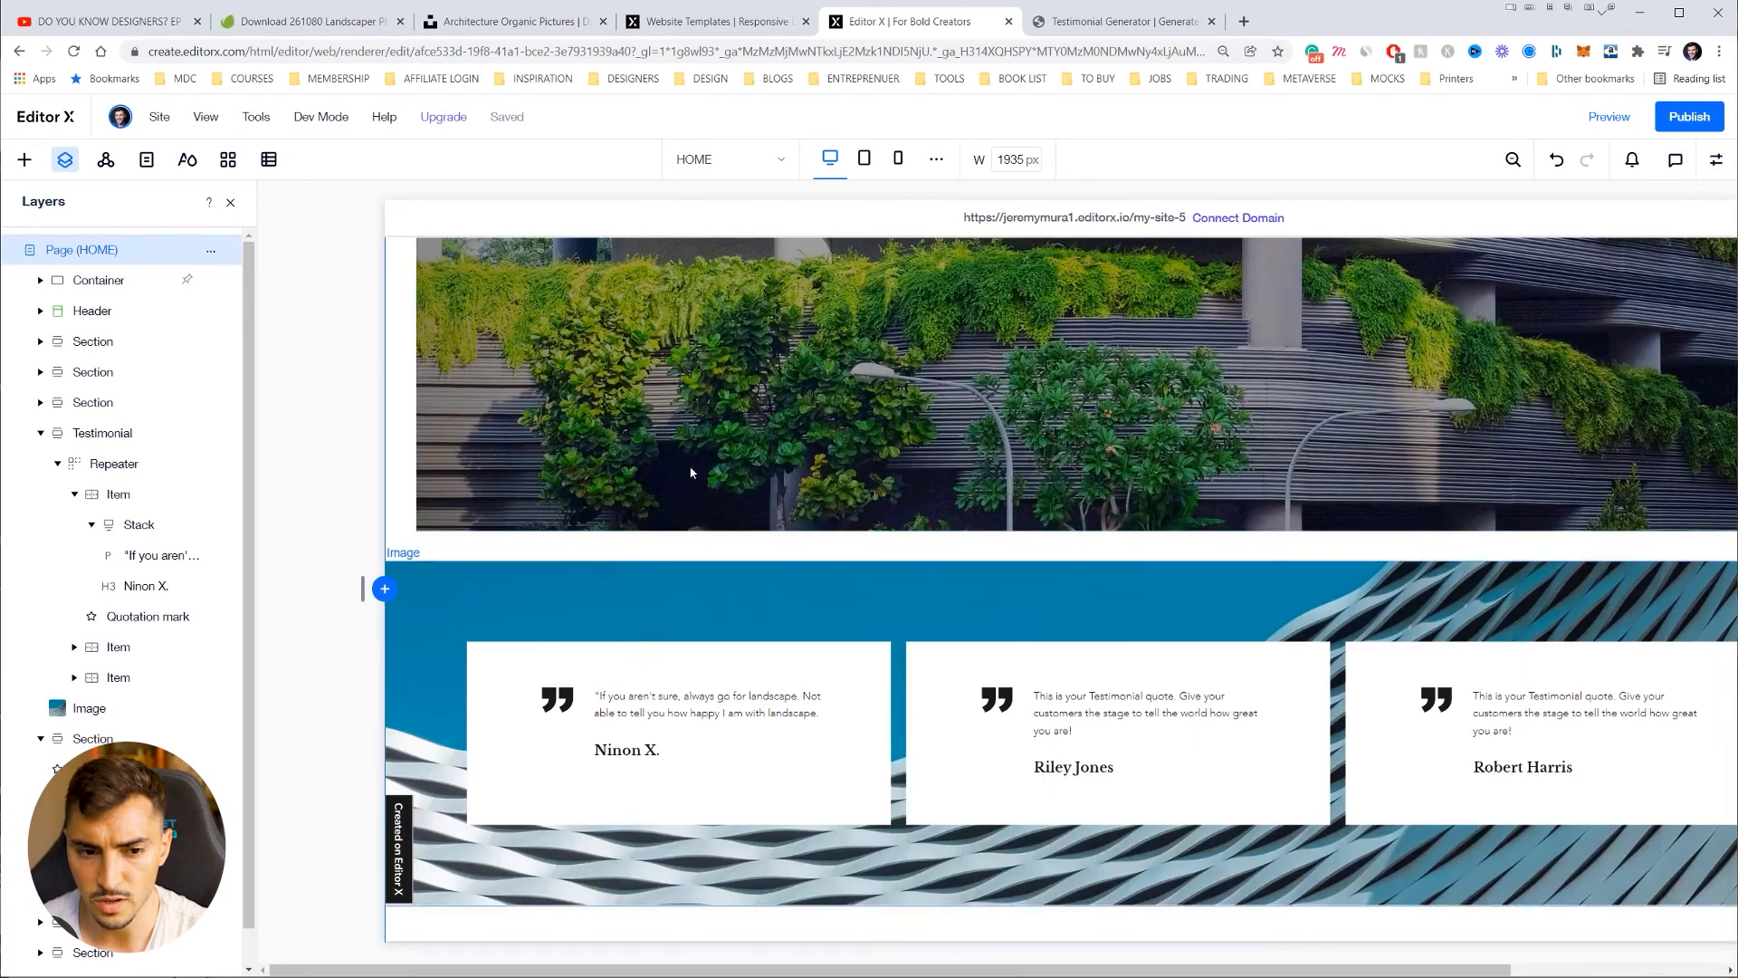
left_click(691, 472)
scroll(1108, 493, "up", 5)
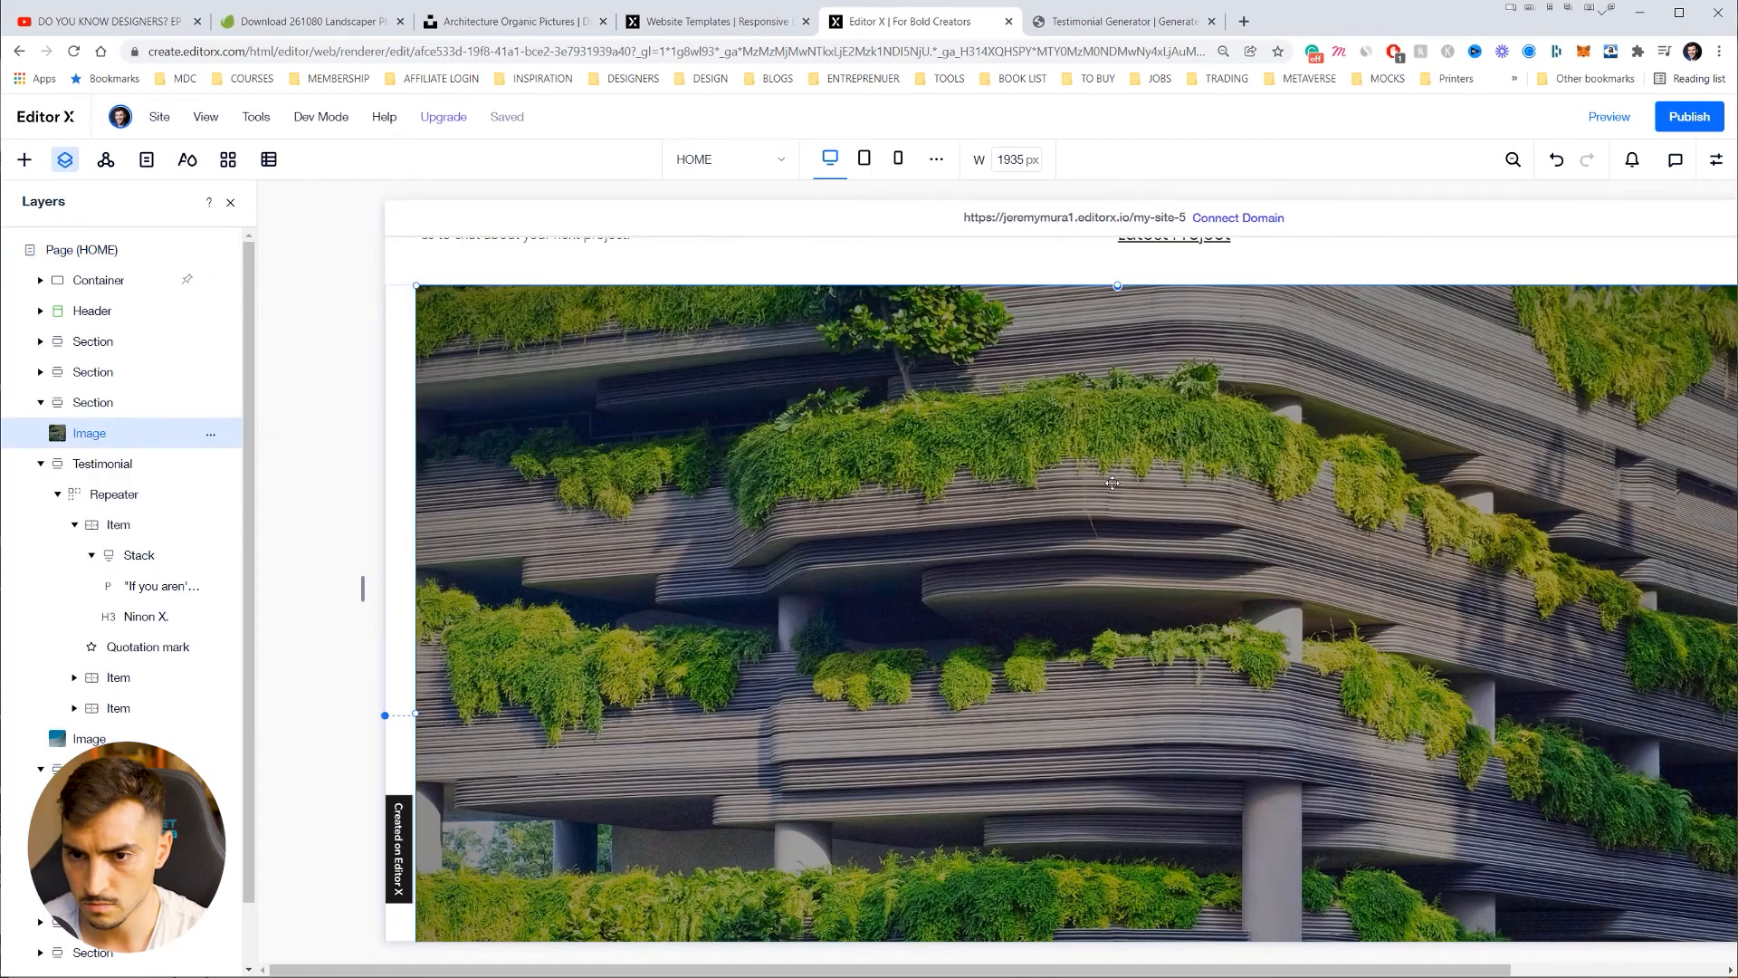
scroll(1112, 482, "right", 4)
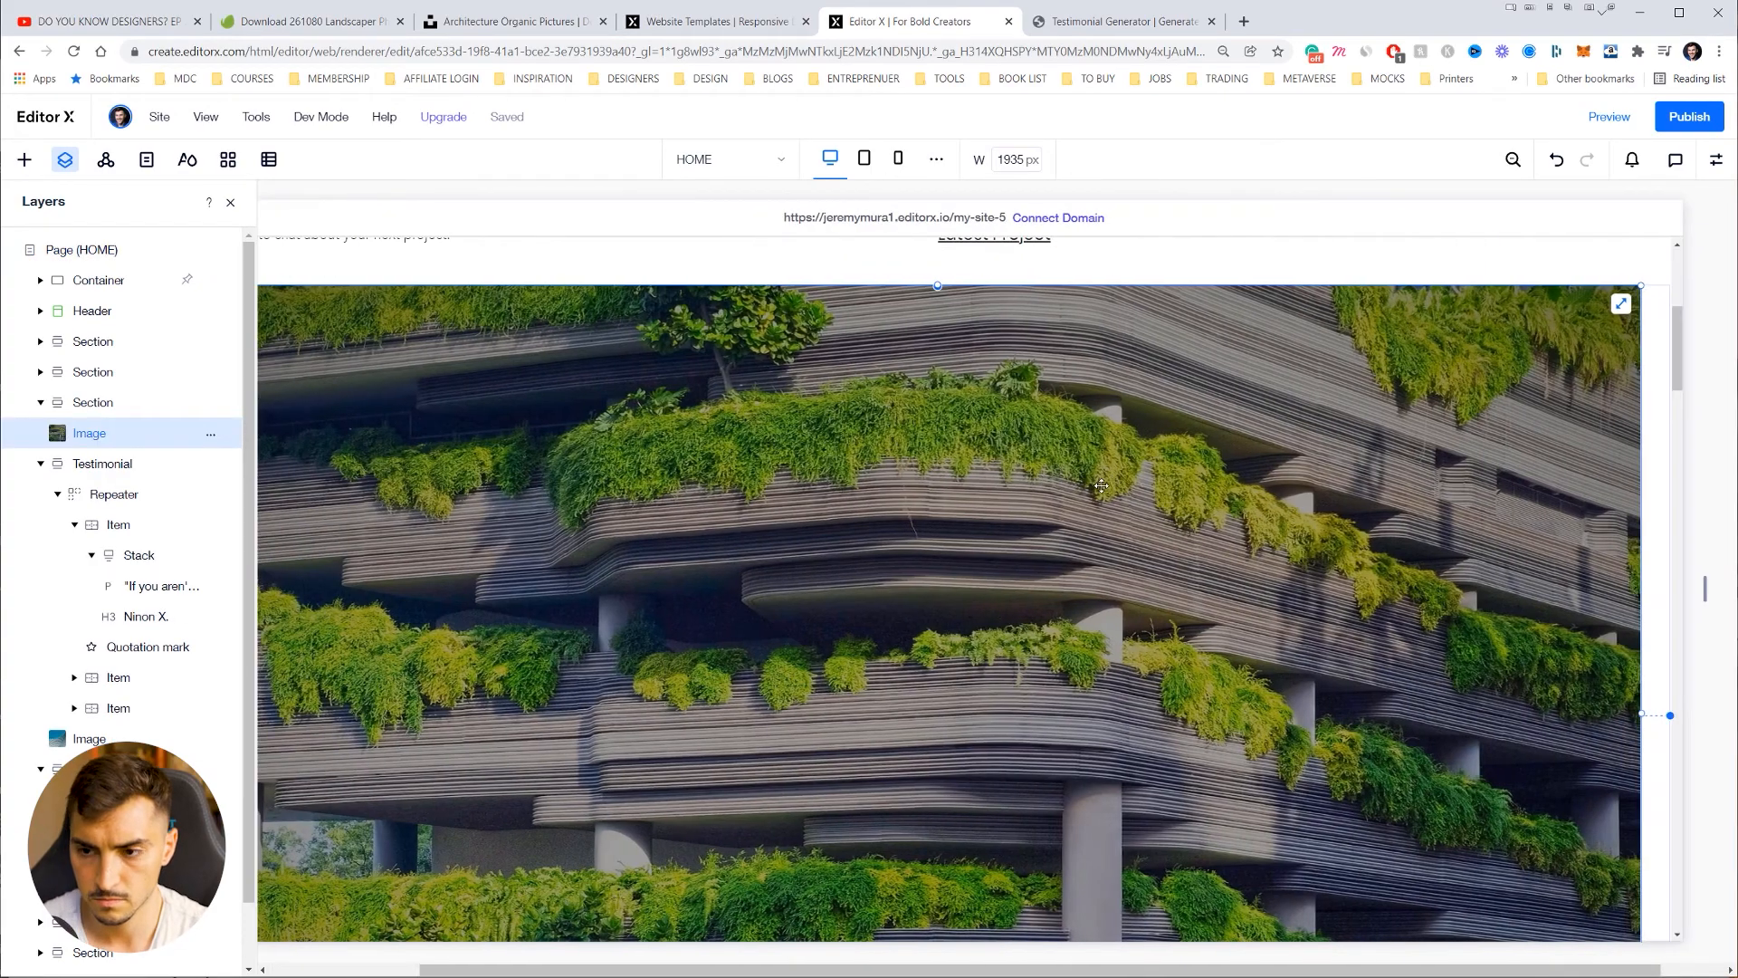
scroll(1101, 485, "down", 2)
left_click(1543, 300)
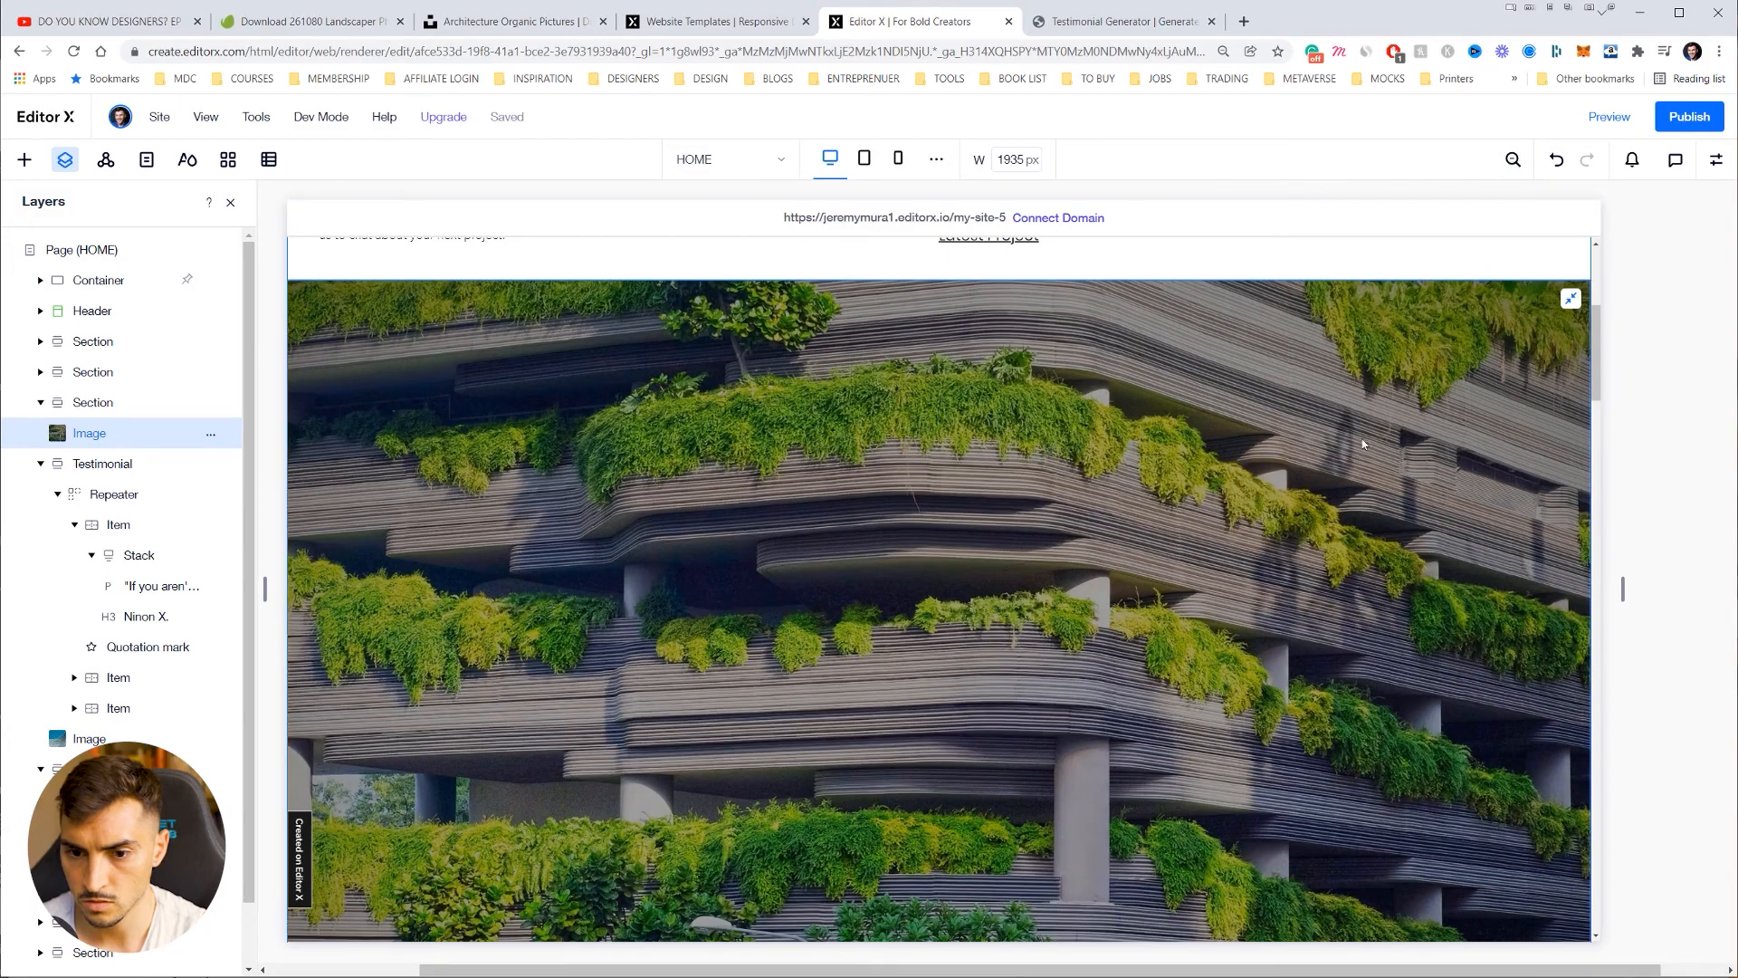
scroll(1168, 497, "down", 5)
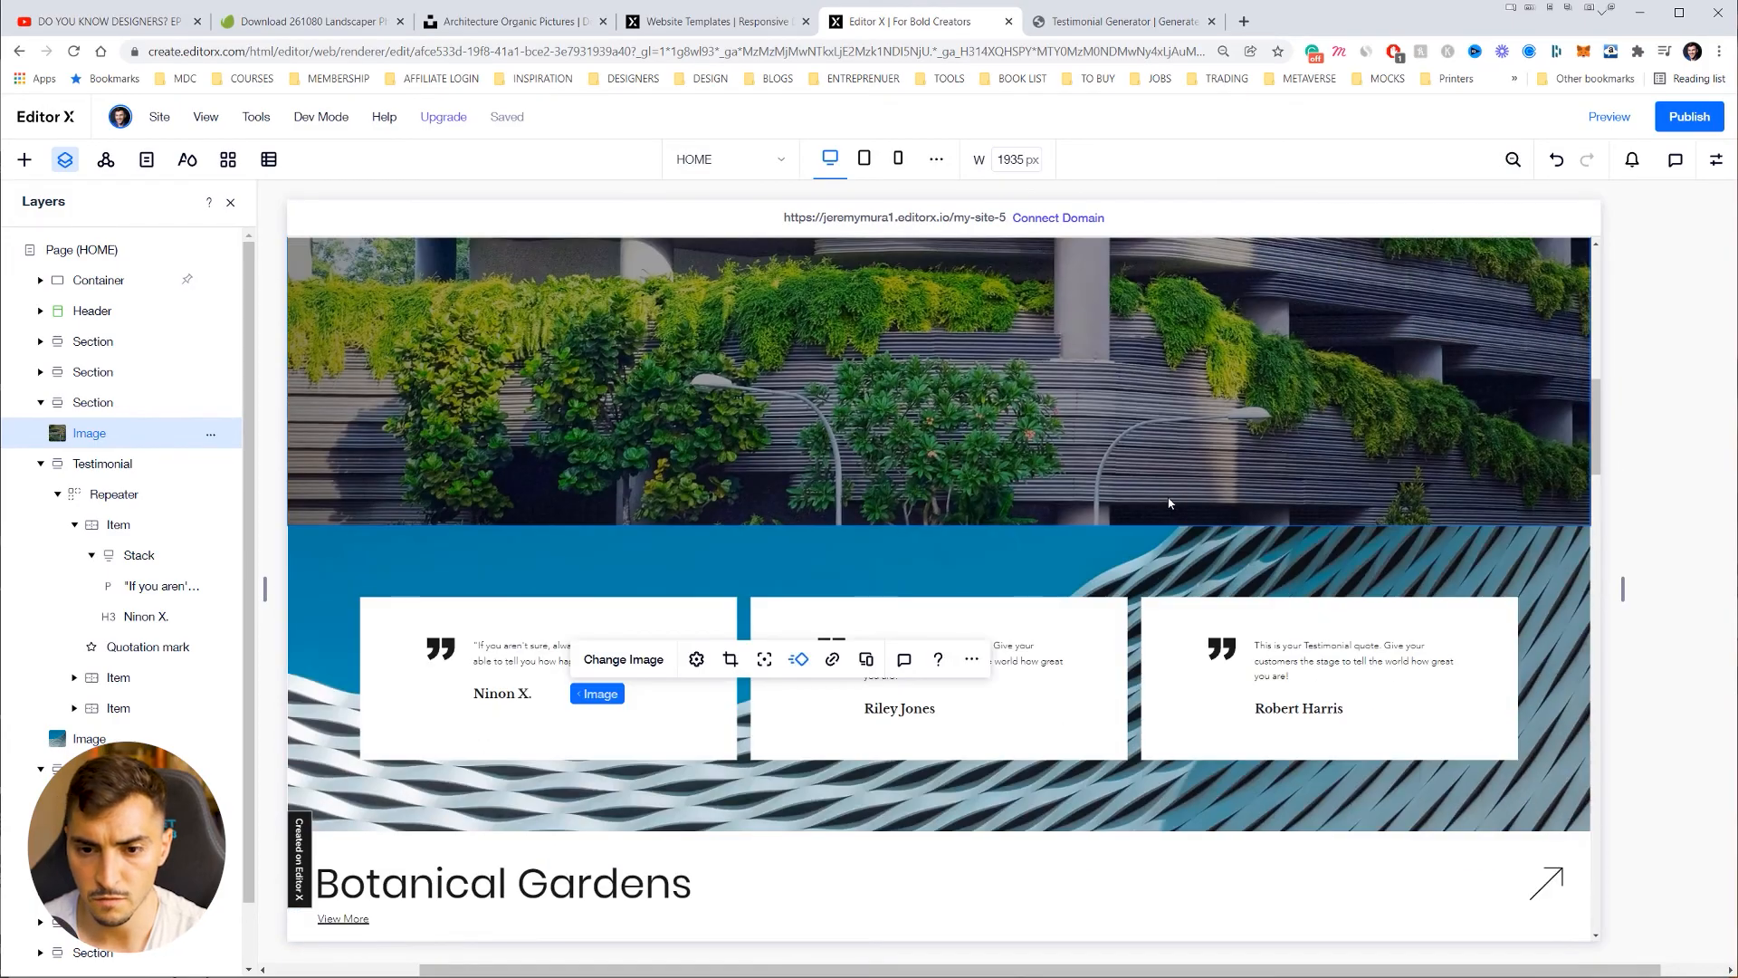
scroll(1167, 497, "up", 6)
scroll(1168, 497, "down", 5)
scroll(1167, 503, "down", 3)
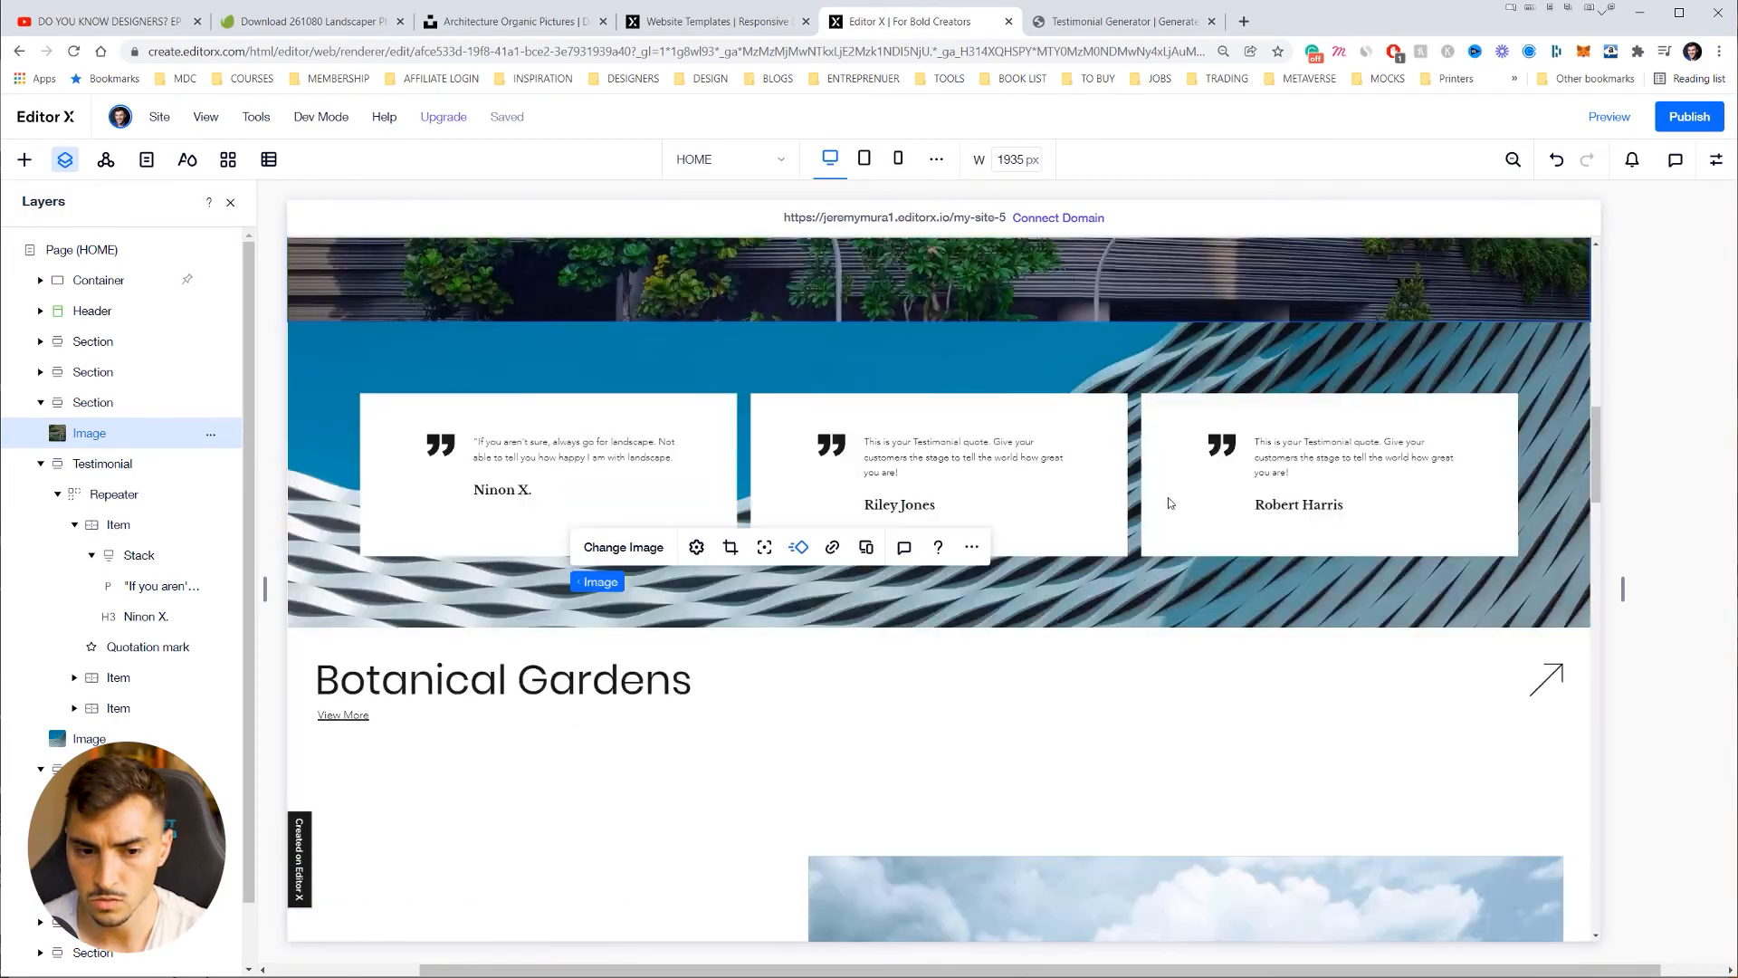
scroll(1171, 495, "up", 2)
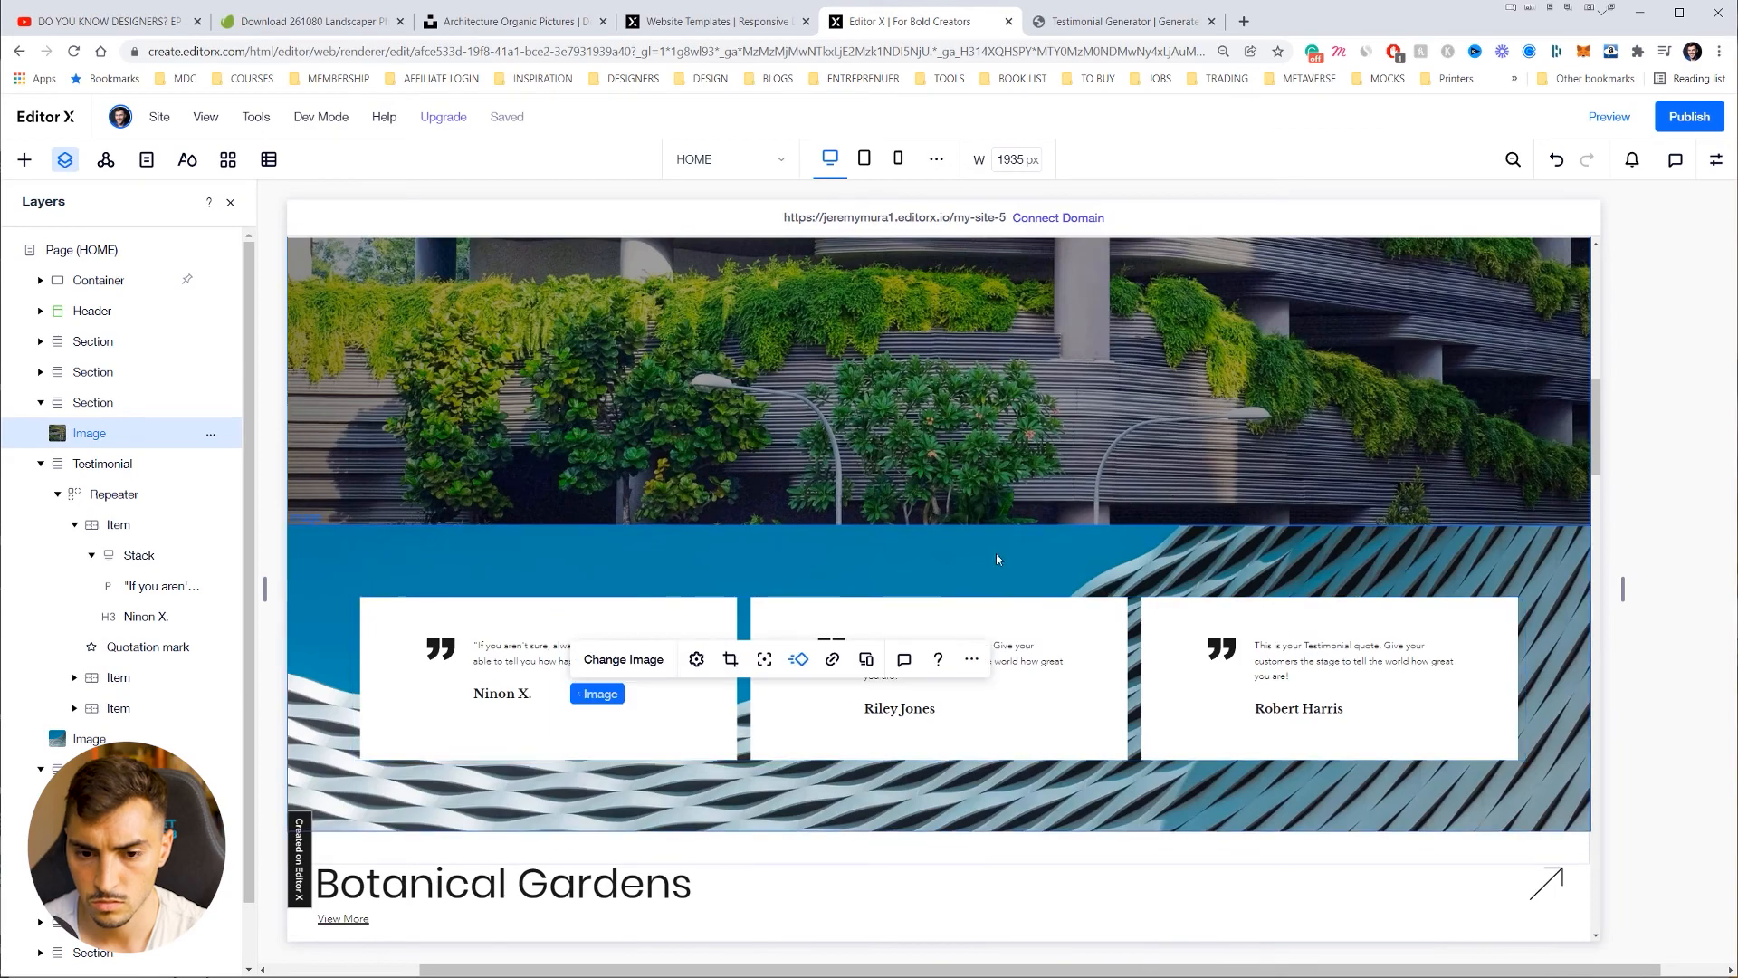
scroll(1005, 574, "up", 13)
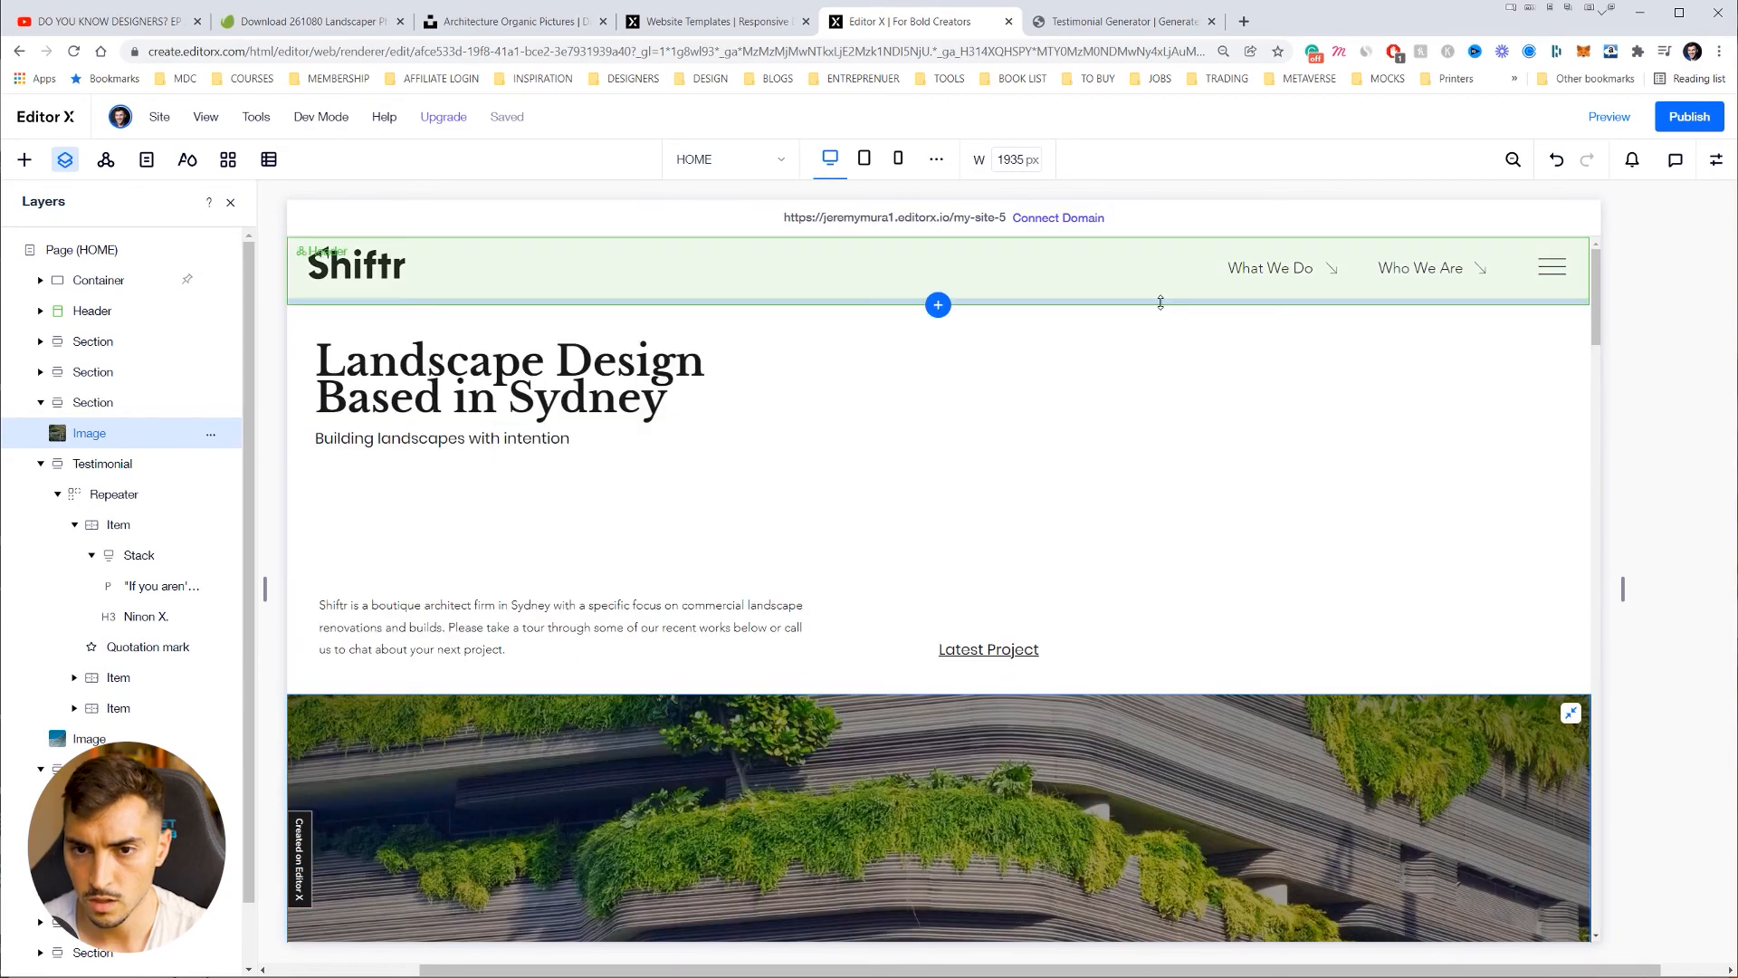
Step: Review the page at the tablet breakpoint, then at the 360 px mobile breakpoint
left_click(874, 161)
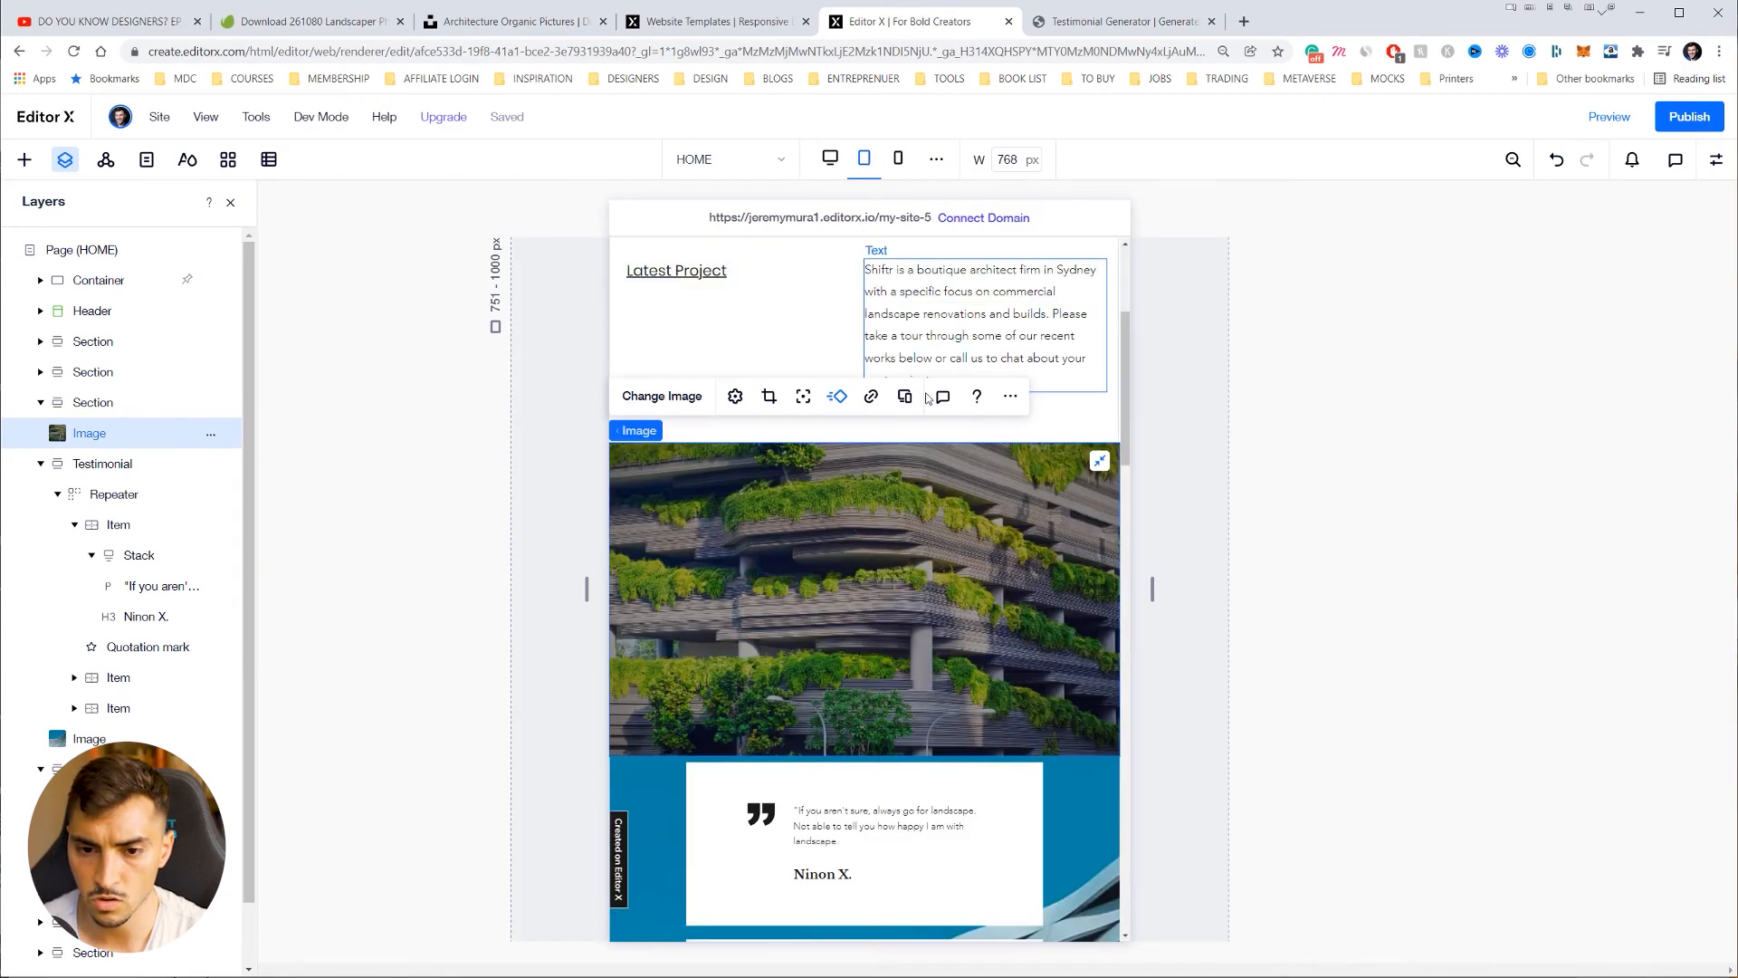
scroll(992, 396, "down", 10)
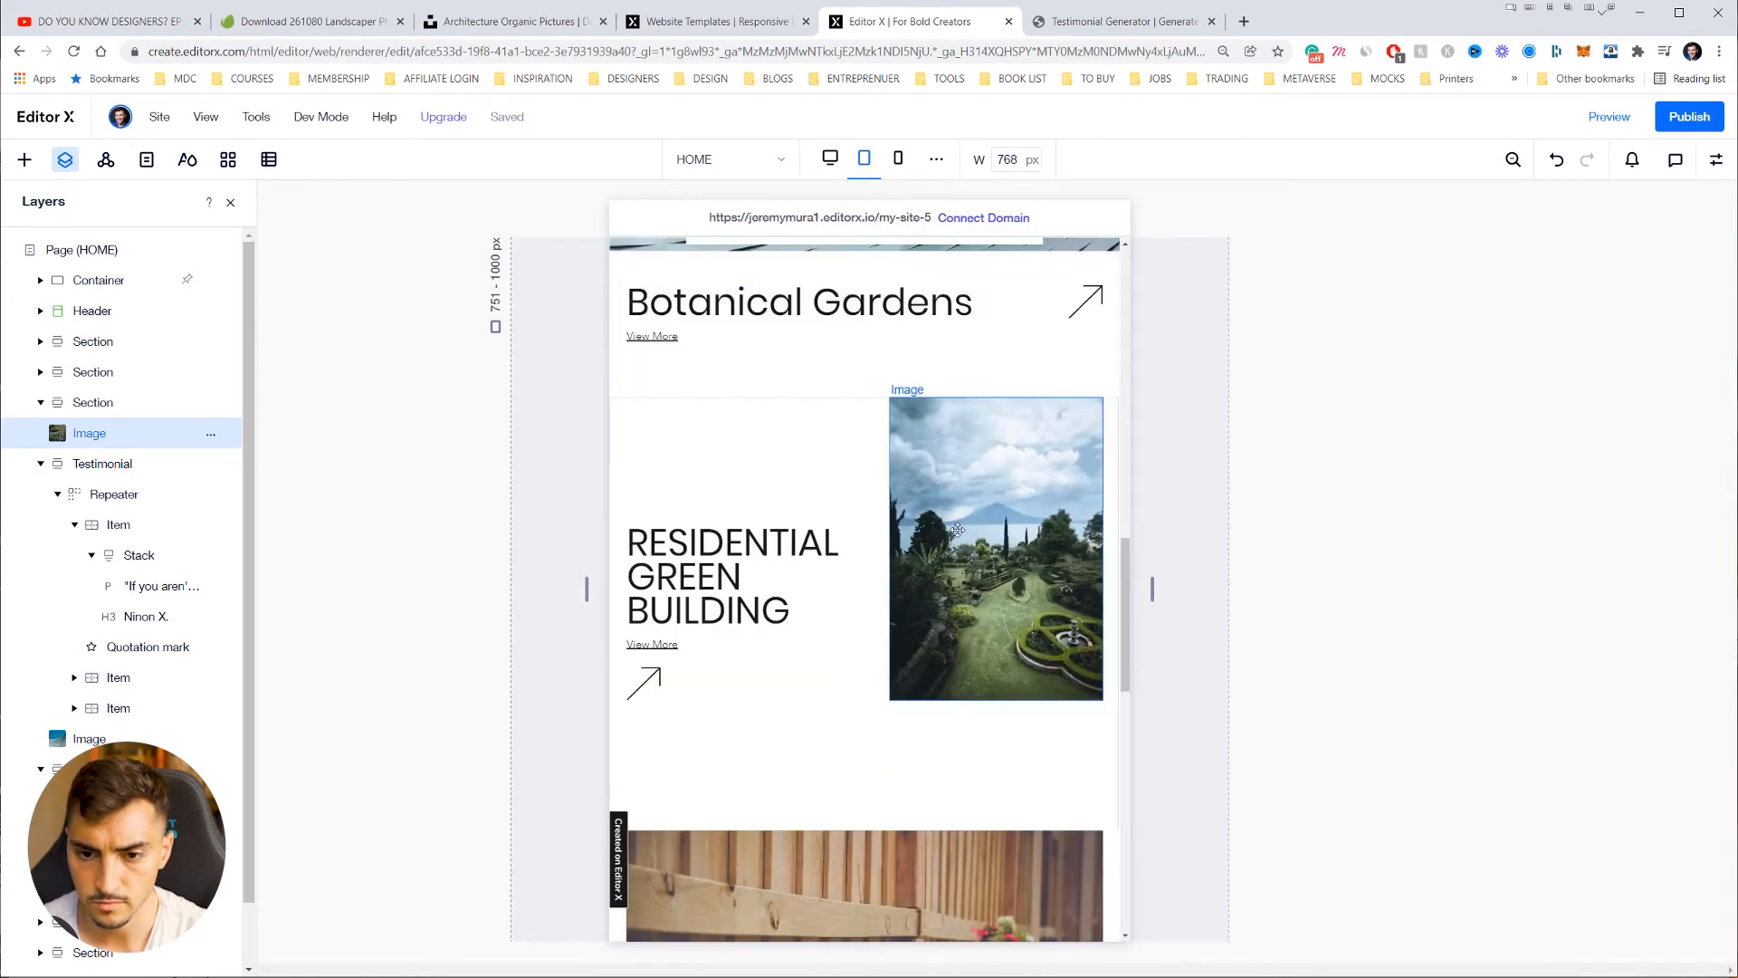
scroll(954, 621, "down", 10)
scroll(942, 629, "up", 20)
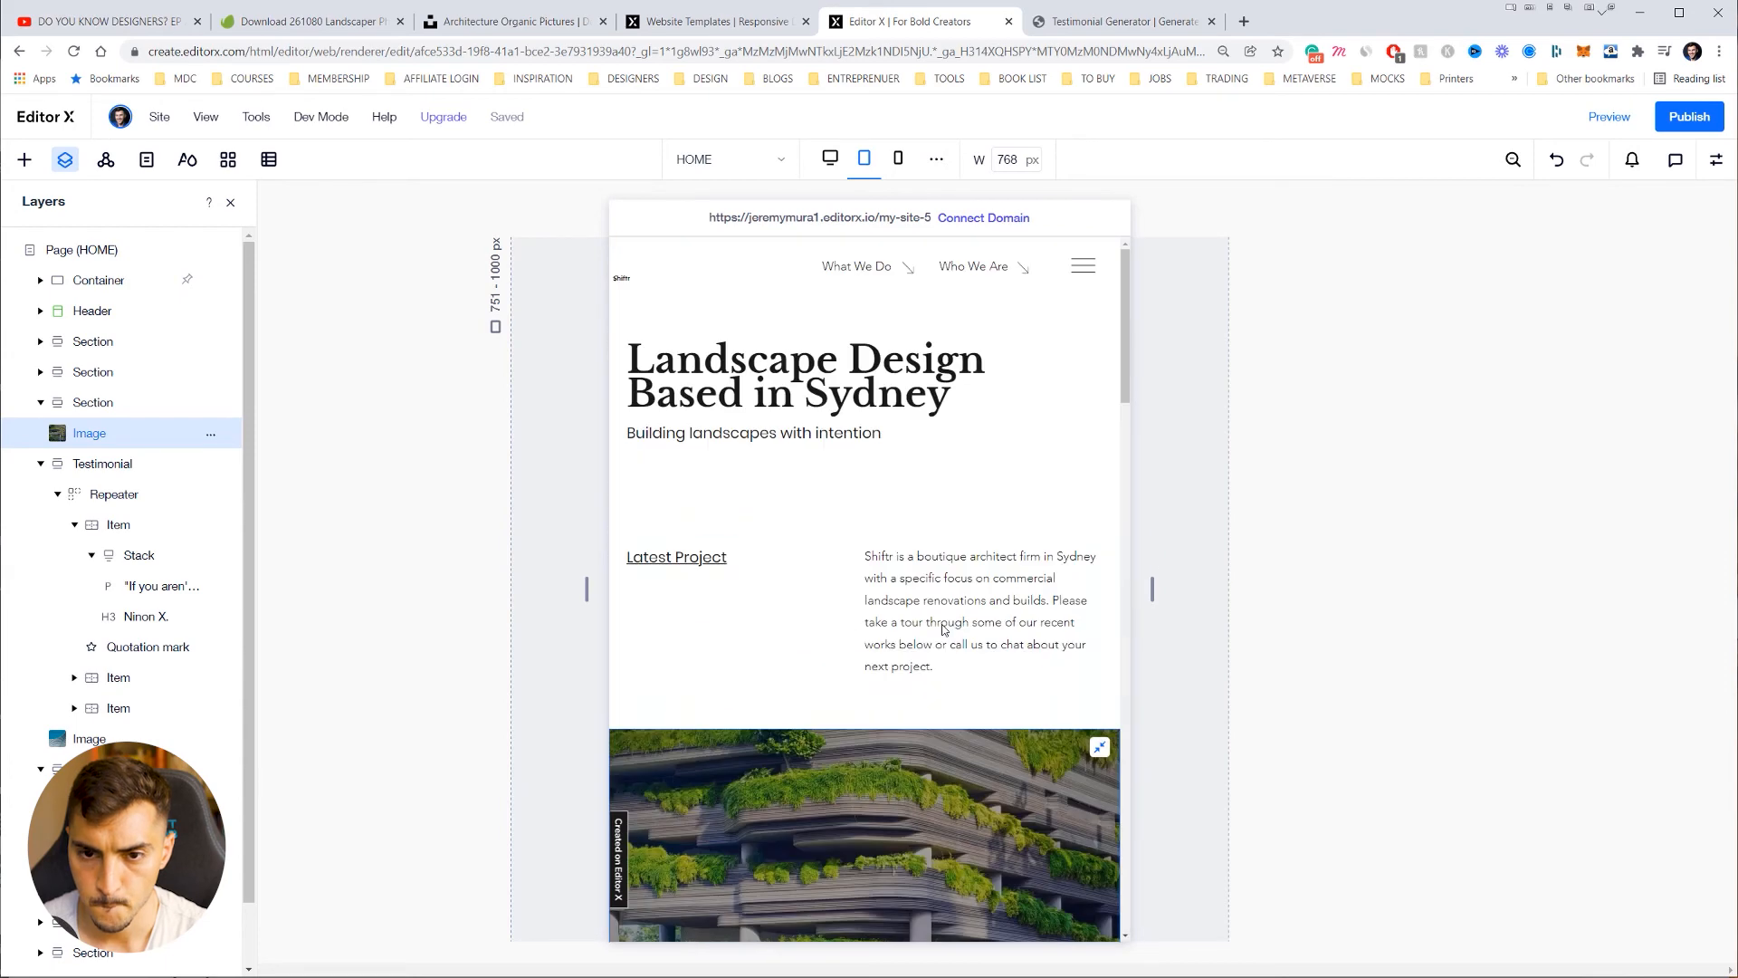
left_click(901, 159)
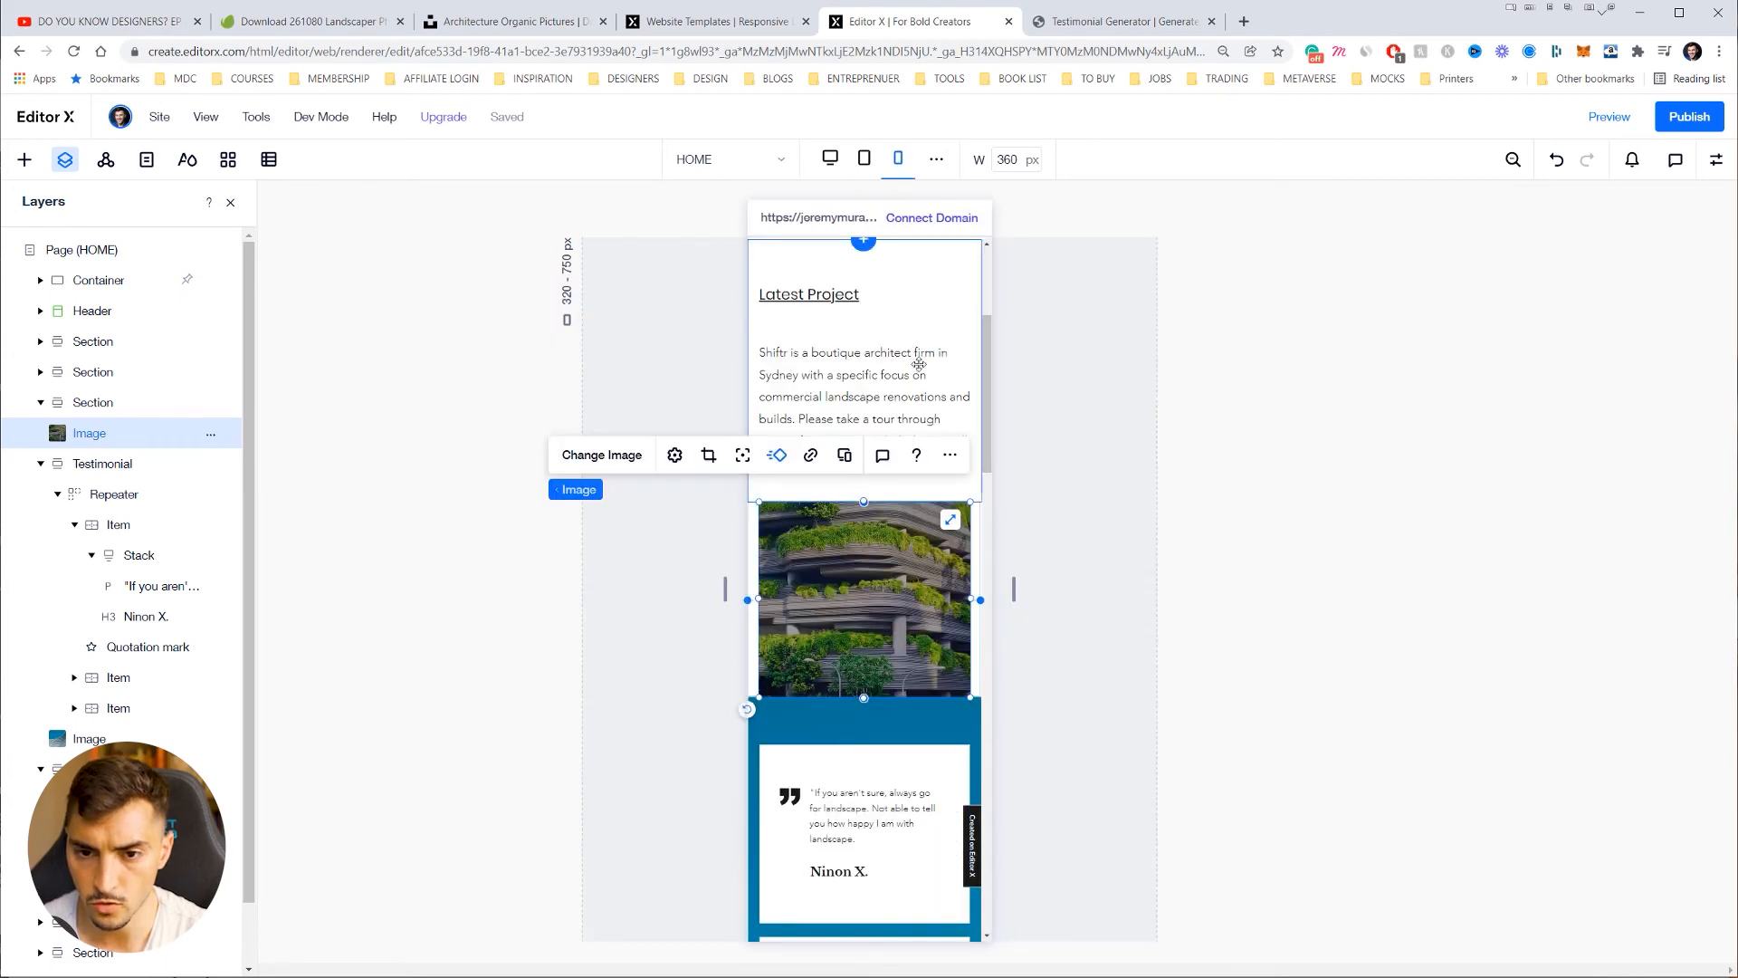
scroll(920, 367, "up", 3)
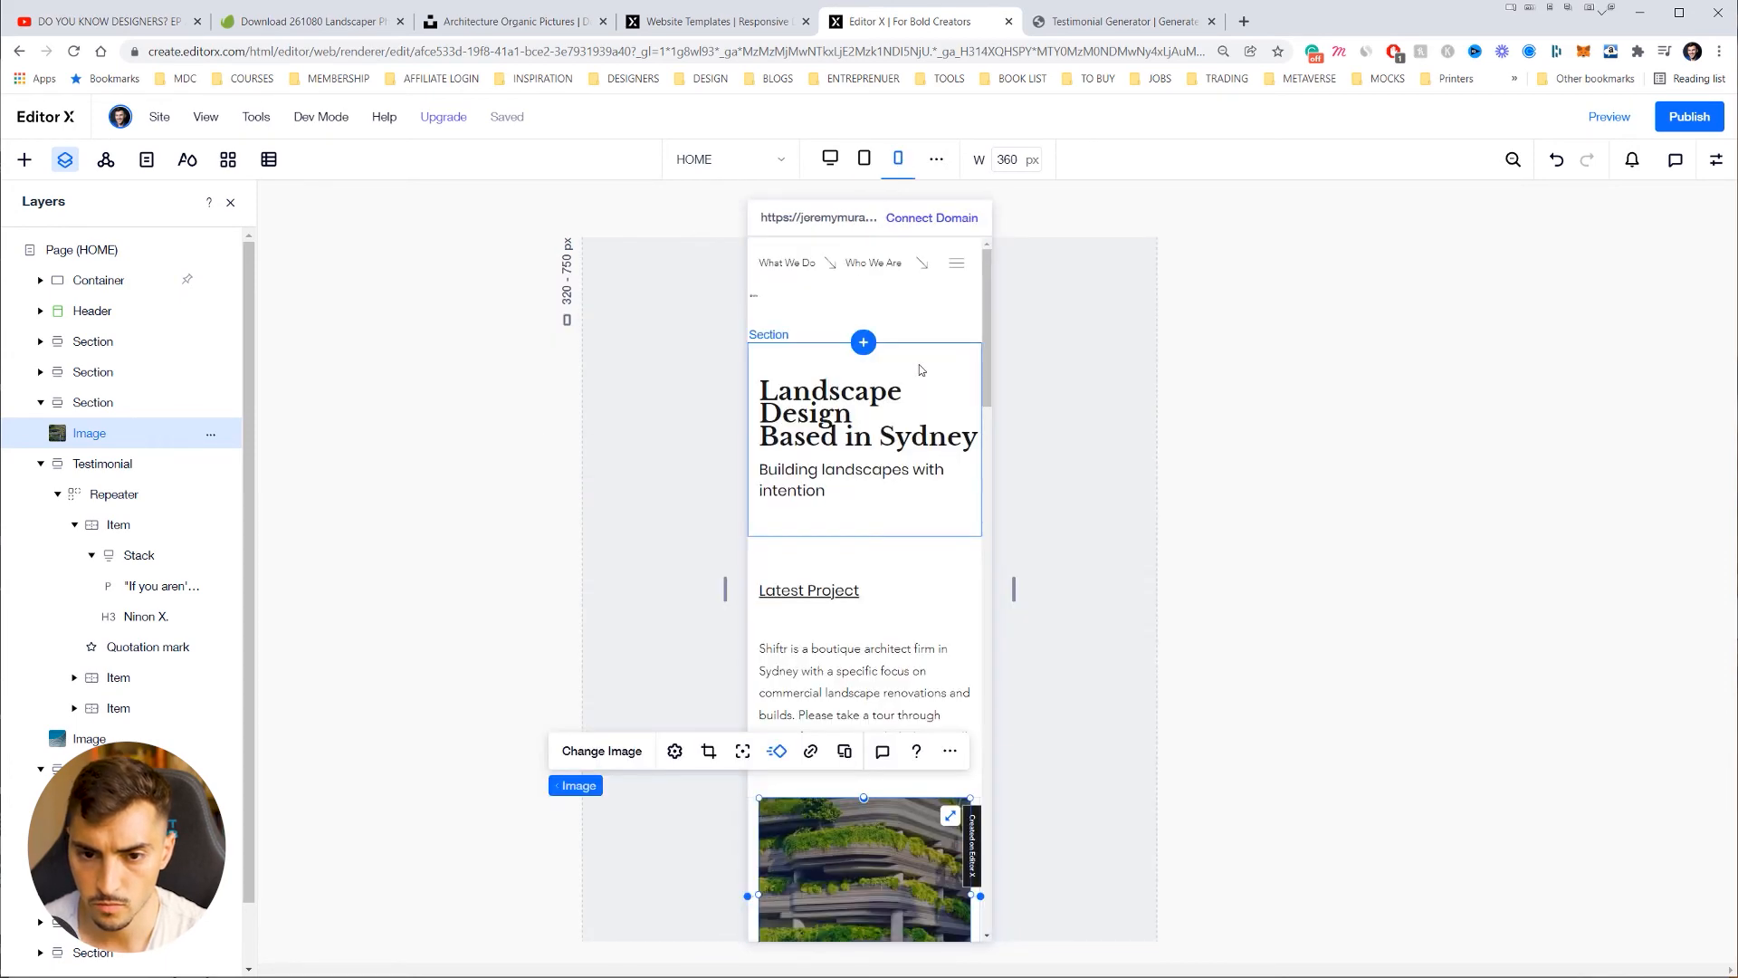
left_click(894, 437)
left_click(895, 438)
scroll(912, 445, "down", 1)
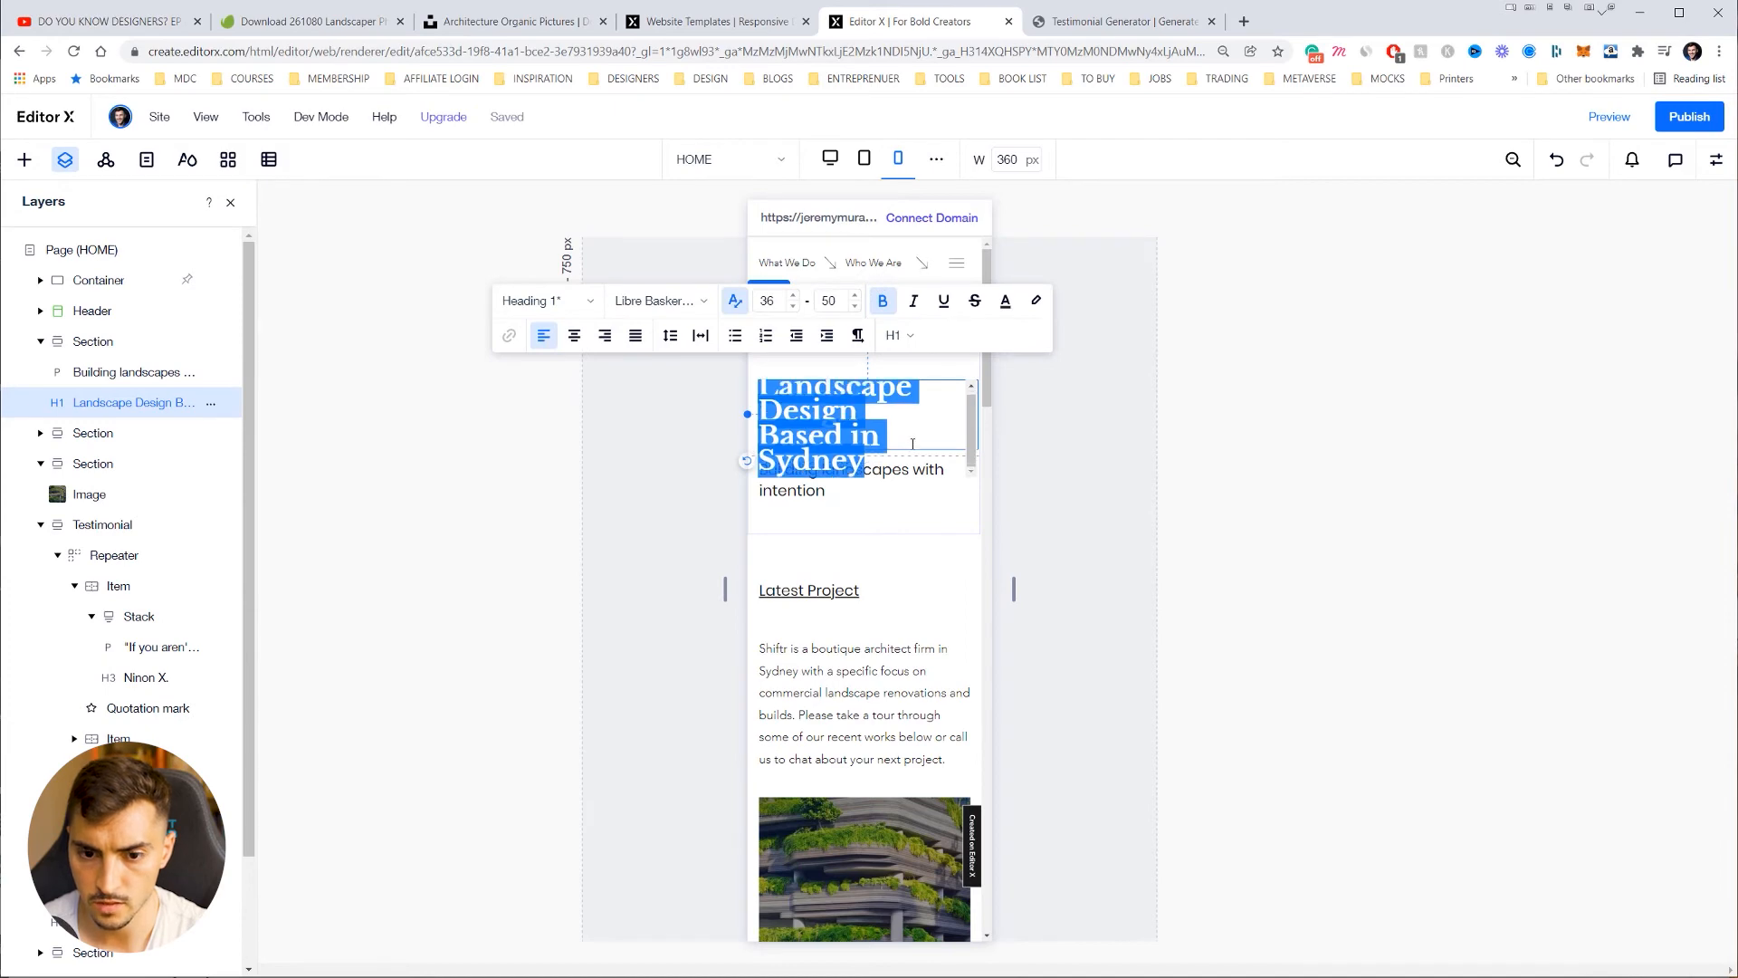
left_click(947, 625)
scroll(954, 663, "down", 8)
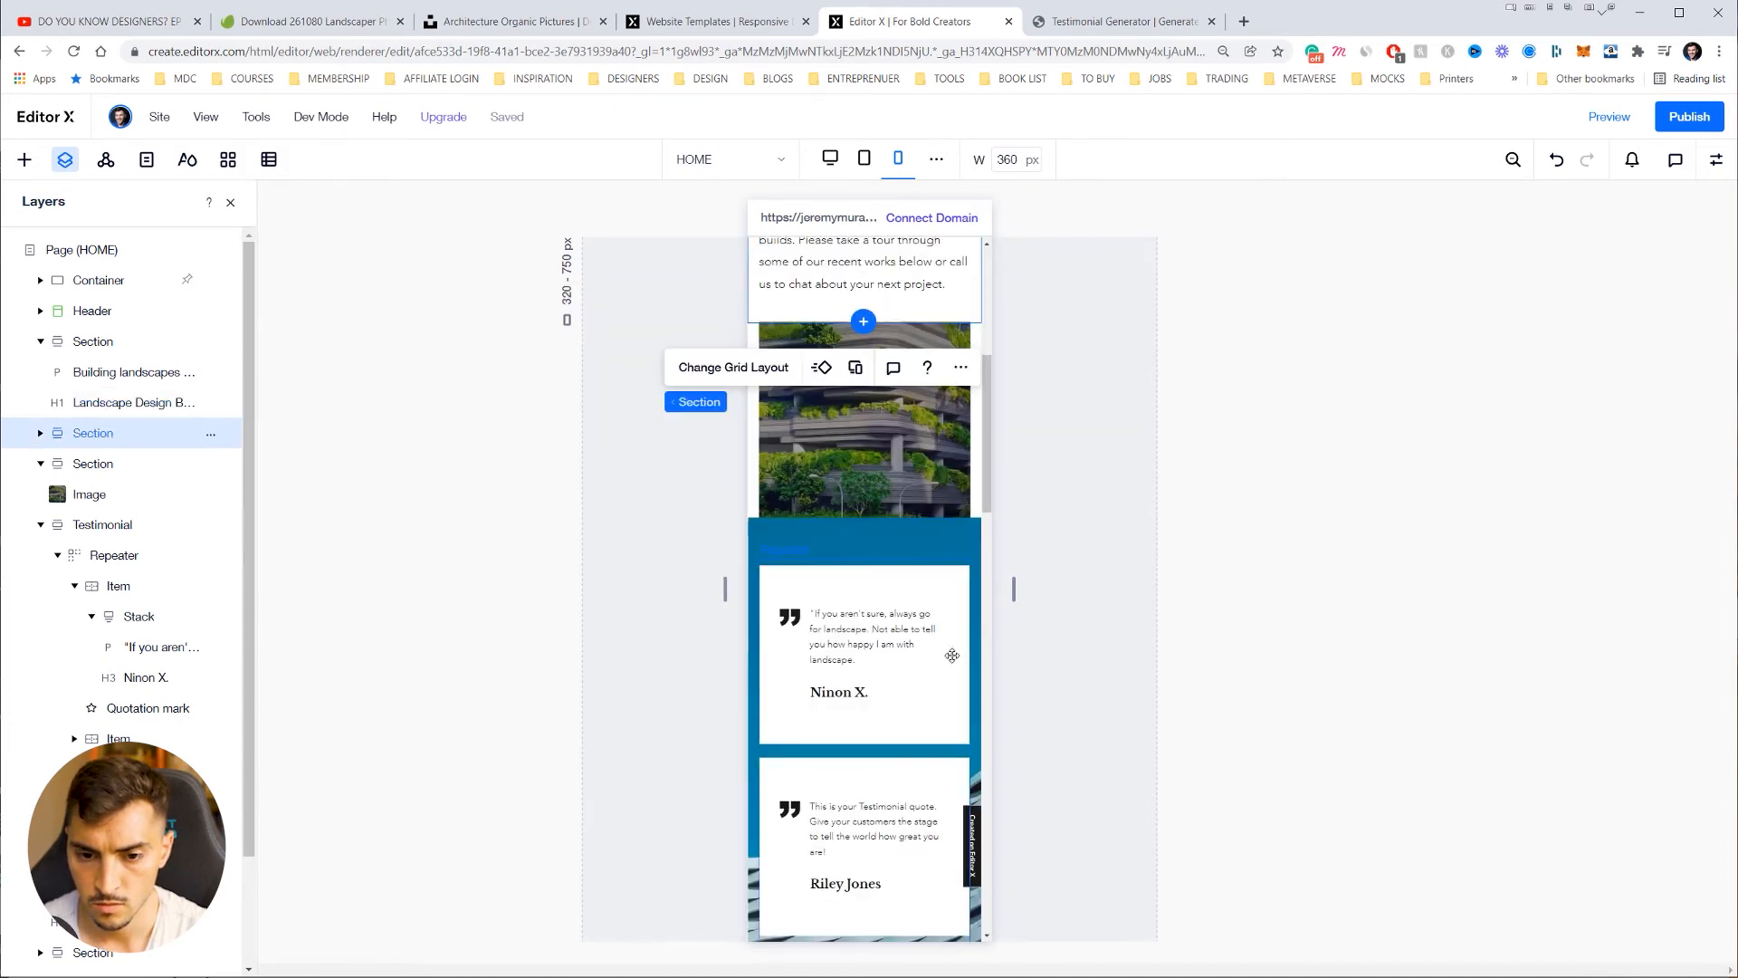
scroll(927, 391, "up", 2)
scroll(908, 412, "down", 6)
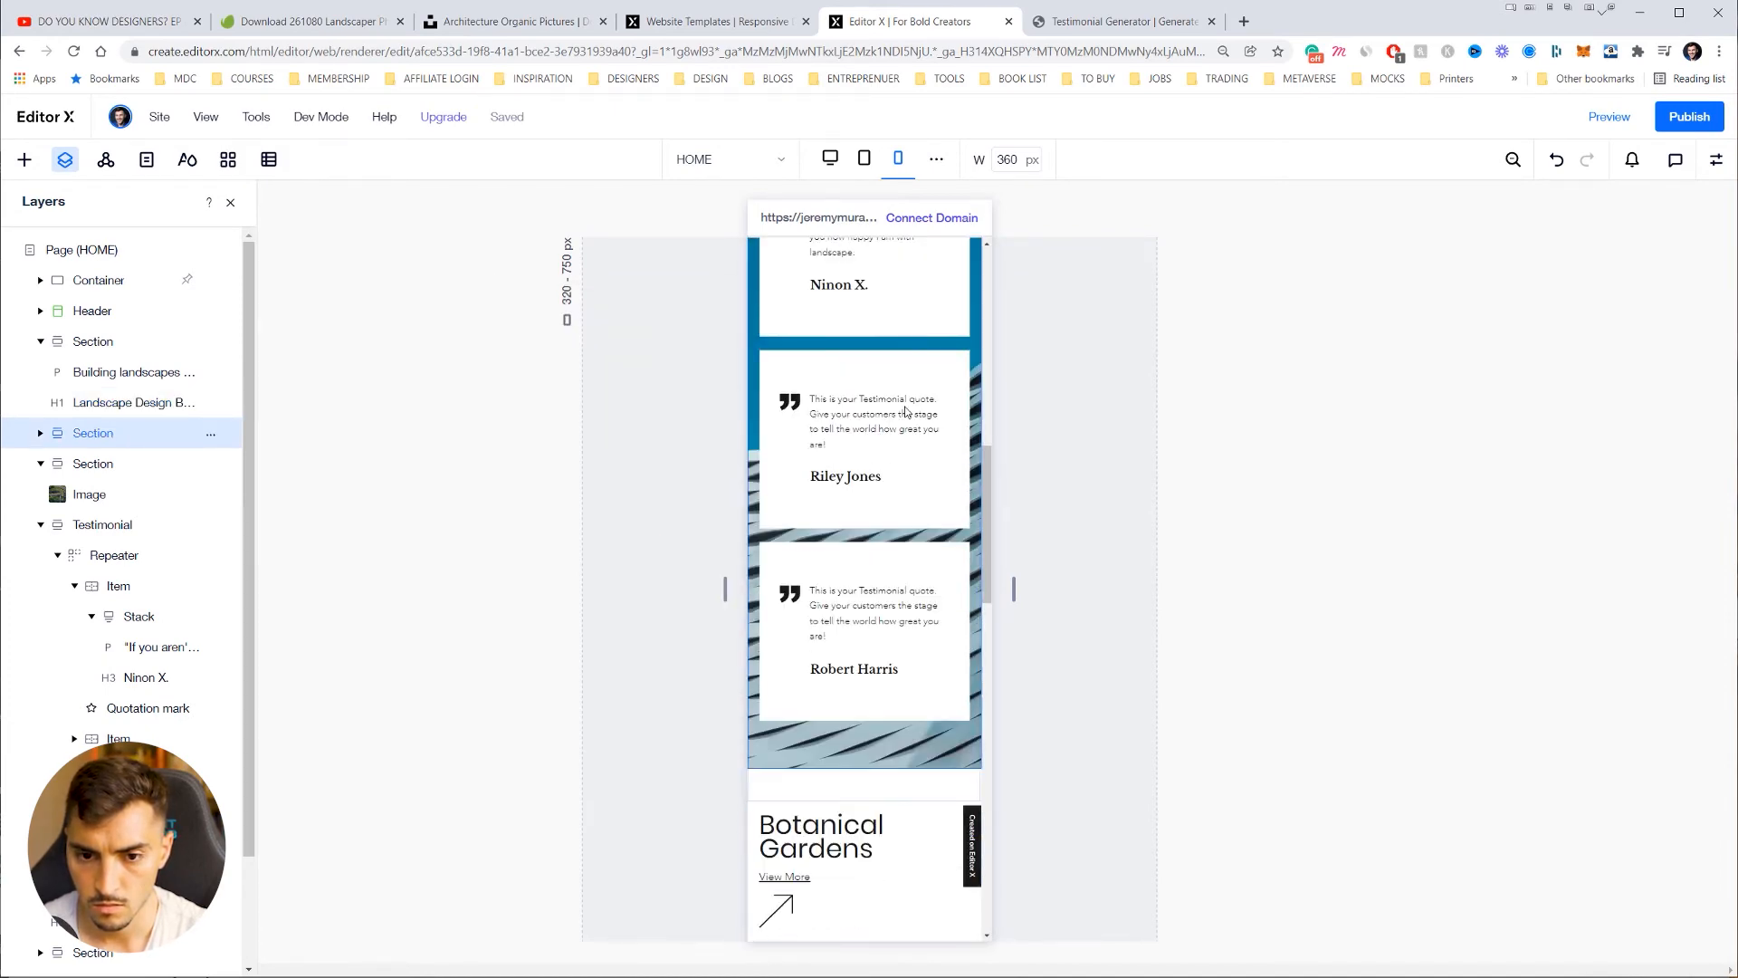
scroll(909, 540, "up", 5)
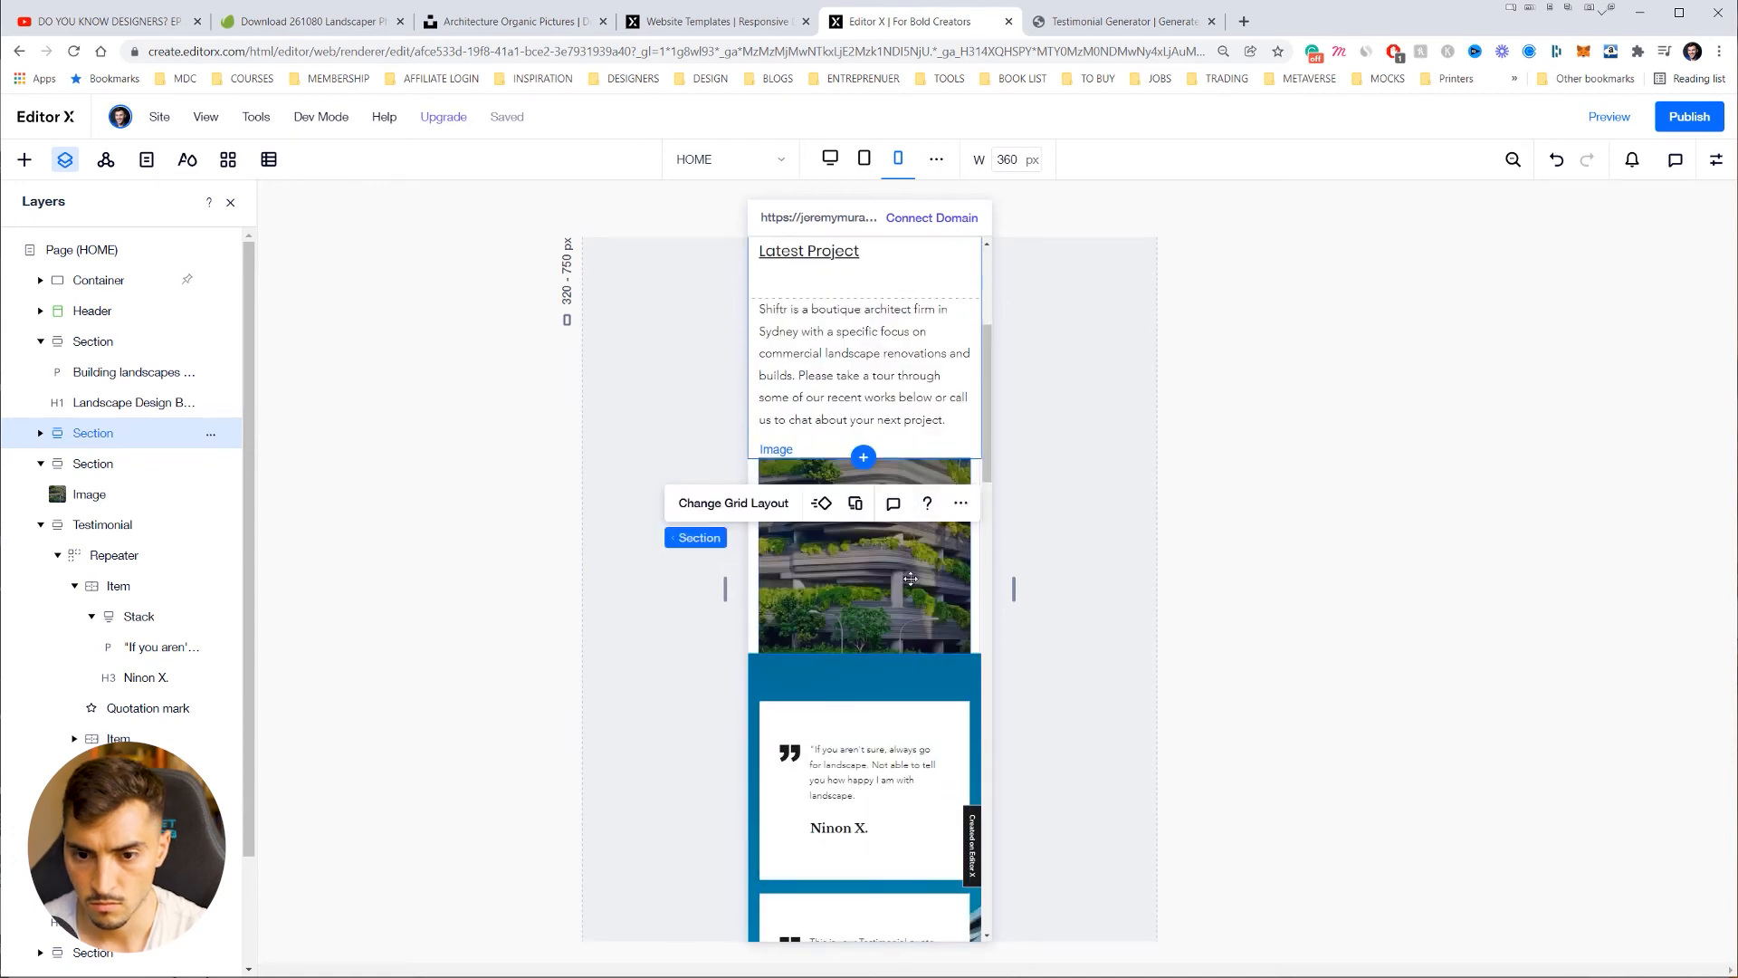
Step: Stretch the Latest Project building photo to full width on mobile
left_click(909, 580)
left_click(952, 478)
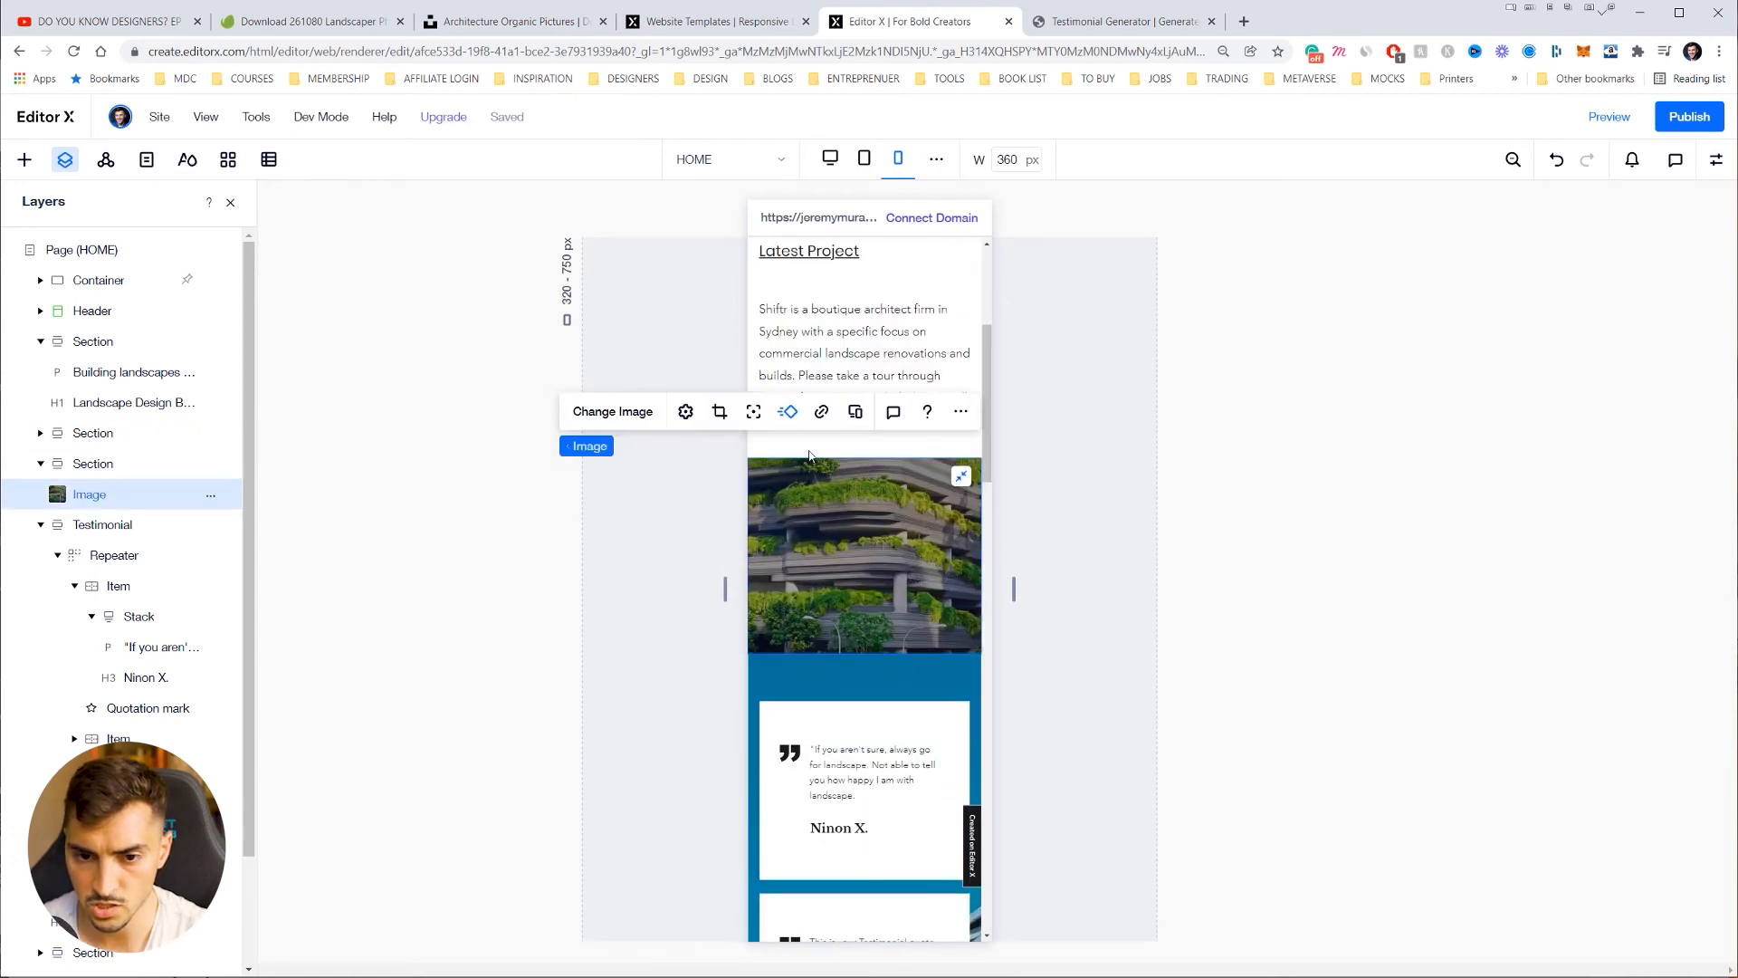
scroll(809, 629, "down", 3)
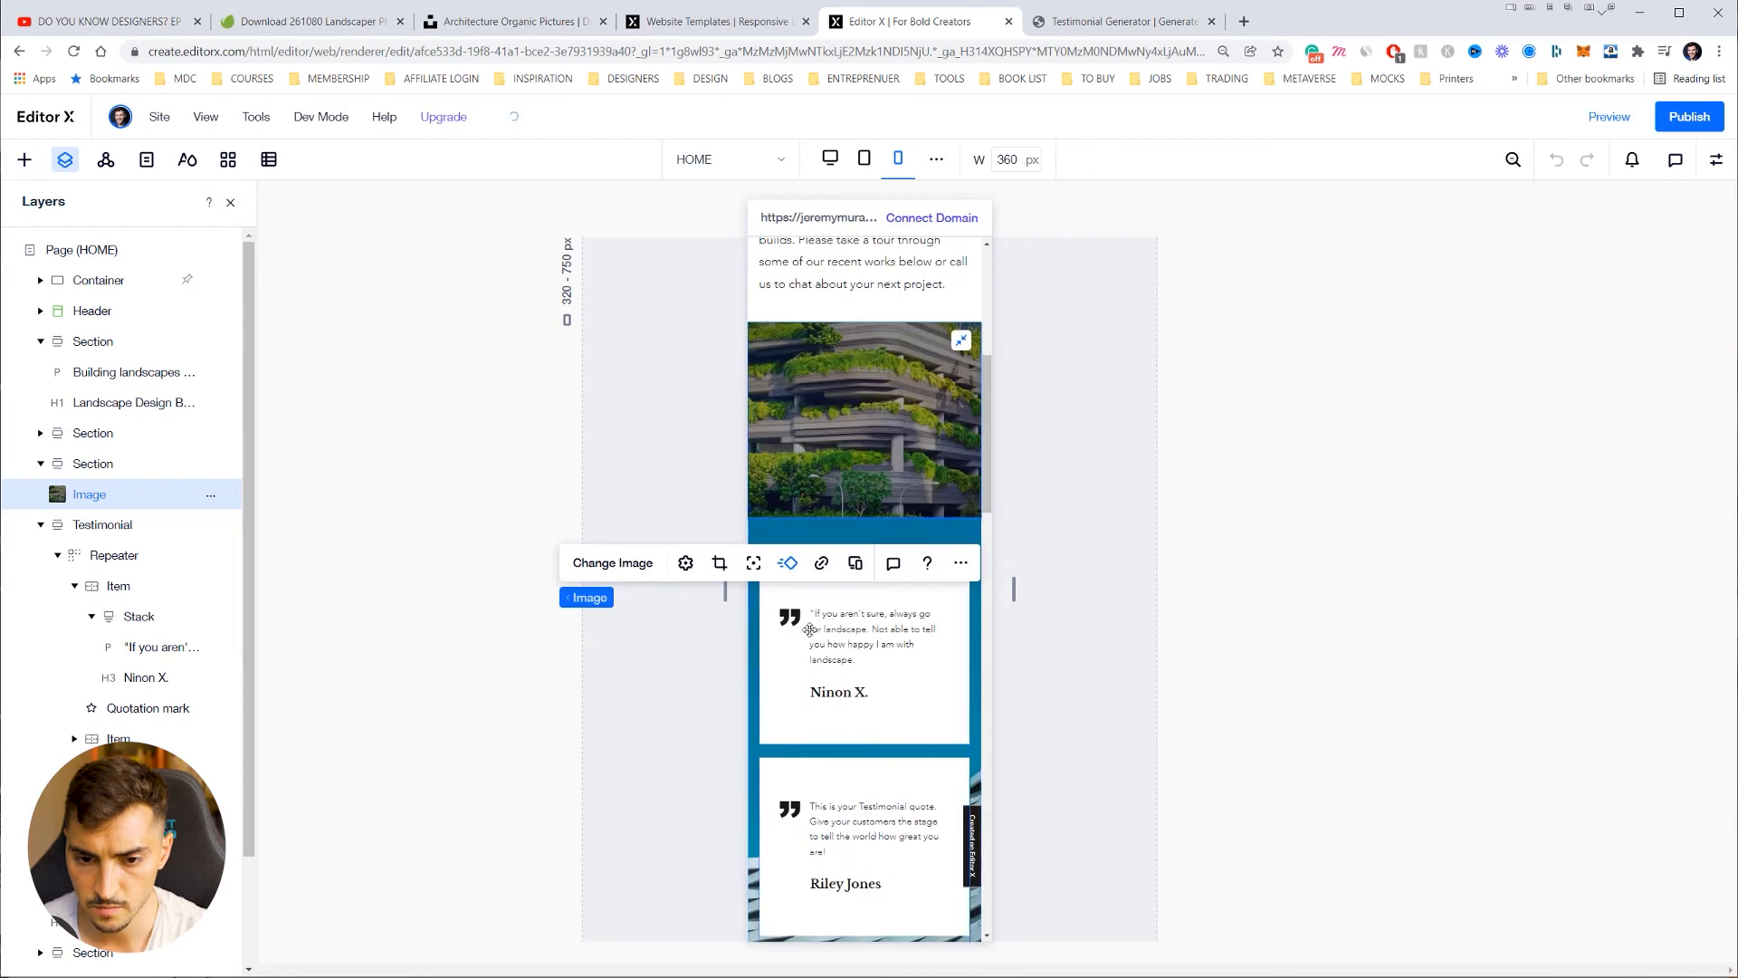
Step: Raise the first testimonial quote's font size from 14 to 16 on mobile
left_click(860, 620)
left_click(855, 632)
scroll(846, 636, "up", 2)
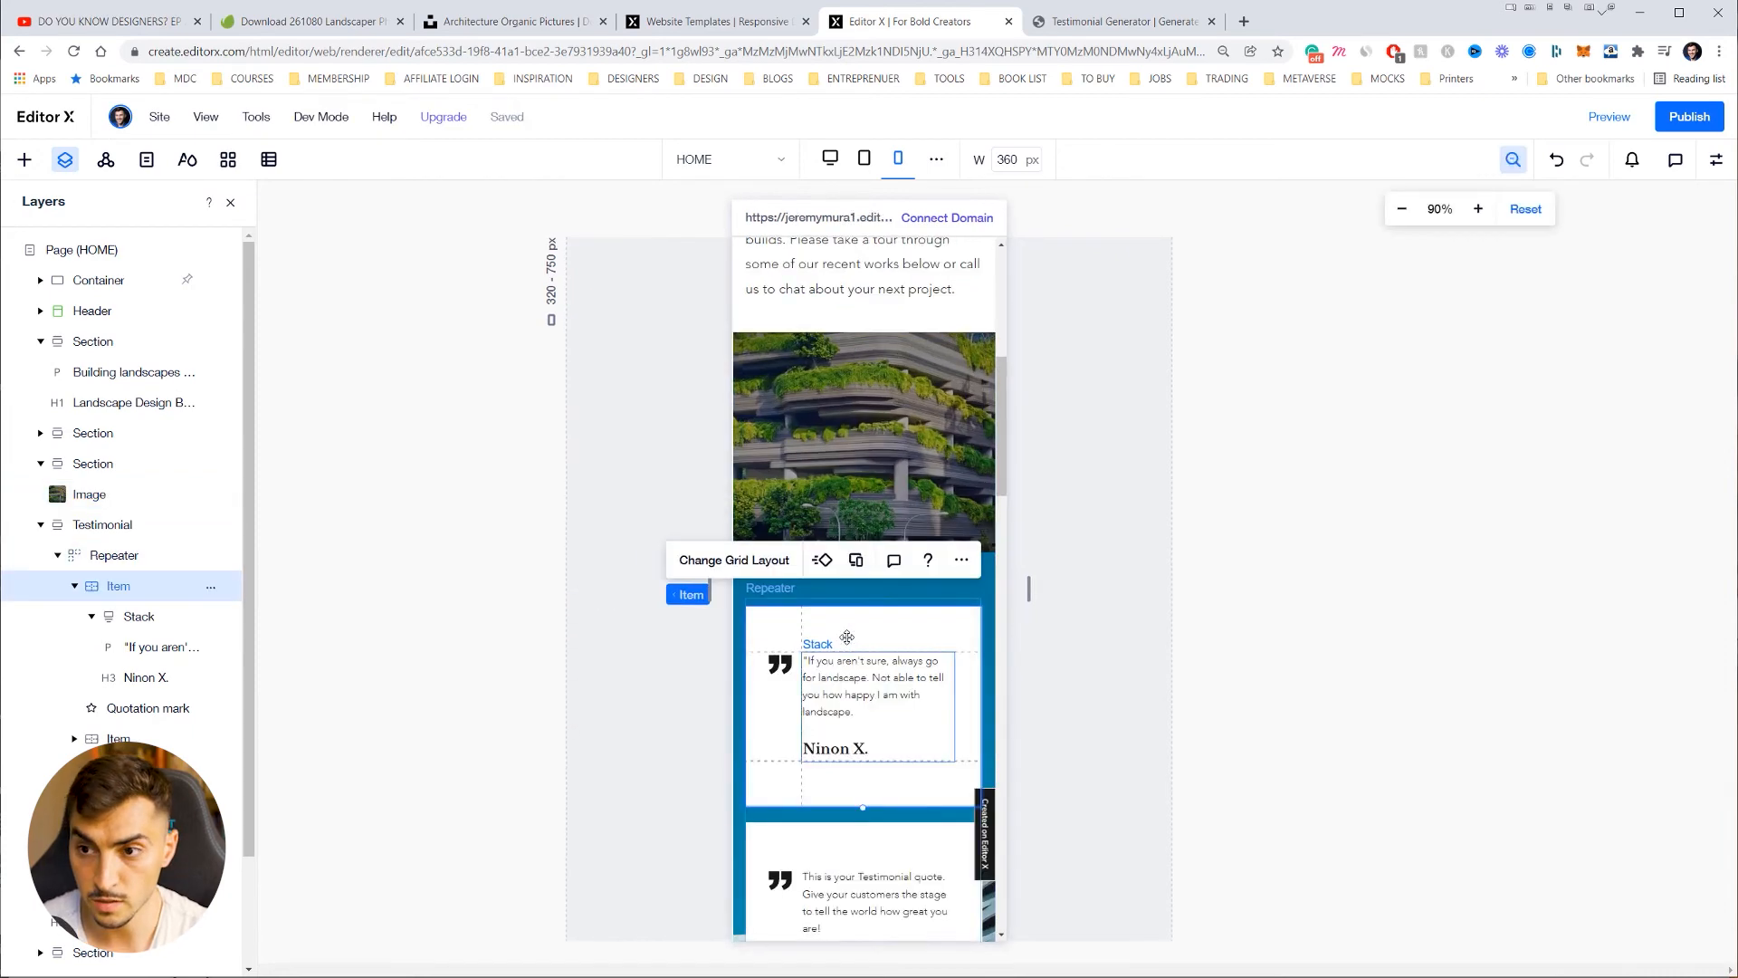
scroll(846, 636, "up", 1)
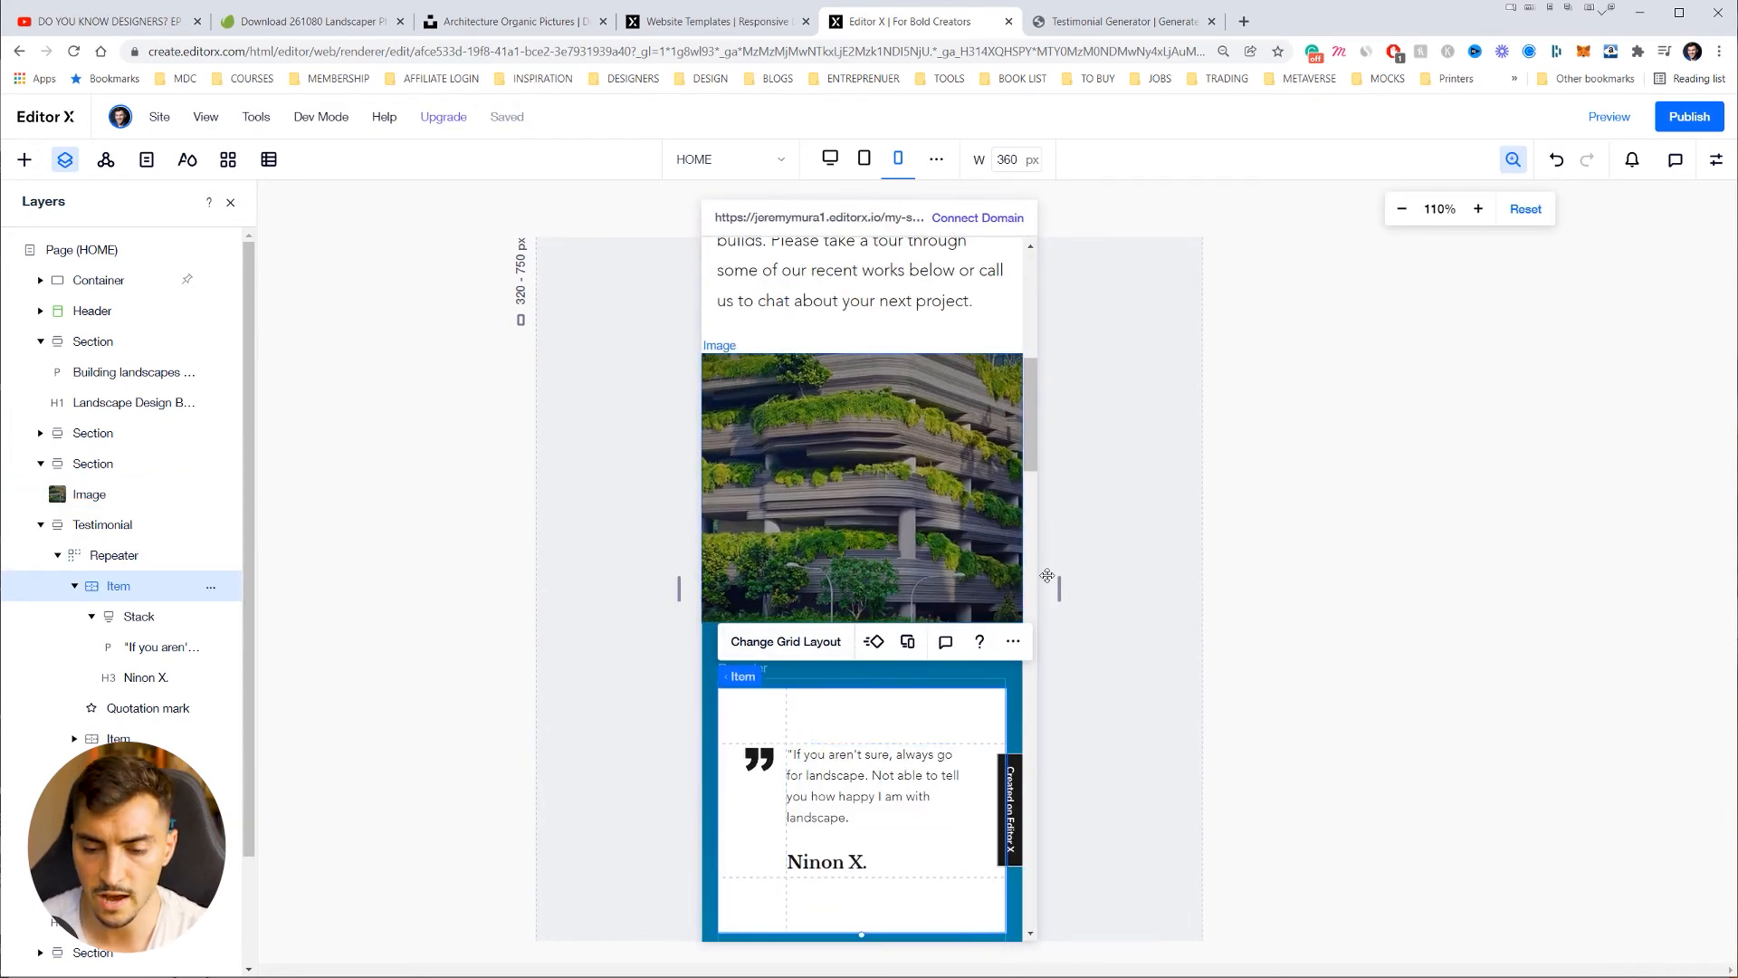
scroll(1124, 596, "down", 4)
left_click(842, 435)
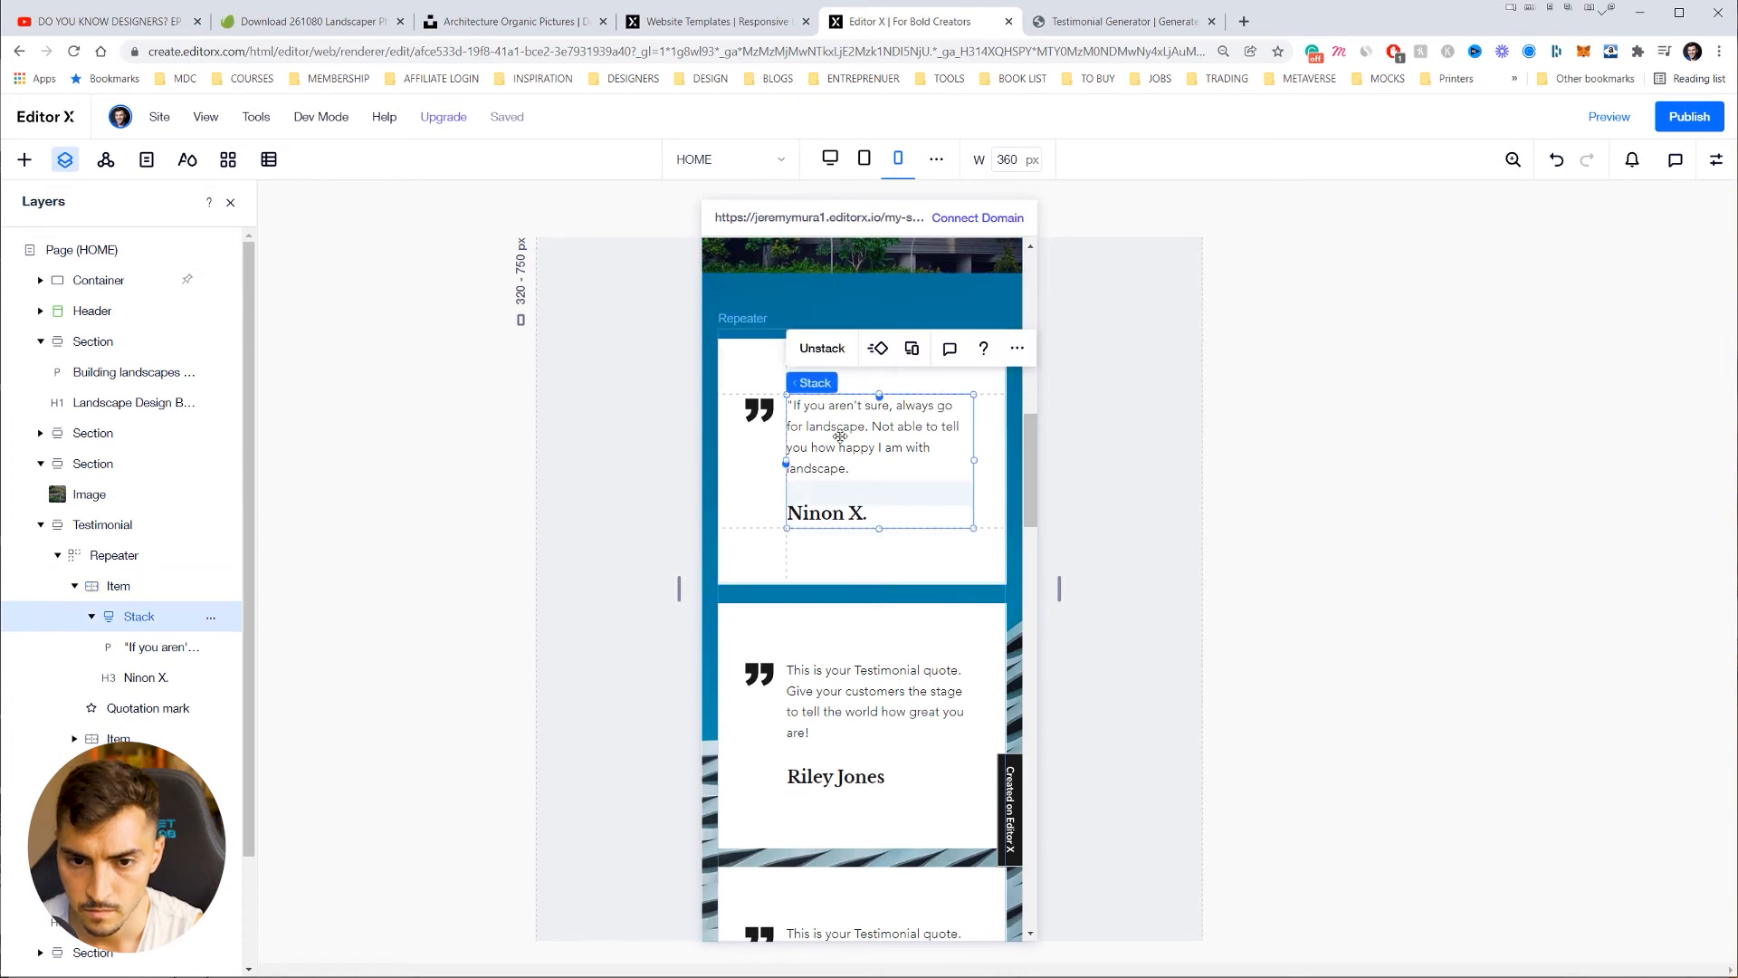
left_click(862, 432)
left_click(815, 350)
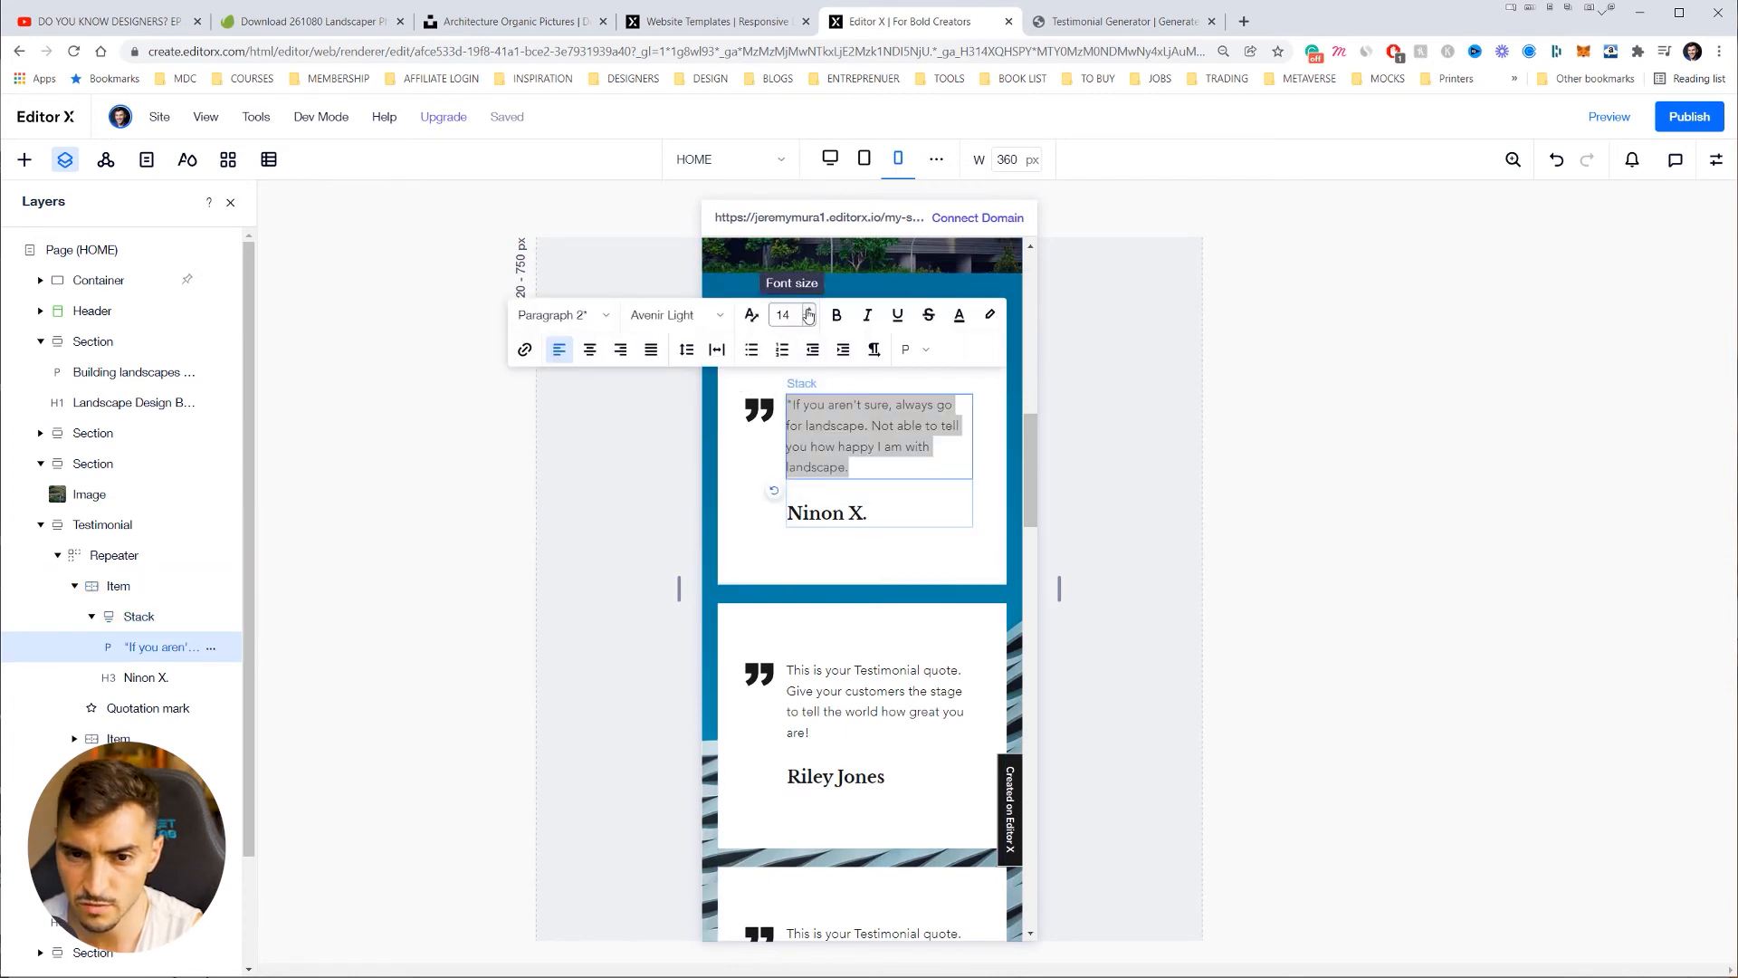
left_click(809, 310)
left_click(808, 310)
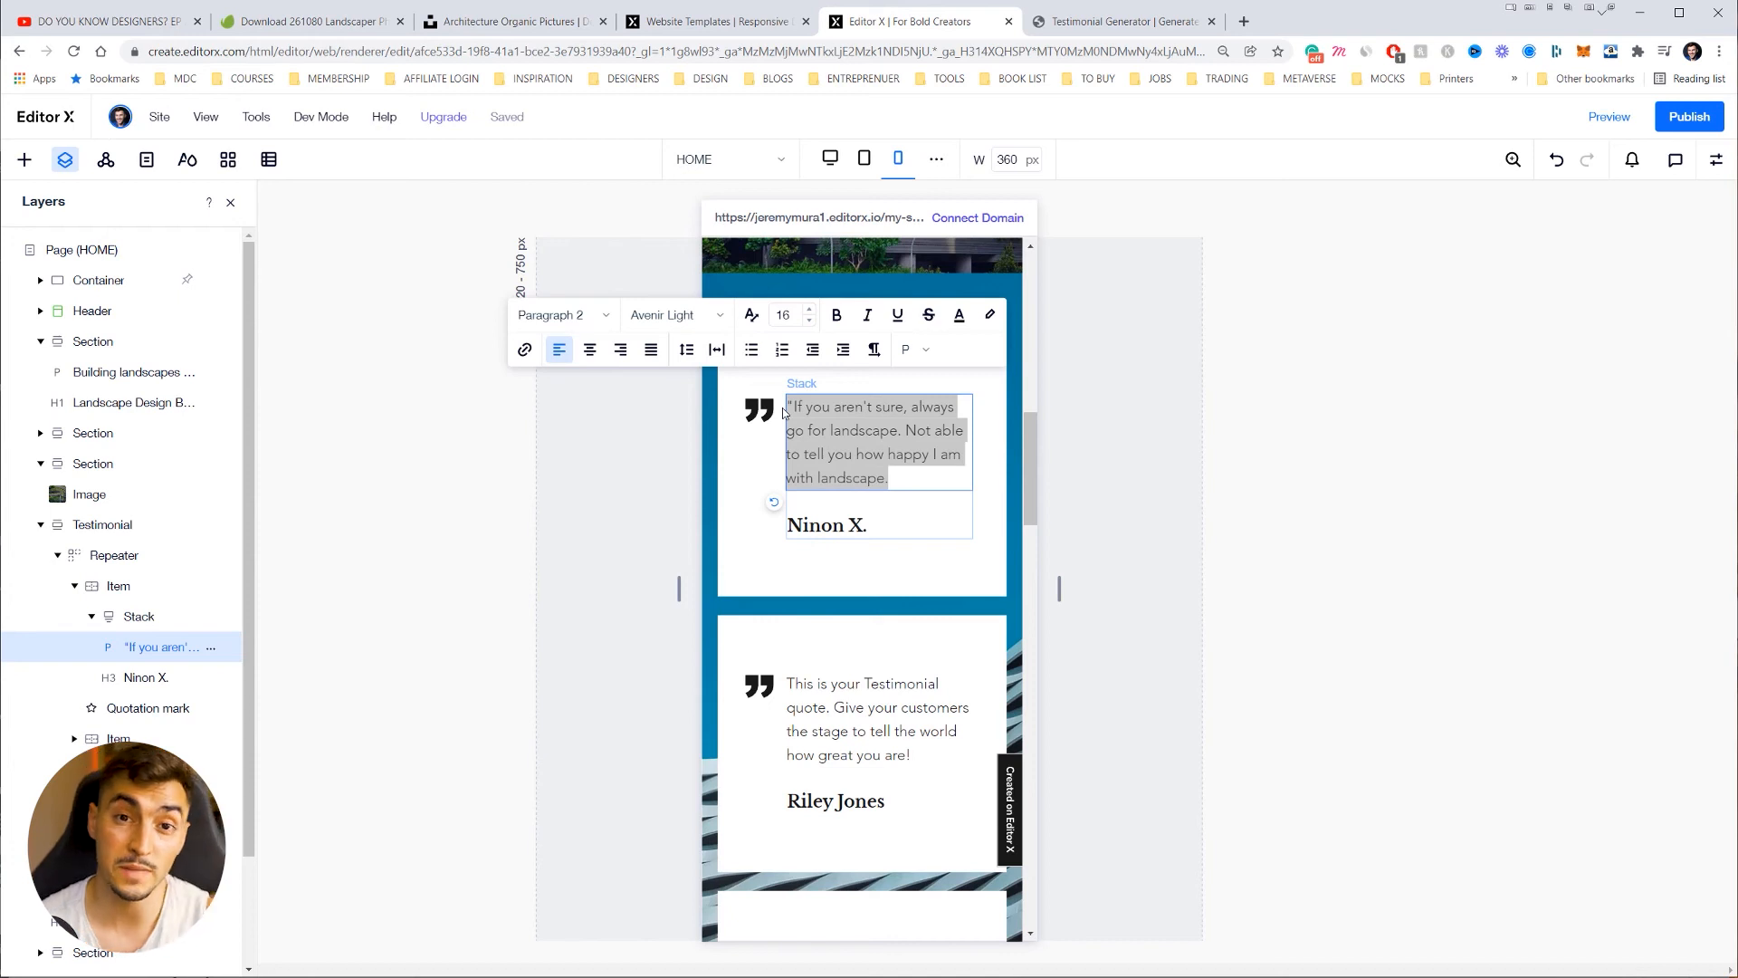
Step: Finish editing and review the testimonials and Botanical Gardens section on mobile
left_click(878, 699)
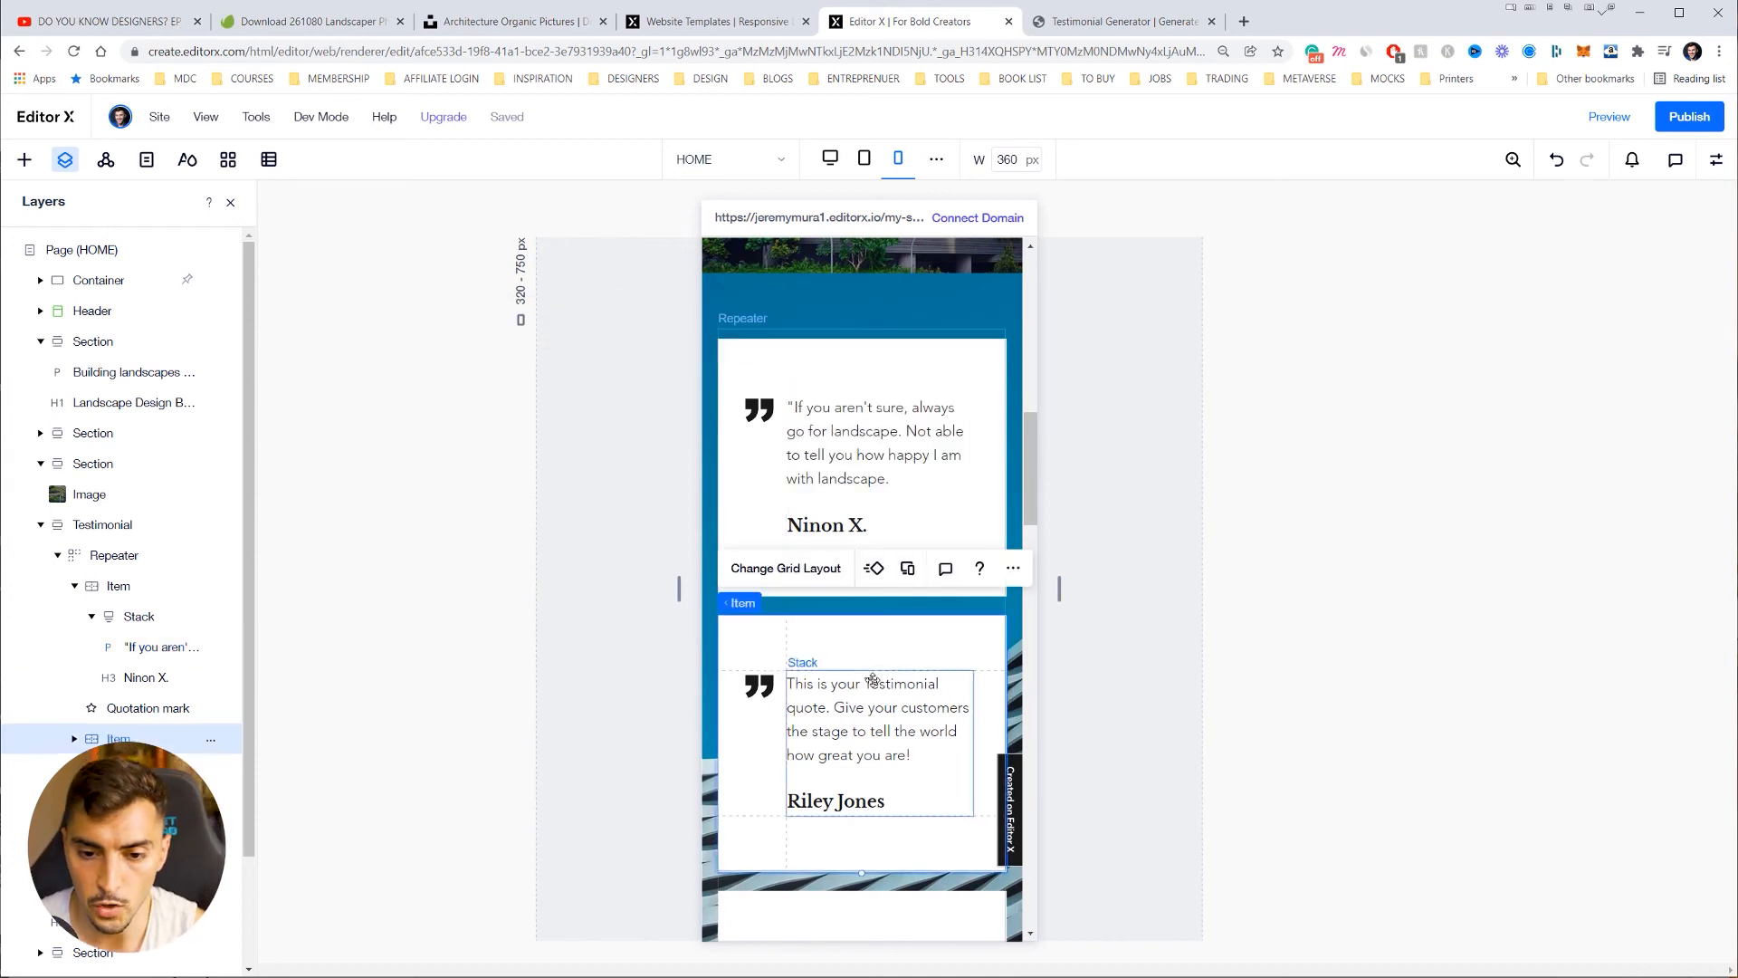
scroll(874, 669, "down", 6)
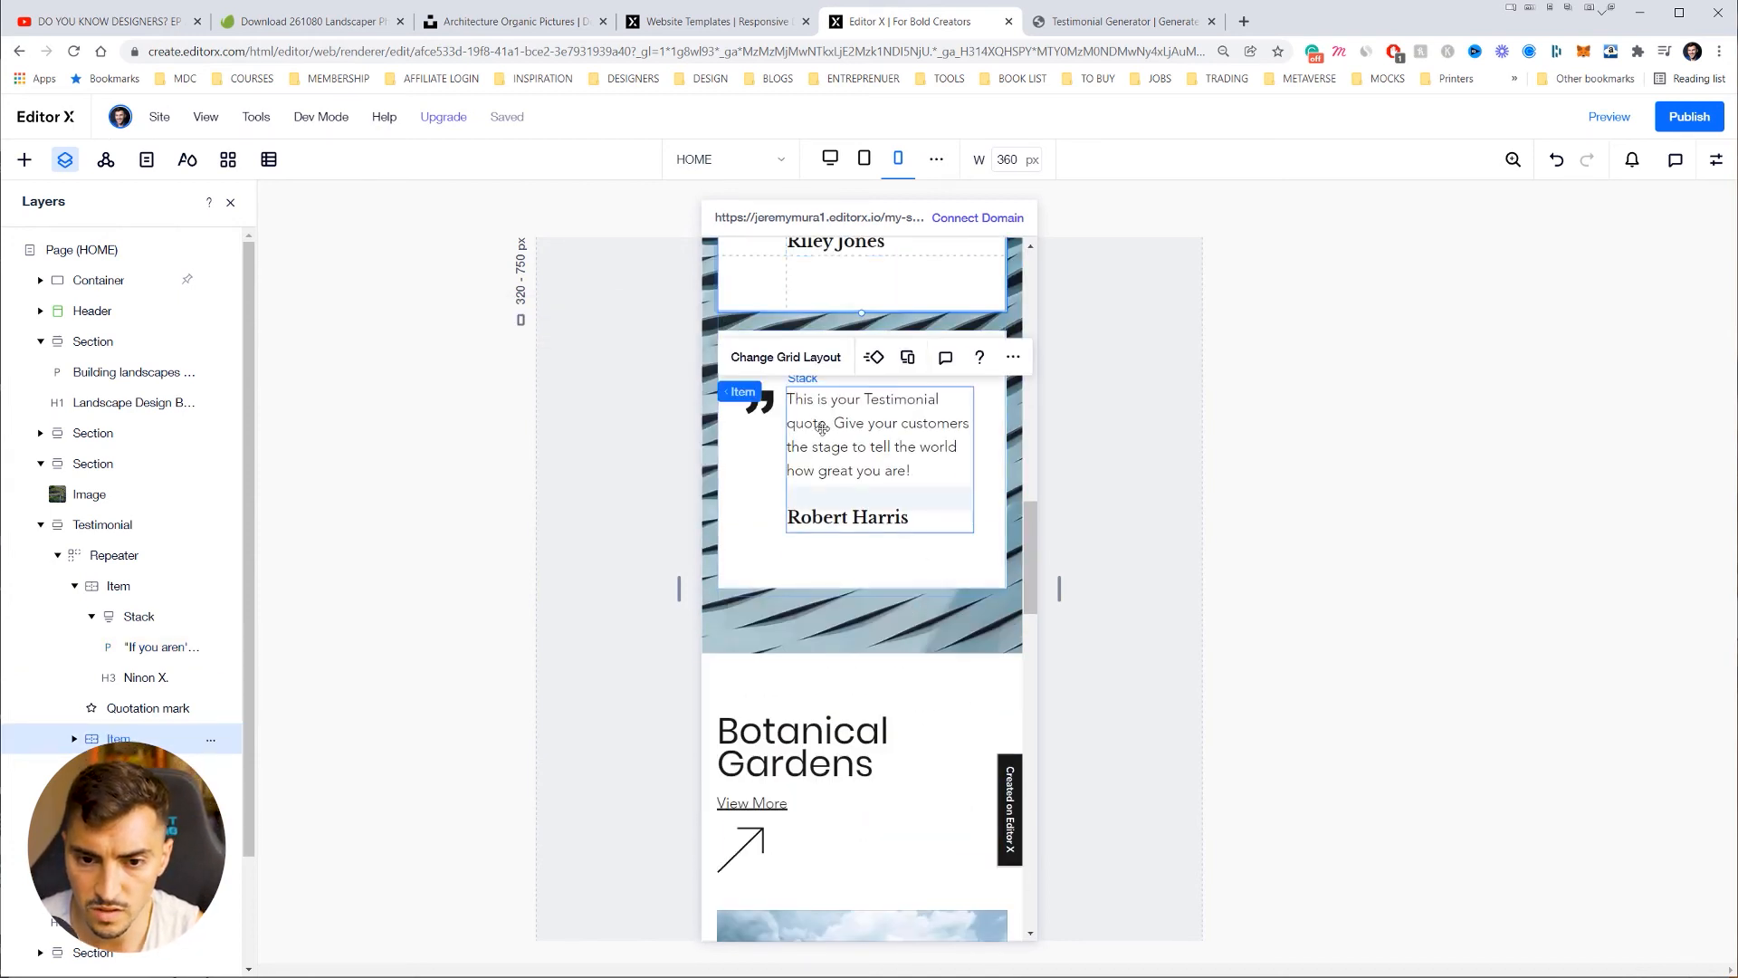
scroll(847, 381, "down", 5)
scroll(855, 398, "up", 2)
scroll(858, 399, "down", 2)
scroll(859, 403, "up", 2)
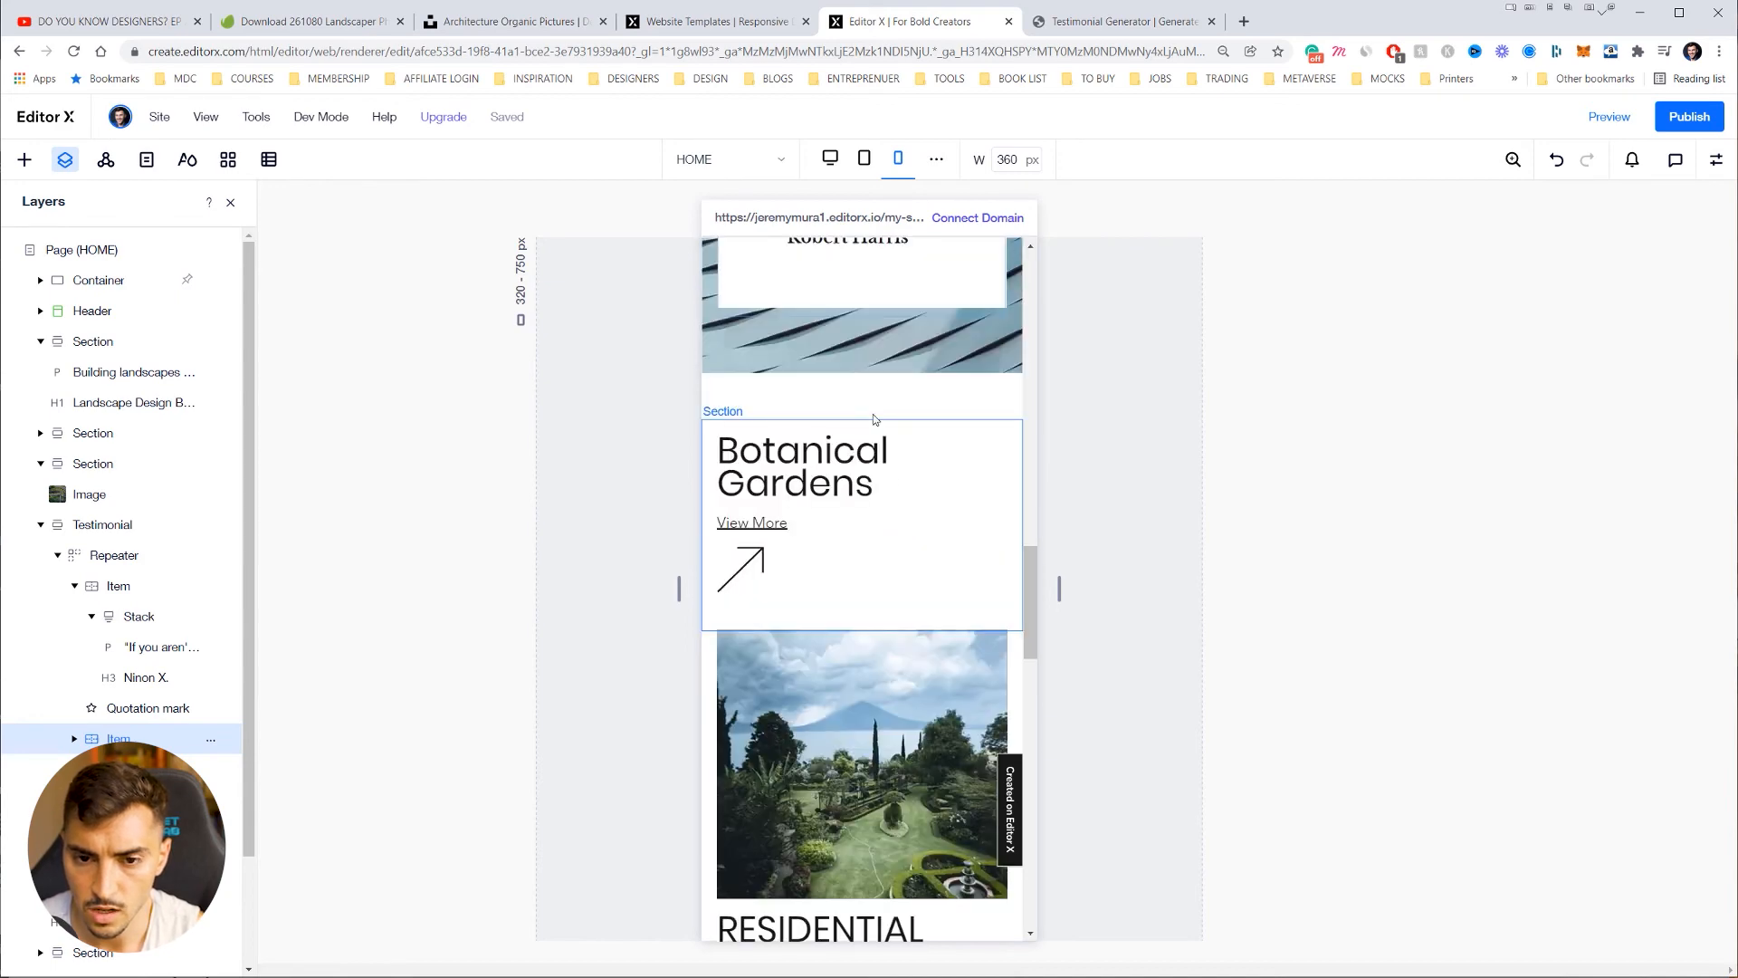
left_click(923, 580)
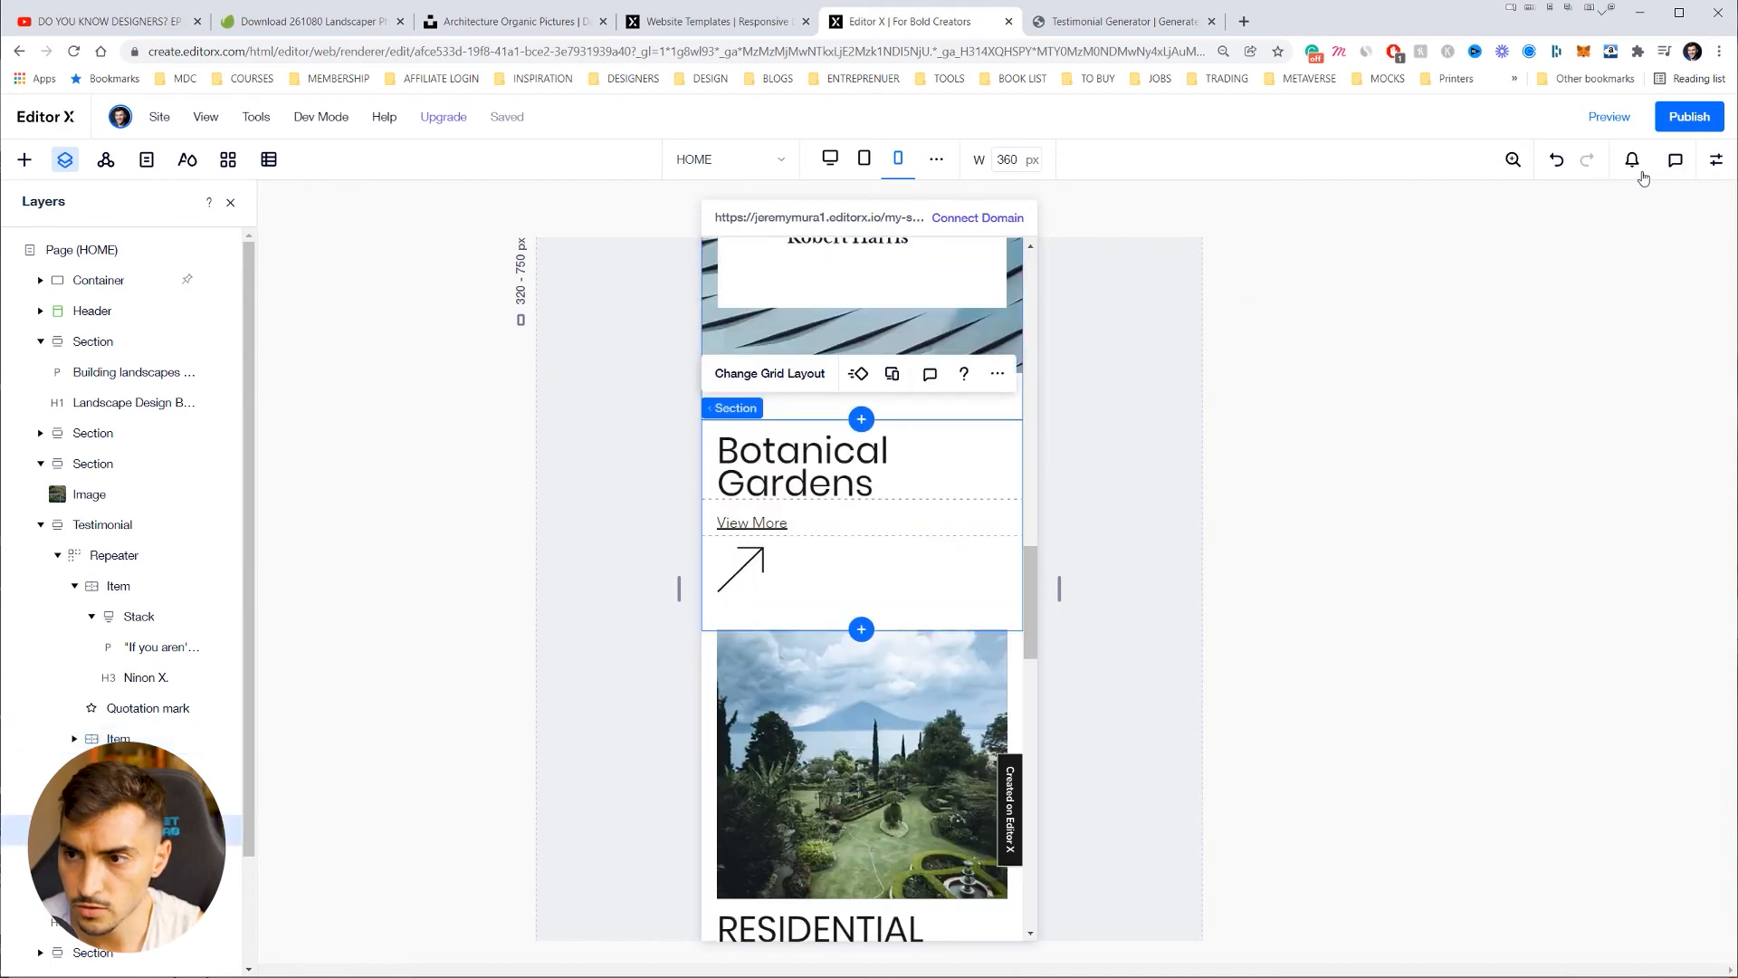
Step: Open the site preview and switch it to the Desktop breakpoint
left_click(1716, 159)
scroll(976, 506, "down", 12)
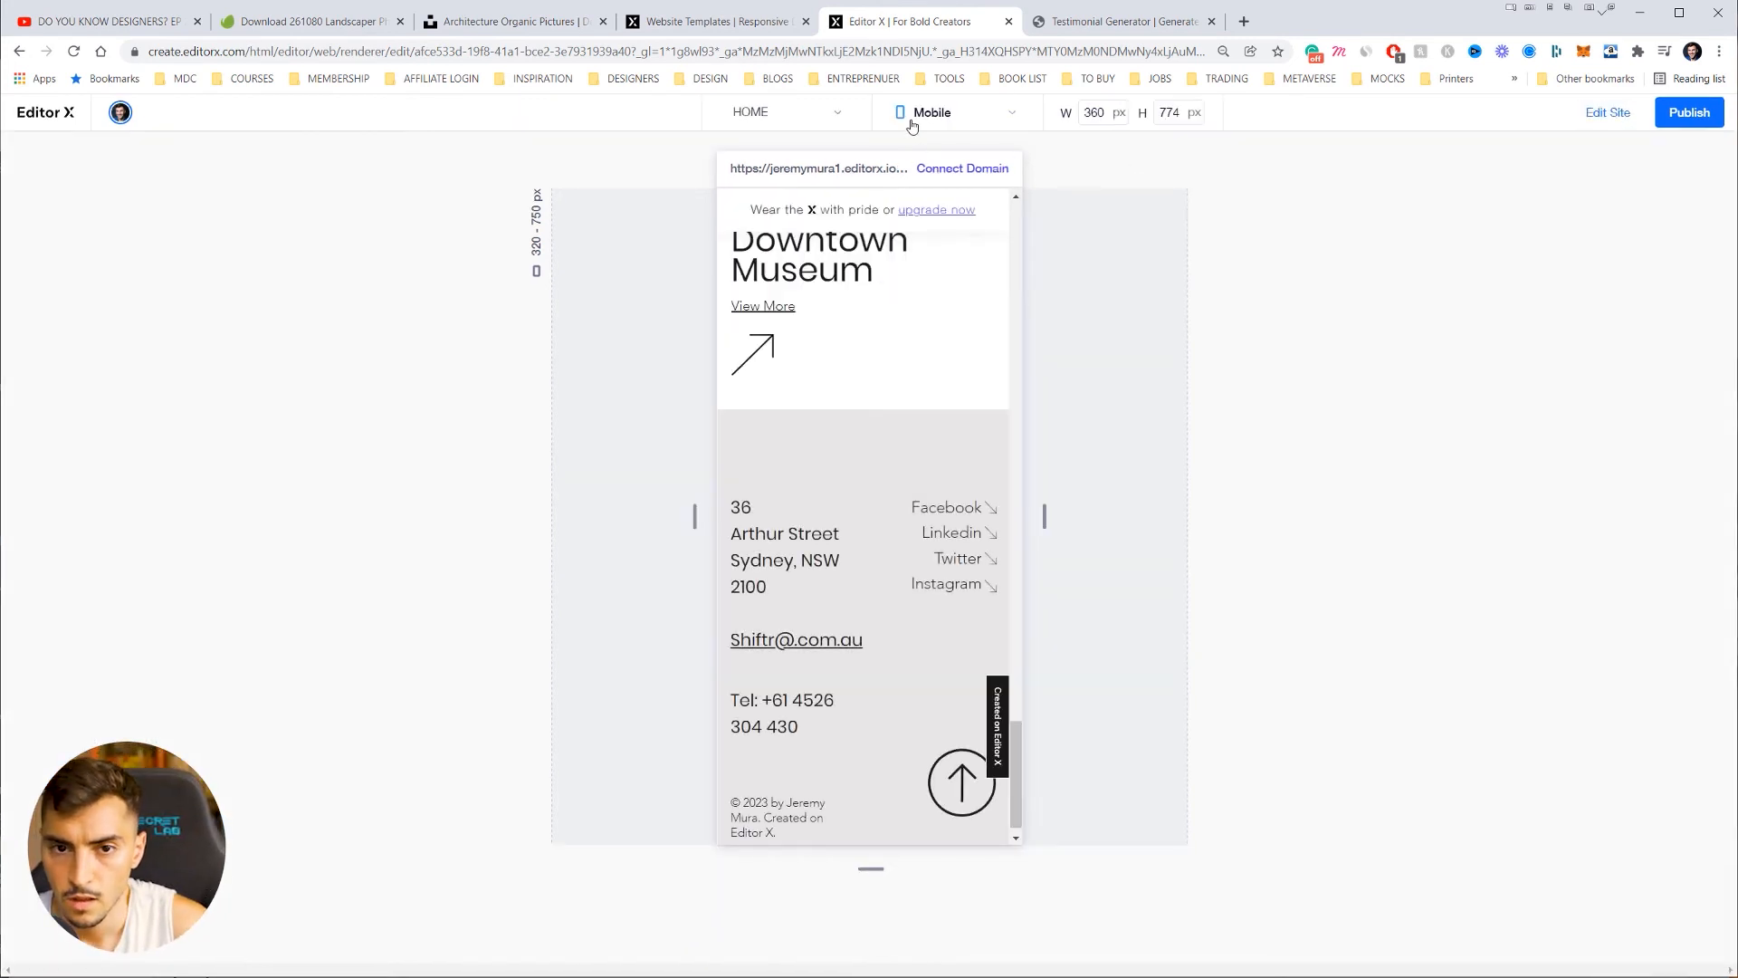
left_click(807, 122)
left_click(877, 143)
left_click(933, 118)
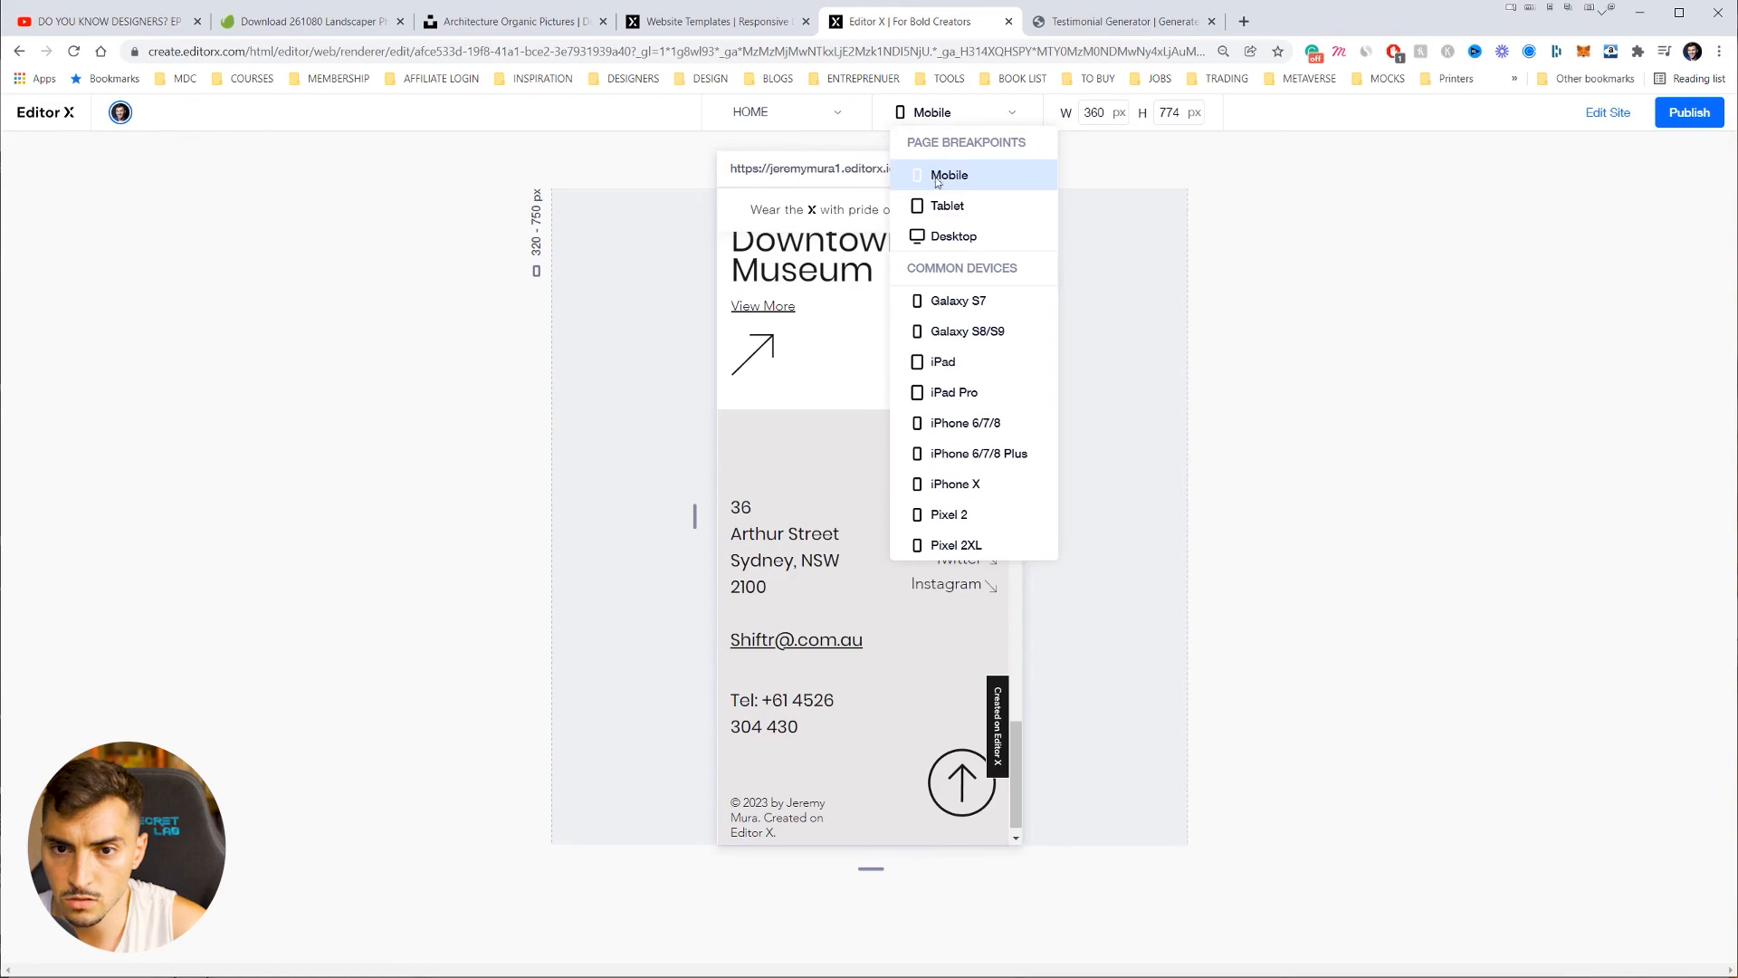
left_click(946, 235)
Step: Scroll through the whole desktop preview, shrinking the preview frame
scroll(1077, 317, "up", 10)
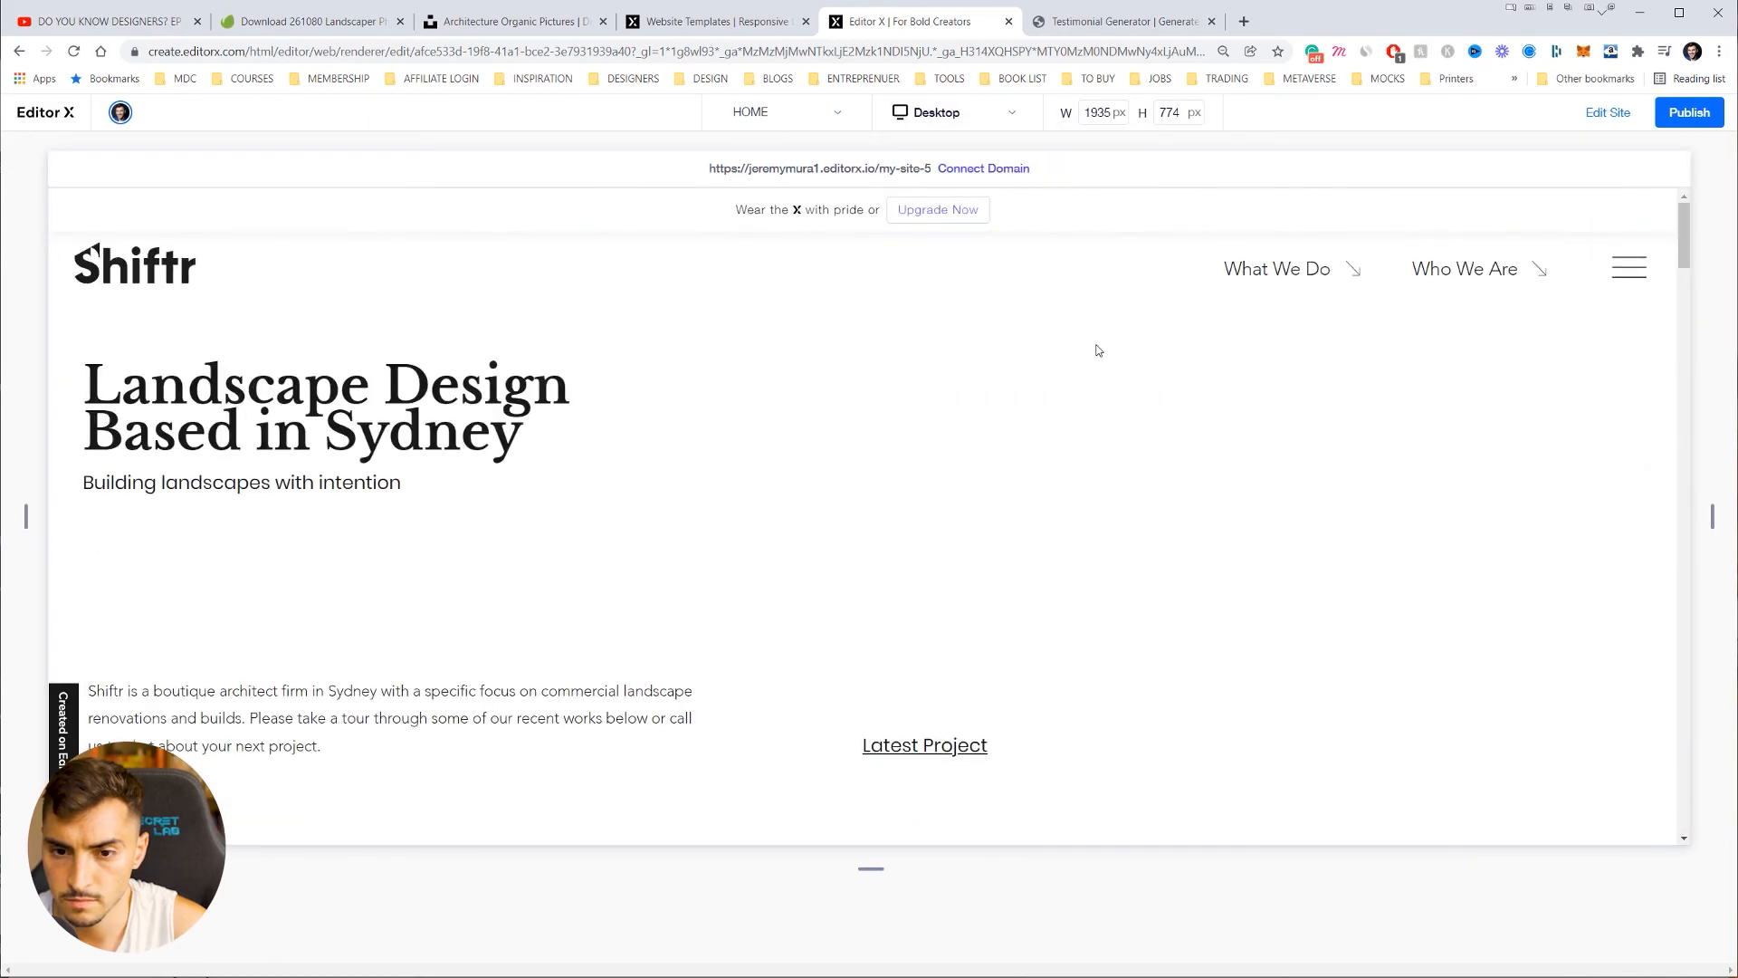
scroll(938, 713, "down", 5)
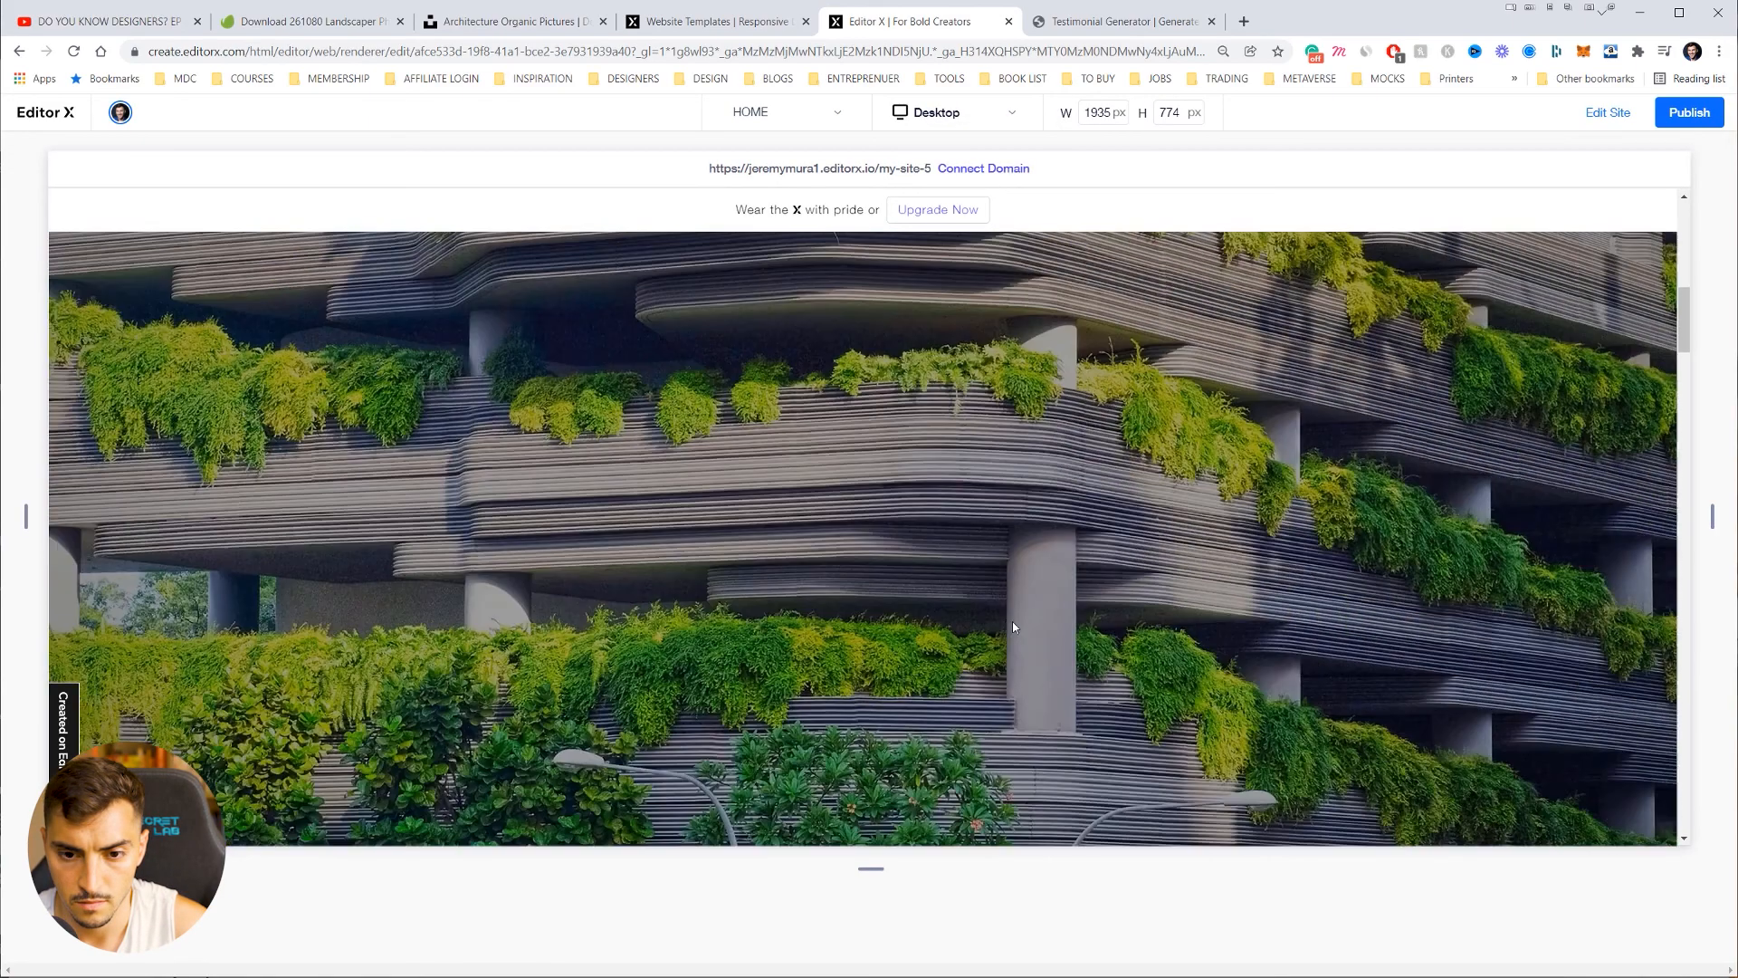
scroll(1031, 597, "down", 6)
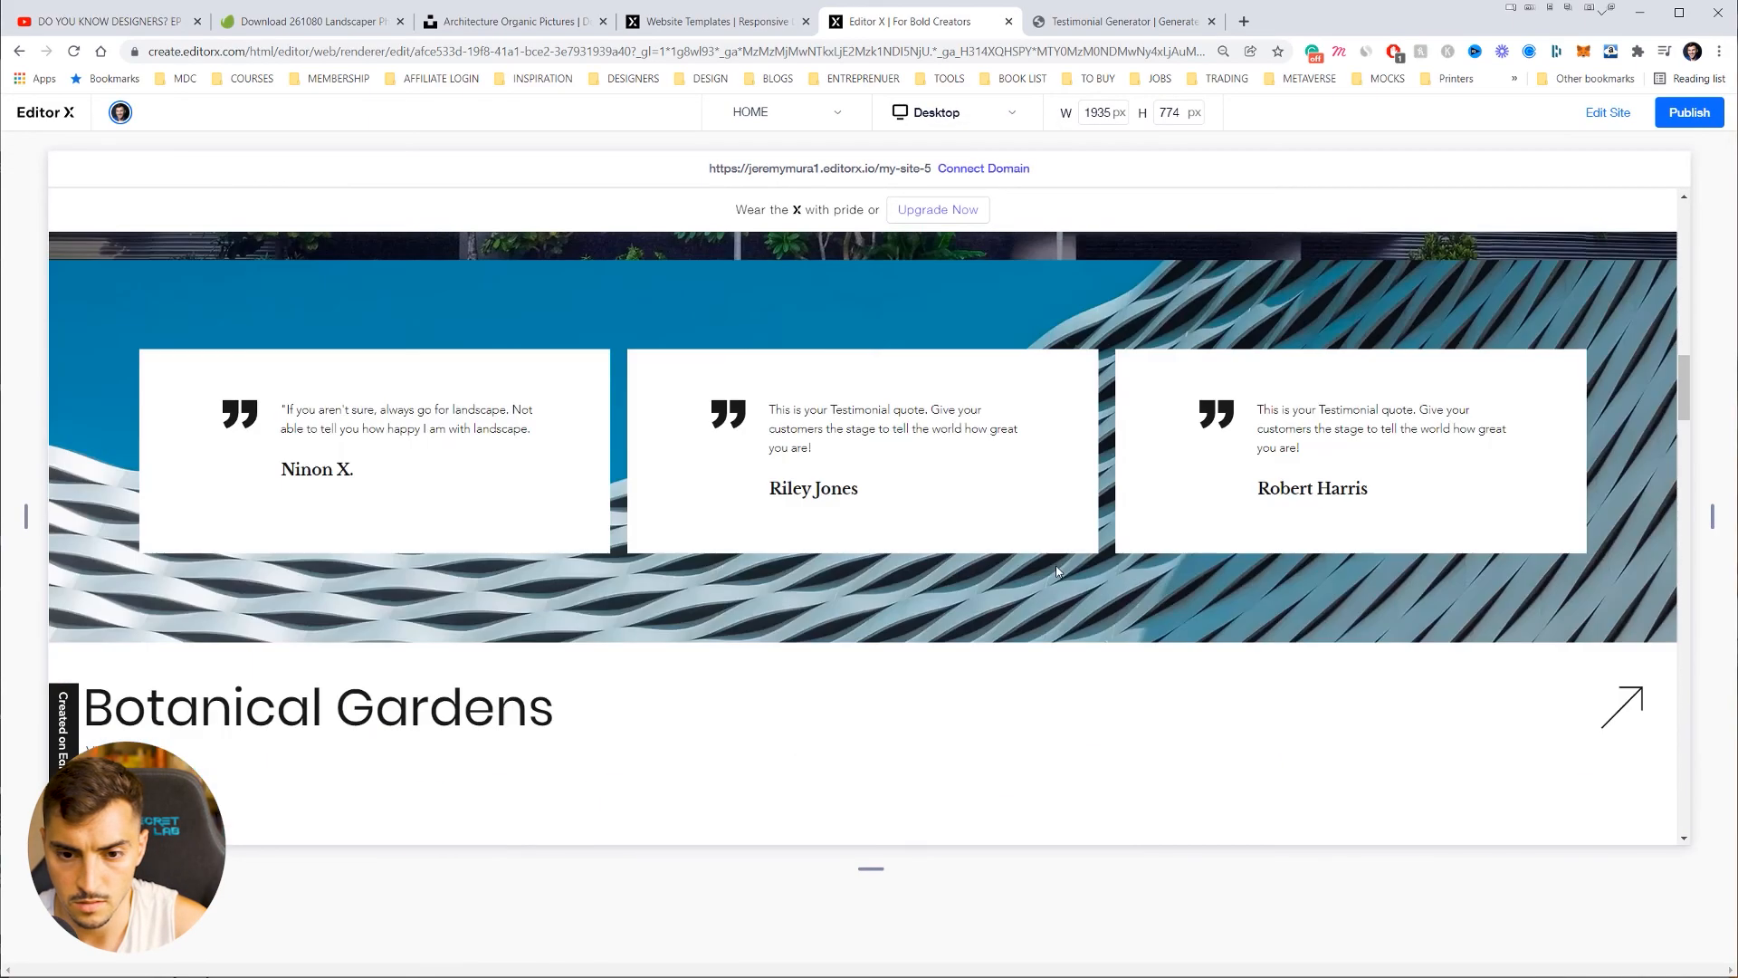
left_click(875, 855)
scroll(1023, 561, "up", 6)
scroll(1032, 575, "down", 6)
scroll(1050, 576, "down", 8)
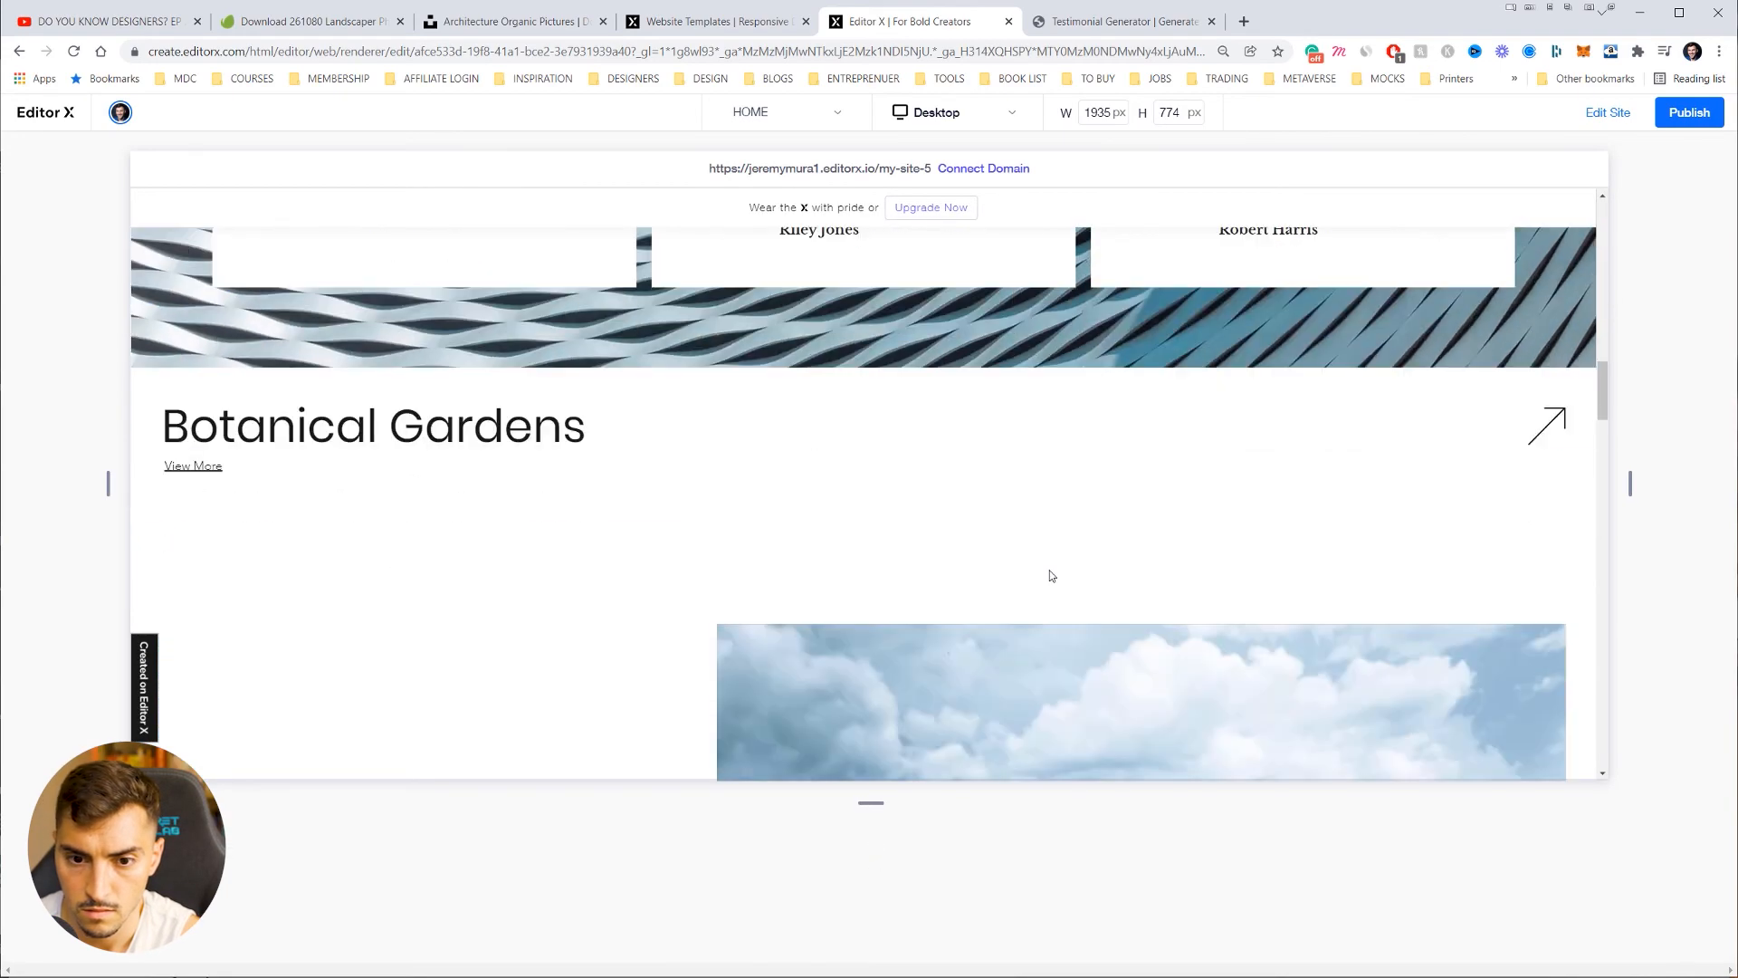
scroll(1050, 576, "down", 8)
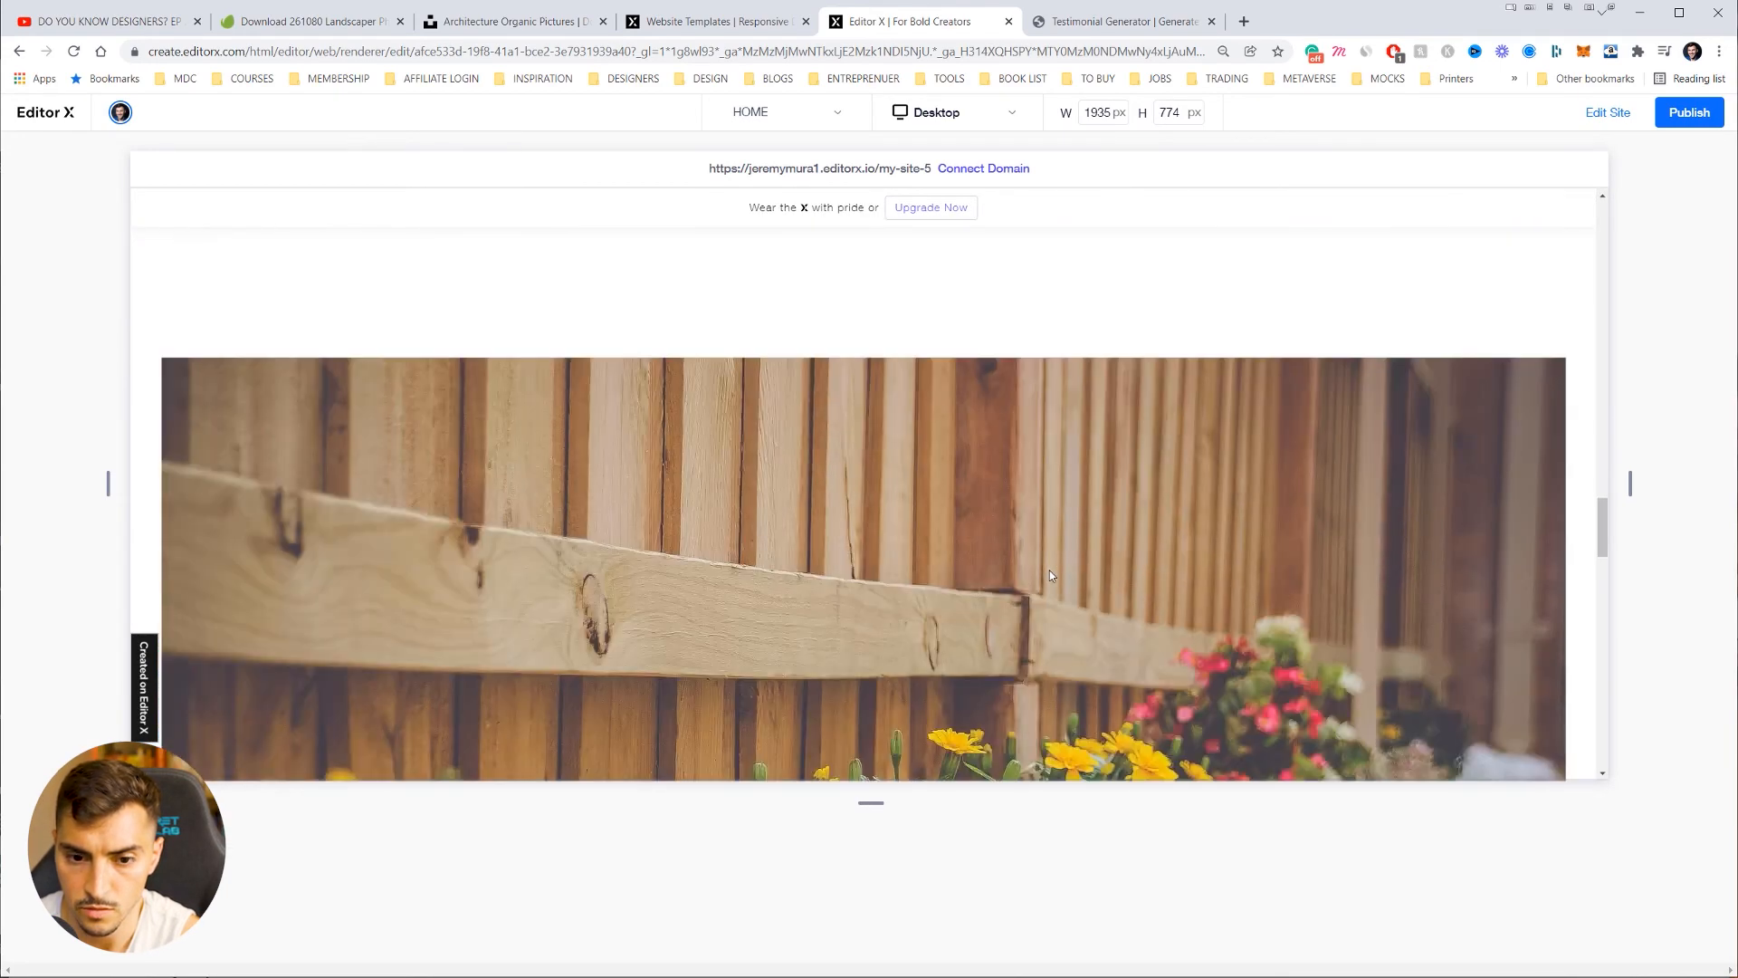
scroll(1050, 572, "down", 12)
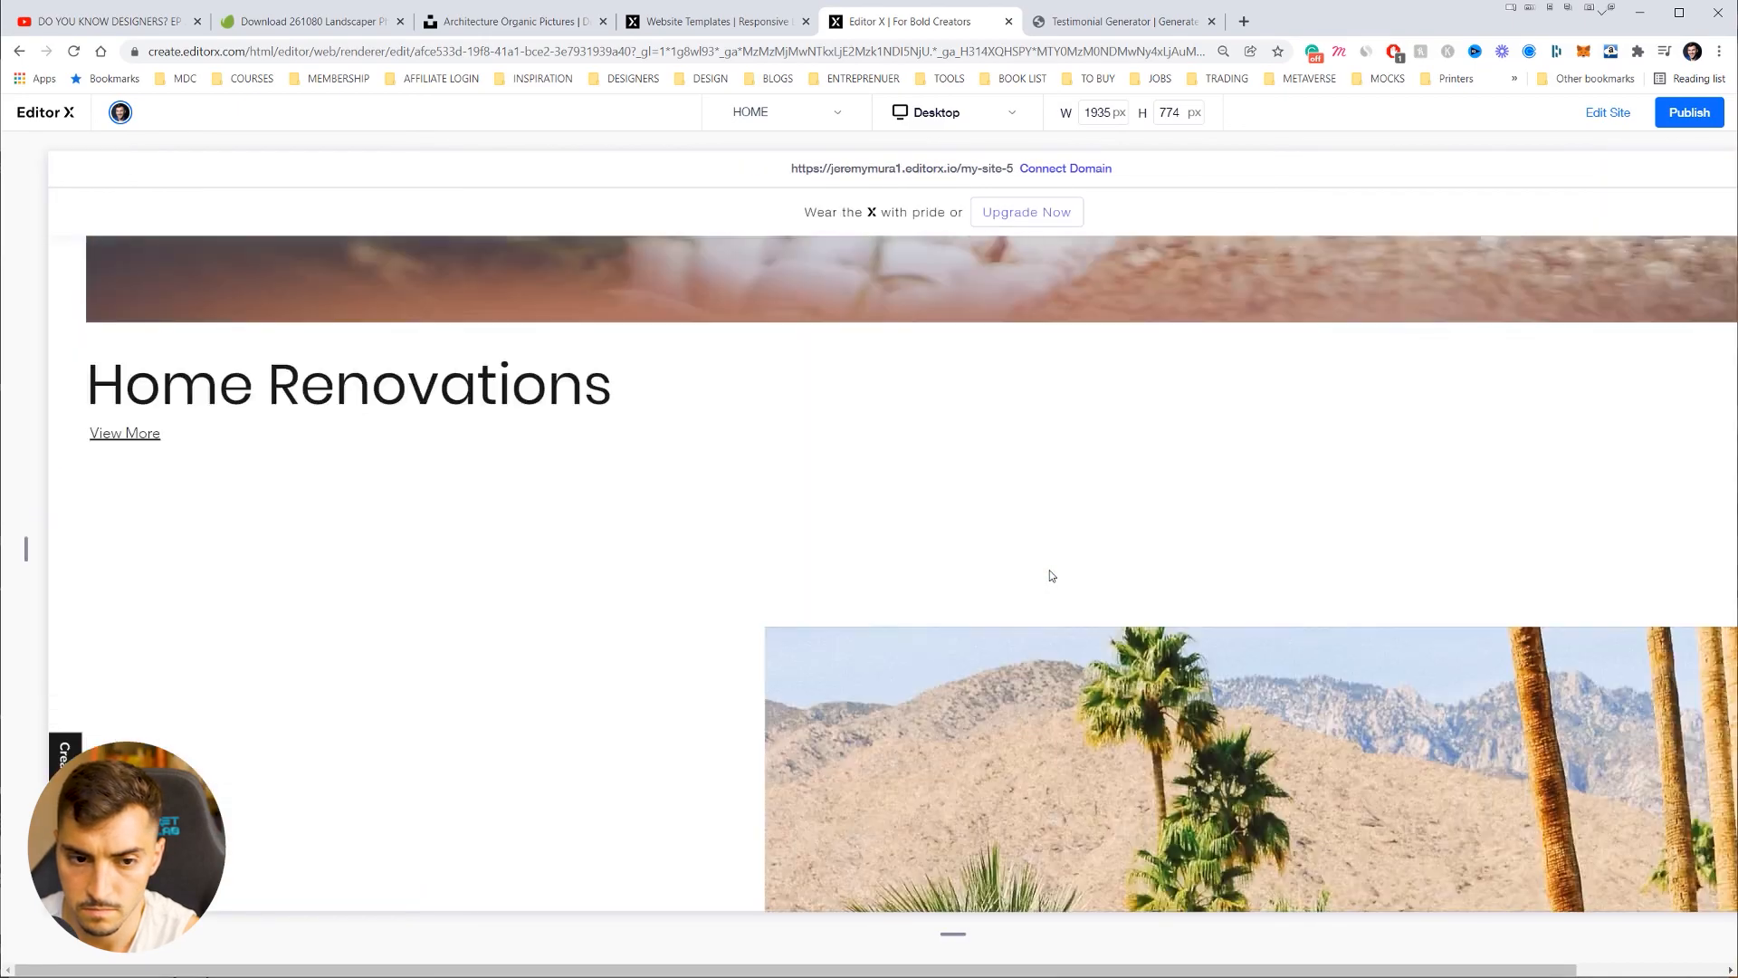
scroll(1050, 575, "up", 20)
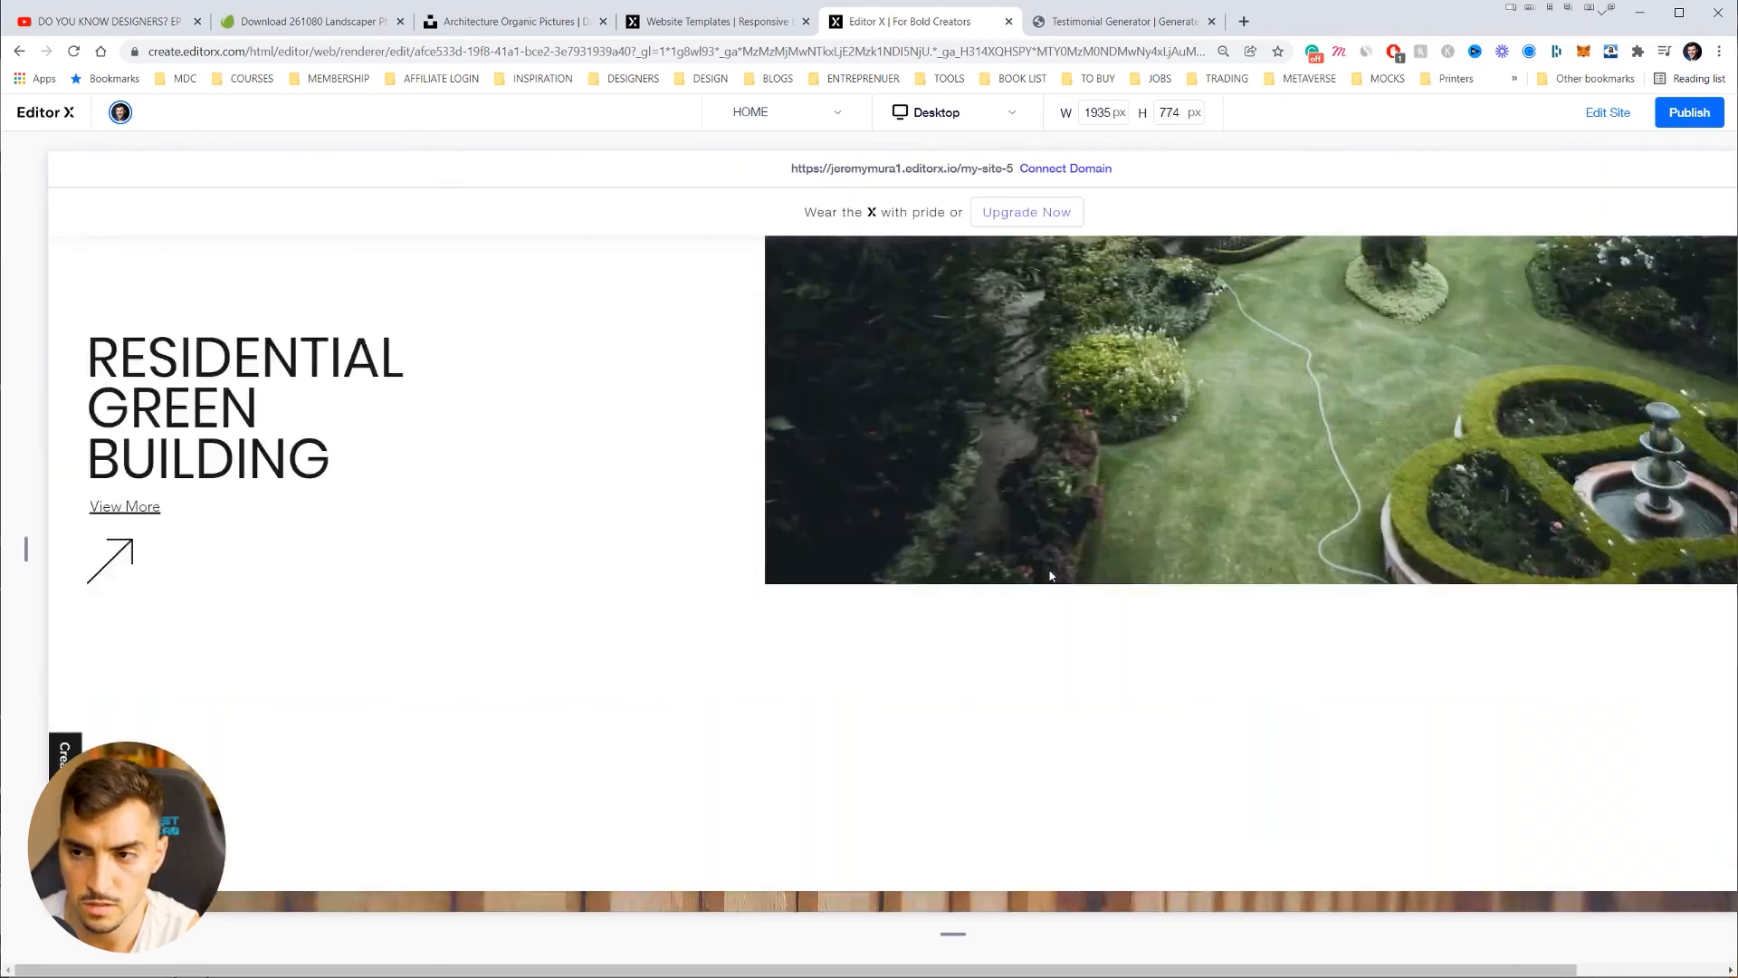